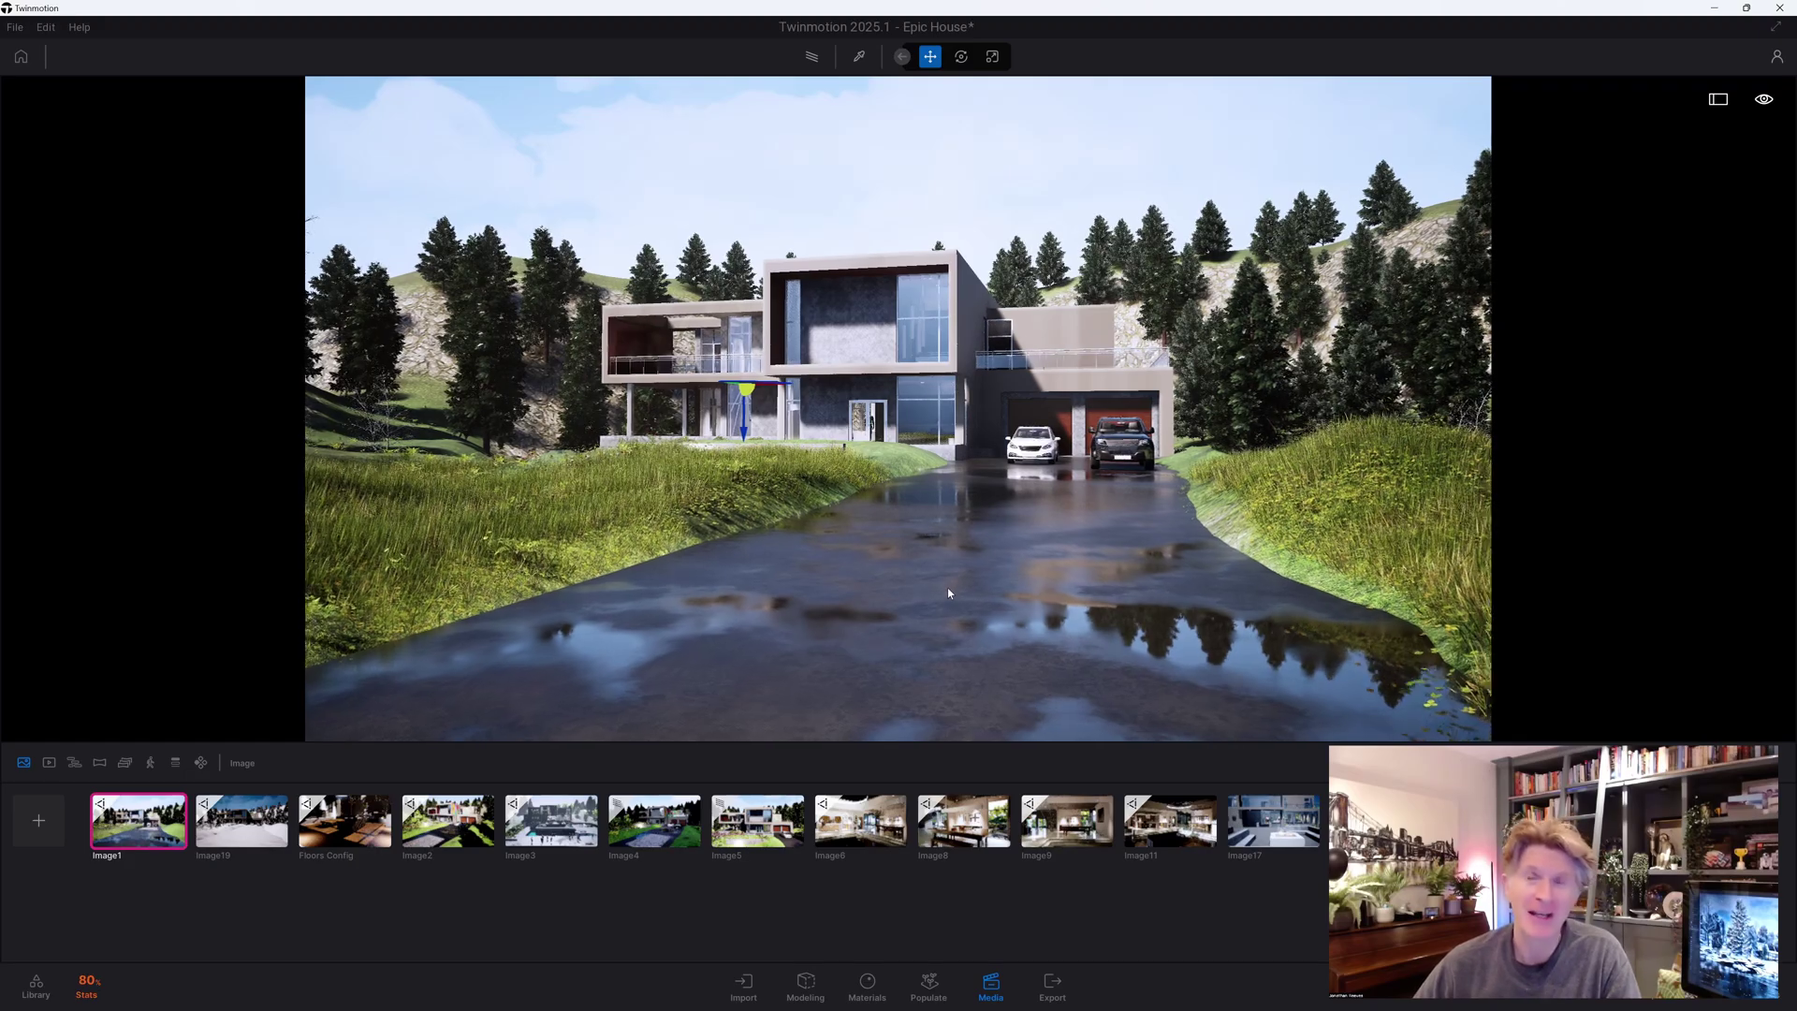
Set the sky turbidity to 5.5 in the environment settings of Image1, with its properties shown beside the scene graph
key("w")
key("w")
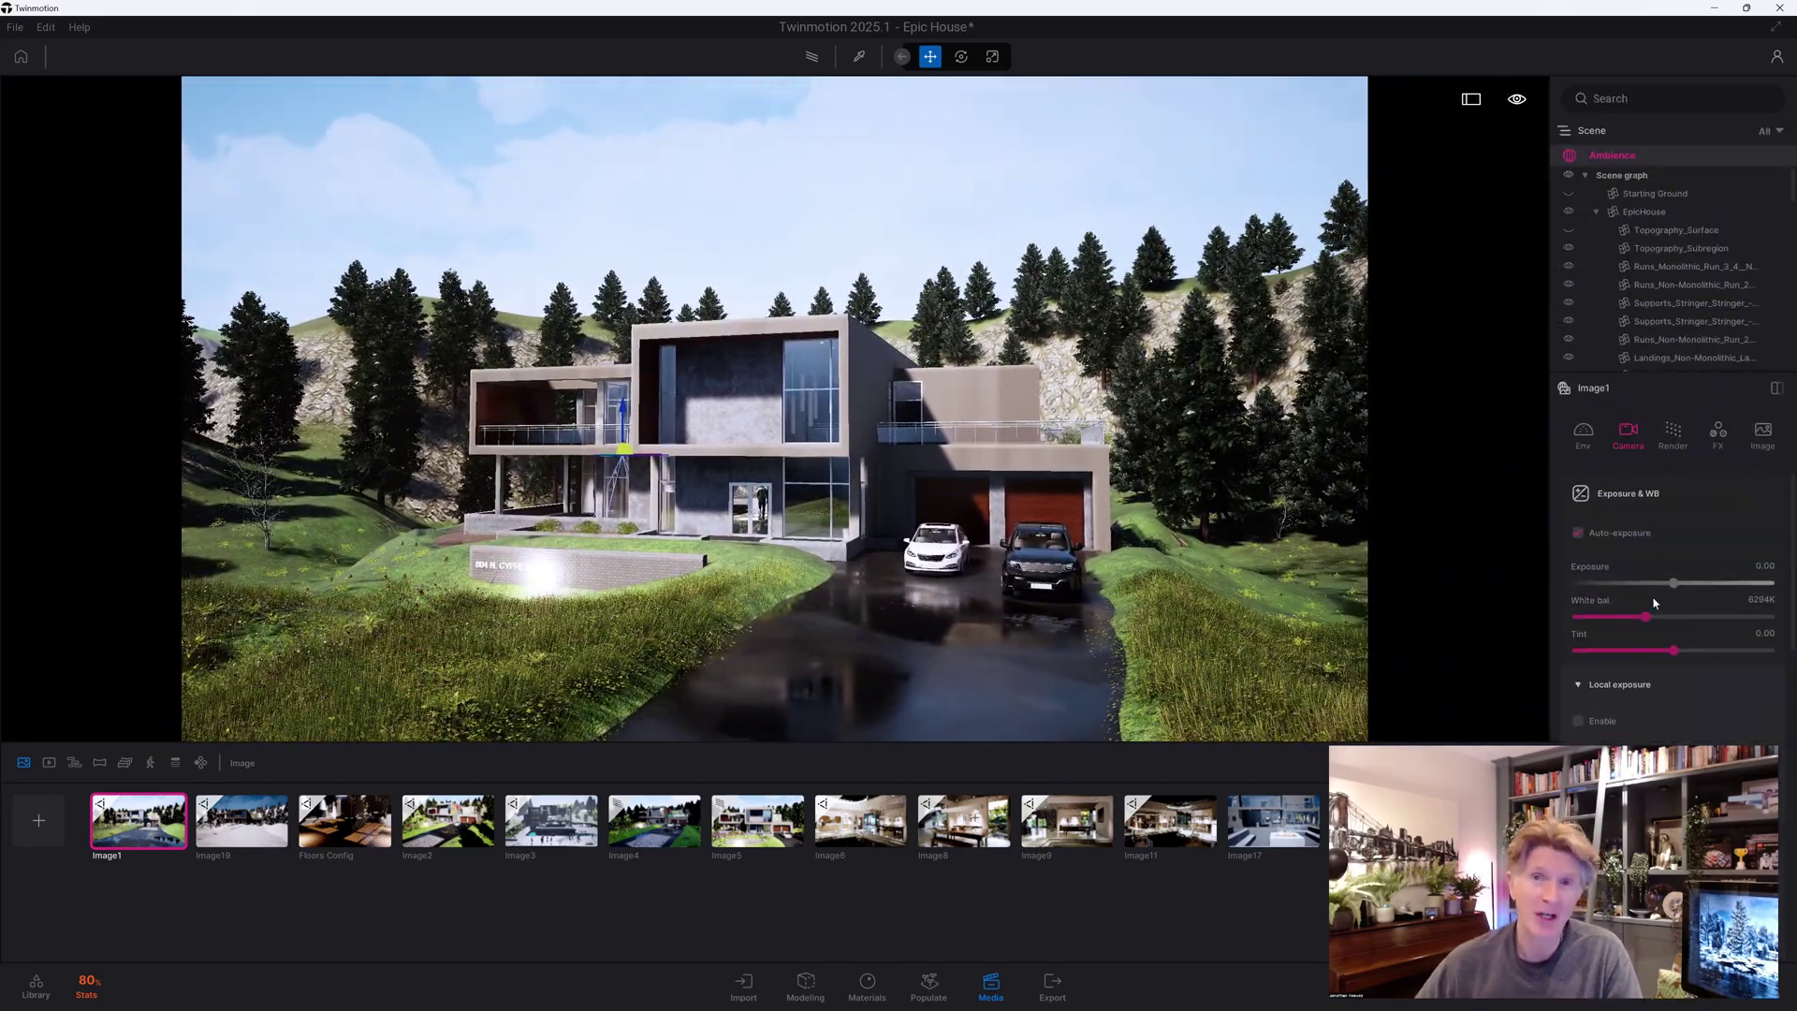
left_click(1775, 388)
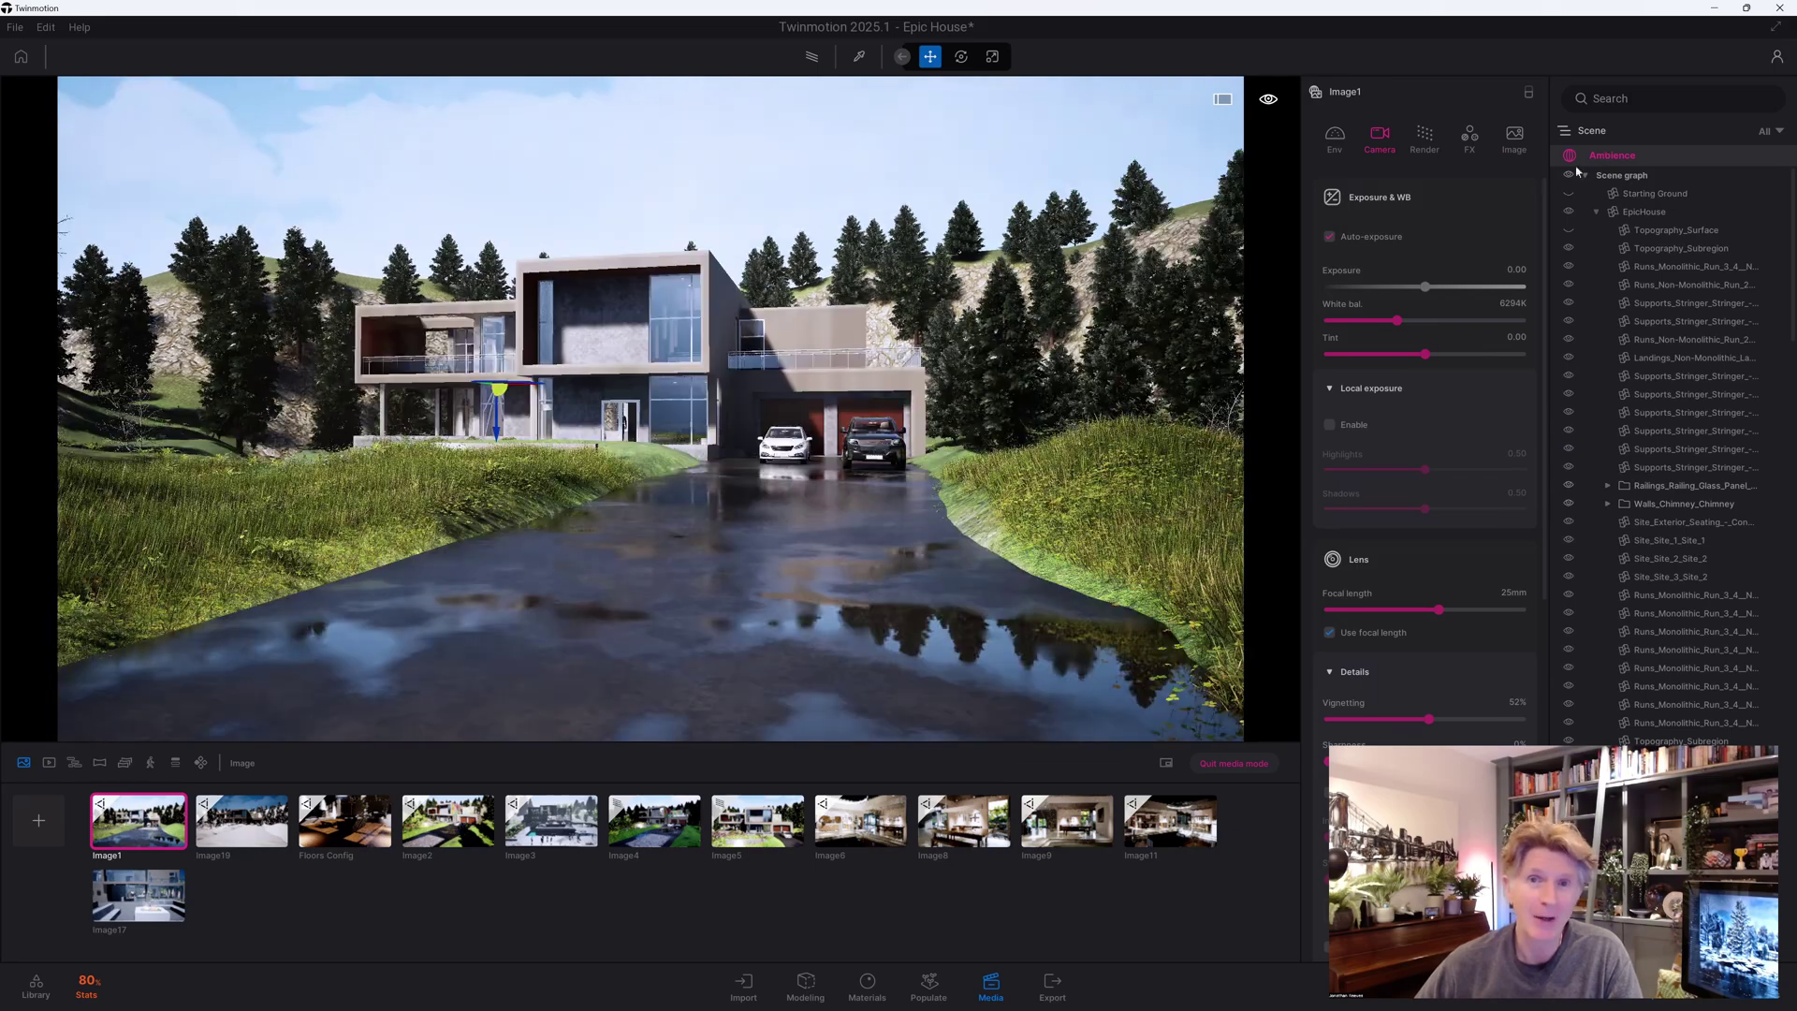
left_click(1335, 138)
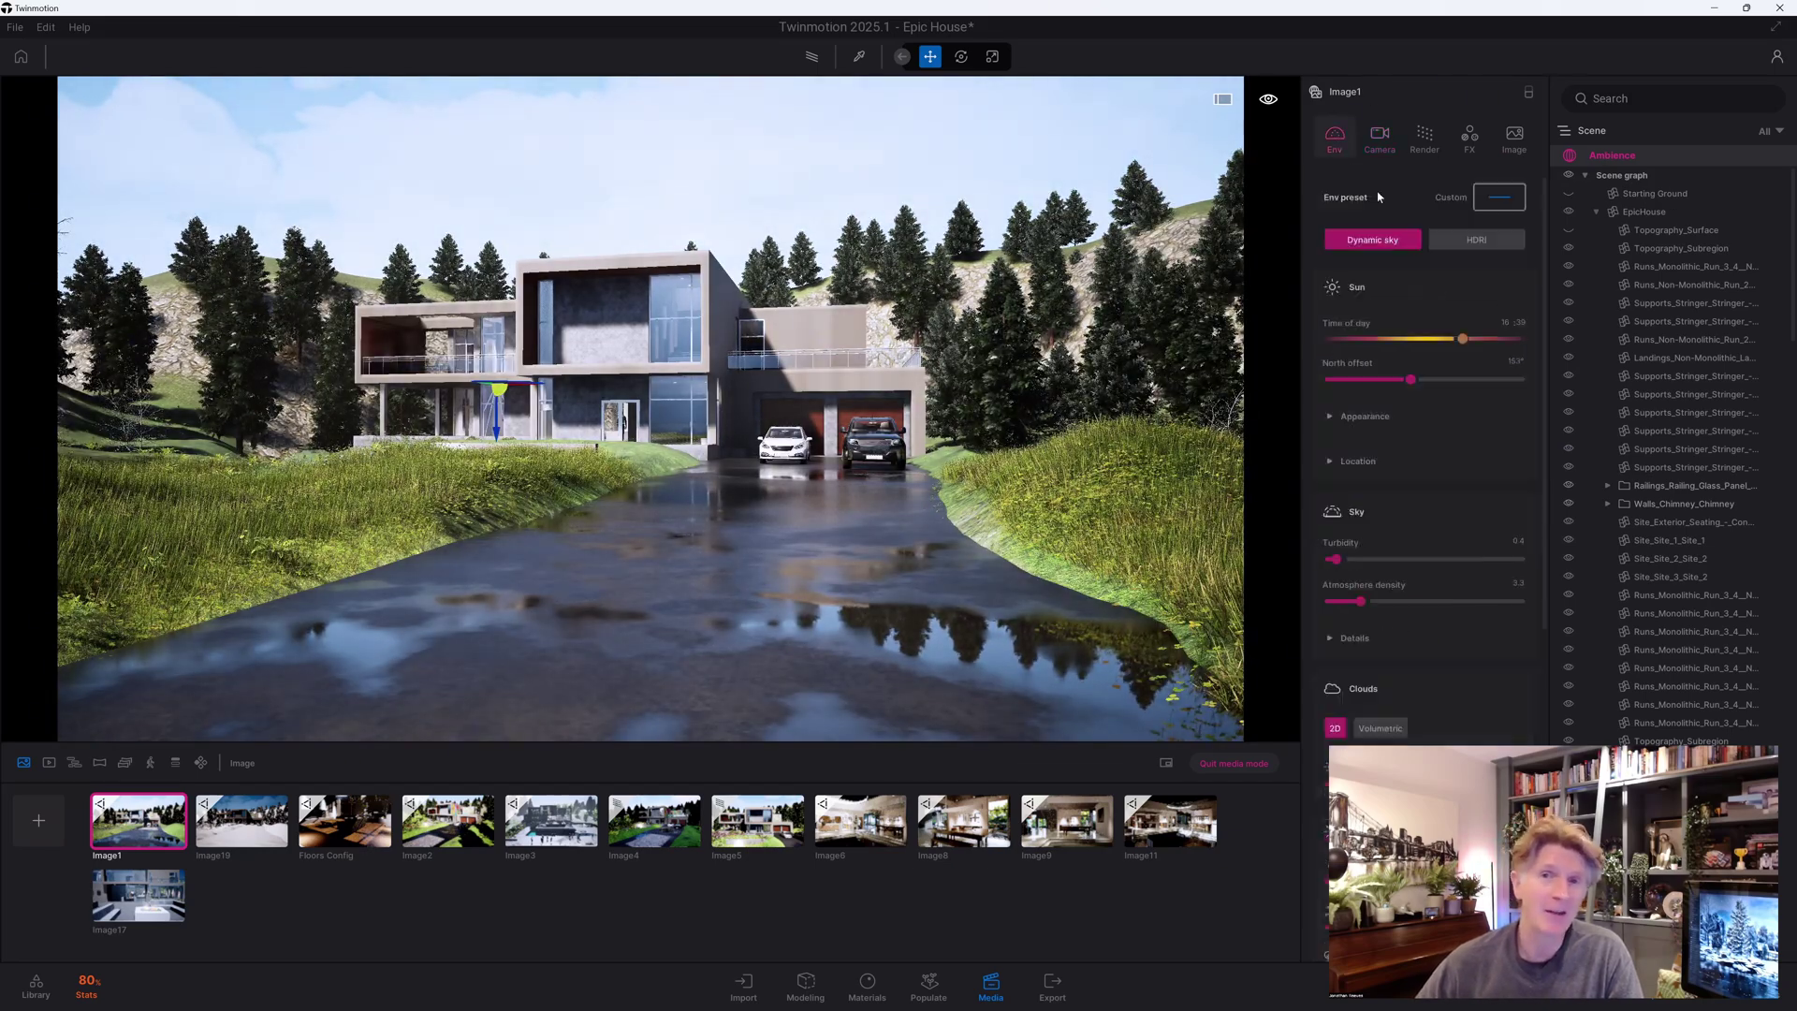
left_click_drag(1361, 558, 1438, 559)
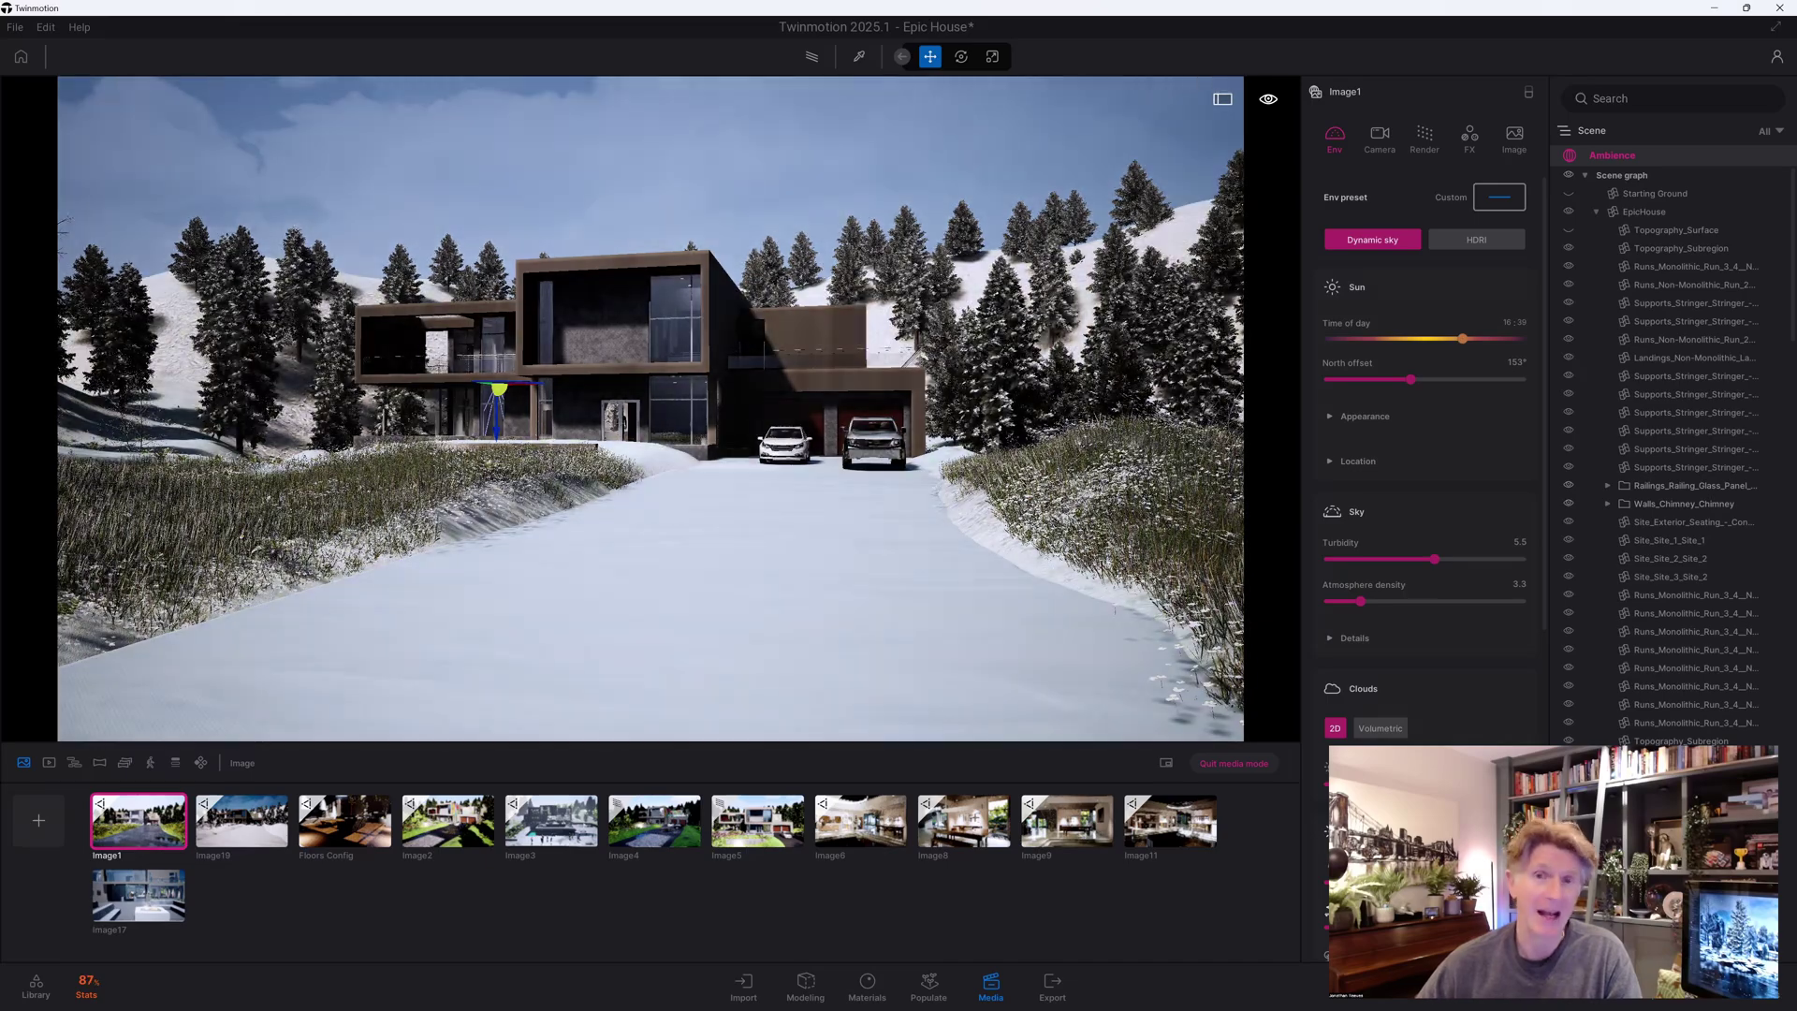
View the Image19 and Floors Config saved images and return the properties to their place below the scene graph
left_click(242, 820)
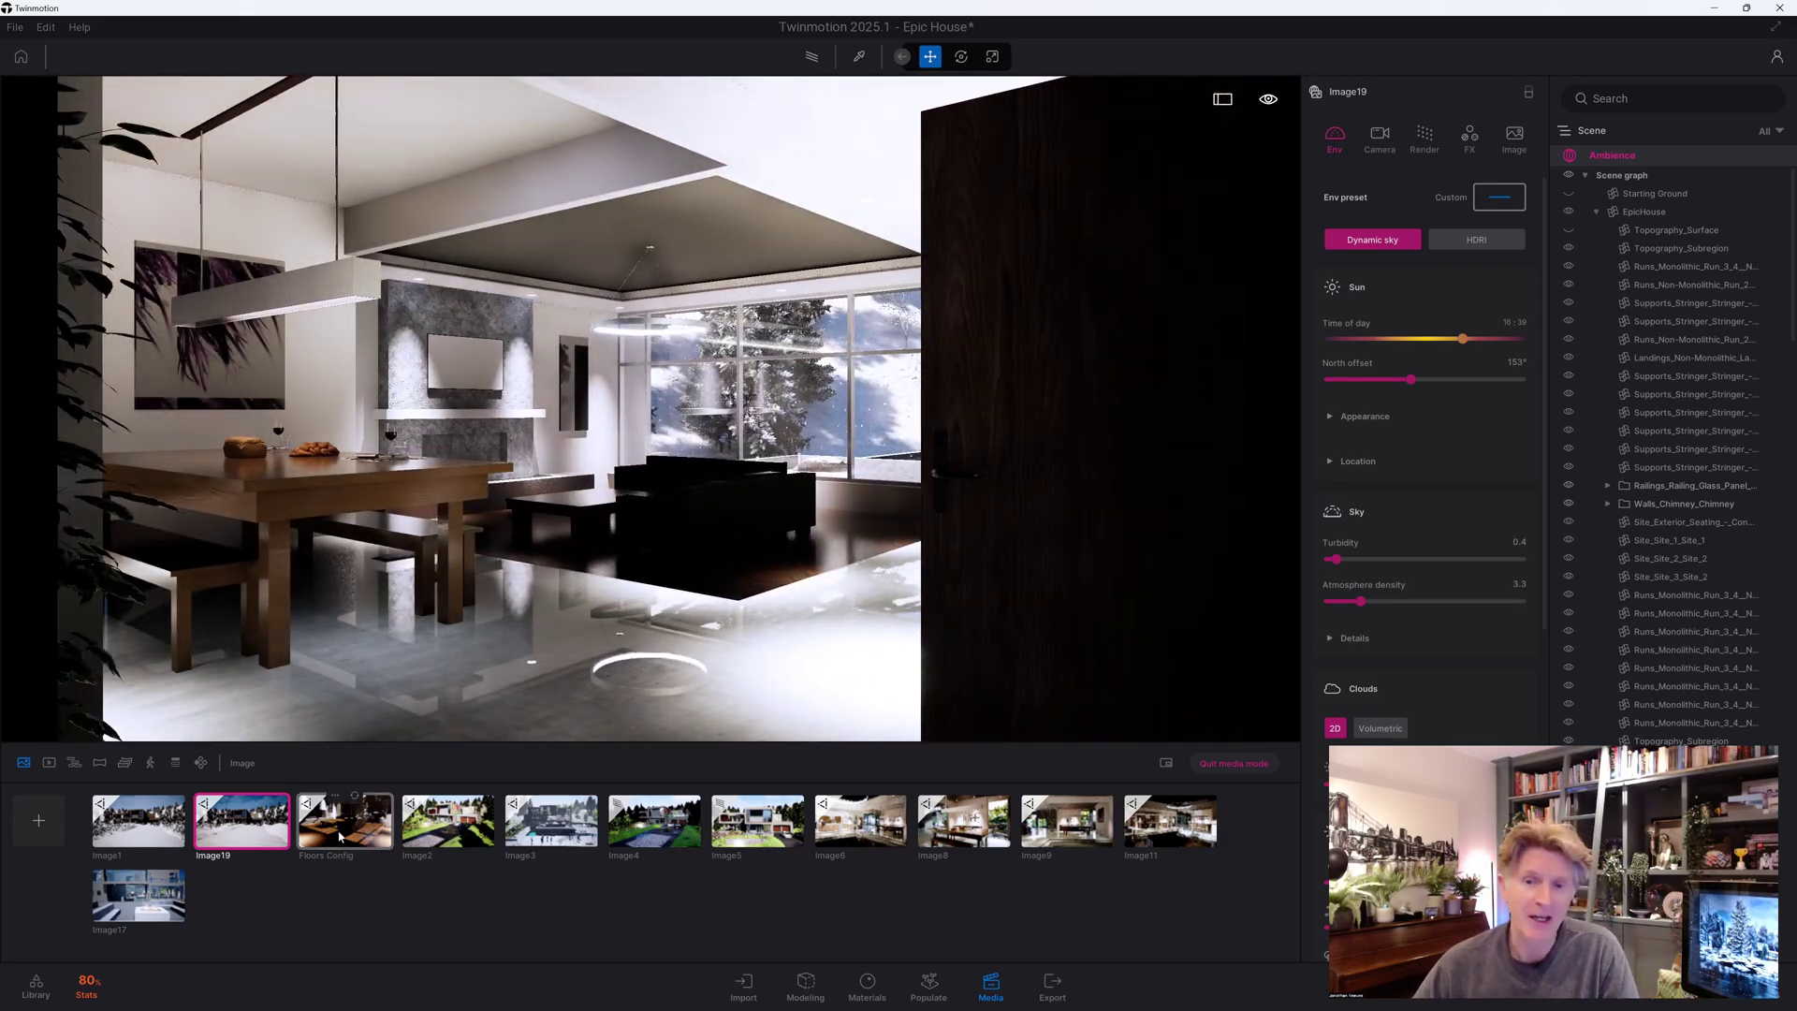
left_click(339, 831)
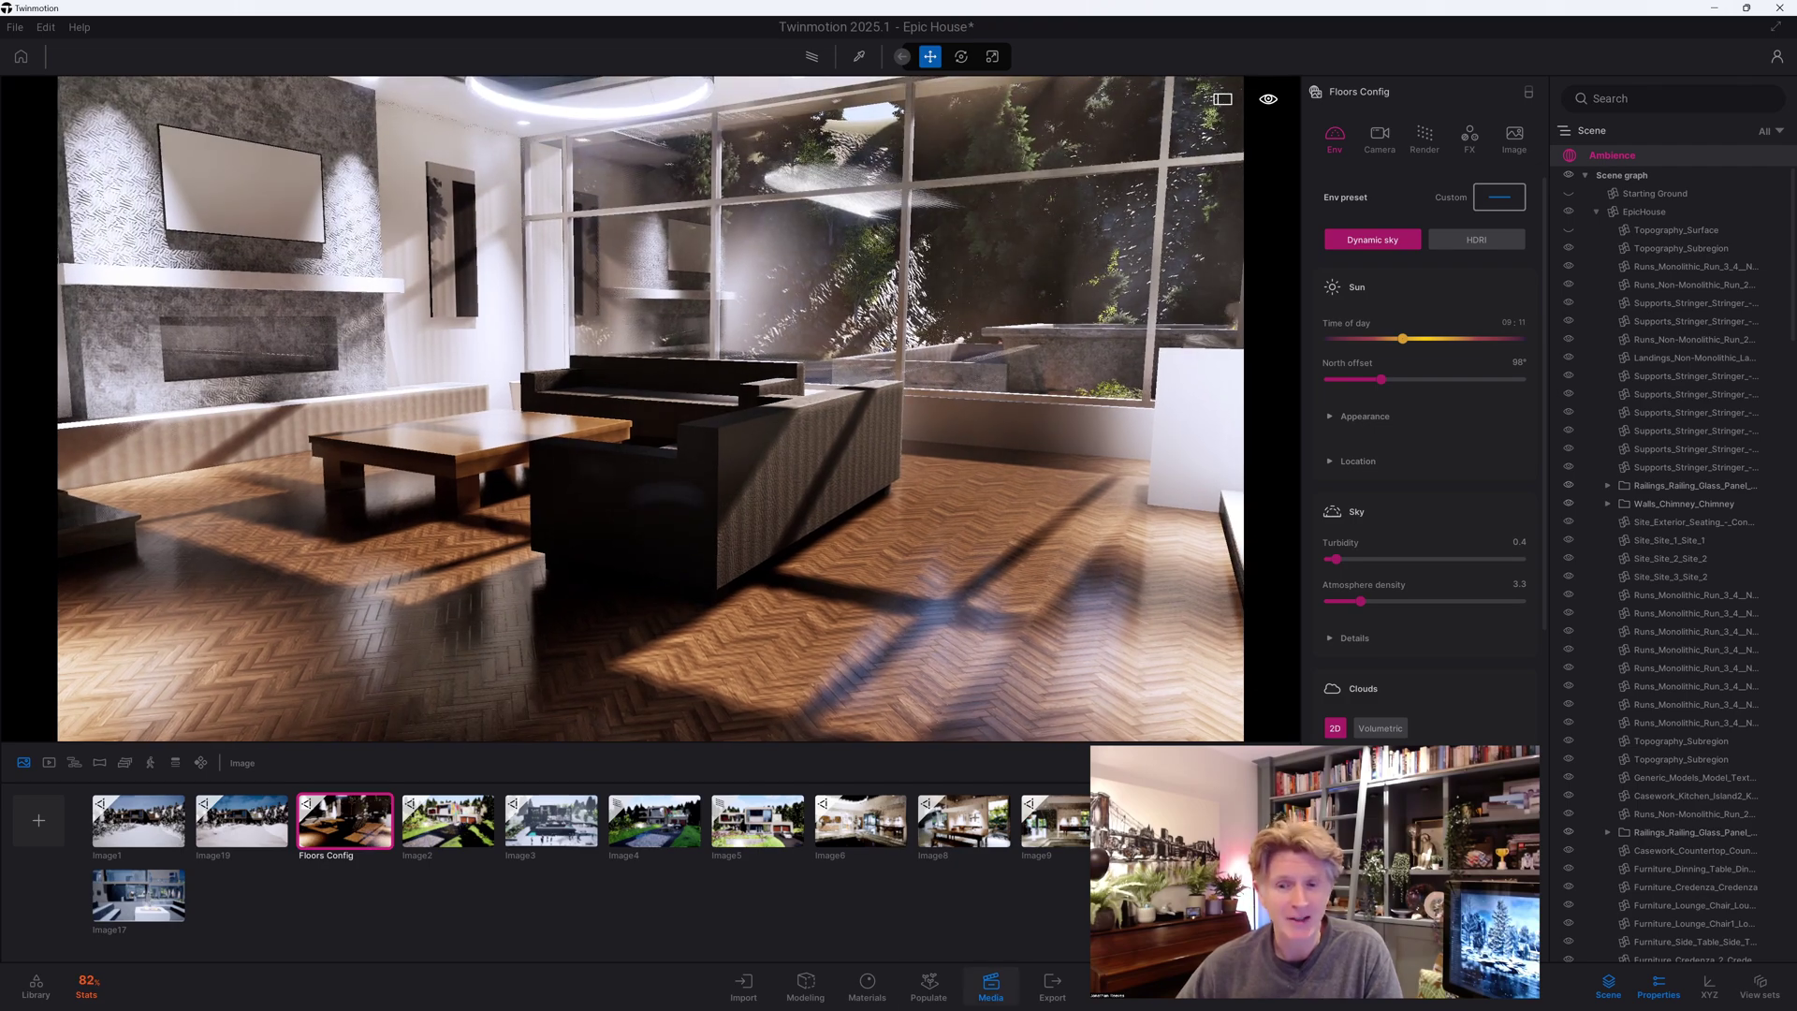
left_click(1528, 92)
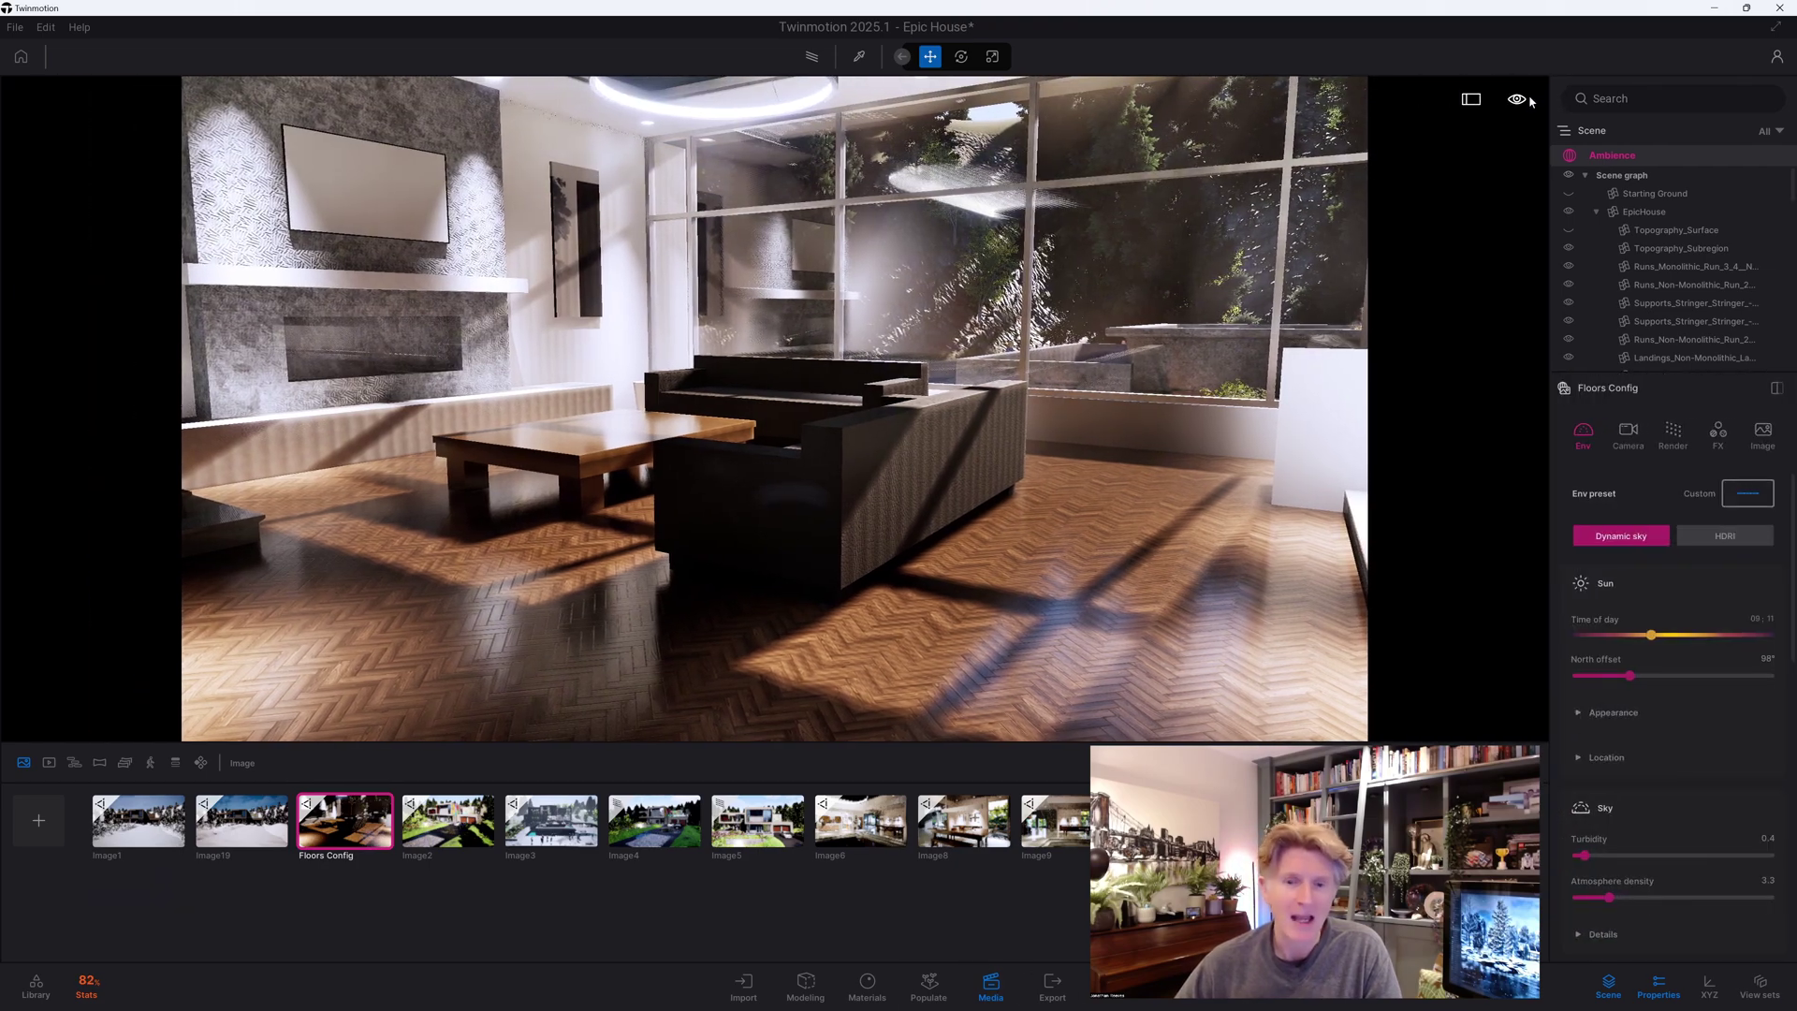
left_click(1000, 984)
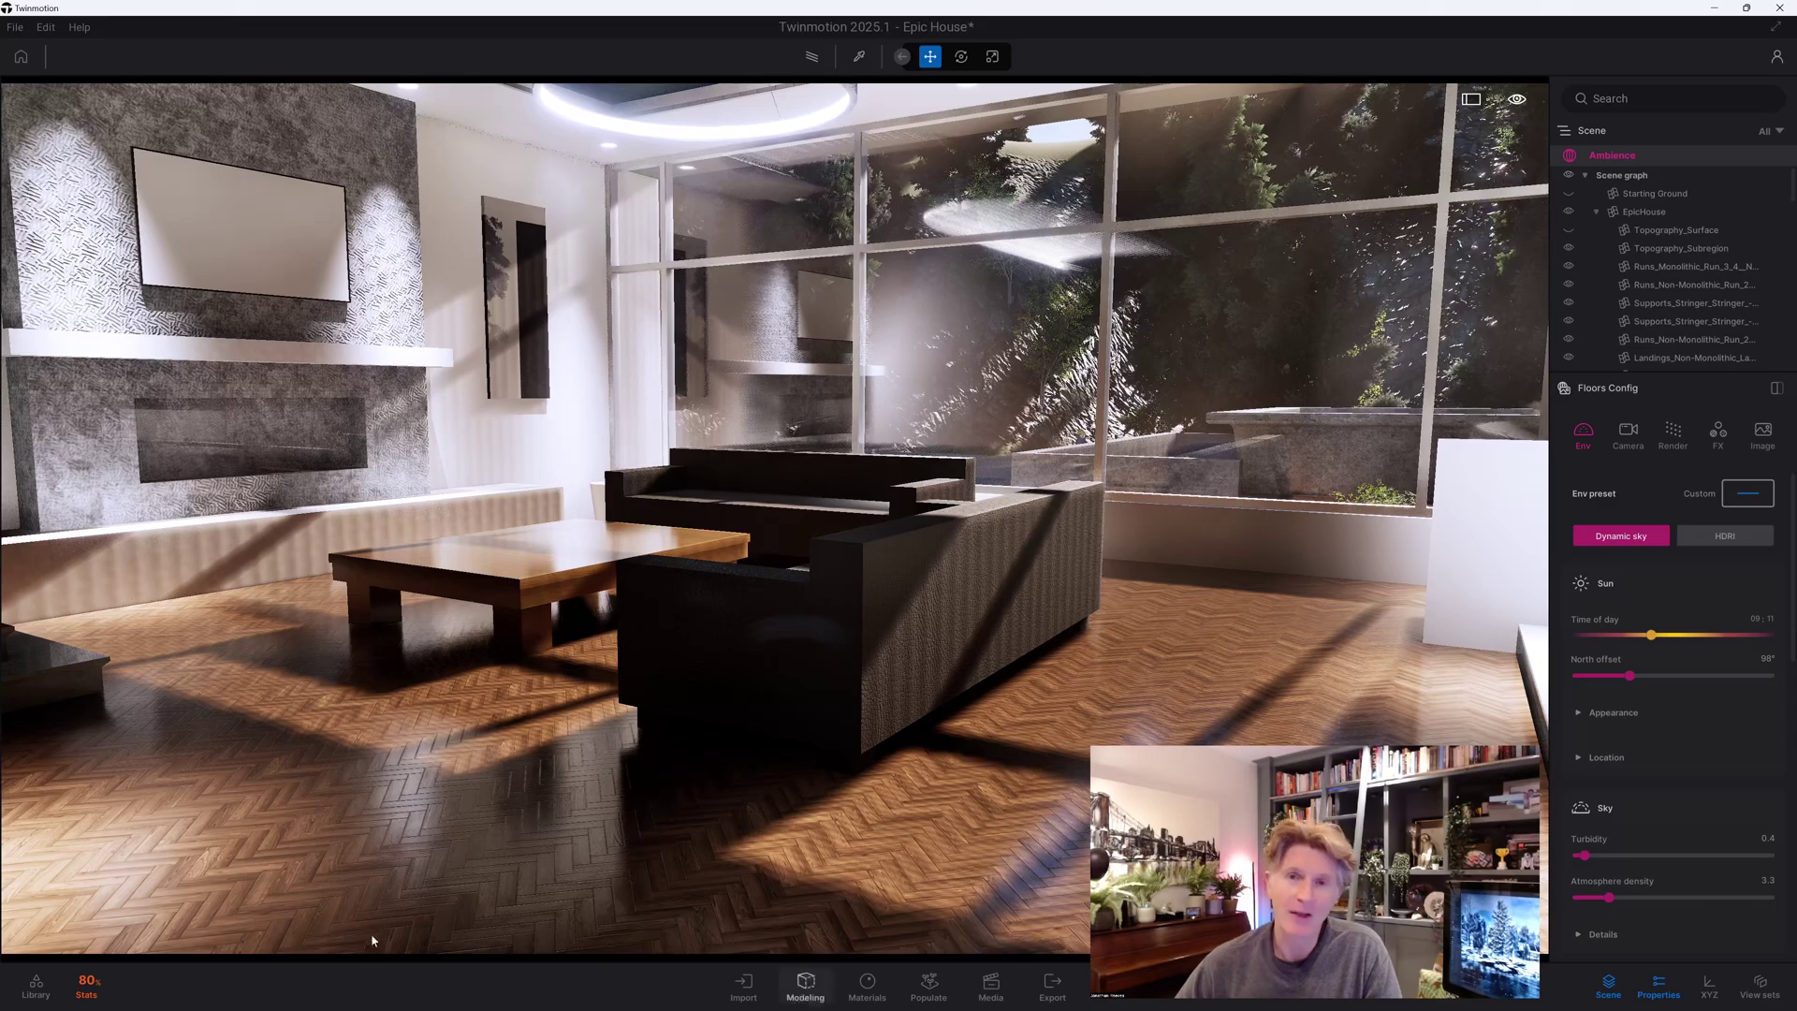
left_click(991, 985)
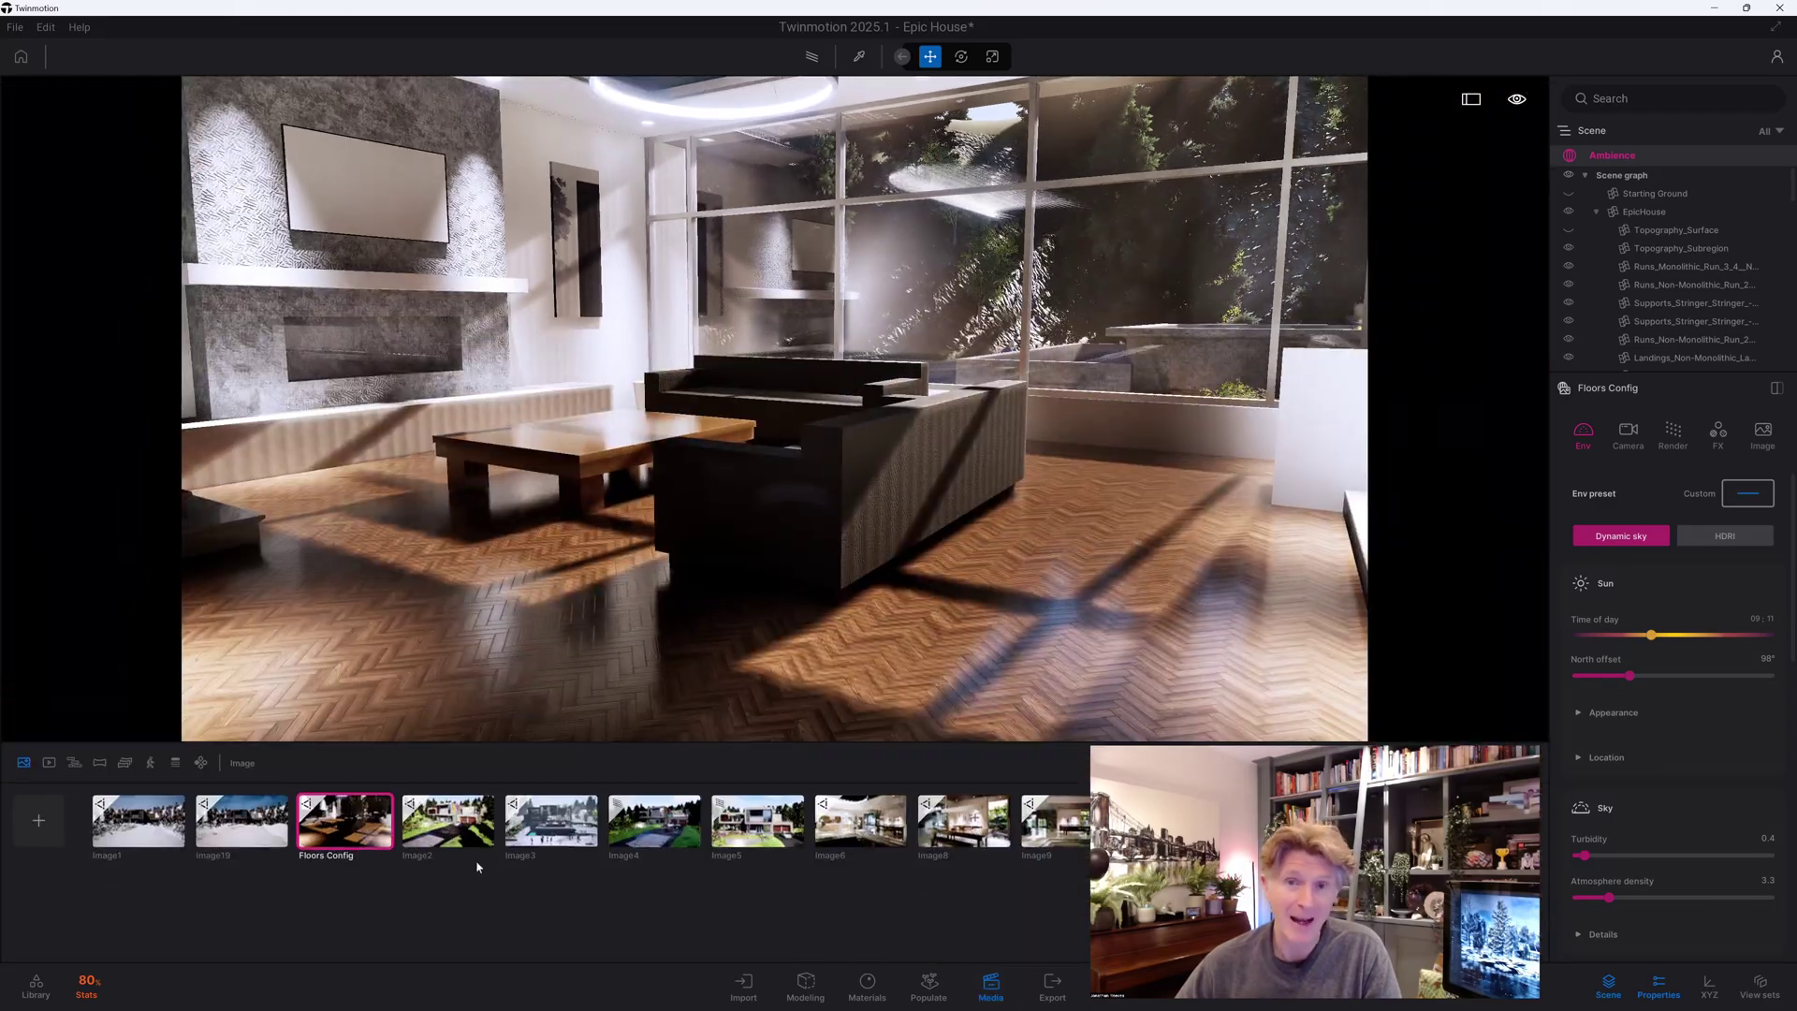
Open the existing floor configuration and preview its Floor 2, Floor 3 and State3 variants in the living room
left_click(202, 763)
left_click(141, 826)
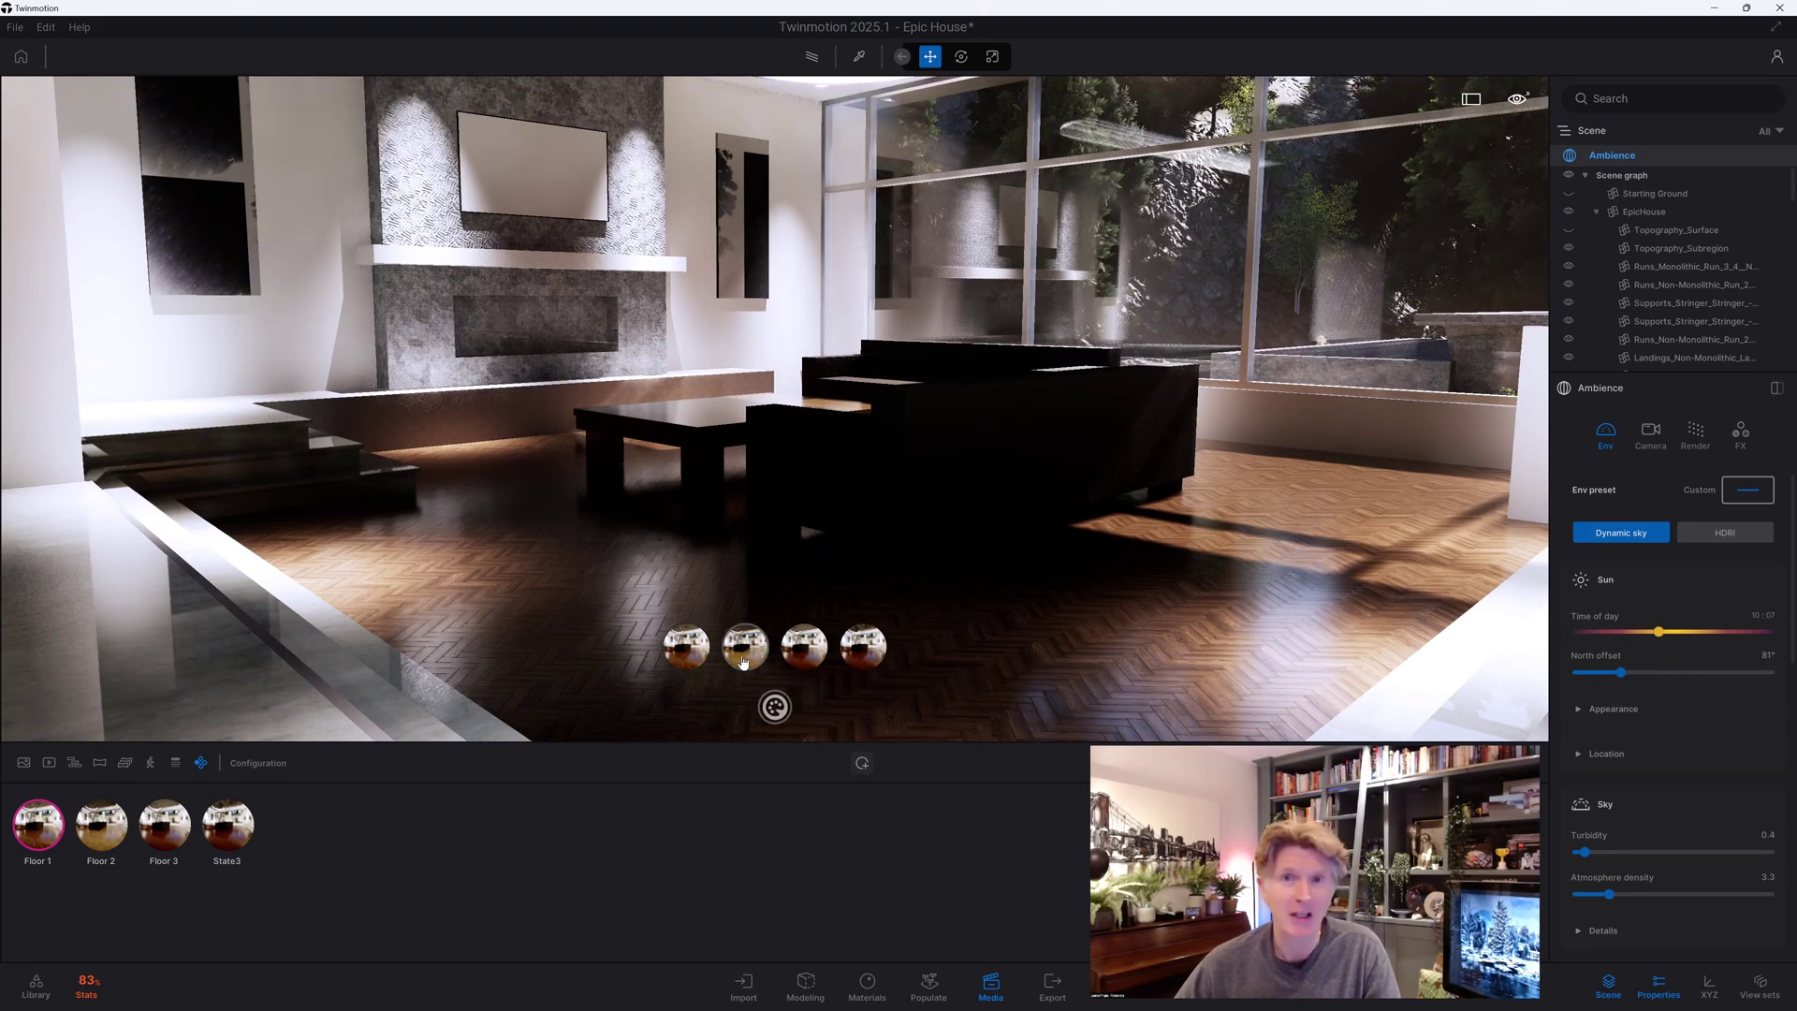
left_click(744, 655)
left_click(805, 653)
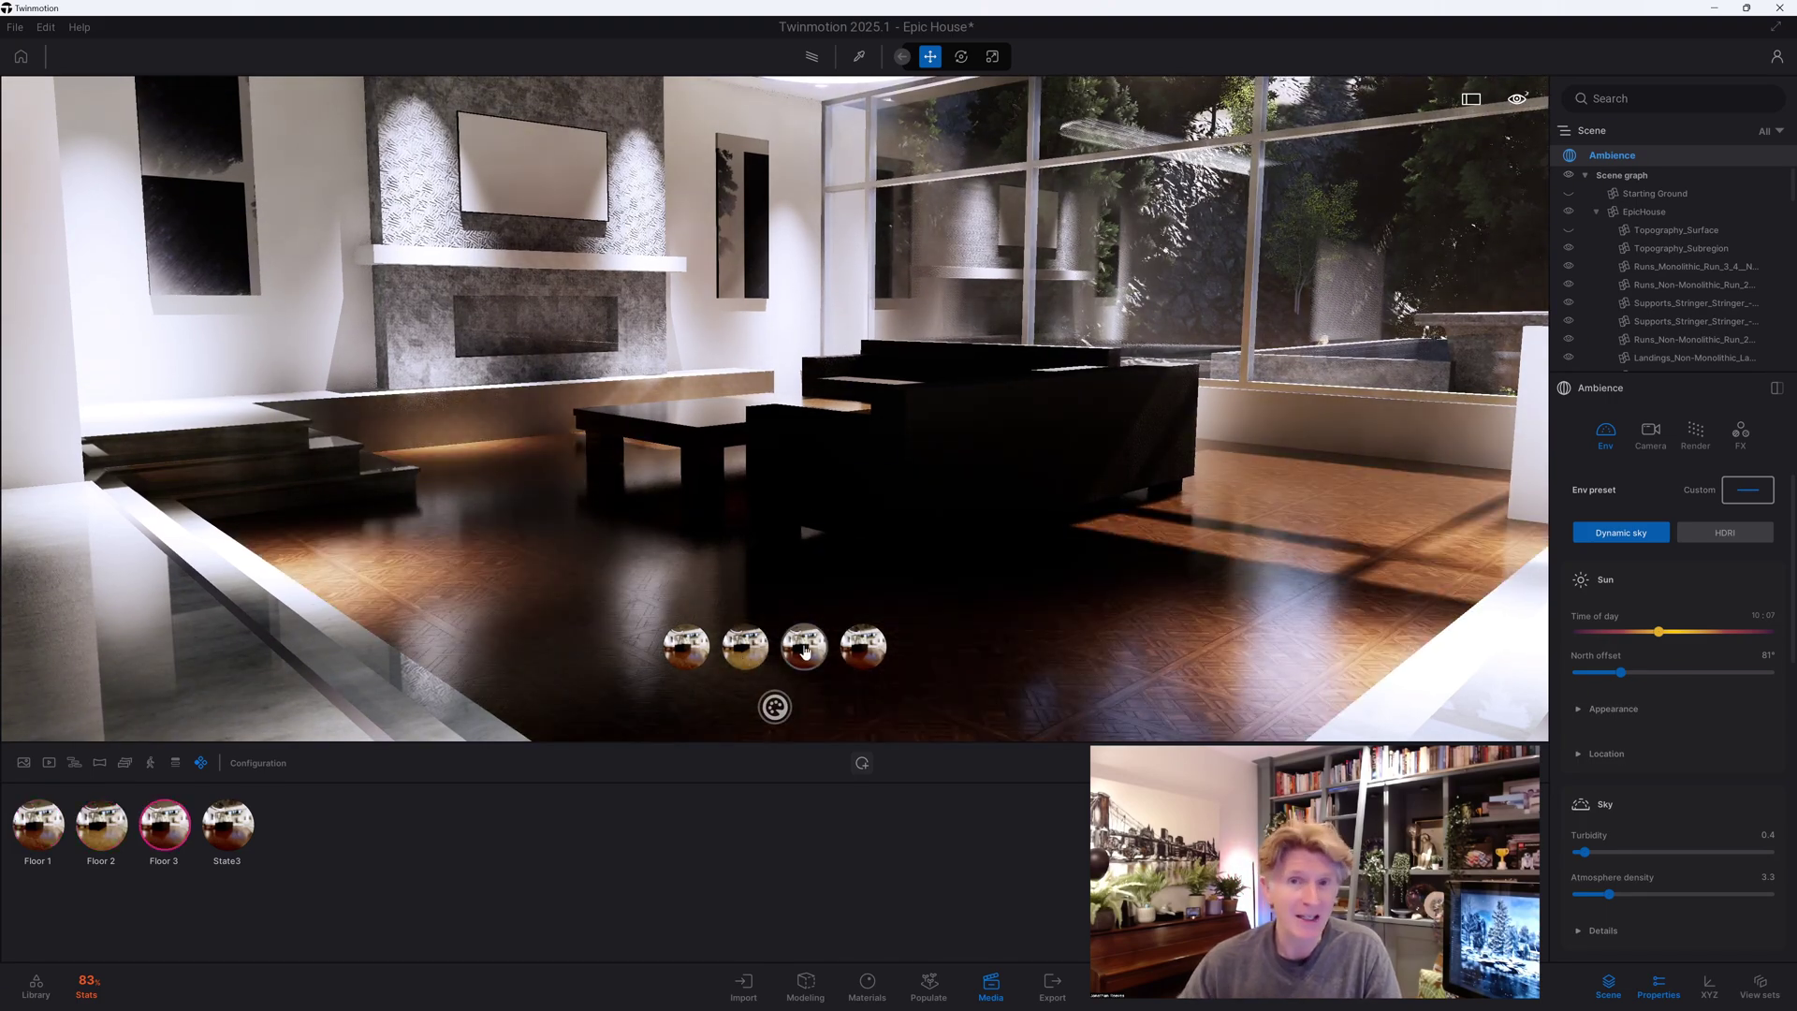
left_click(870, 652)
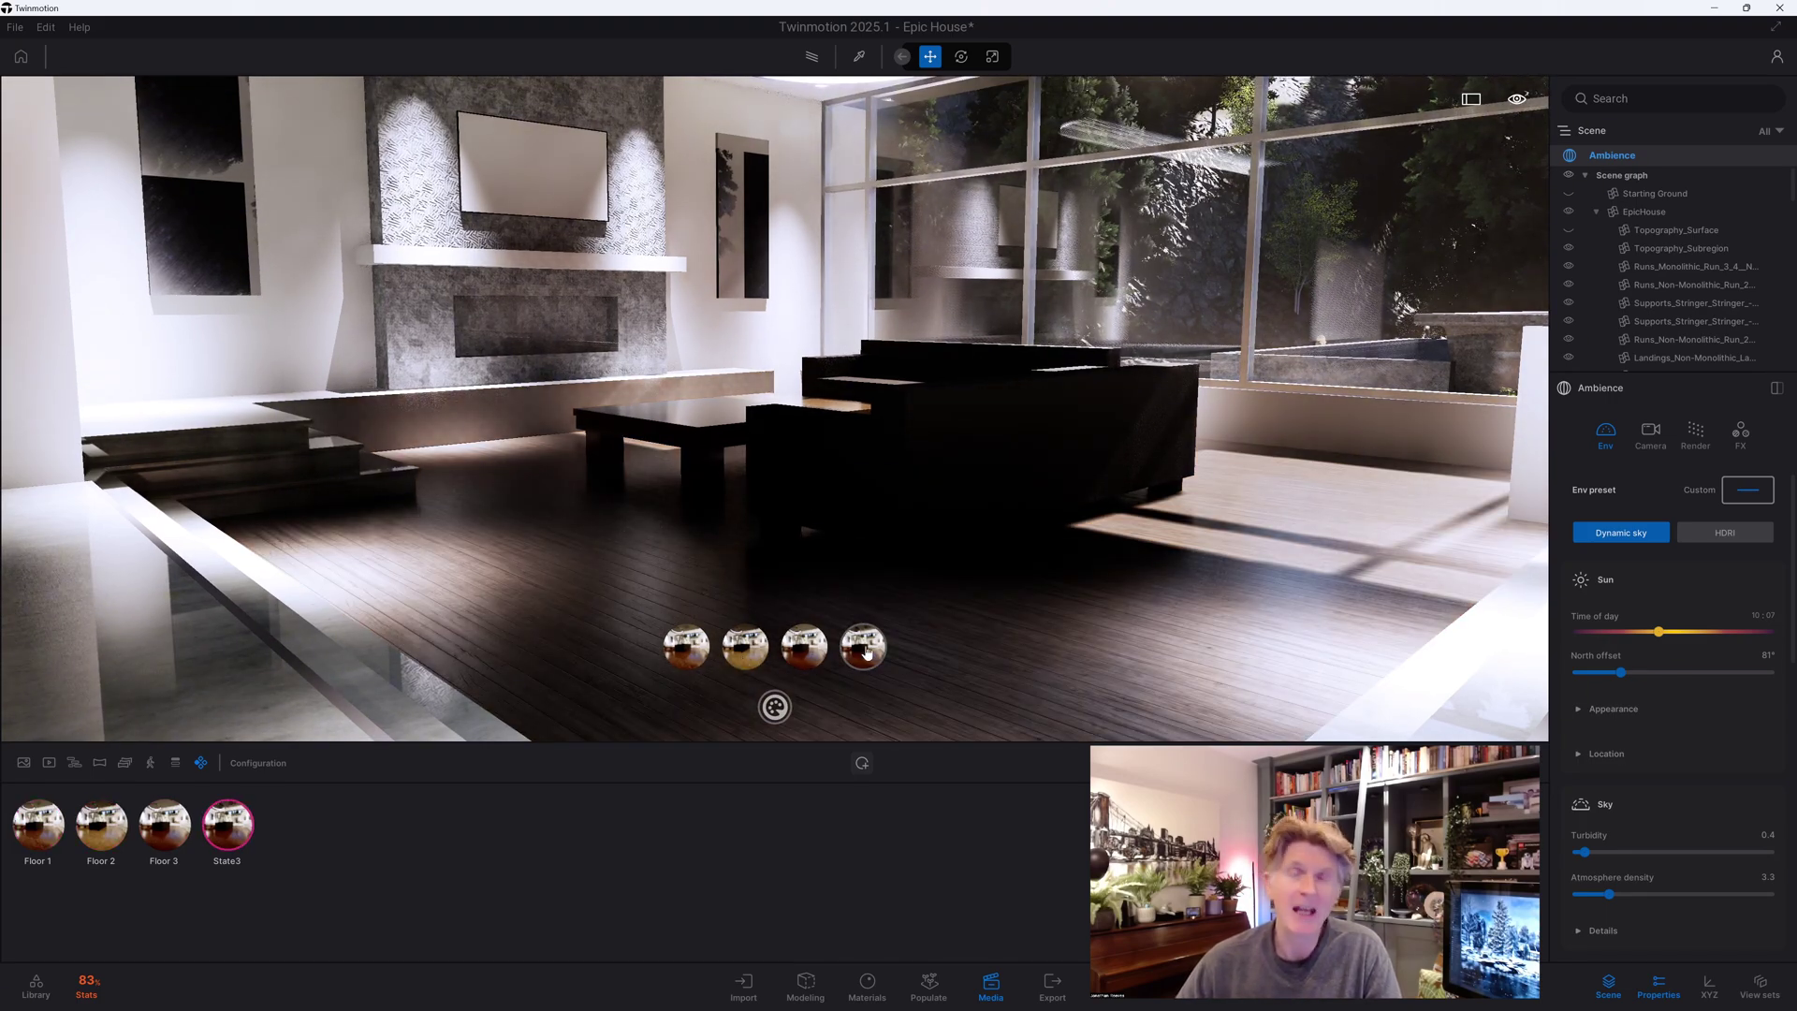
Create a new configuration with the kitchen island and its floor in view
right_click_drag(552, 614, 1161, 614)
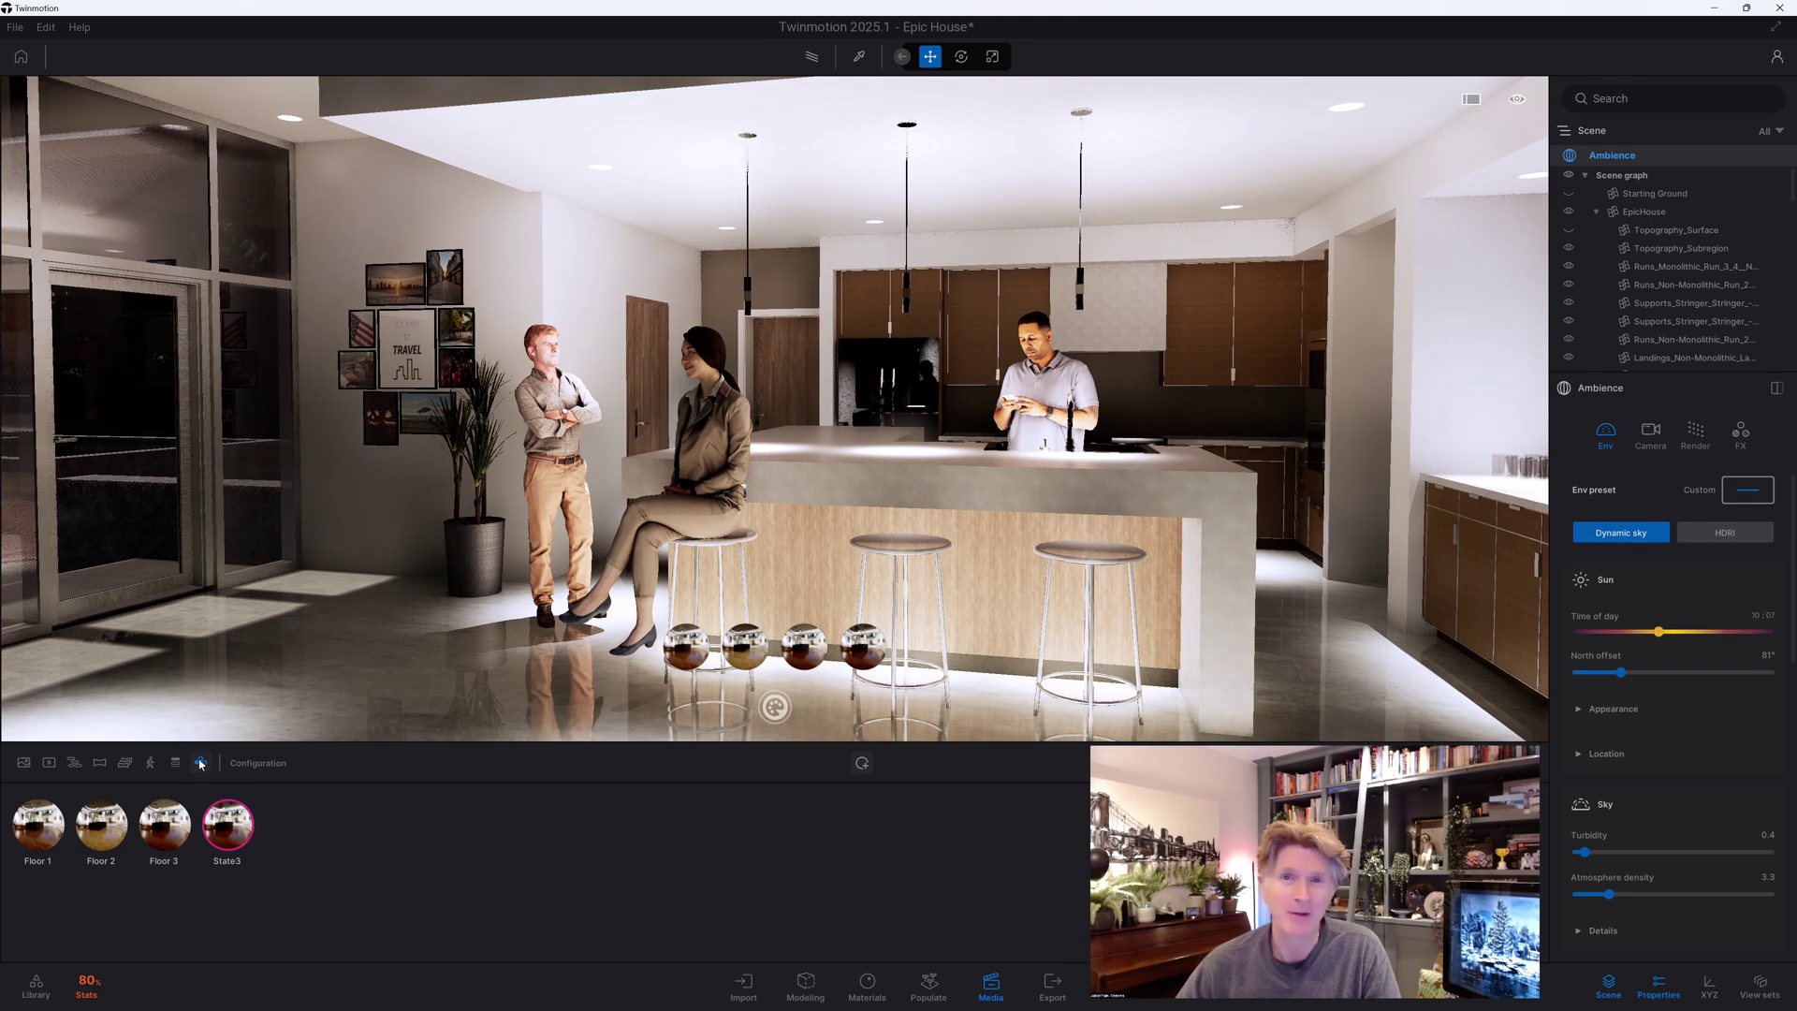
left_click(200, 762)
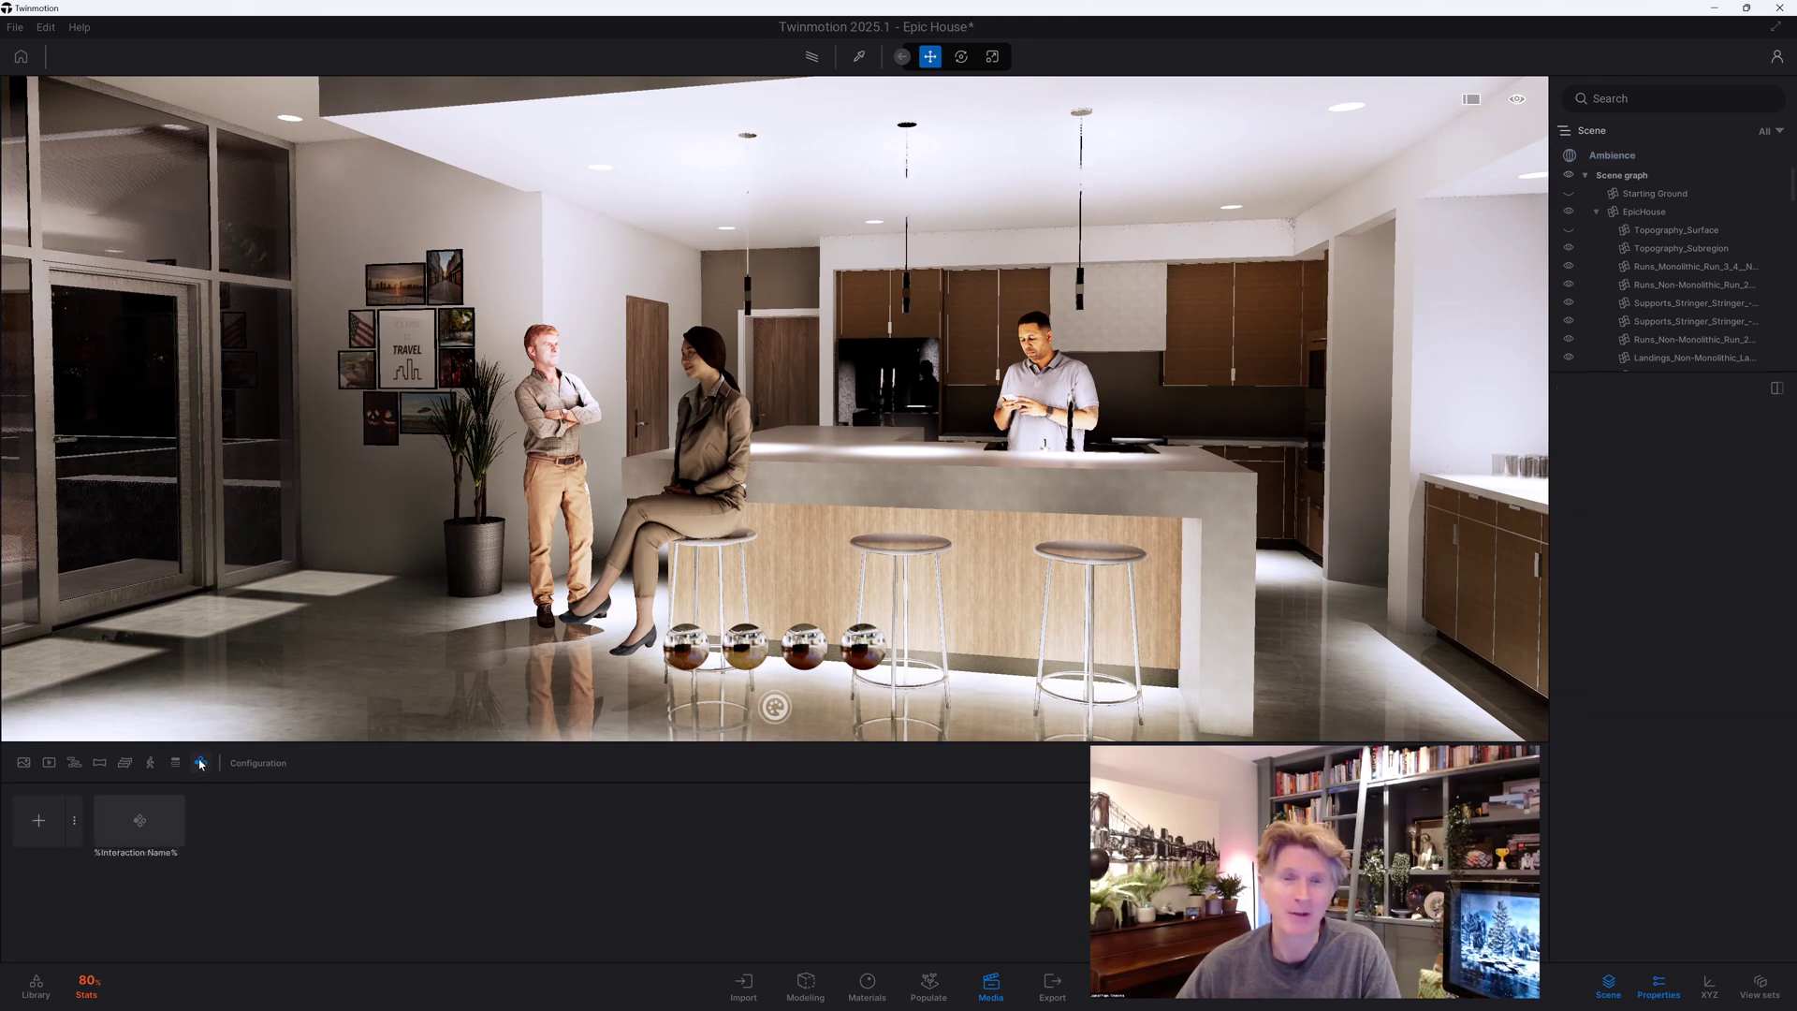
left_click(40, 821)
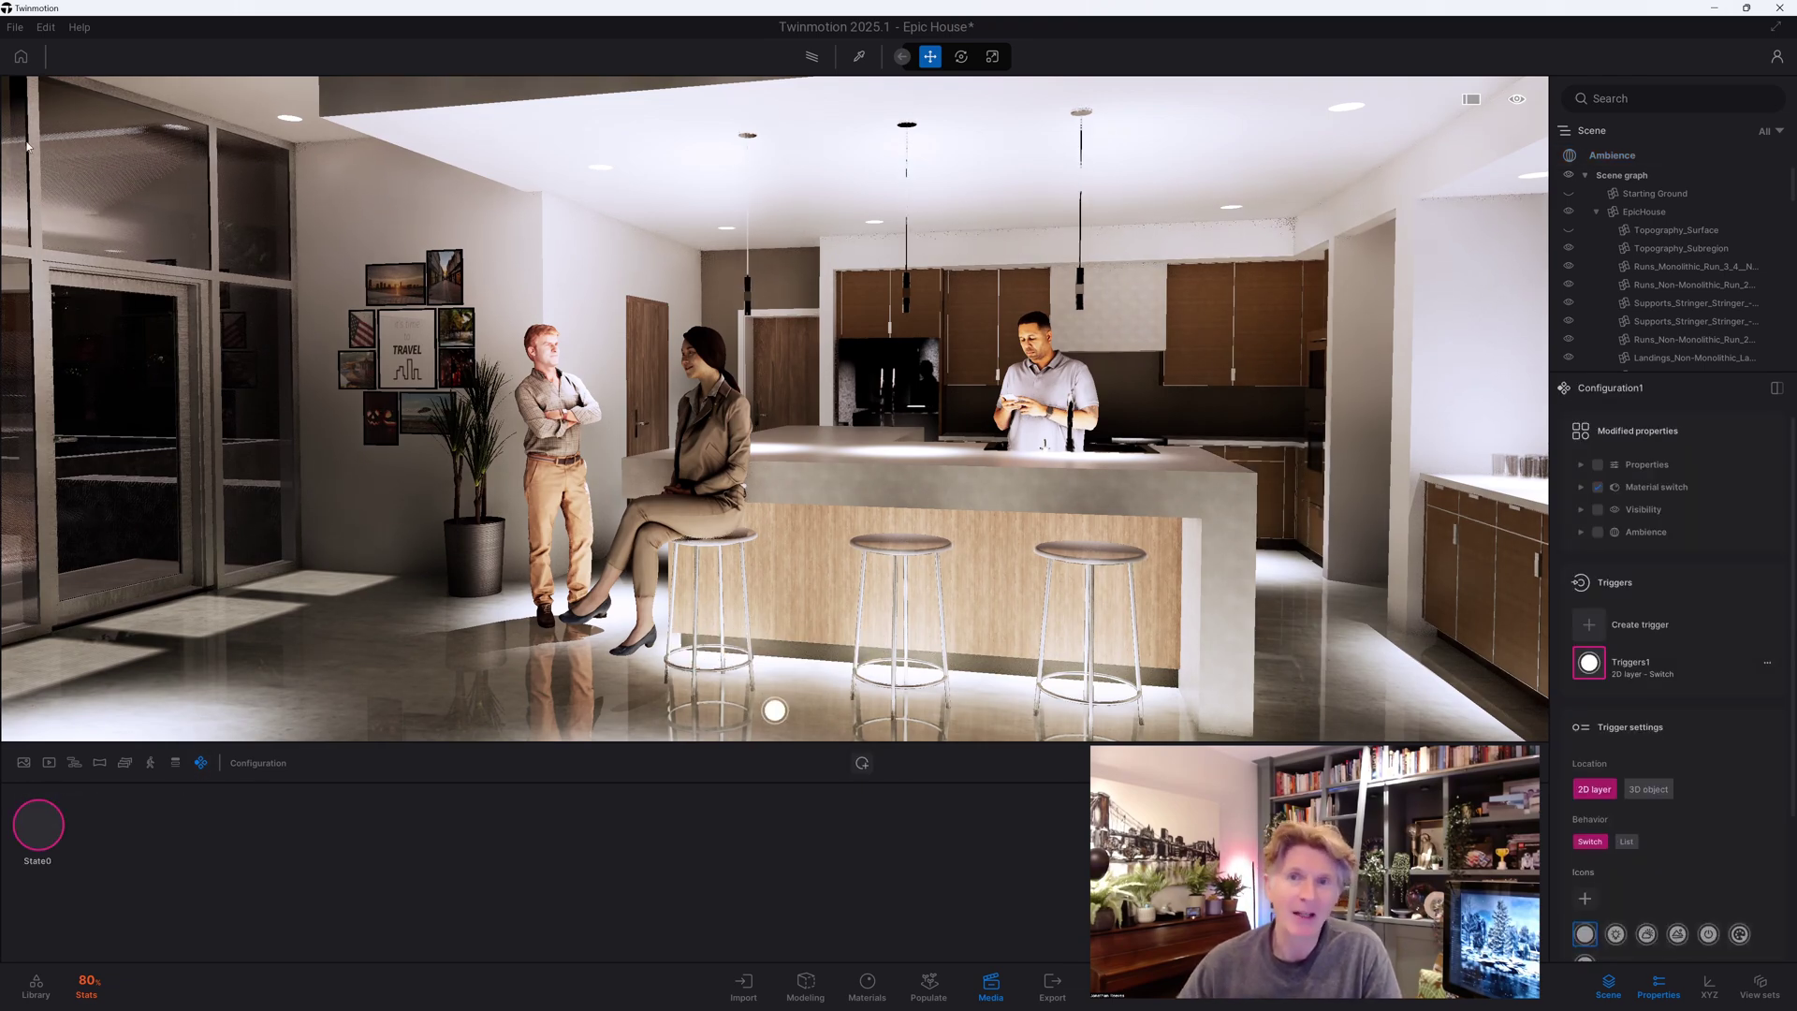
Open the Tiles category of the materials library
left_click(37, 982)
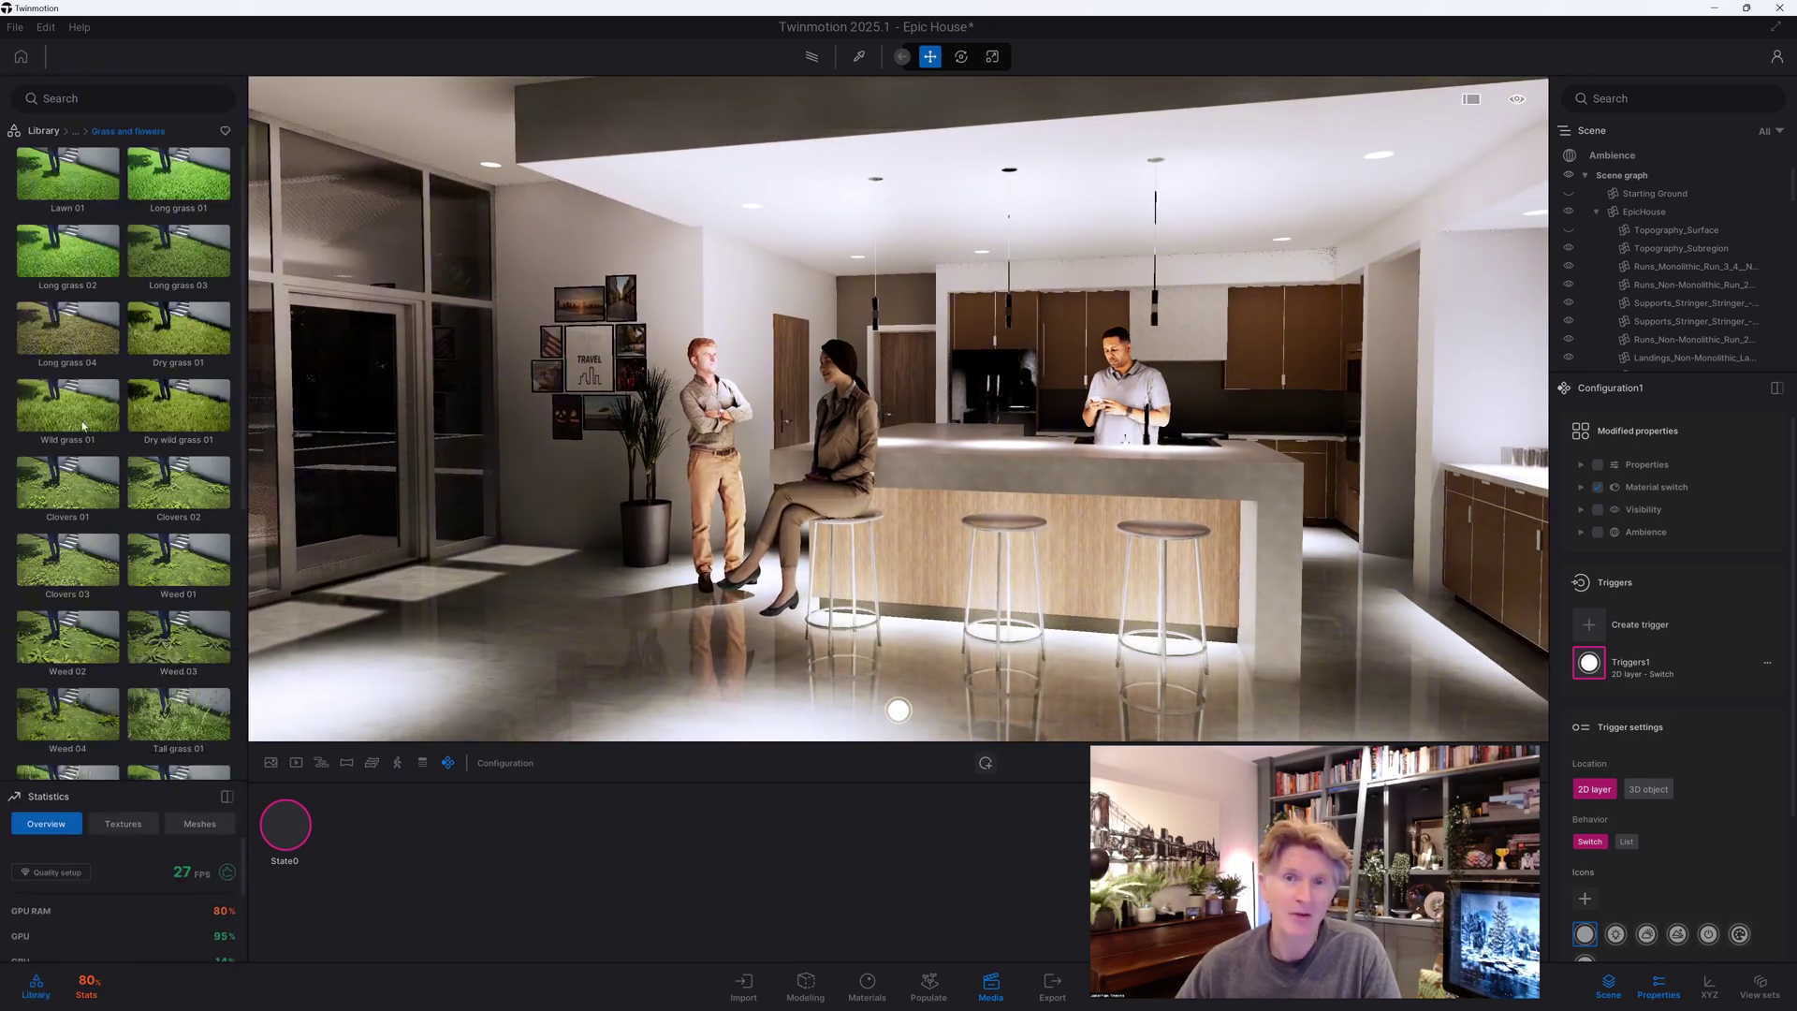
left_click(42, 132)
left_click(62, 192)
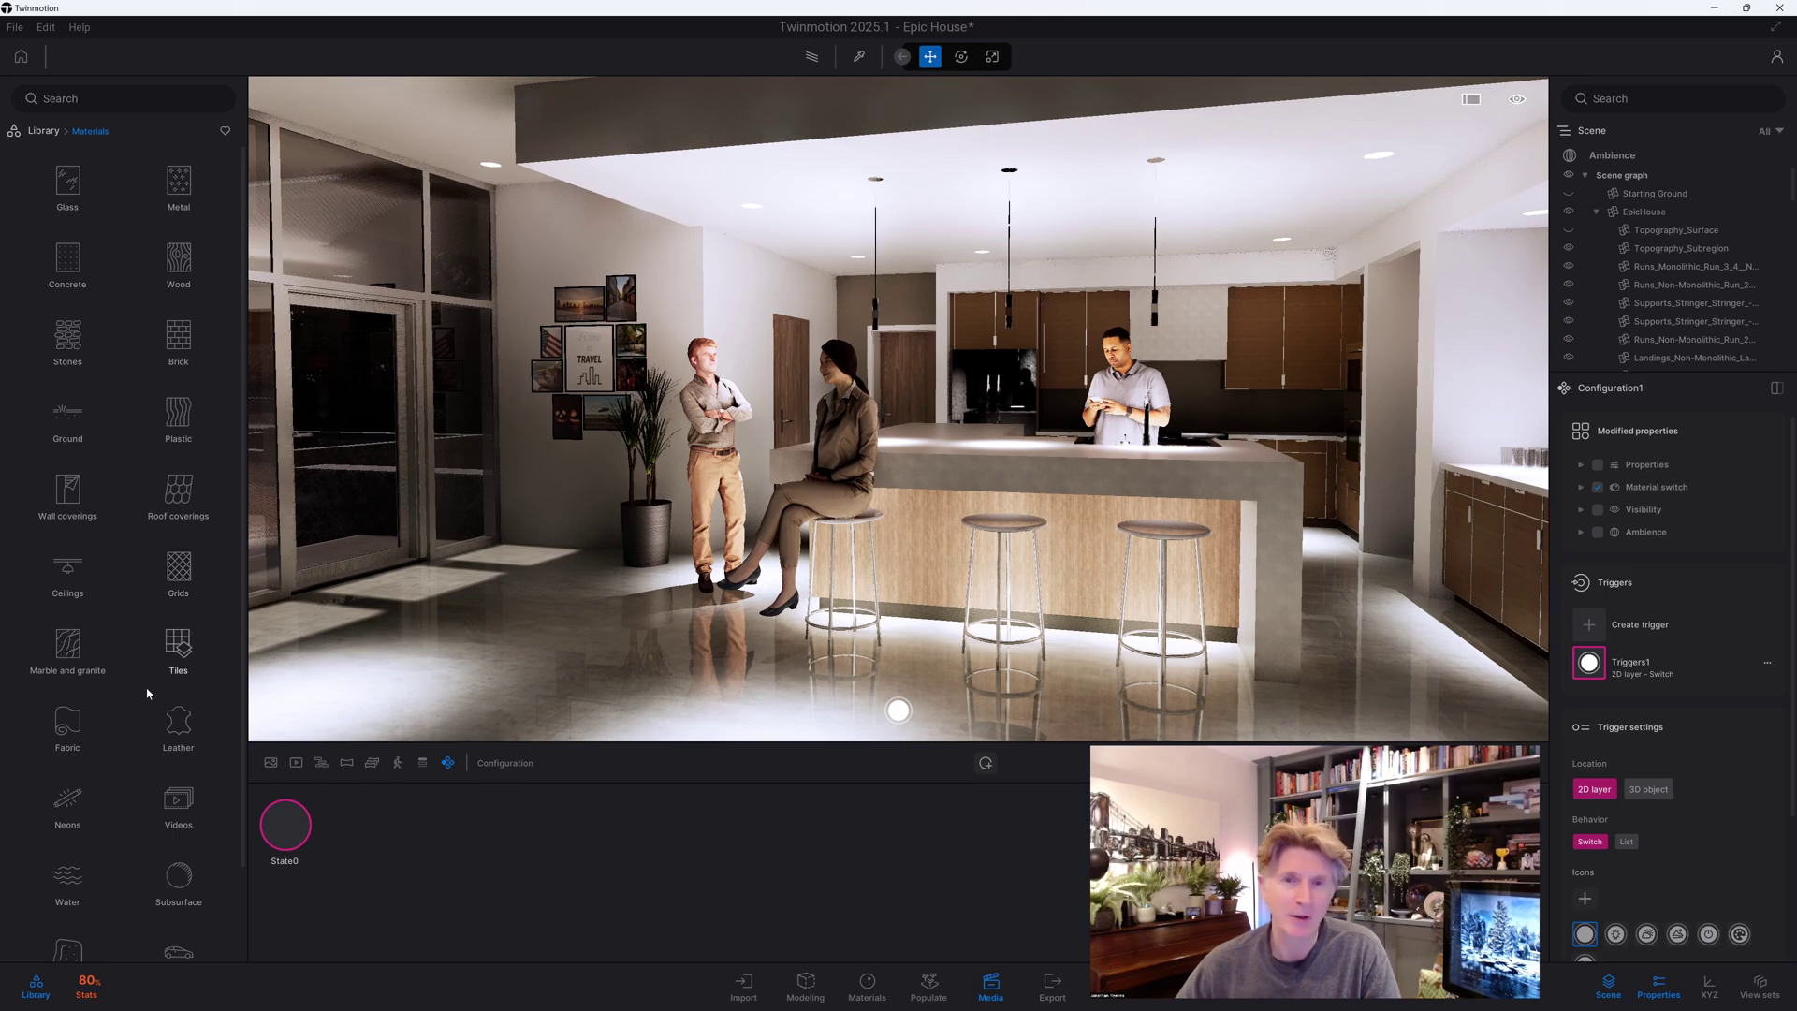
left_click(181, 667)
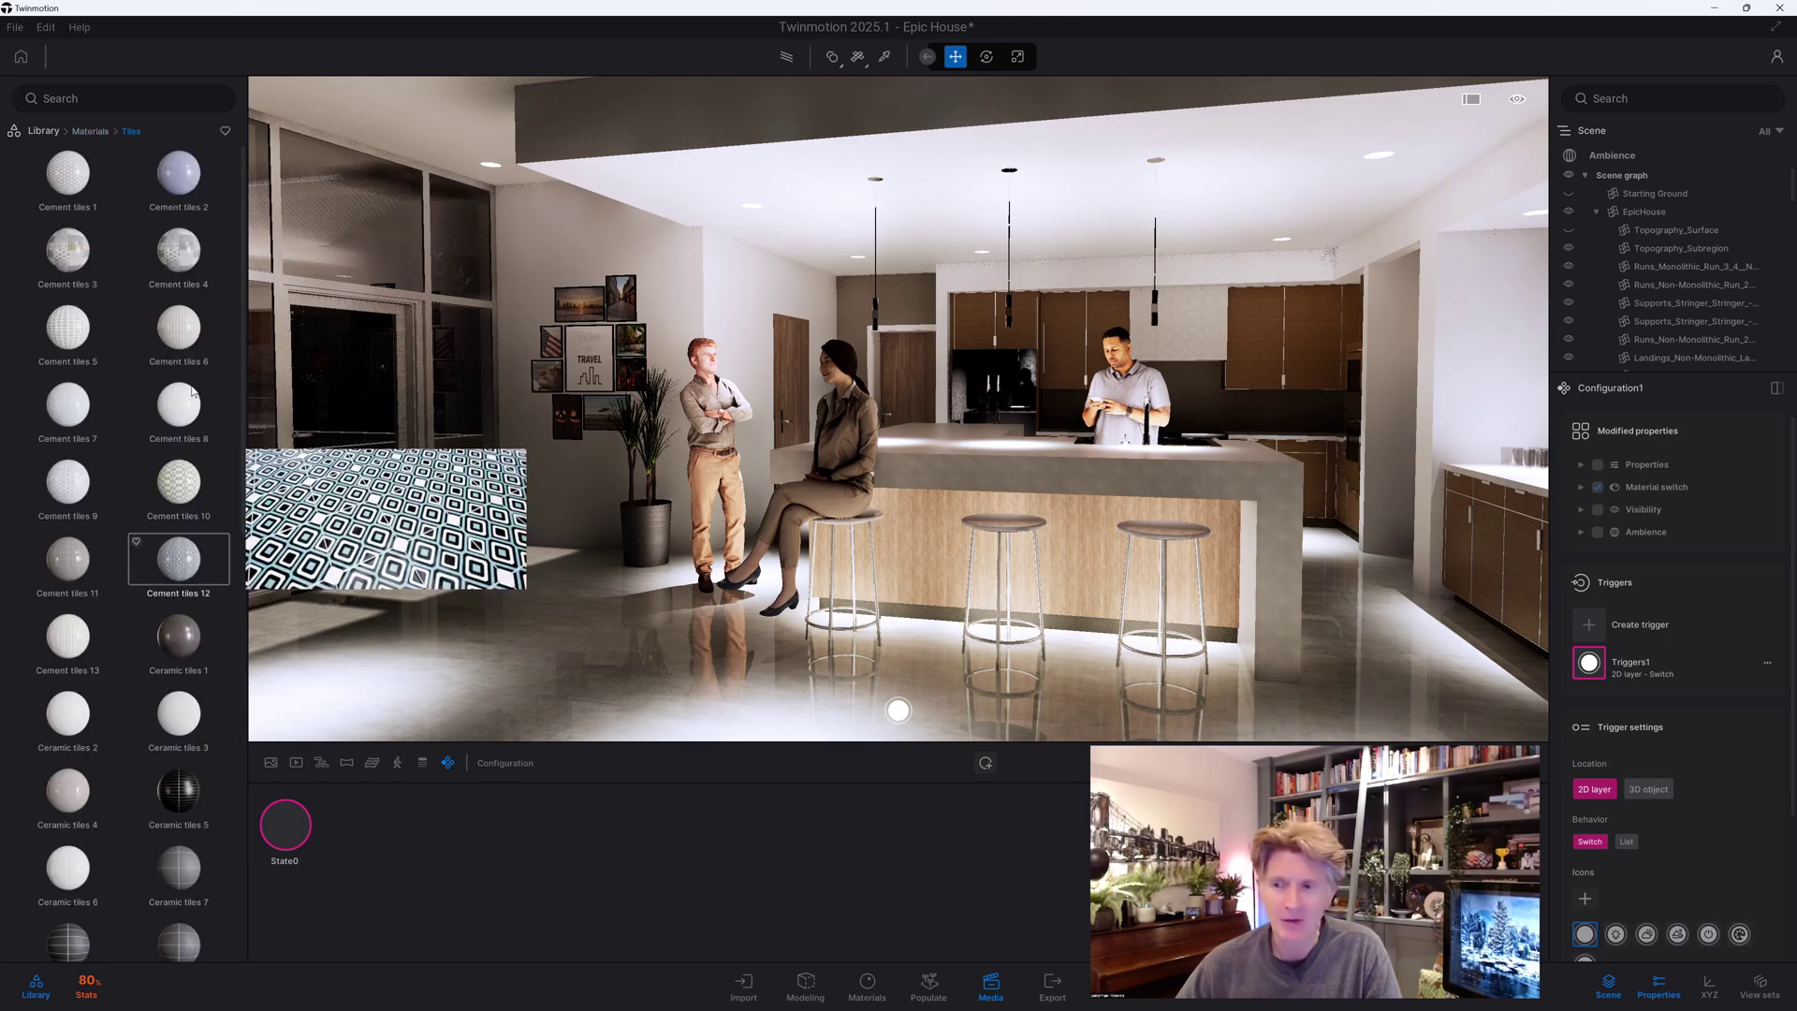
Try Cement tiles 2 on the kitchen floor with a UV scale of 10
left_click(191, 214)
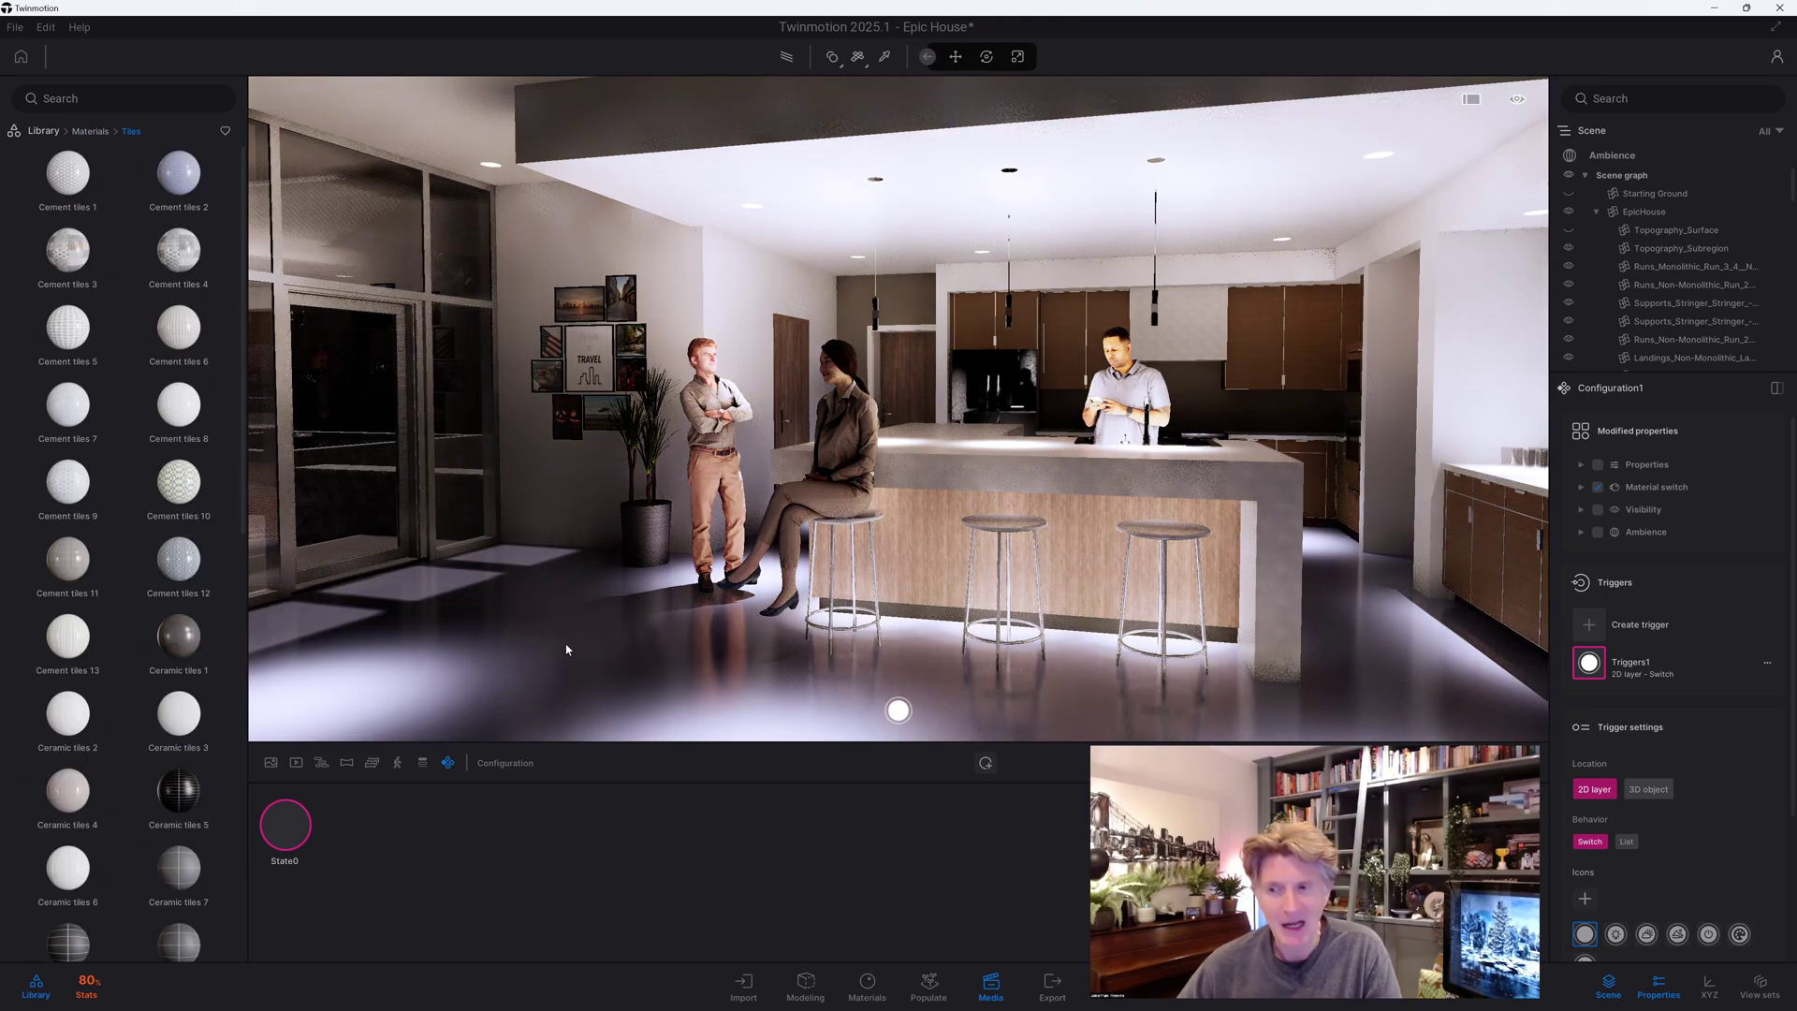
scroll(1657, 672, "down", 2)
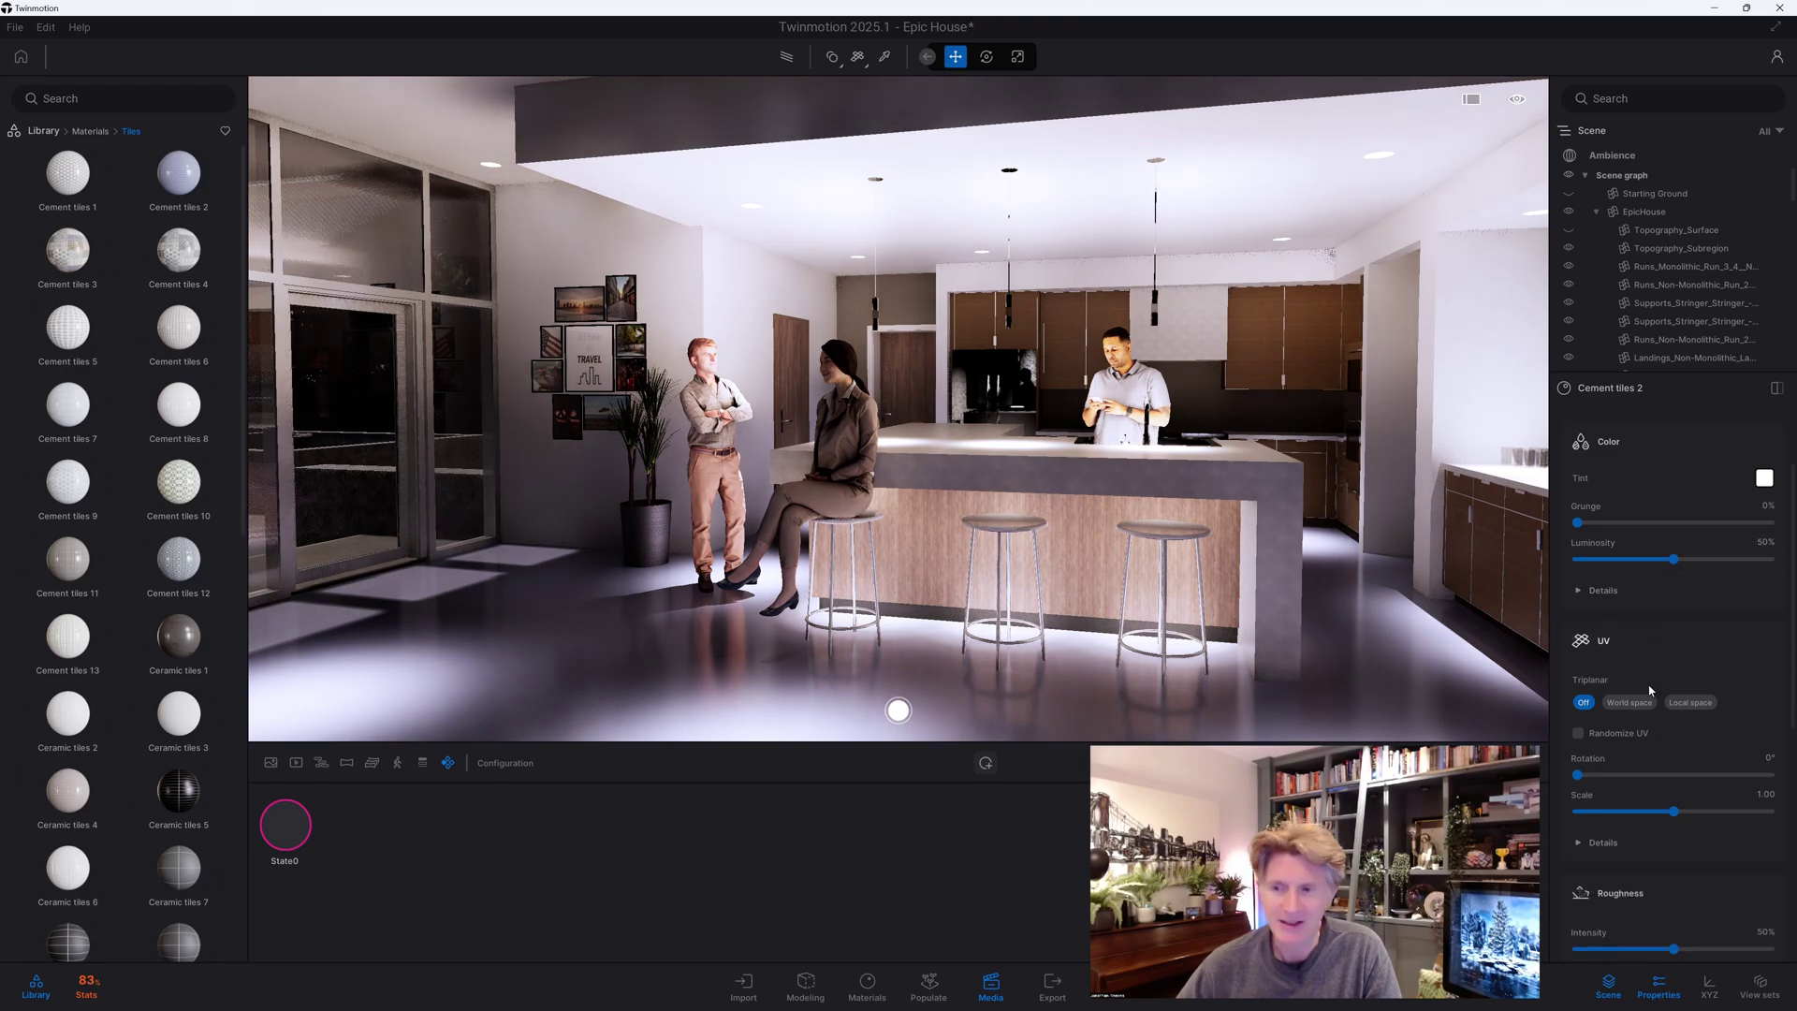
left_click_drag(1698, 813, 1769, 814)
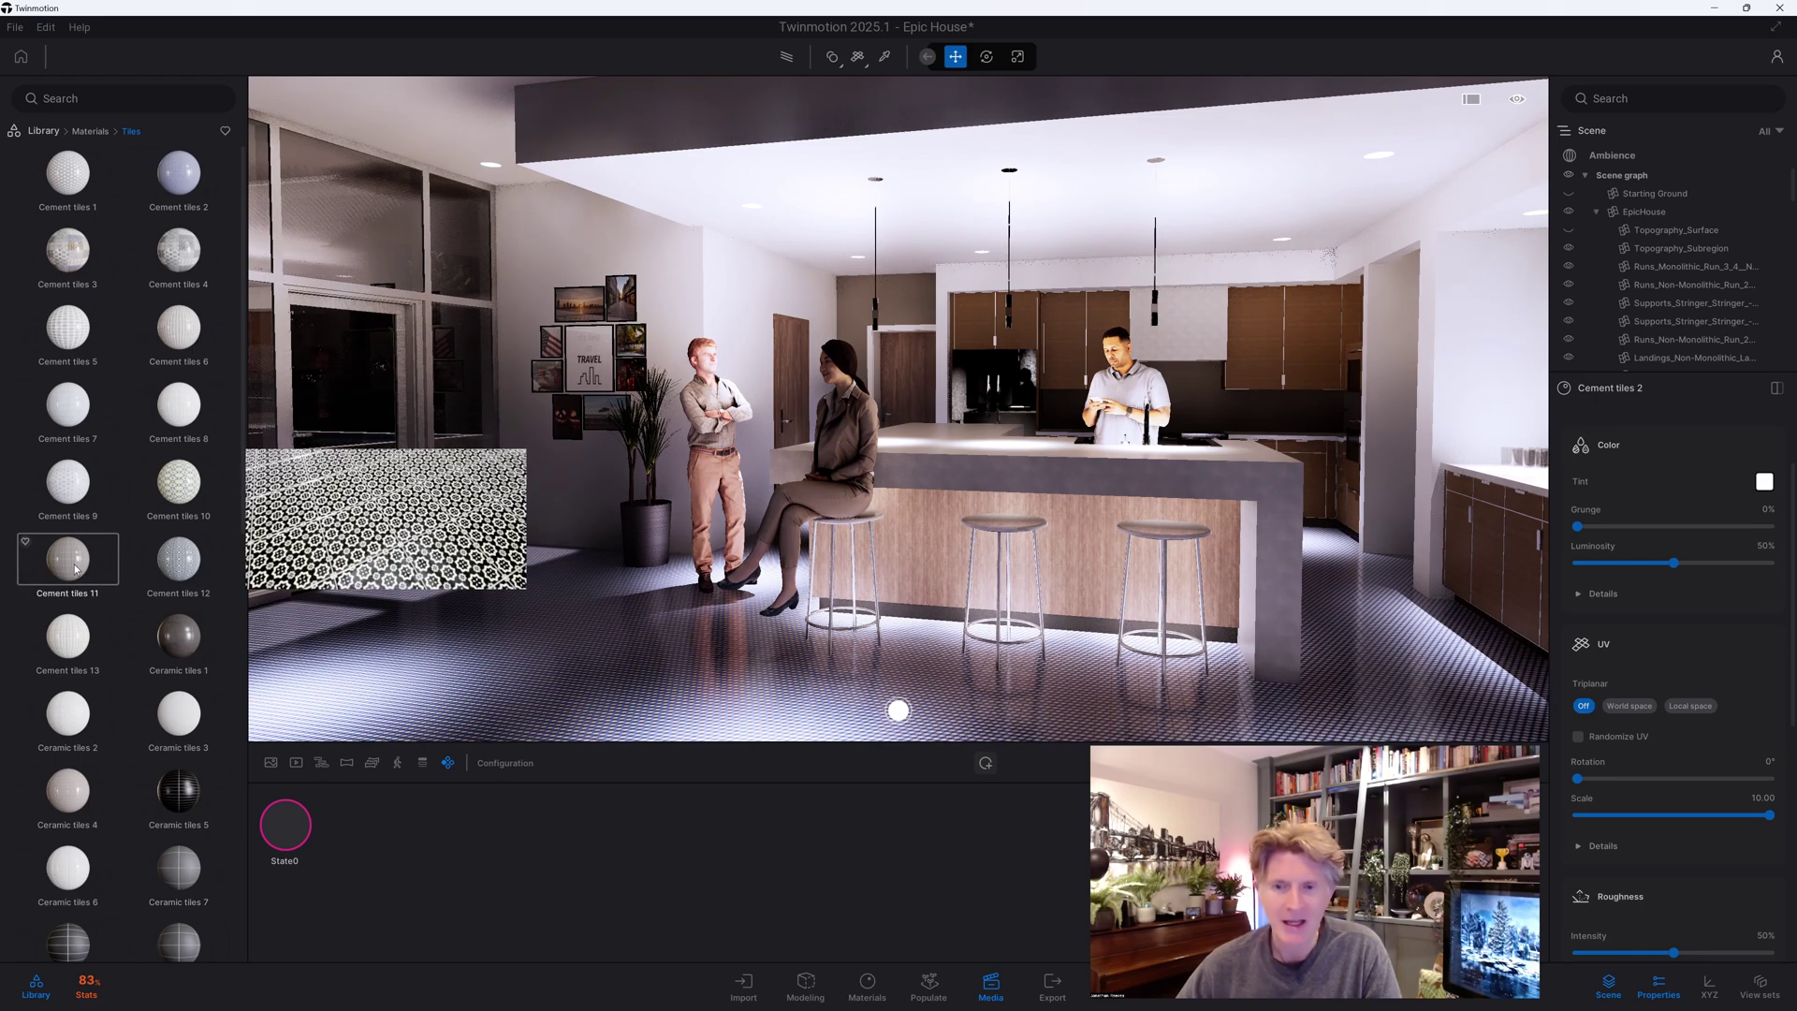
Apply Cement tiles 11 to the kitchen floor at a UV scale of 25 and store it as a second configuration state
left_click_drag(75, 568, 1527, 723)
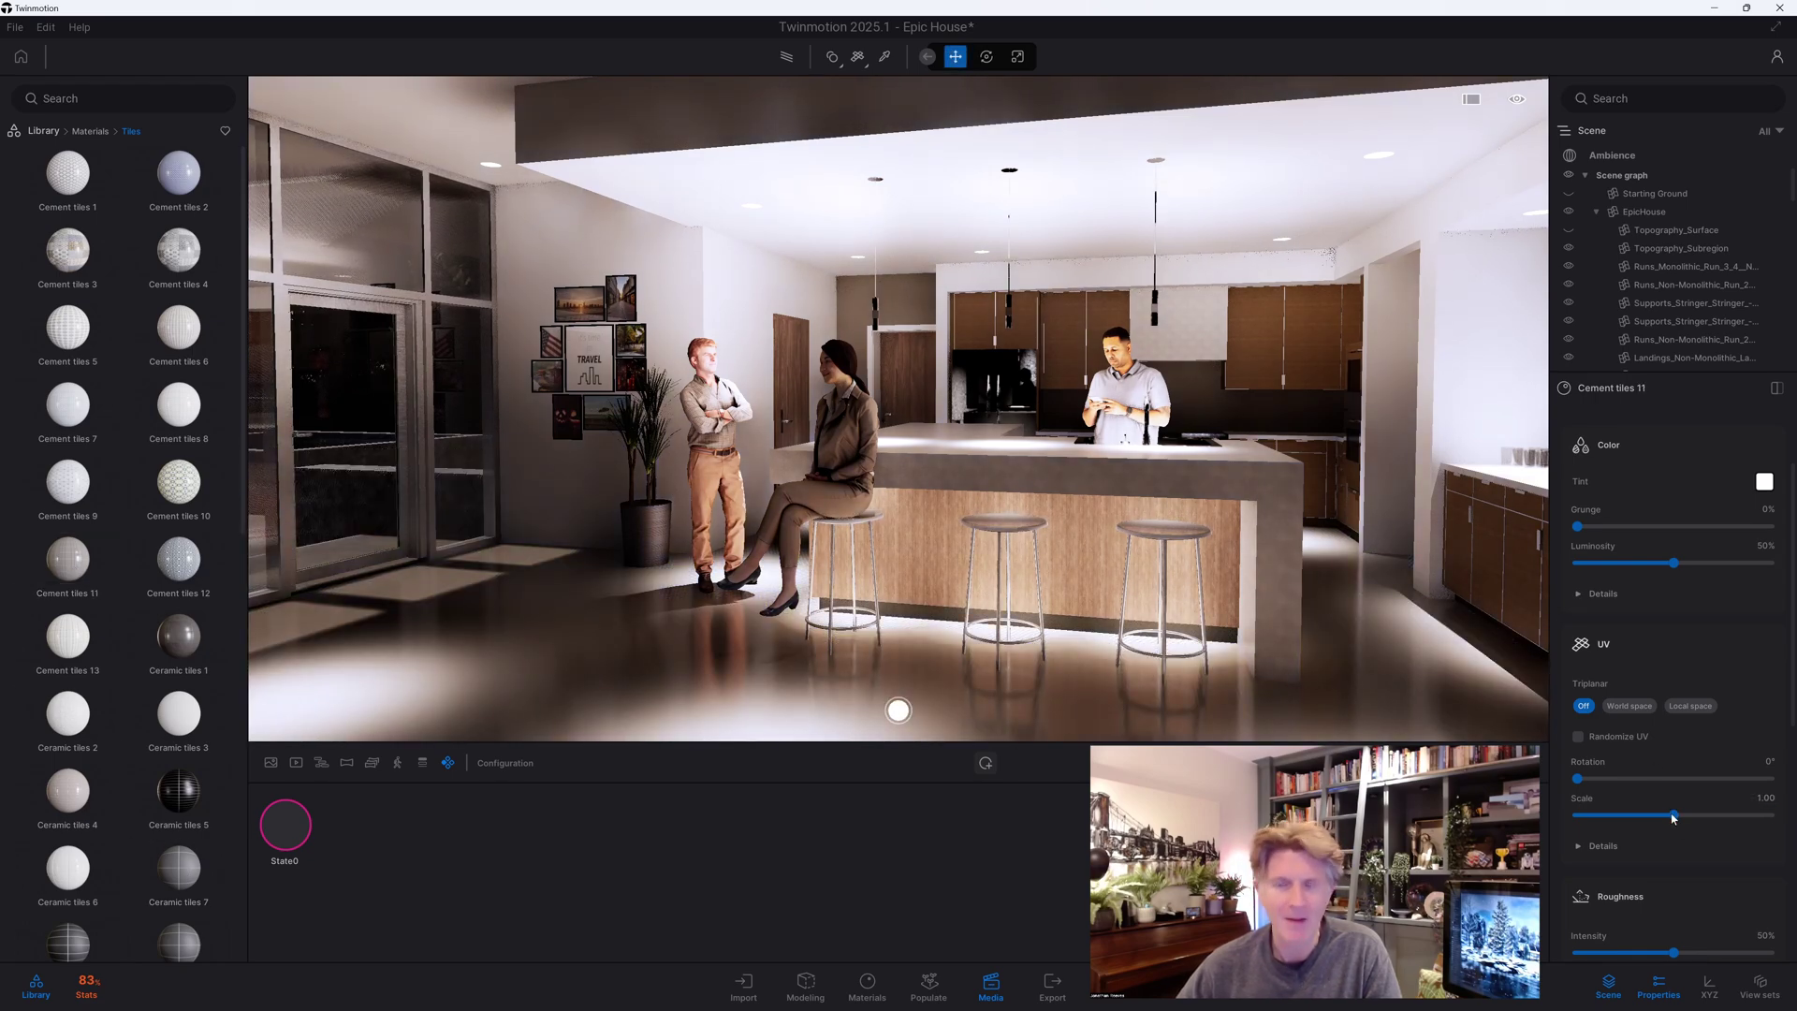
left_click_drag(1721, 817, 1781, 822)
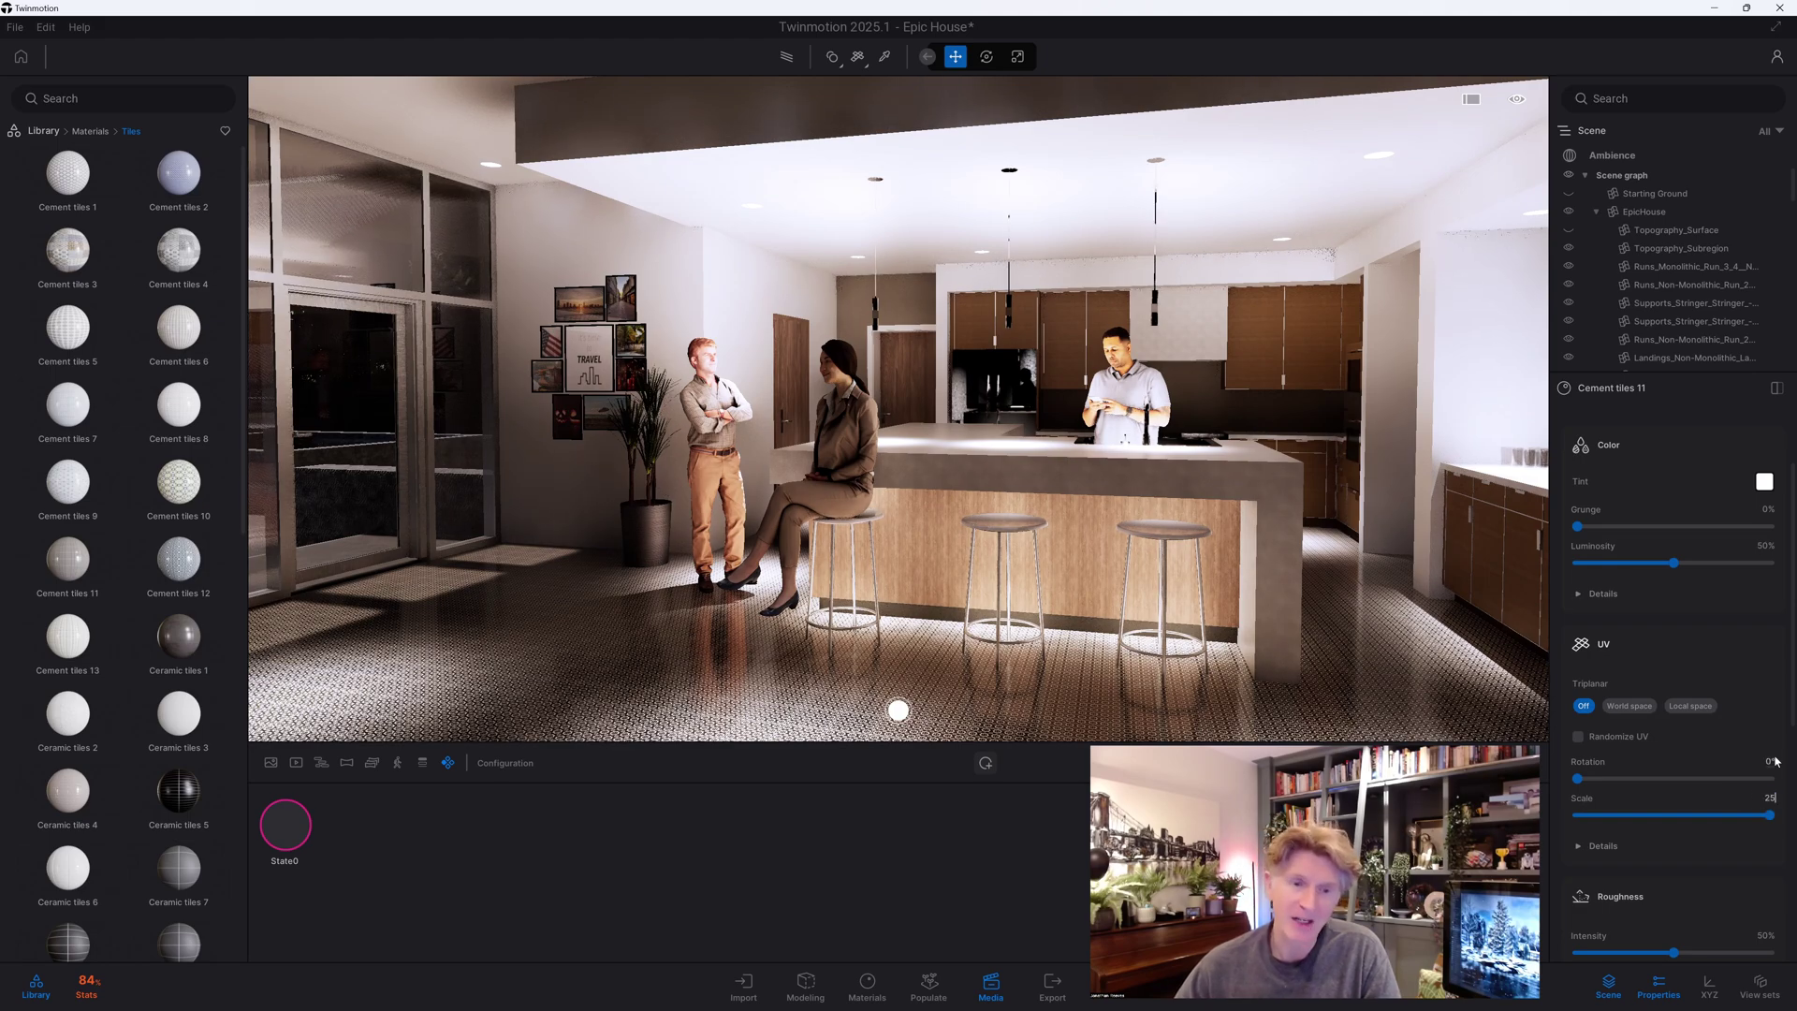
key("Return")
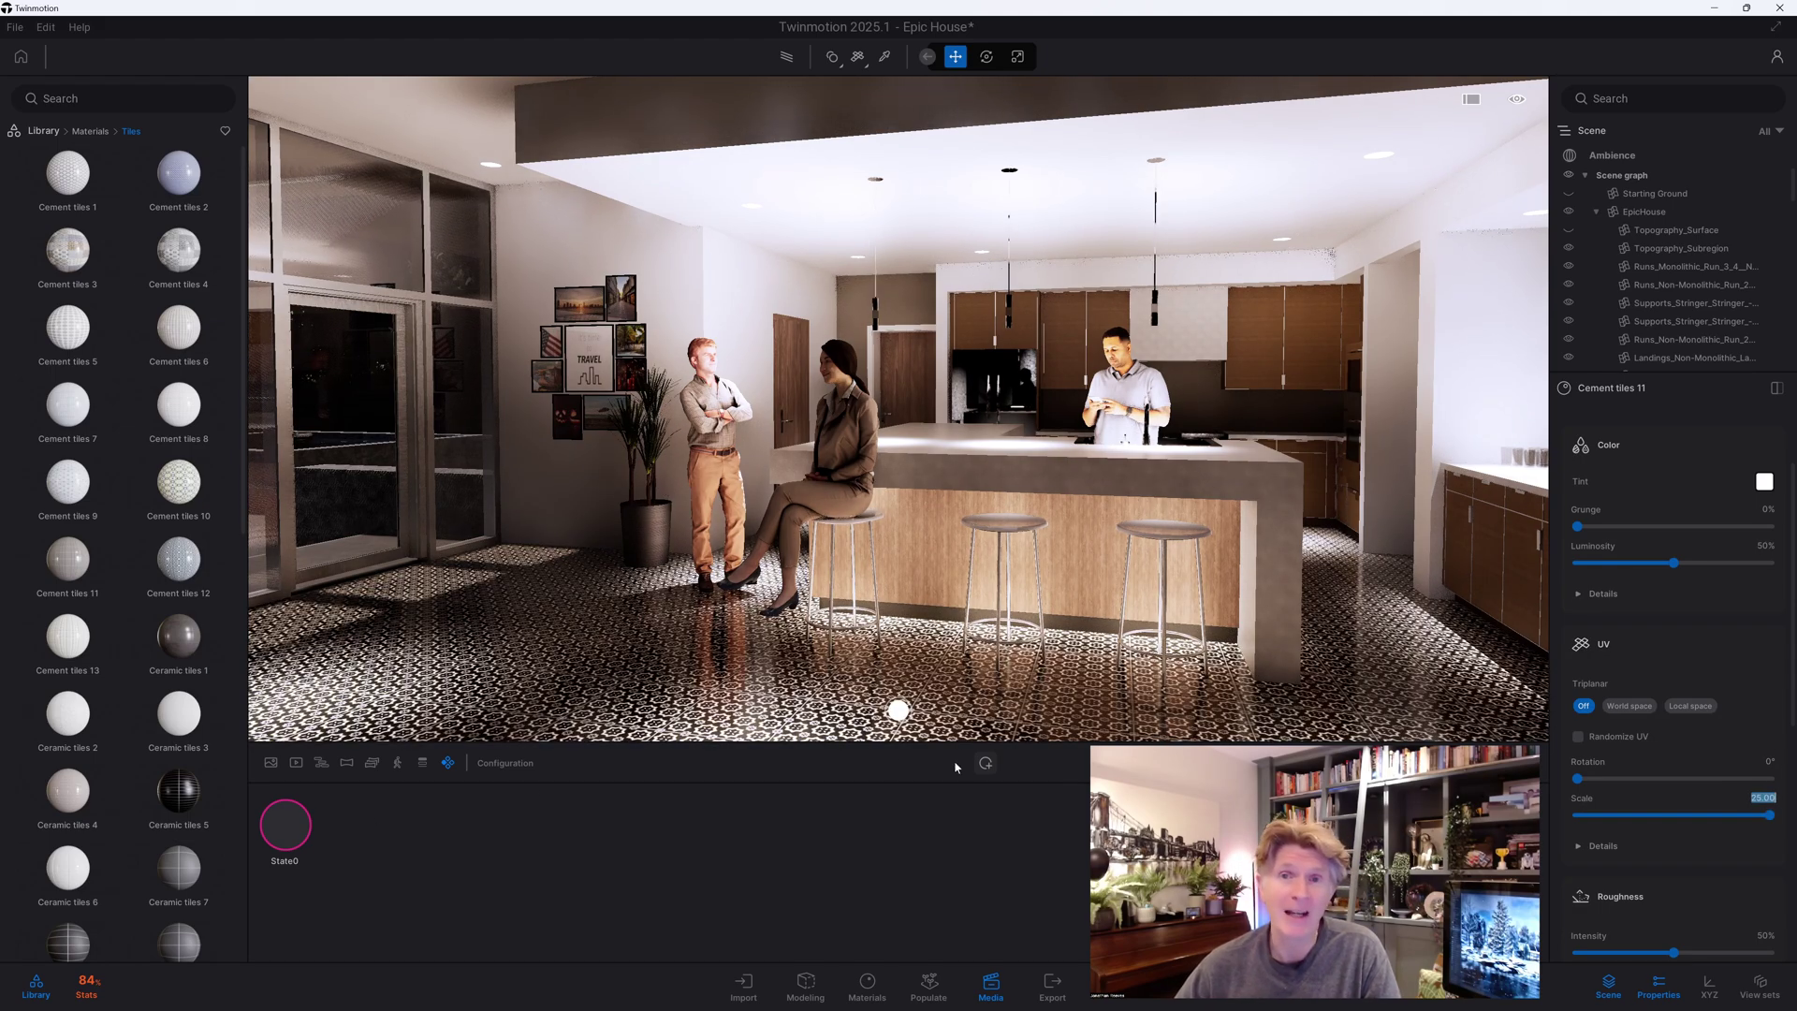
left_click(985, 764)
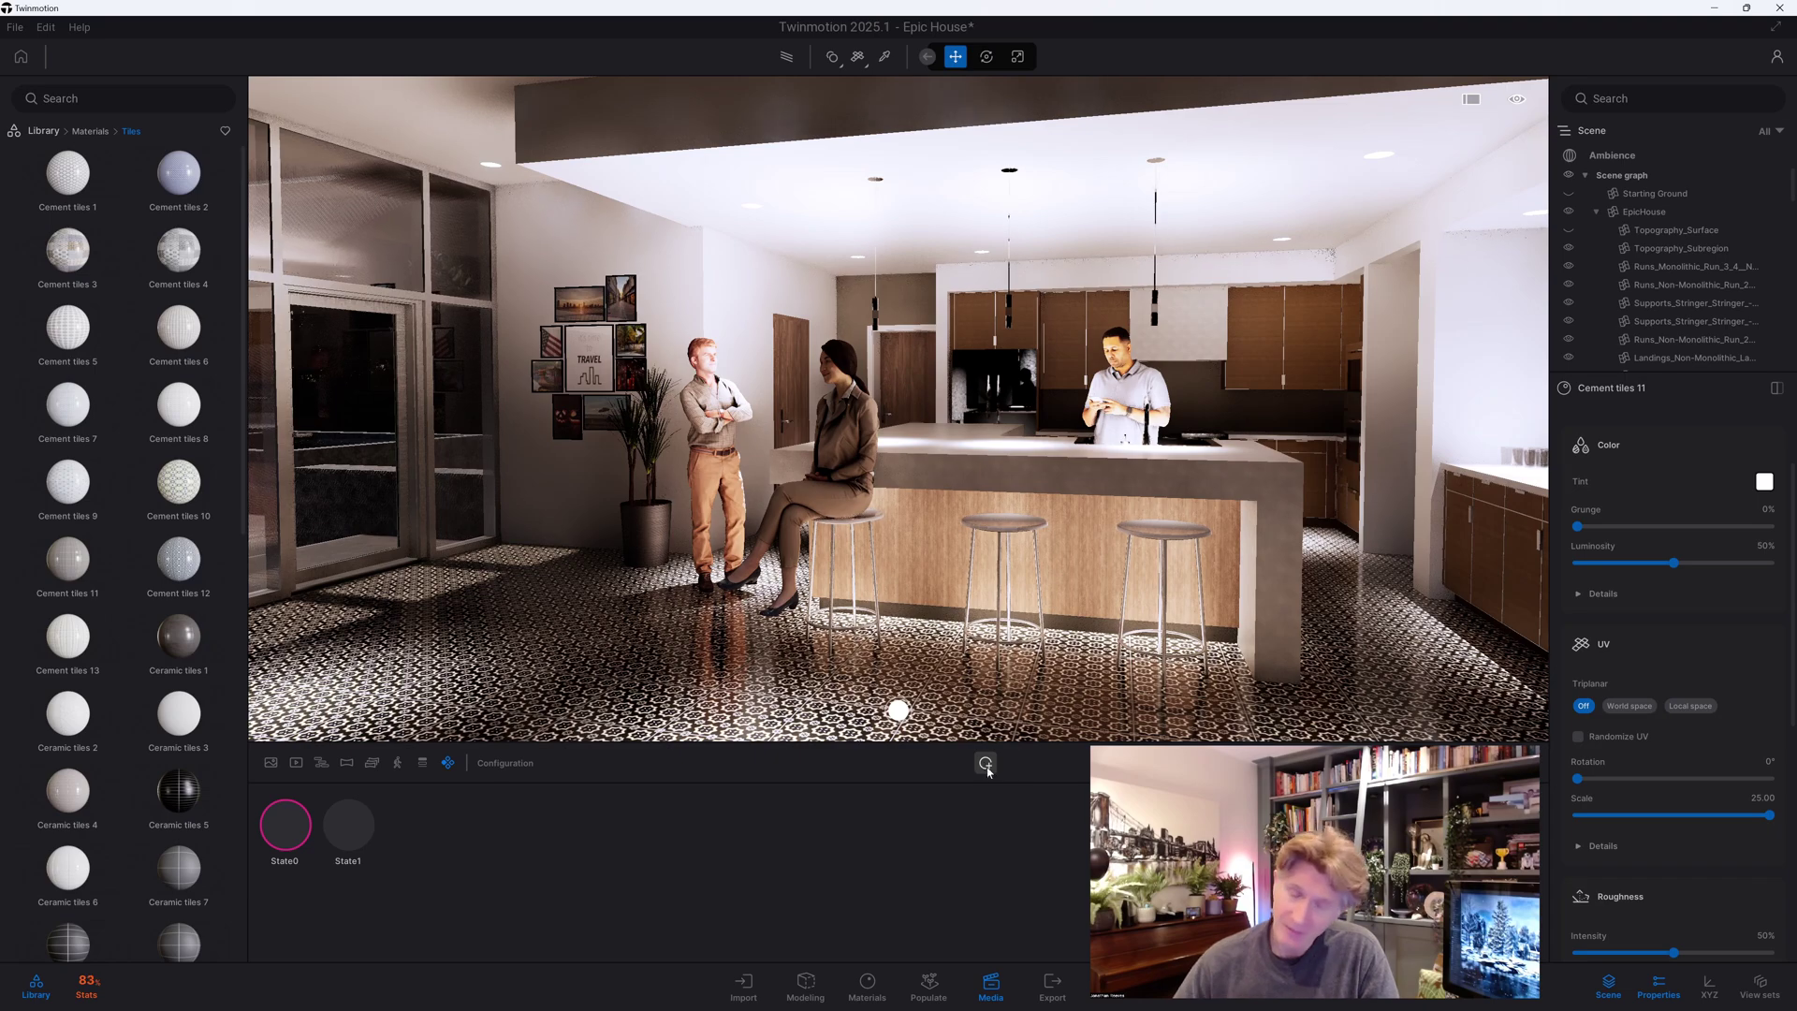
Update the thumbnails of State0 and State1 so each shows its own floor
left_click(294, 825)
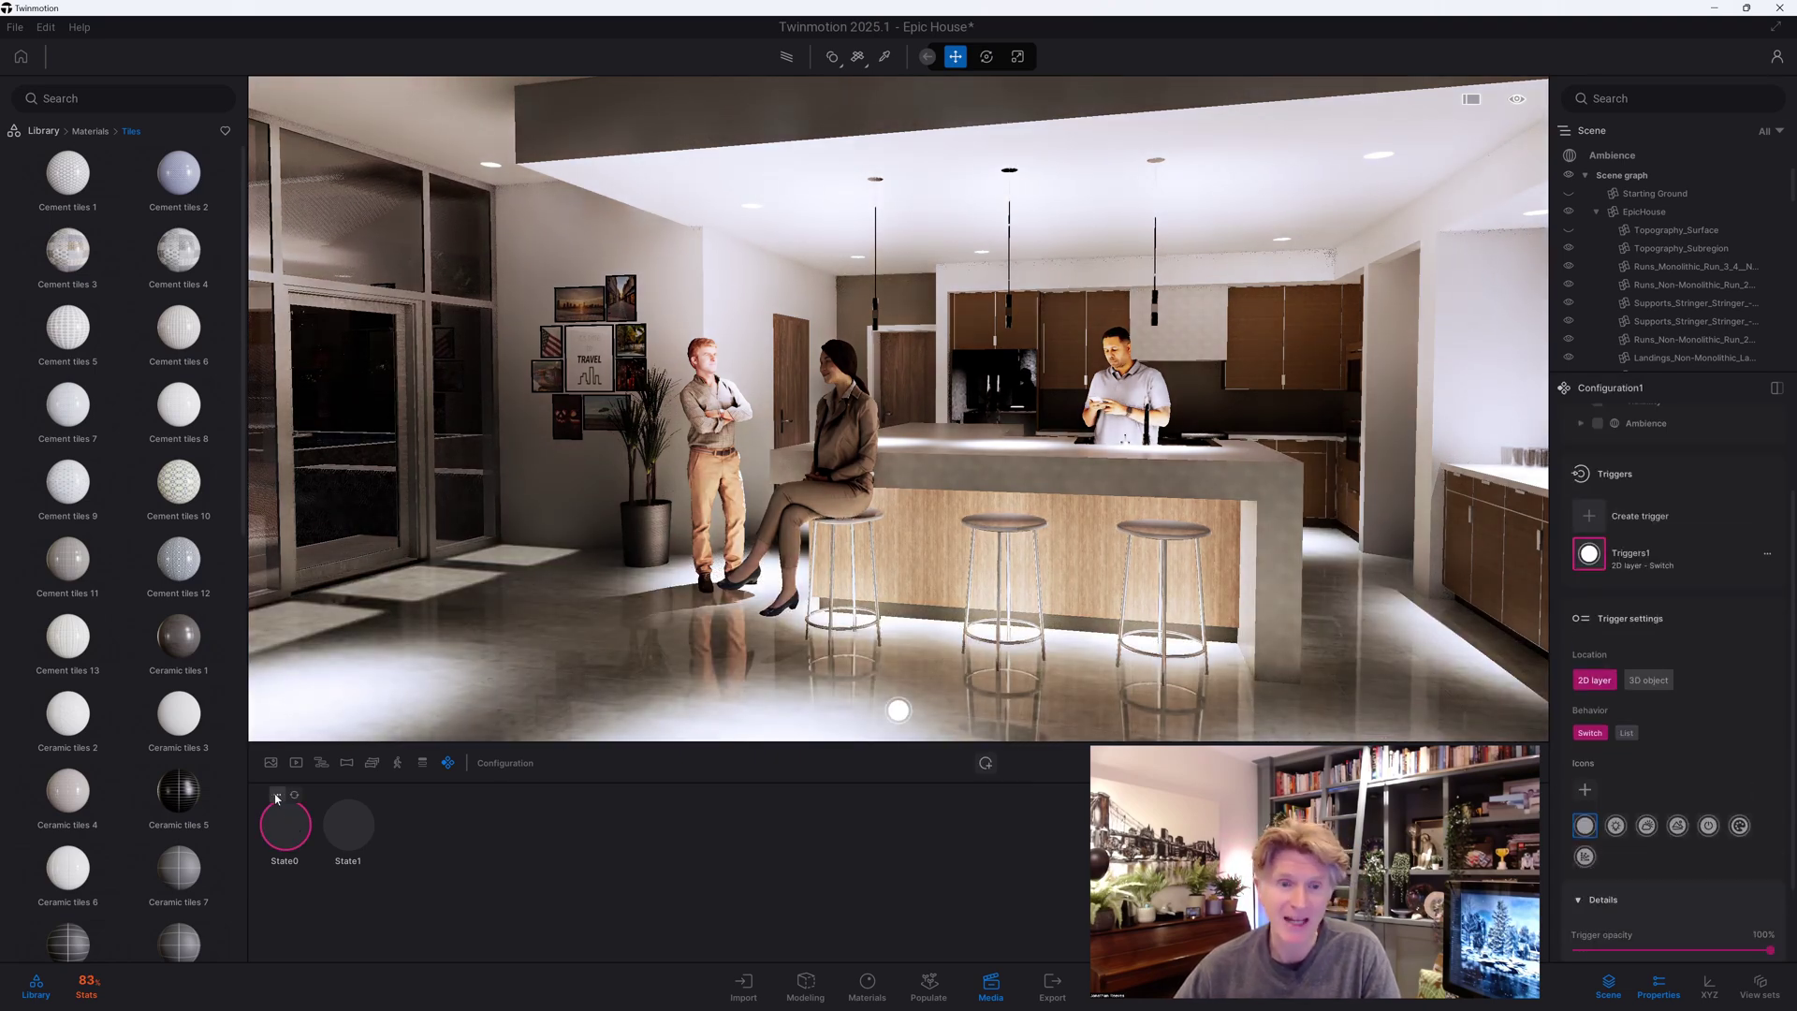
left_click(277, 797)
left_click(259, 756)
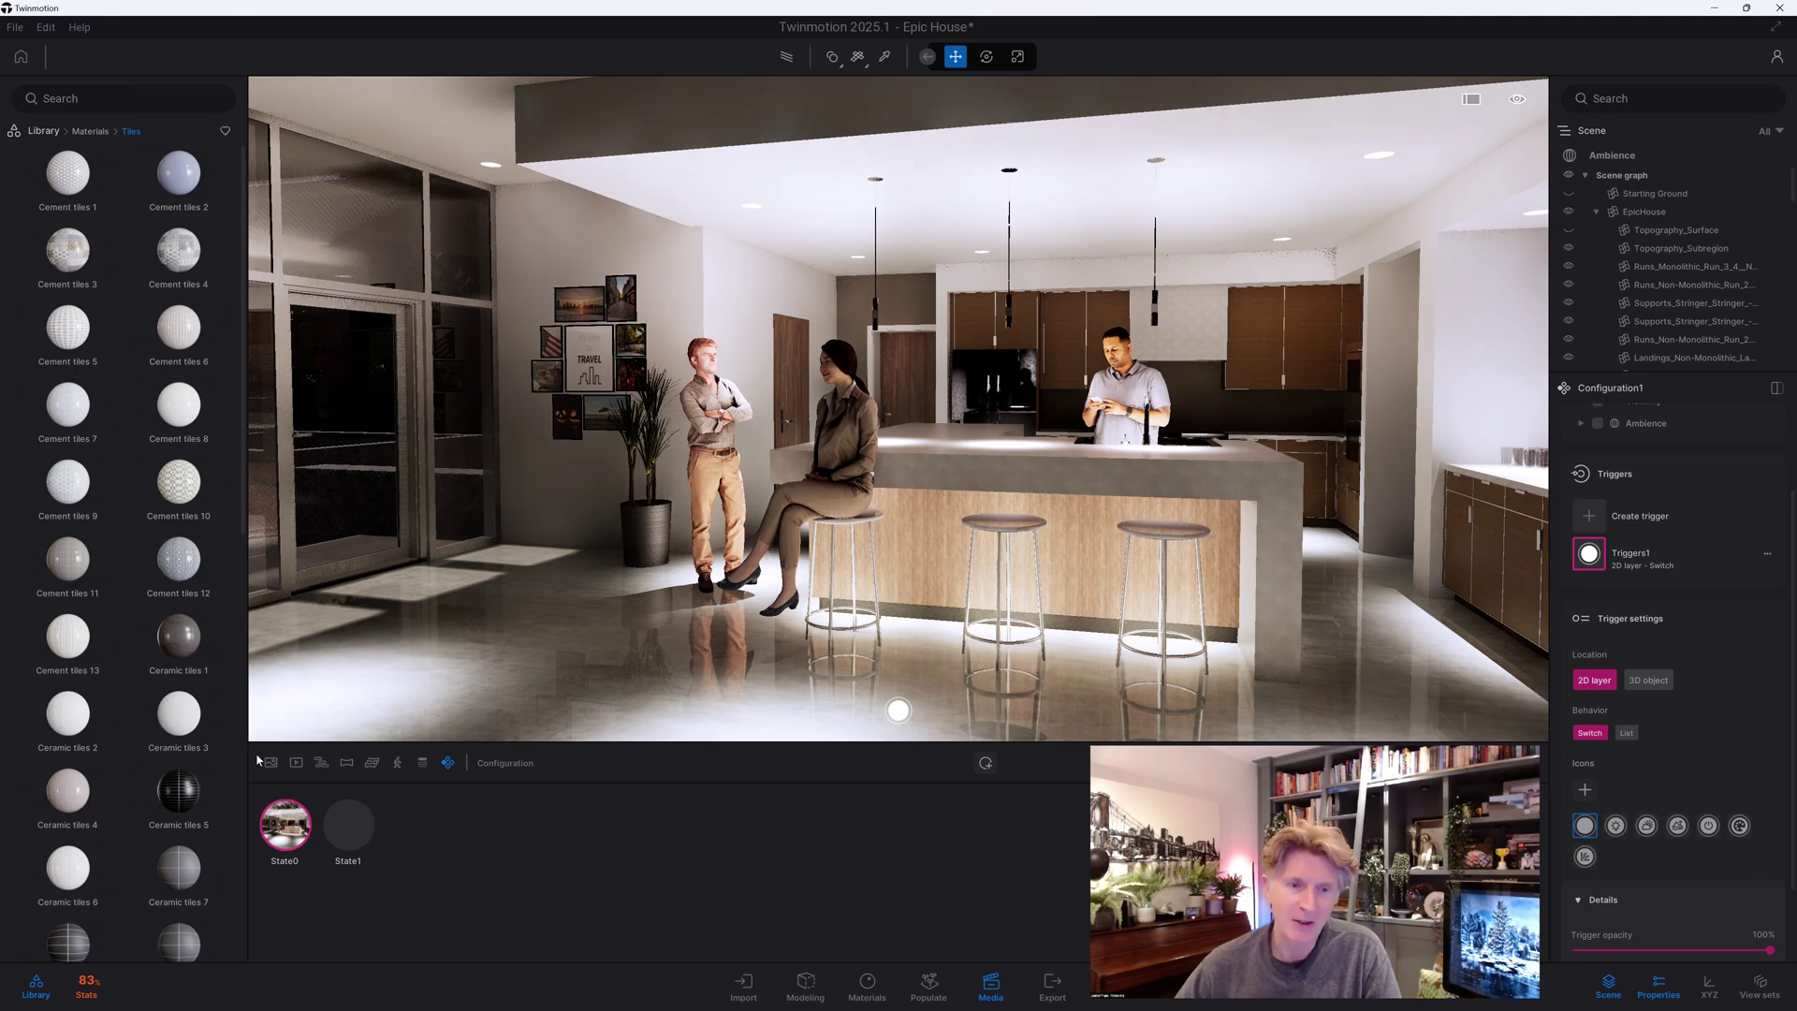
left_click(344, 842)
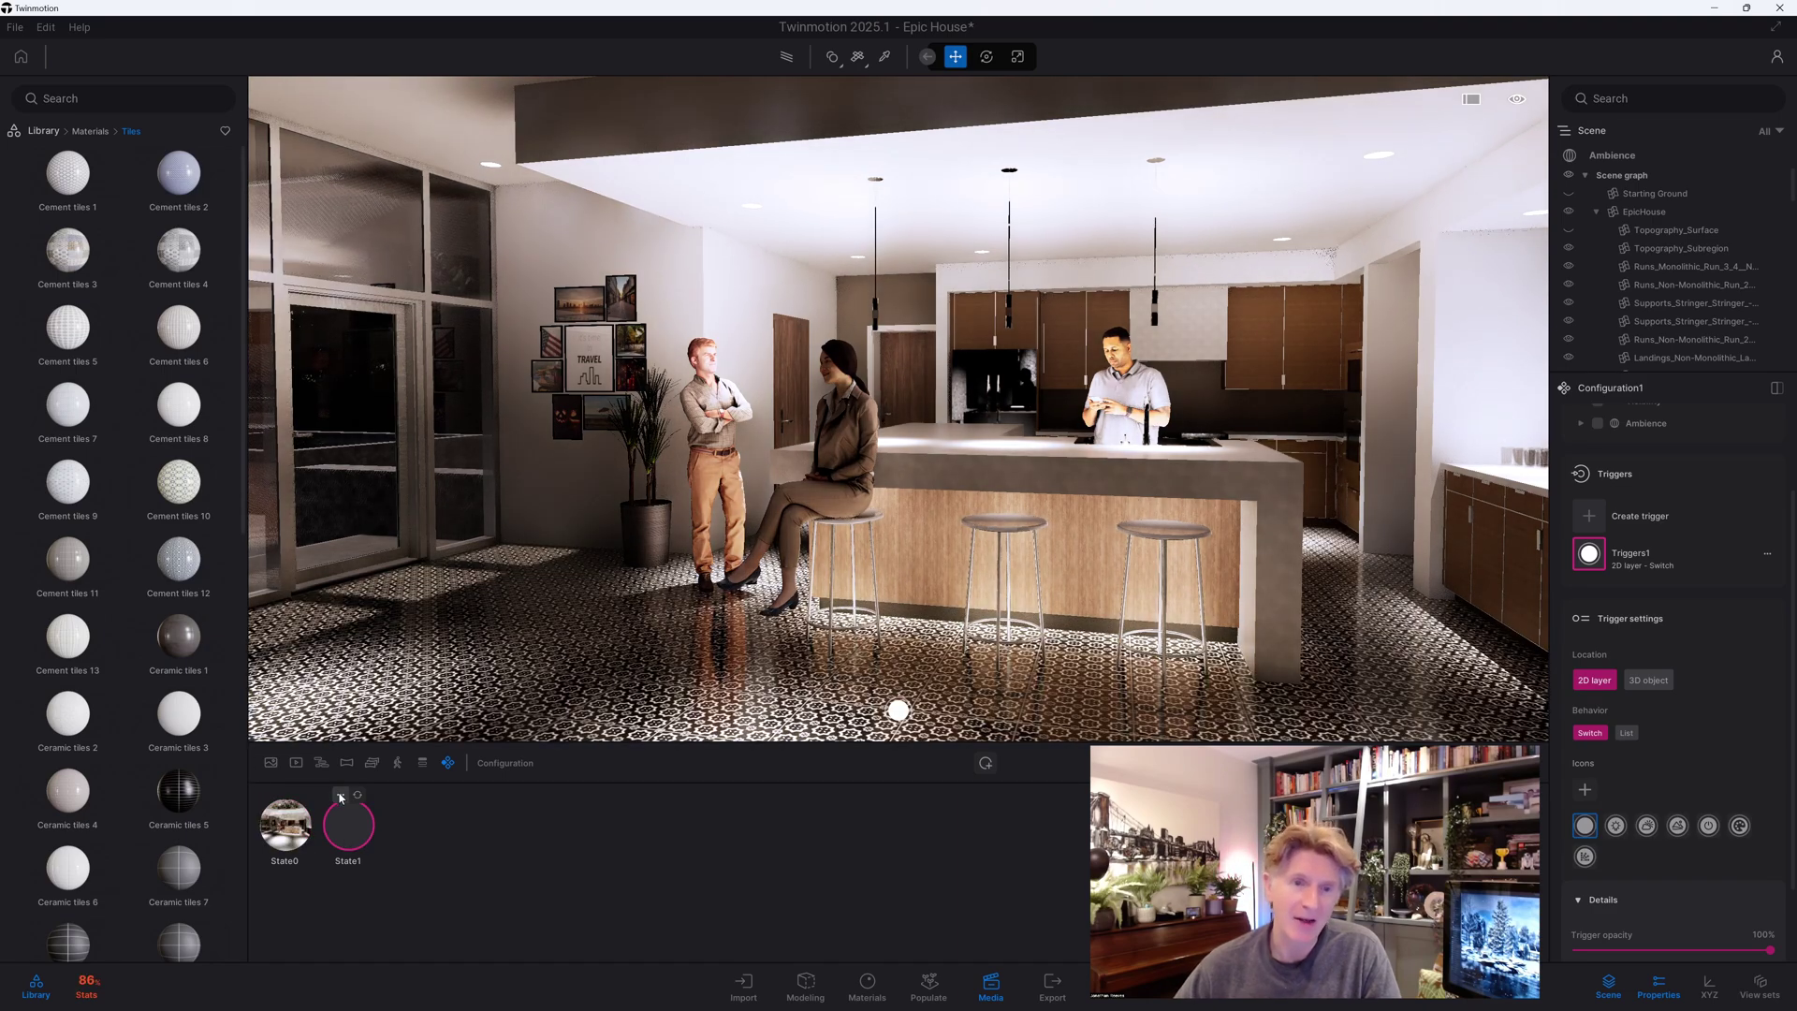
left_click(341, 794)
left_click(342, 756)
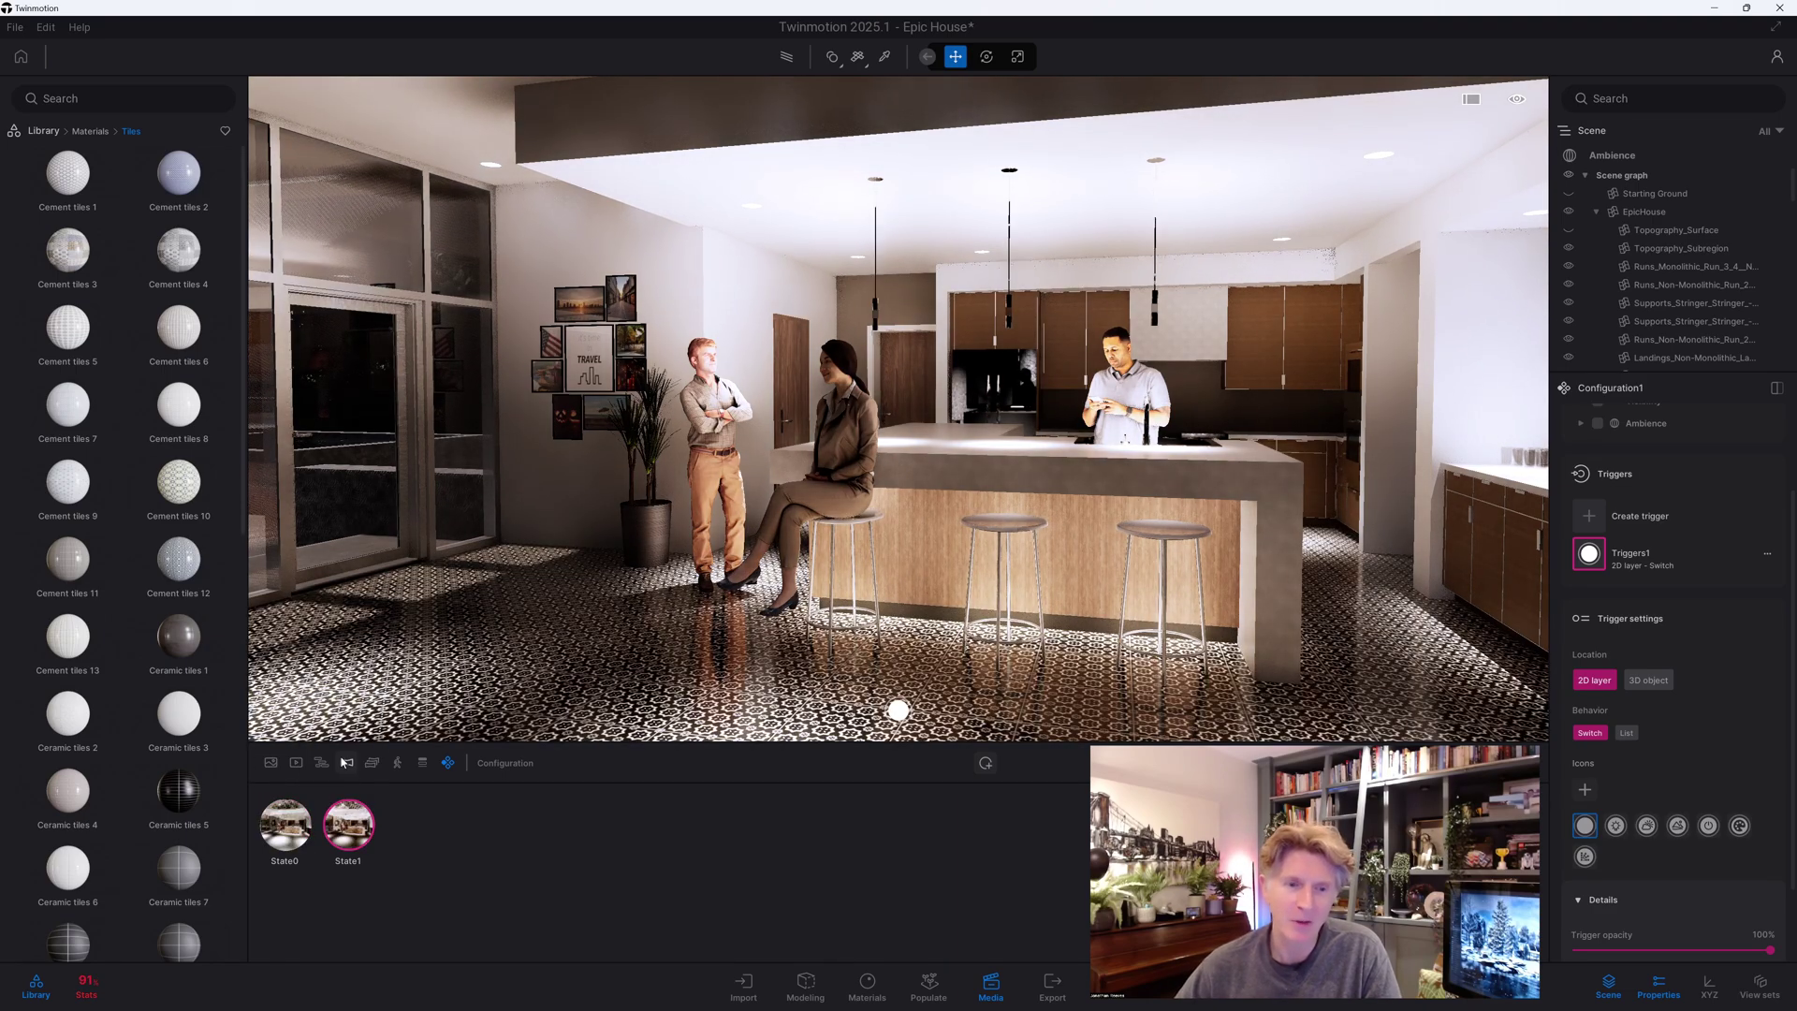
Apply Stoneware tiles 3 to the kitchen floor and set its UV scale to 10
scroll(178, 772, "down", 3)
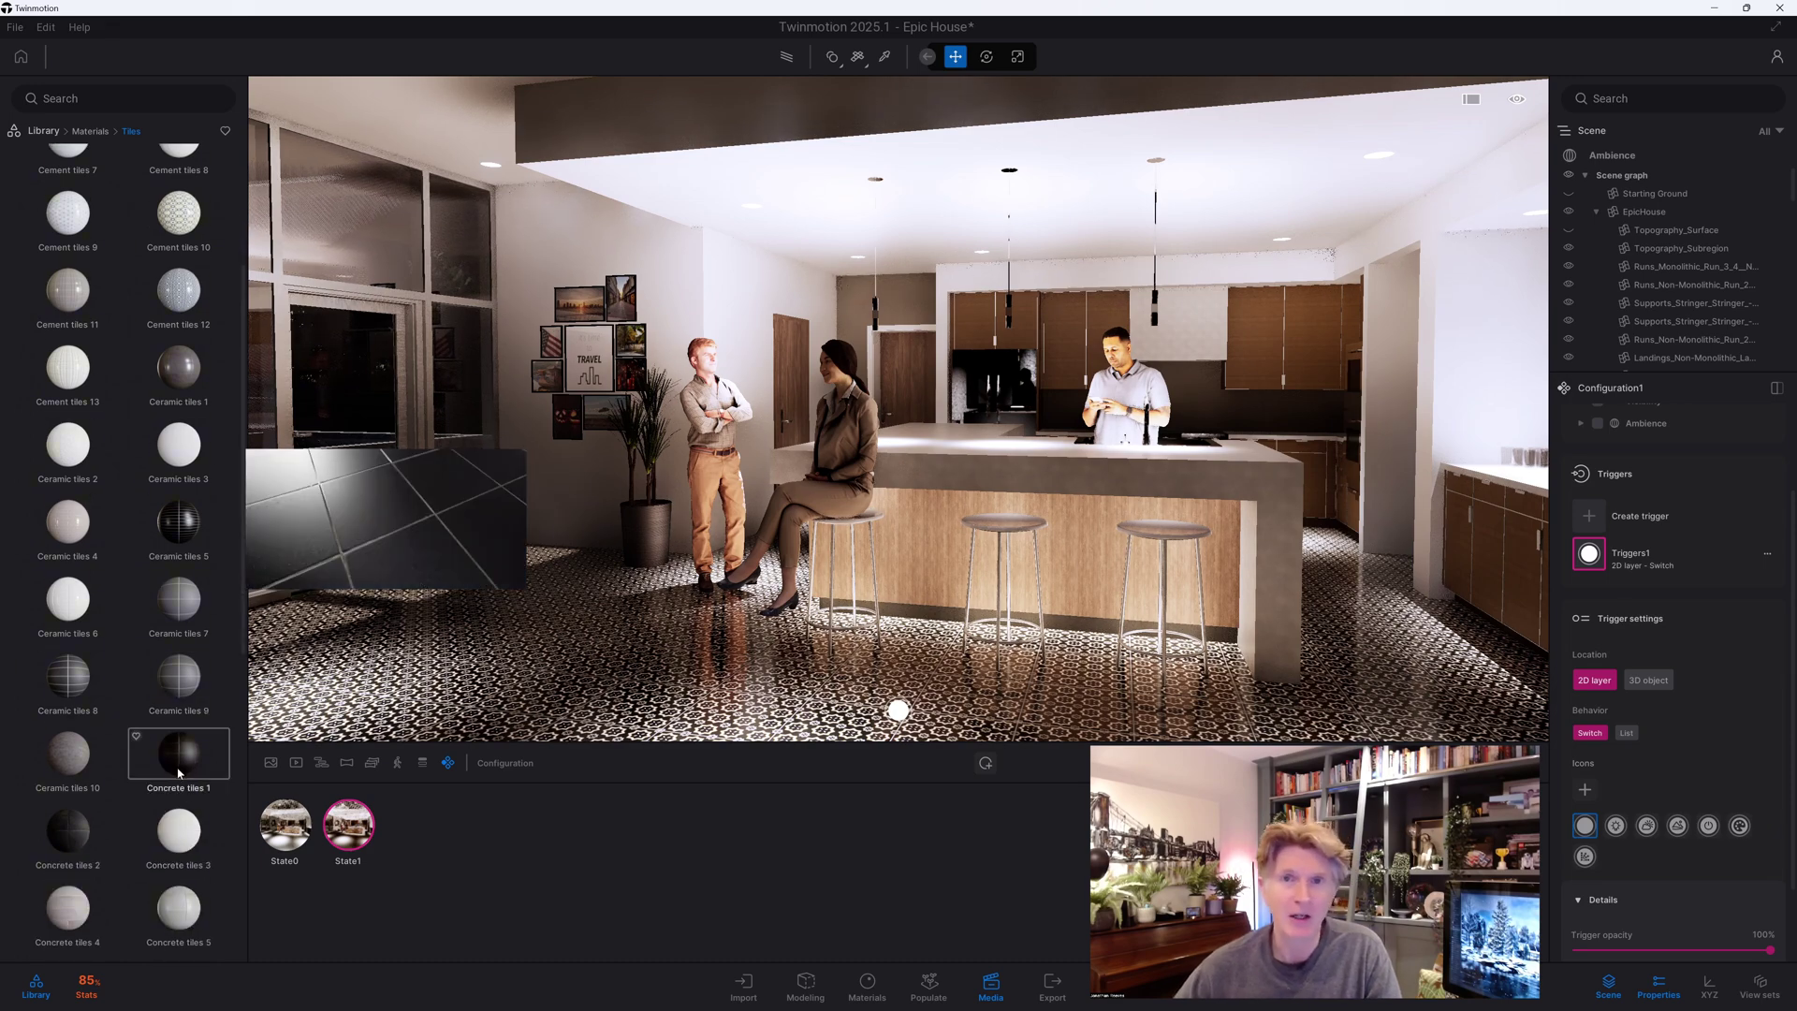
scroll(173, 781, "down", 5)
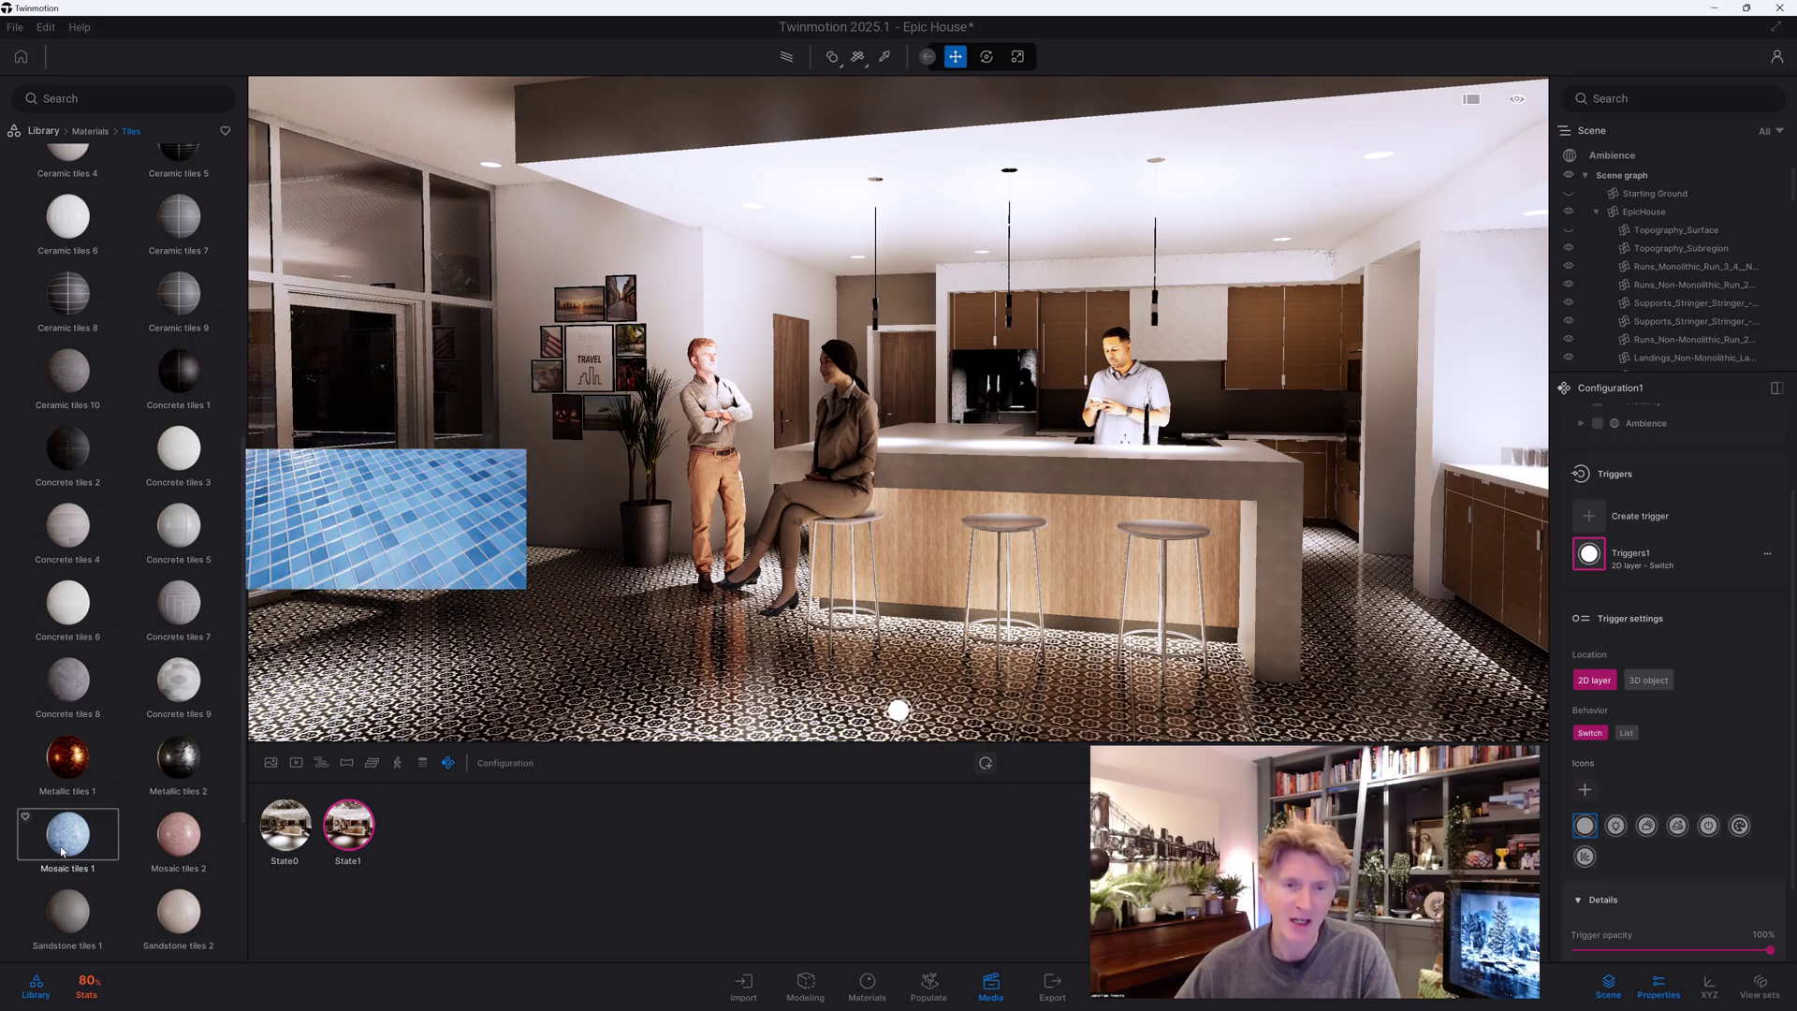
scroll(91, 838, "down", 3)
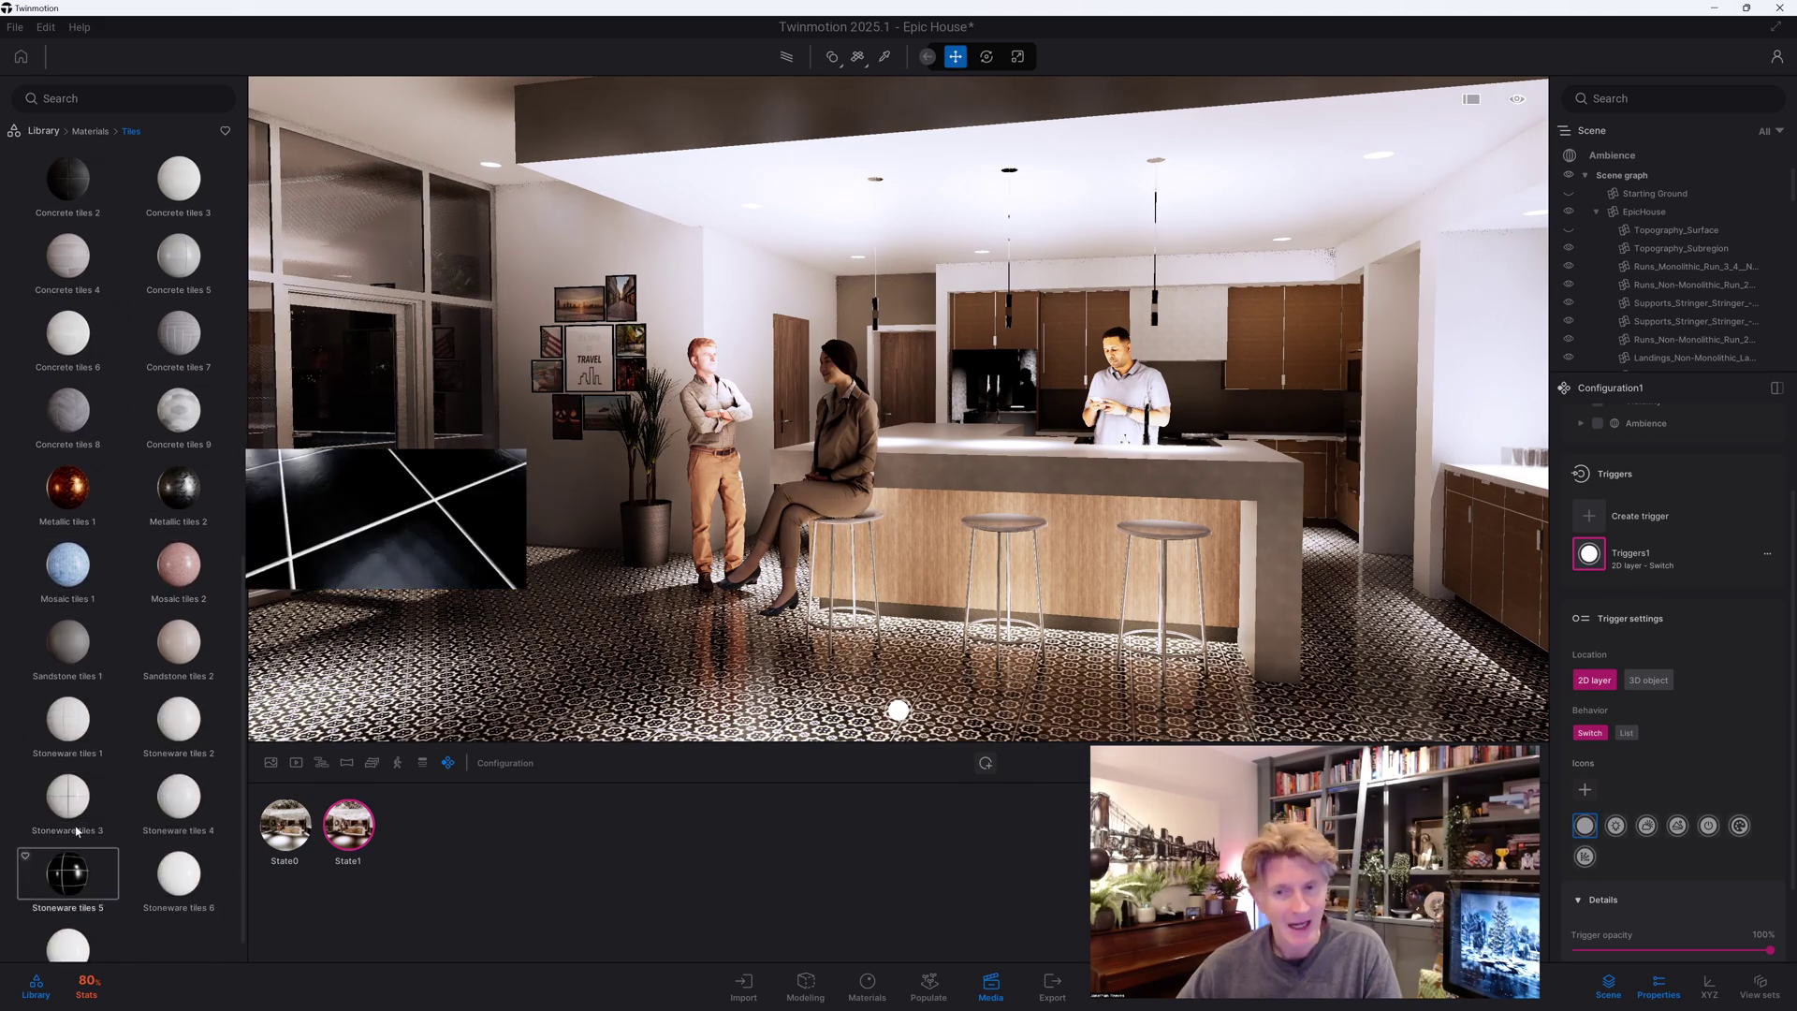
left_click_drag(89, 840, 705, 721)
left_click_drag(1675, 818, 1769, 815)
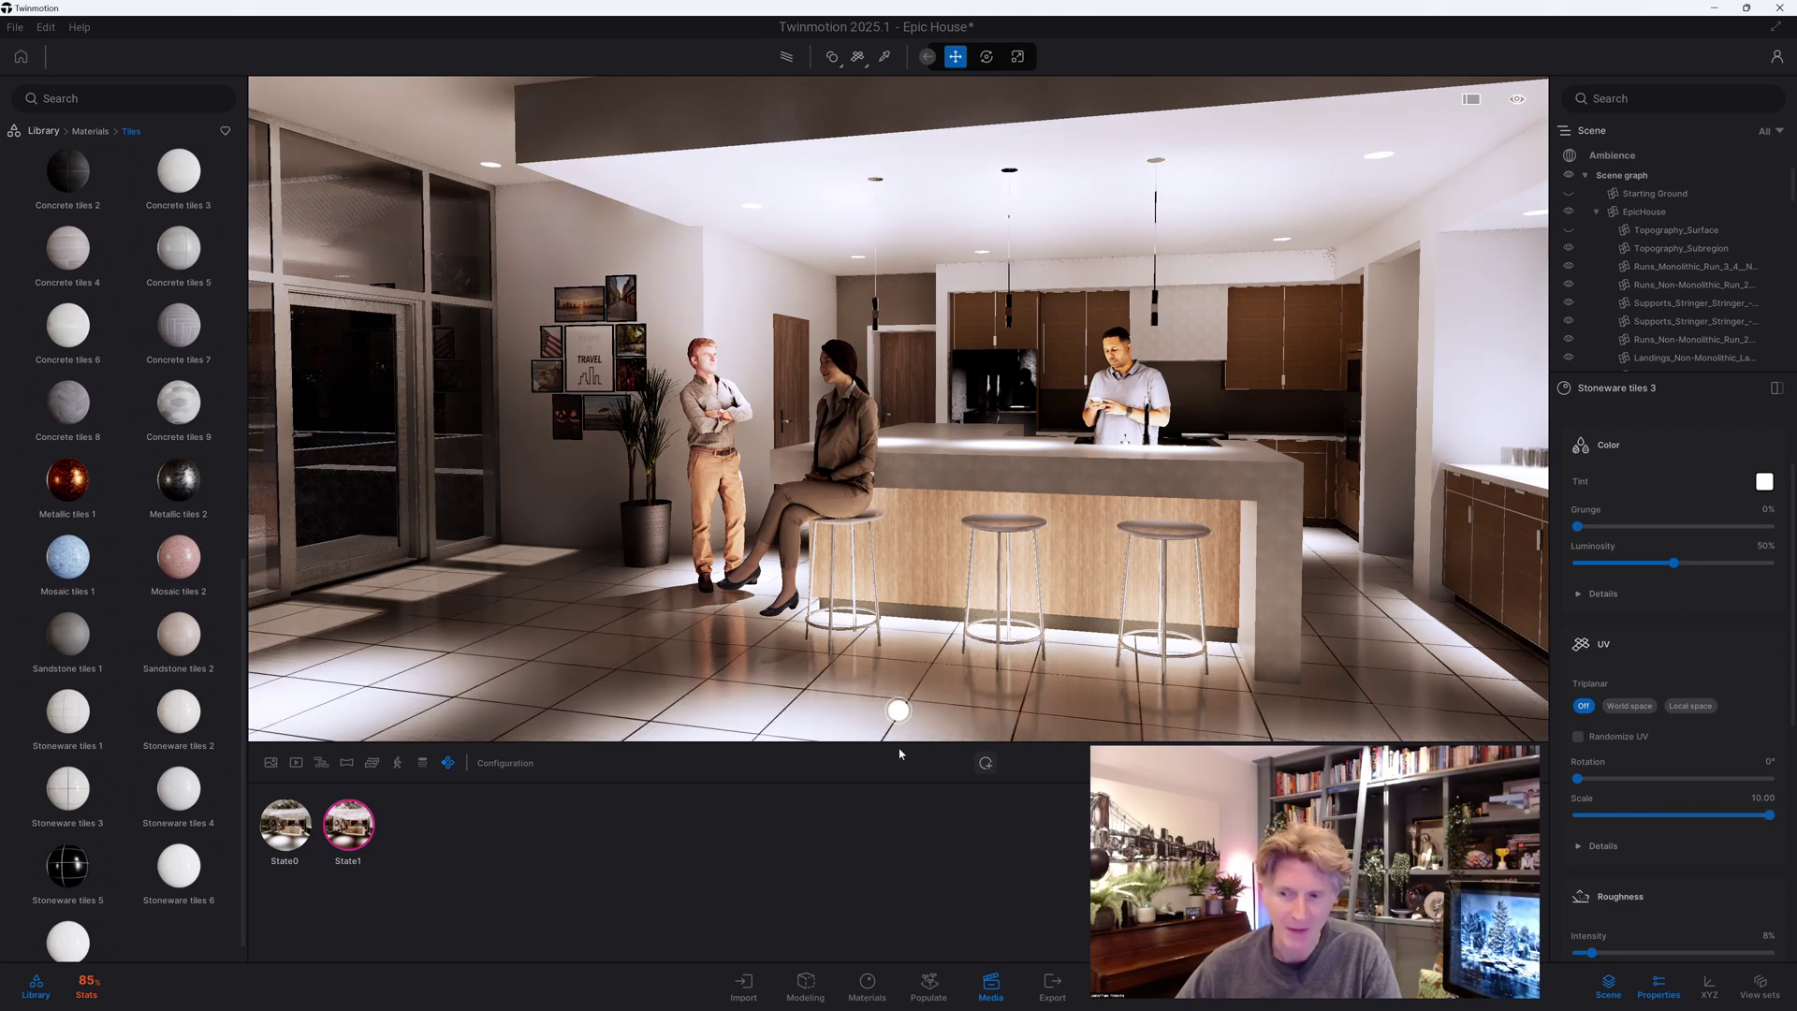
Set the roughness intensity of the Stoneware tiles 3 floor material to 6%
scroll(1618, 825, "down", 1)
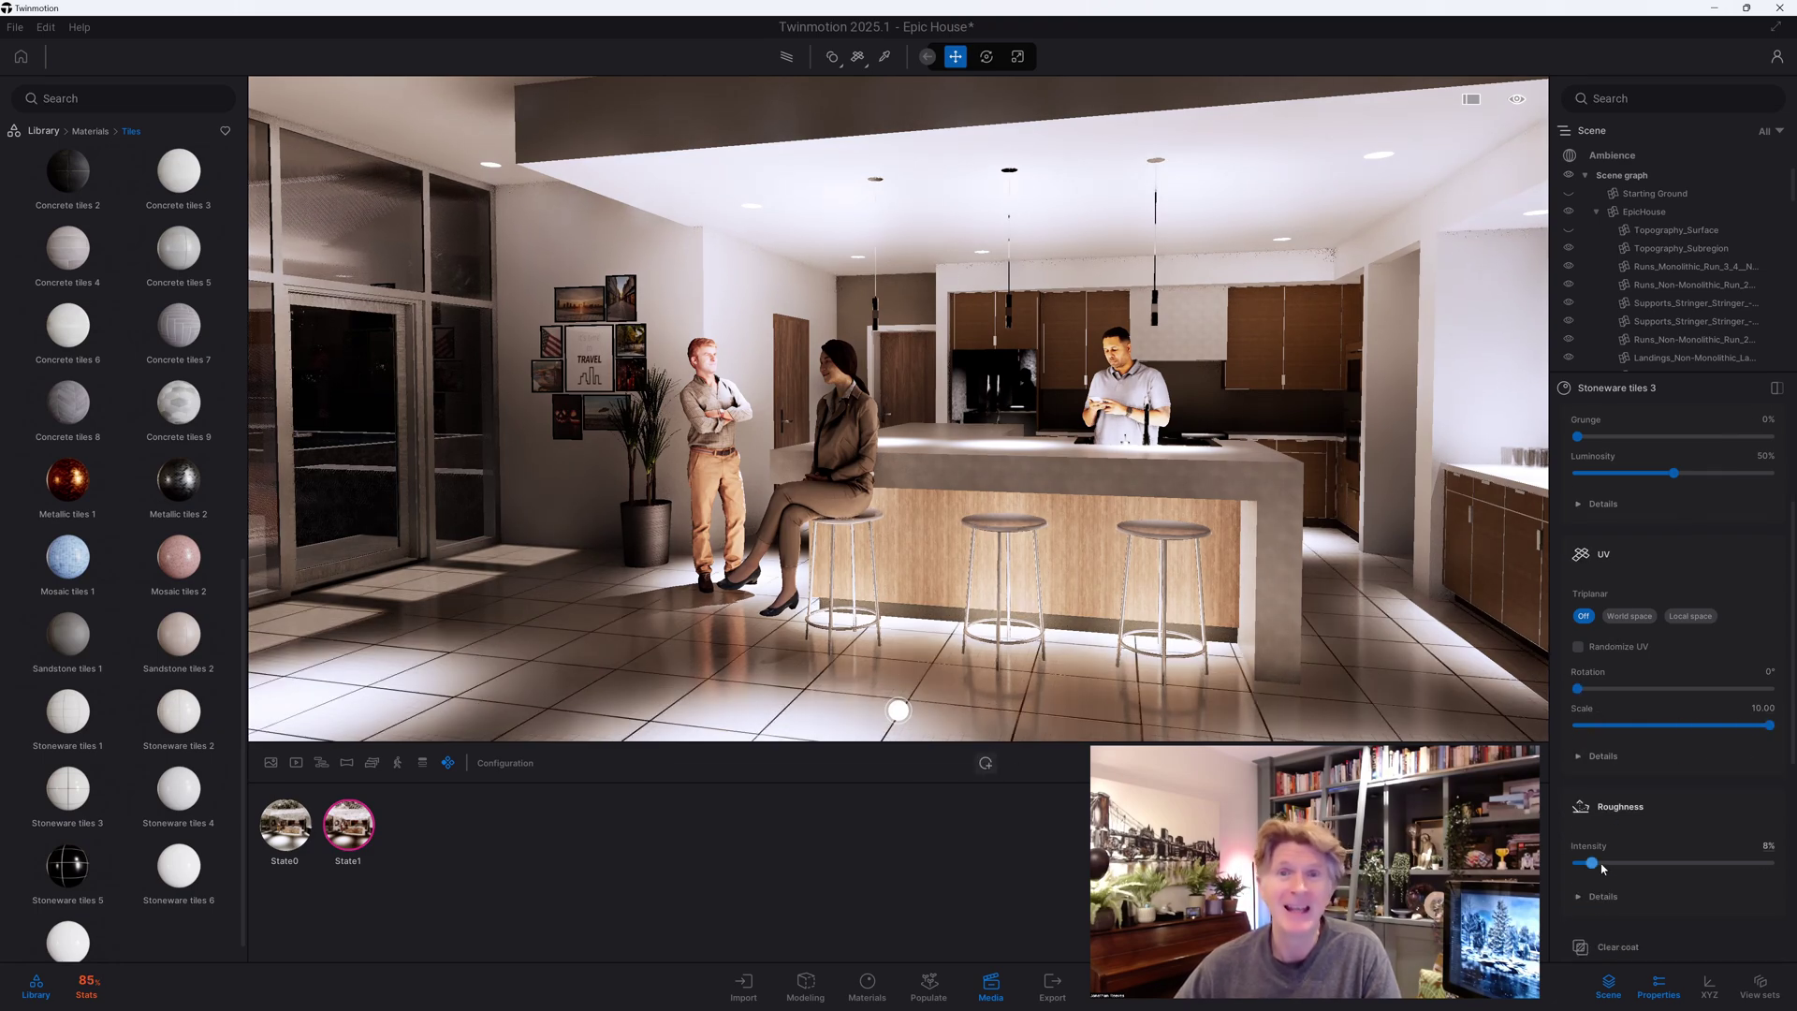
mouse_move(1596, 869)
left_mouse_down()
mouse_move(1619, 865)
mouse_move(1598, 867)
left_mouse_up()
scroll(1589, 882, "down", 2)
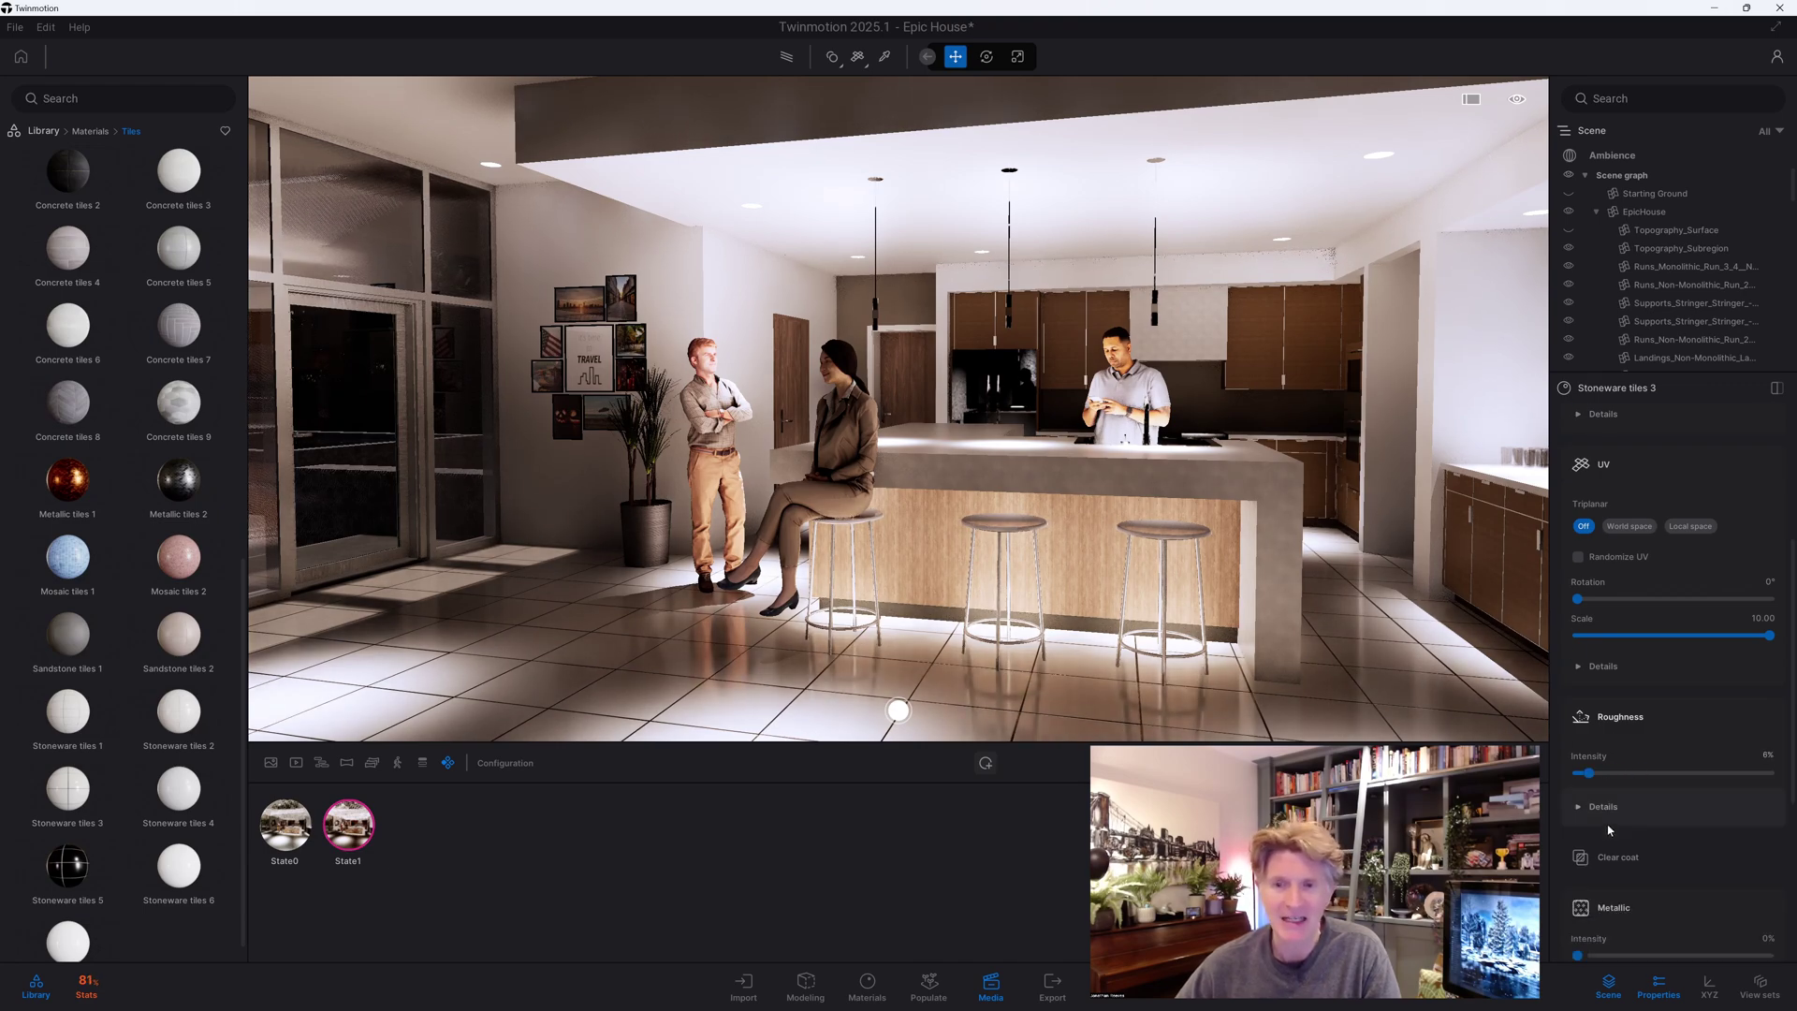
Try UV randomization on the Stoneware tiles 3 floor, and store the floor as a third configuration state
scroll(1596, 613, "up", 1)
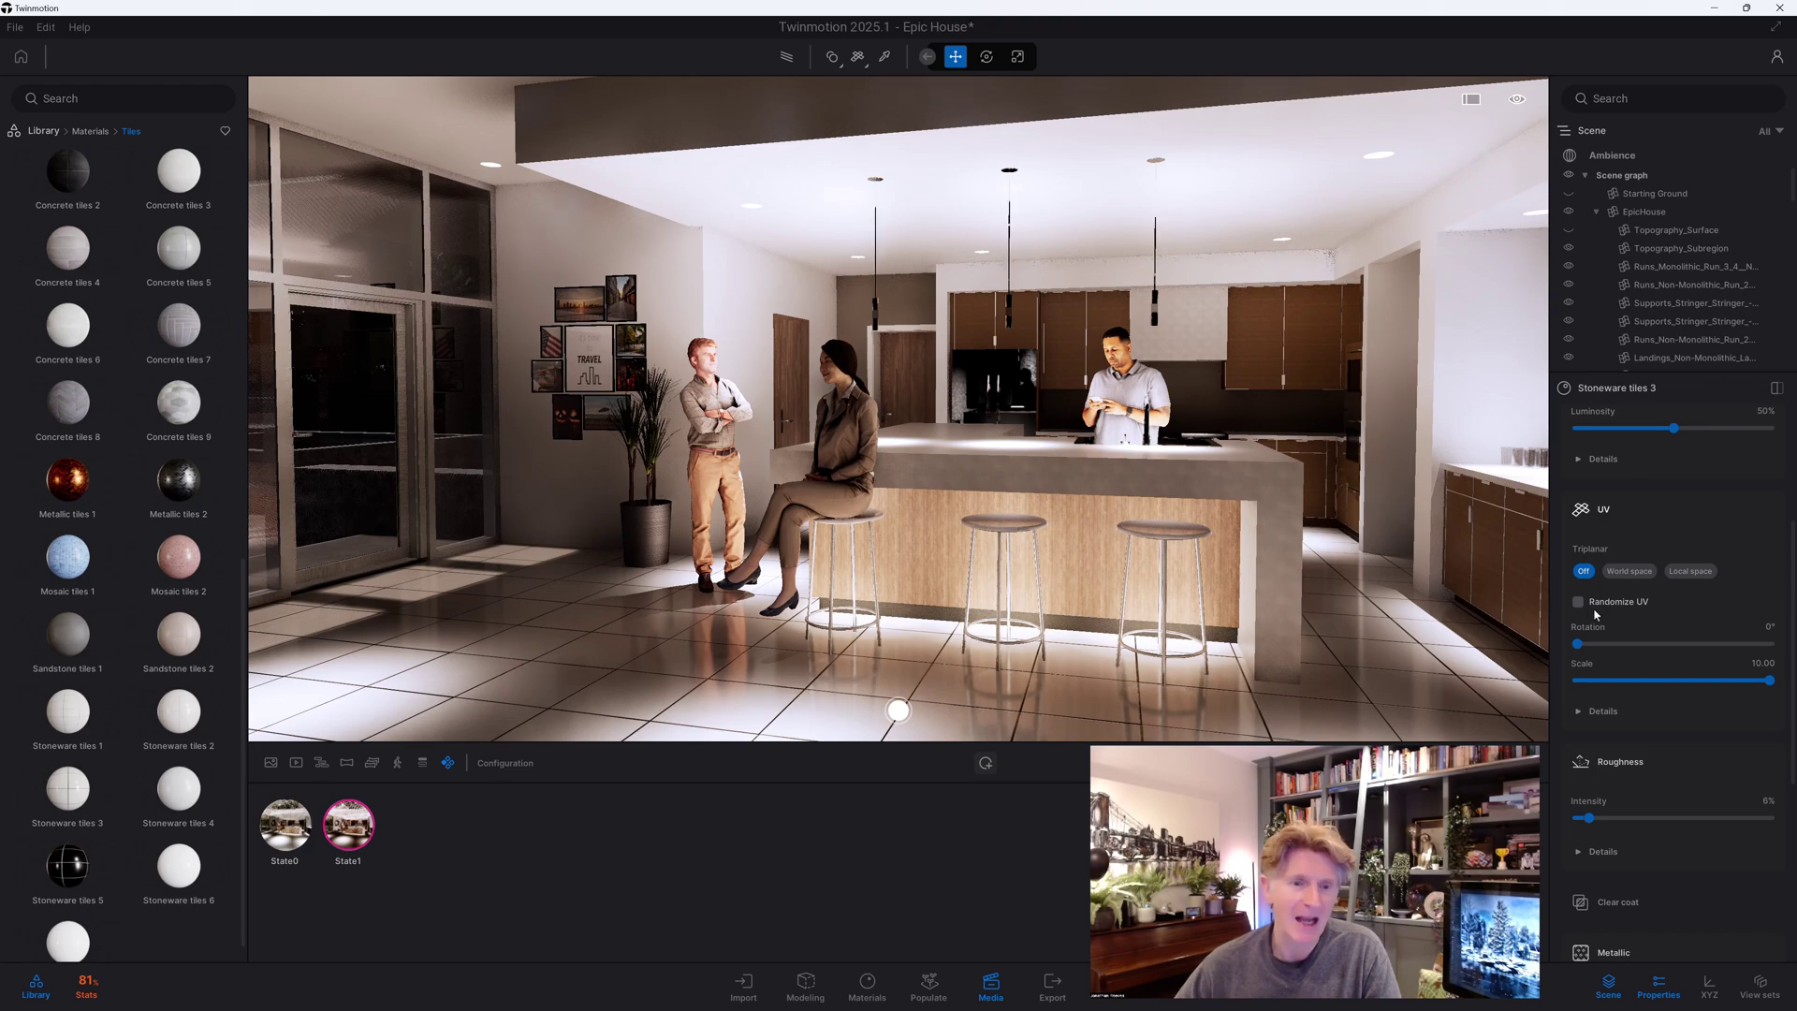
left_click(1578, 600)
left_click(1579, 602)
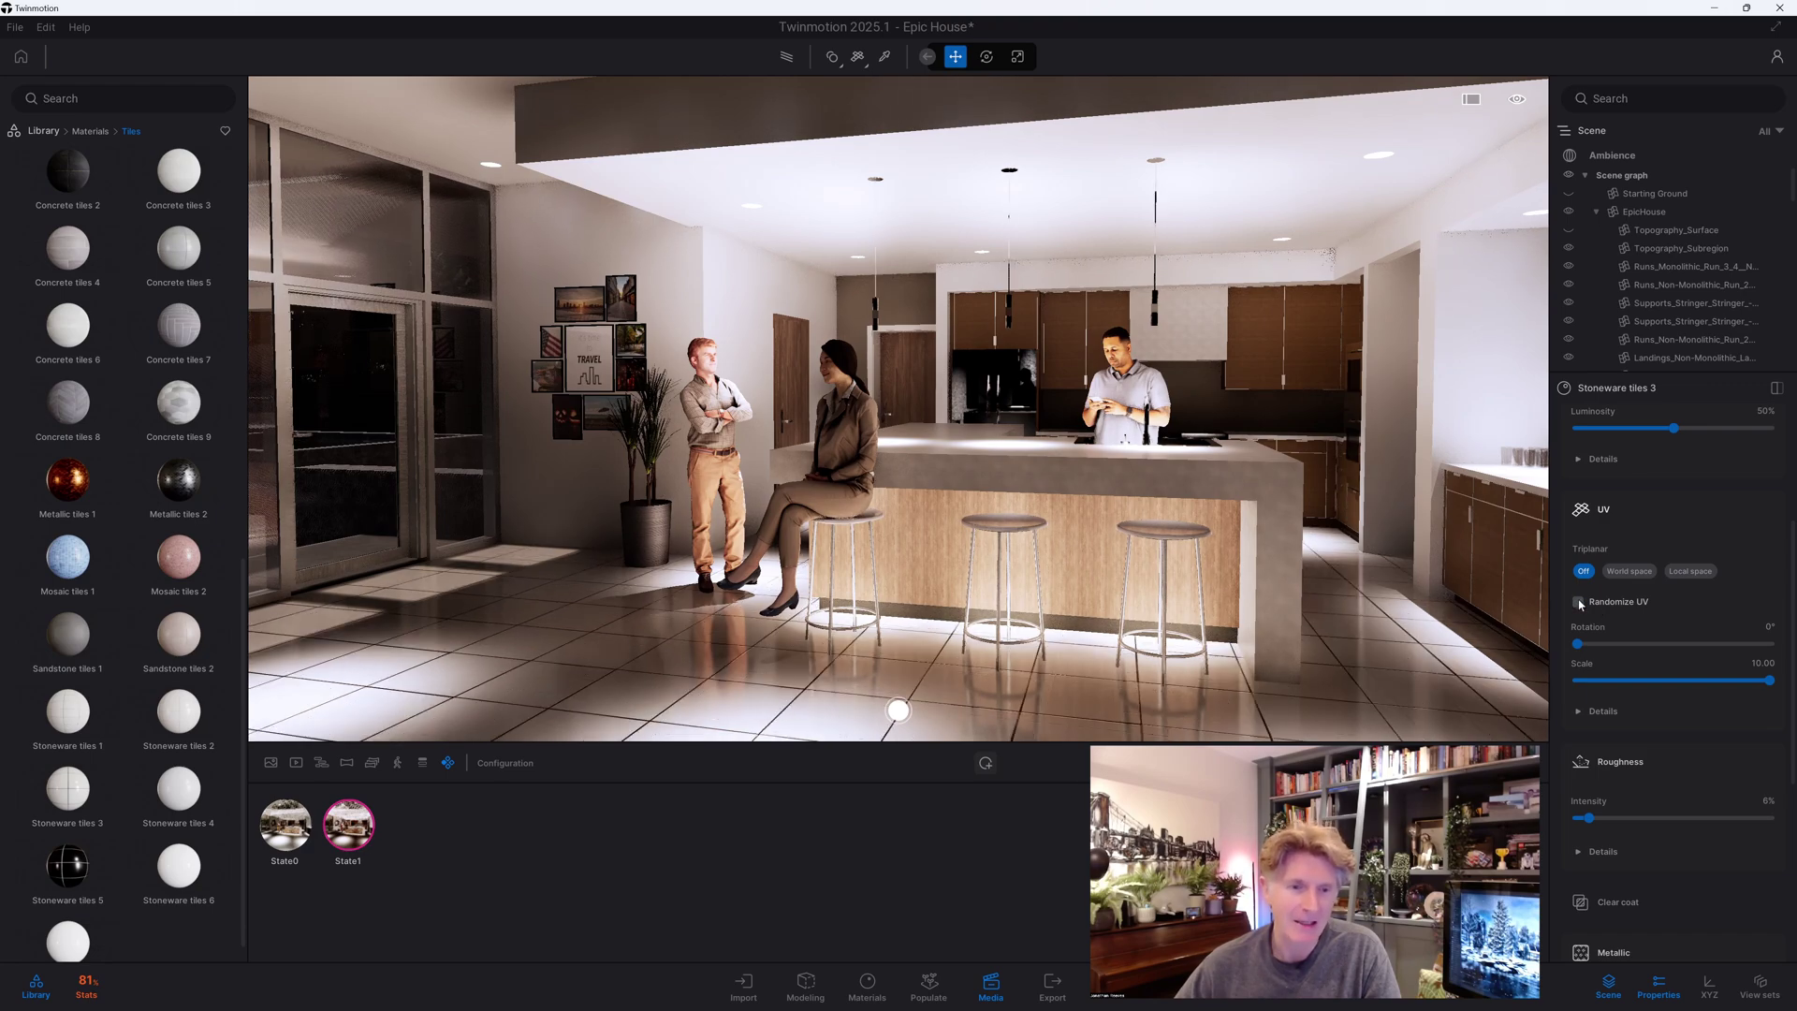
left_click(987, 763)
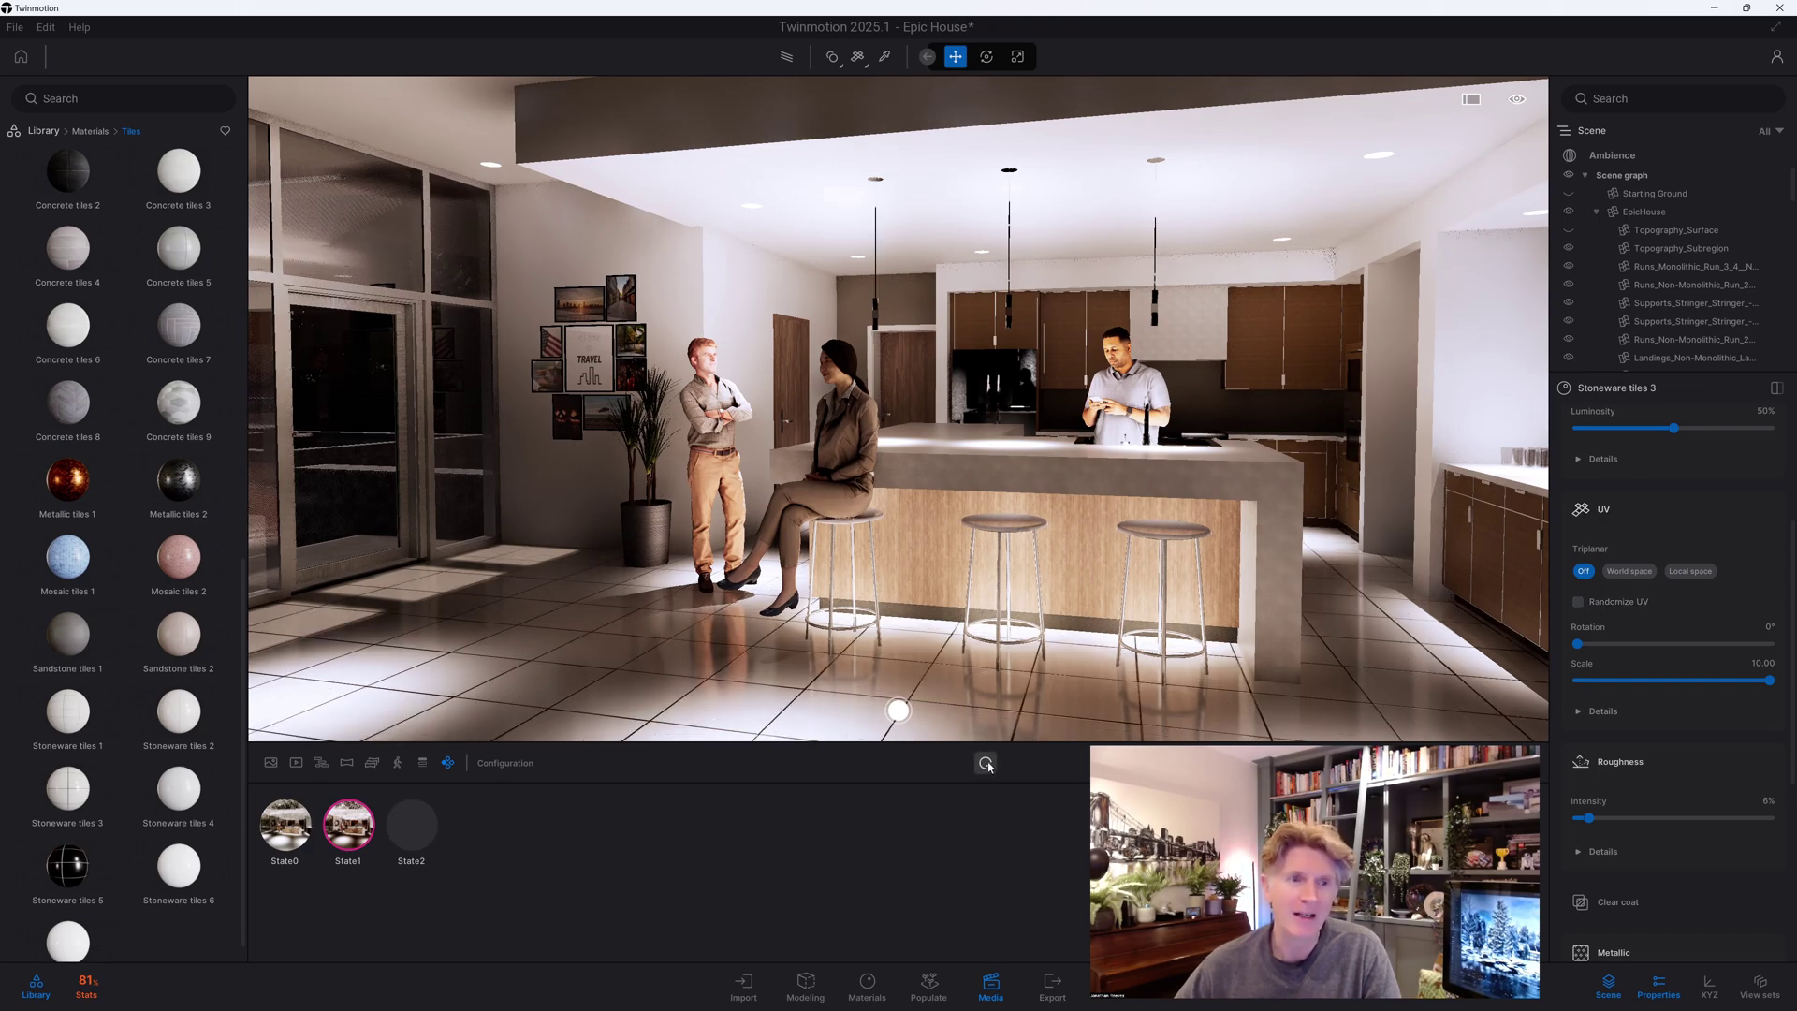
Apply Concrete tiles 8 to the kitchen floor with a UV scale of 10 and a rotation of 90°
scroll(75, 506, "up", 1)
left_click_drag(75, 505, 771, 682)
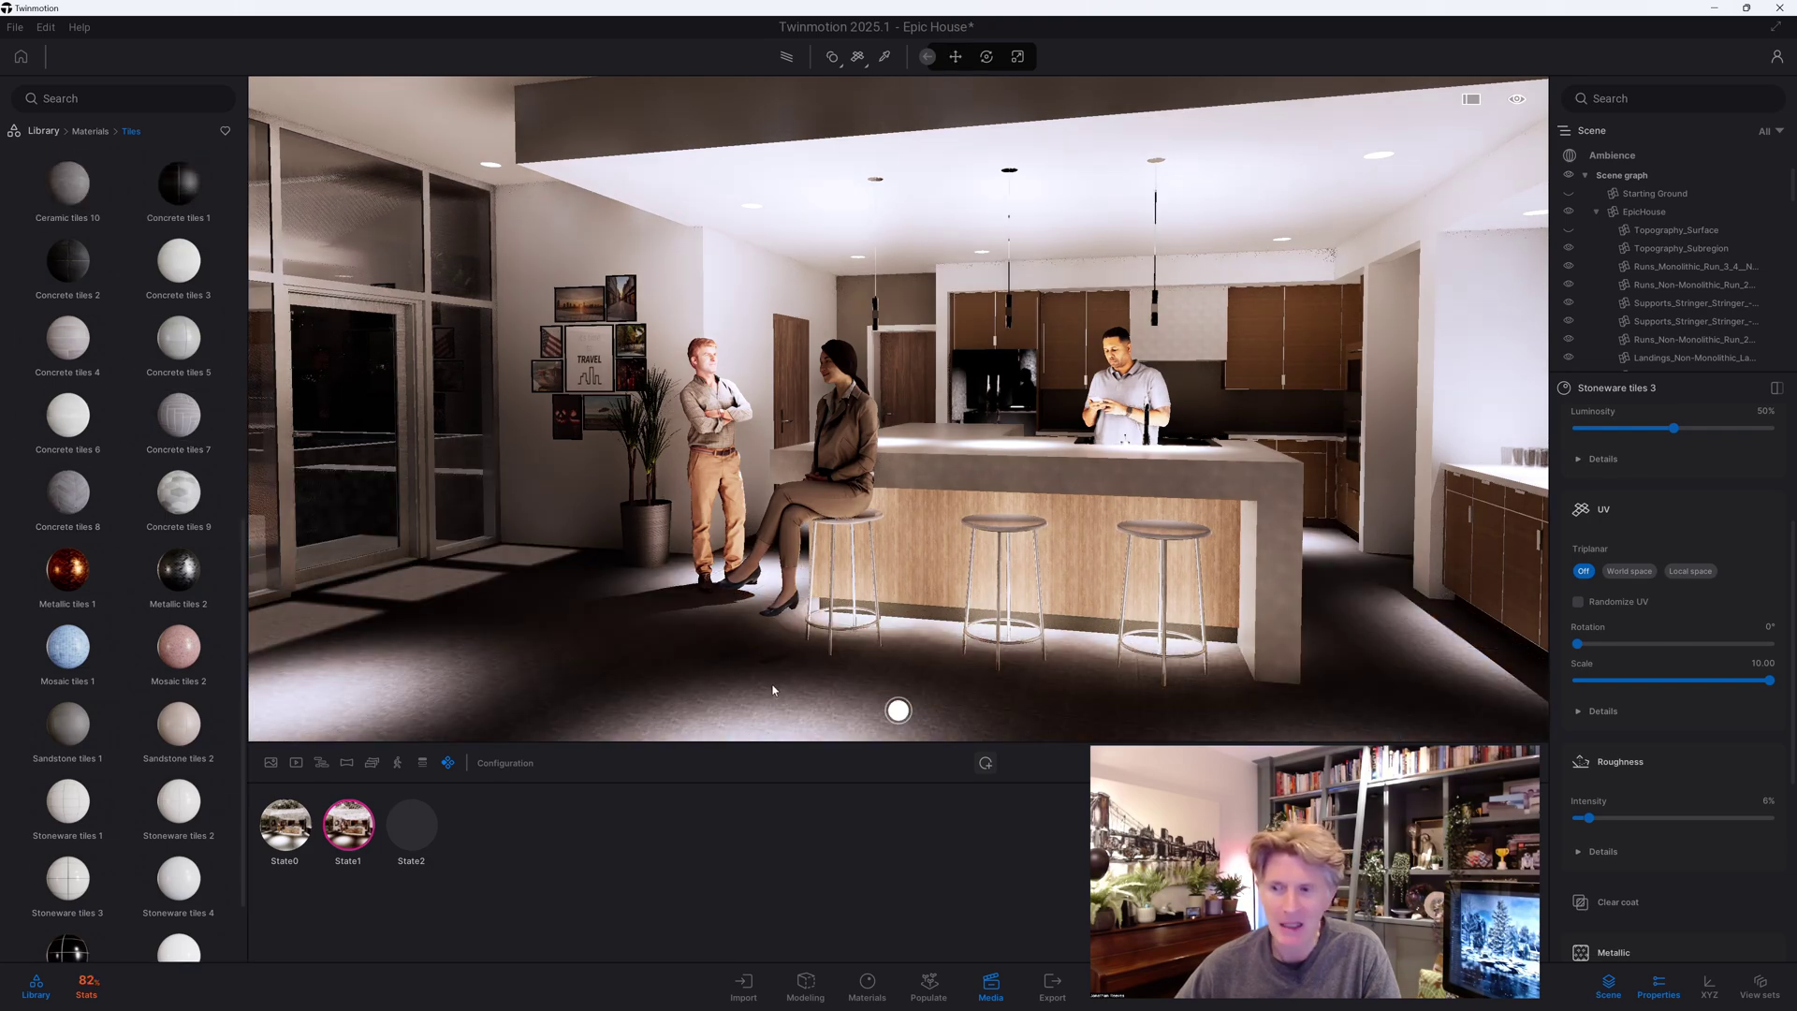
left_click_drag(1674, 682, 1784, 678)
left_click_drag(1611, 639, 1757, 637)
key("Return")
Set the Concrete tiles 8 roughness intensity to 13% and store the floor as a fourth configuration state
left_click_drag(1640, 817, 1604, 818)
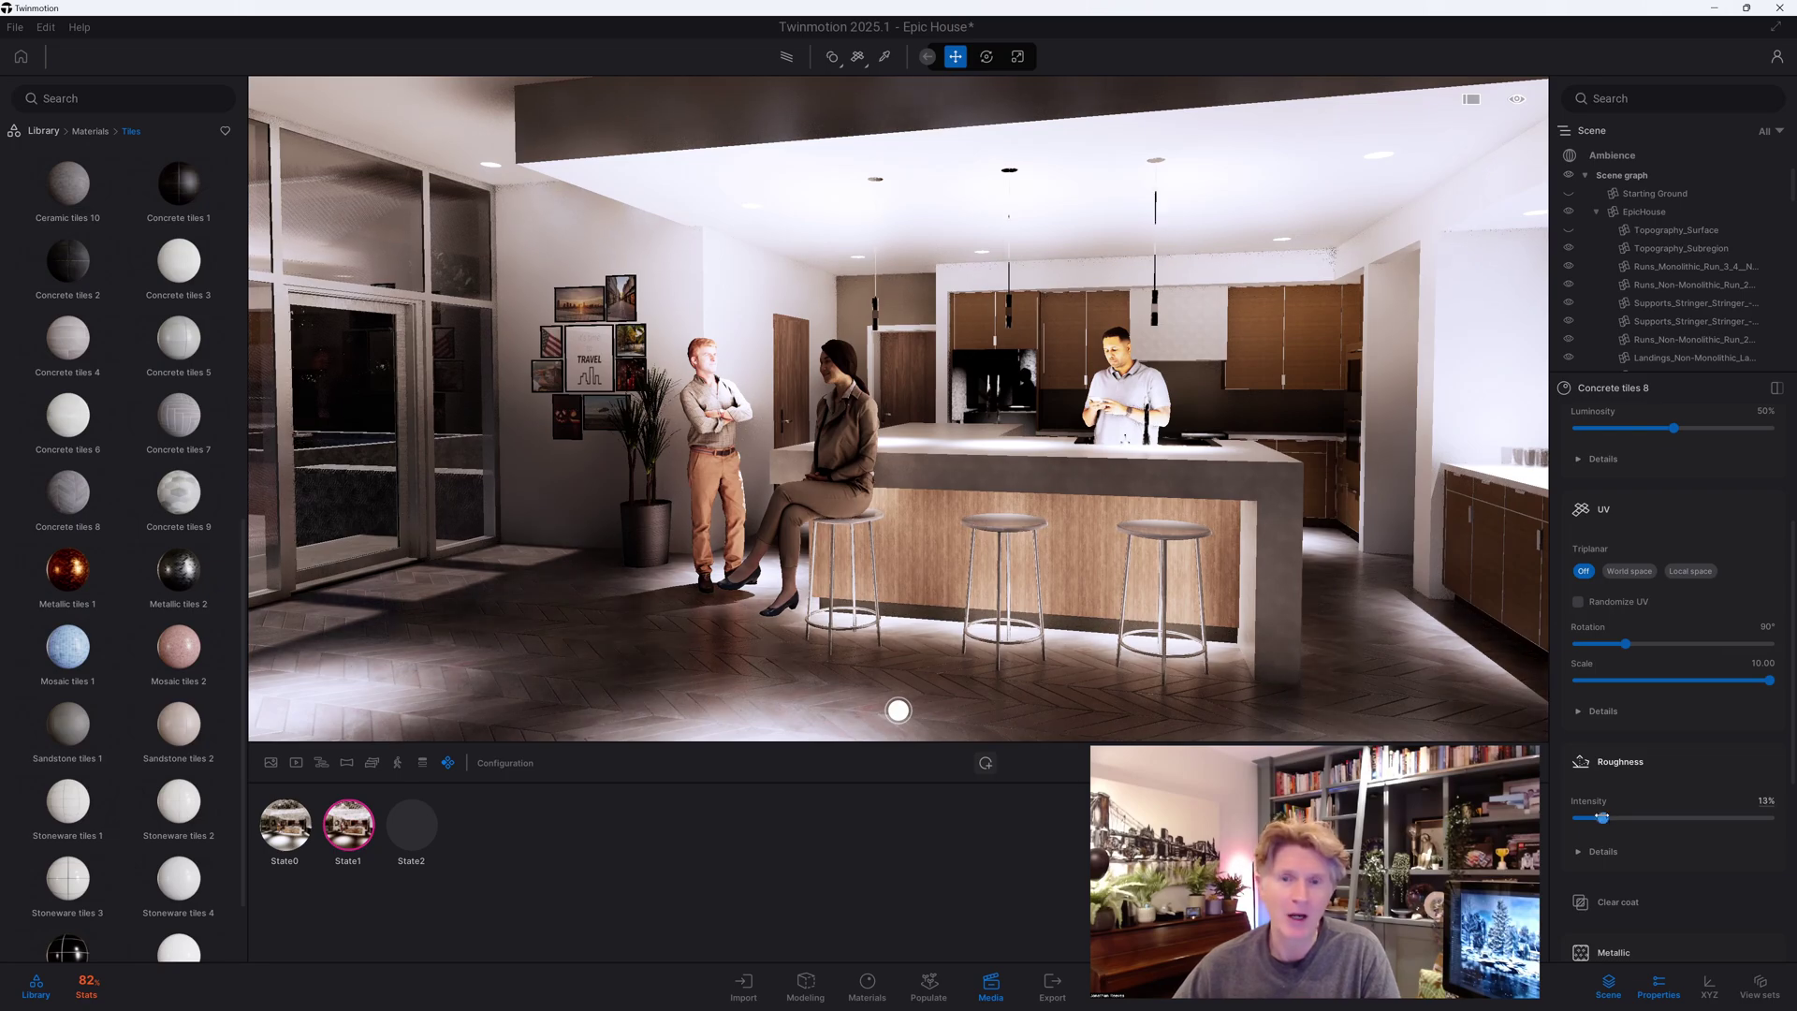
key("a")
right_click_drag(715, 622, 721, 561)
key("s")
key("w")
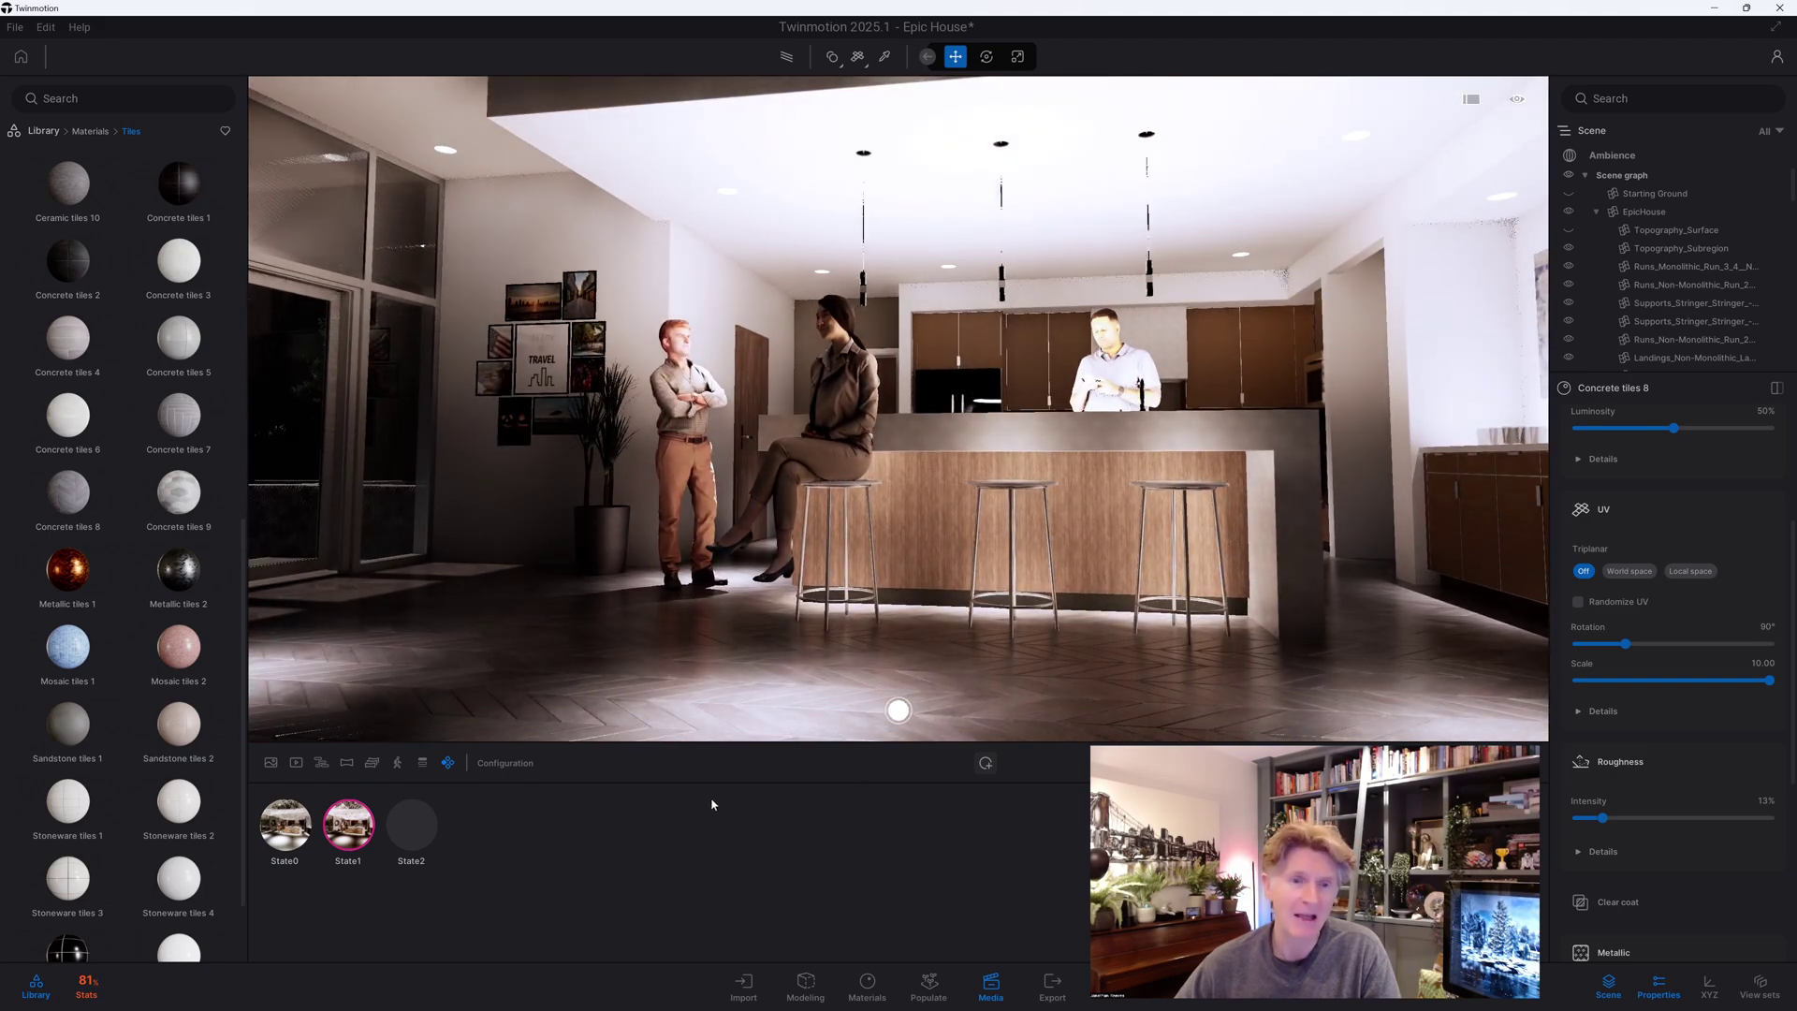
left_click(986, 764)
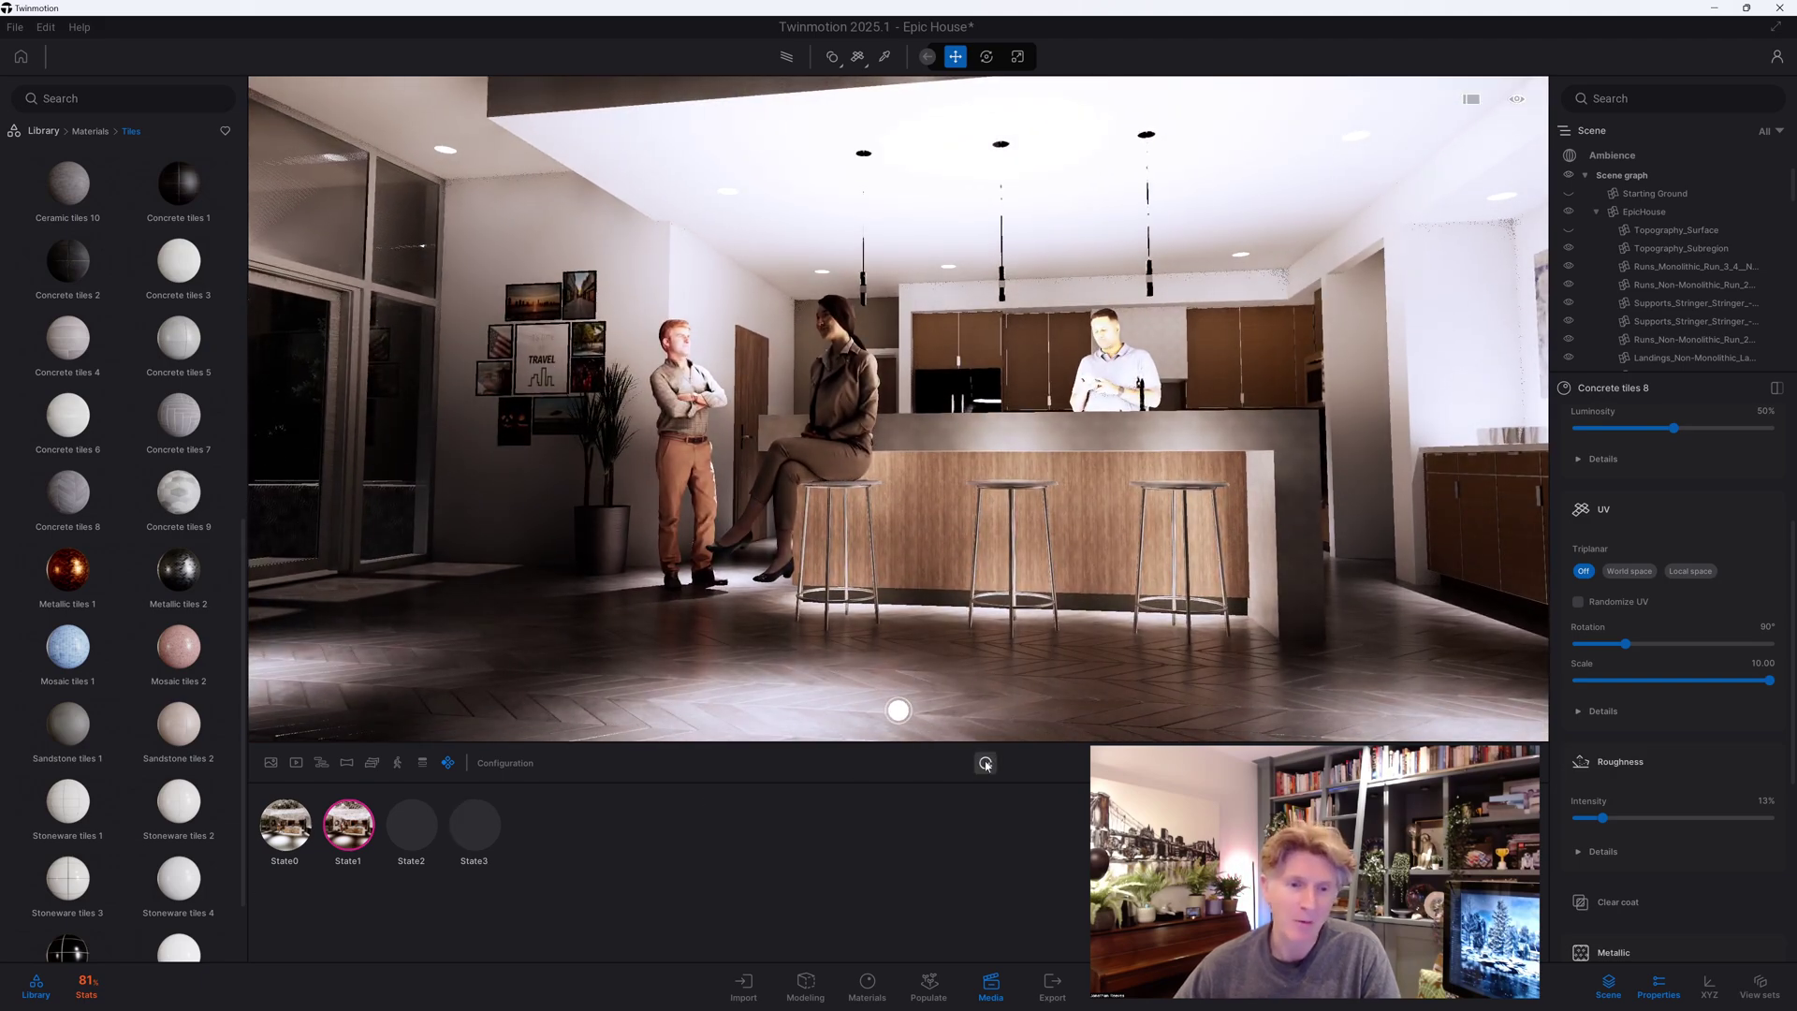
Update the thumbnails of State2 and State3 from a closer view looking down on each floor
left_click(428, 829)
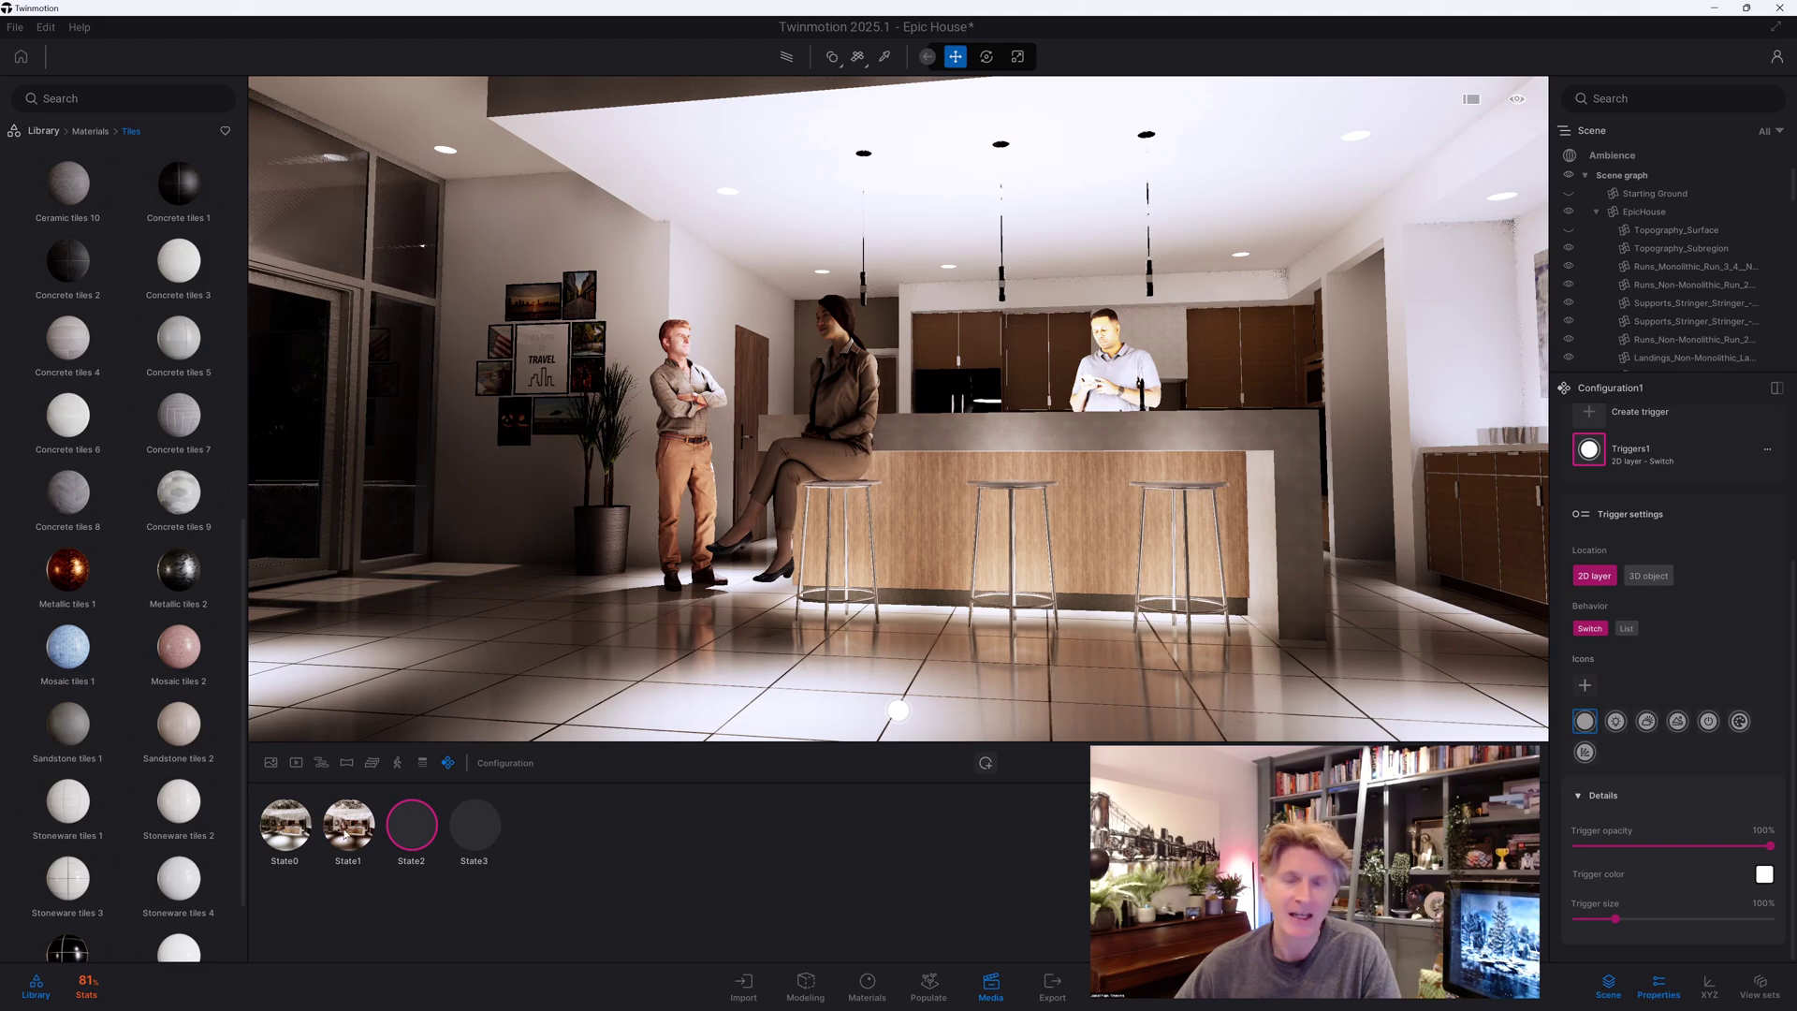
right_click_drag(899, 412, 898, 599)
right_click_drag(513, 653, 504, 679)
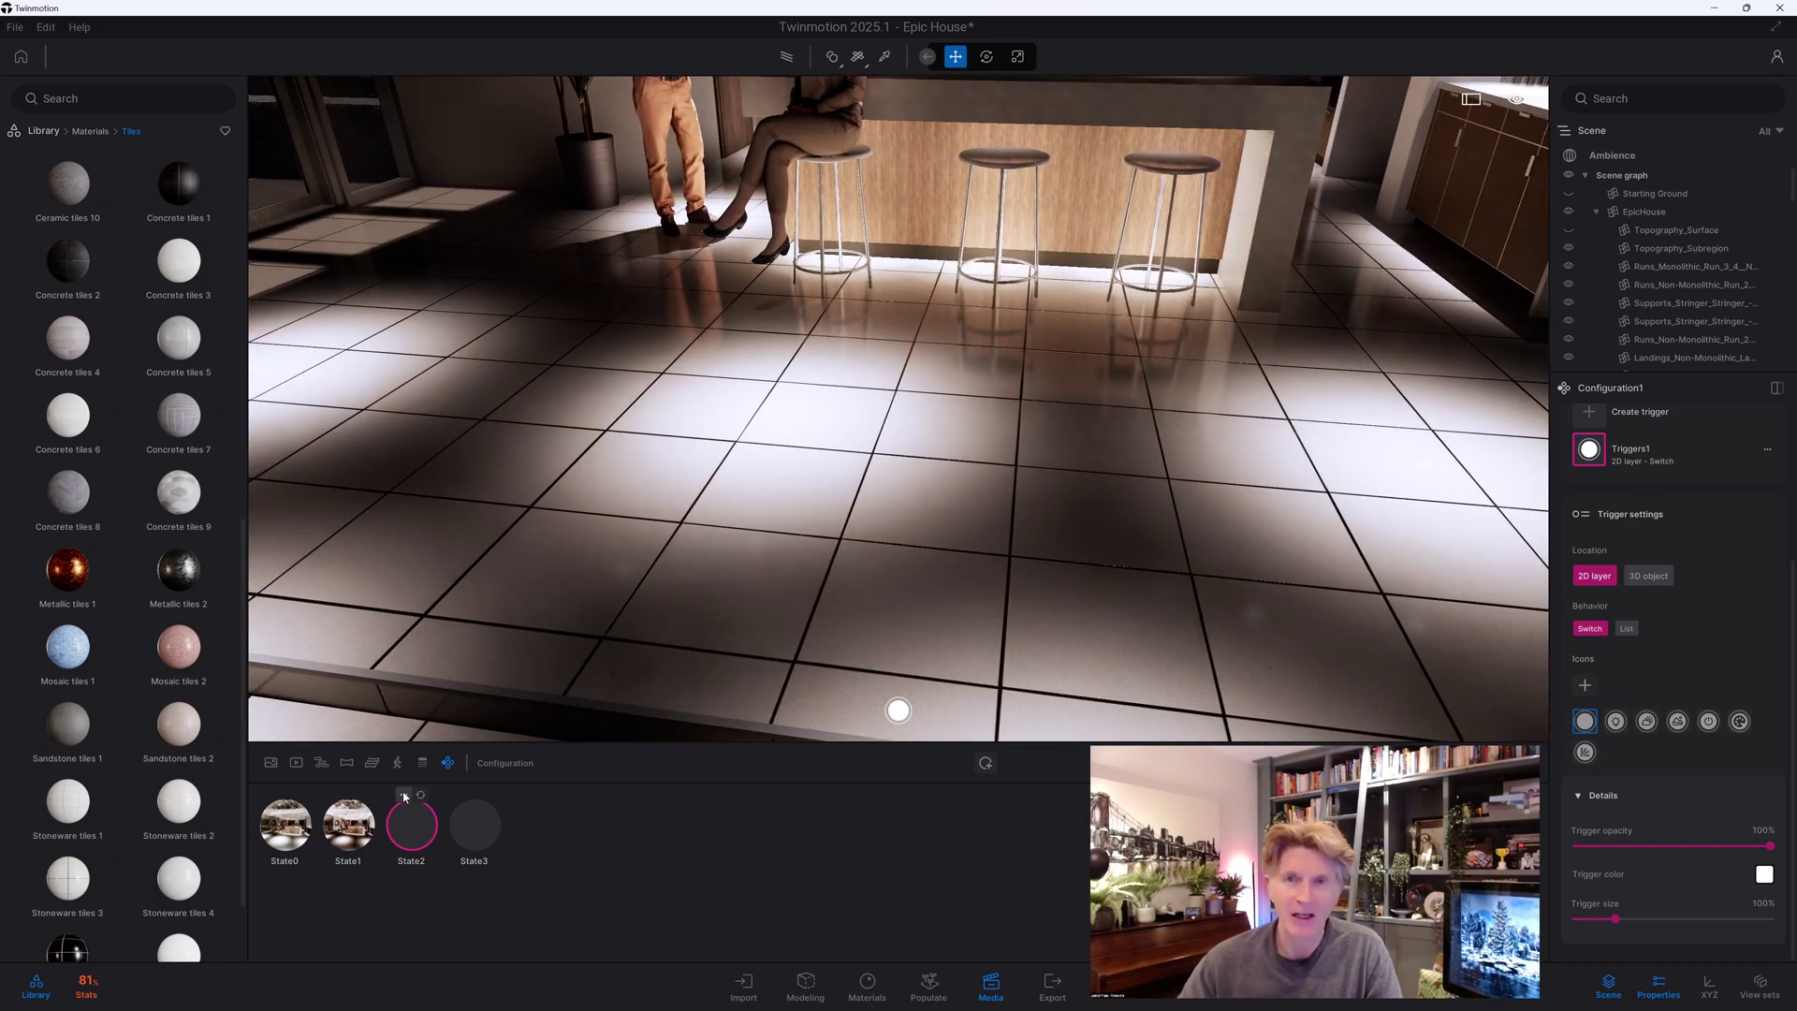
left_click(404, 796)
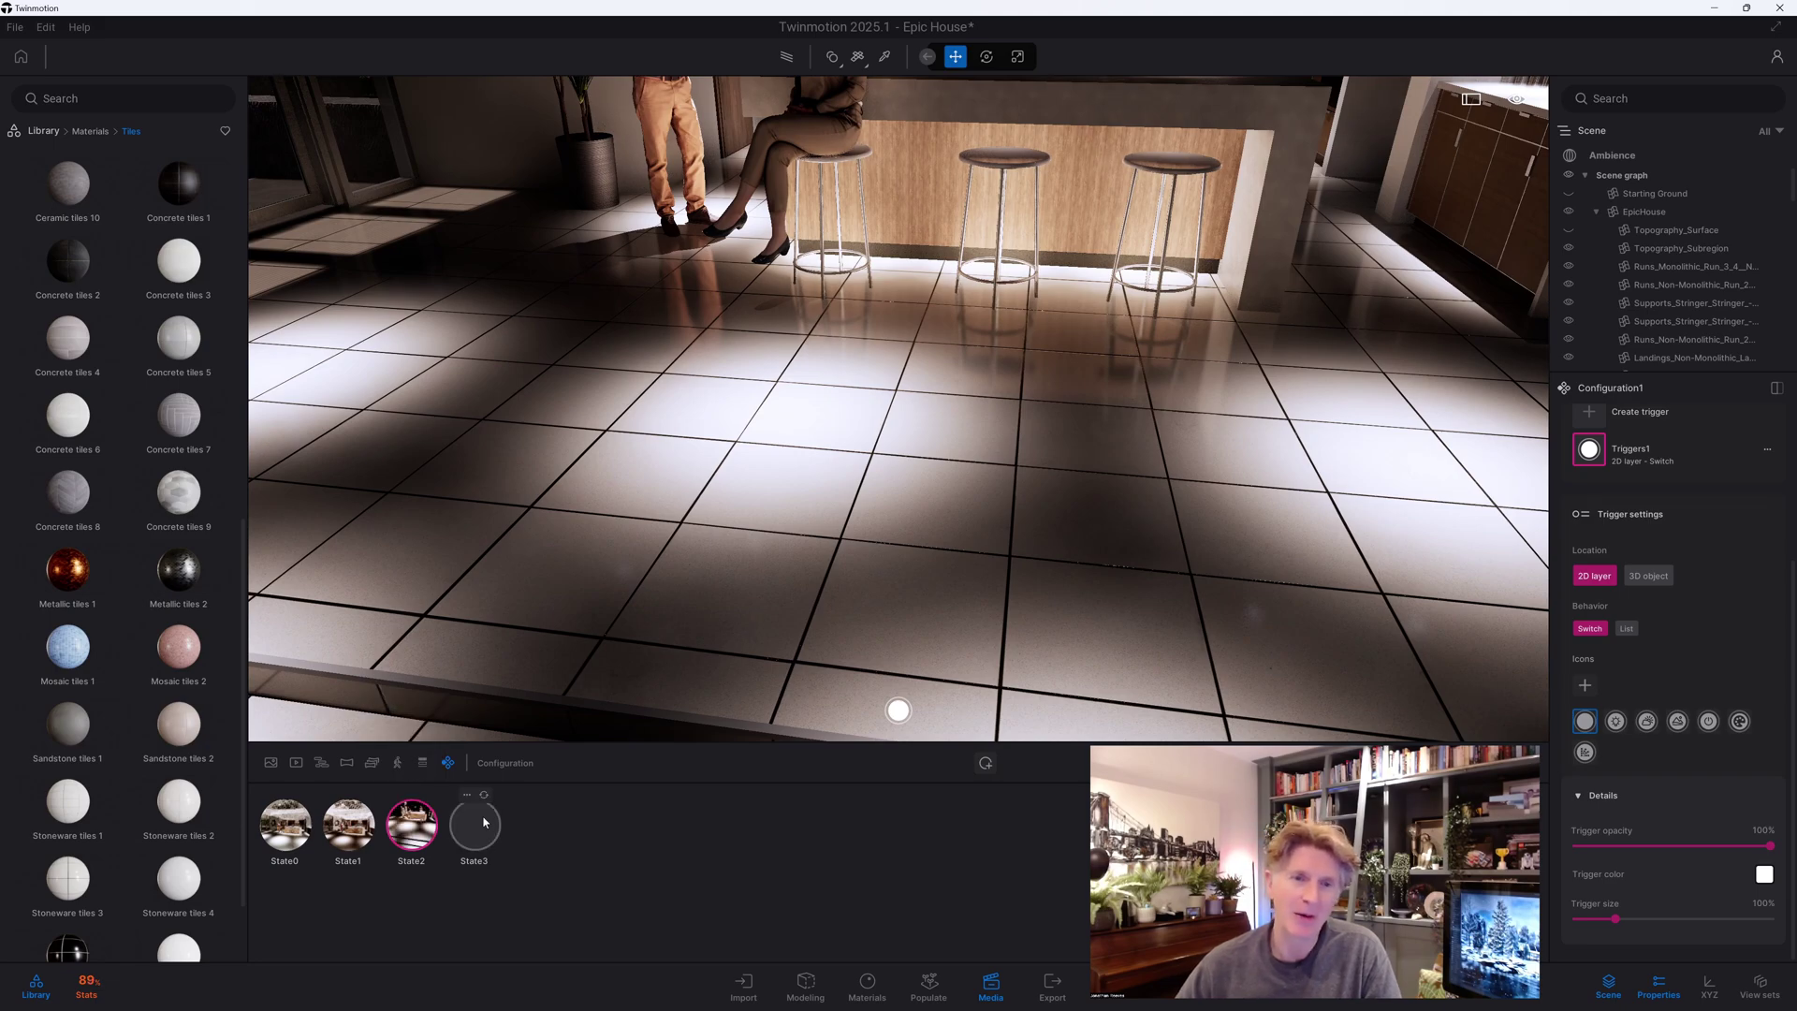
left_click(484, 821)
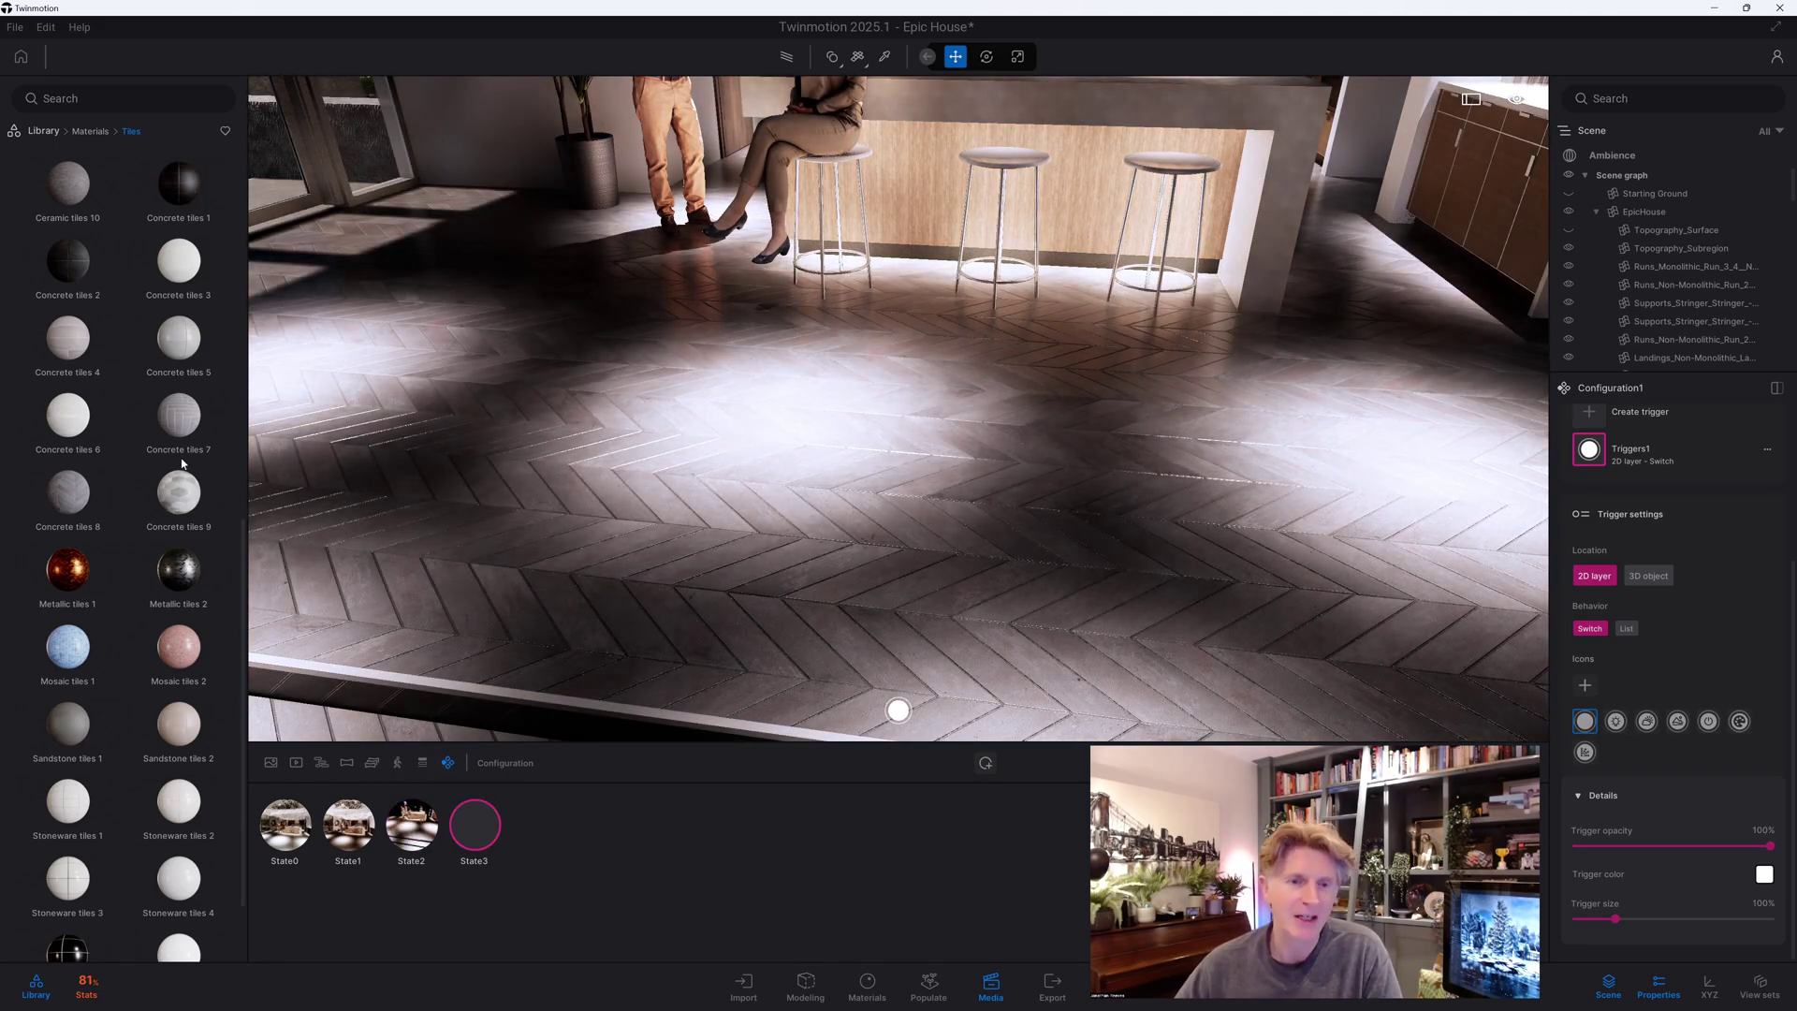
mouse_move(182, 431)
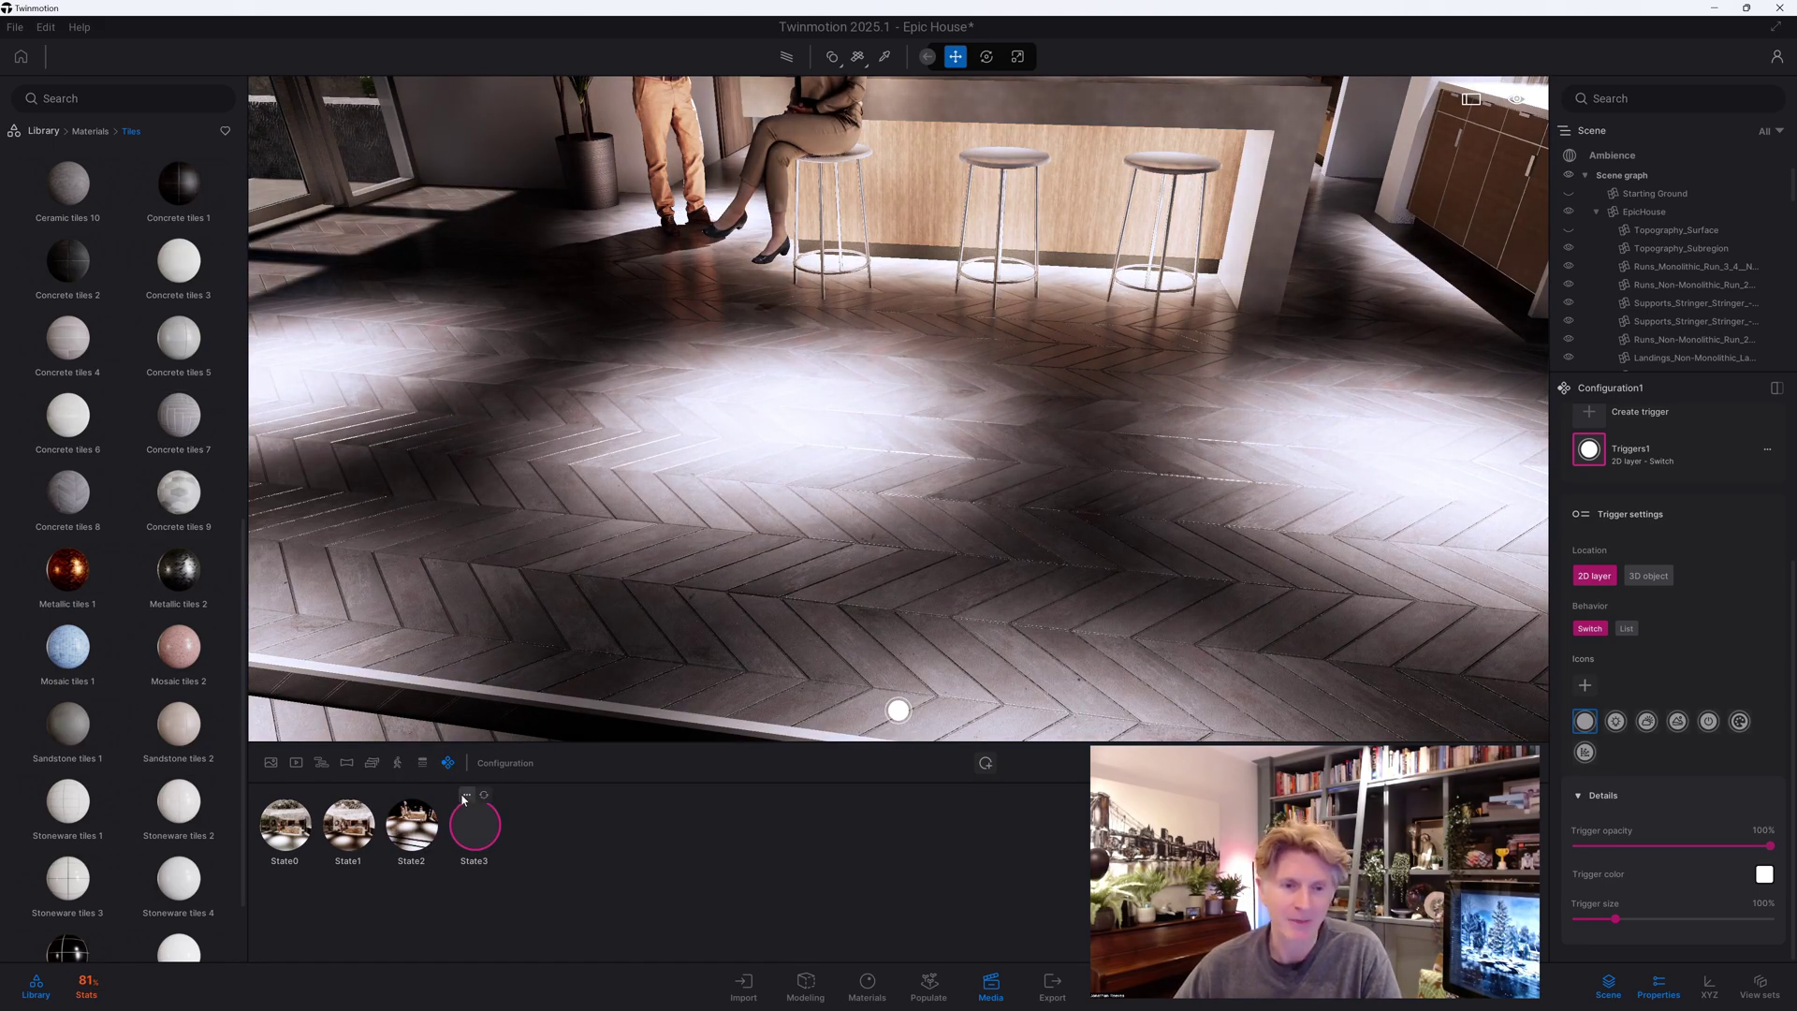
left_click(466, 796)
left_click(477, 756)
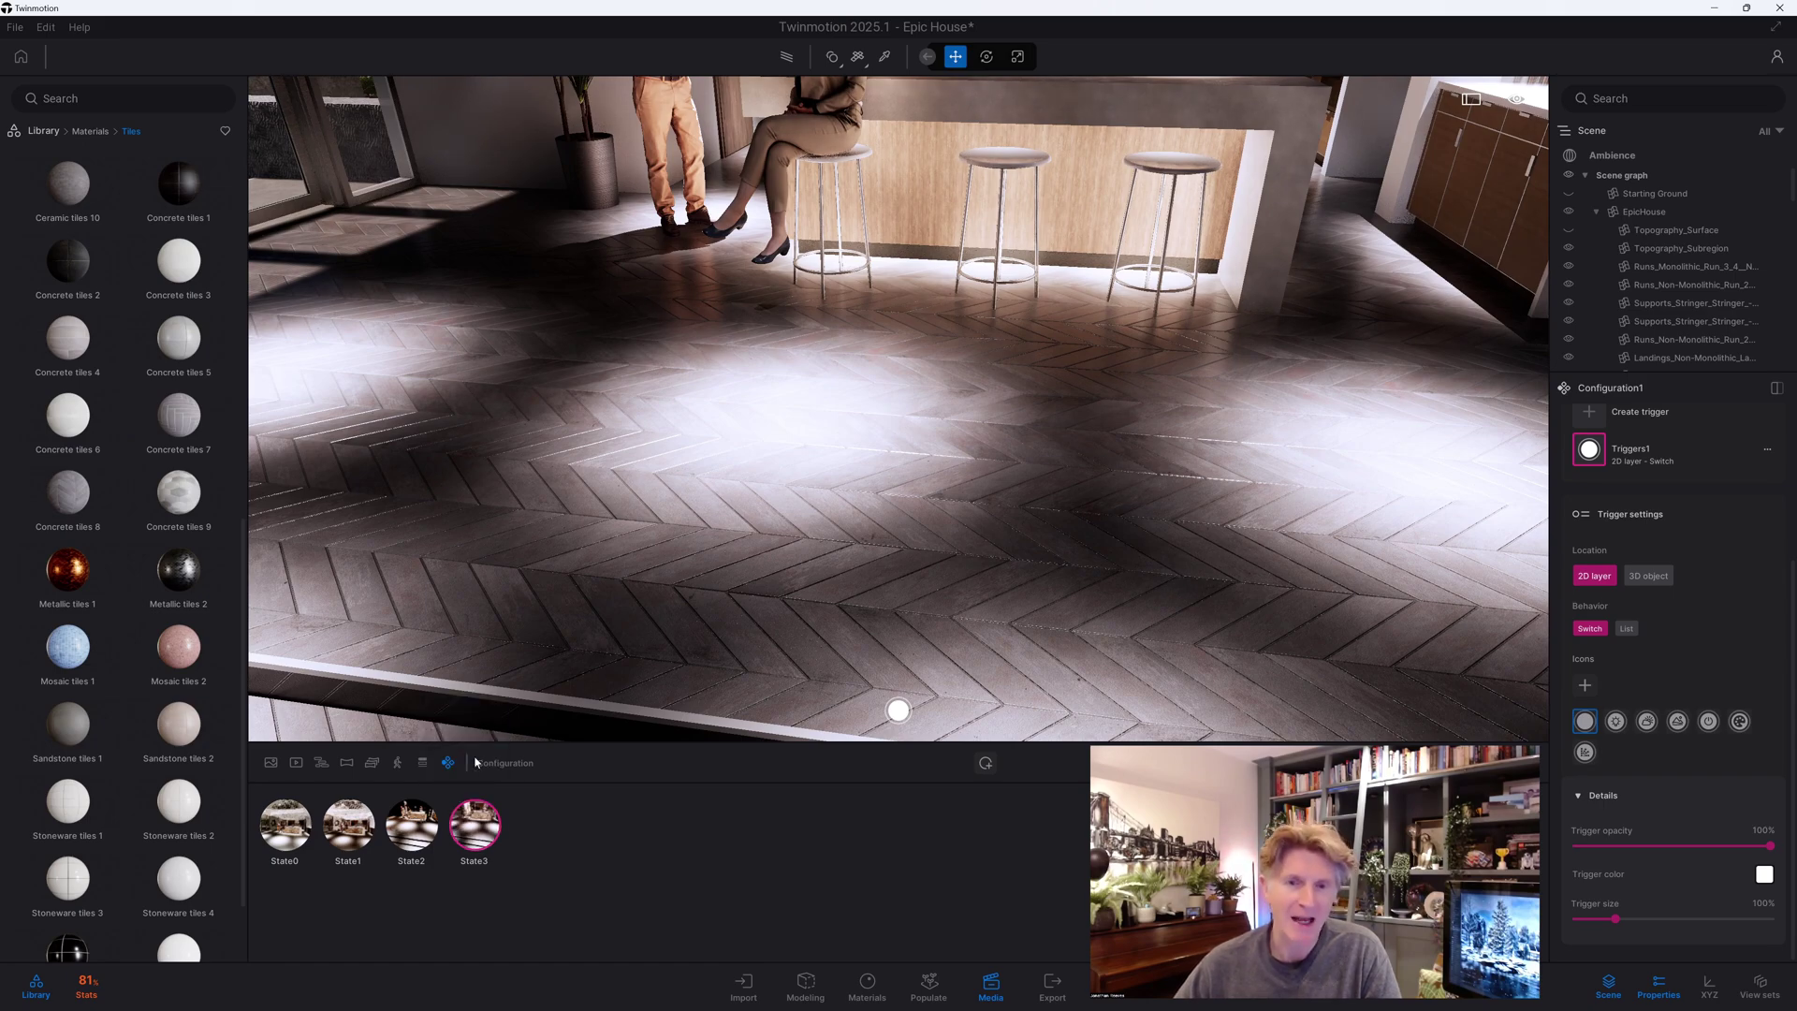
Switch through State0, State1, State2 and State3 to compare the kitchen floors from different viewpoints
left_click(304, 827)
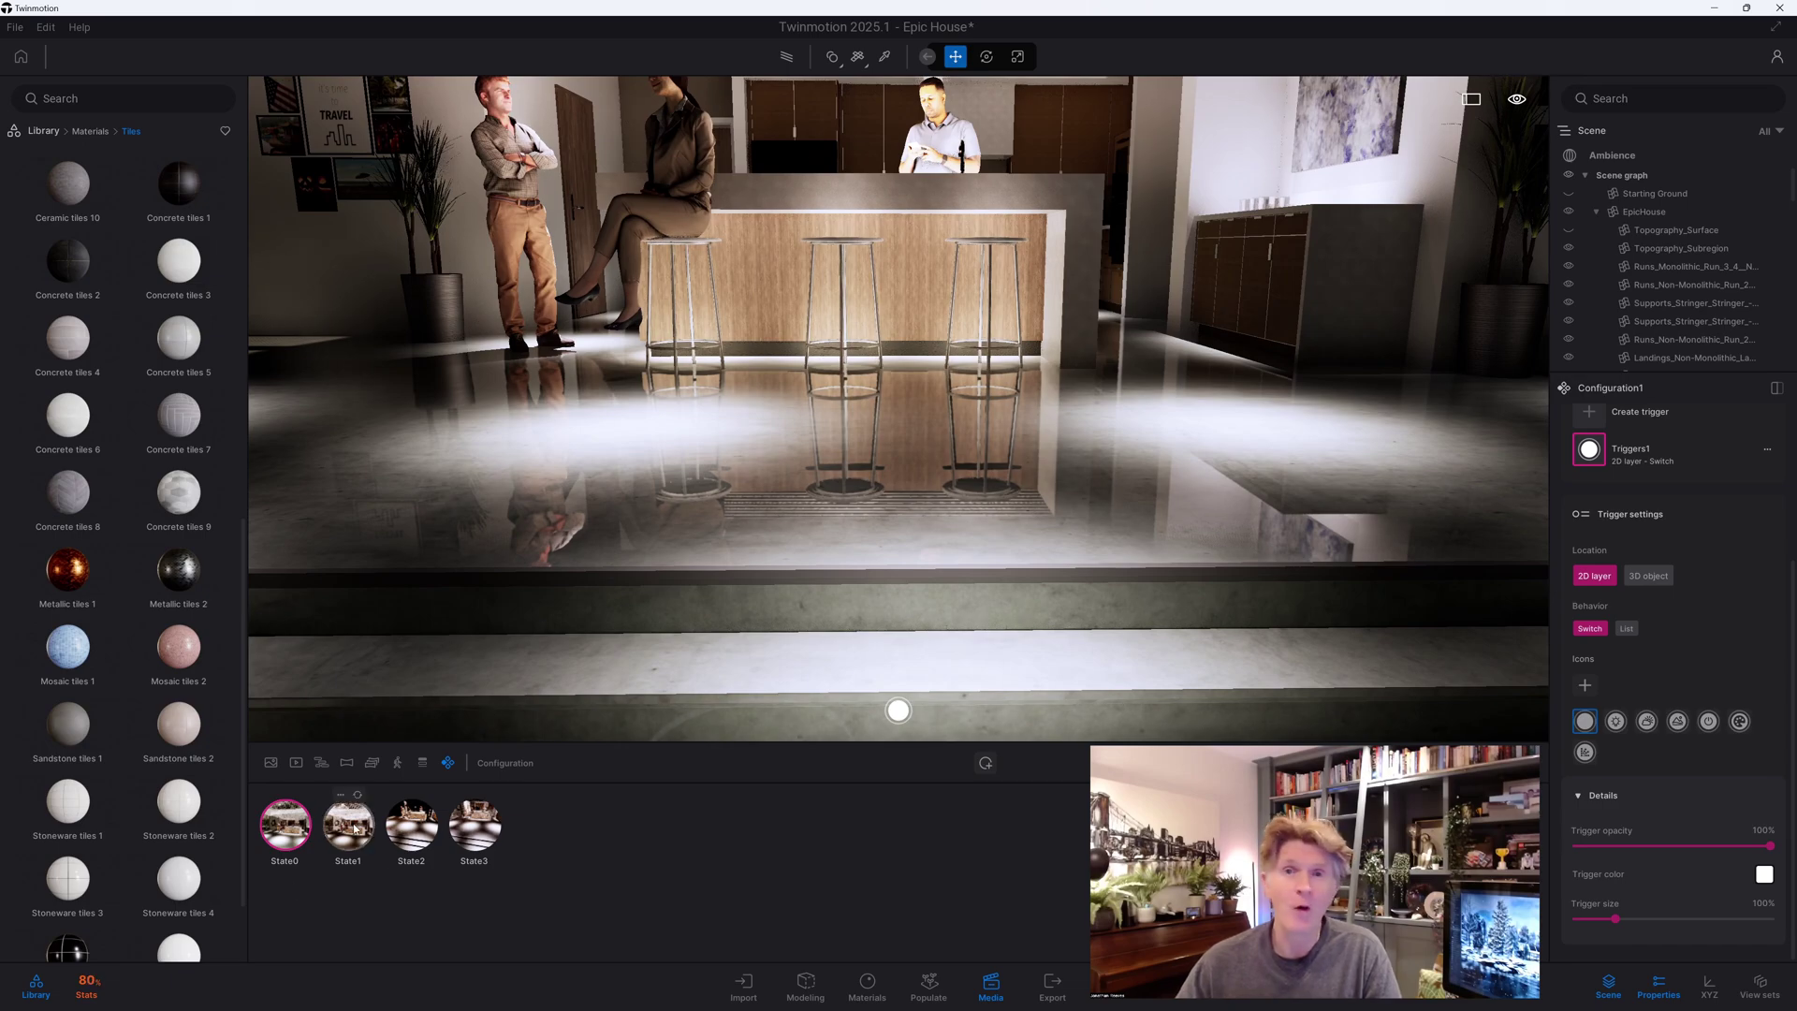
left_click(355, 828)
left_click(412, 825)
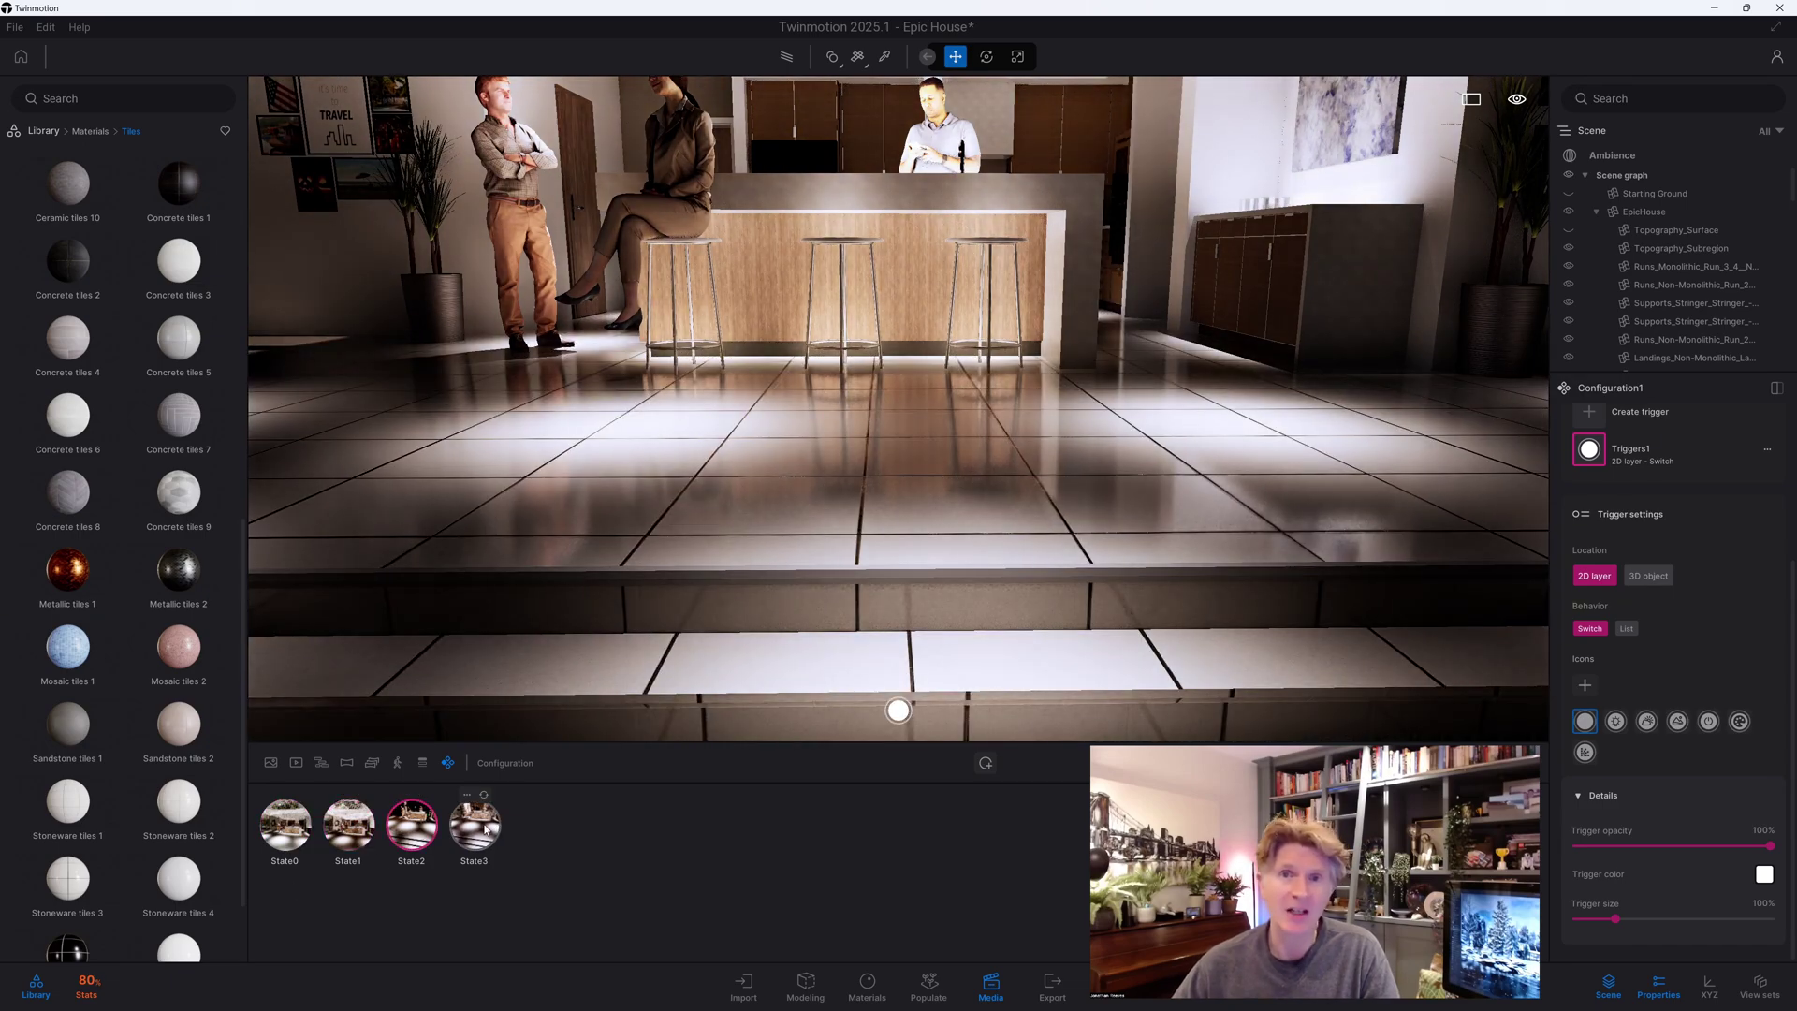
left_click(486, 827)
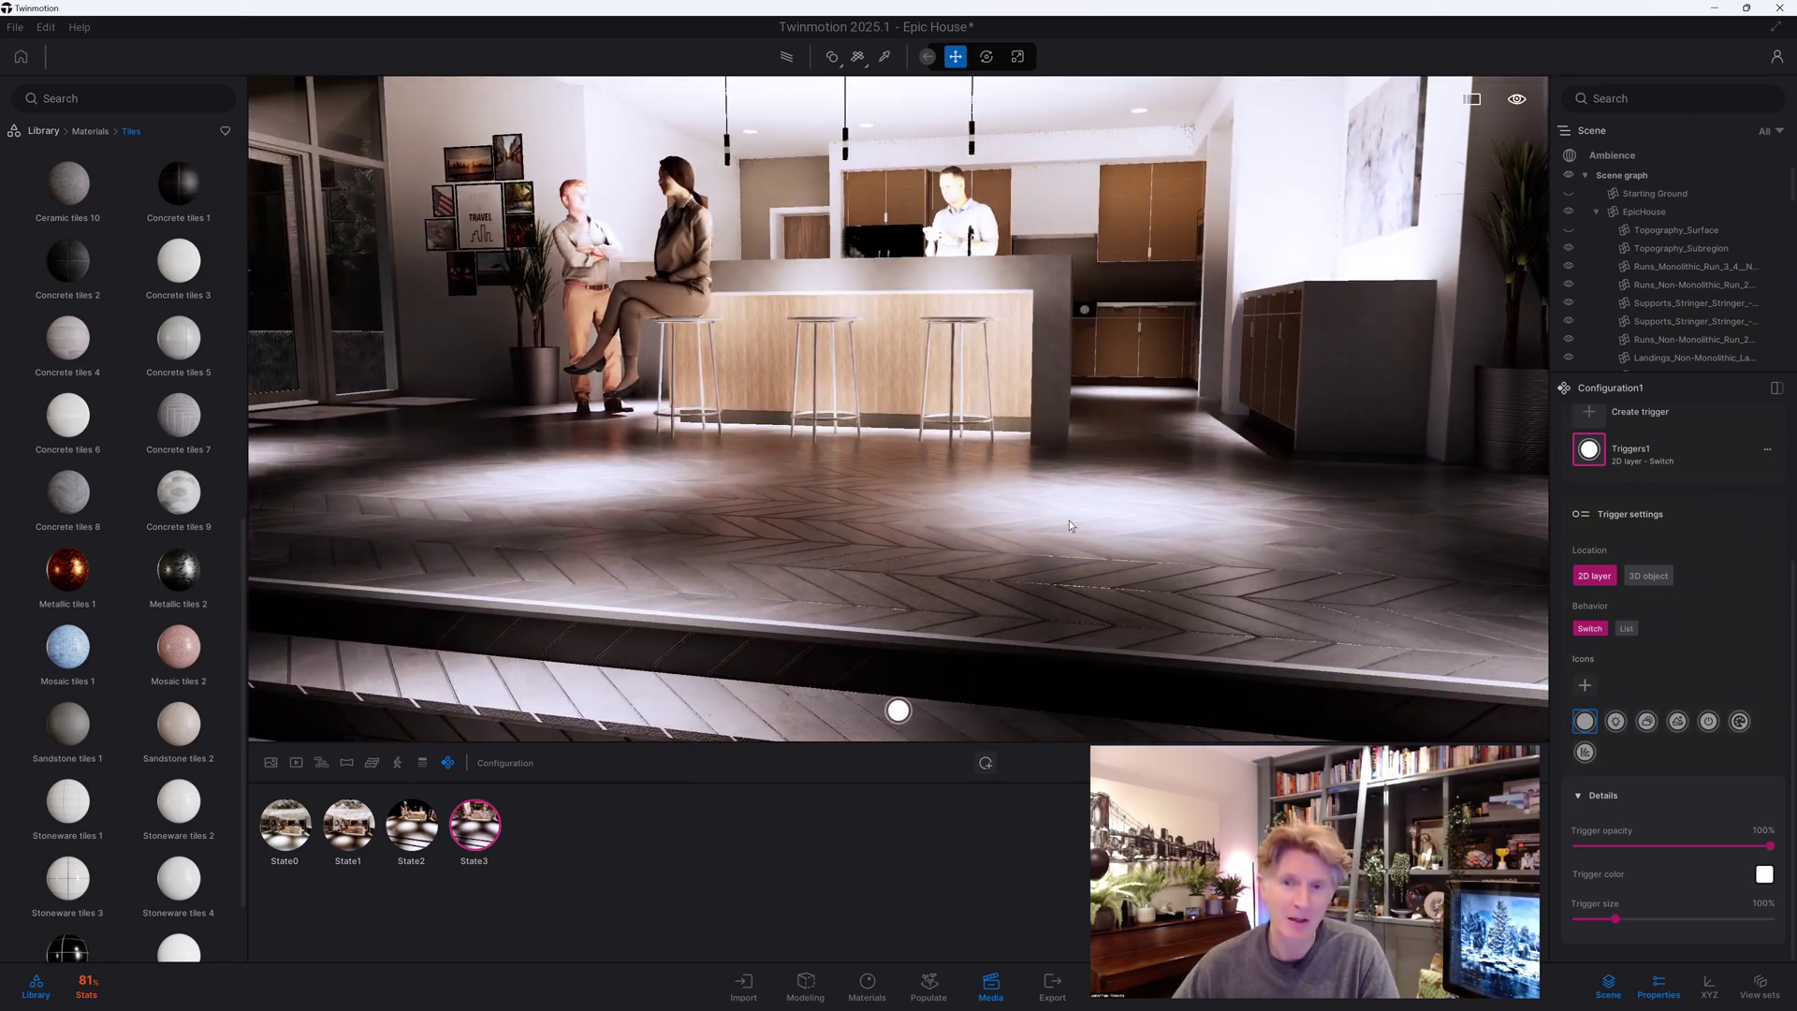
key("w")
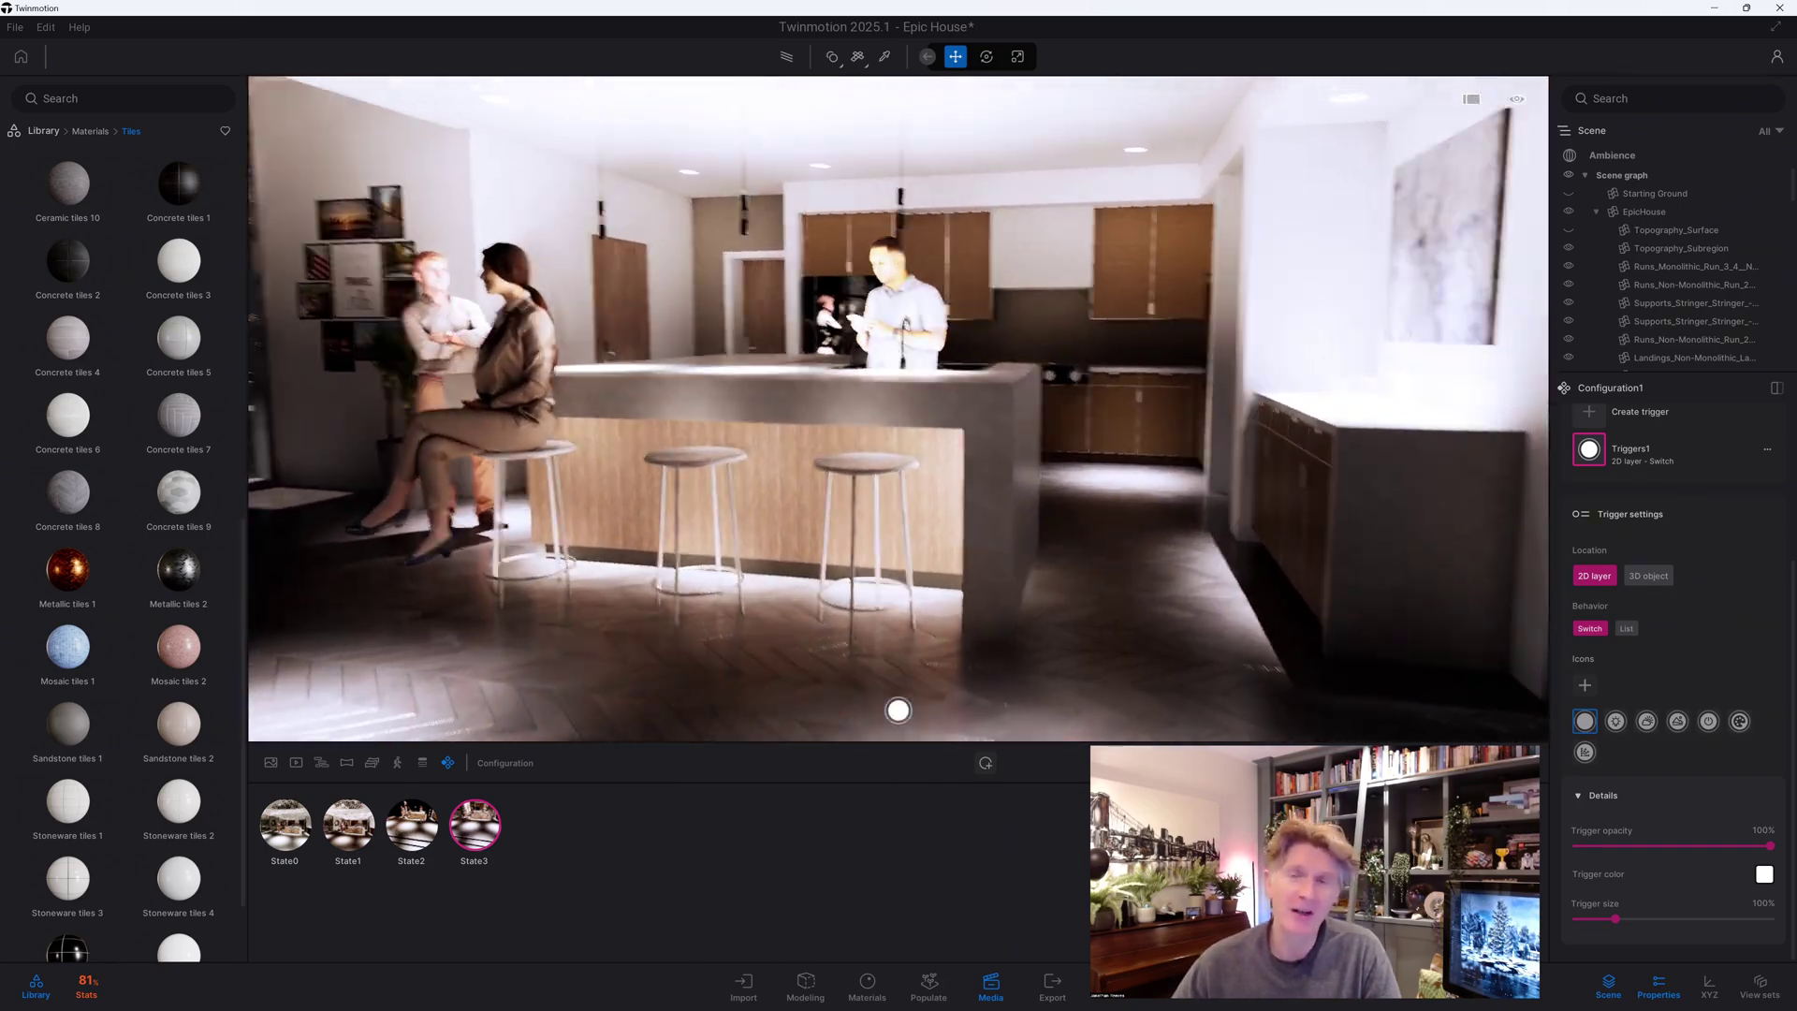
right_click_drag(898, 409, 618, 409)
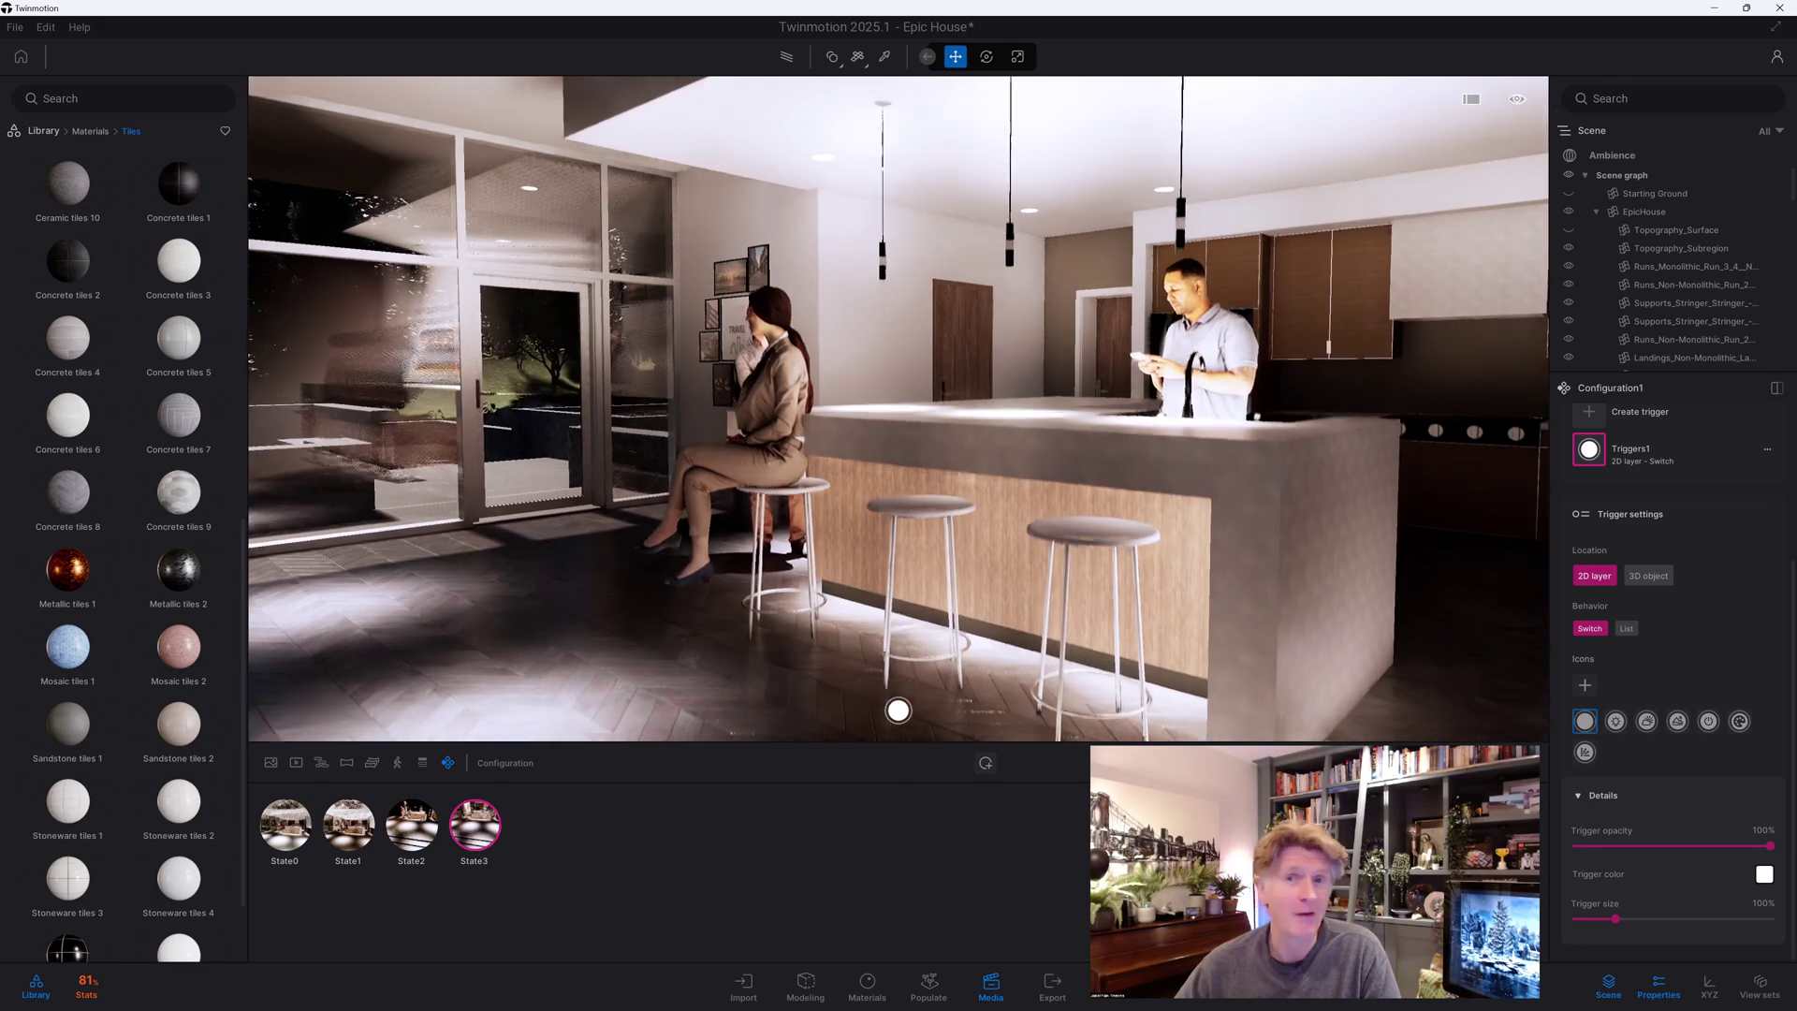
Examine the Lumen reflection settings in the scene ambience's render options
left_click(1603, 155)
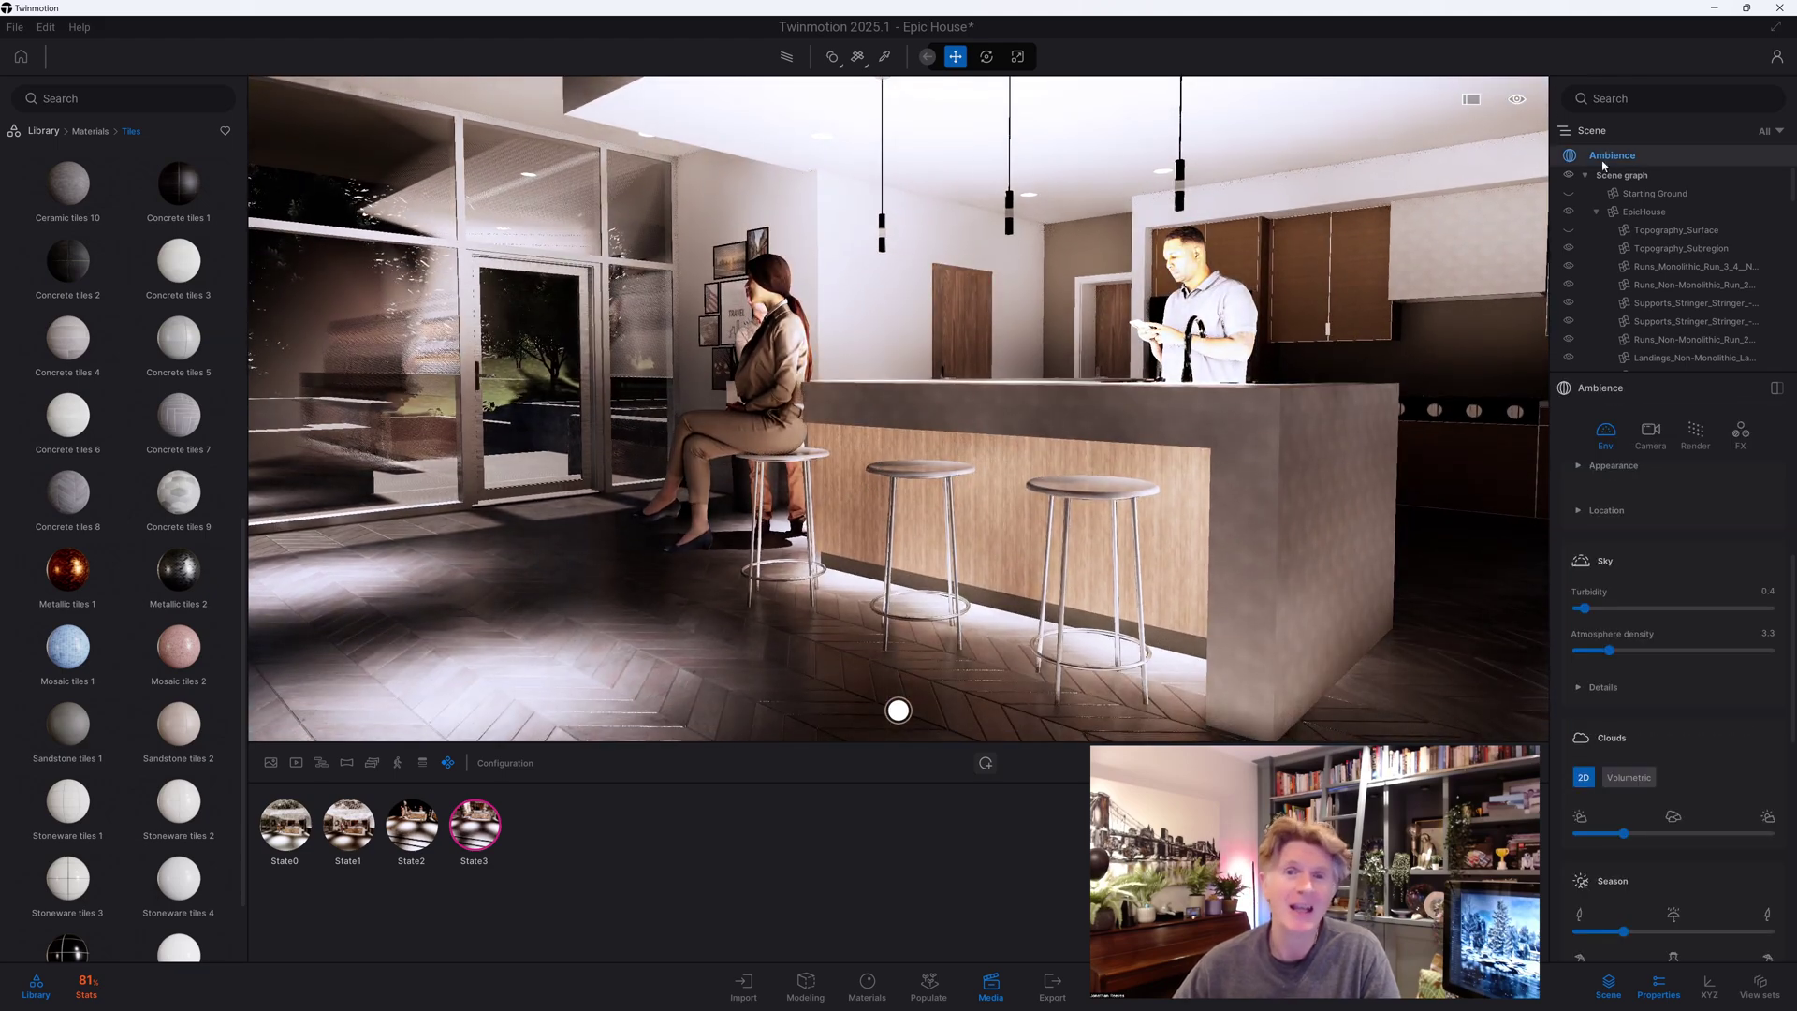
left_click(1694, 436)
scroll(1629, 665, "up", 3)
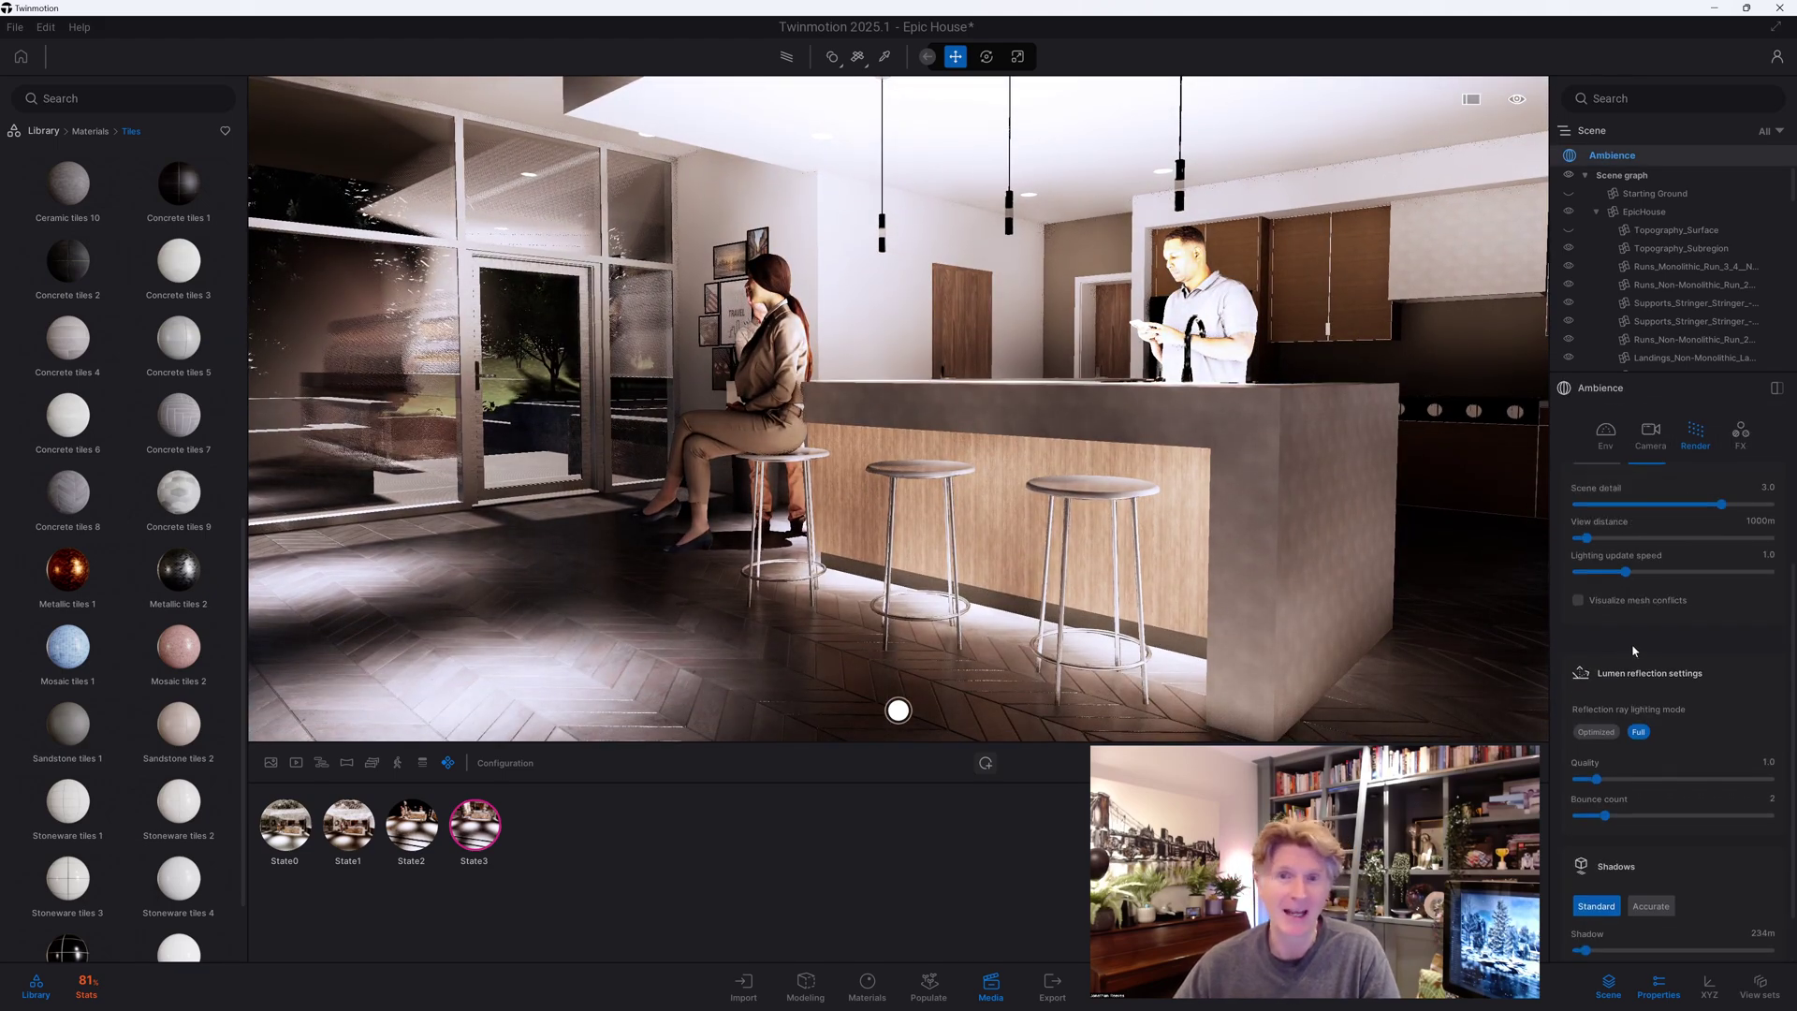
Open Configuration0 for the living room and preview its Floor 3 state
right_click_drag(980, 522, 385, 554)
left_click(446, 763)
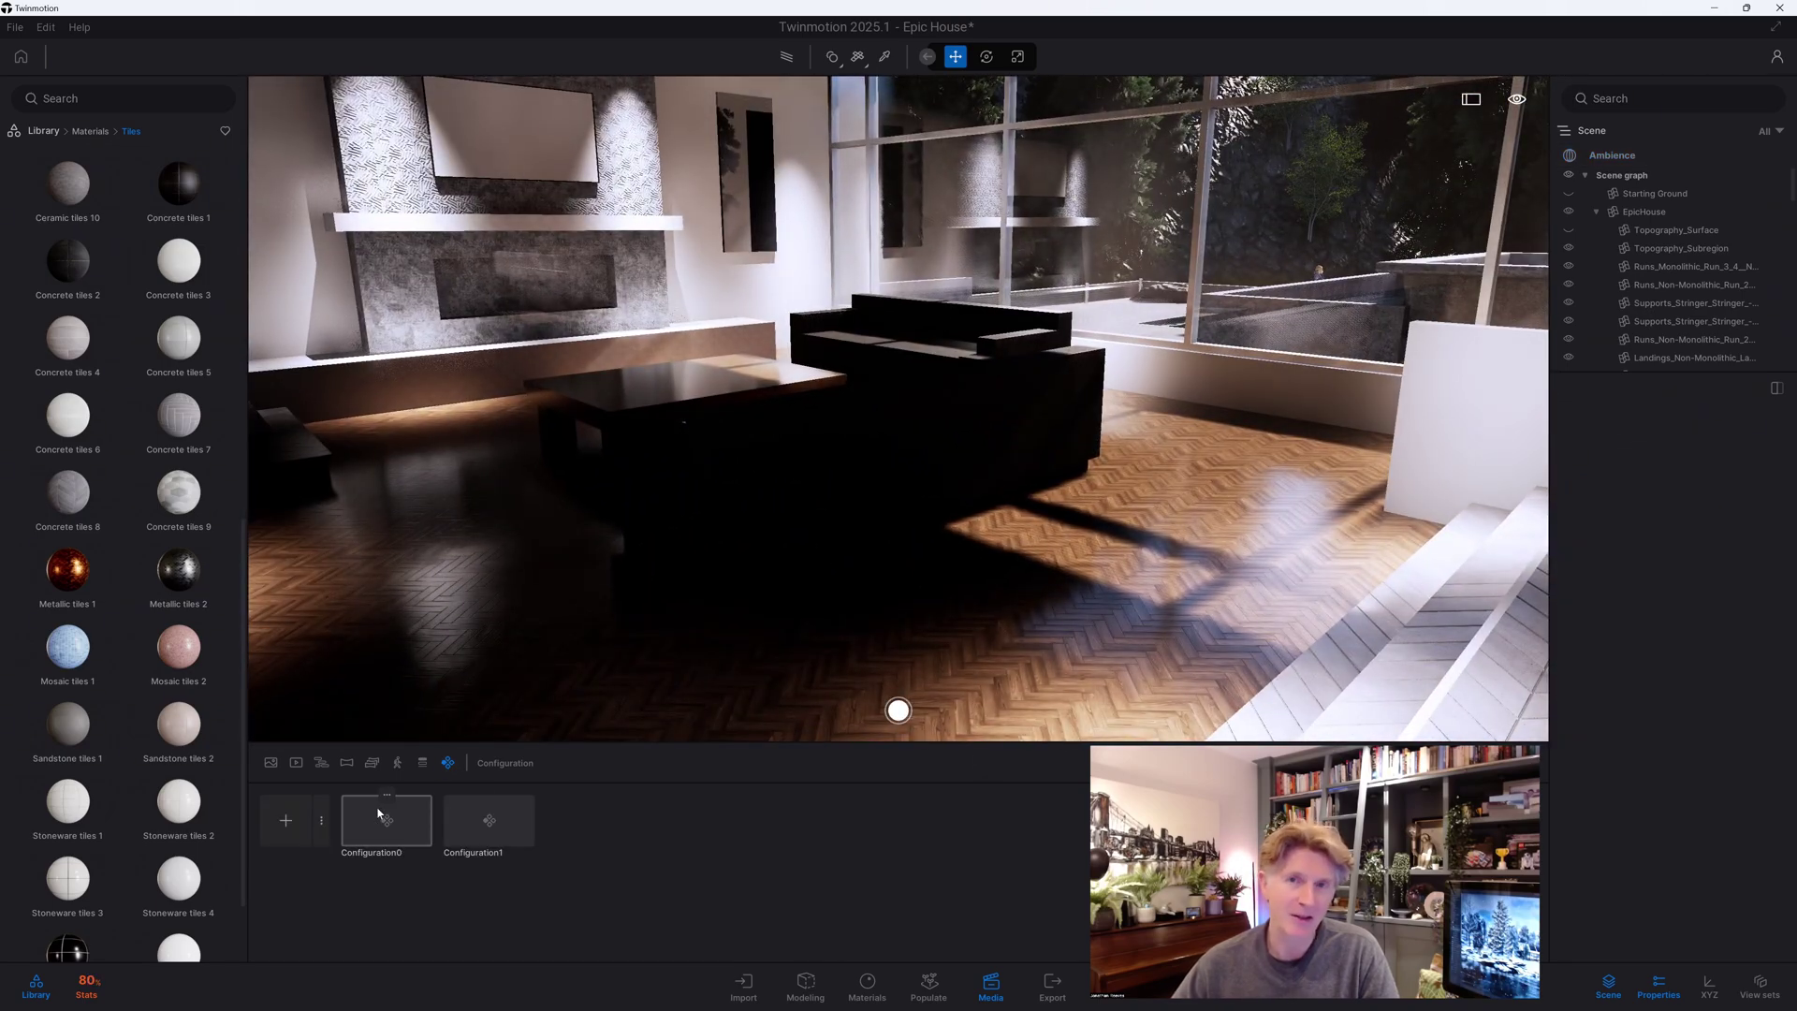
left_click(353, 828)
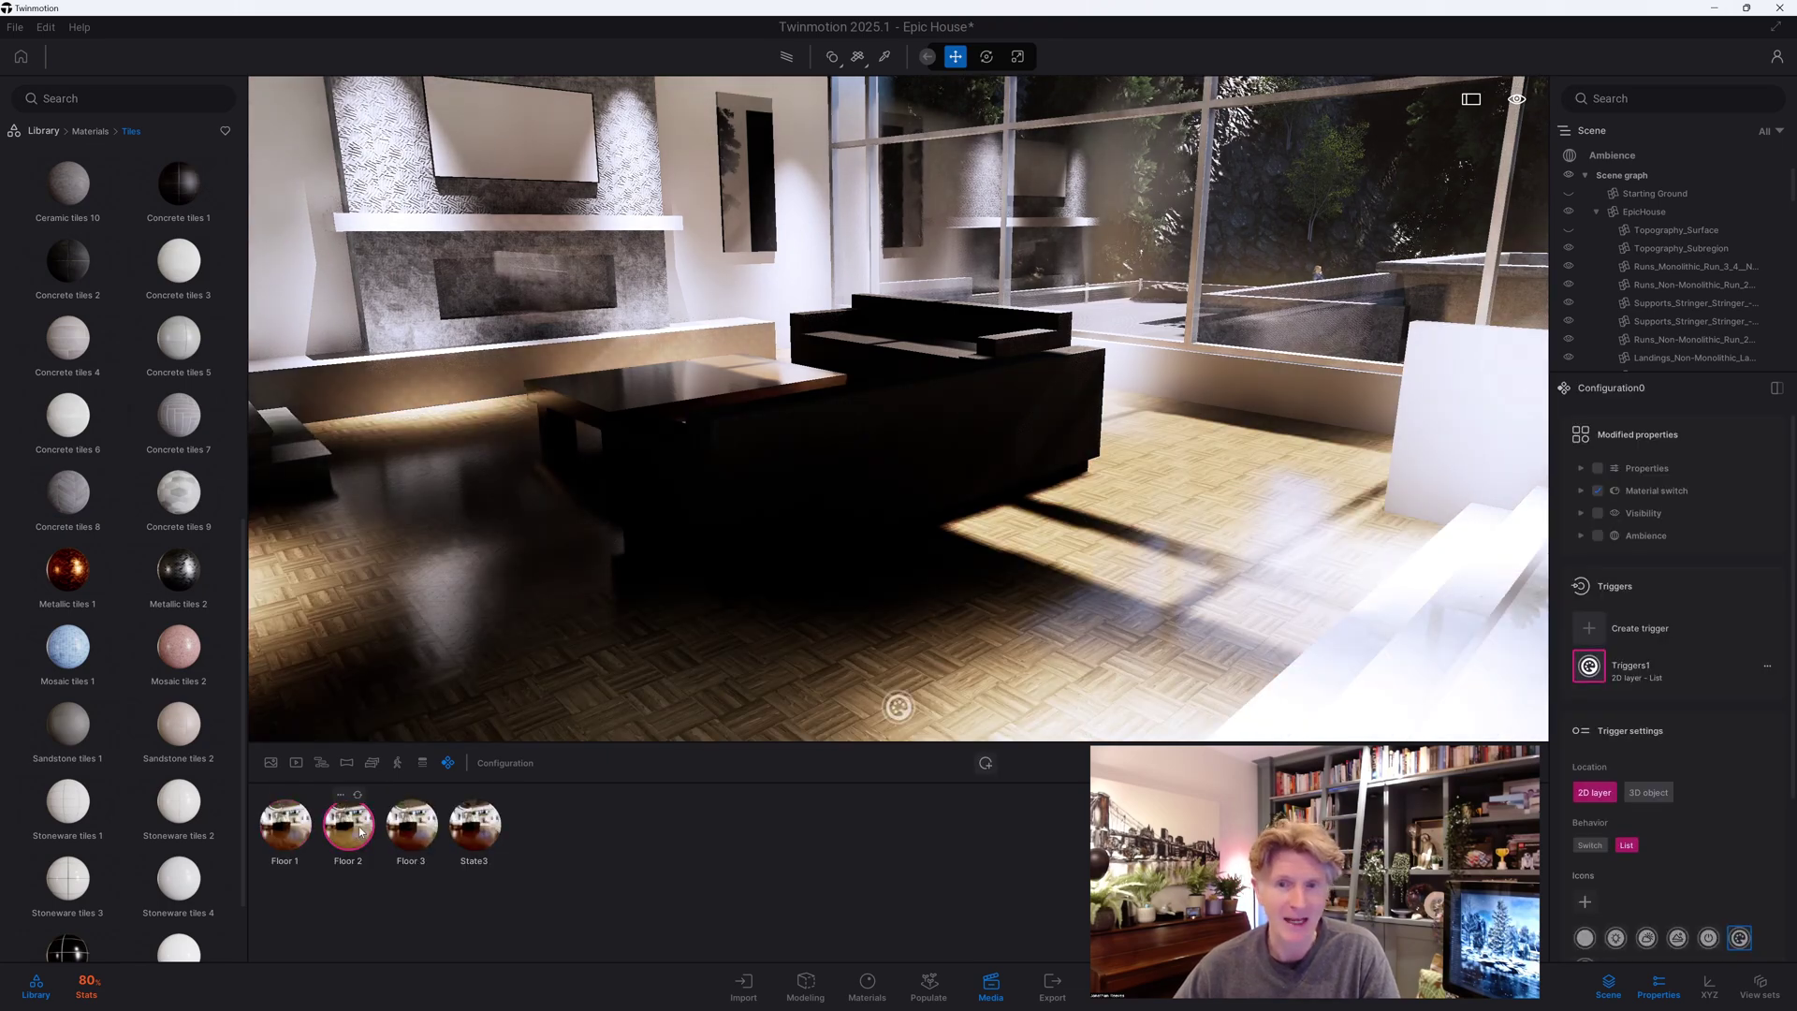
left_click(412, 823)
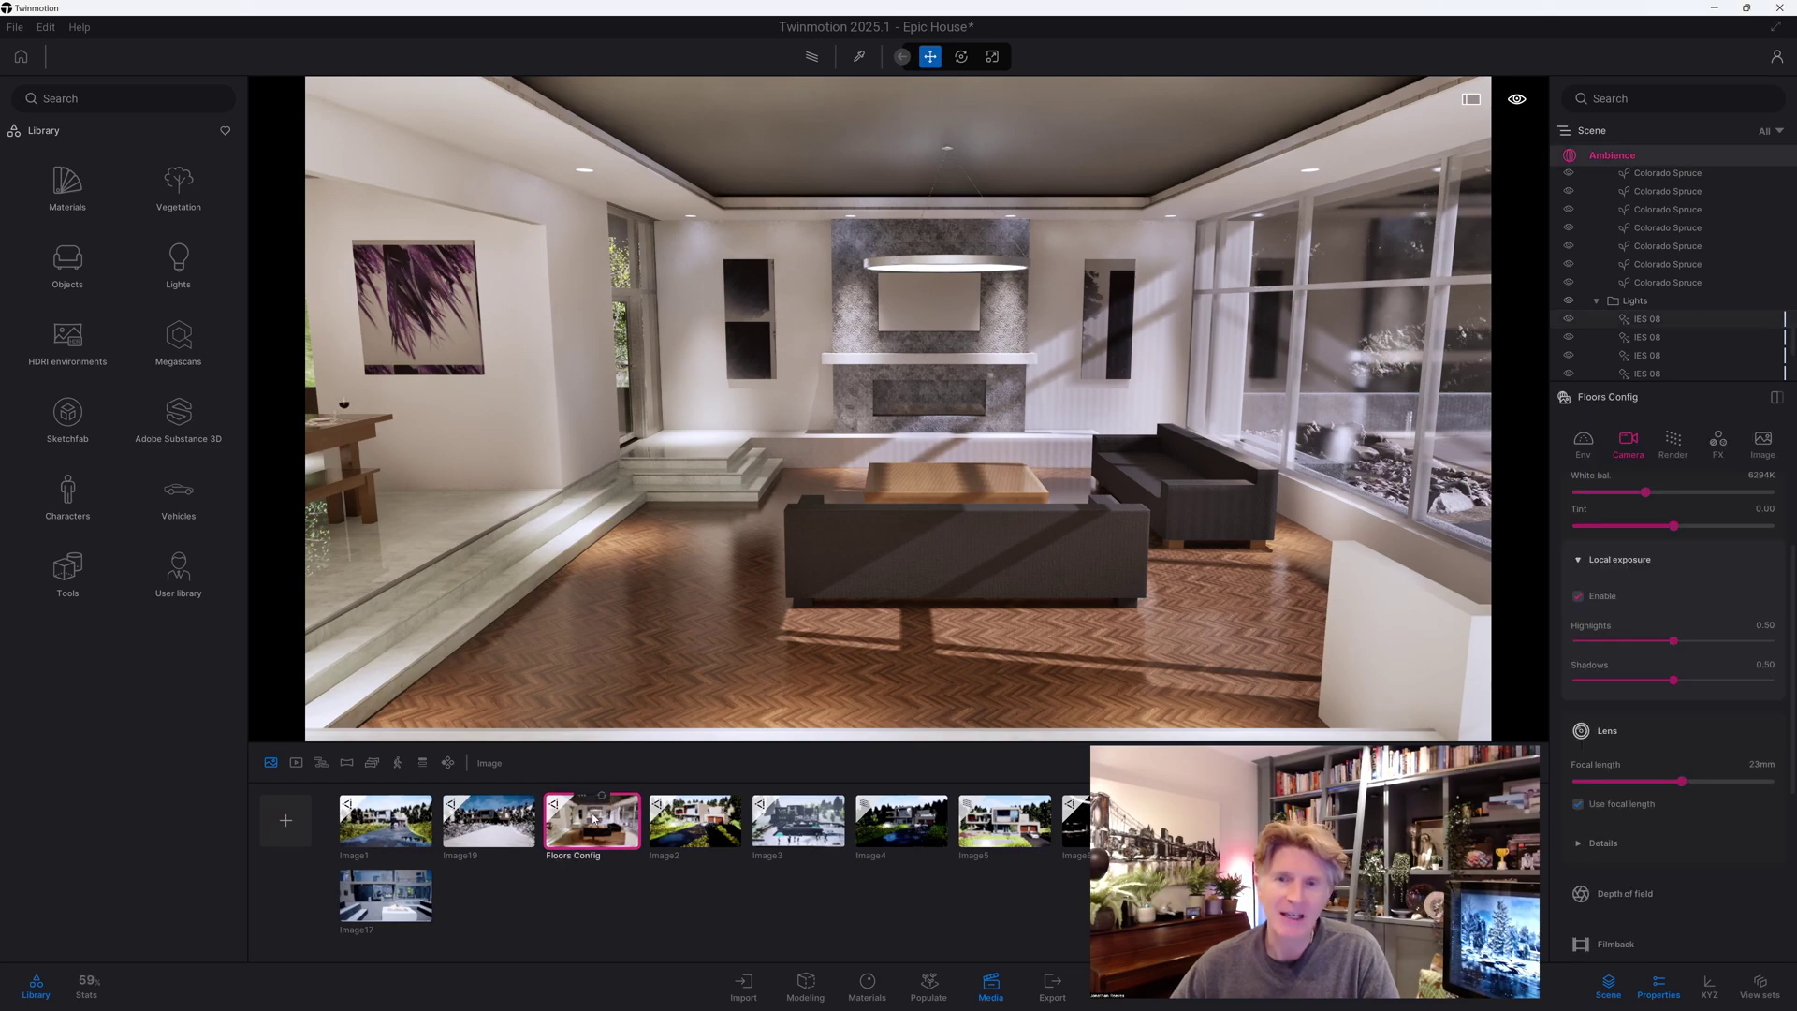
Reopen Configuration0 and preview Floor 2, Floor 3 and State3 through the trigger list in the viewport
left_click(449, 763)
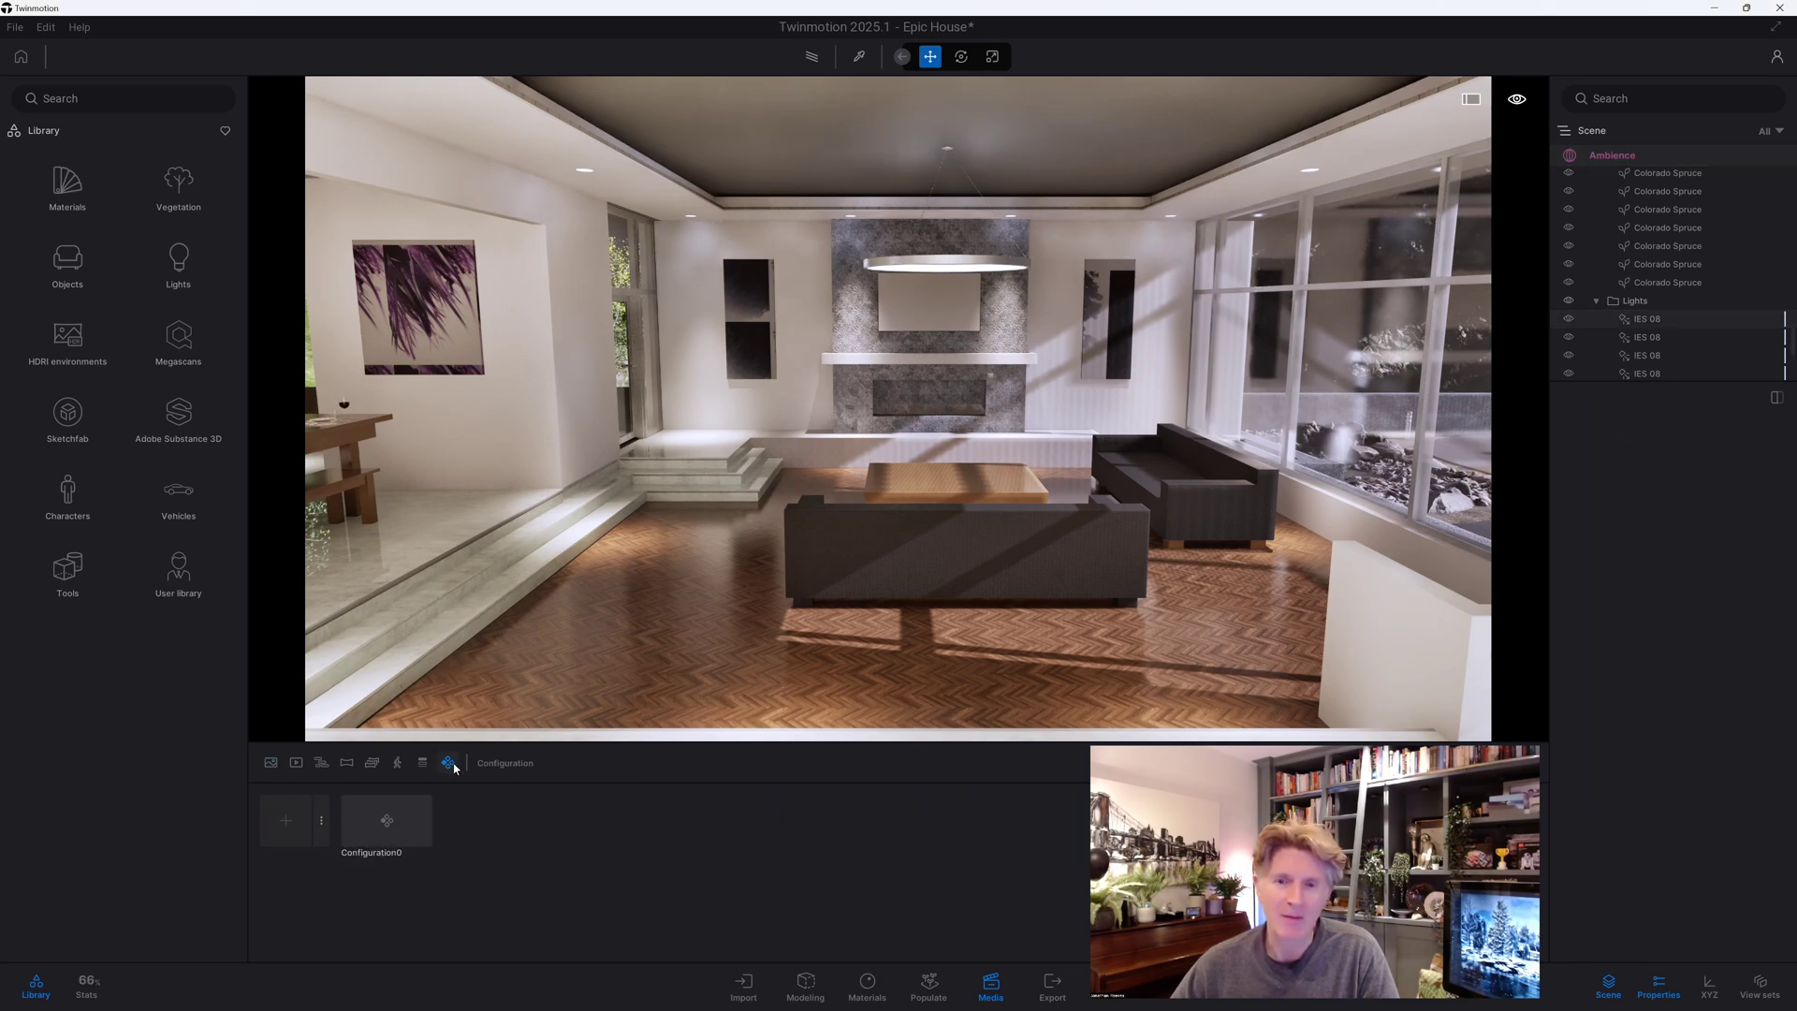
left_click(387, 822)
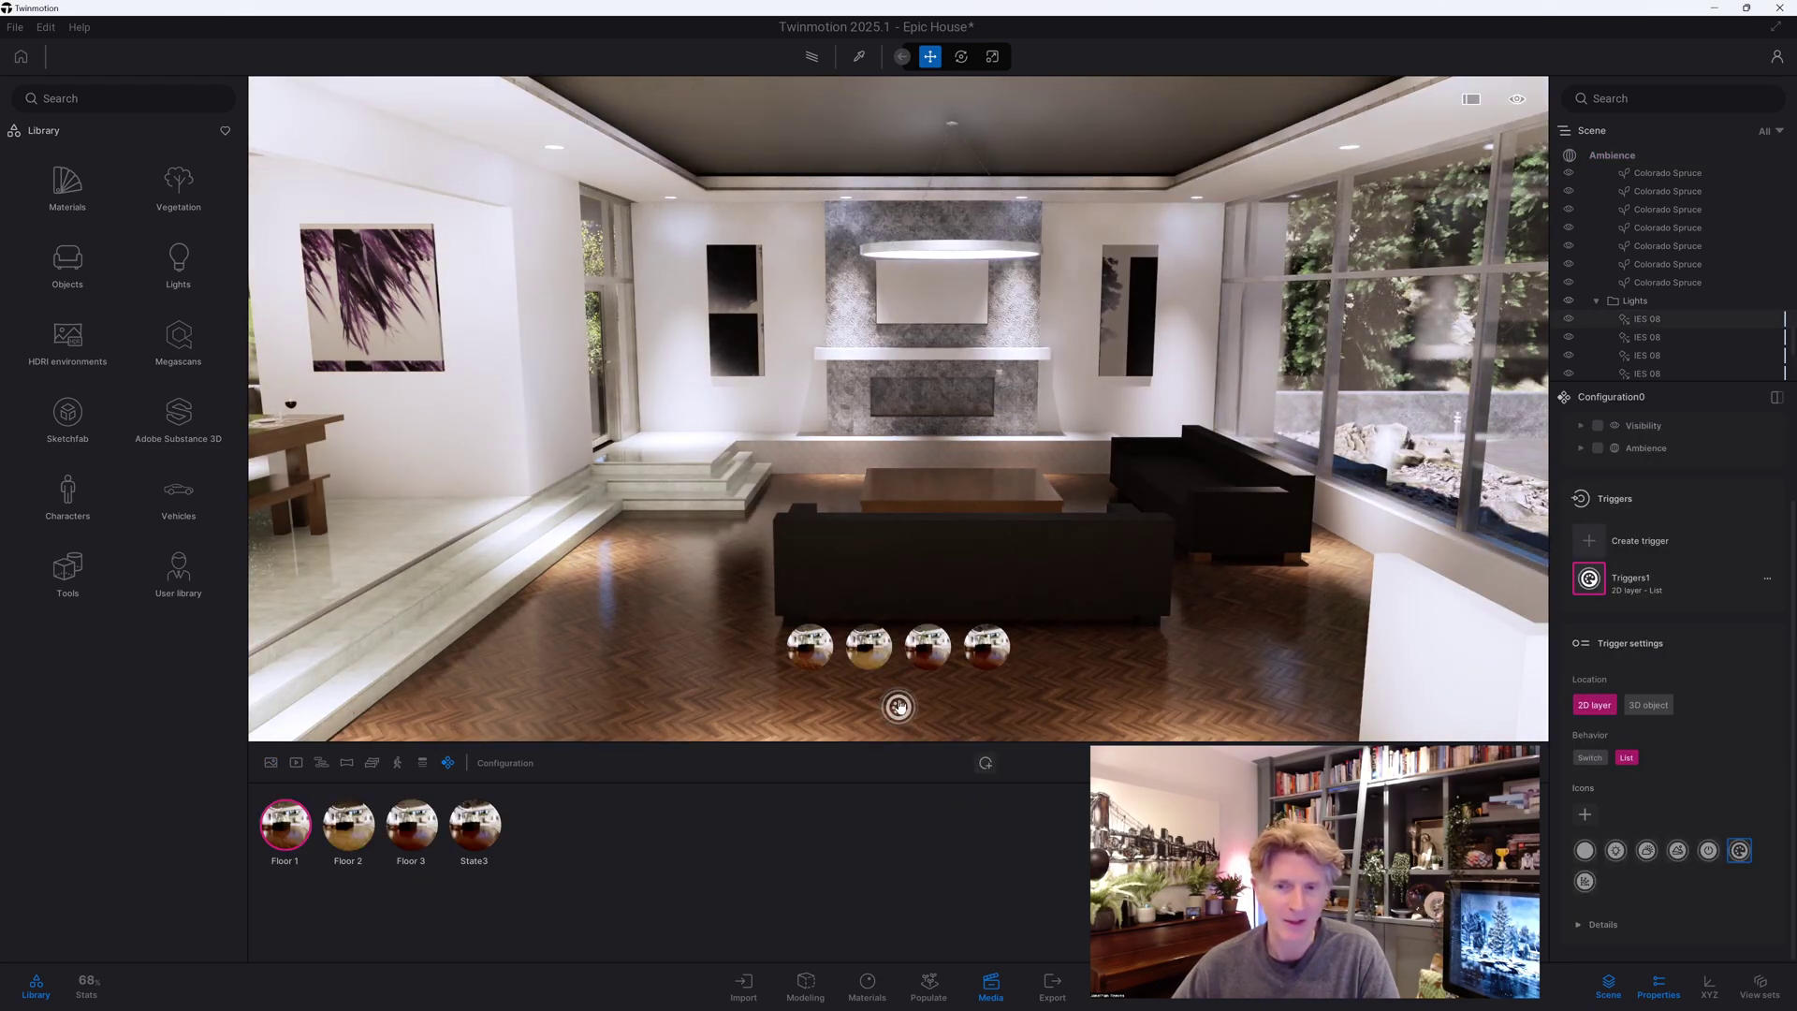
left_click(861, 650)
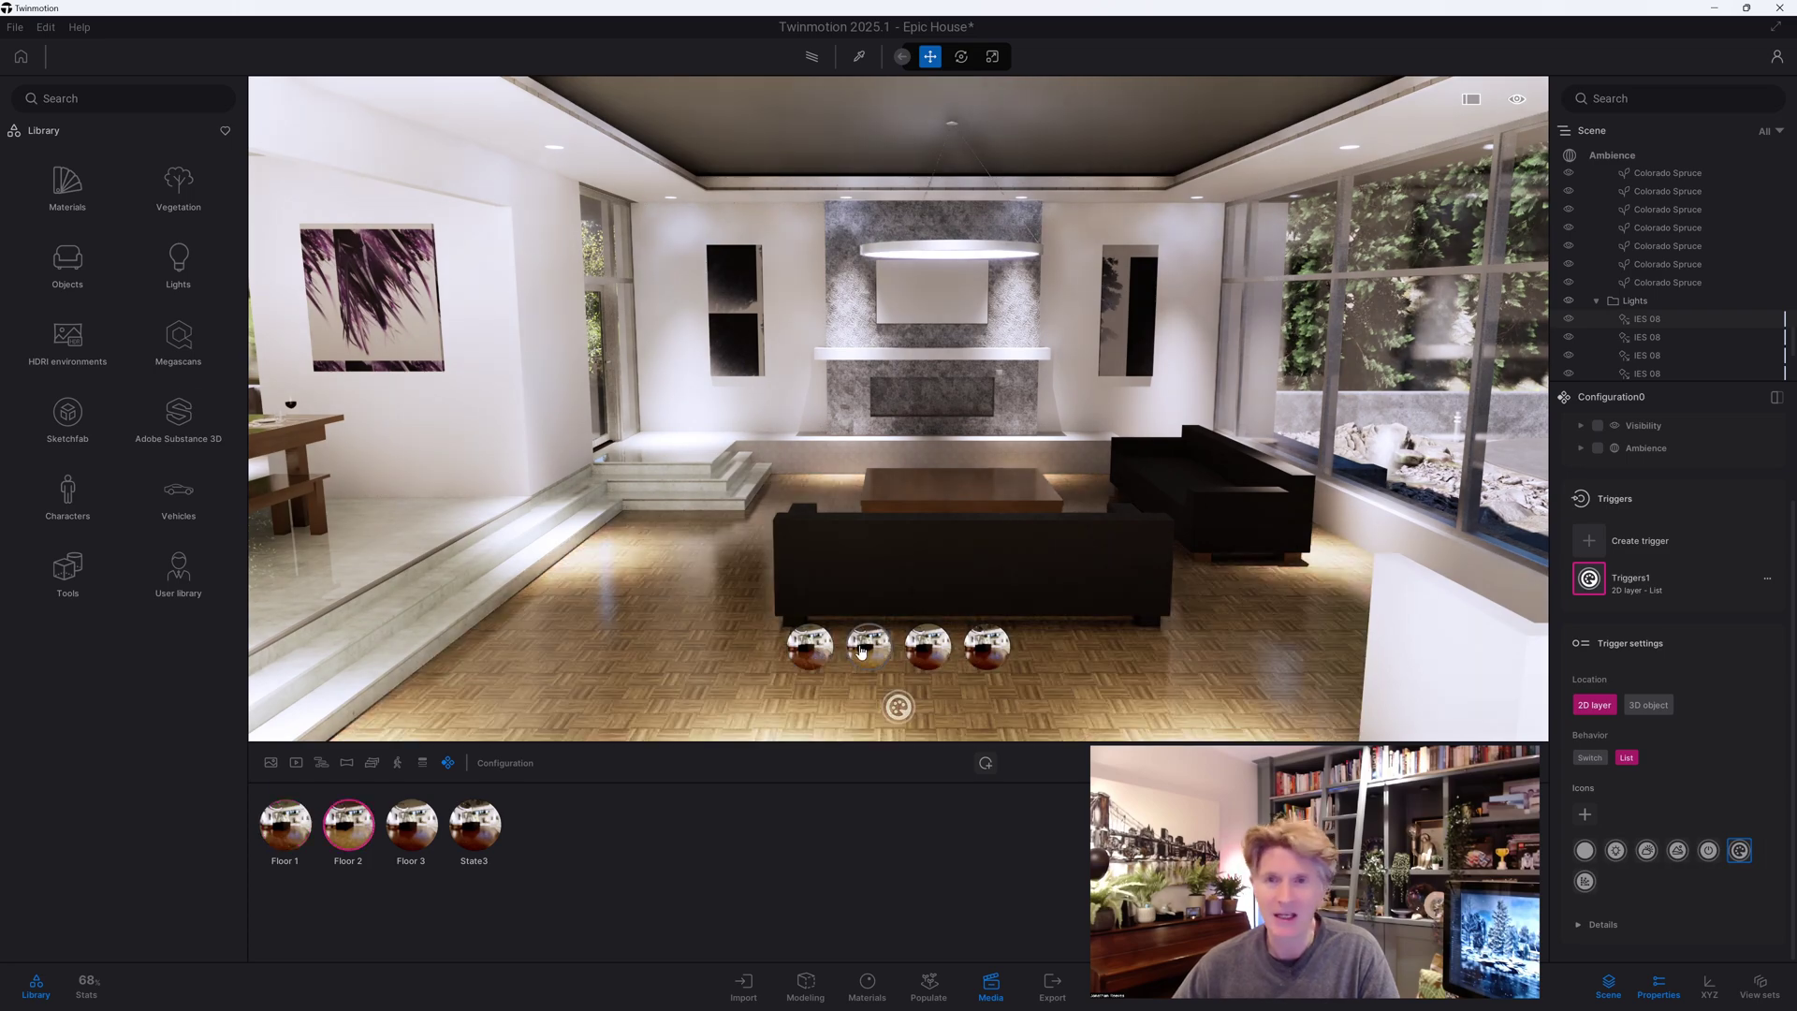
left_click(921, 646)
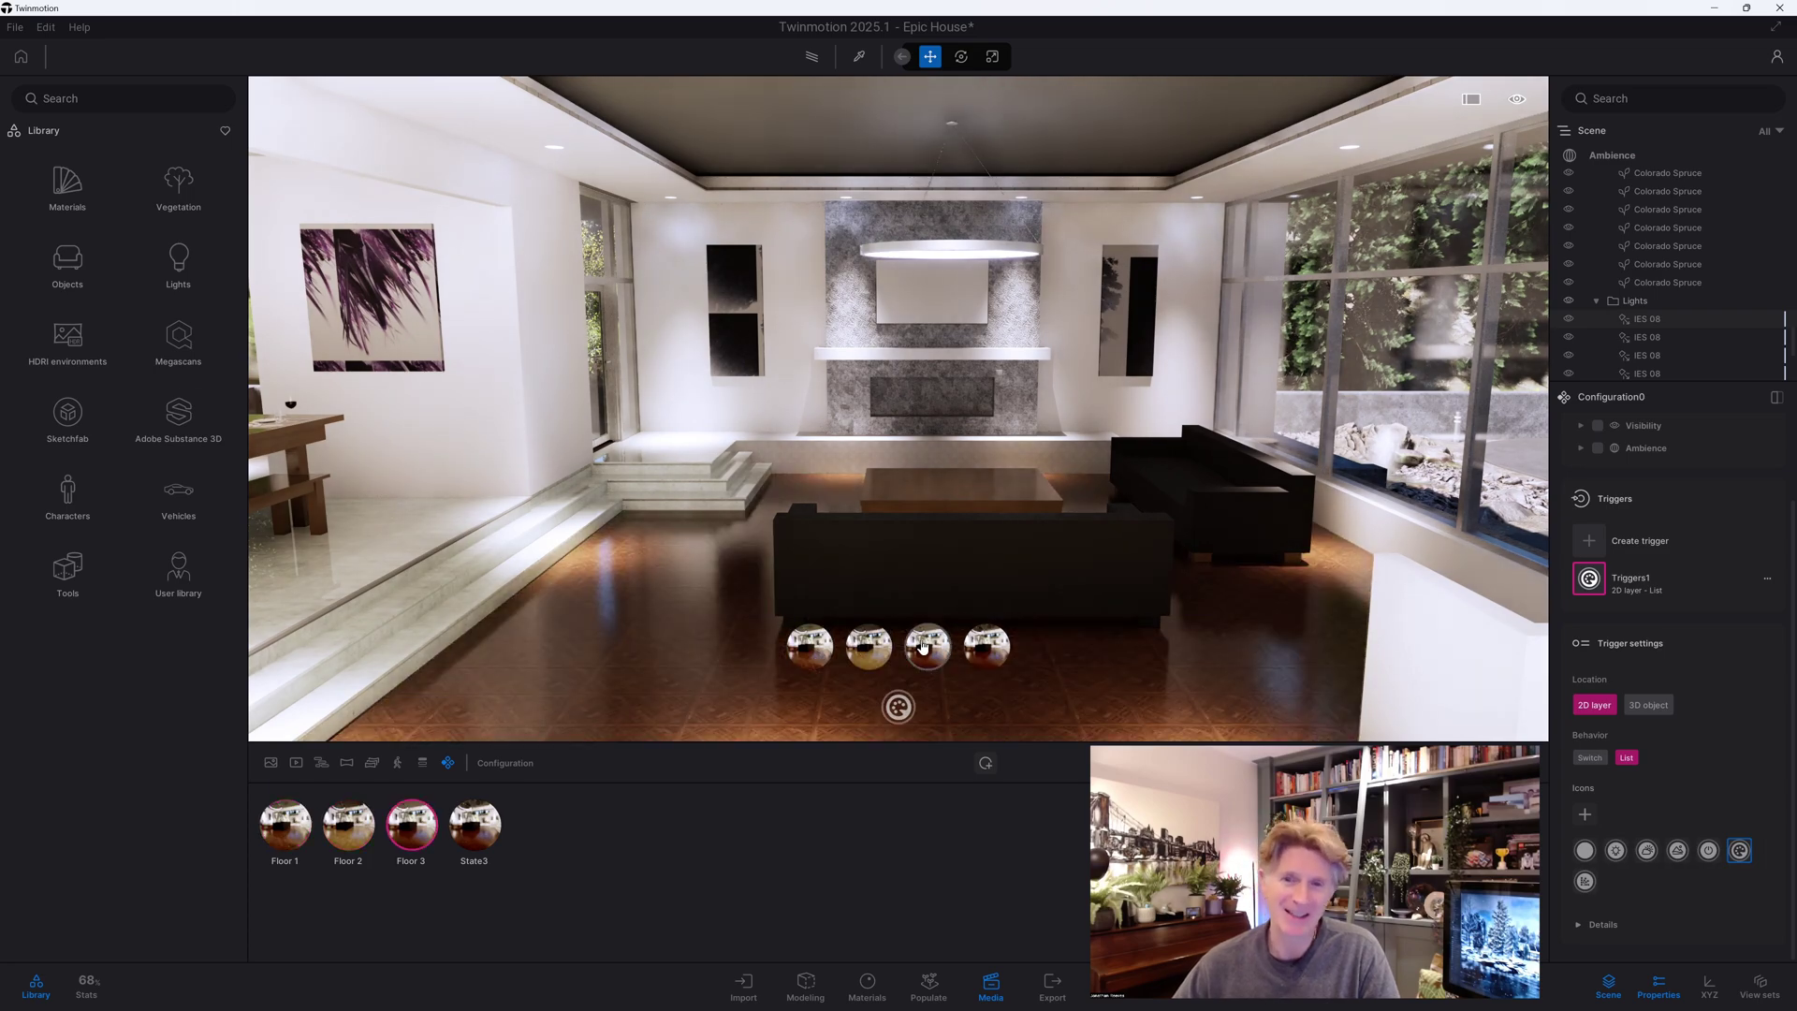
left_click(986, 648)
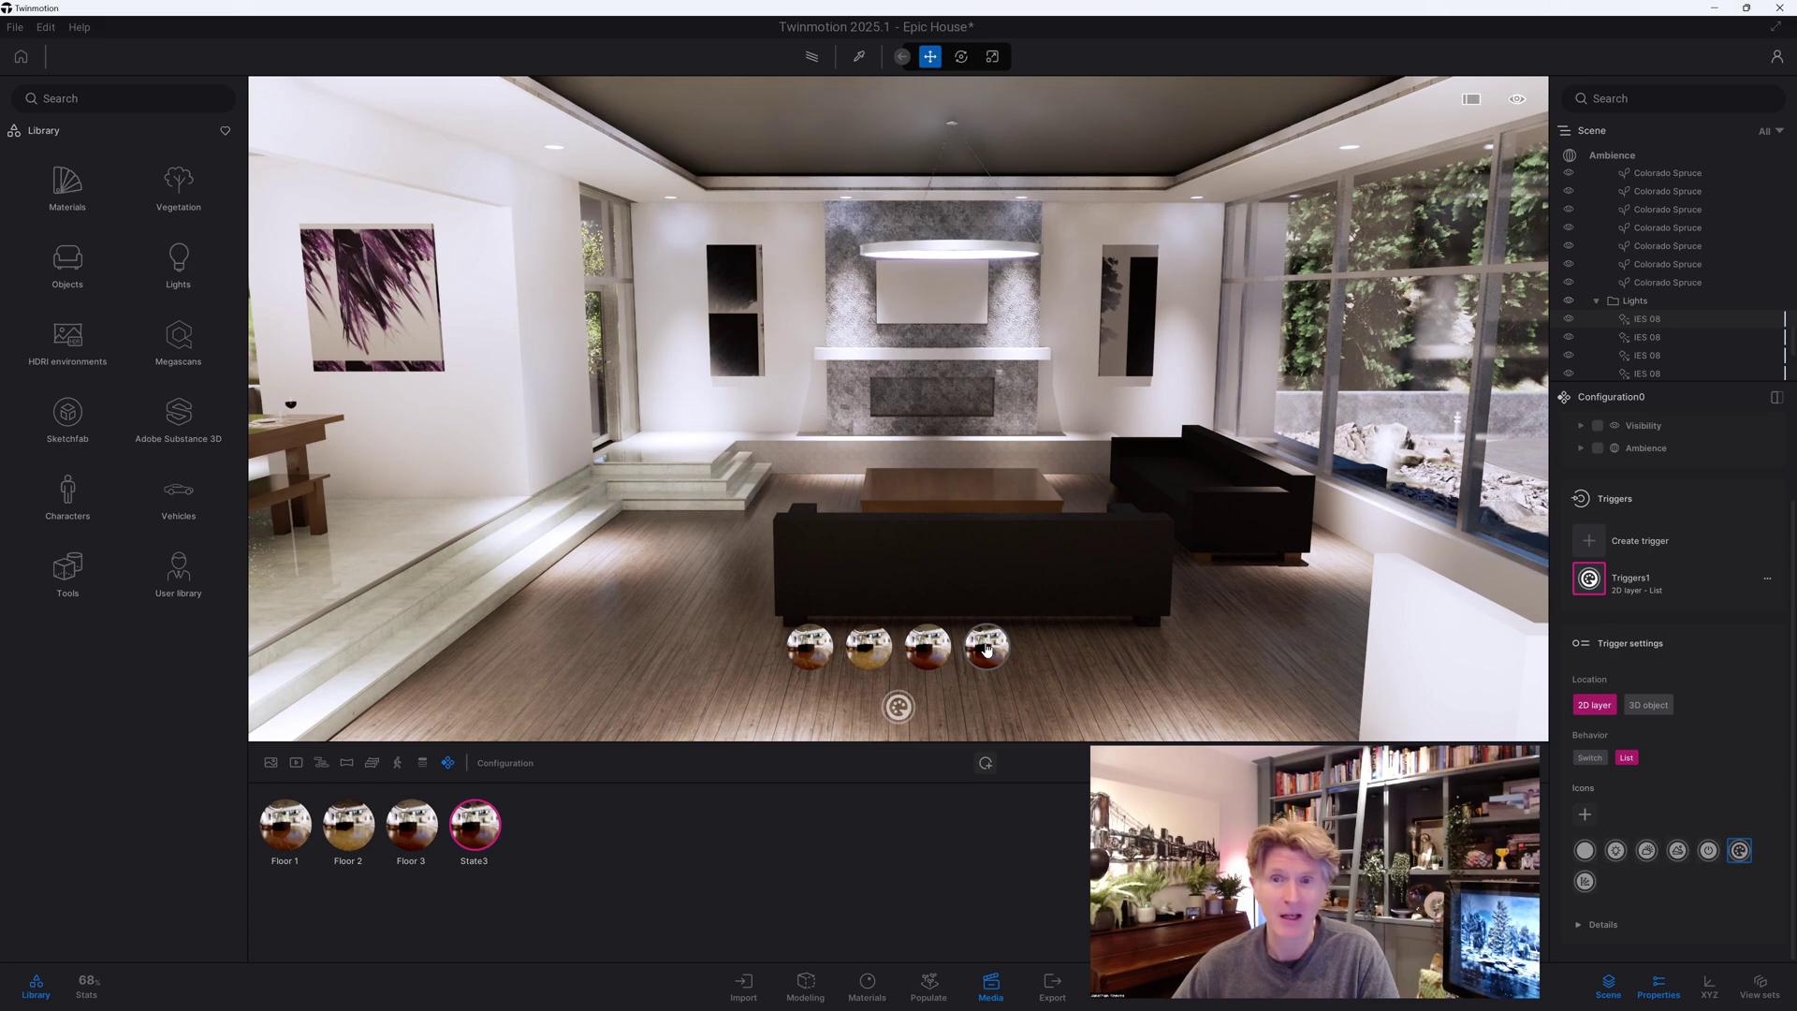
Create a new Material switch configuration for the living room's fireplace wall
scroll(1039, 603, "up", 3)
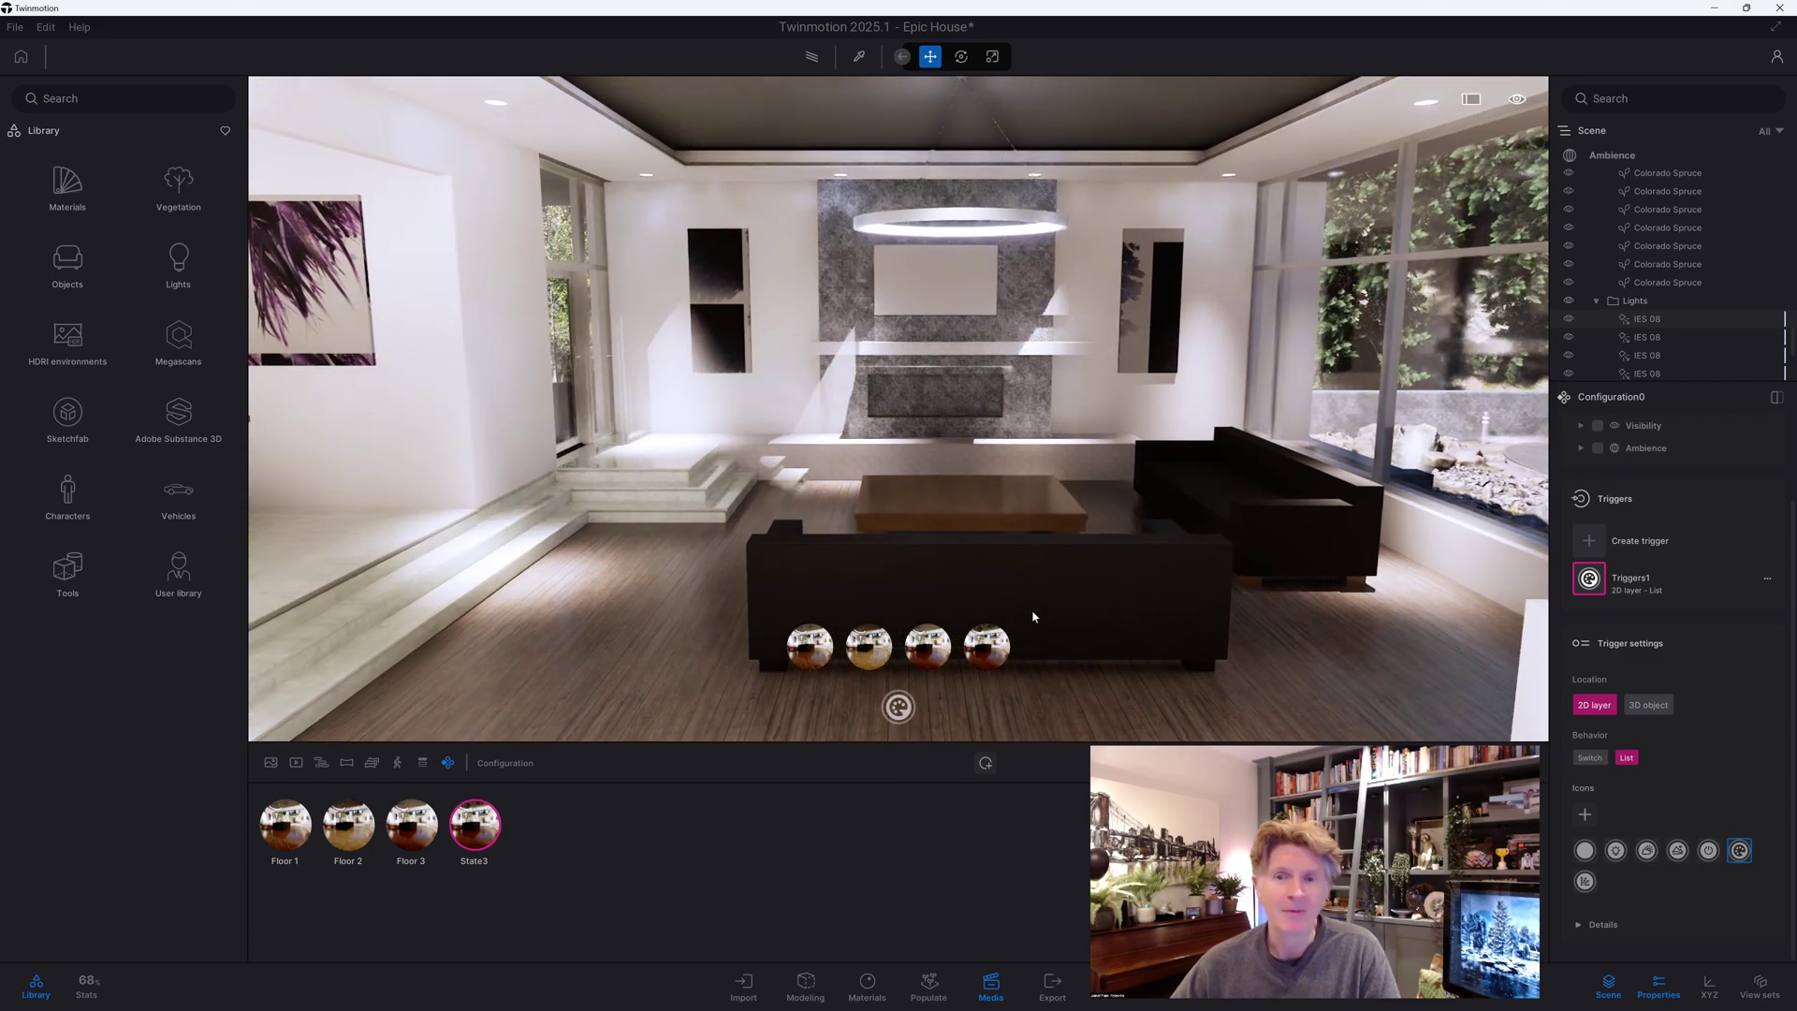
scroll(1031, 617, "up", 3)
right_click_drag(1028, 623, 1034, 547)
scroll(1030, 622, "up", 5)
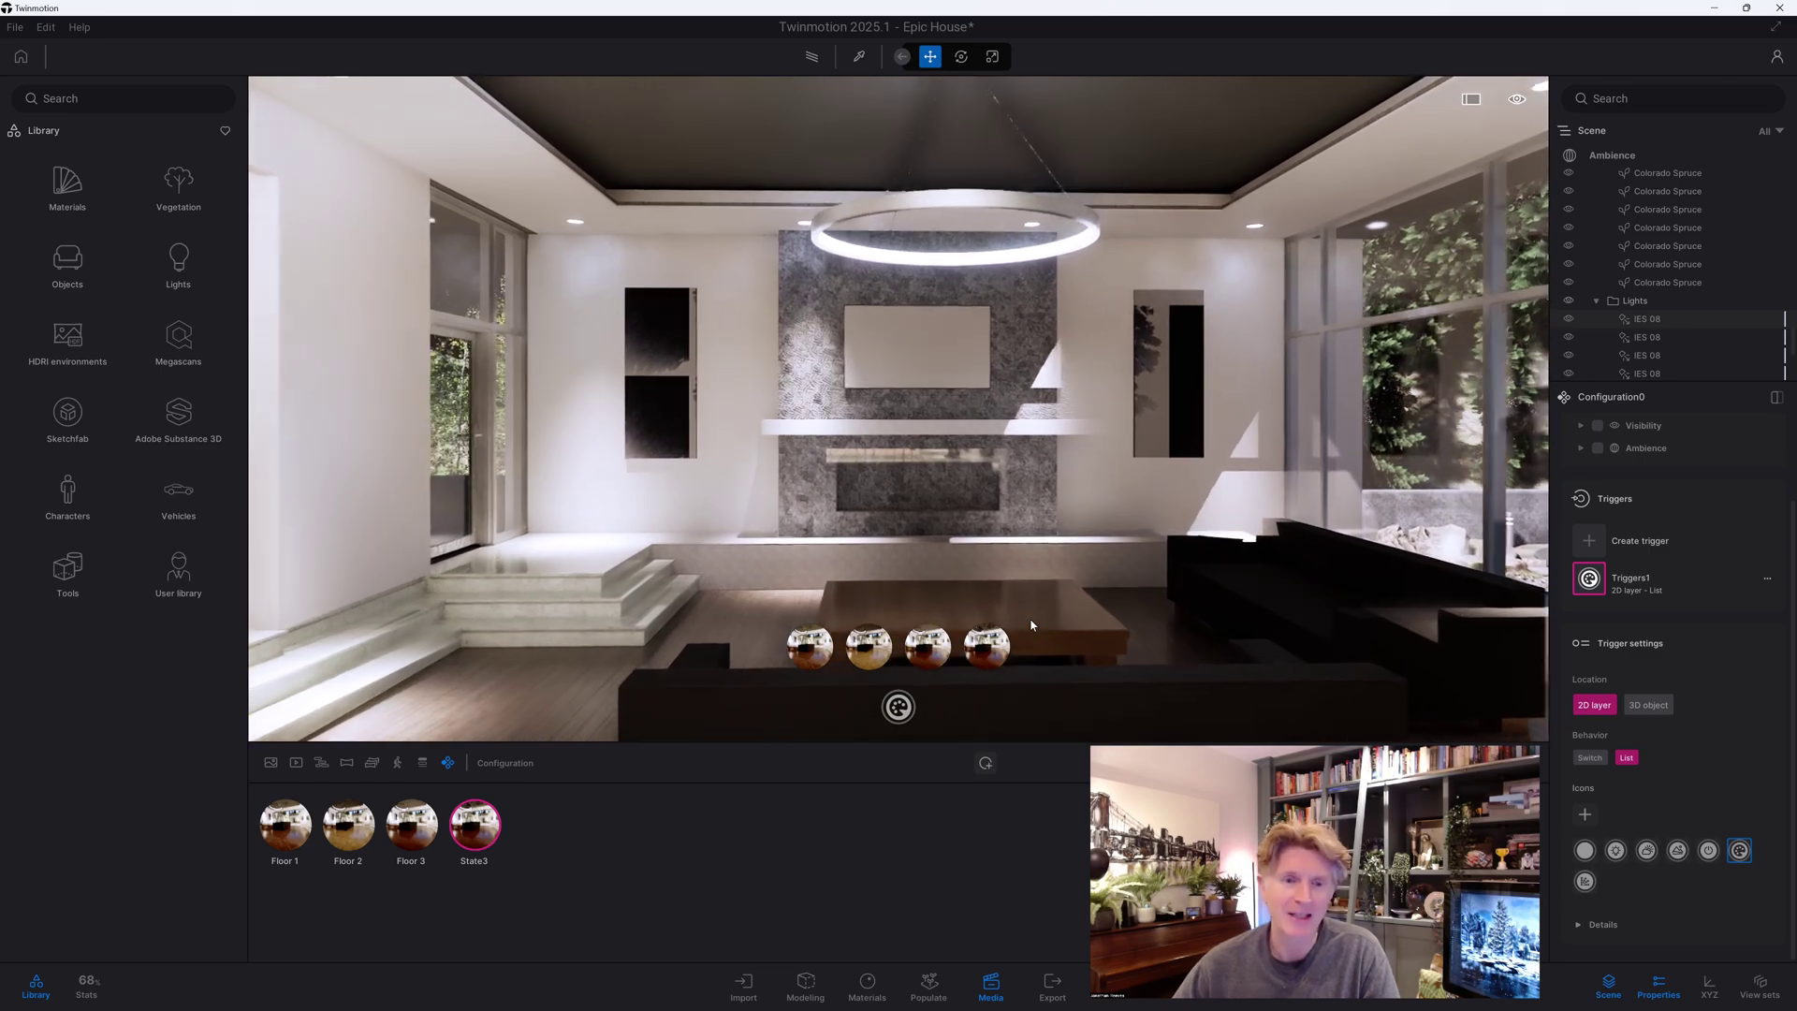
scroll(1030, 621, "up", 4)
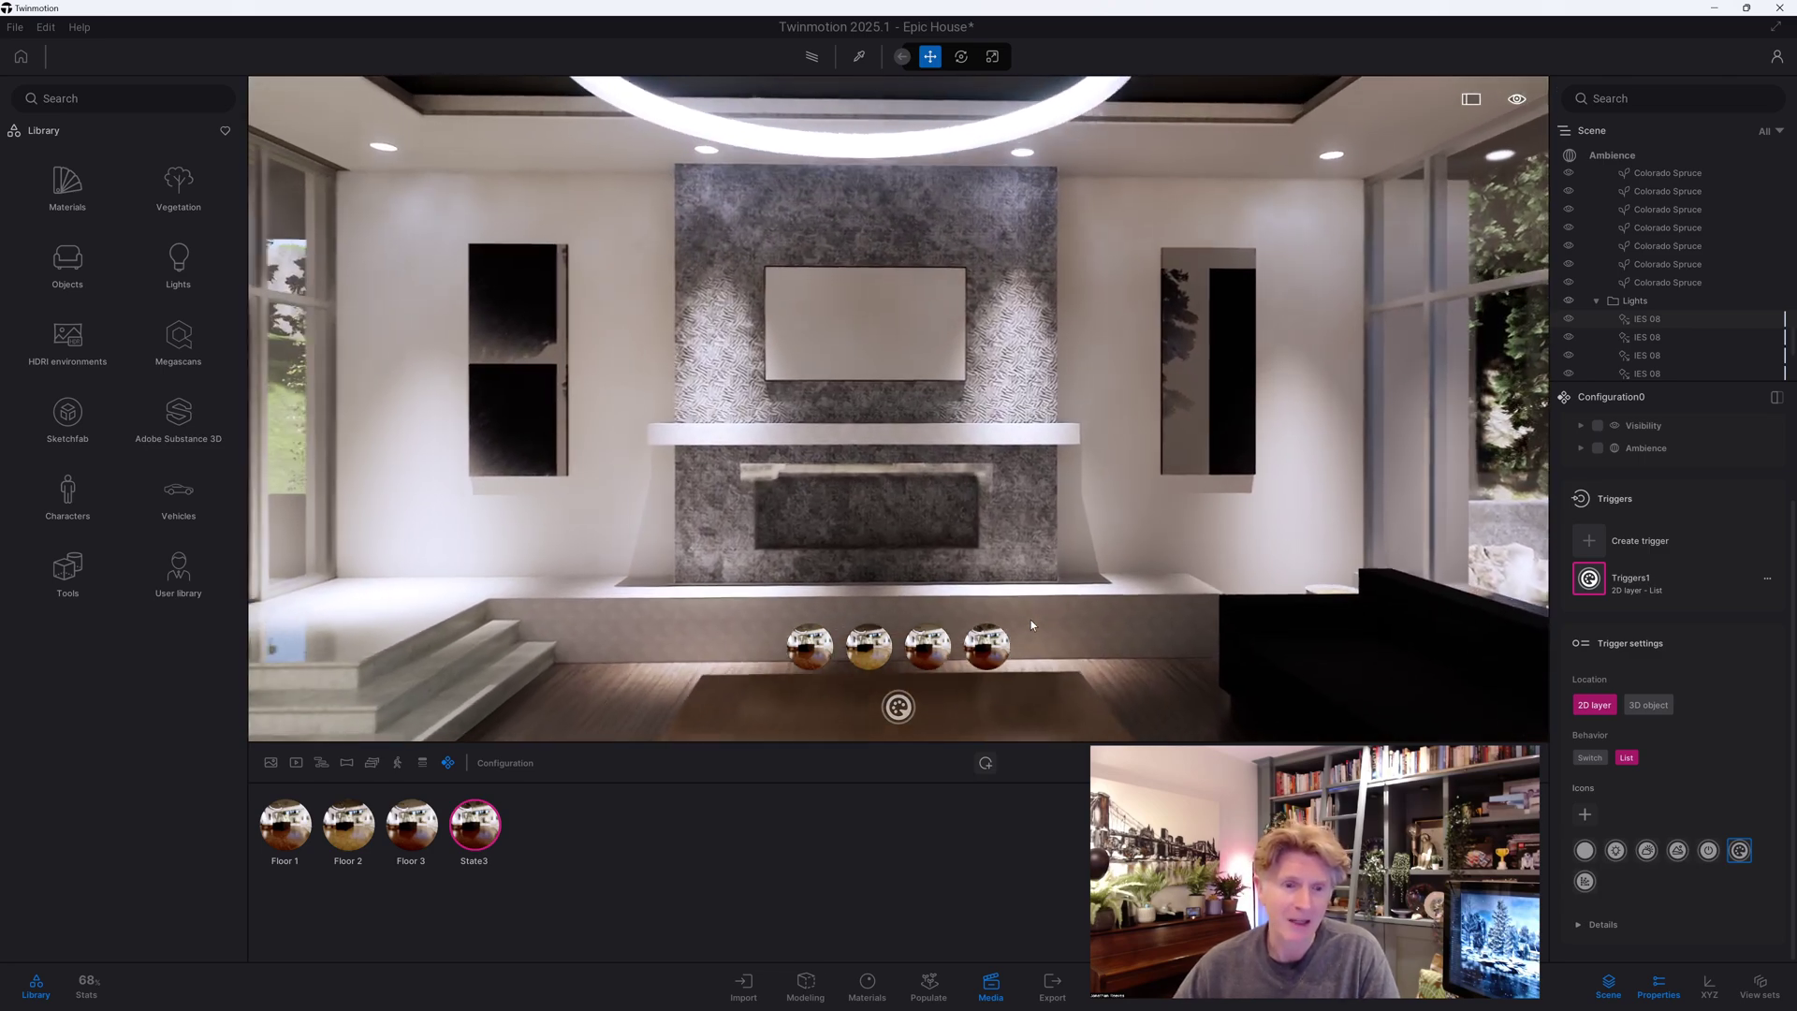
left_click(446, 764)
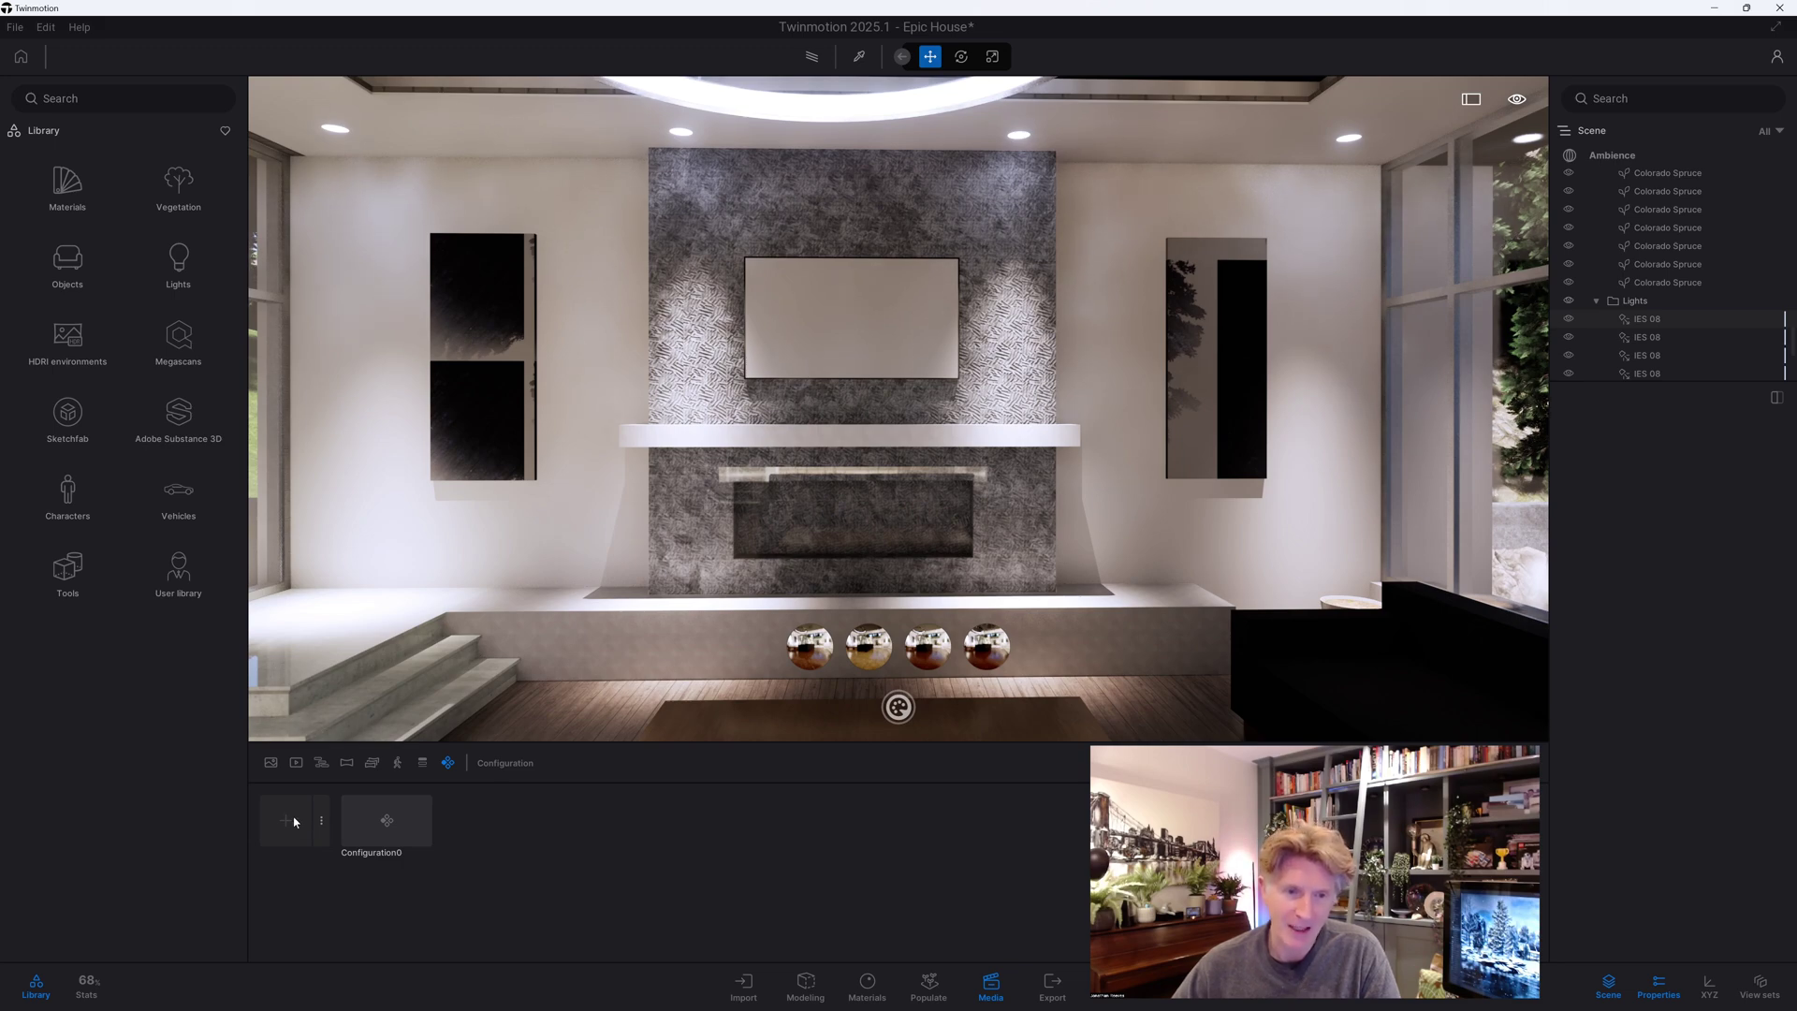
left_click(323, 823)
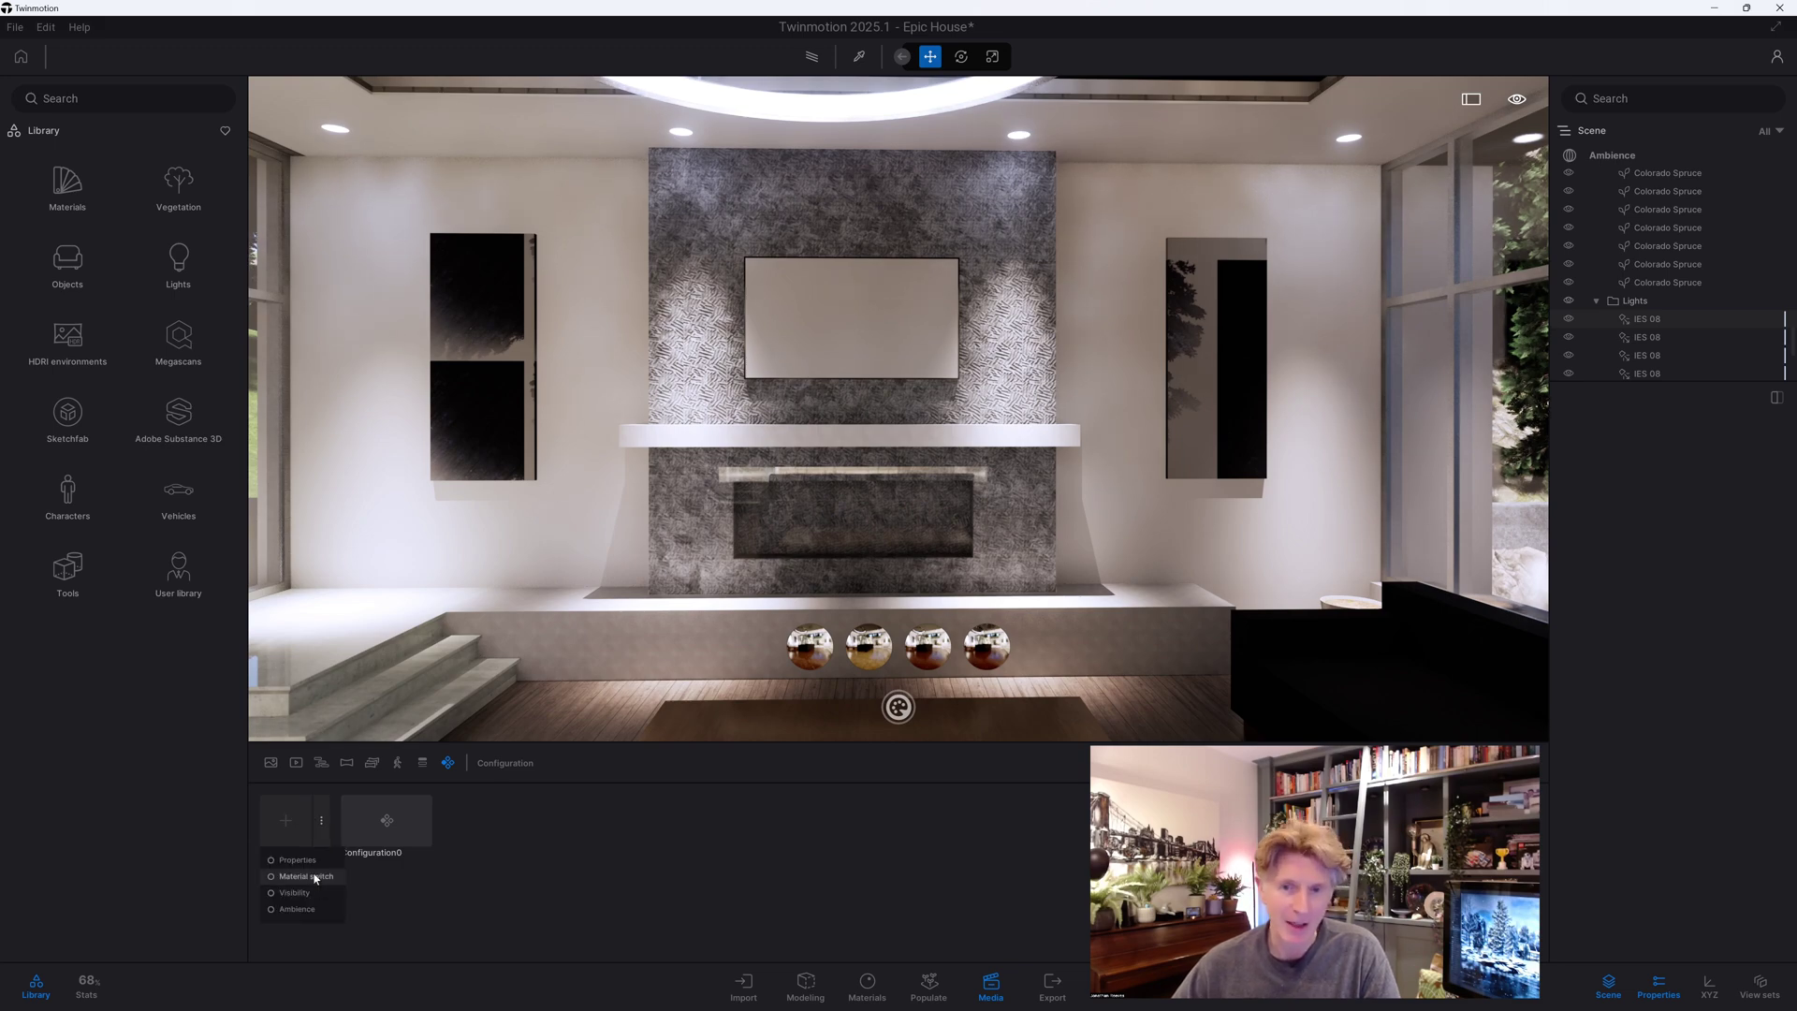
left_click(315, 878)
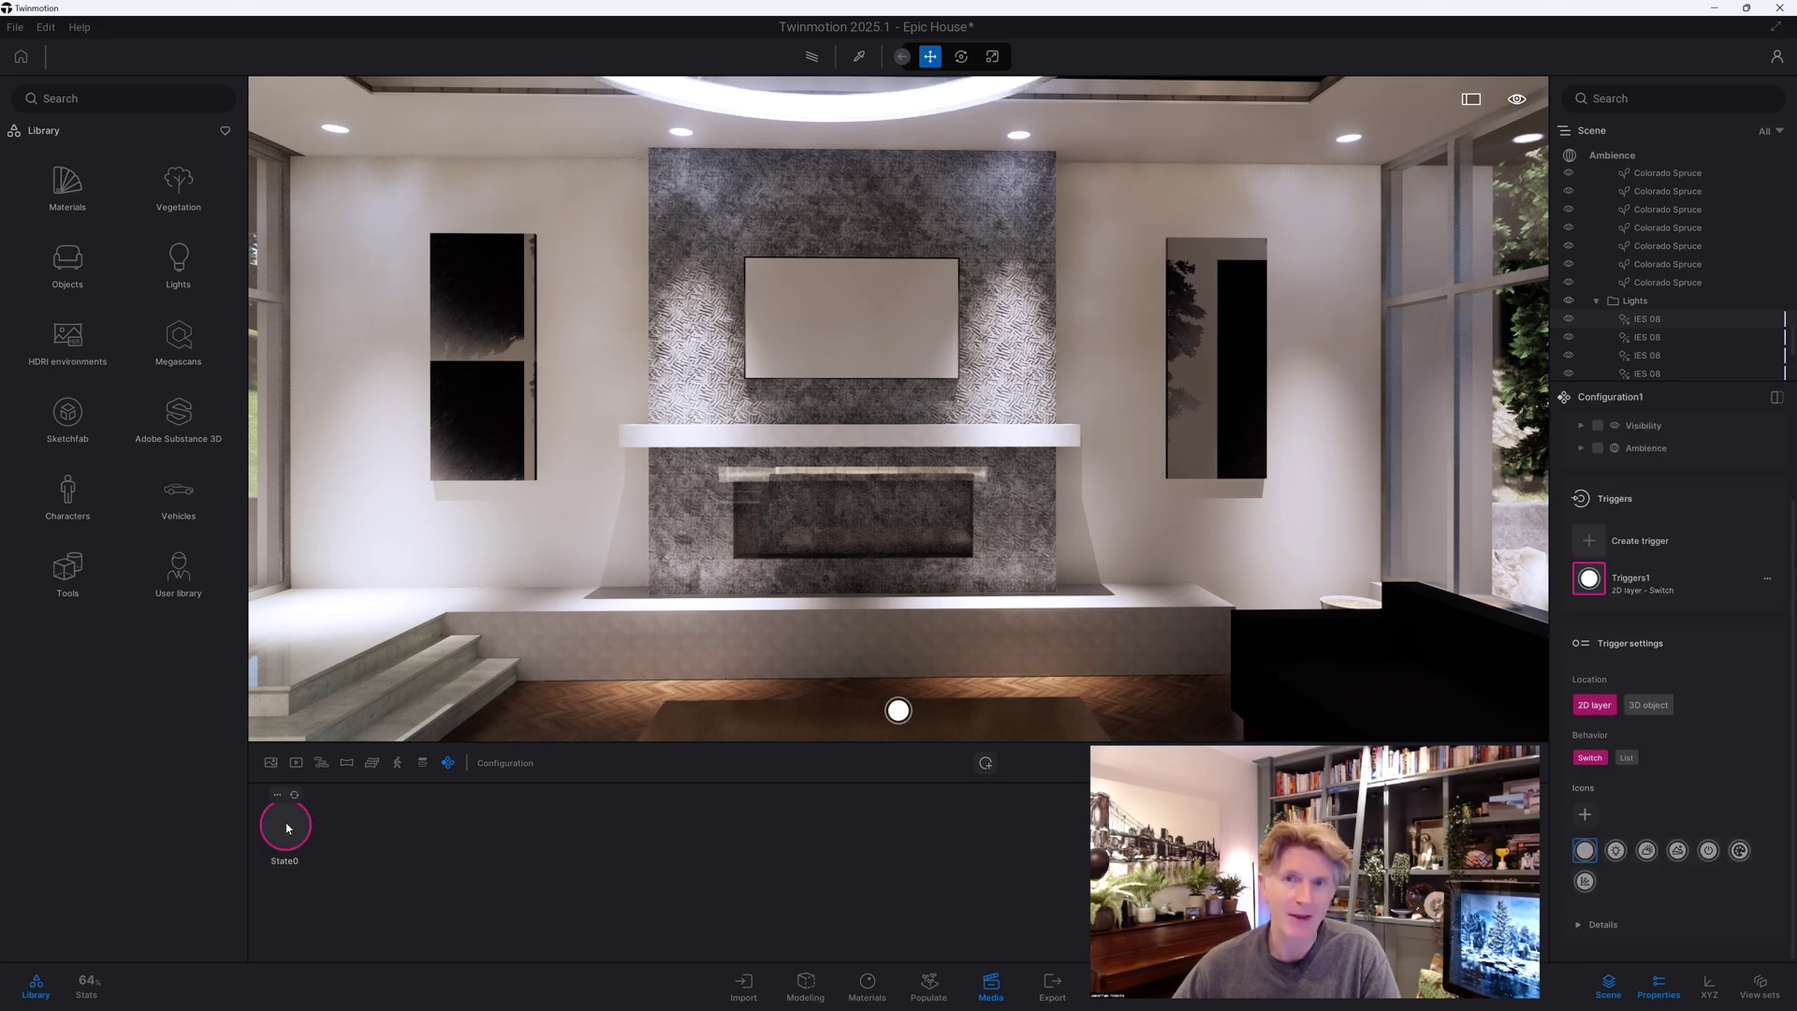
Apply Stacked stone 07 to the fireplace wall with World space triplanar mapping and a scale of 3.33
right_click_drag(875, 591, 840, 563)
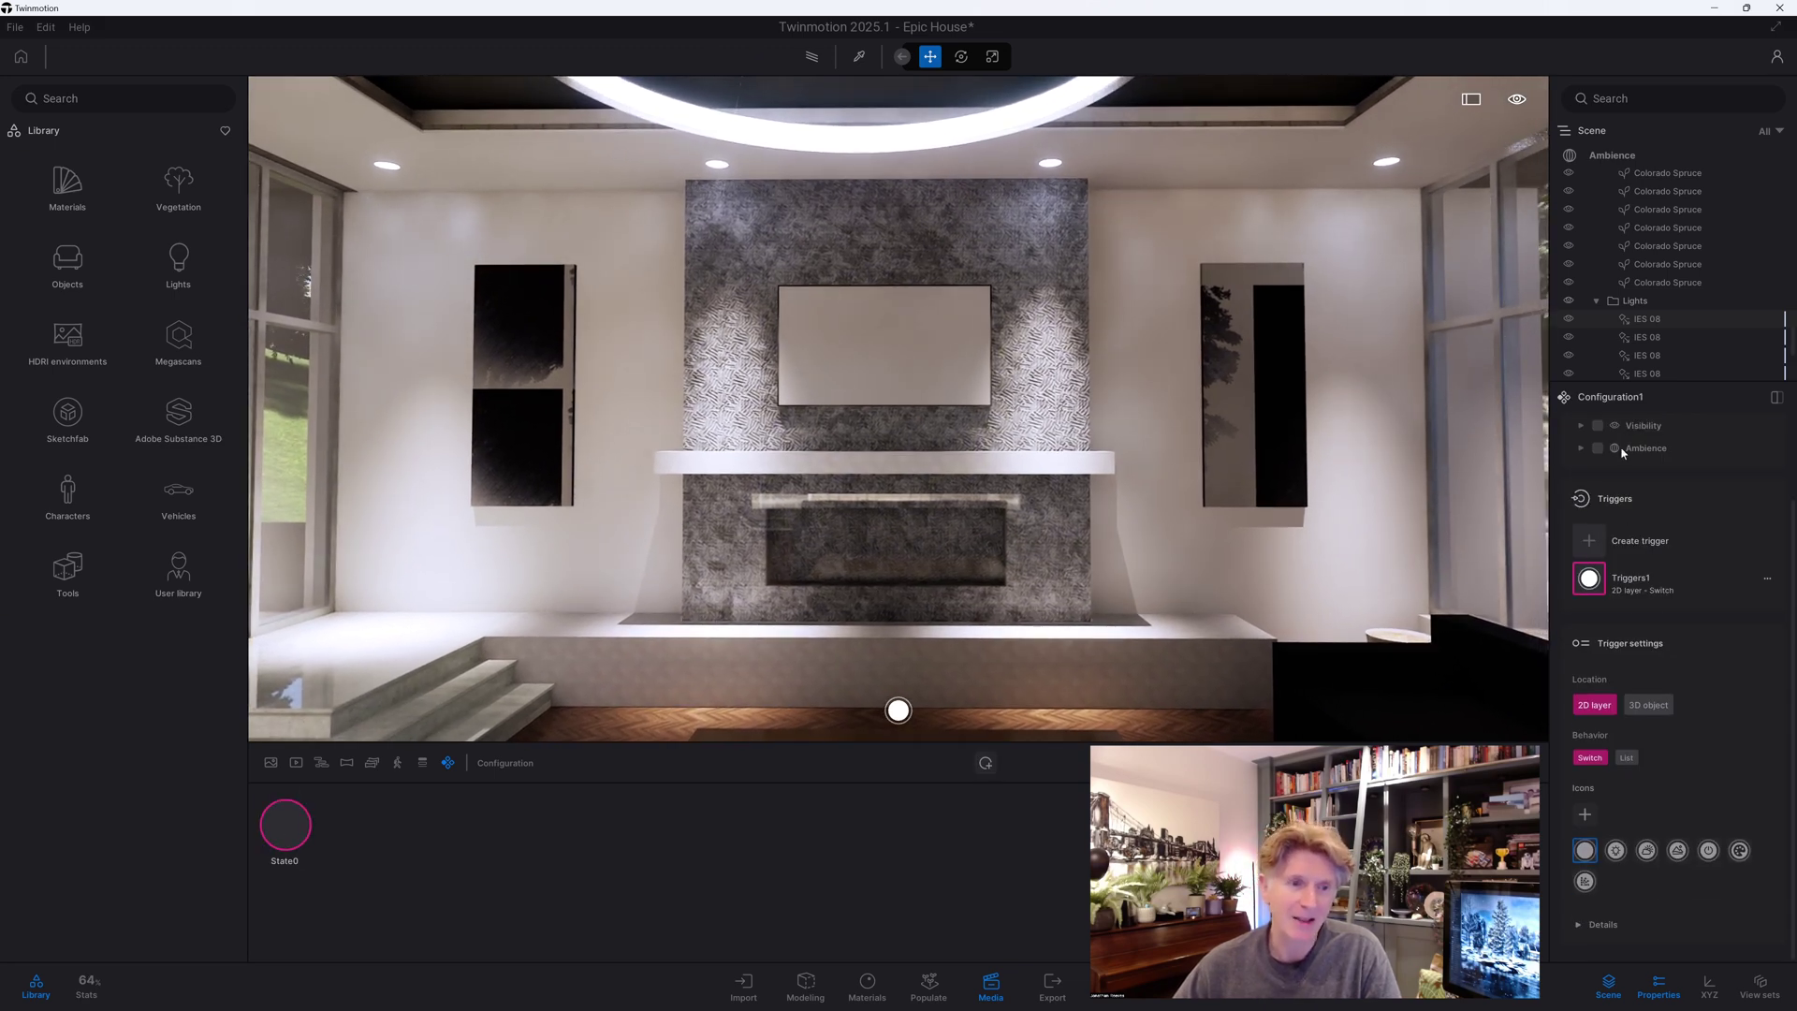
left_click(71, 186)
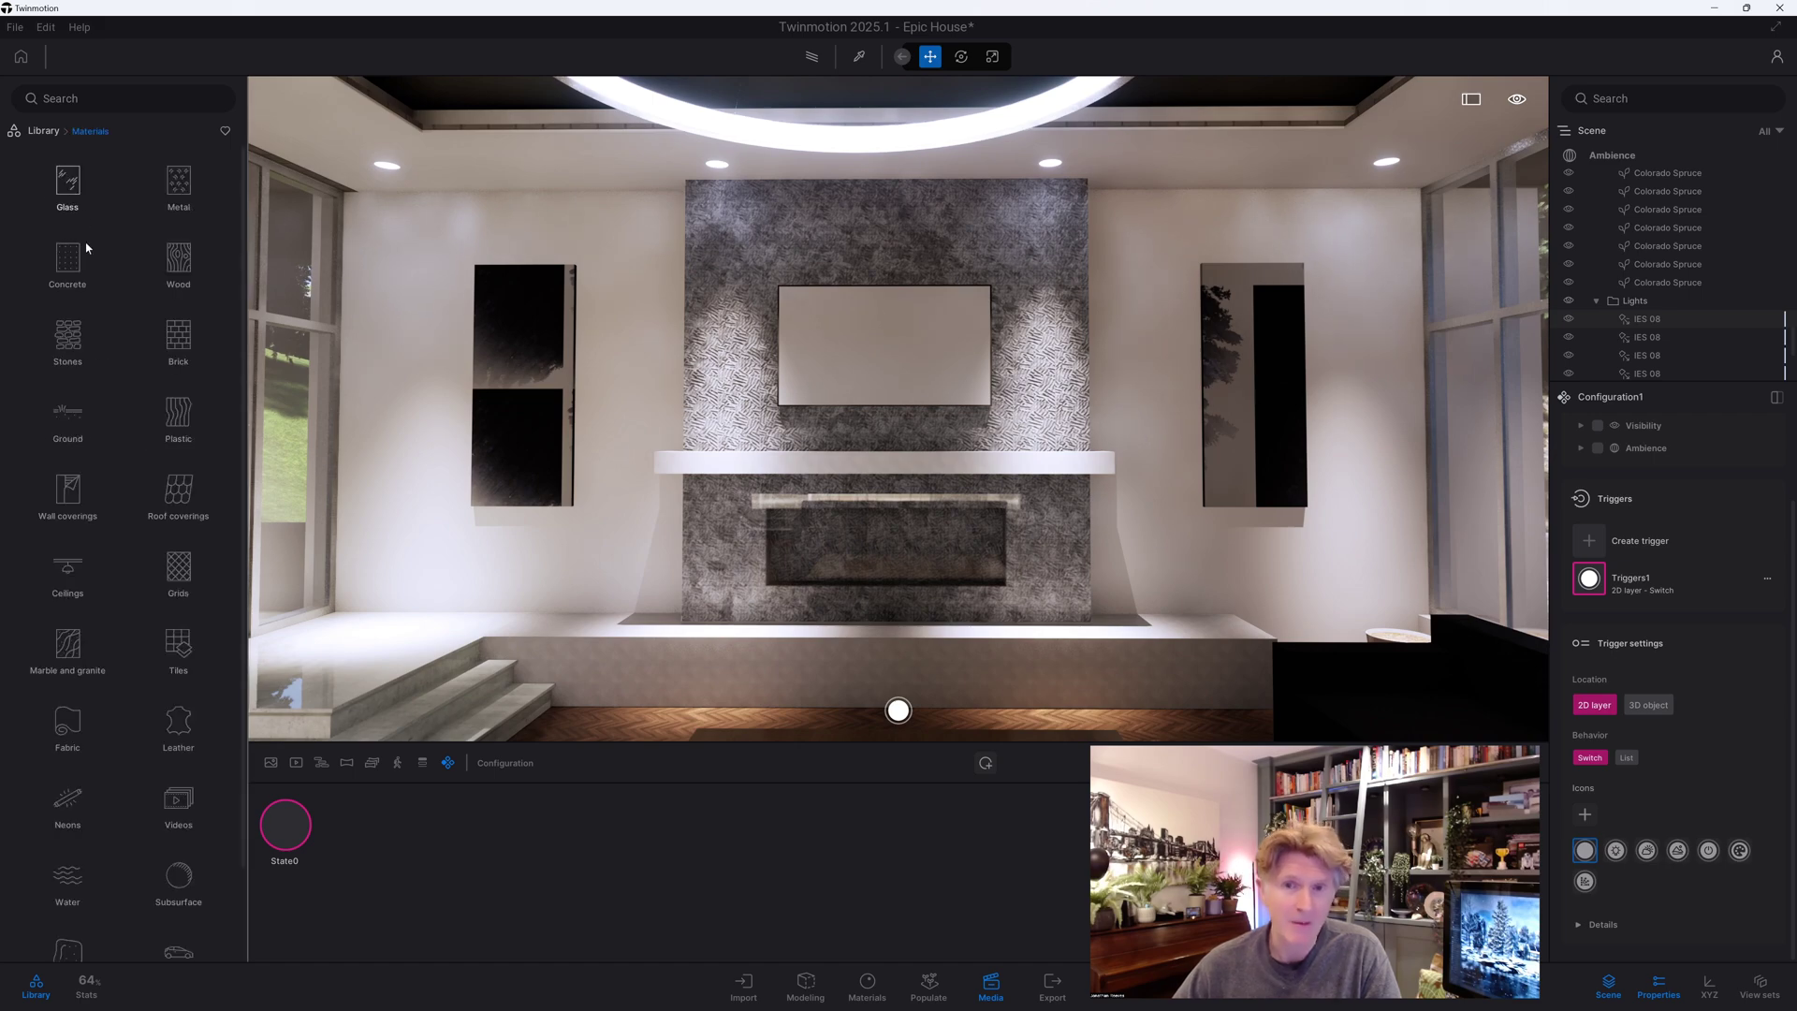
left_click(68, 335)
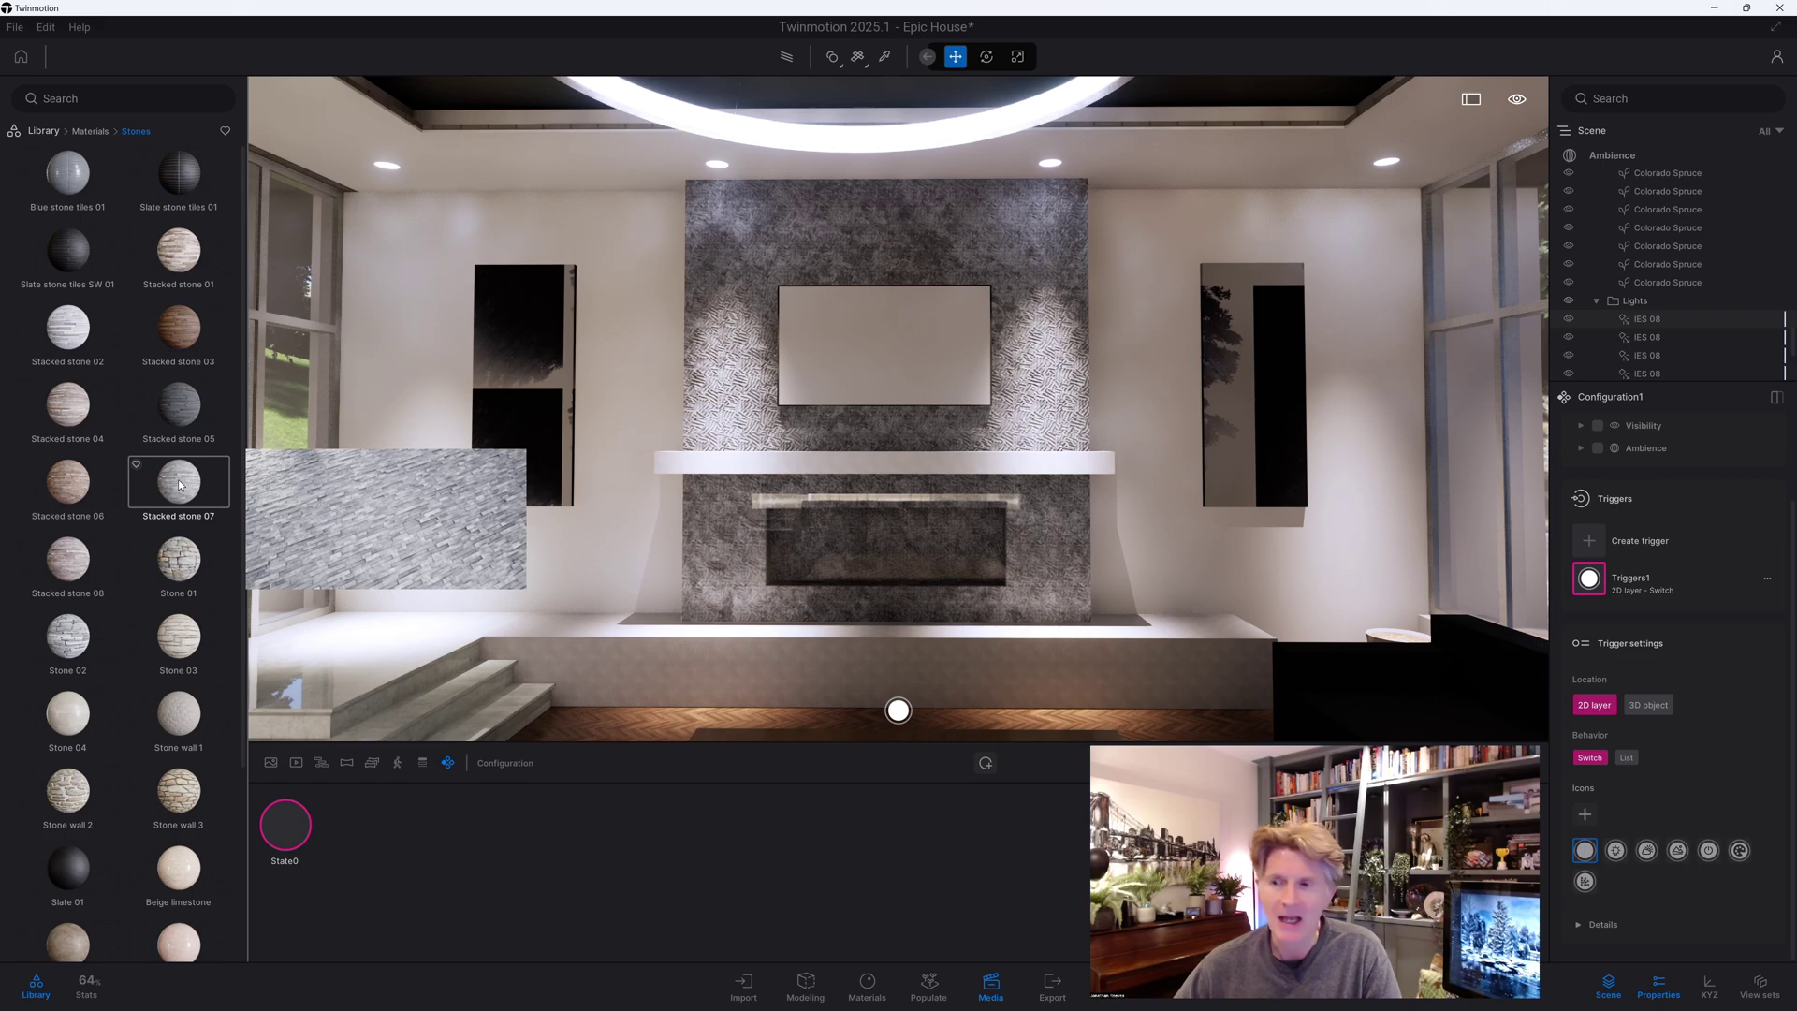
left_click_drag(178, 482, 762, 426)
left_click_drag(1673, 802, 1769, 802)
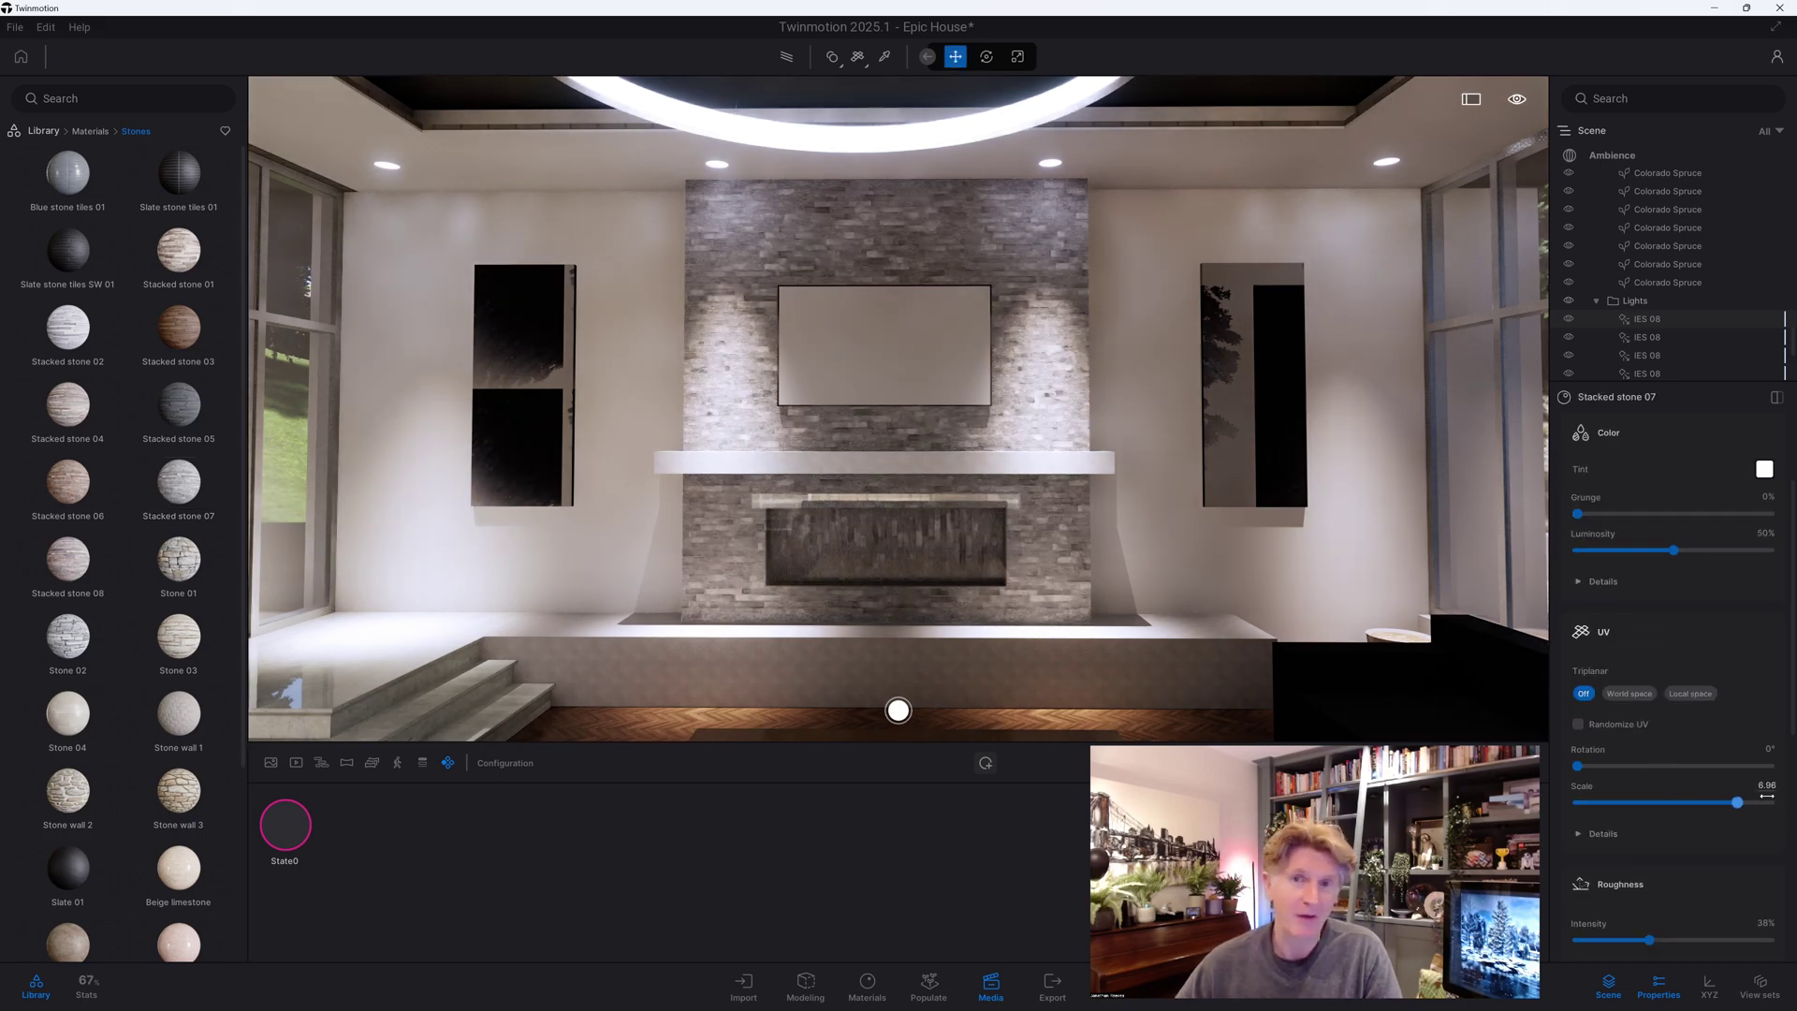
left_click(1631, 693)
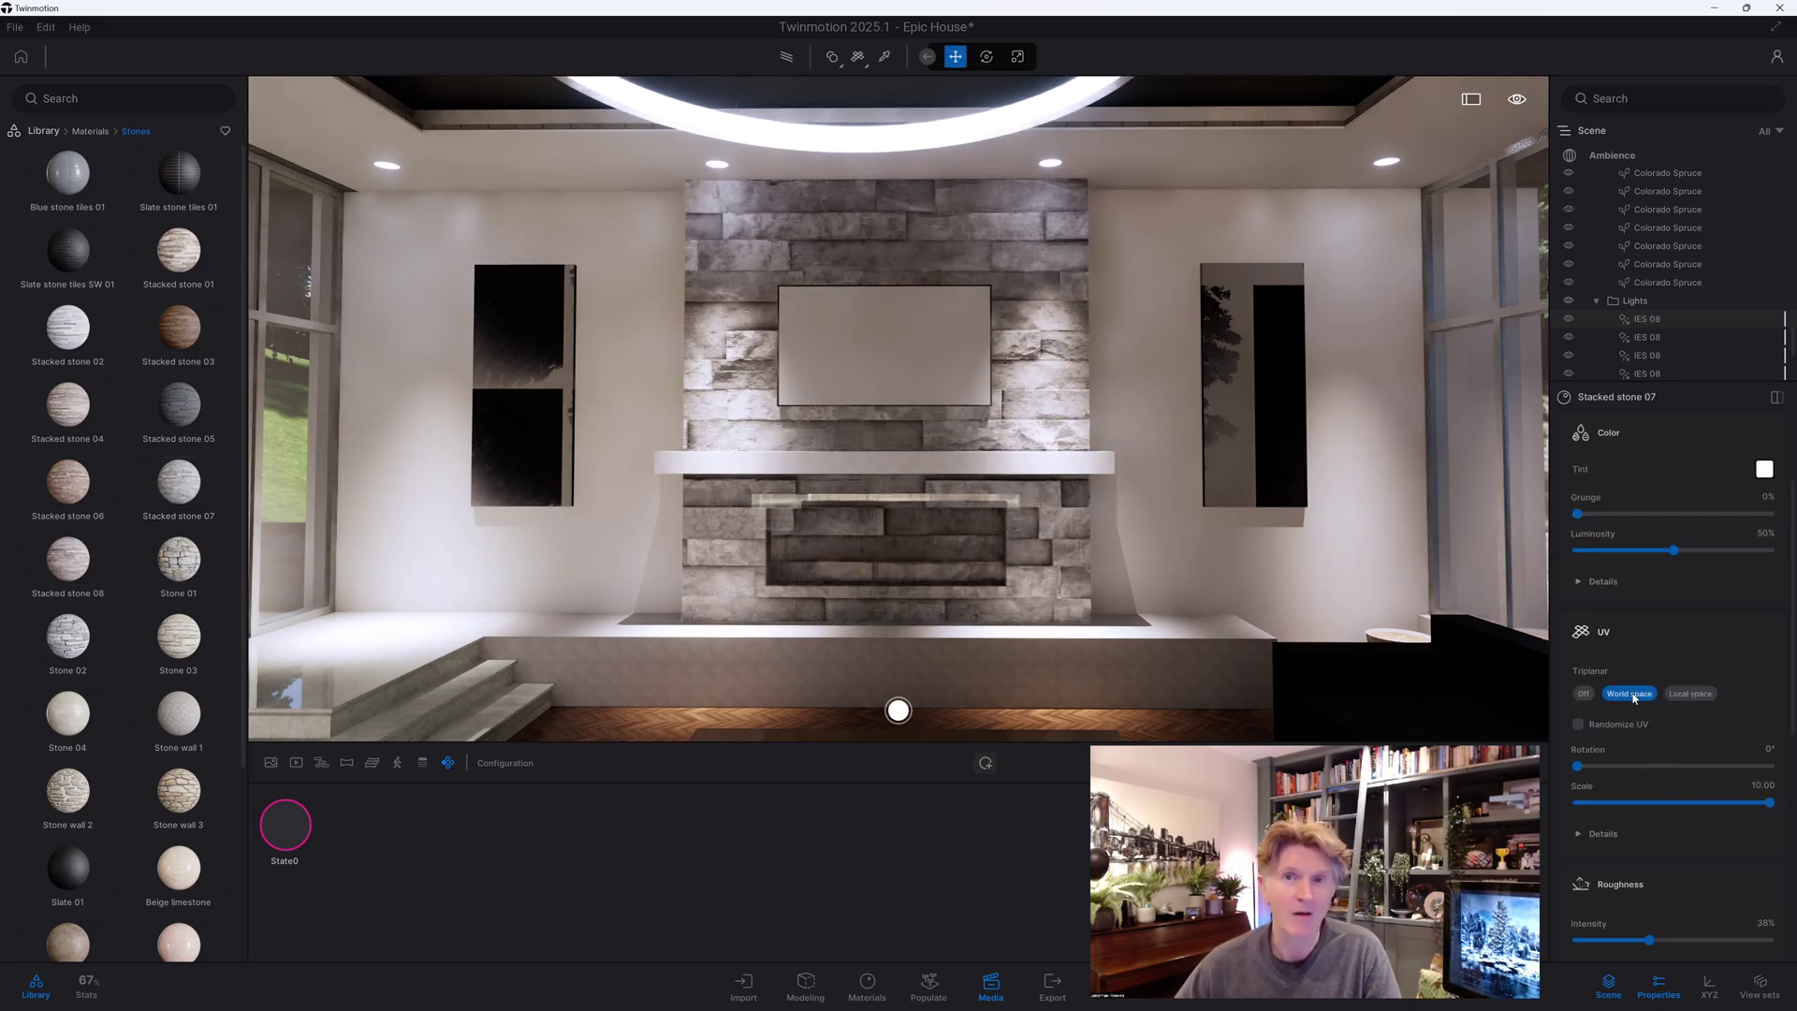
left_click(1699, 802)
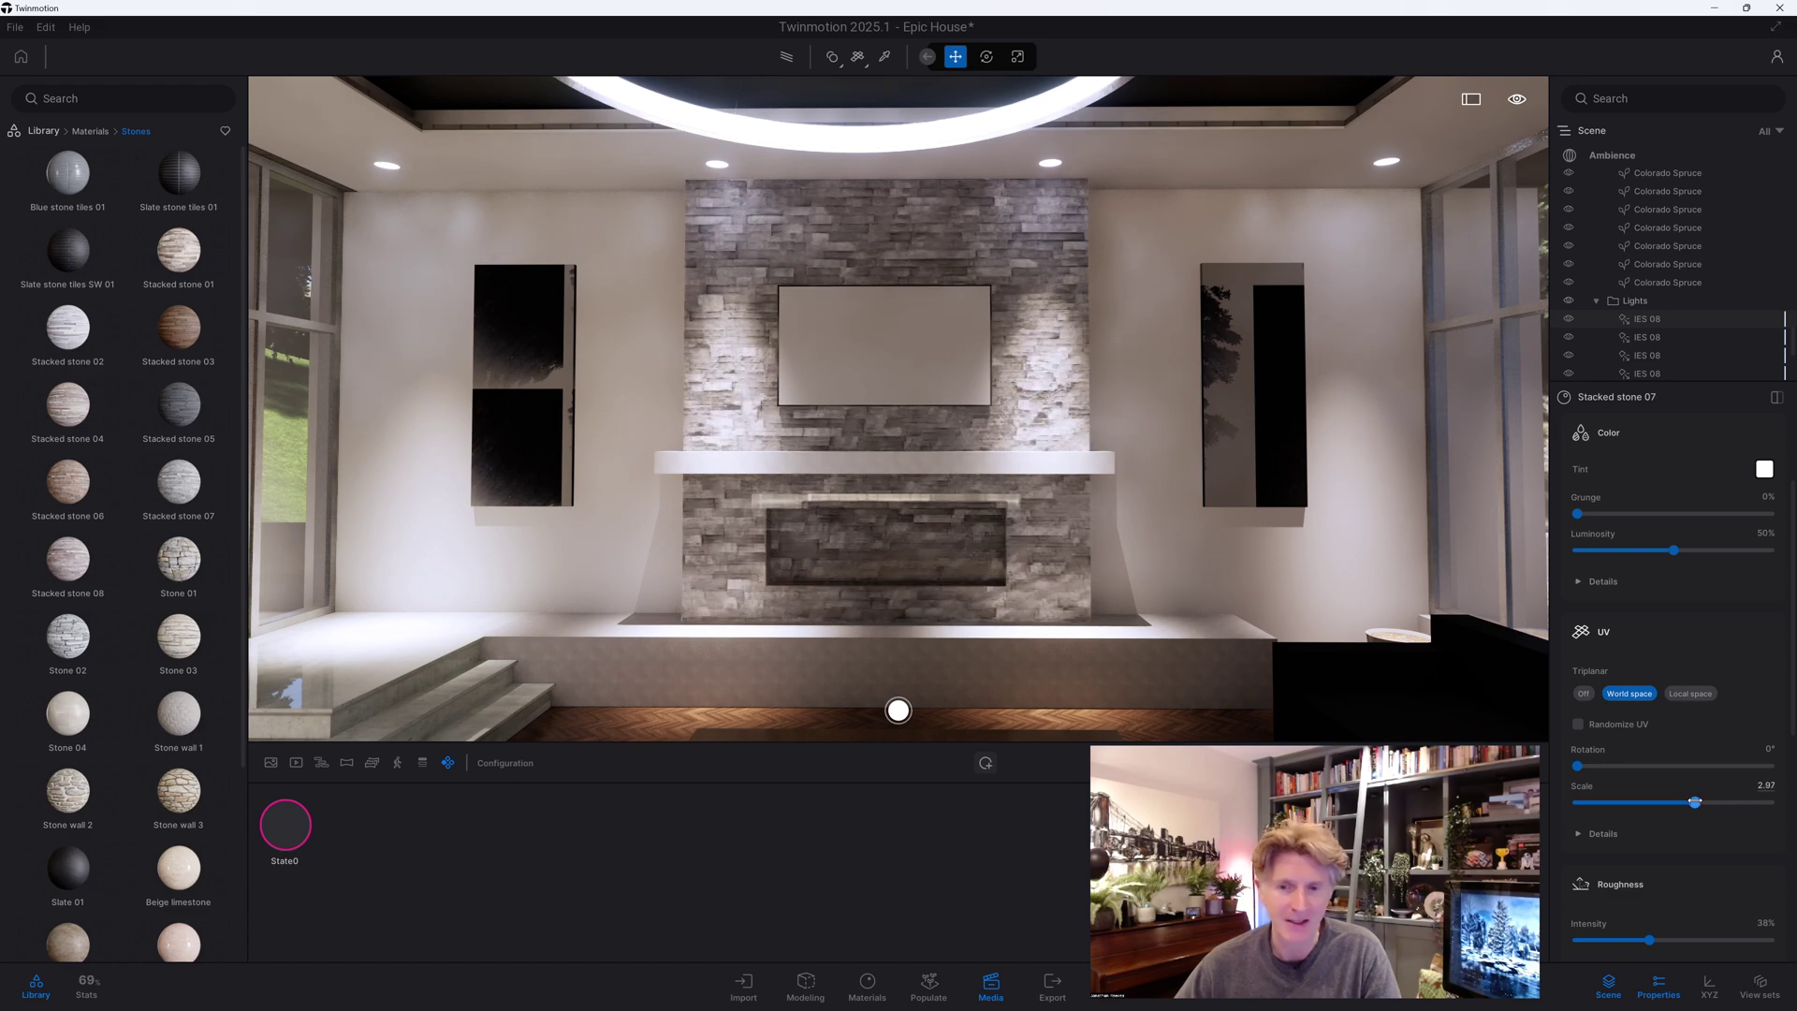
left_click_drag(1697, 802, 1698, 802)
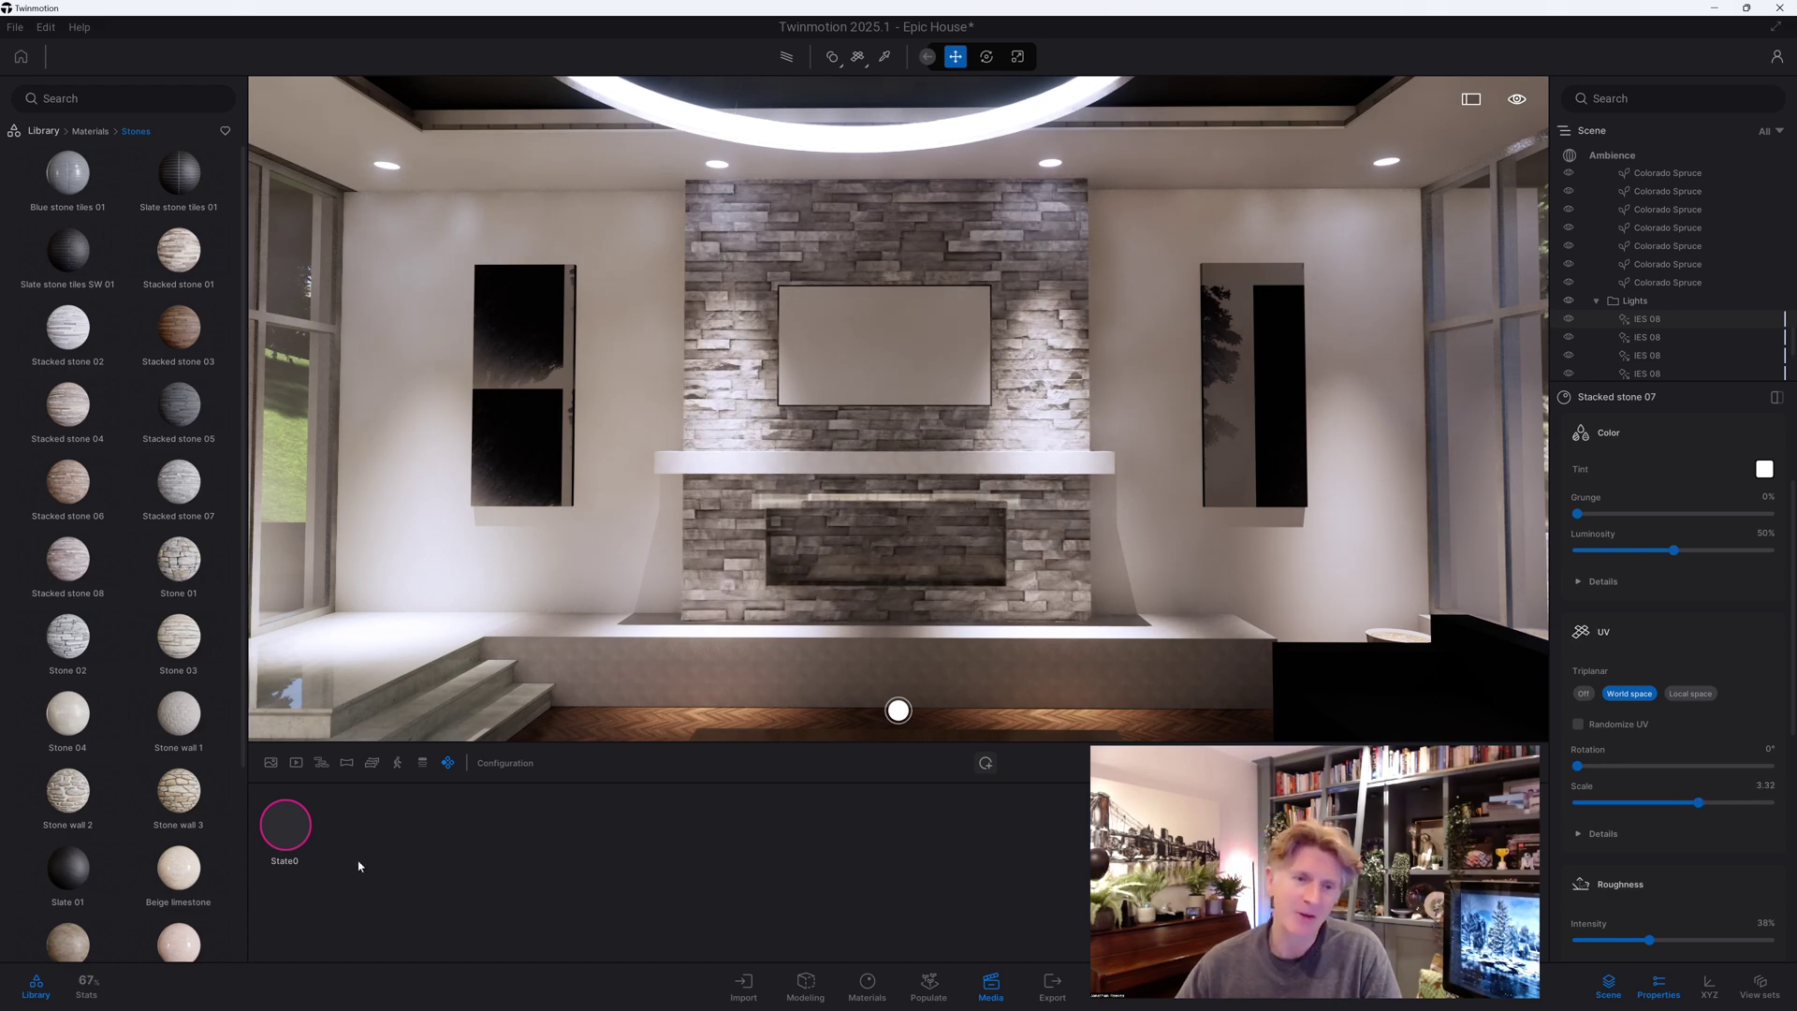
Save the grey stone fireplace look as a new state and preview it against State0
left_click(985, 764)
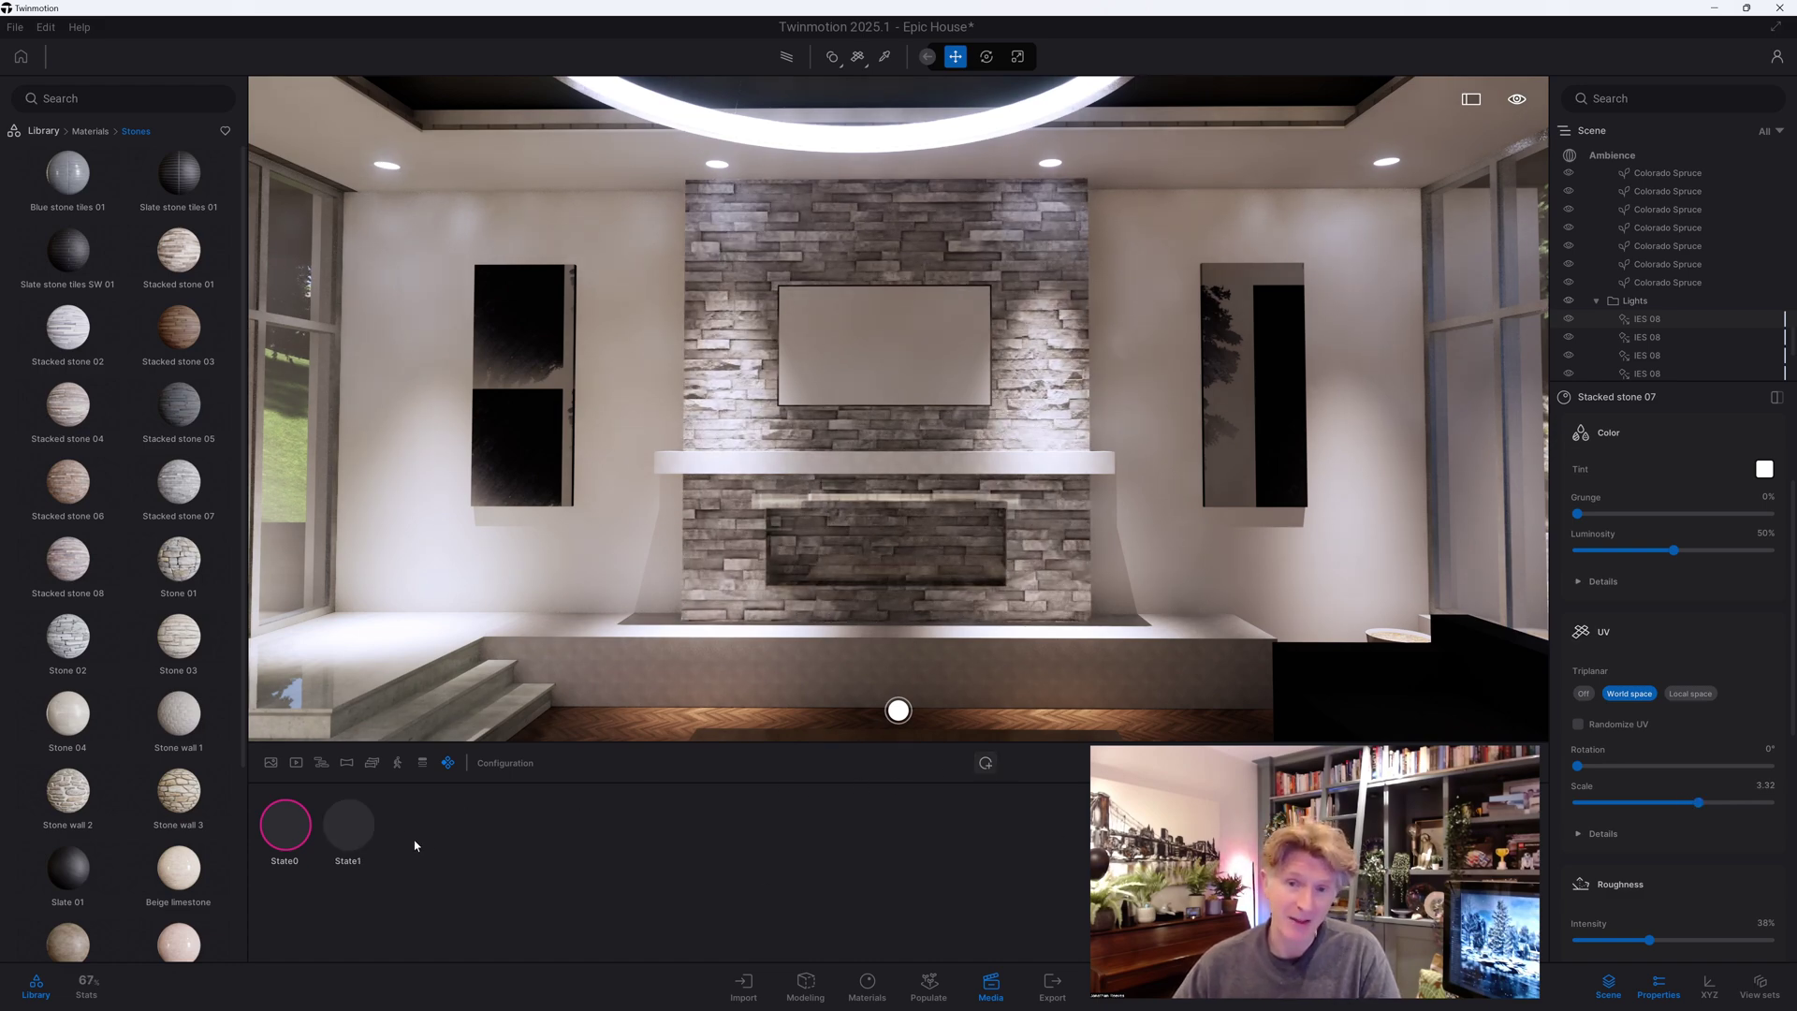
left_click(363, 831)
left_click(288, 830)
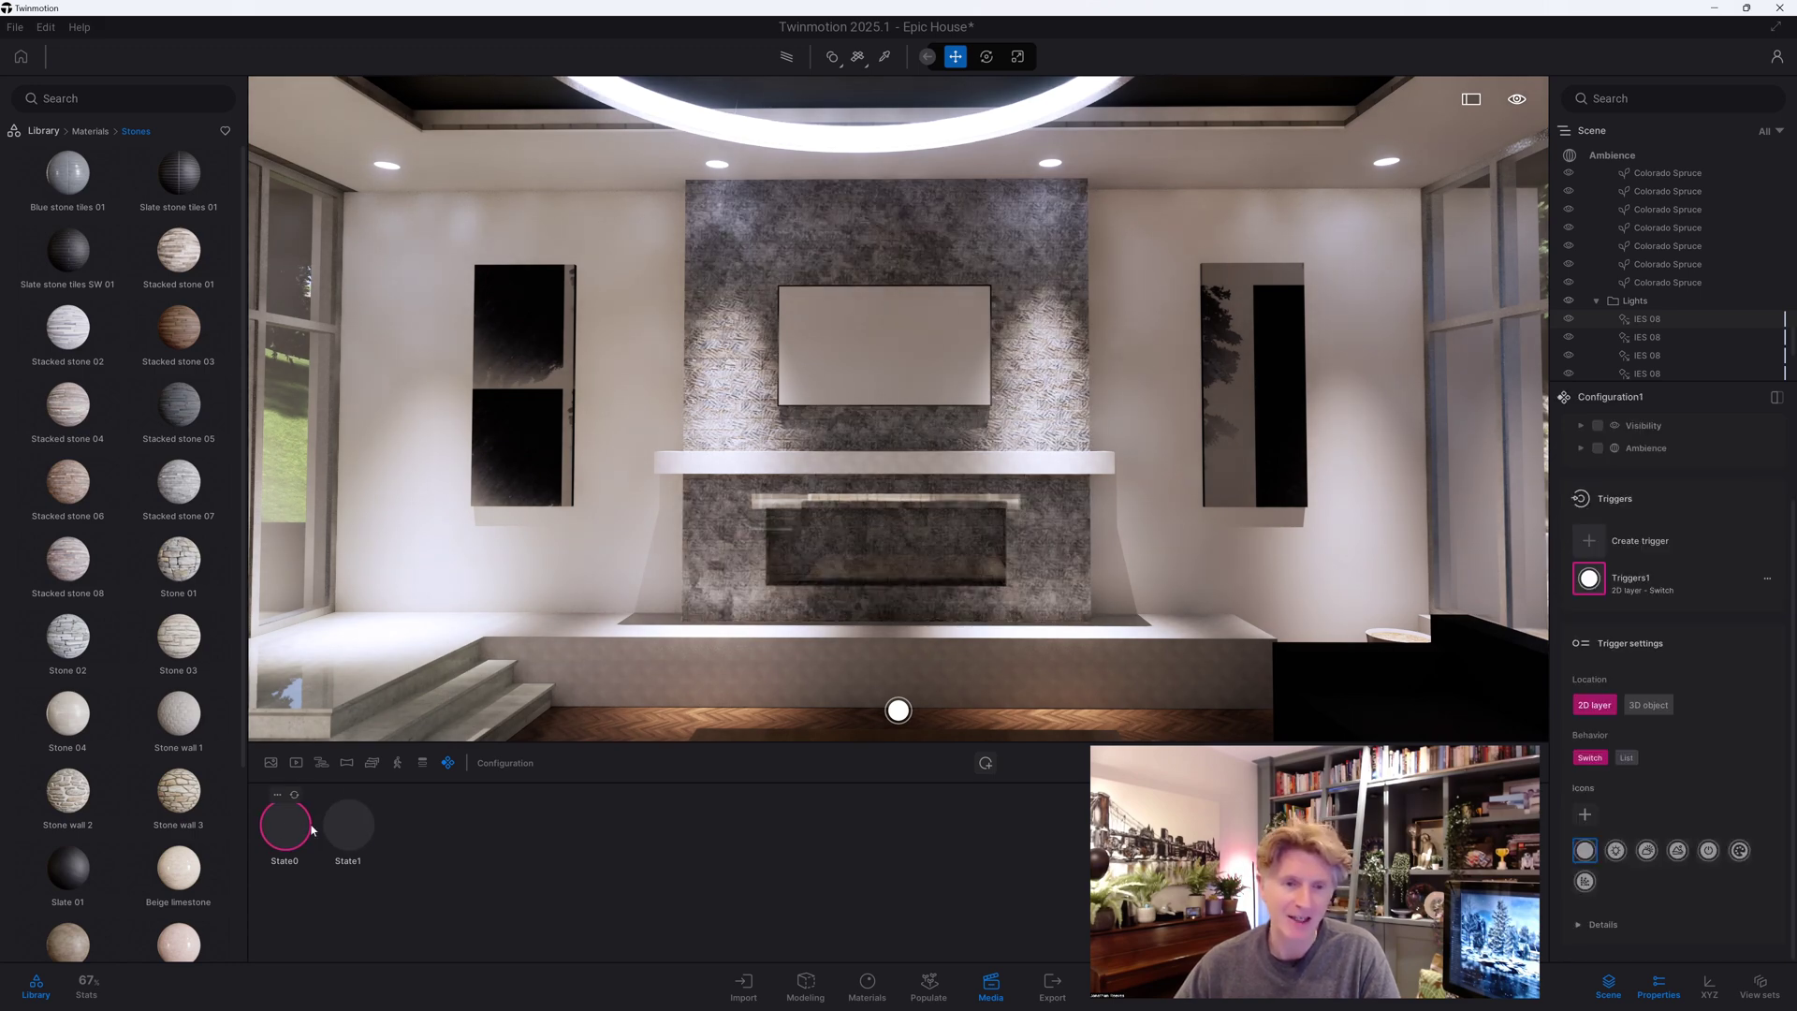
left_click(346, 838)
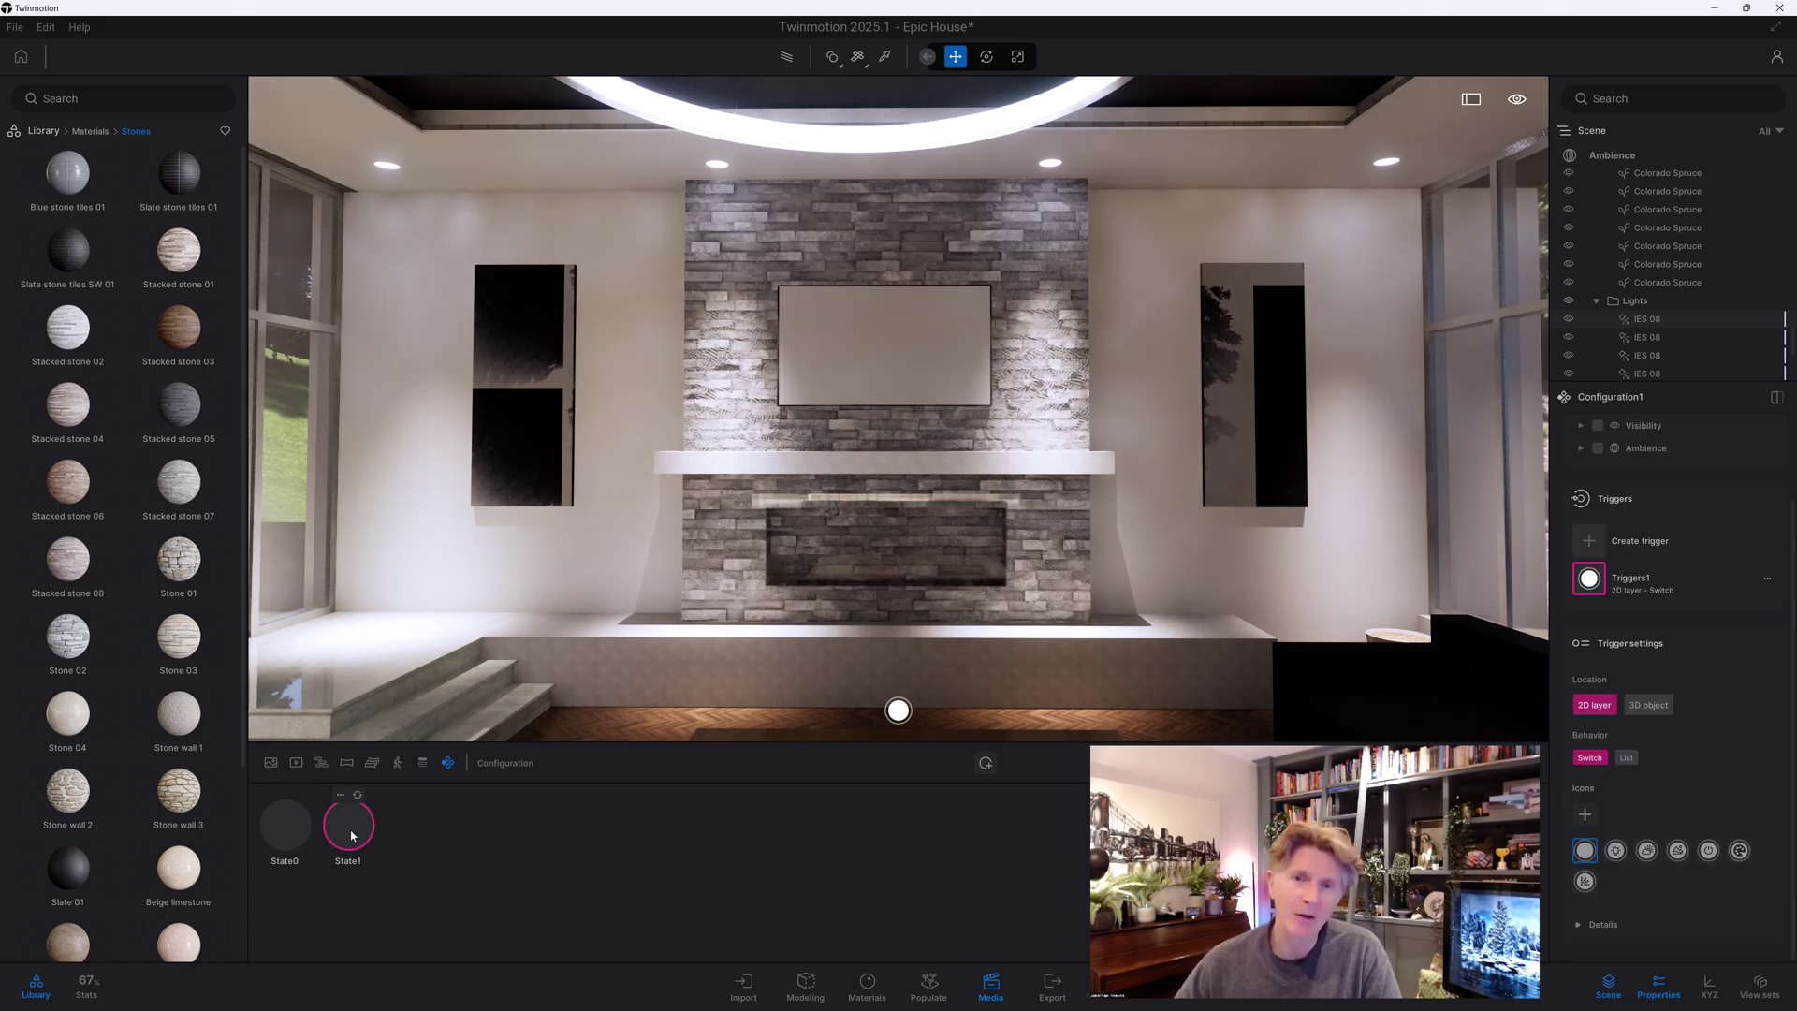
Apply Stone 03 to the fireplace wall with World space mapping and scale 1.57, and save it as another state
mouse_move(186, 652)
left_click_drag(186, 653, 880, 542)
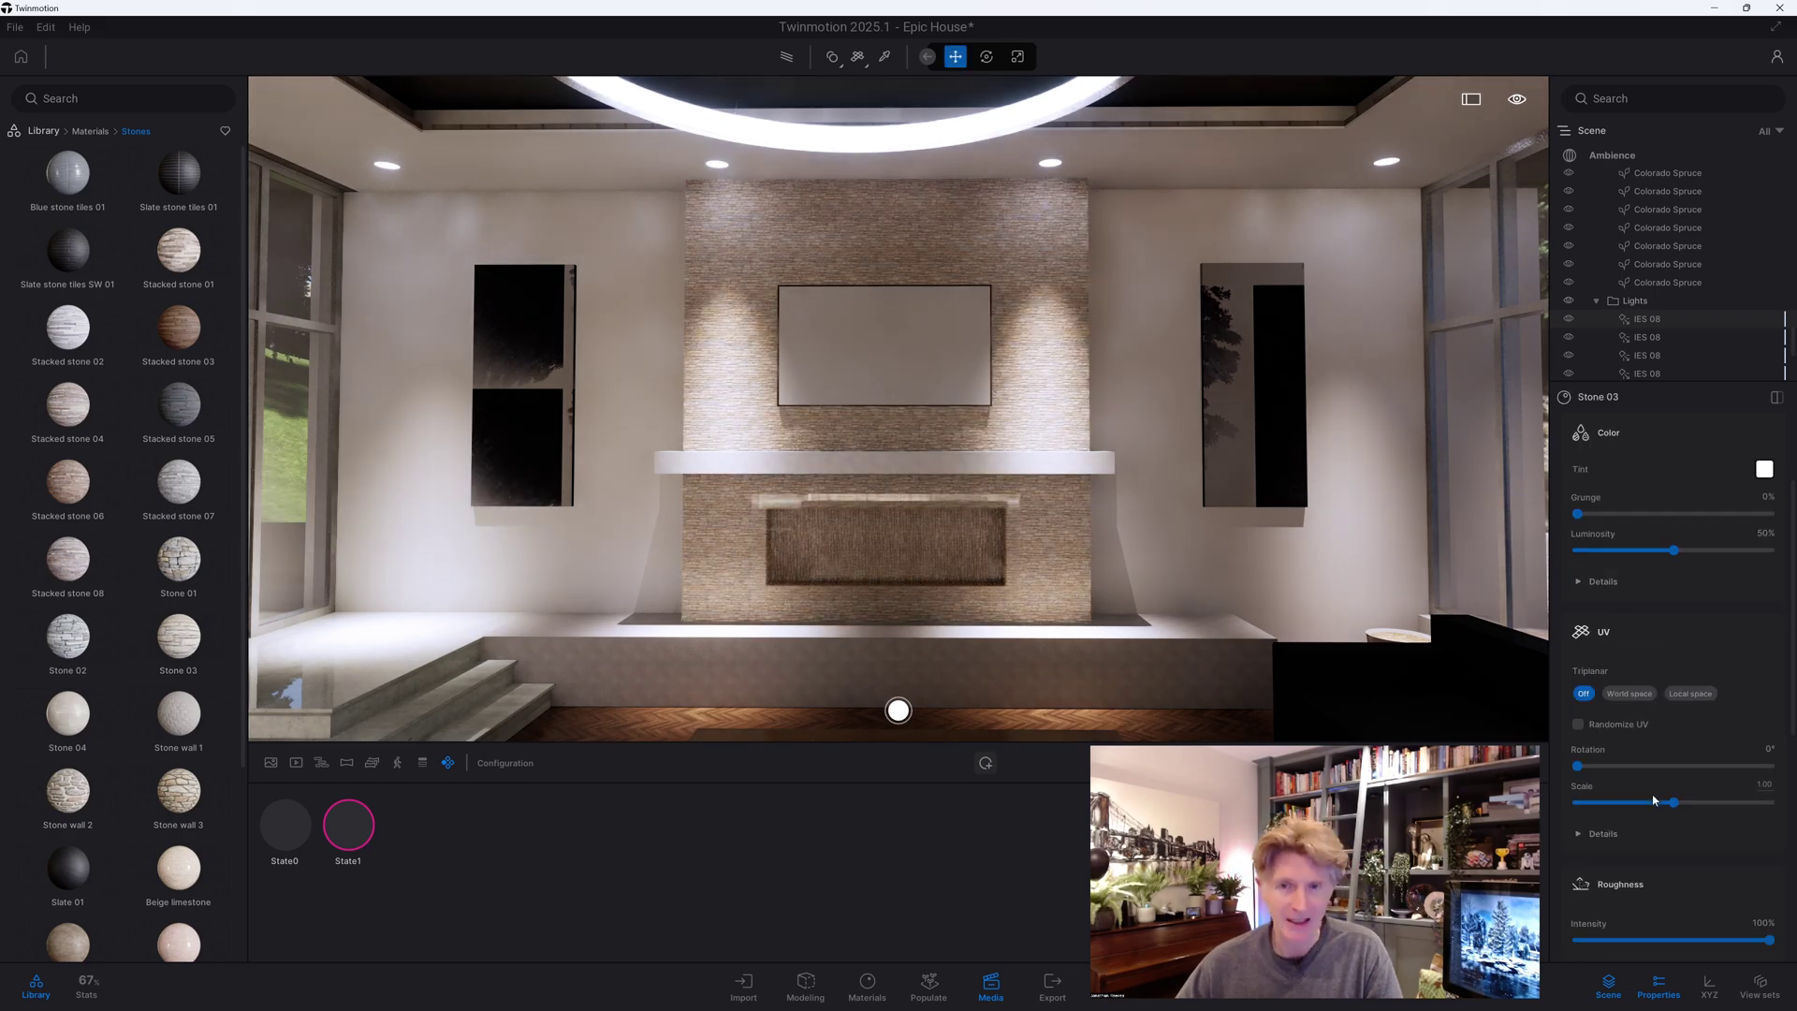
mouse_move(1679, 802)
left_mouse_down()
mouse_move(1716, 802)
mouse_move(1680, 802)
left_mouse_up()
left_click(1628, 696)
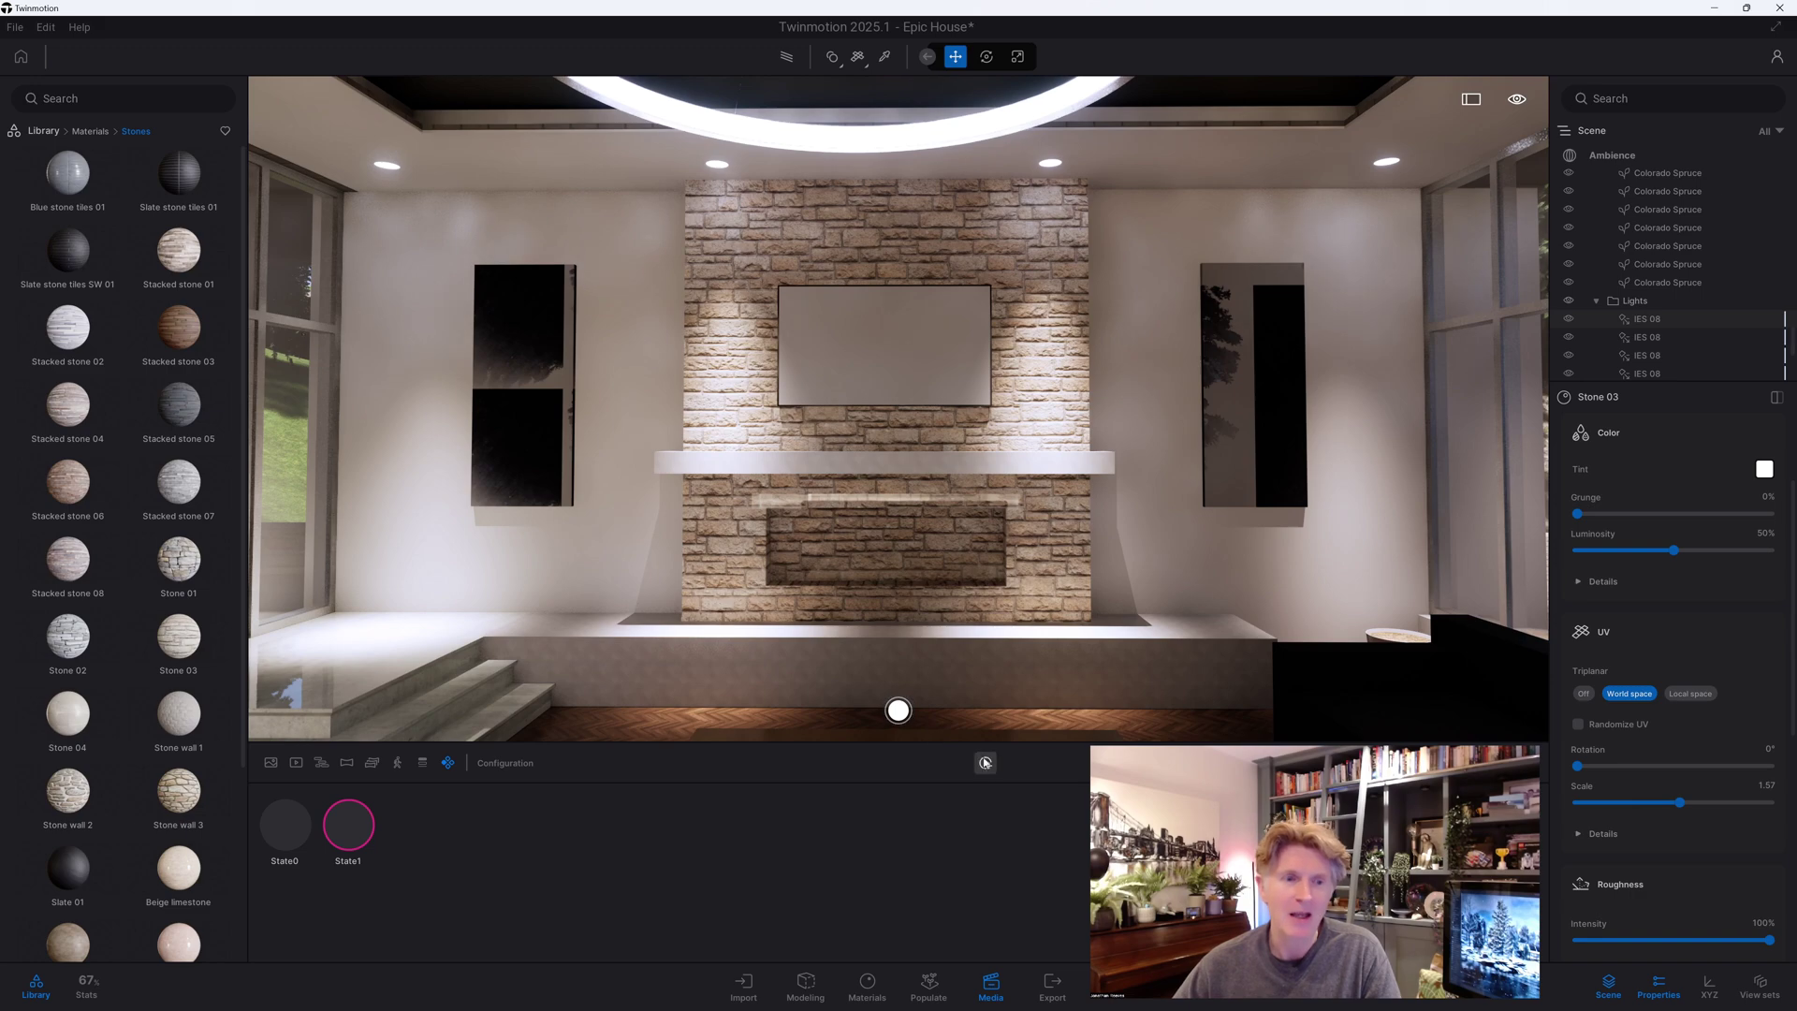
left_click(984, 763)
Give the side walls a dark slate and the fireplace Stacked stone 05 in World space at scale 3.54, and save a new state
scroll(169, 868, "down", 3)
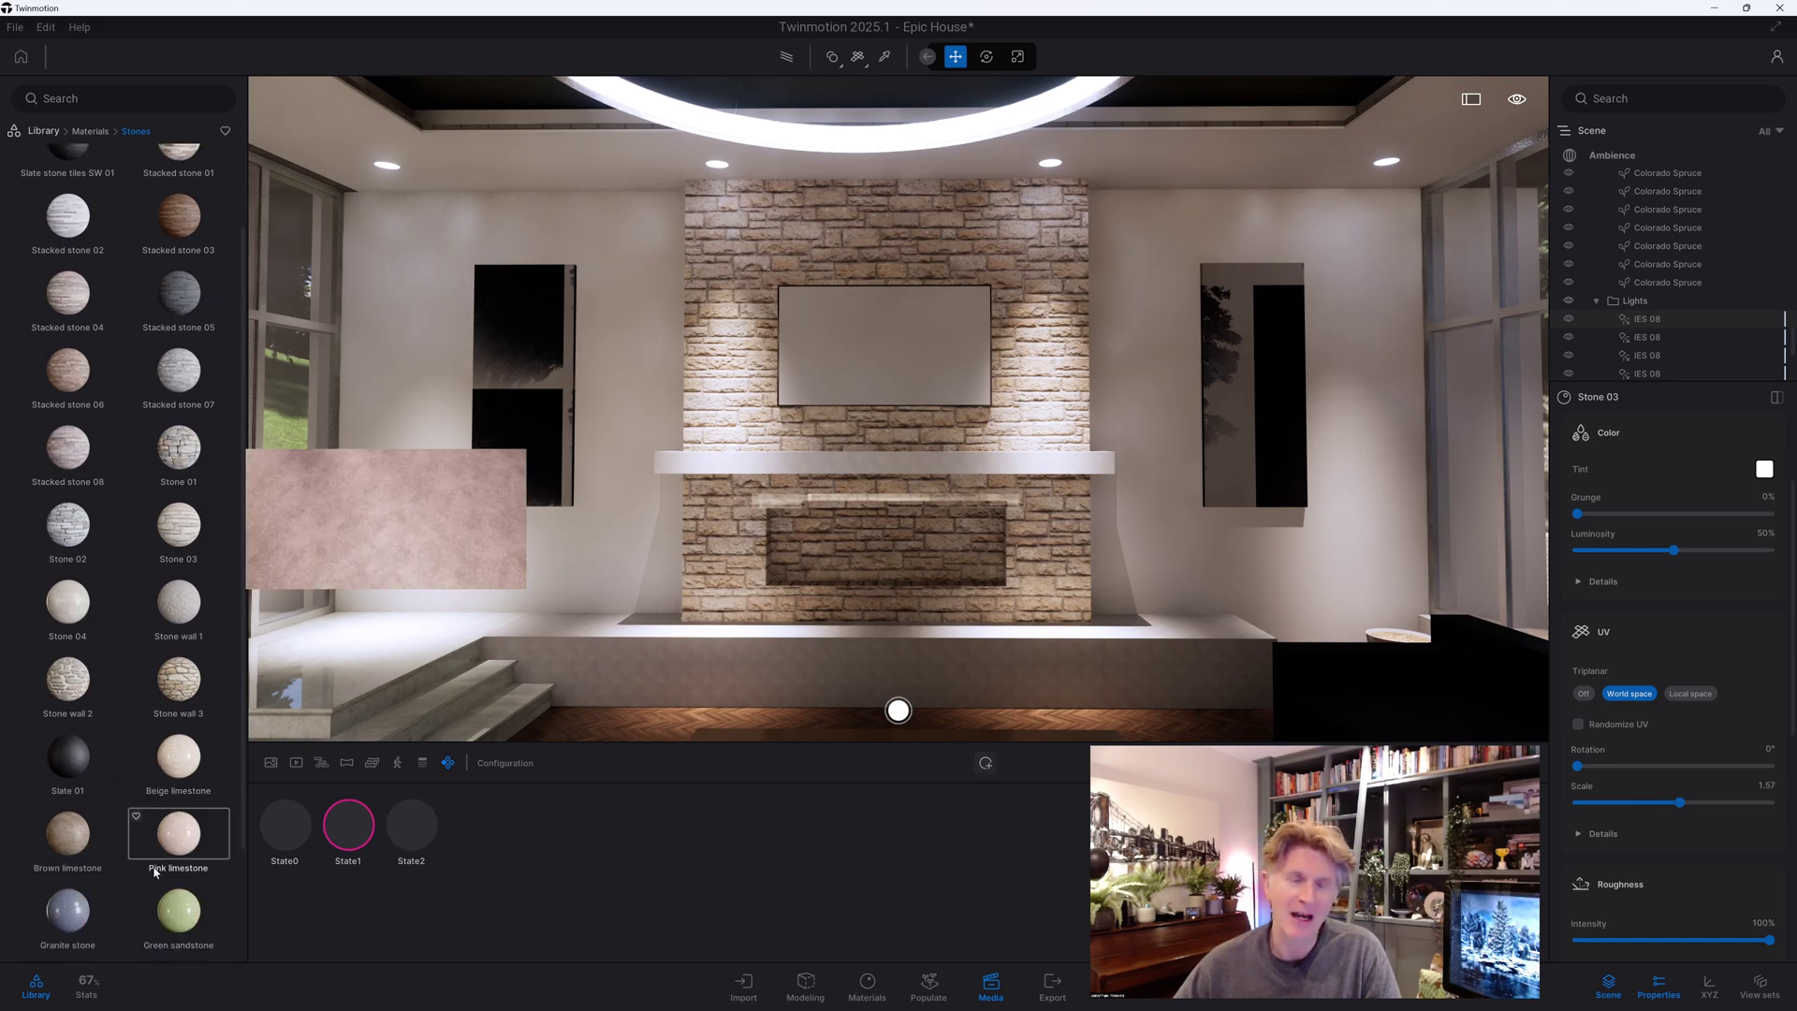
mouse_move(152, 805)
left_click_drag(103, 777, 599, 421)
scroll(188, 561, "up", 3)
left_click_drag(632, 398, 735, 414)
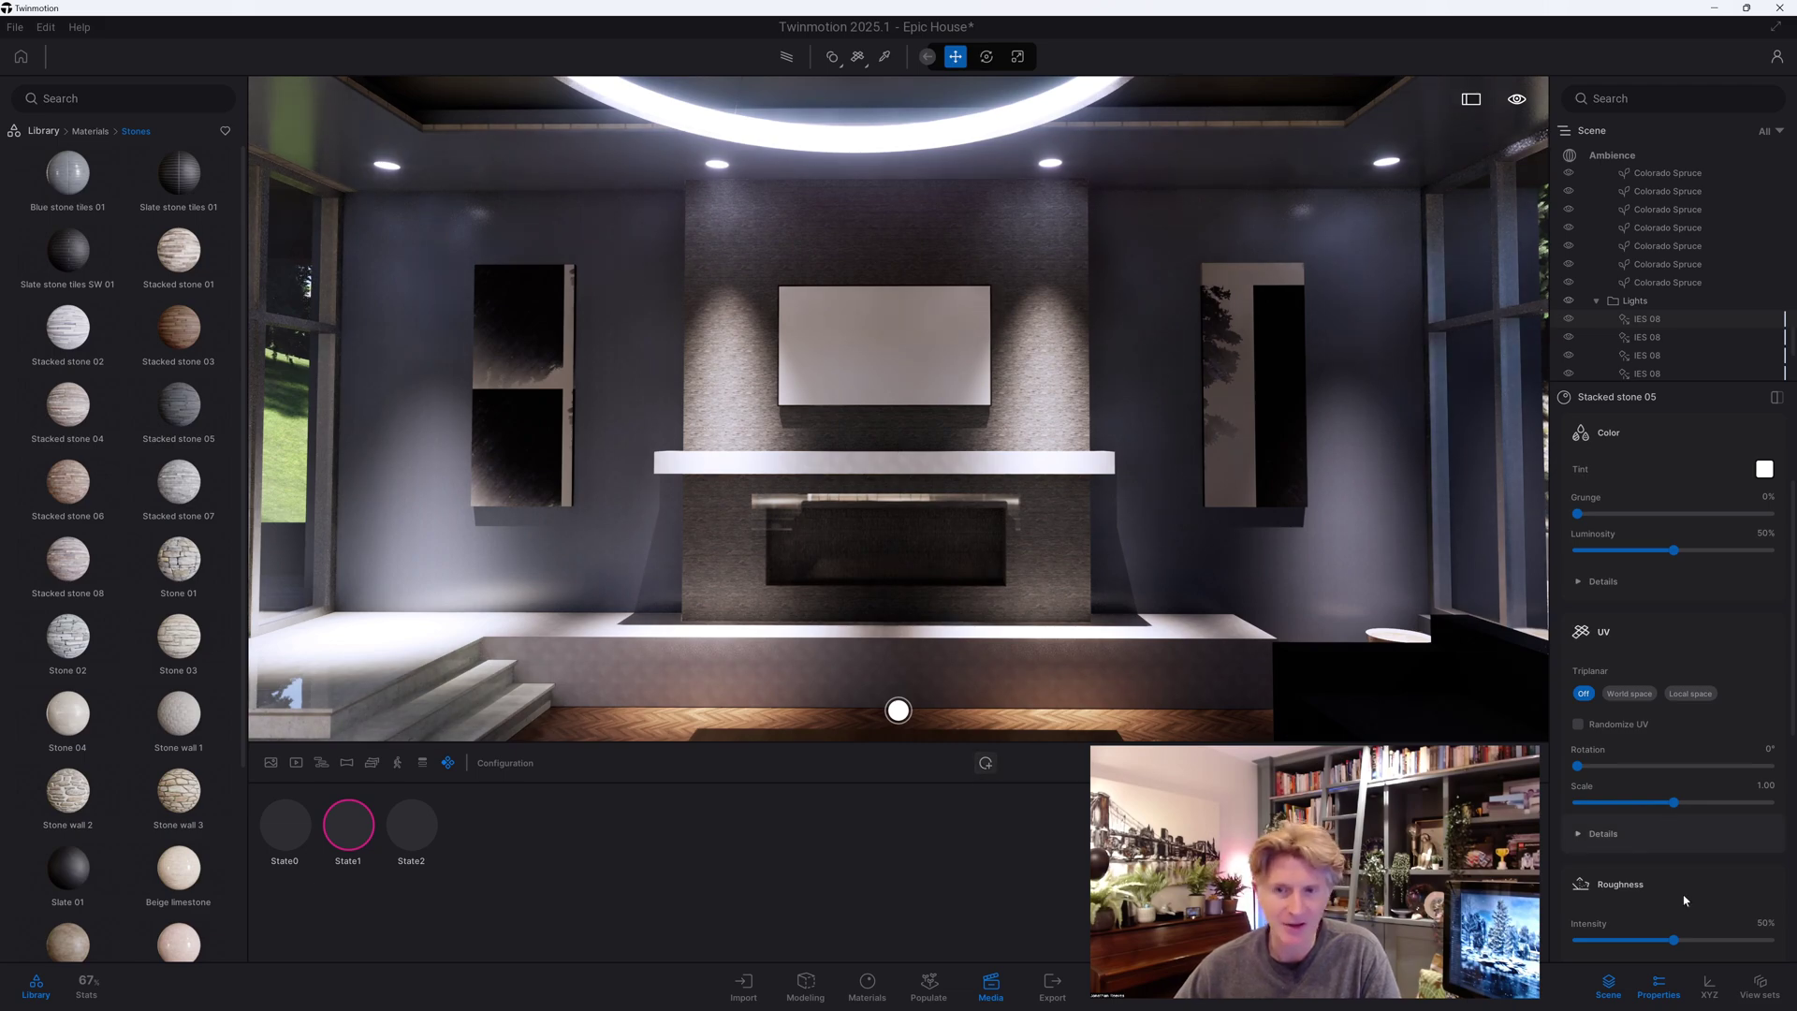
mouse_move(1705, 801)
left_mouse_down()
mouse_move(1771, 802)
mouse_move(1701, 802)
left_mouse_up()
left_click(1632, 693)
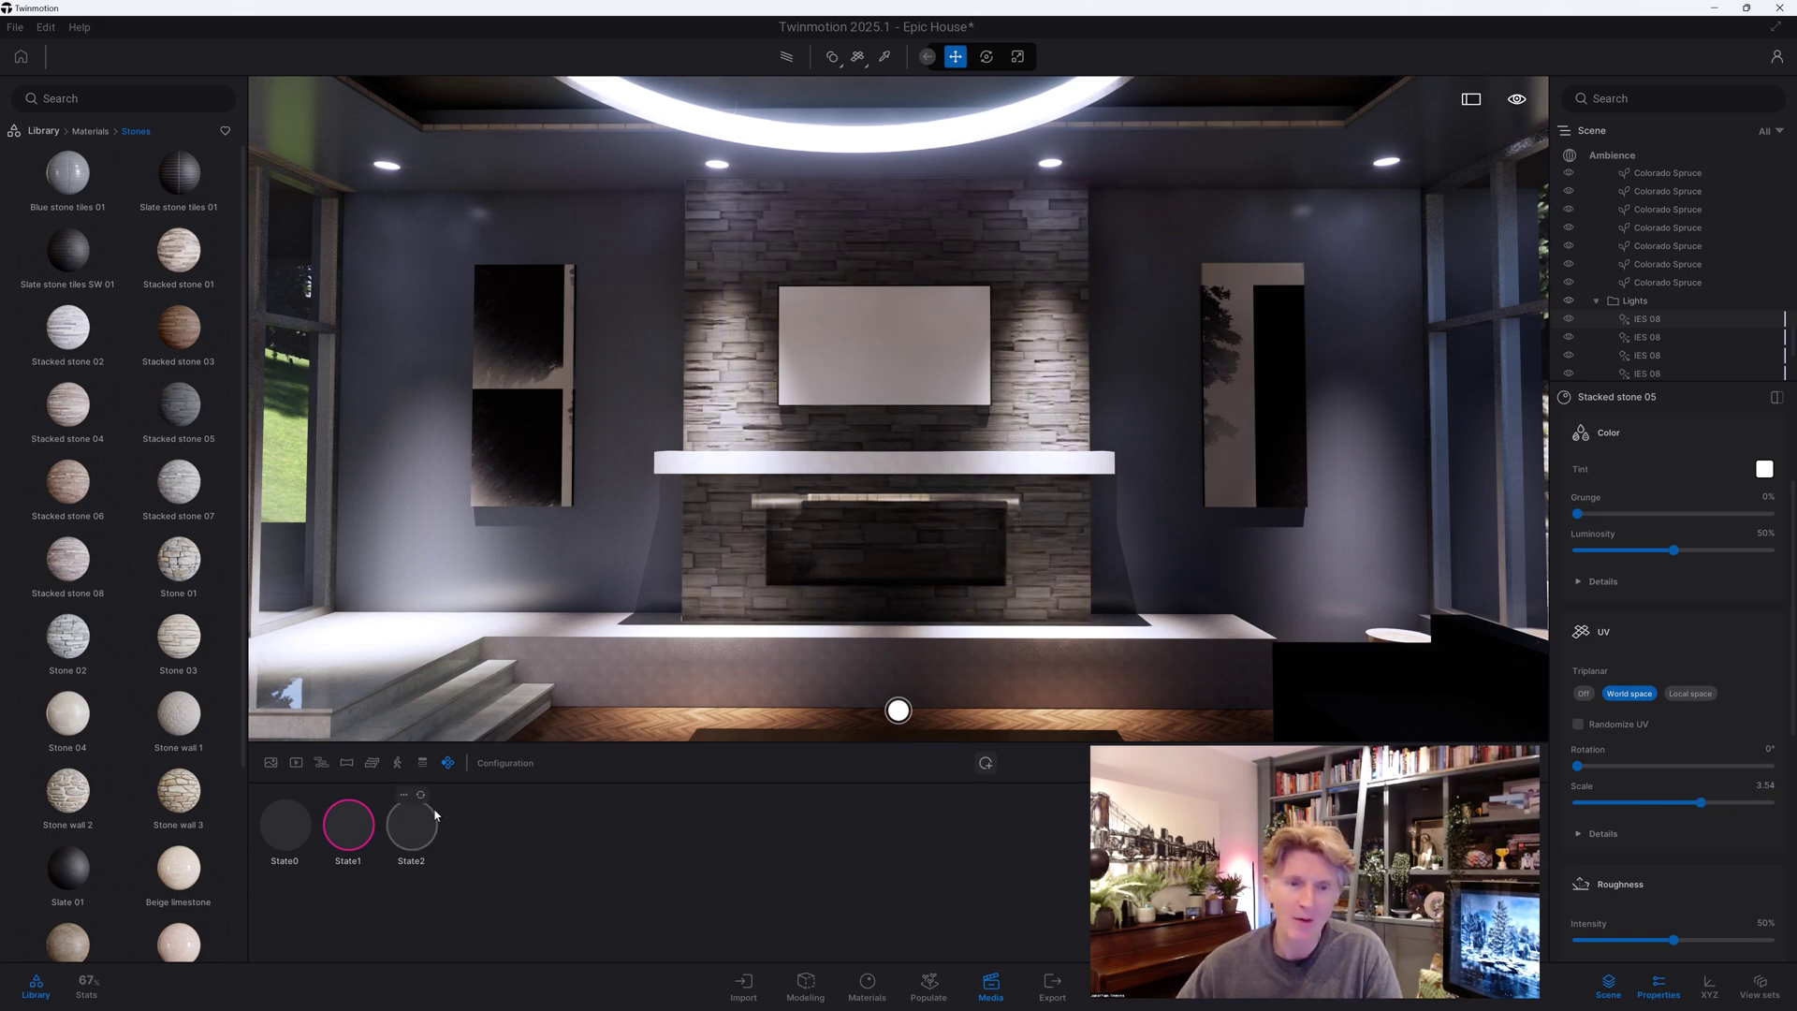
left_click(988, 766)
From State1, apply Wood siding 01 to the side walls at scale 8.45 and save the look as a new state
left_click(290, 826)
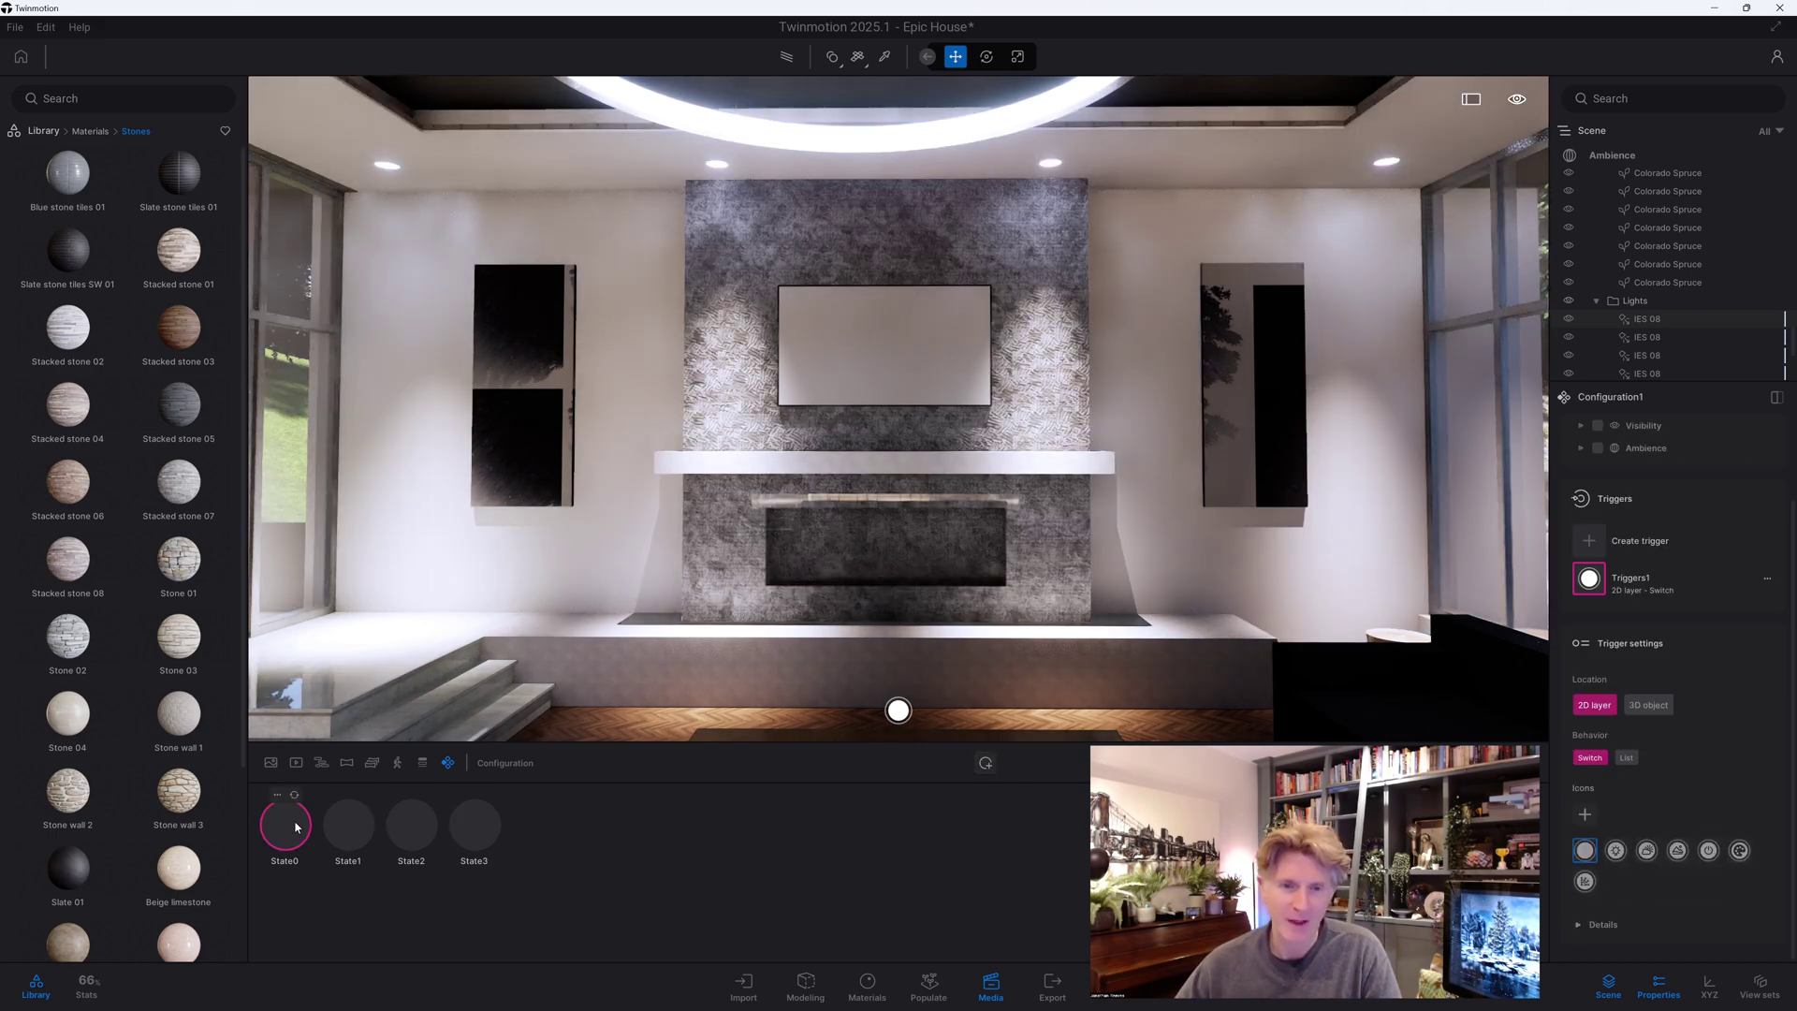
left_click(347, 840)
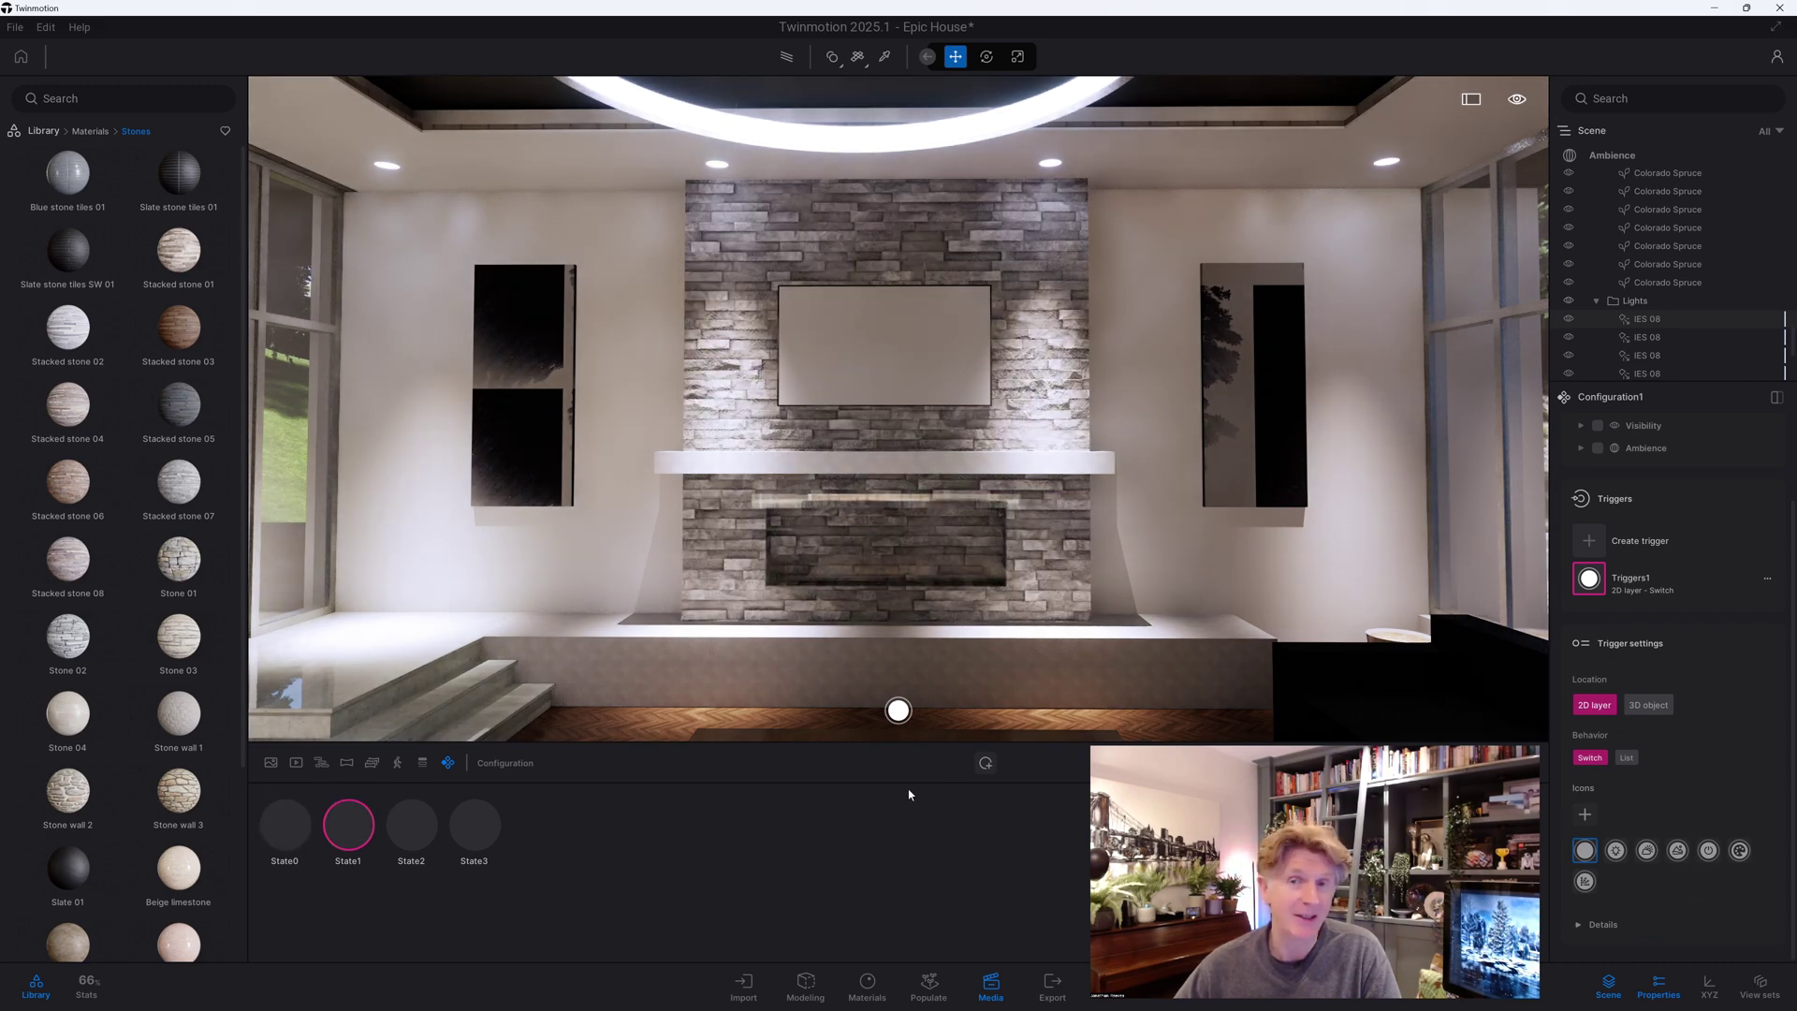
left_click(44, 131)
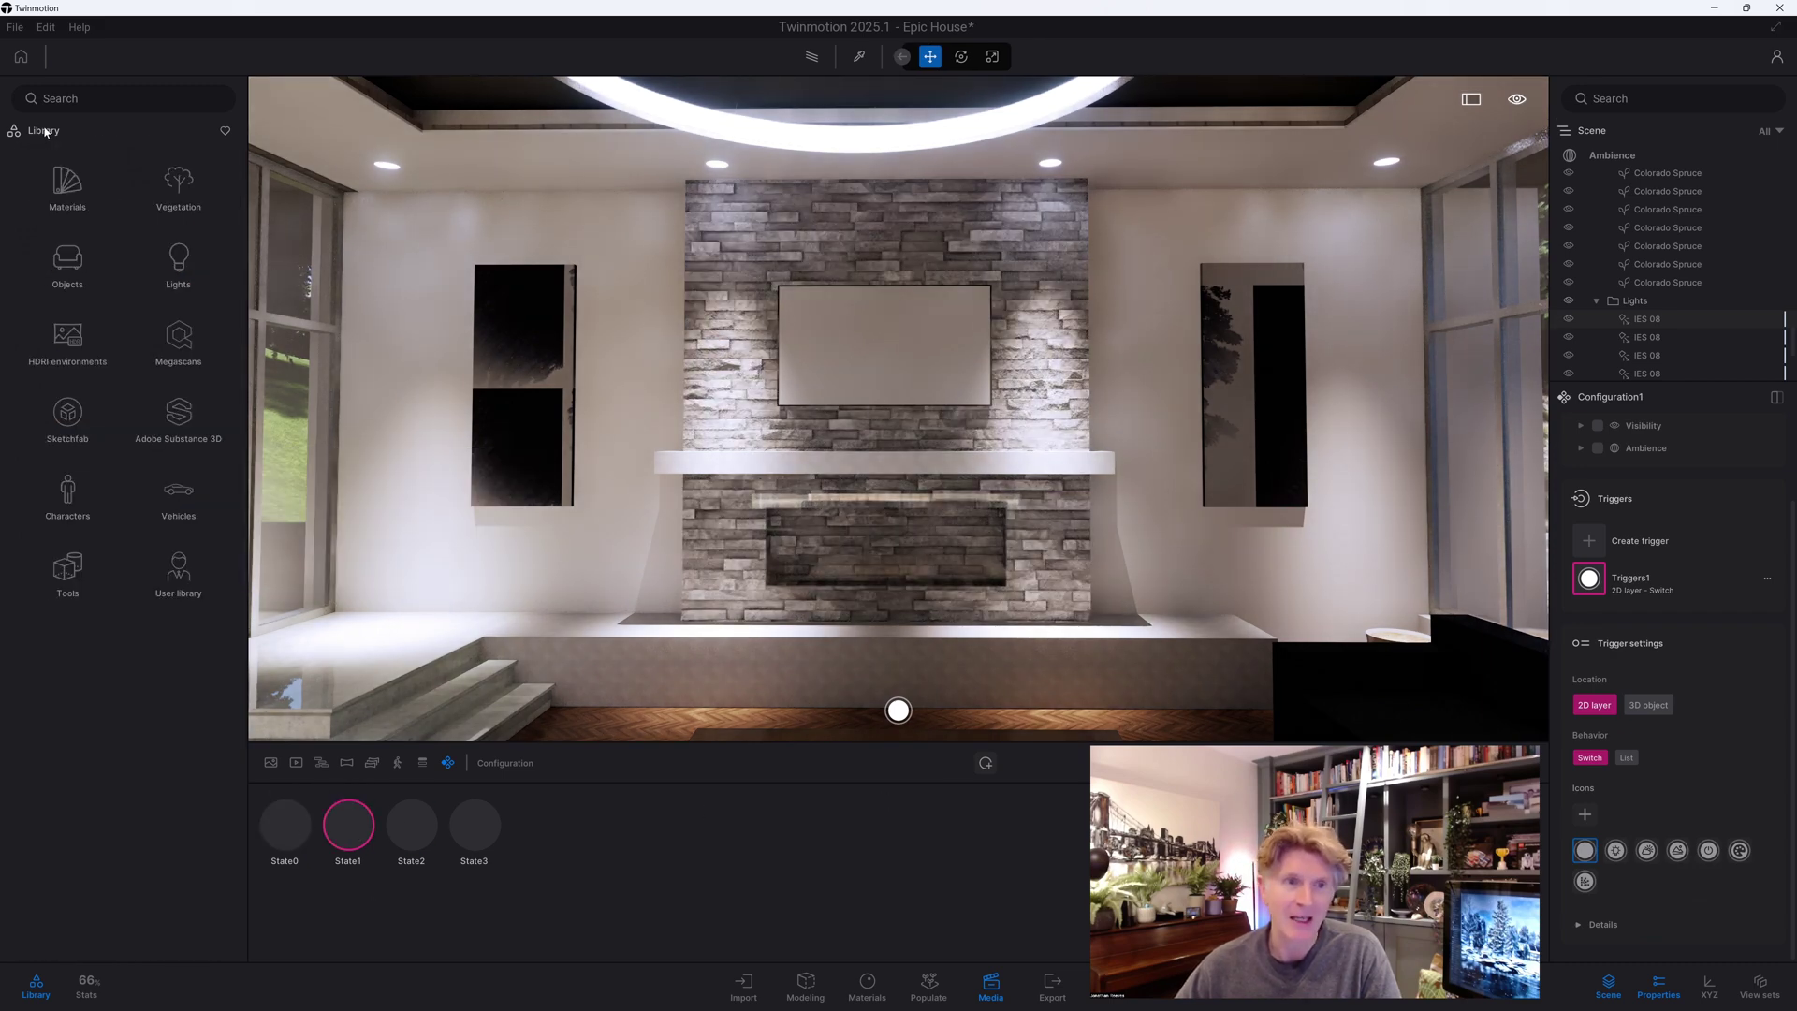
left_click(62, 187)
left_click(167, 264)
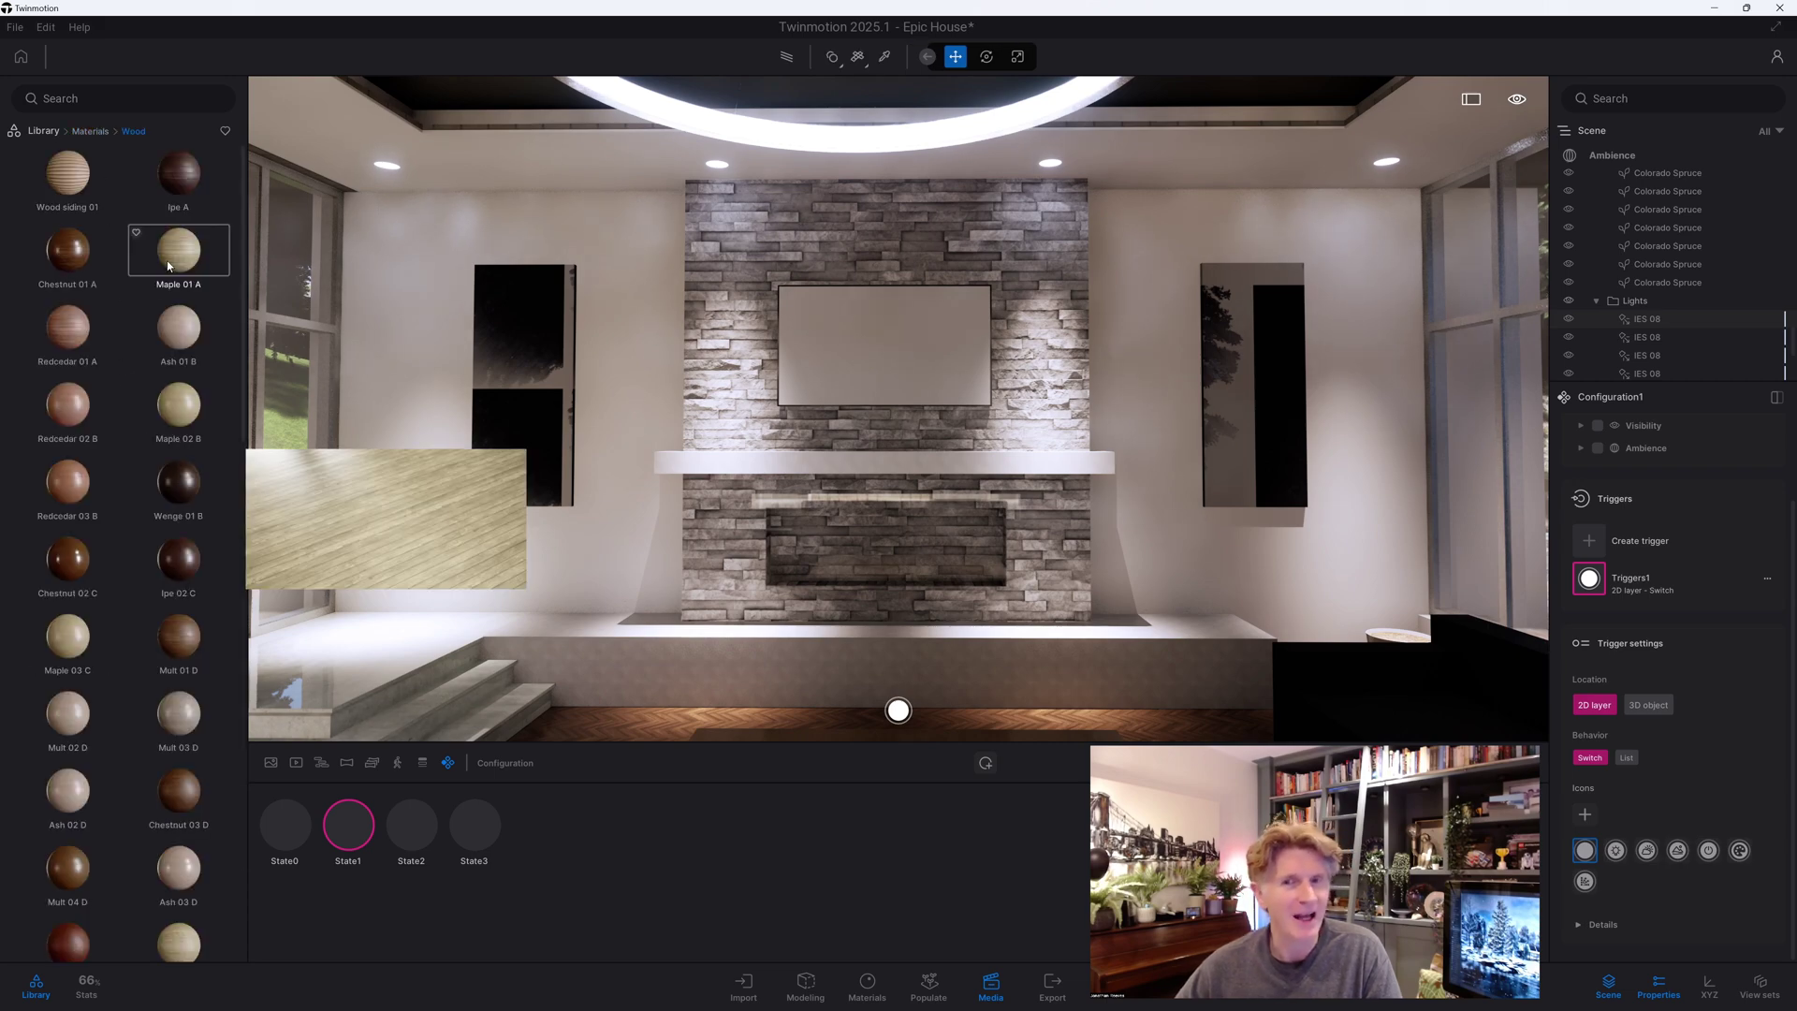
left_click_drag(70, 208, 592, 315)
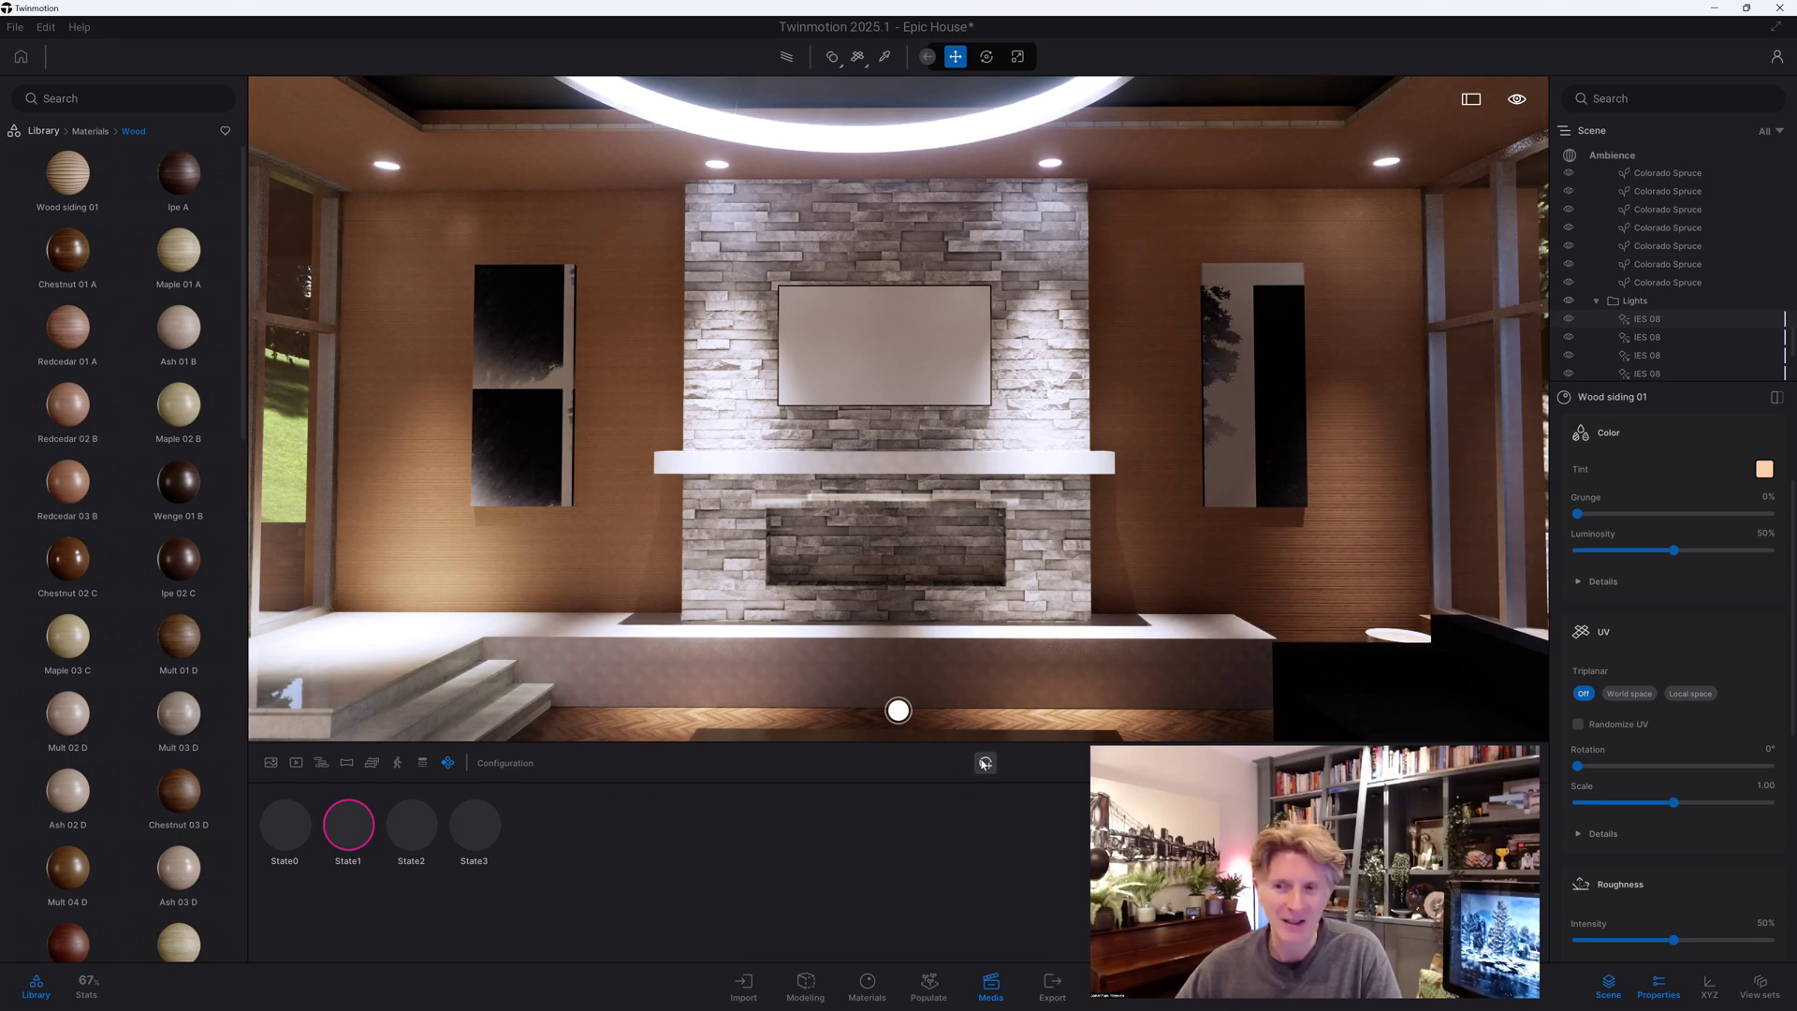
left_click_drag(1676, 802, 1753, 802)
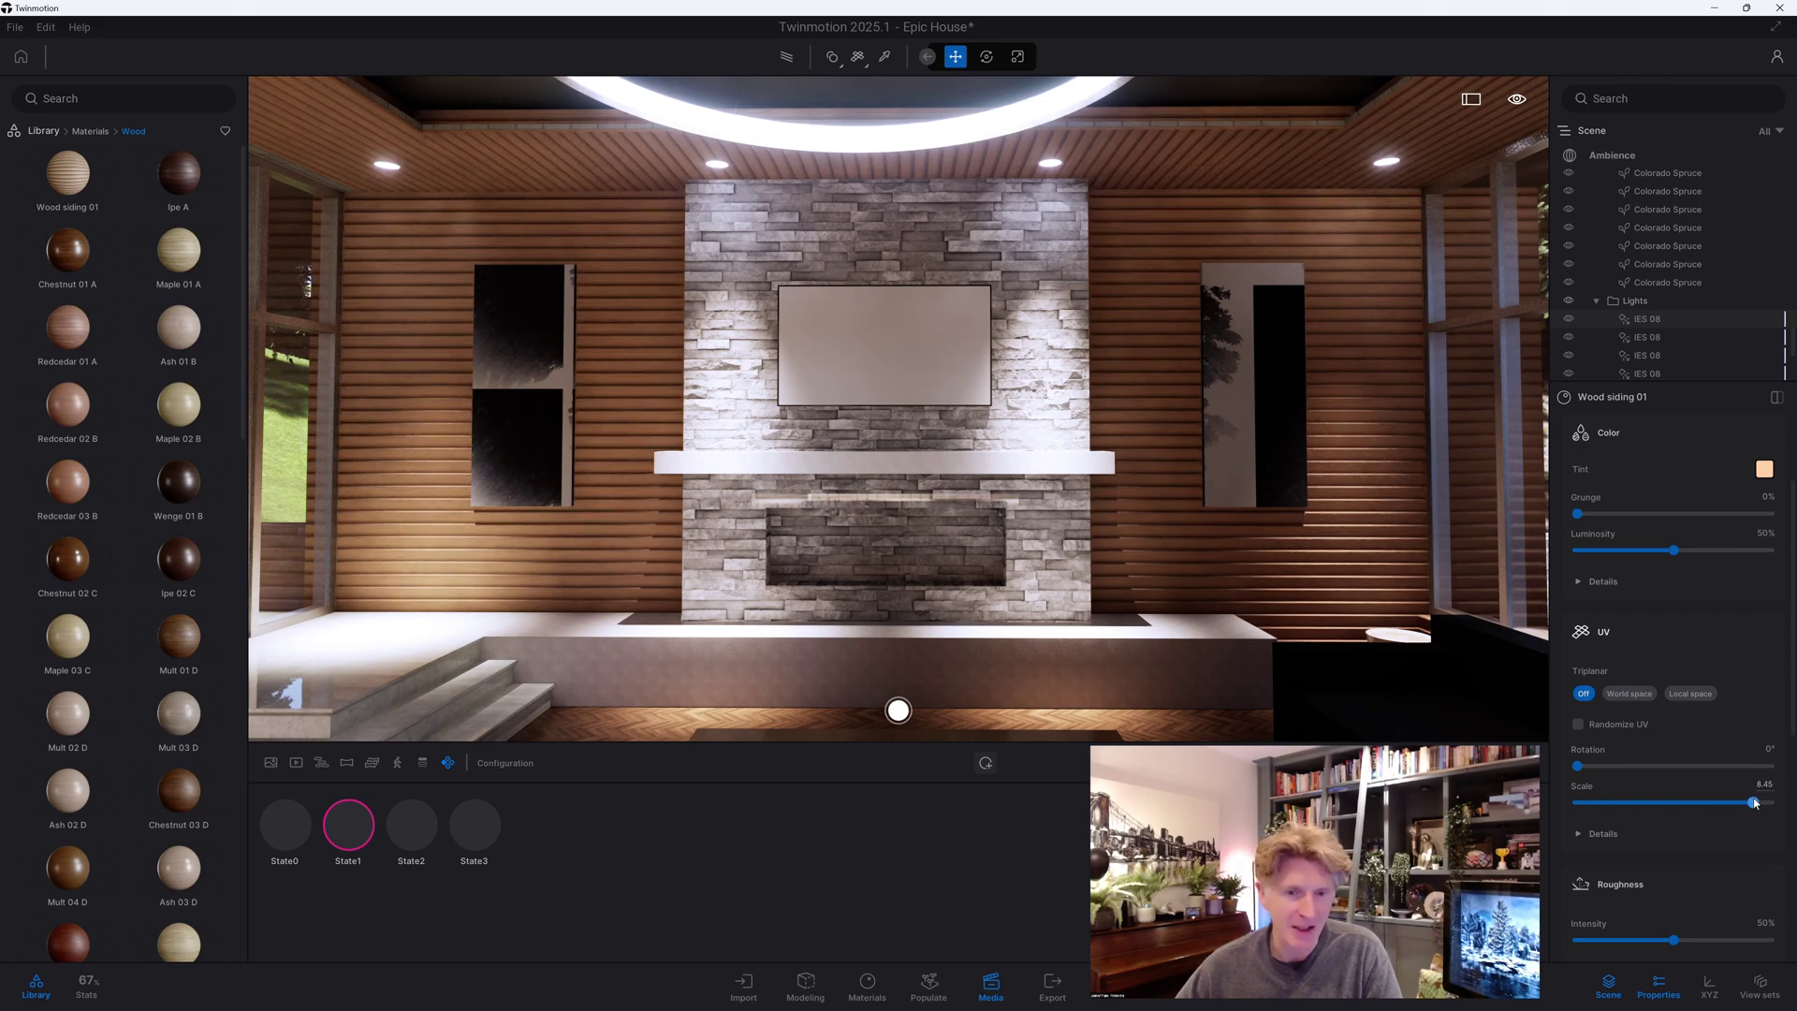
left_click(985, 763)
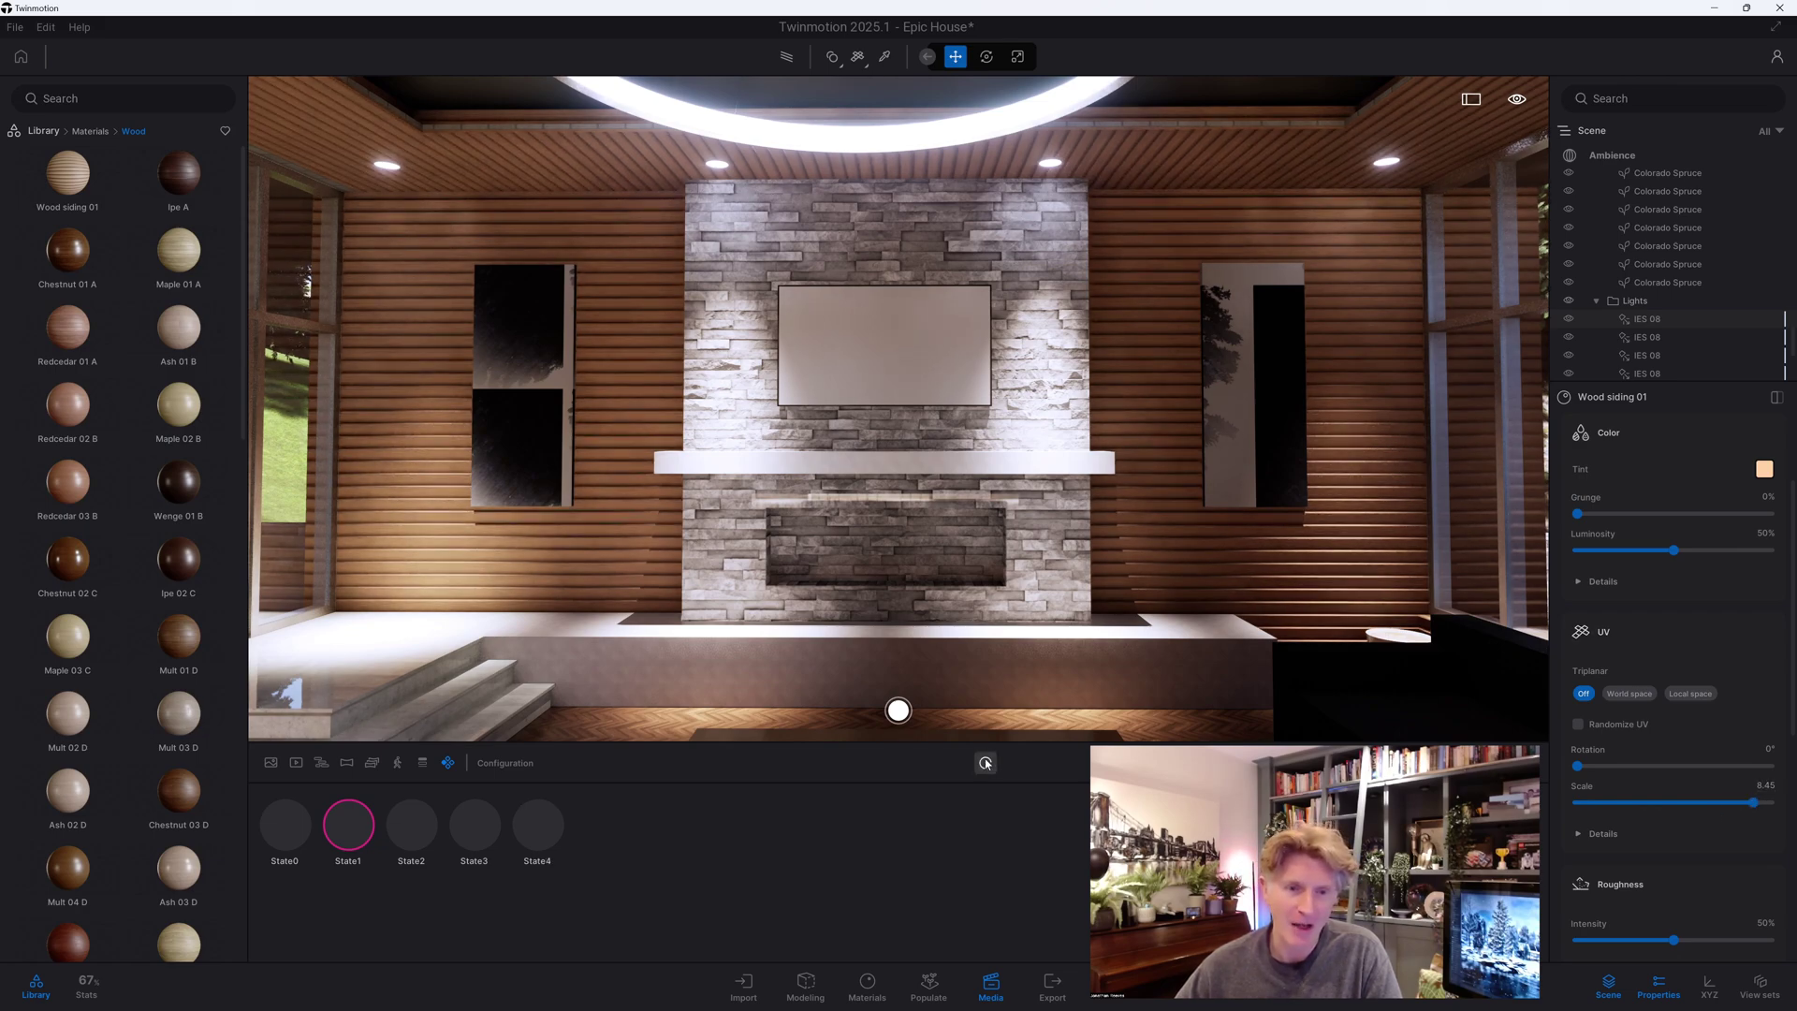
Preview State4 and delete State1 from the configuration
left_click(558, 834)
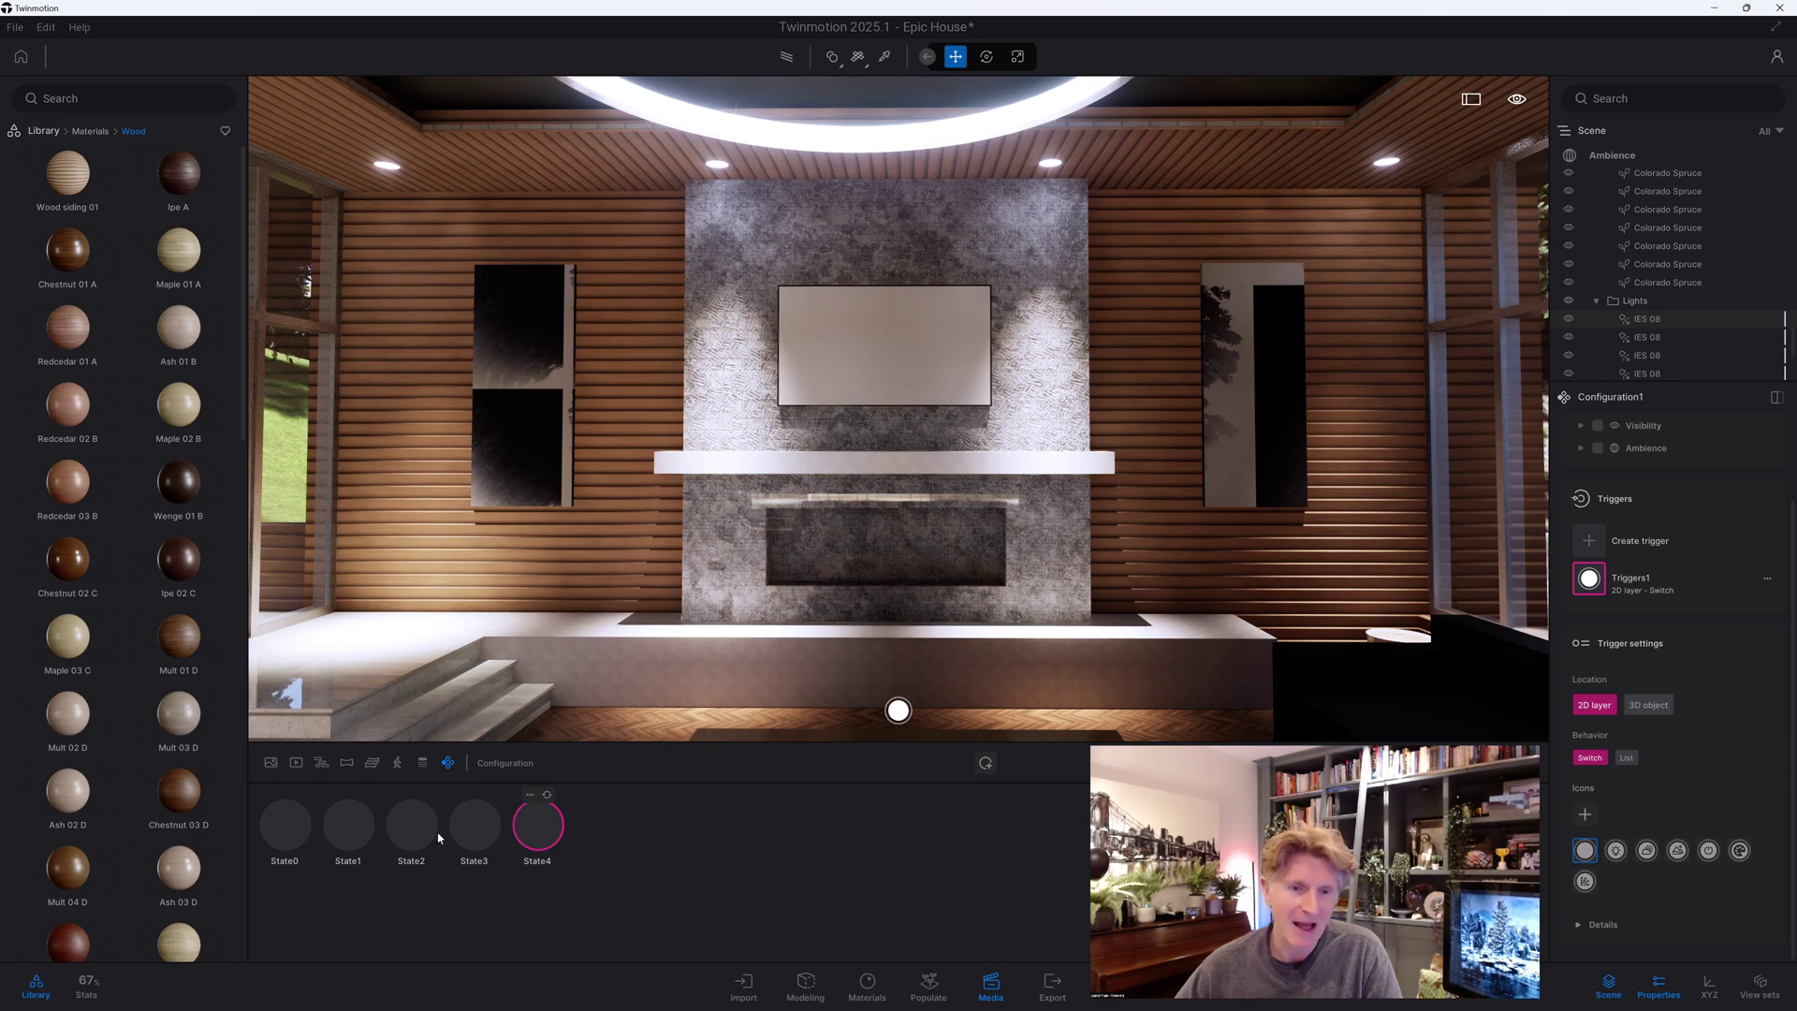
left_click(340, 796)
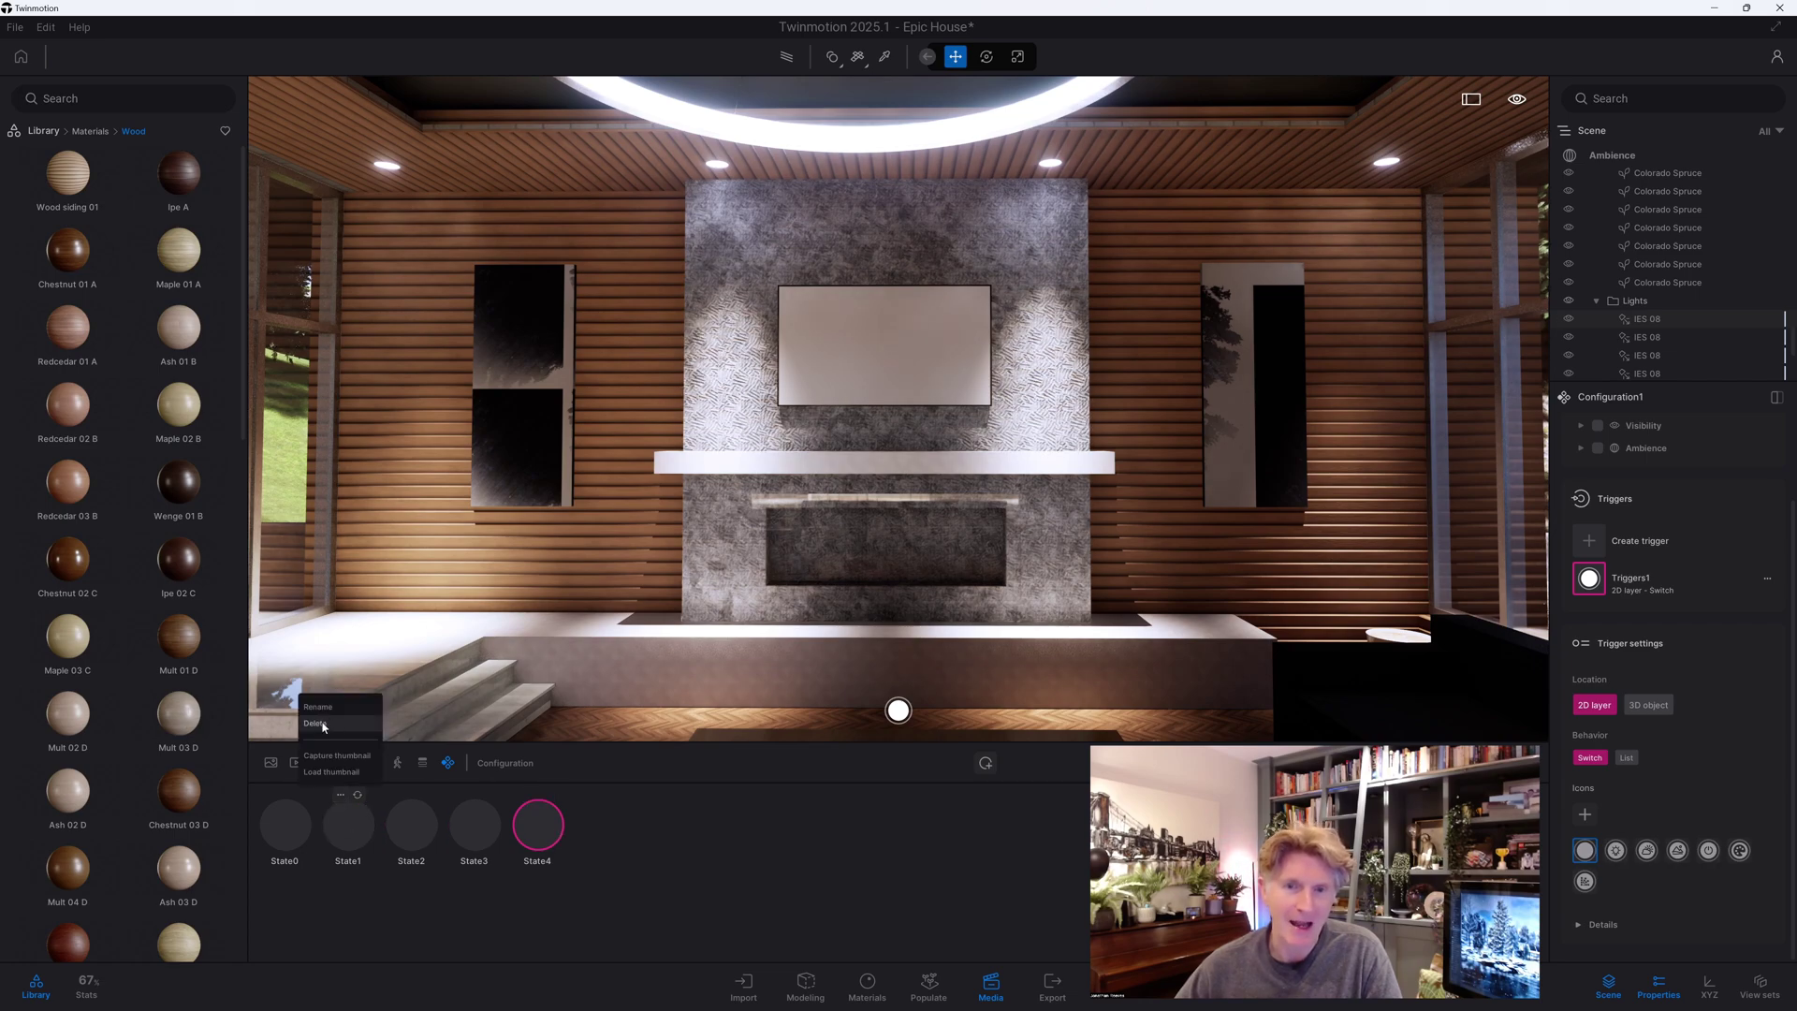
left_click(325, 730)
Preview State0, State2, State3 and State4 in turn, inspect State4 towards the kitchen, and switch back to State0
left_click(285, 825)
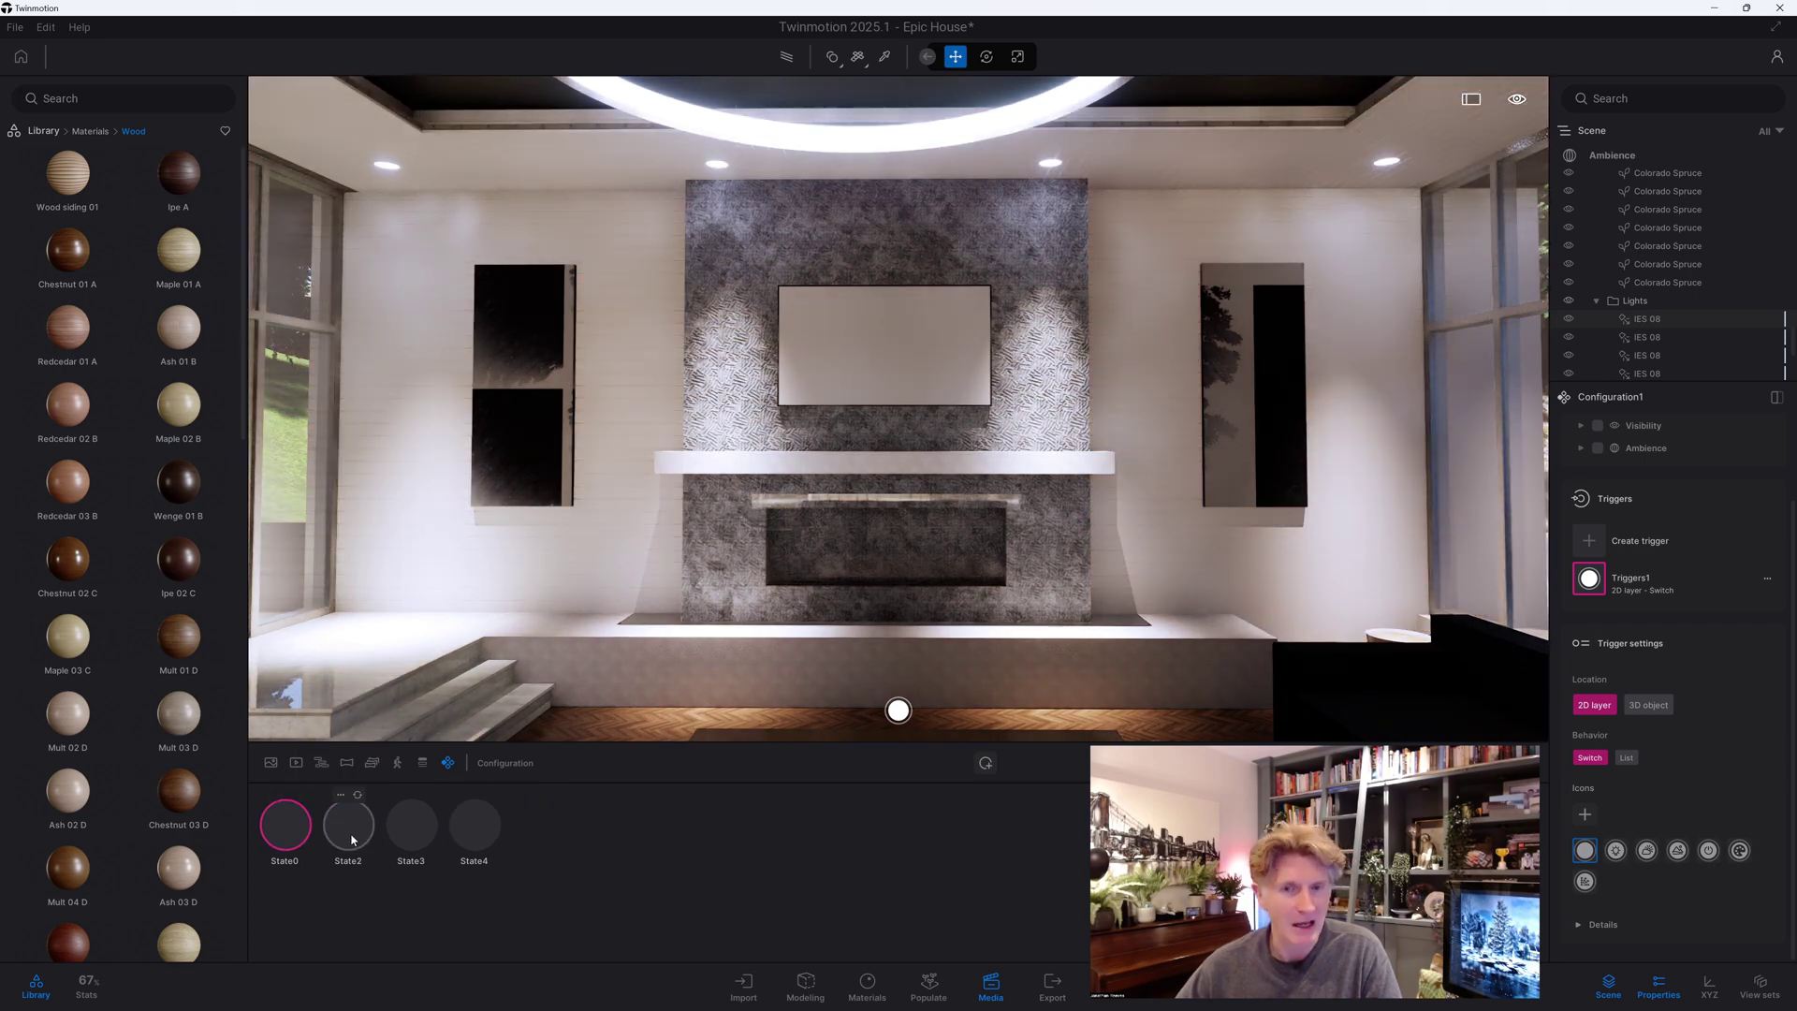
left_click(350, 829)
left_click(411, 825)
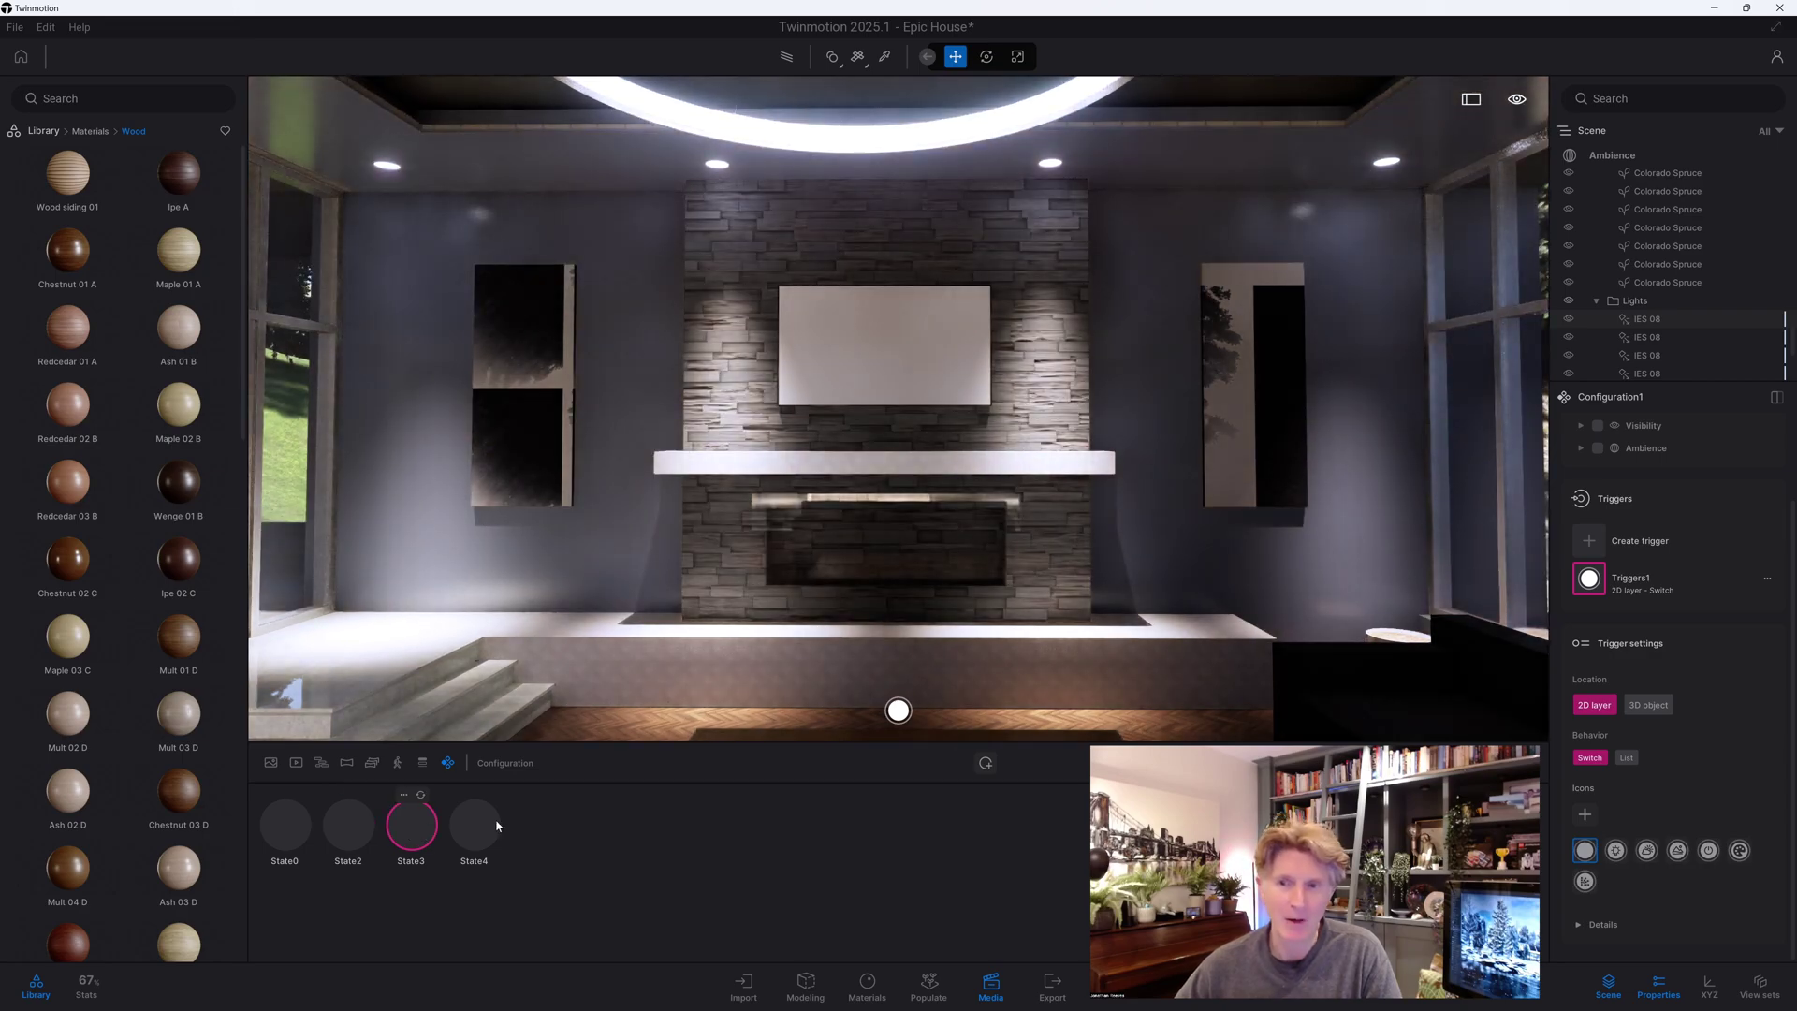
left_click(476, 827)
right_click_drag(705, 599, 1385, 599)
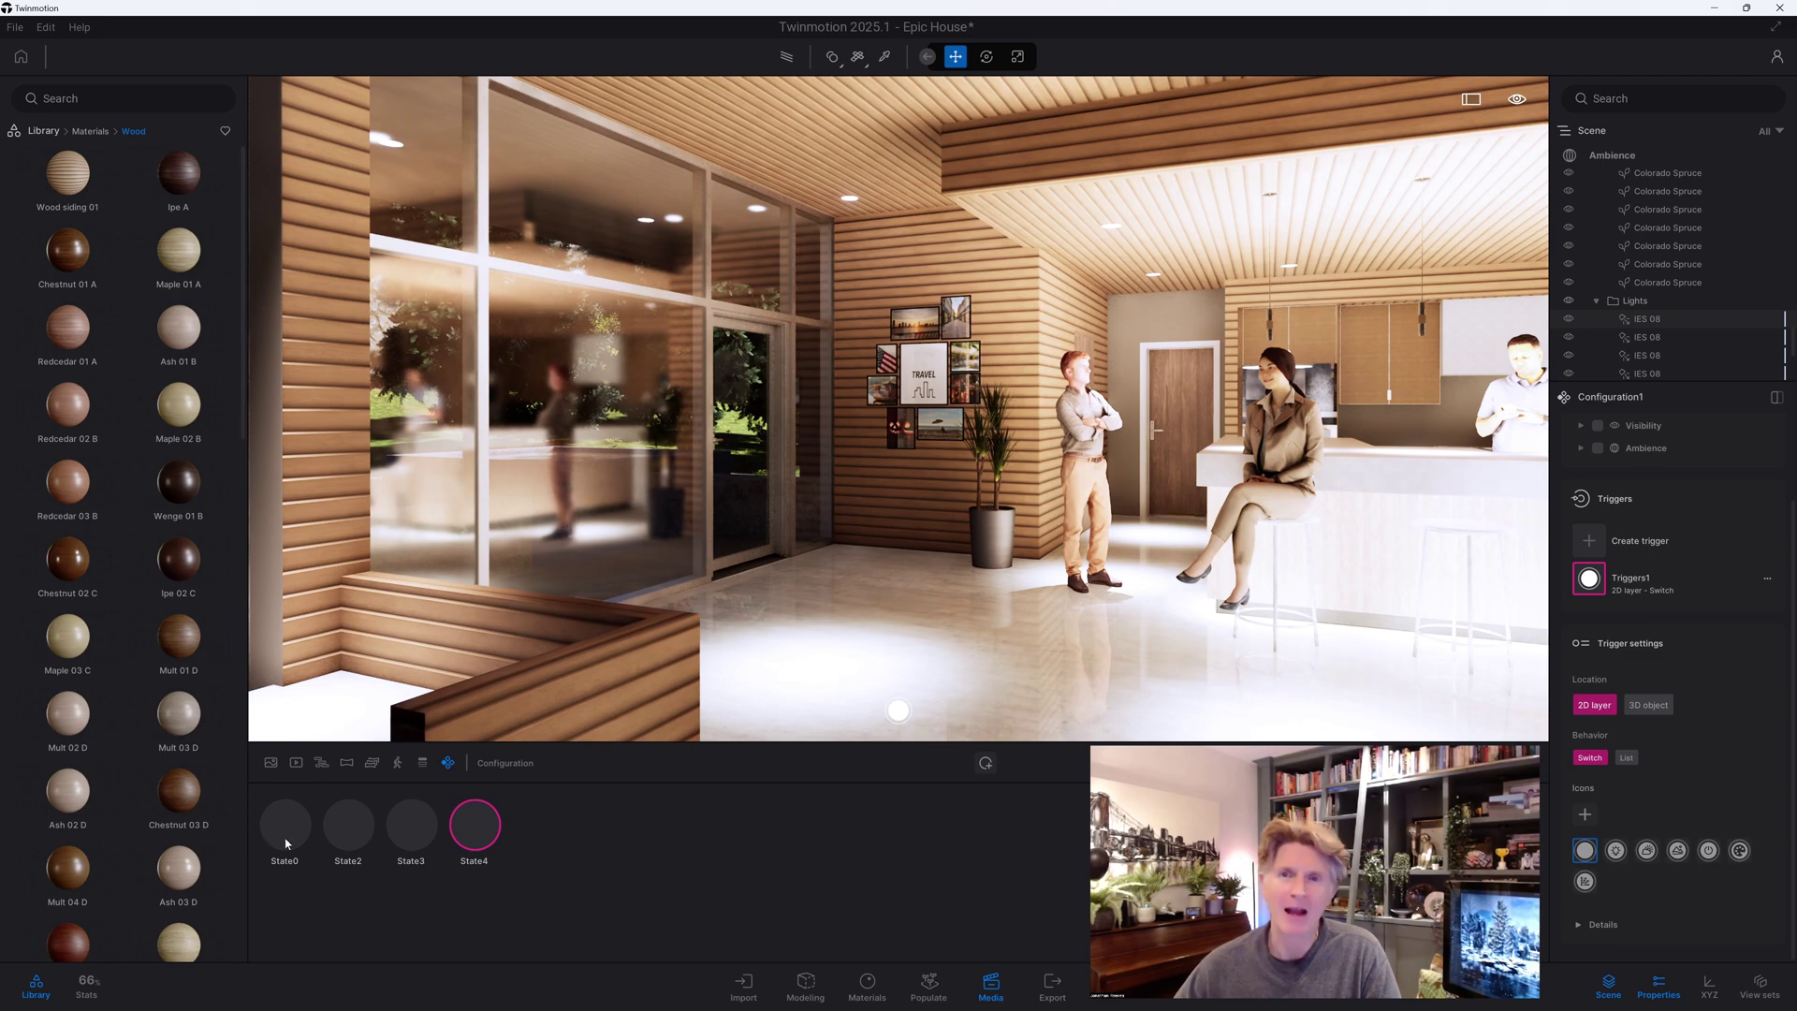
left_click(286, 825)
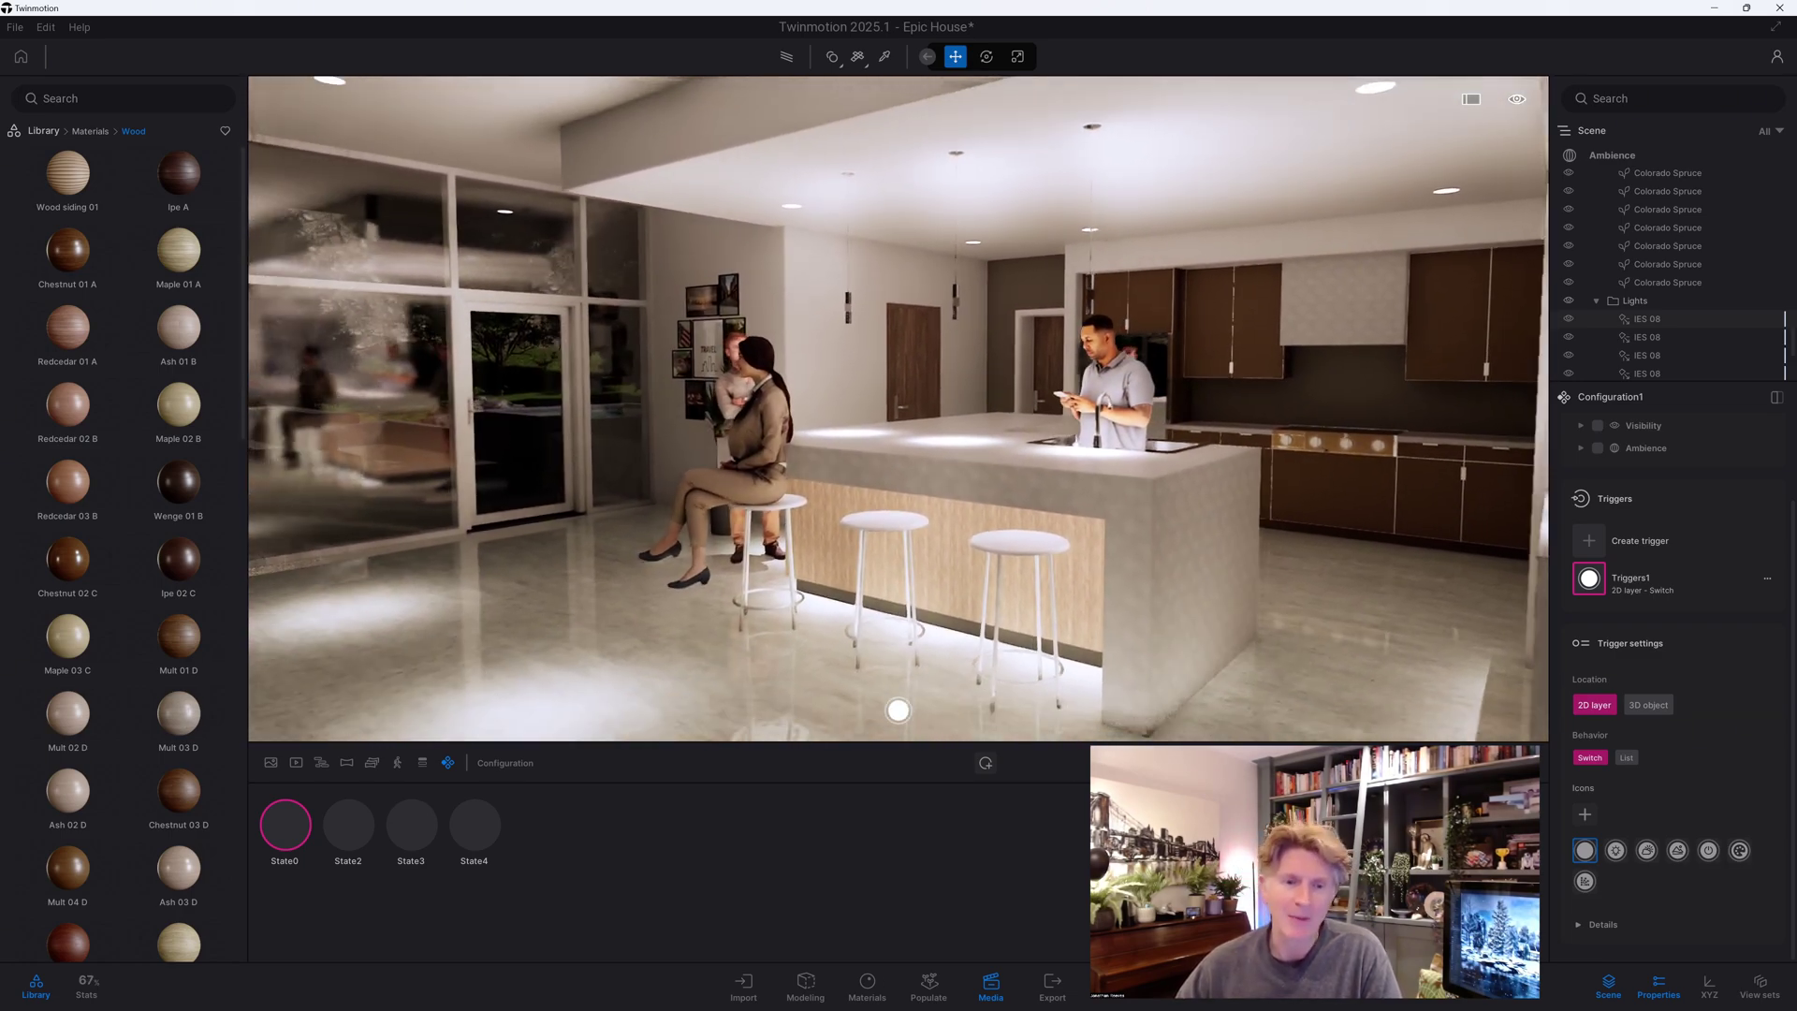
Return to the configuration list and create a new configuration for the house exterior
left_click(447, 763)
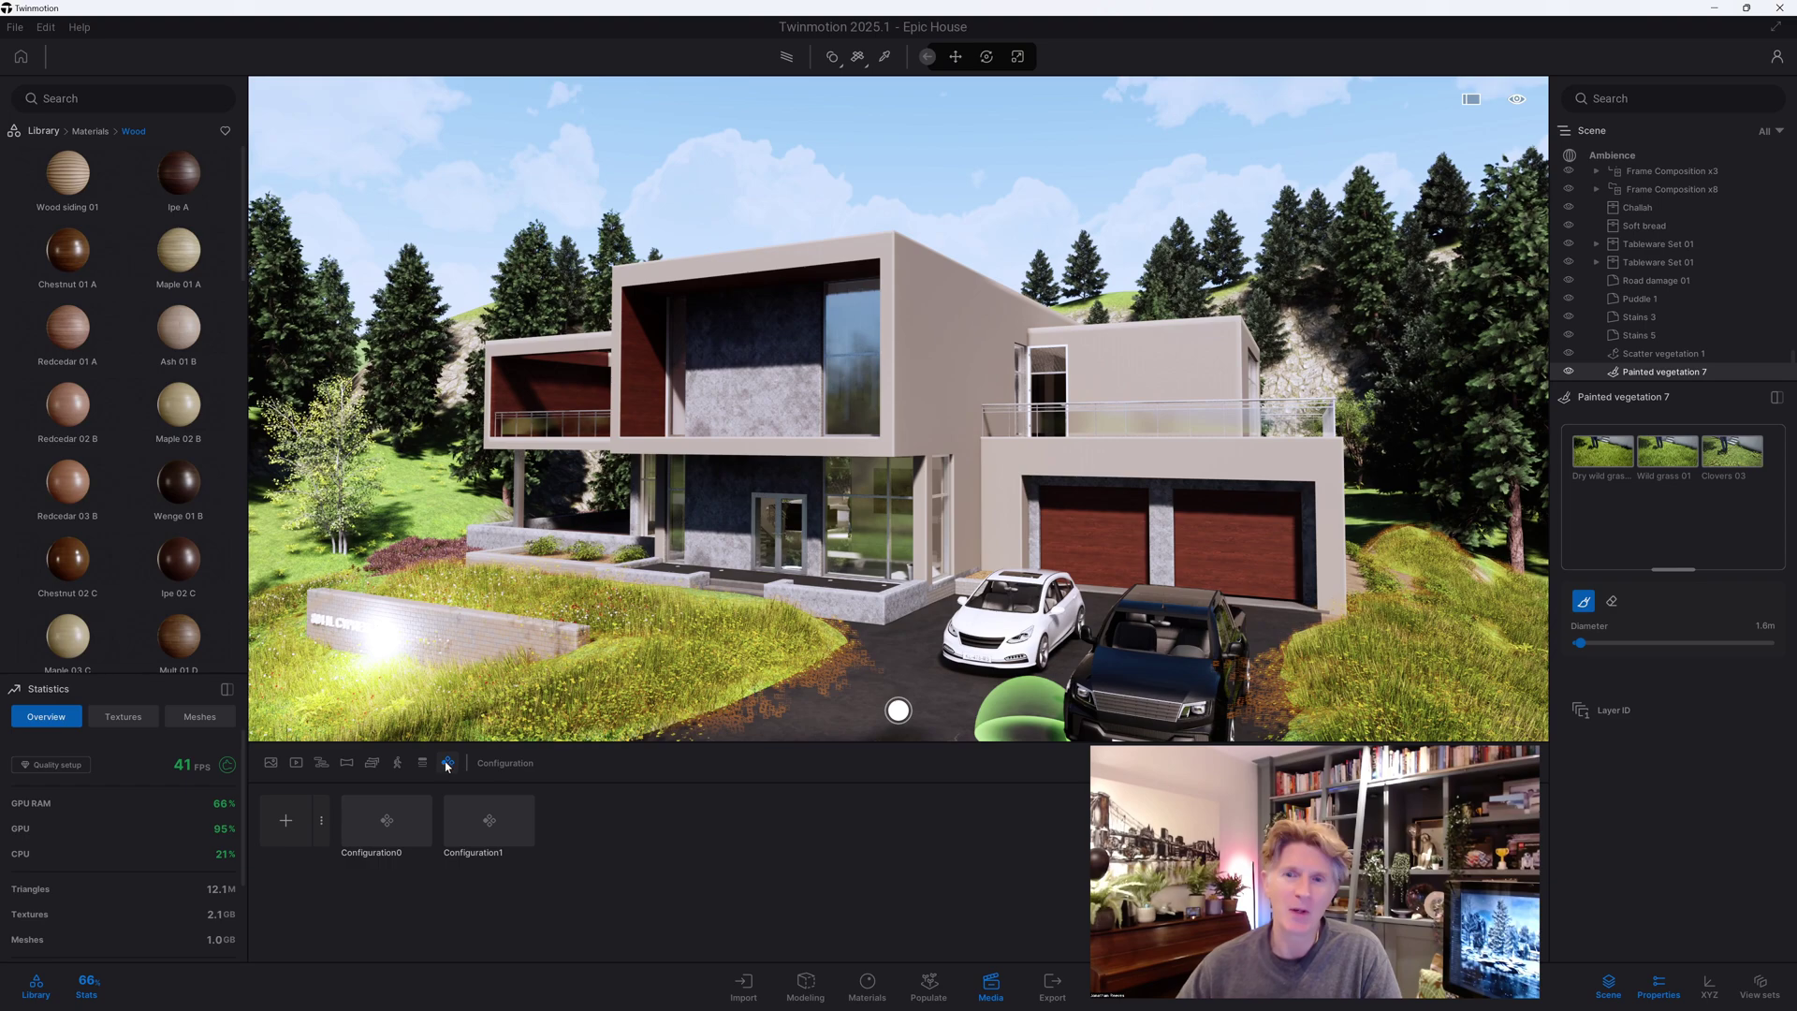
left_click(447, 765)
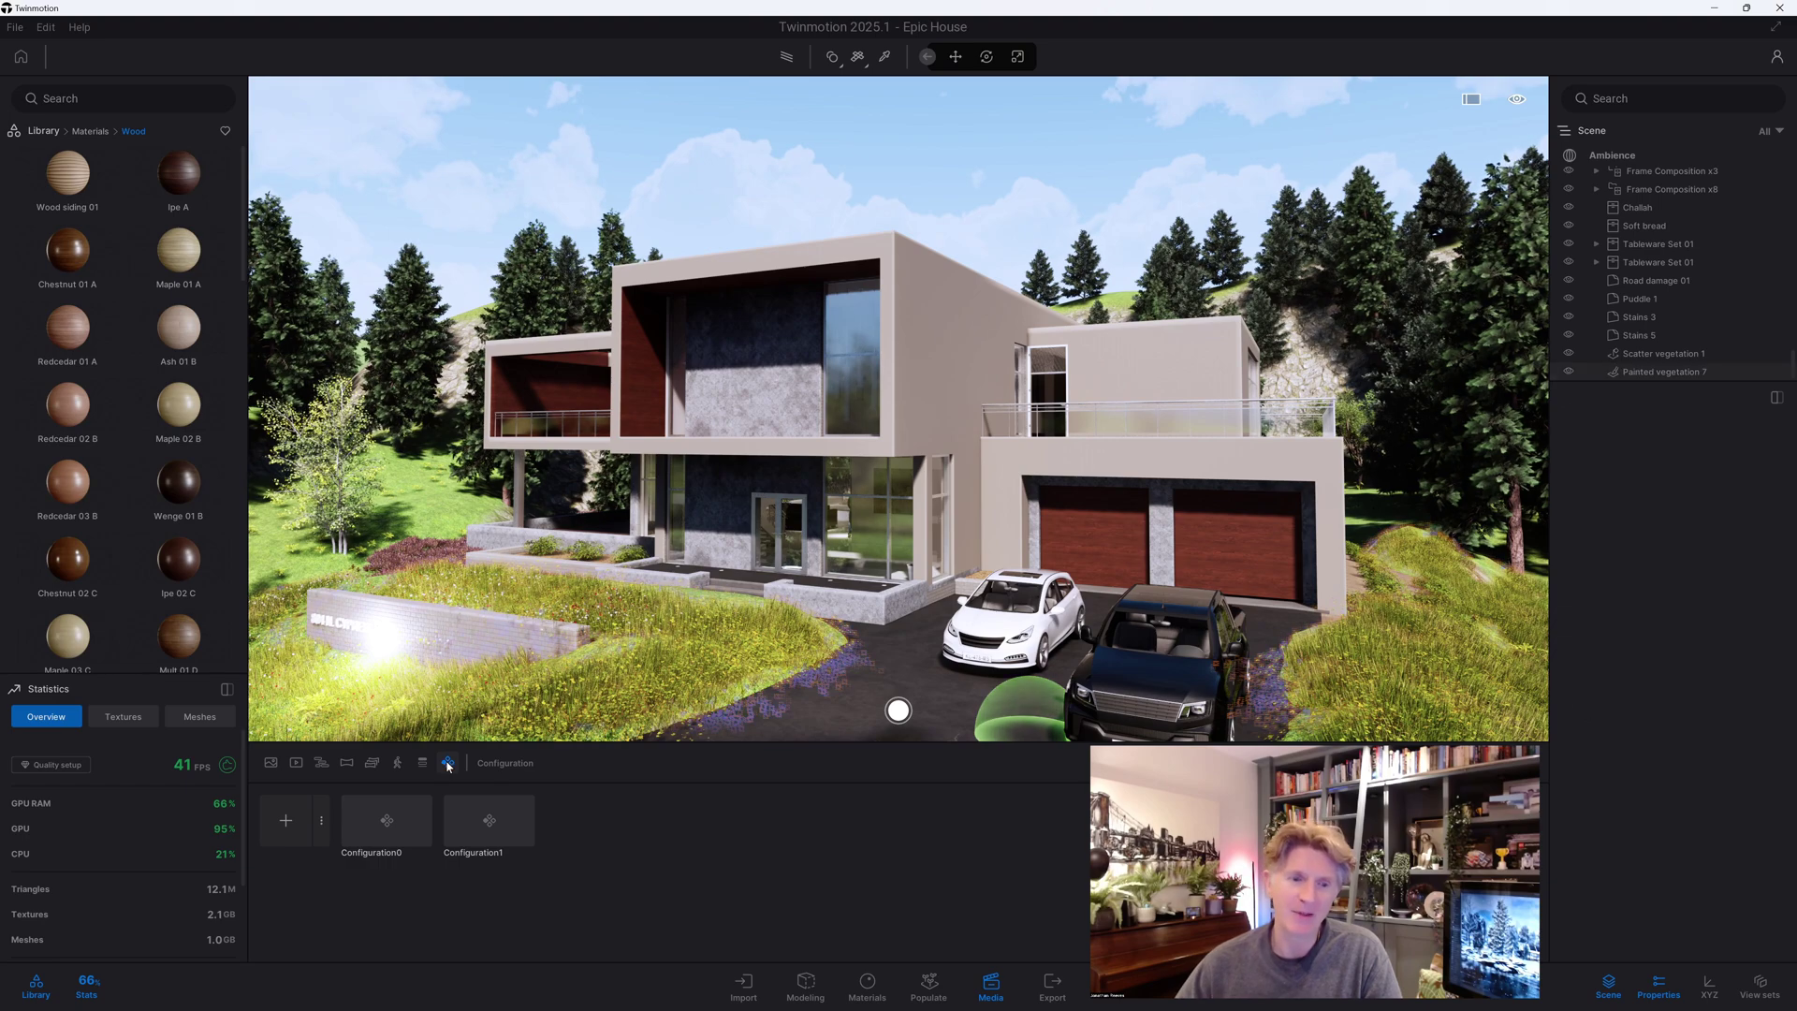
left_click(291, 822)
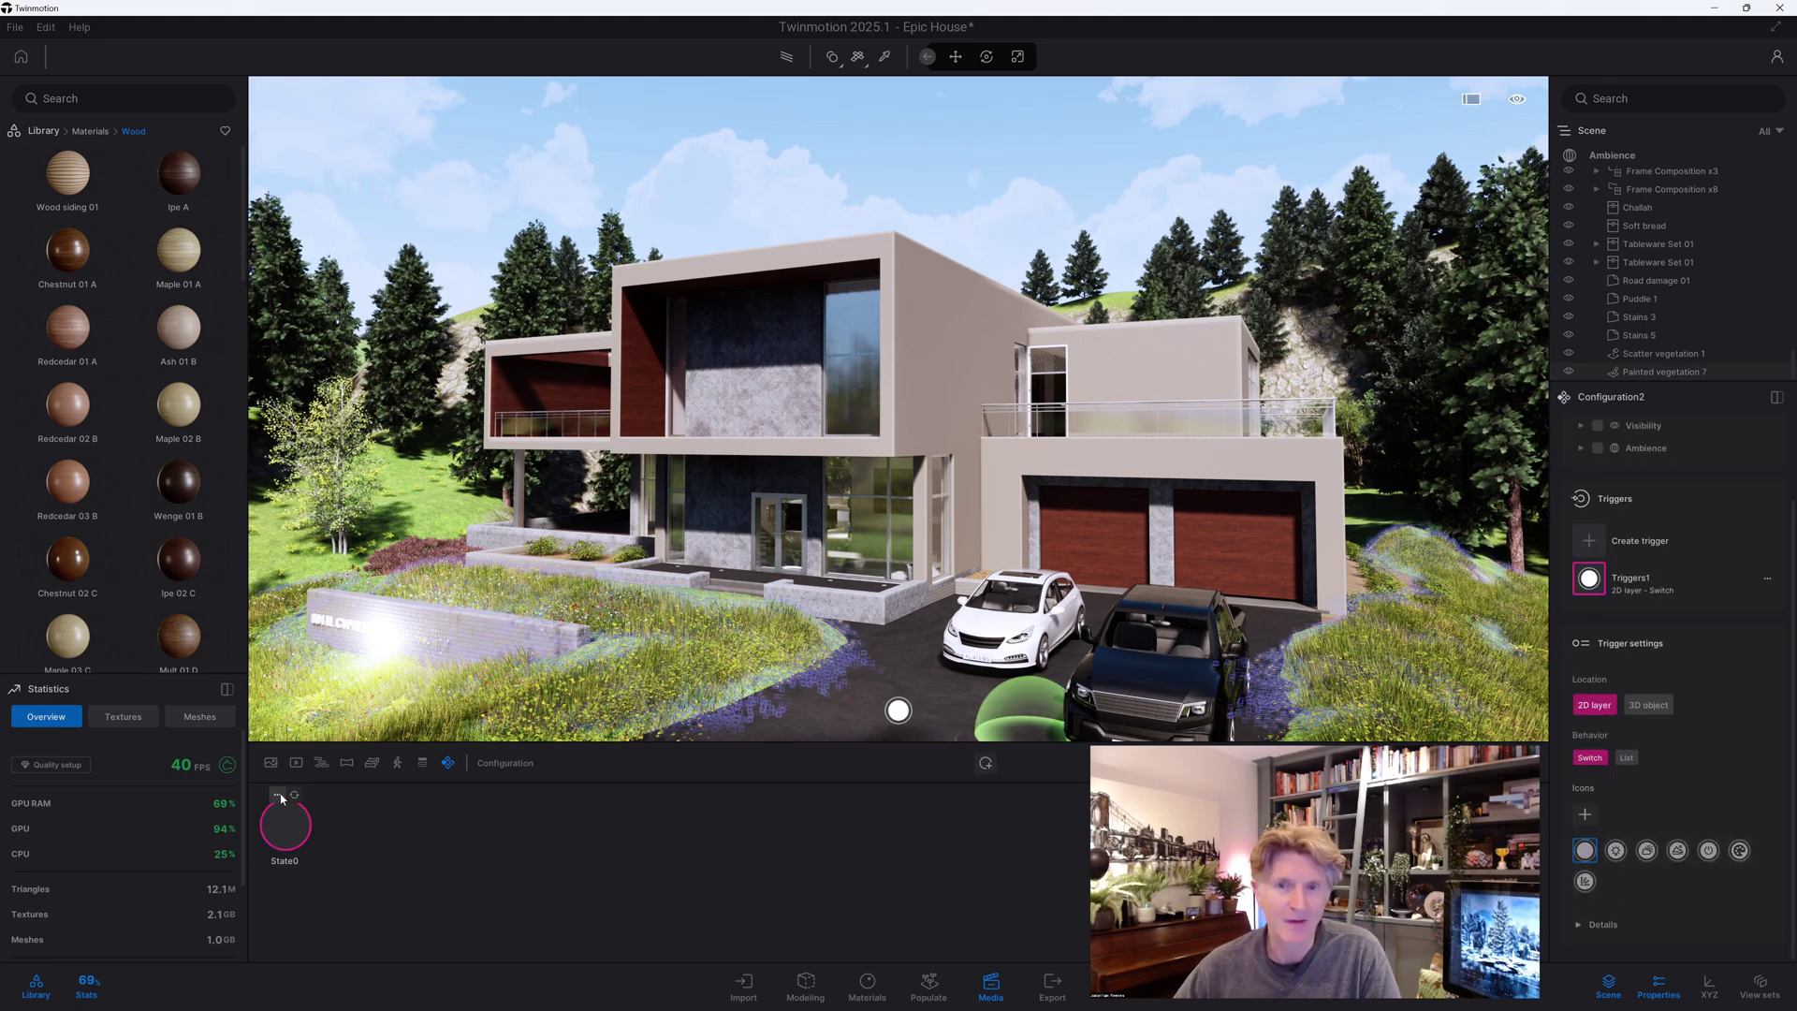
Apply Chestnut 01 A to the house's exterior walls and set the texture scale to 10
mouse_move(86, 236)
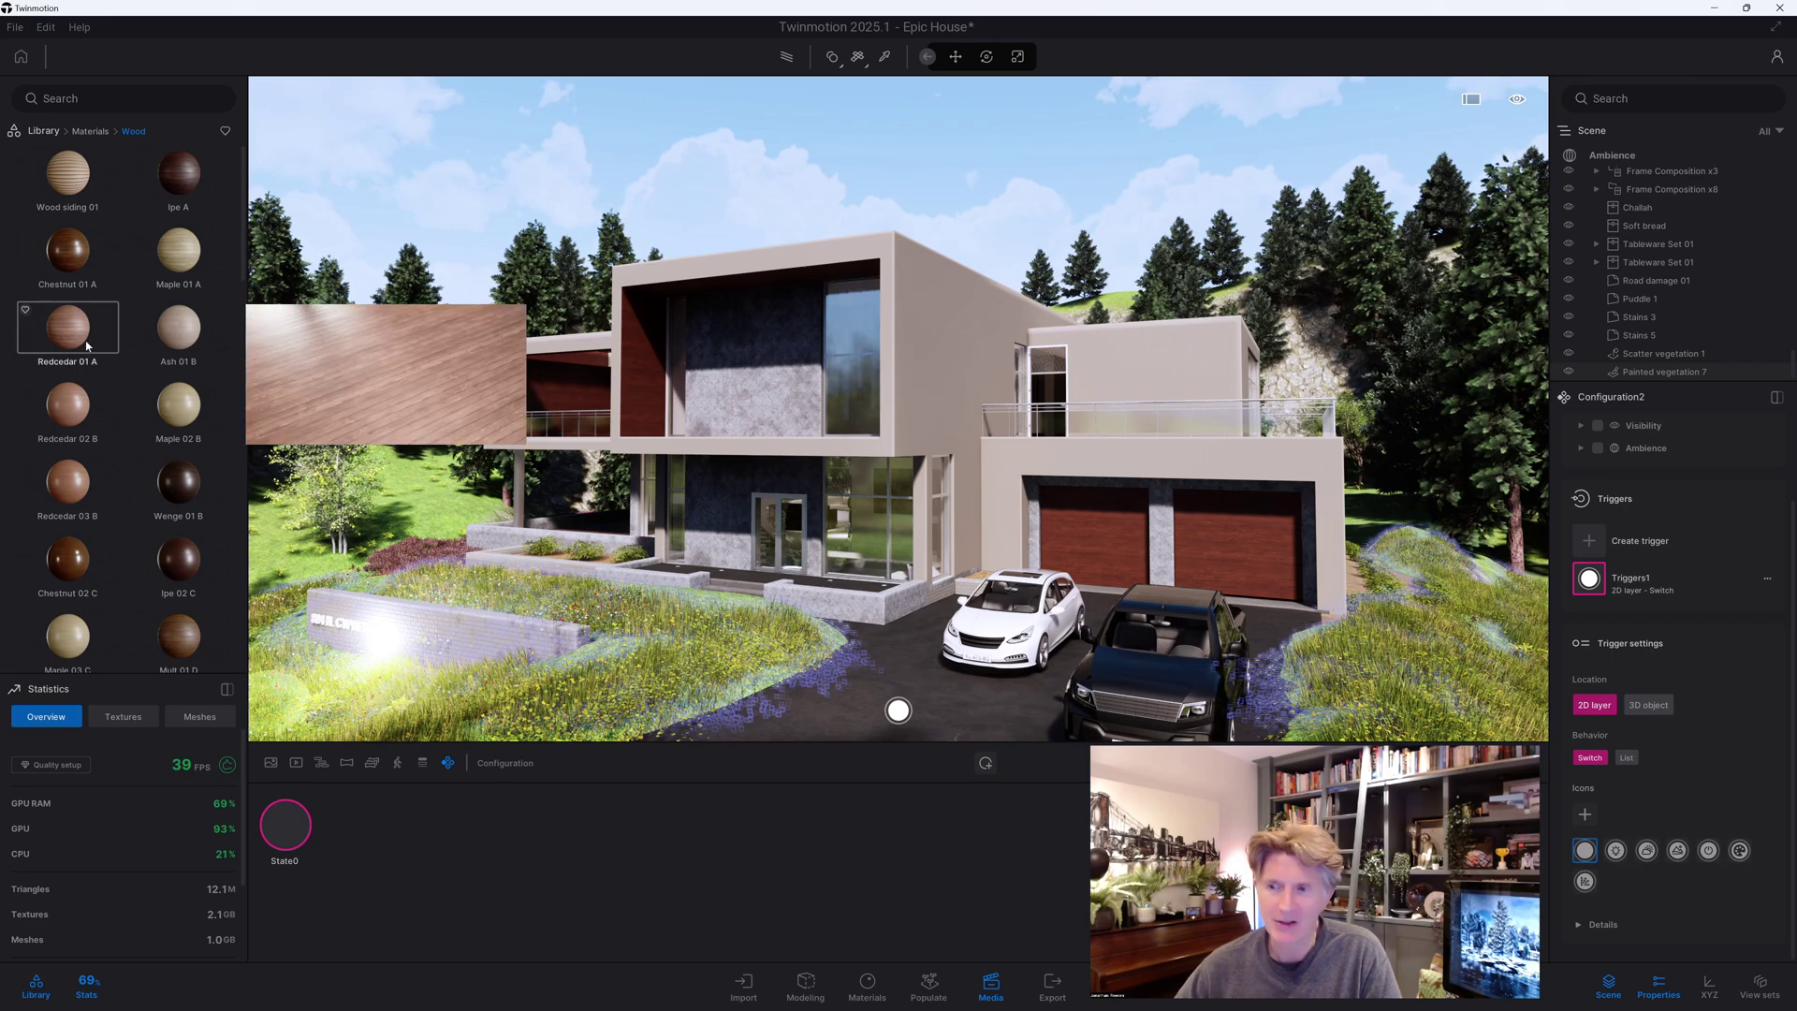
left_click_drag(75, 249, 847, 515)
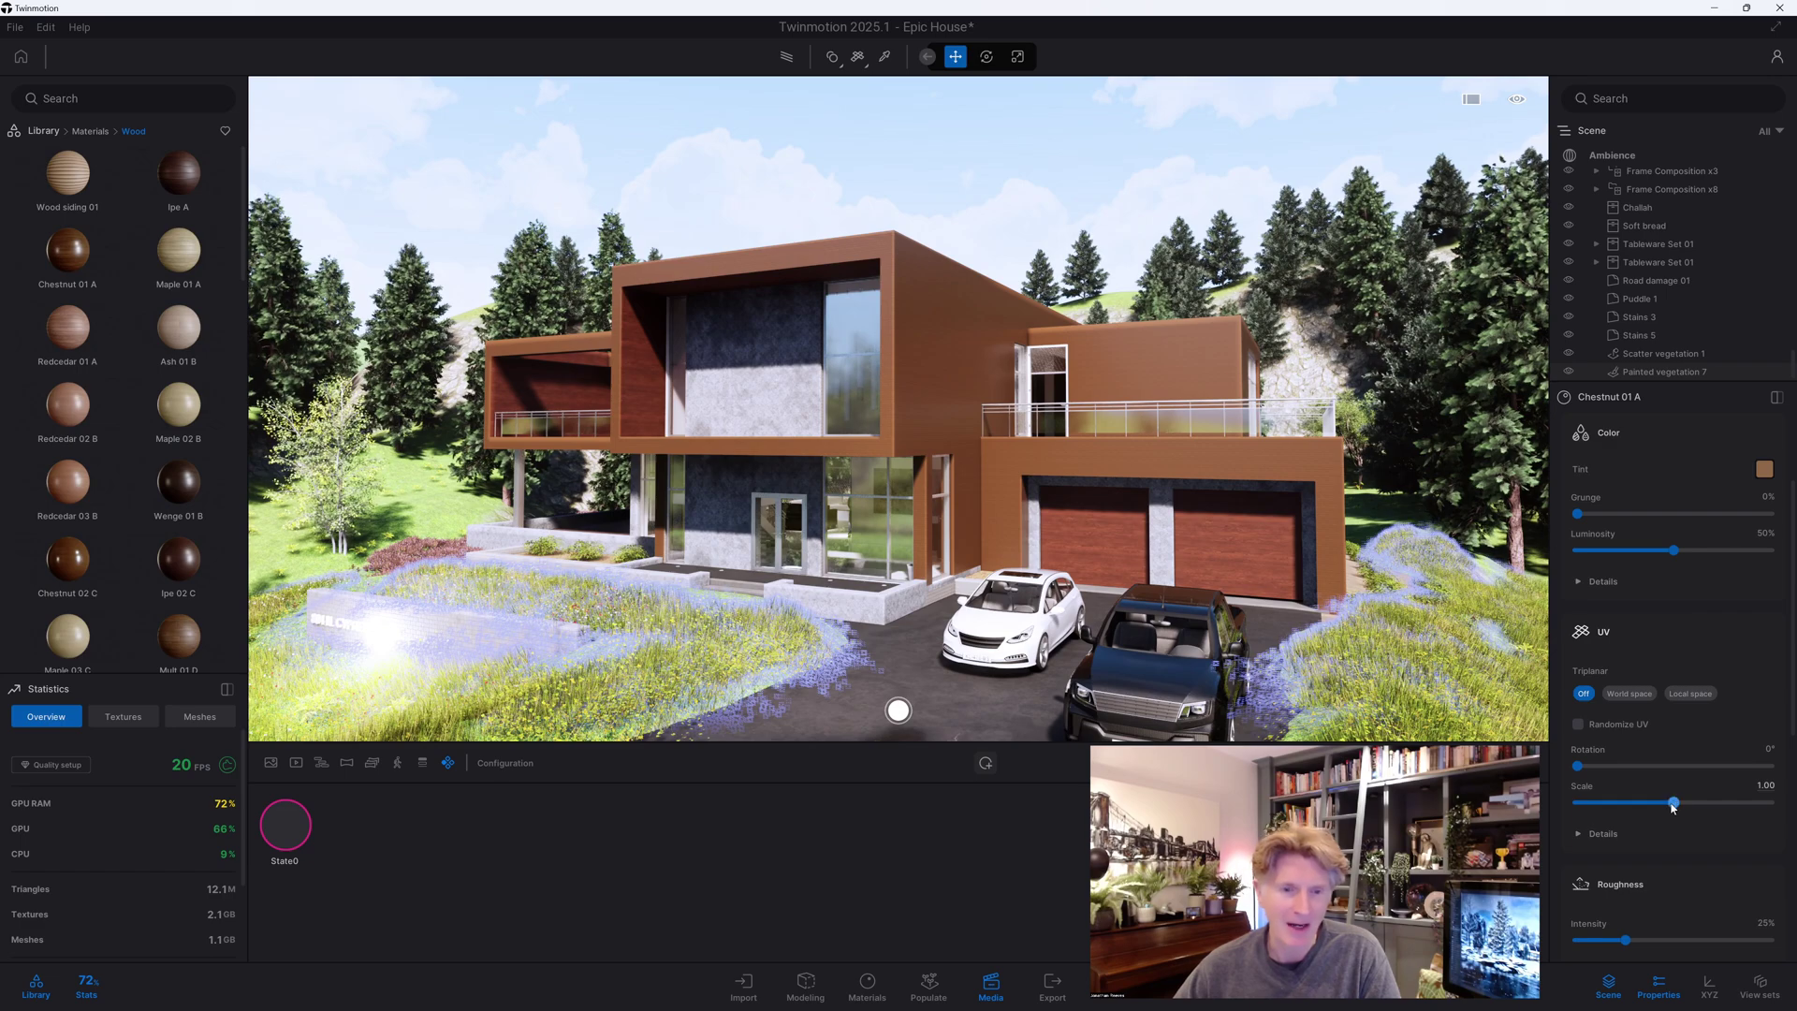
left_click_drag(1744, 803, 1784, 806)
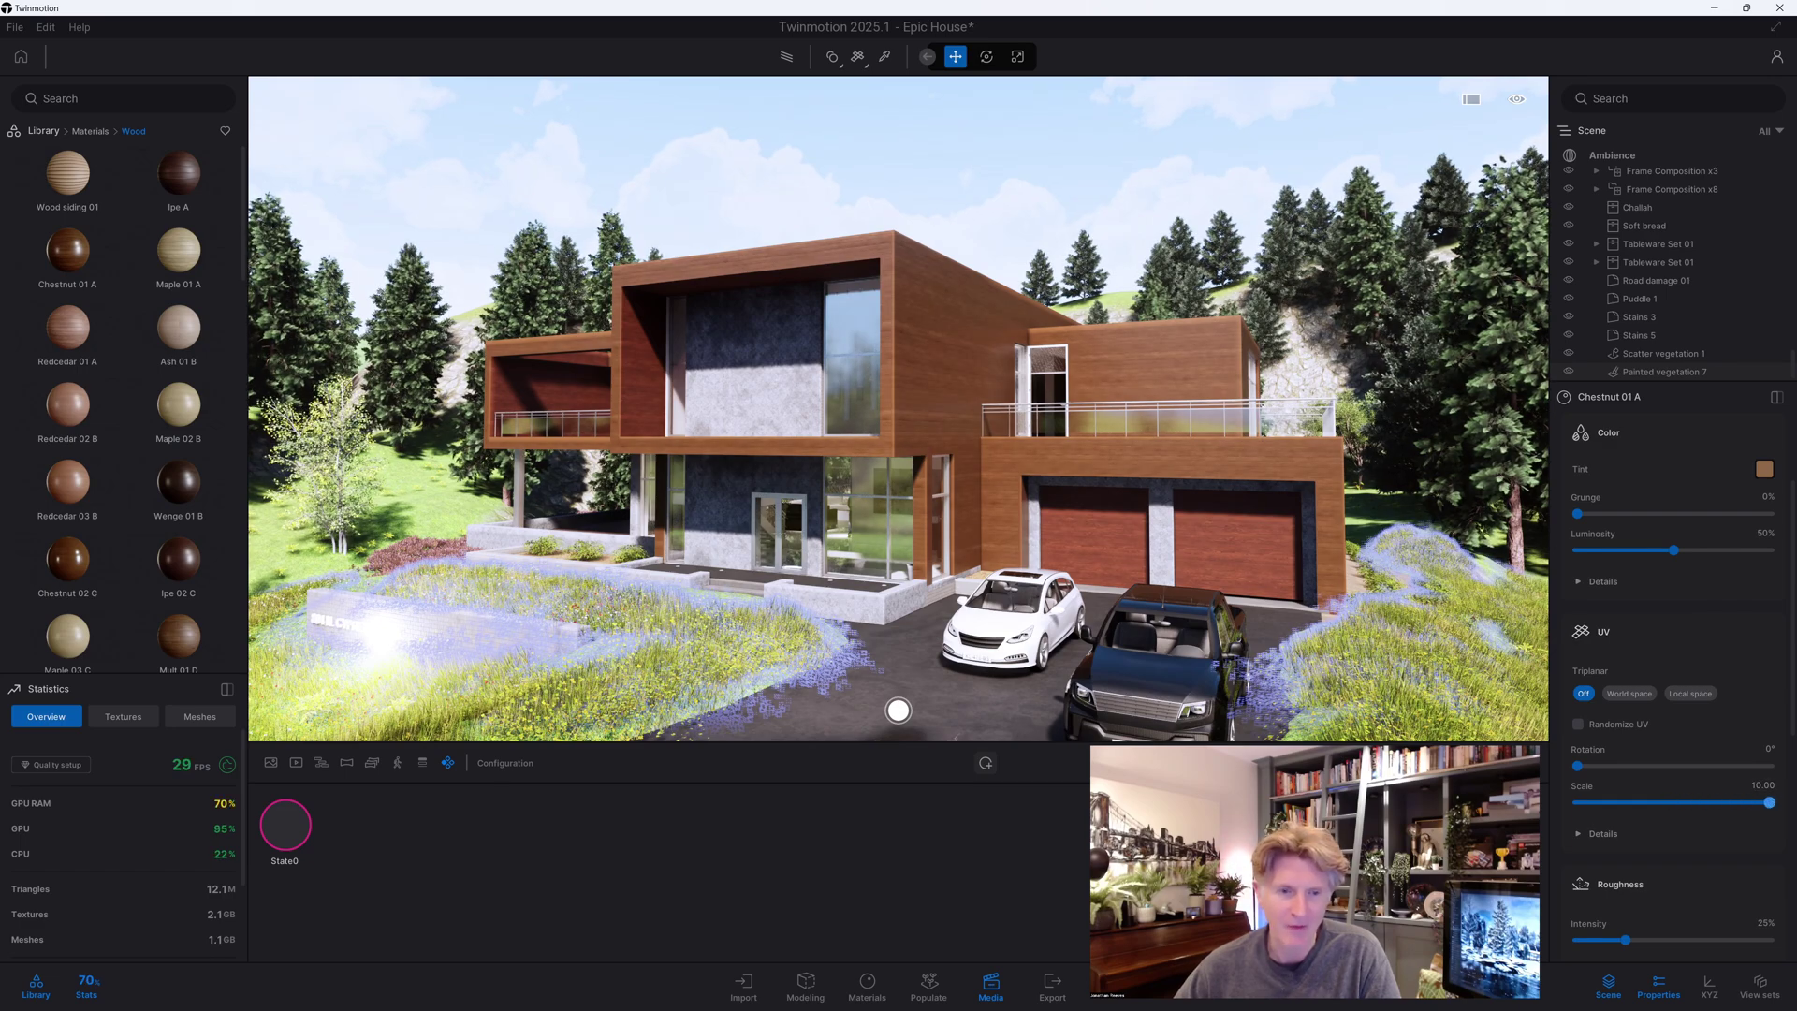
right_click_drag(995, 458, 949, 666)
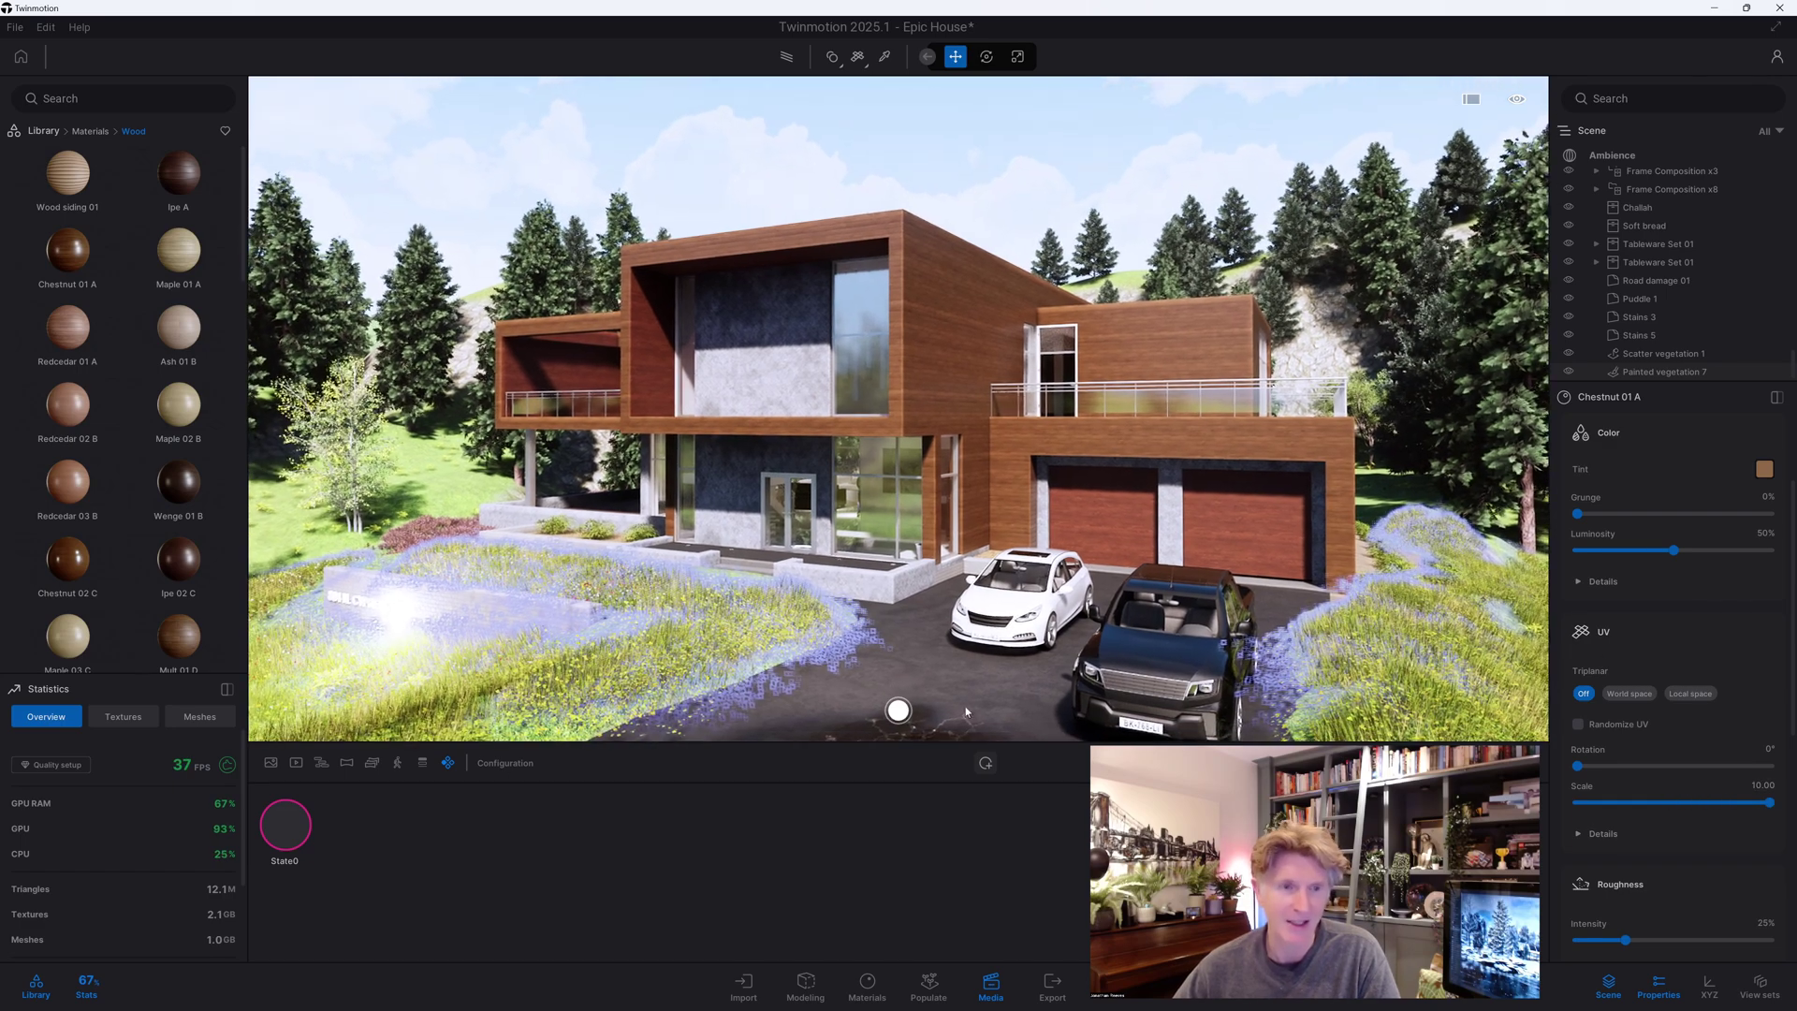
Find Aluminium siding 02 among the metal materials and apply it to the house's exterior walls
scroll(140, 571, "down", 4)
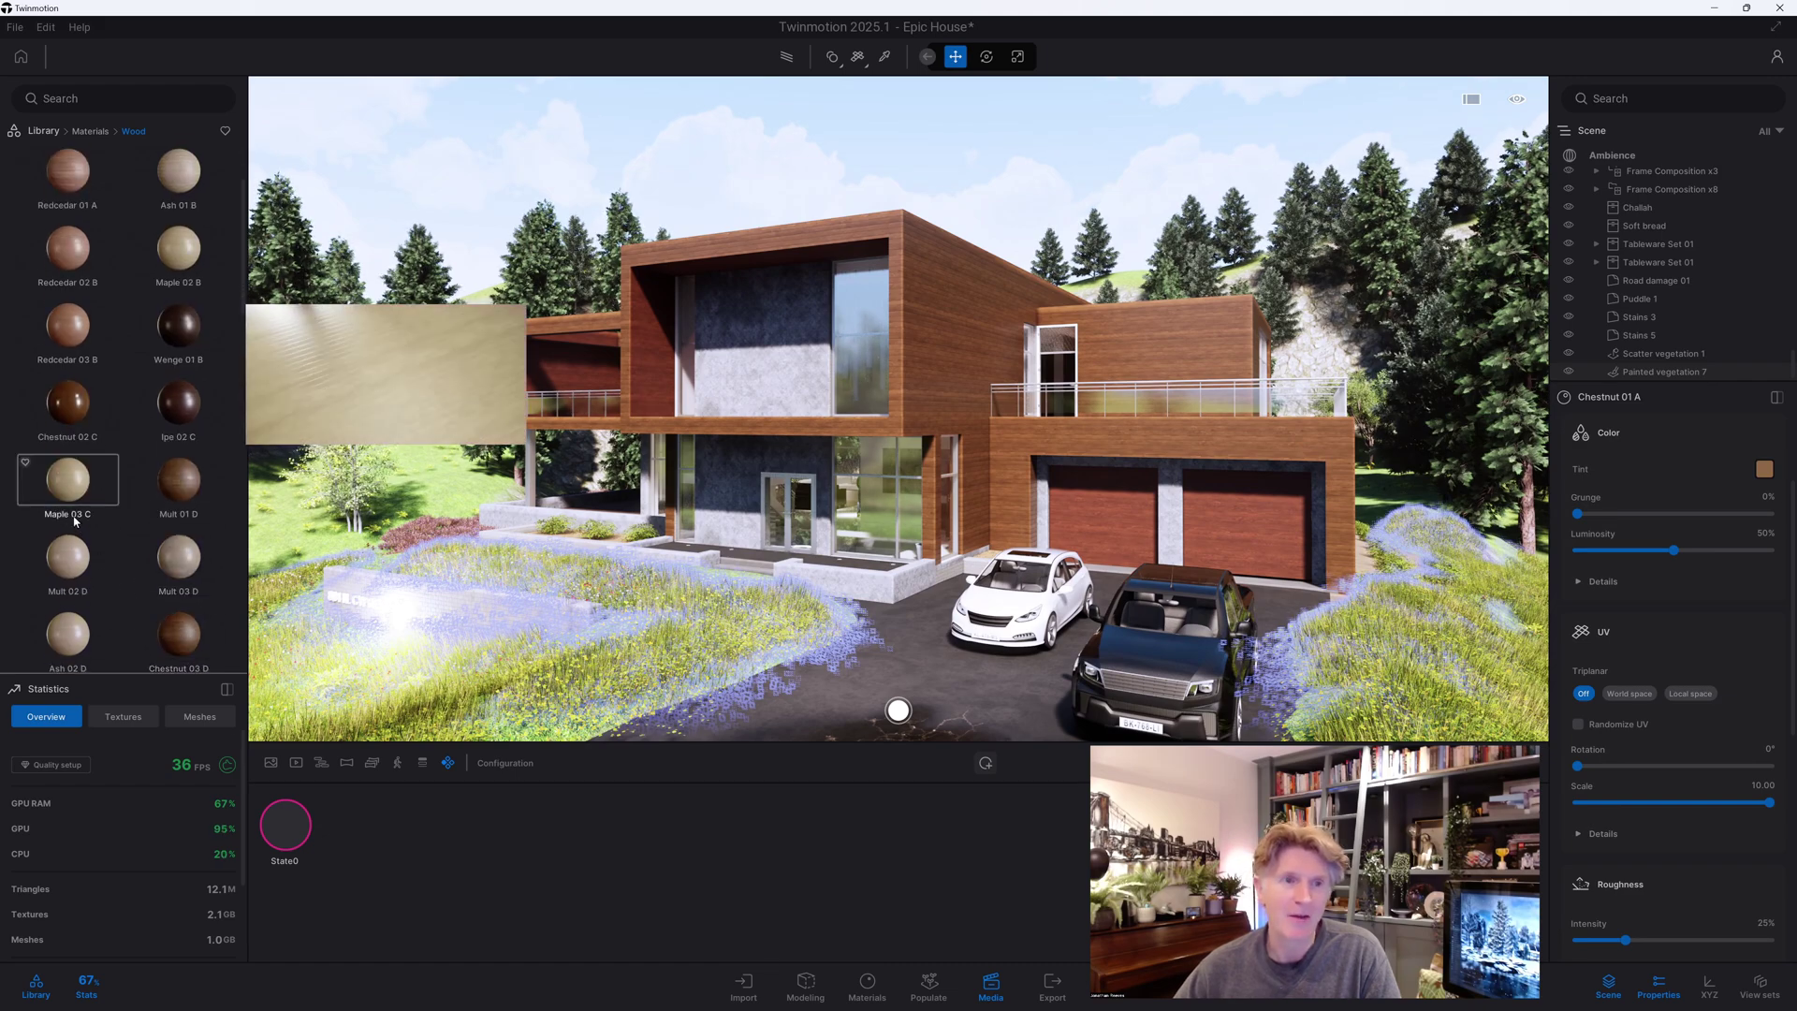
left_click(38, 133)
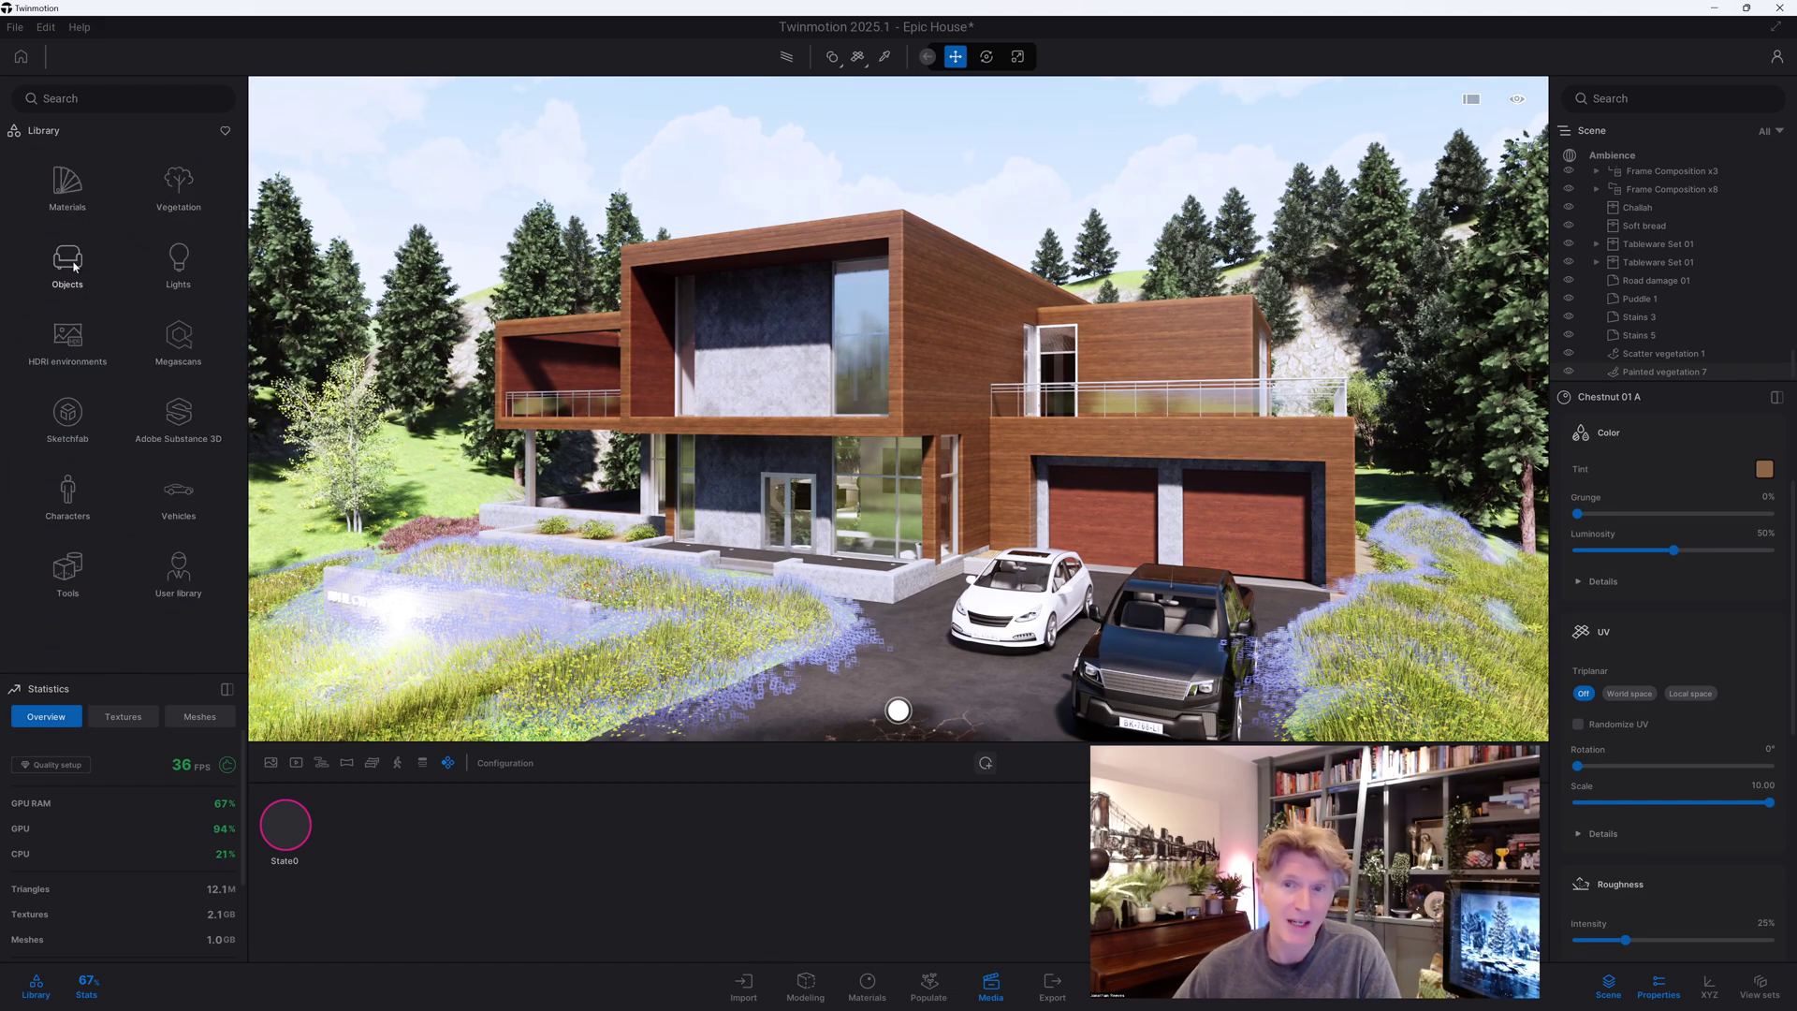
left_click(62, 183)
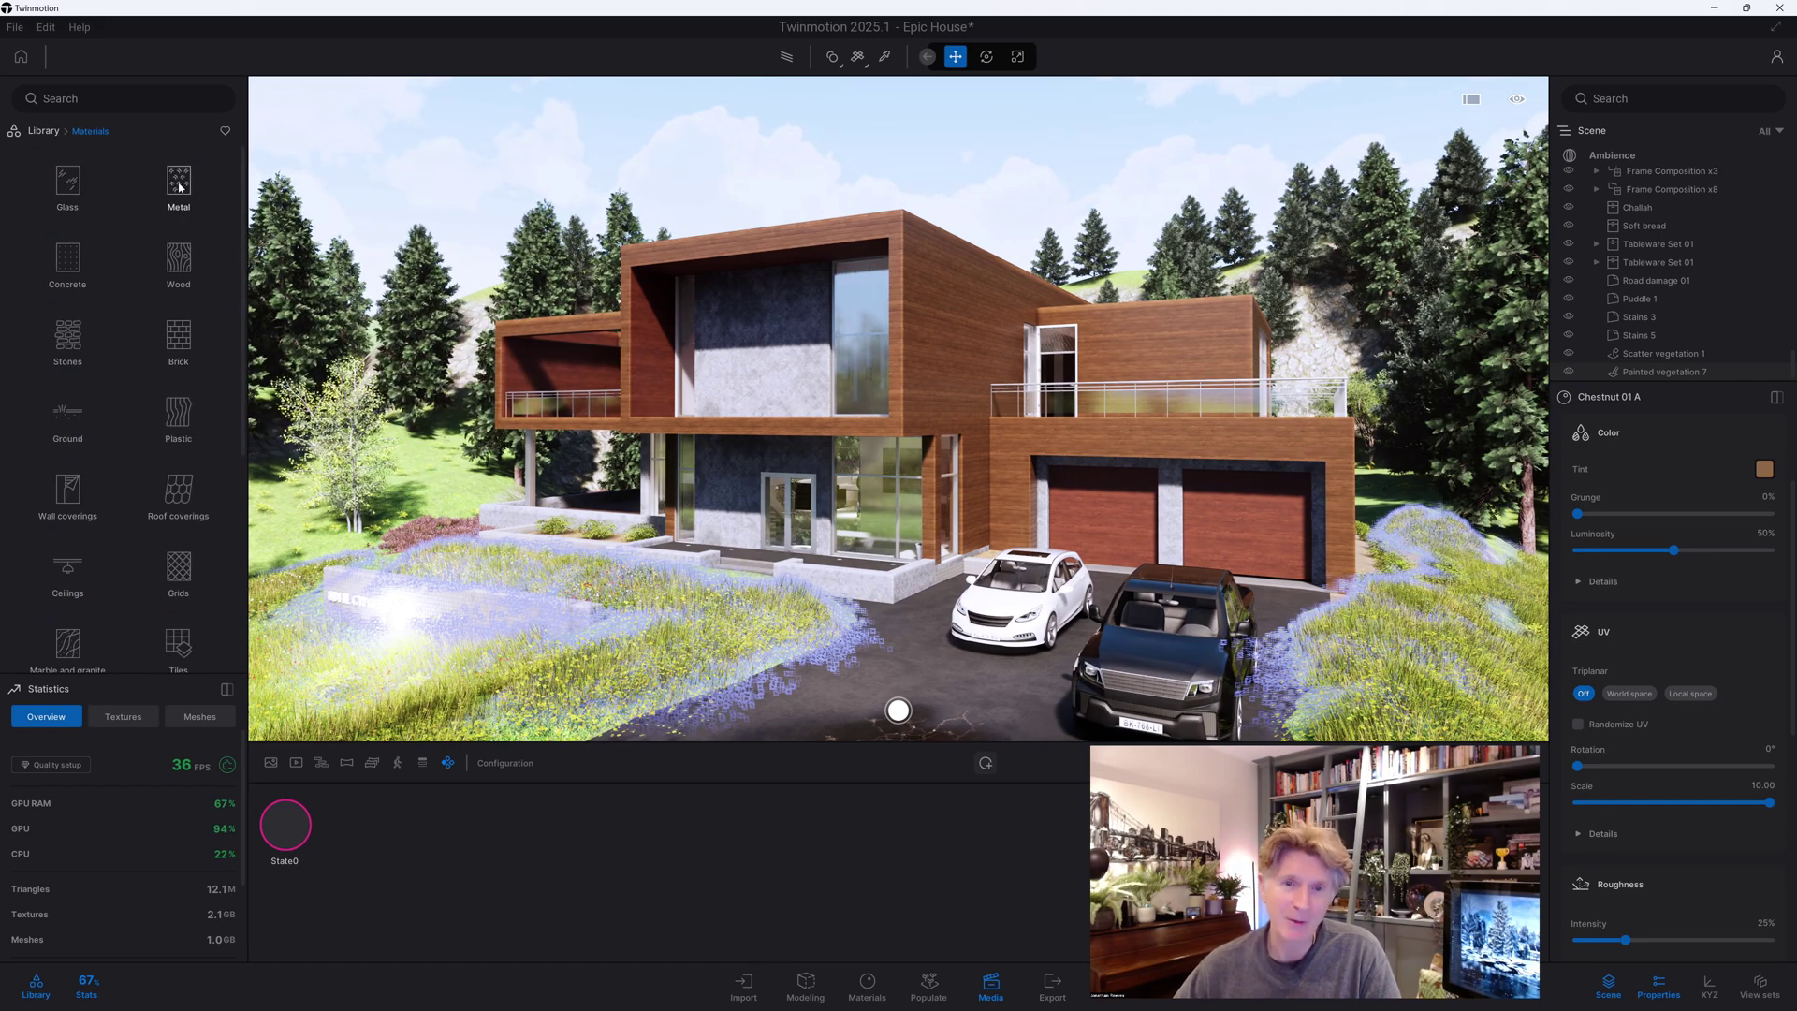
left_click(178, 179)
scroll(177, 468, "down", 5)
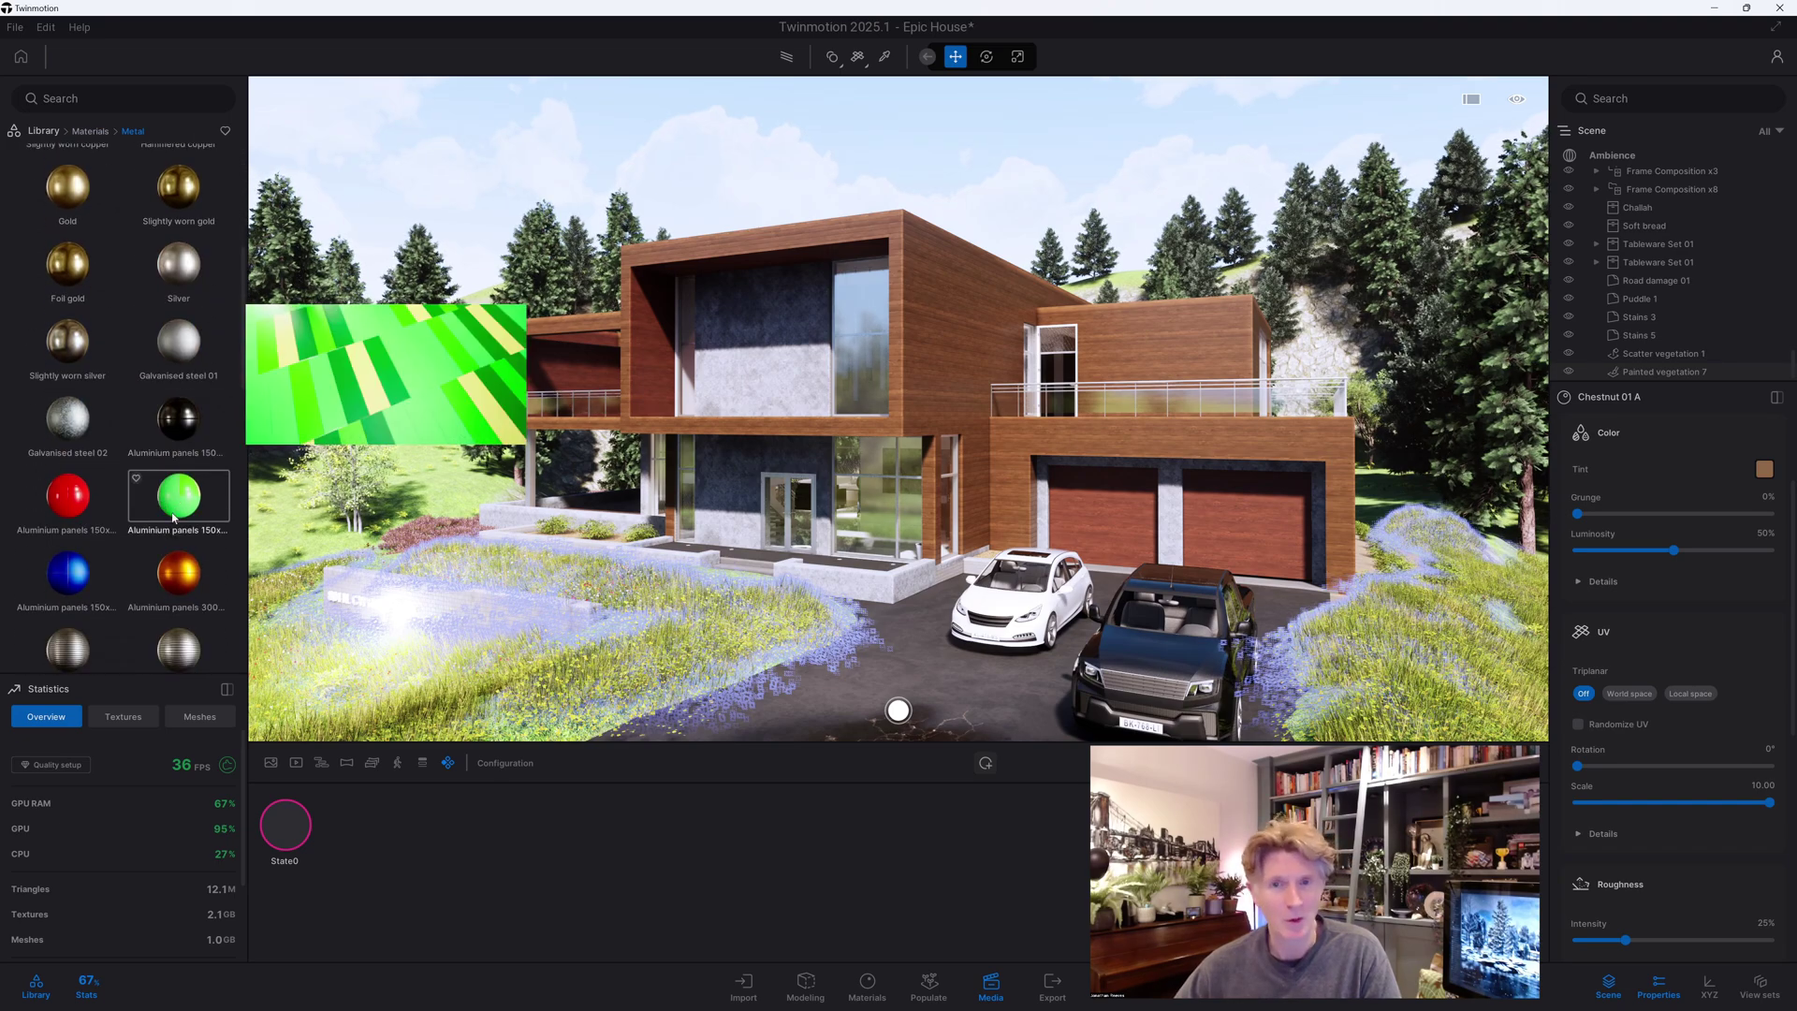
left_click_drag(186, 506, 969, 390)
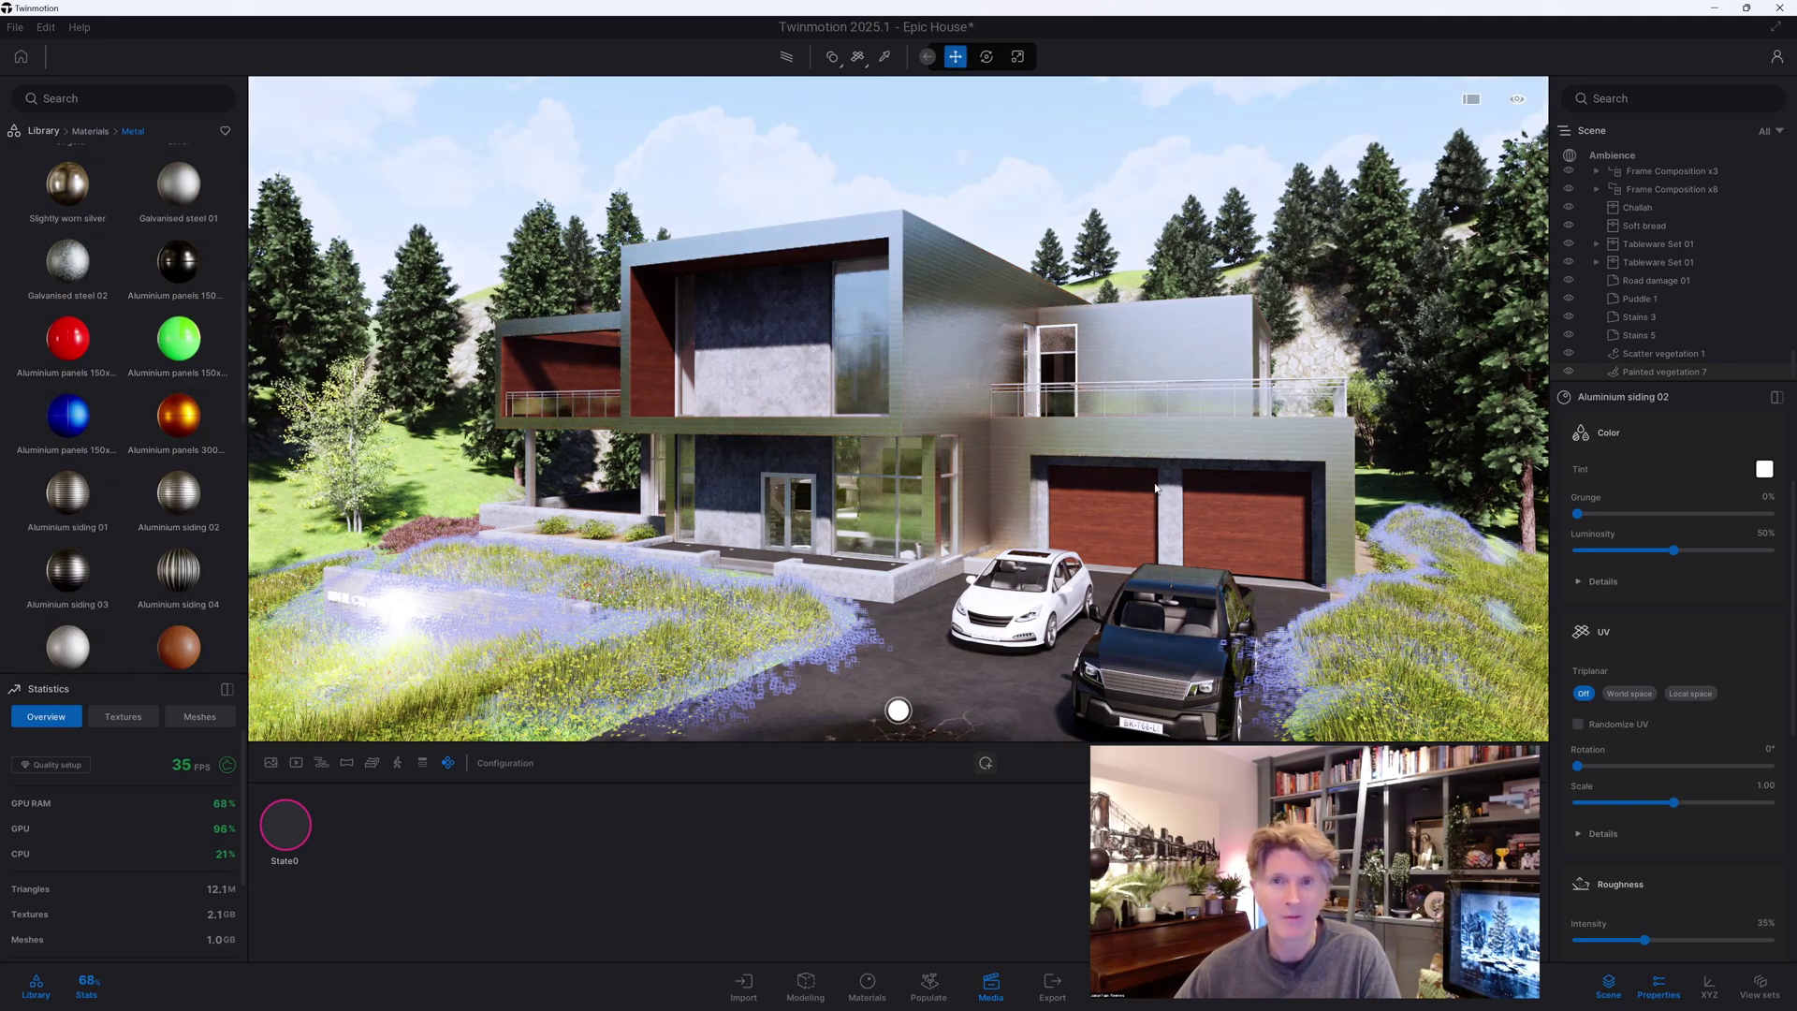
Set the aluminium siding's texture scale to 2.27, add the look as a new configuration state and activate it
mouse_move(1692, 801)
left_mouse_down()
mouse_move(1711, 801)
mouse_move(1686, 802)
left_mouse_up()
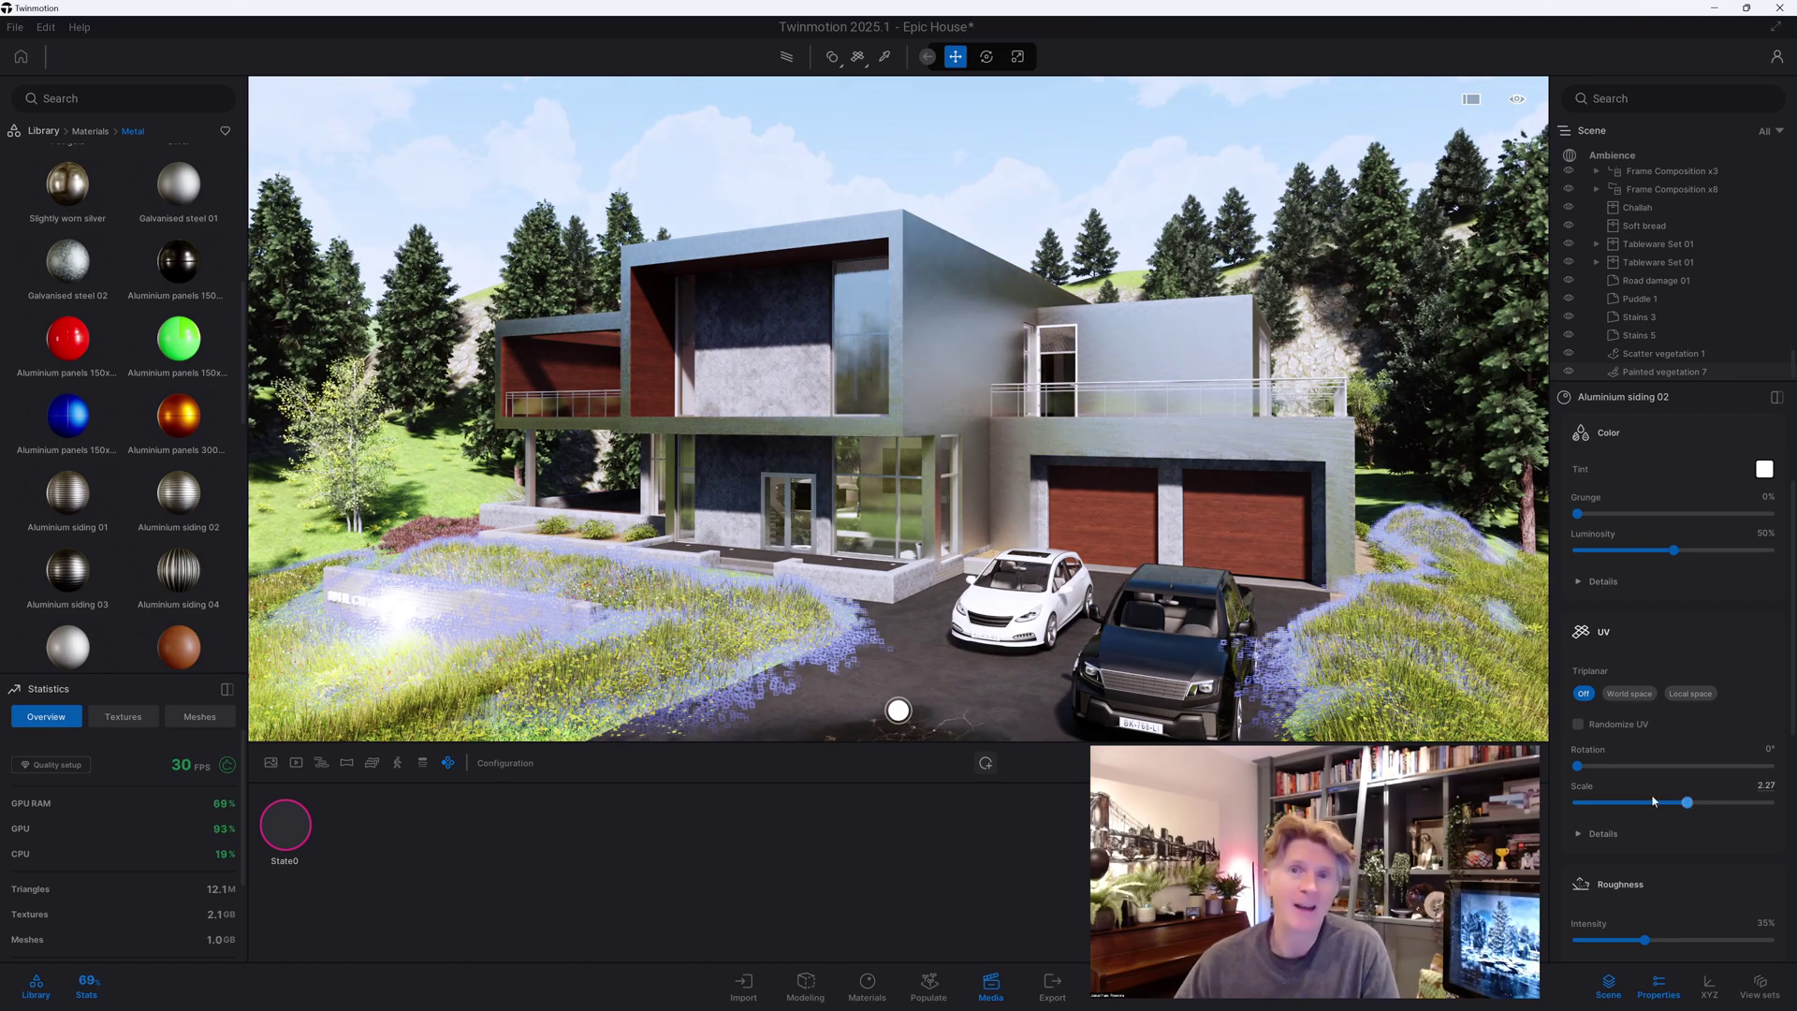
left_click(986, 763)
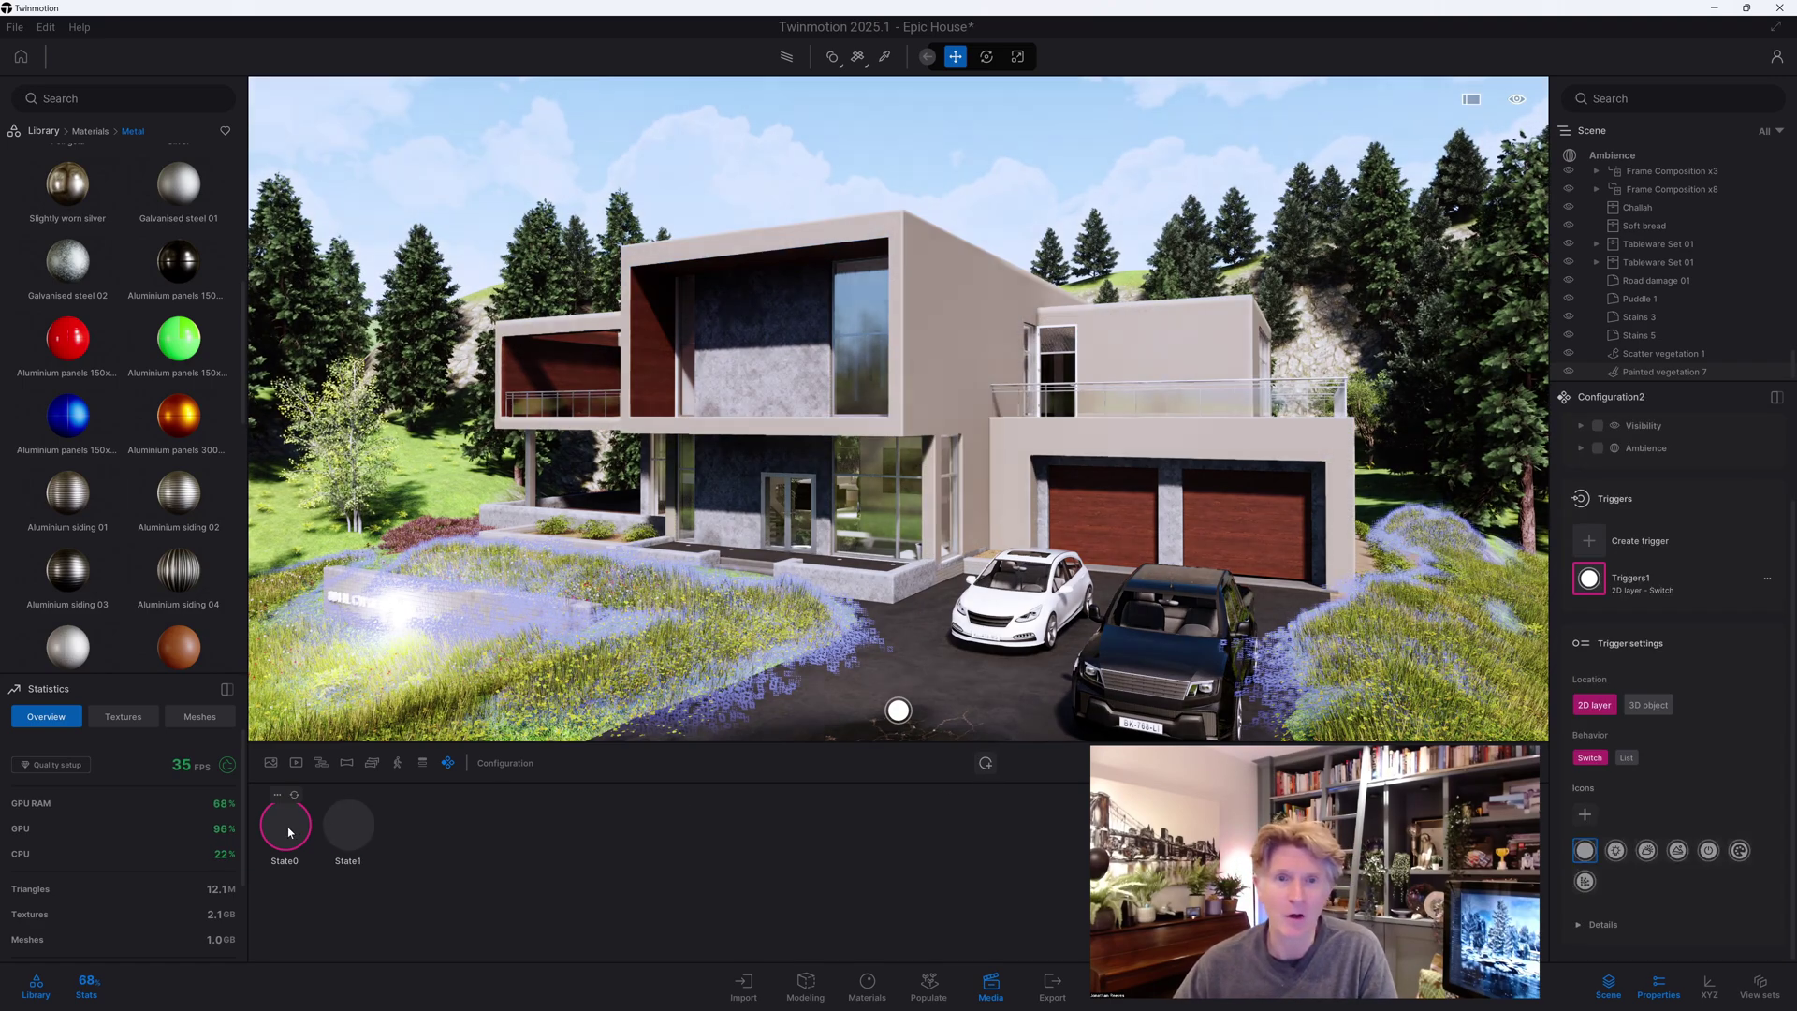
left_click(358, 828)
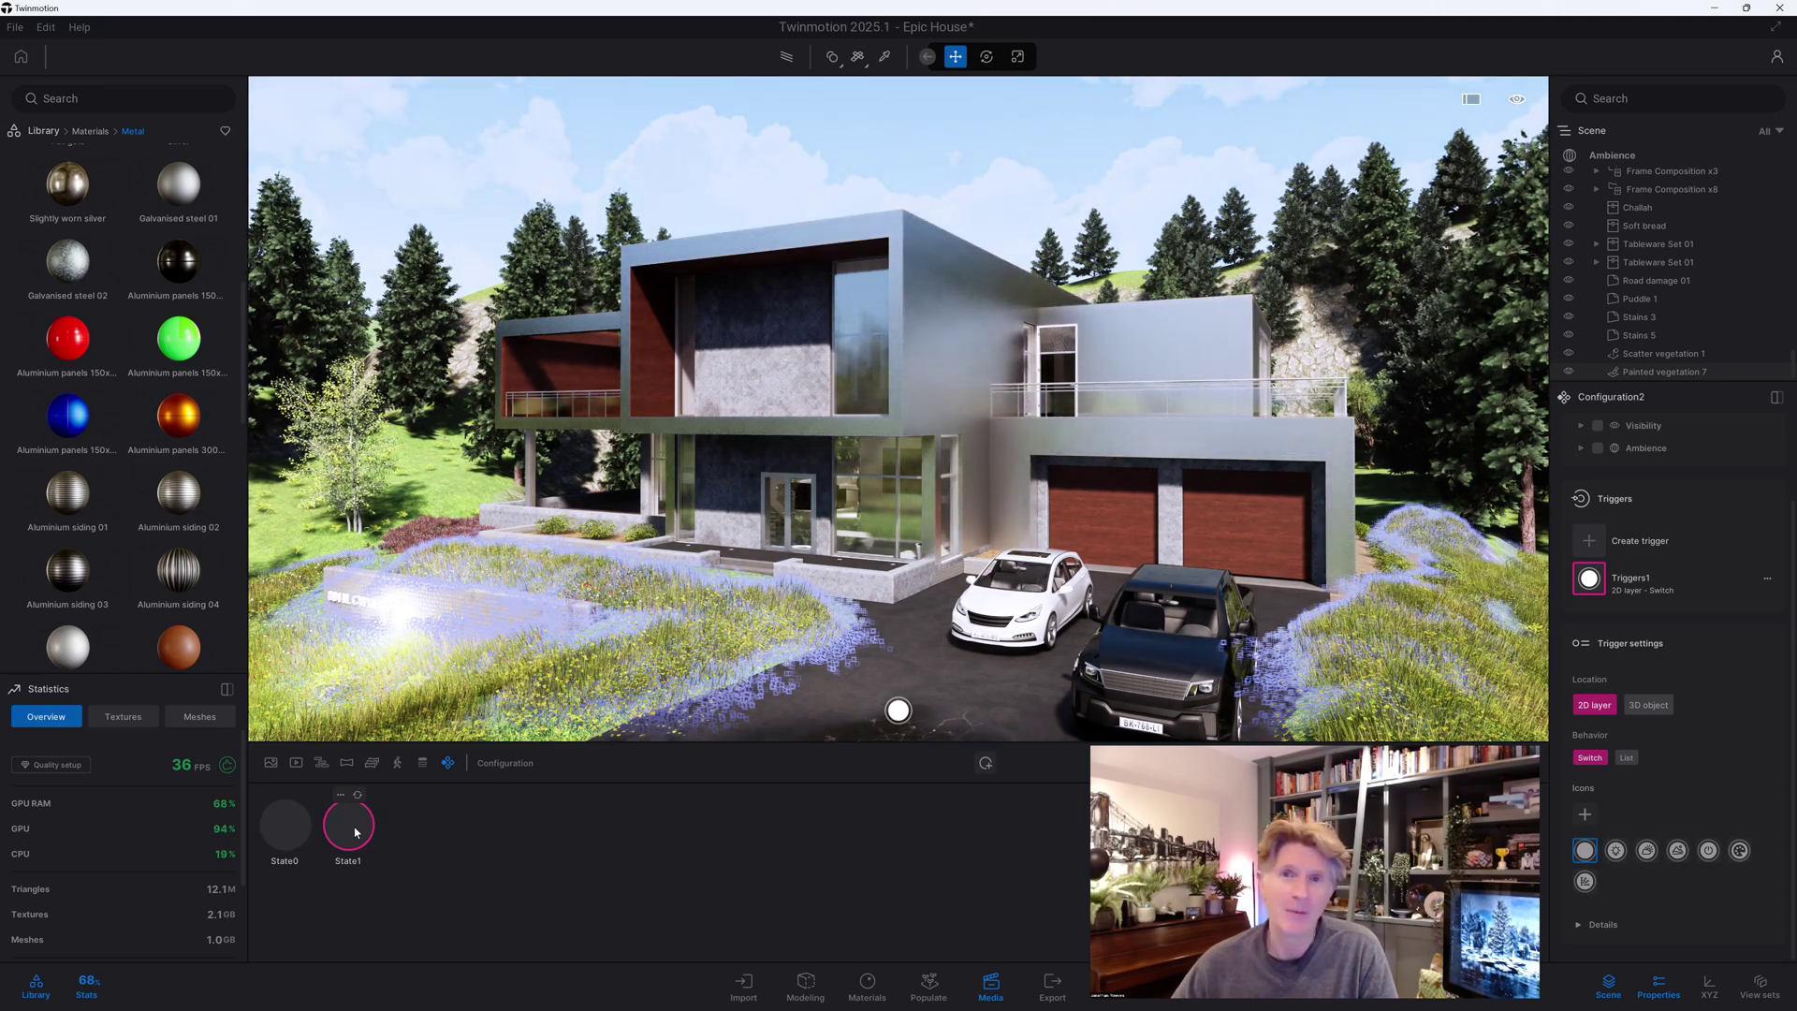
Apply the blue Aluminium panels 150x150 to the exterior walls and set the texture scale to 10
scroll(109, 549, "down", 4)
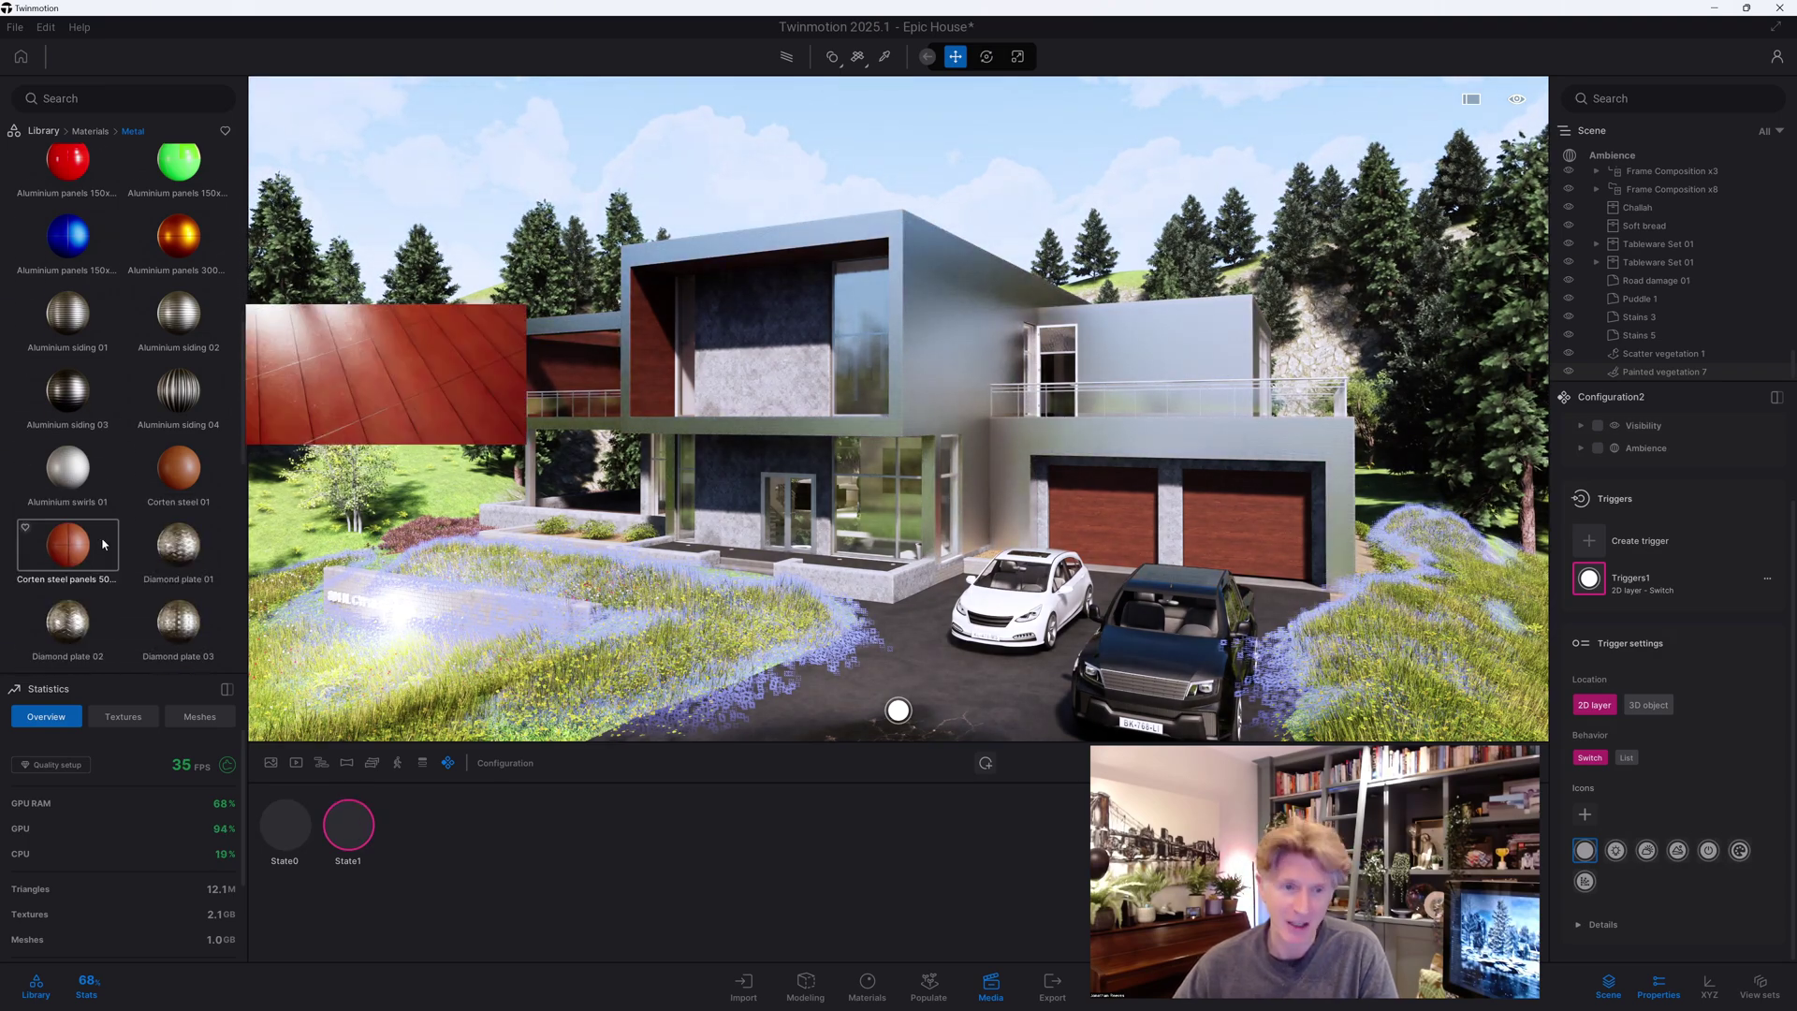
scroll(112, 563, "down", 10)
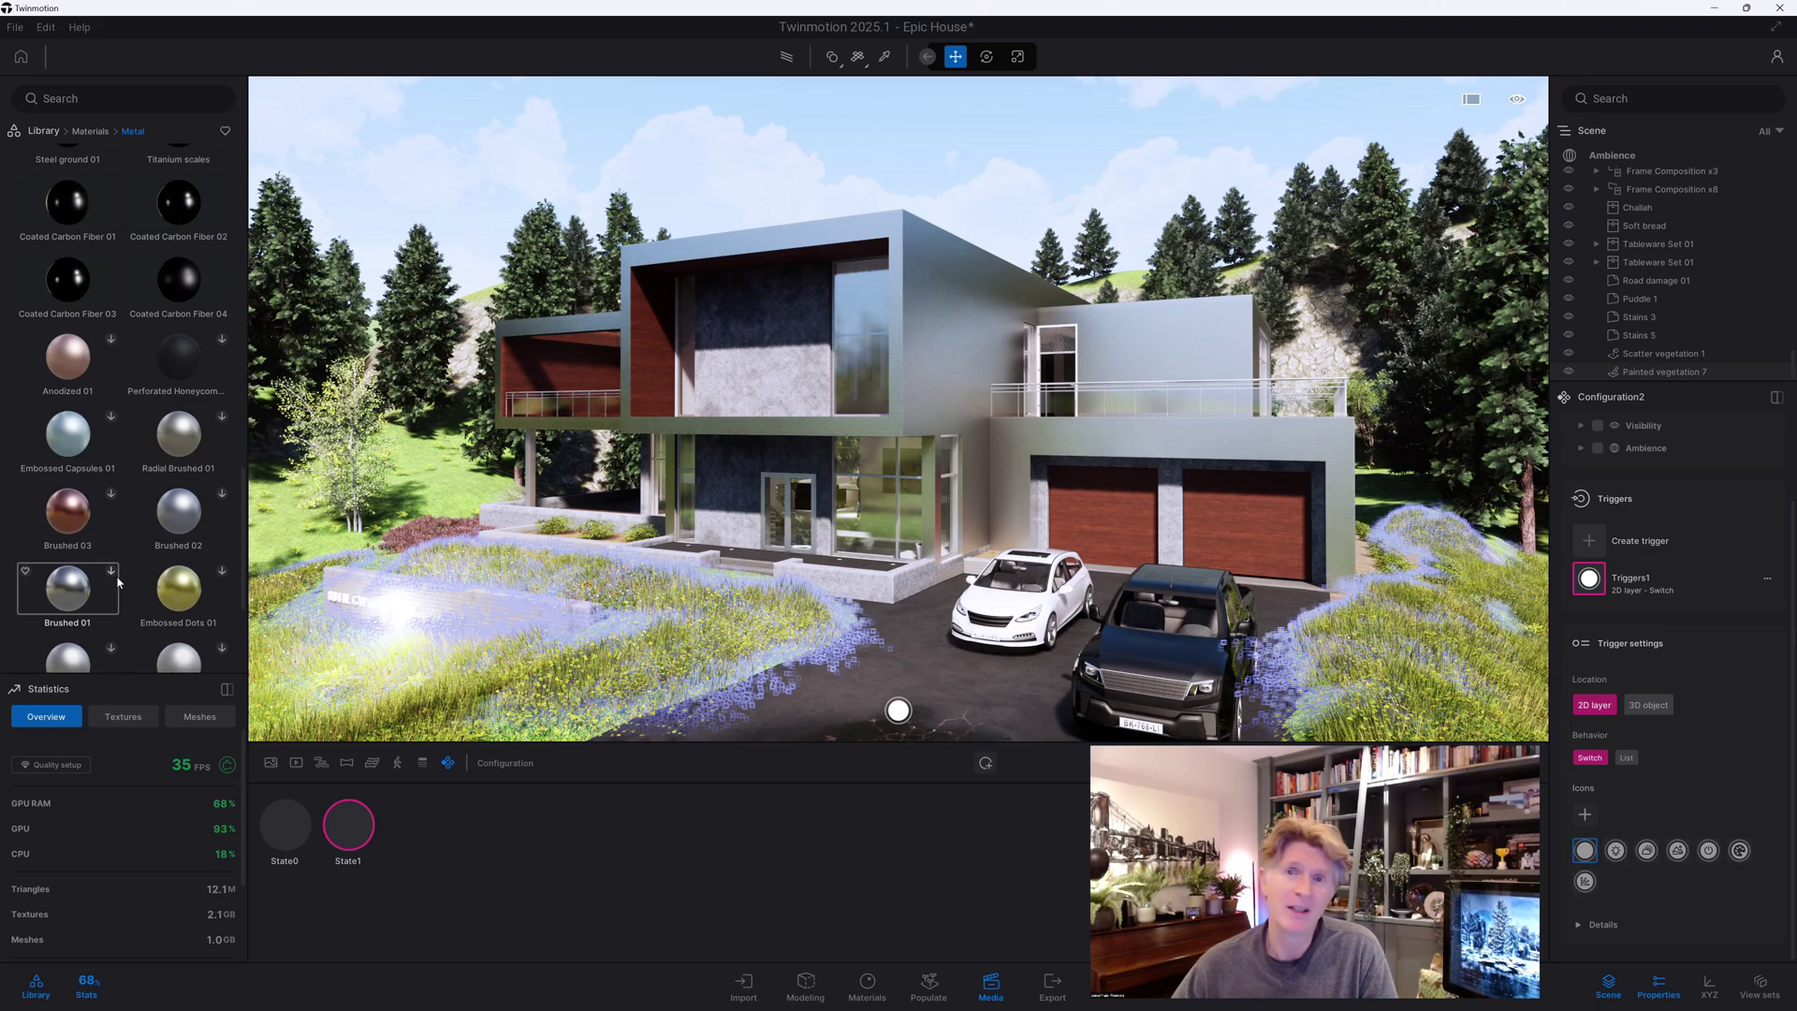
left_click_drag(242, 536, 237, 369)
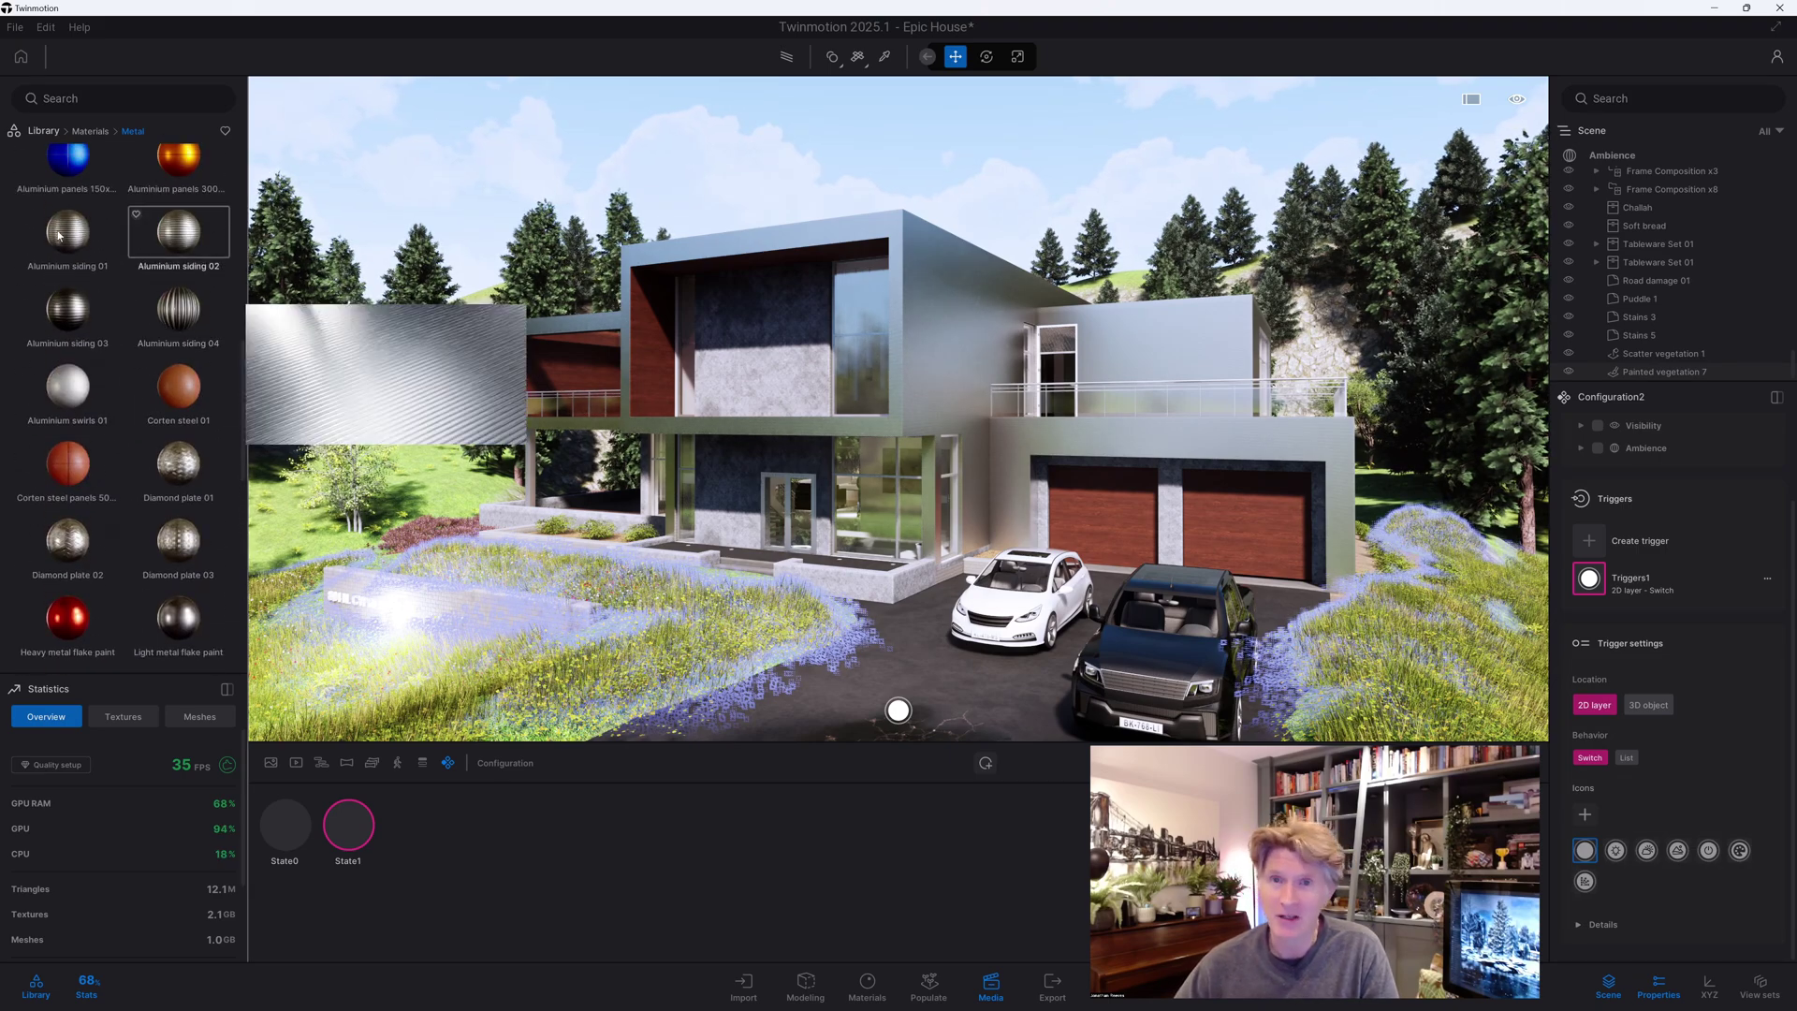
left_click_drag(67, 161, 945, 309)
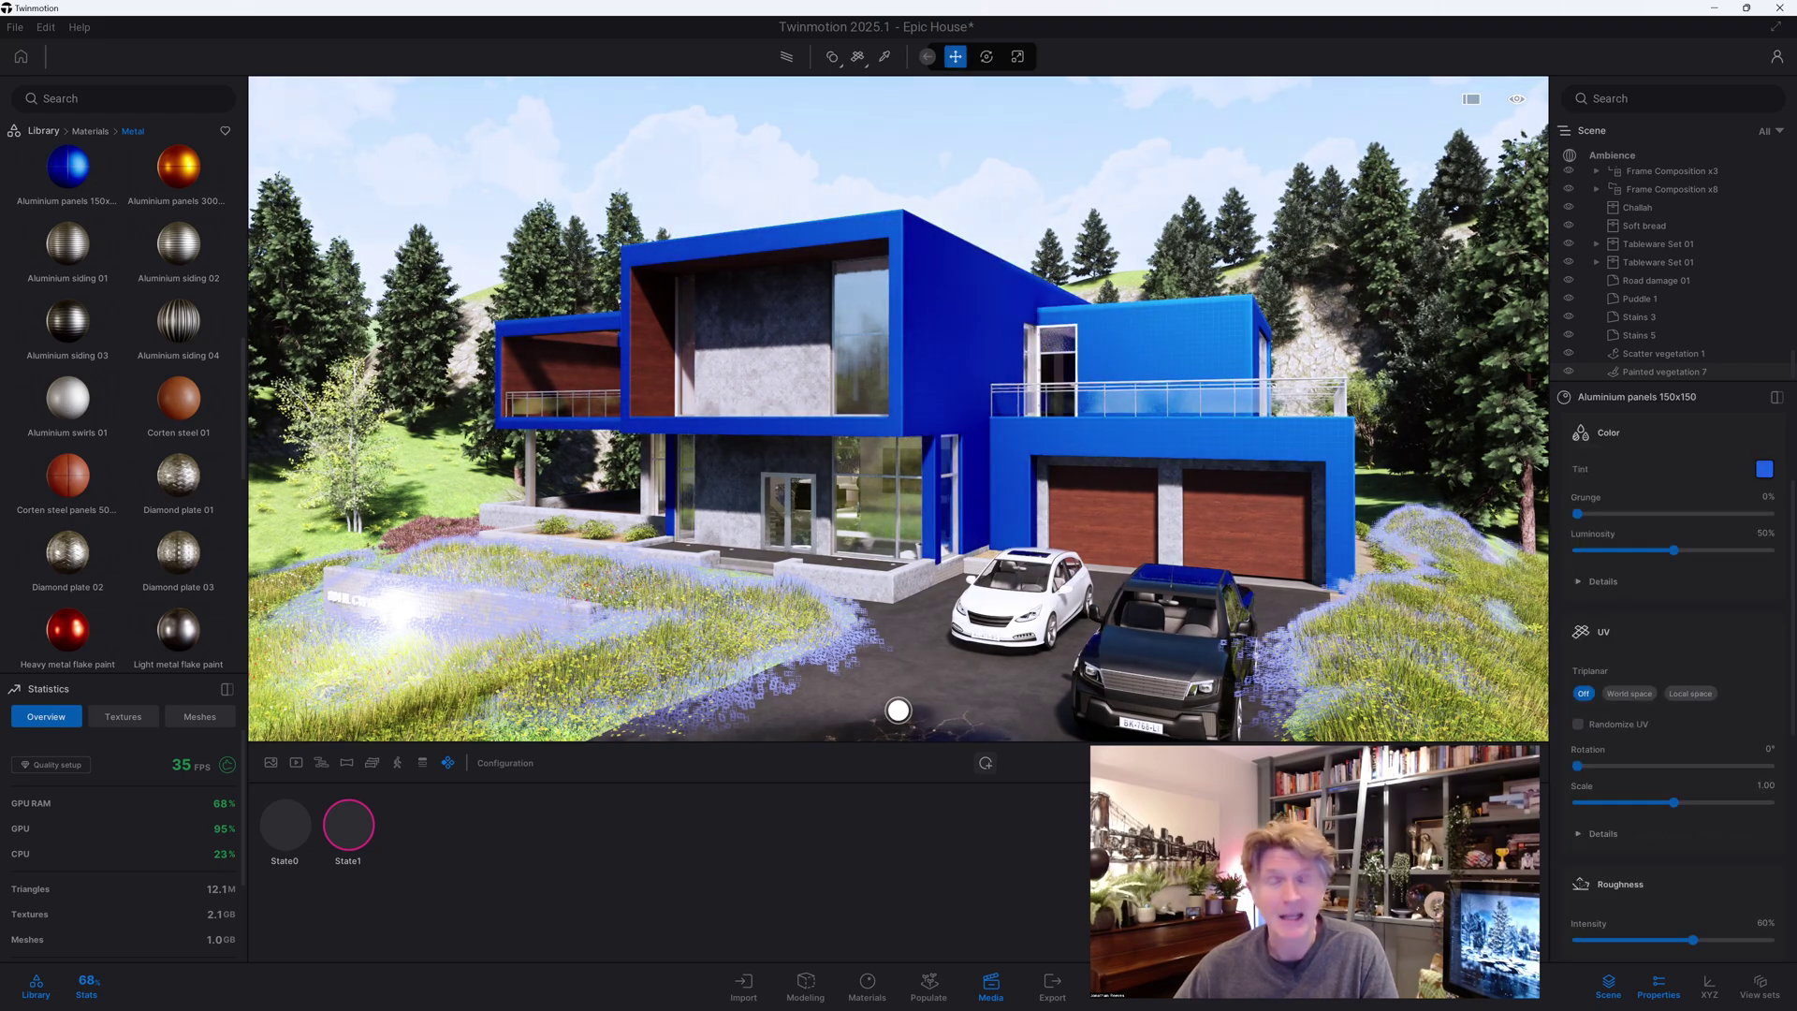
left_click_drag(1673, 802, 1769, 803)
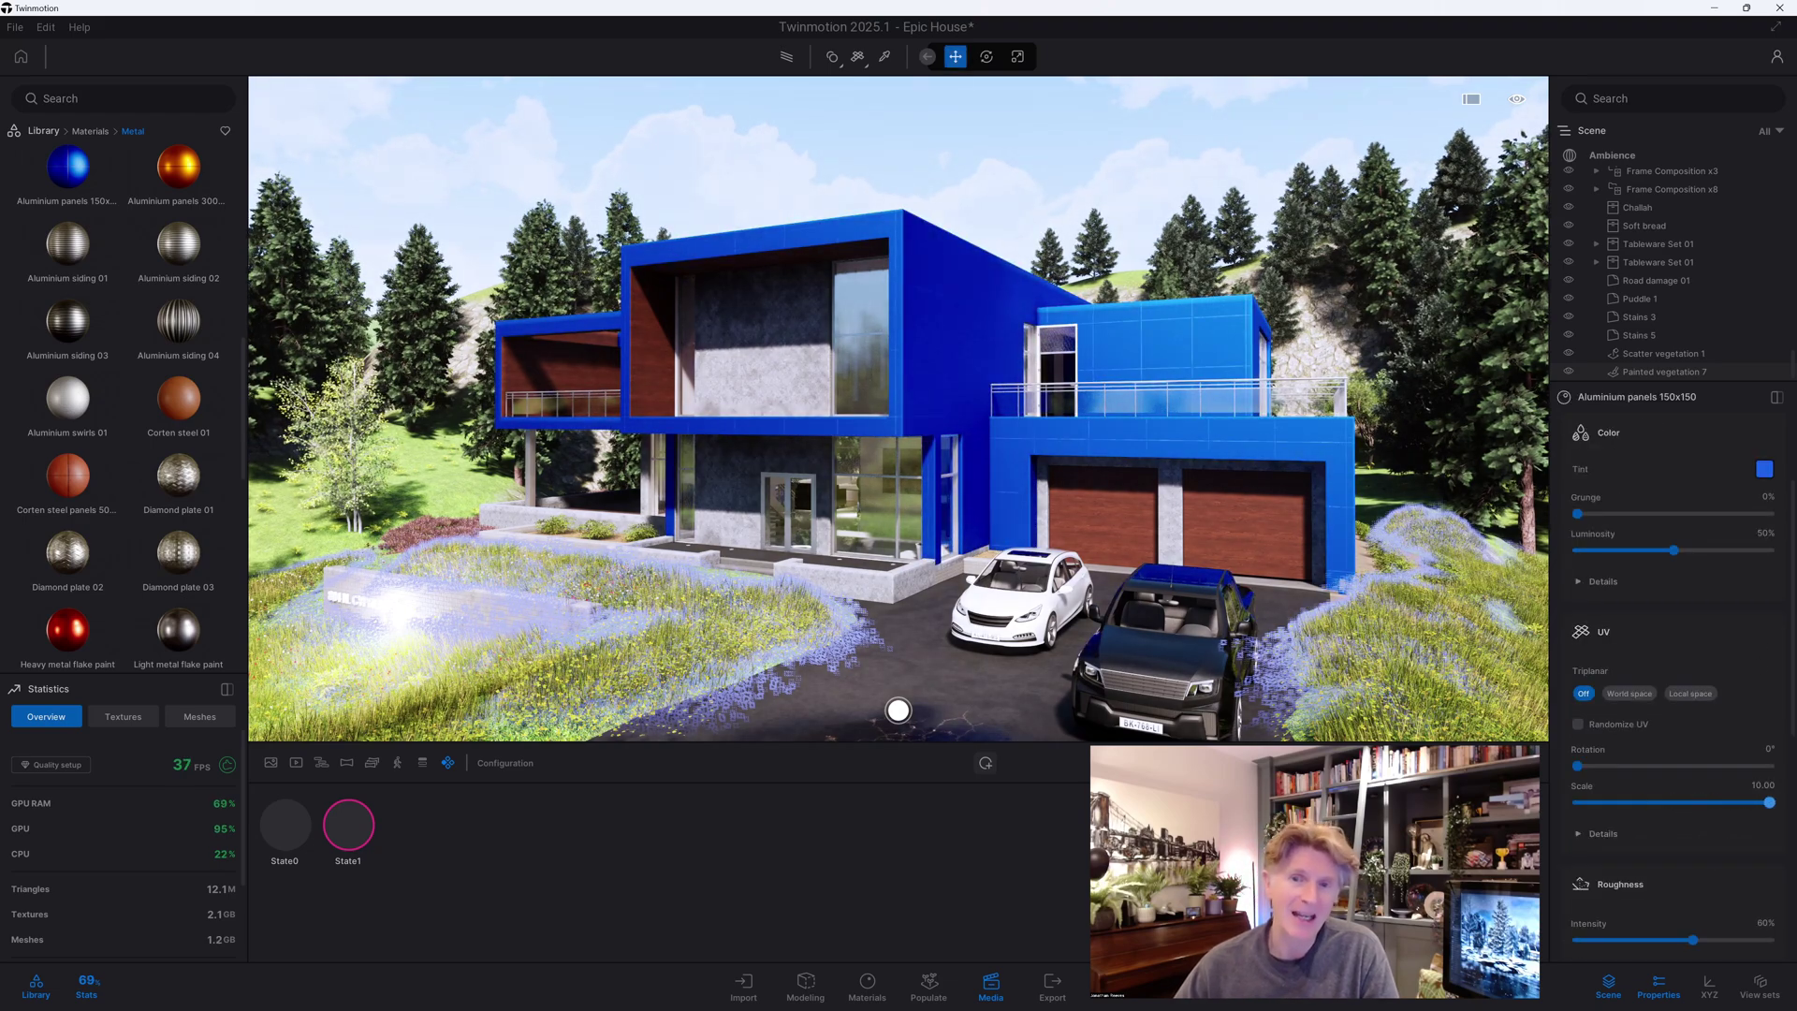
Give the aluminium panels a muted grey-blue tint and 26% roughness, and add the look as a new state
left_click(1764, 469)
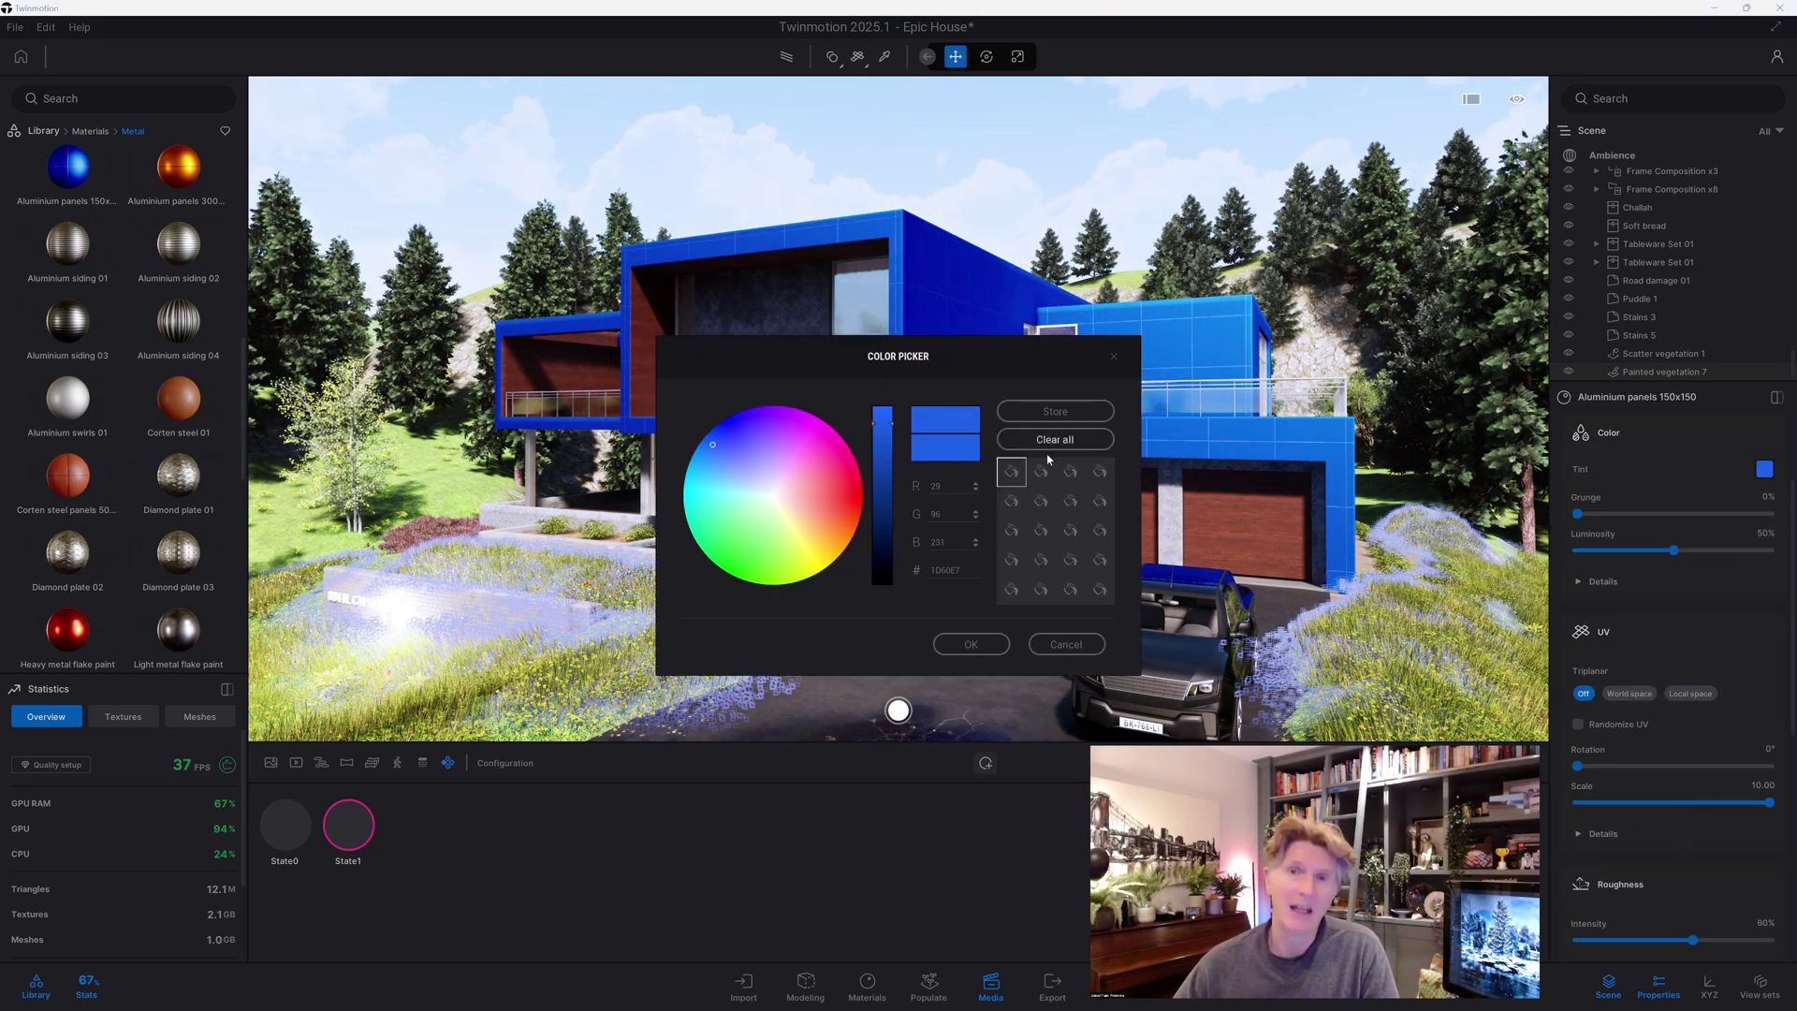
left_click(757, 486)
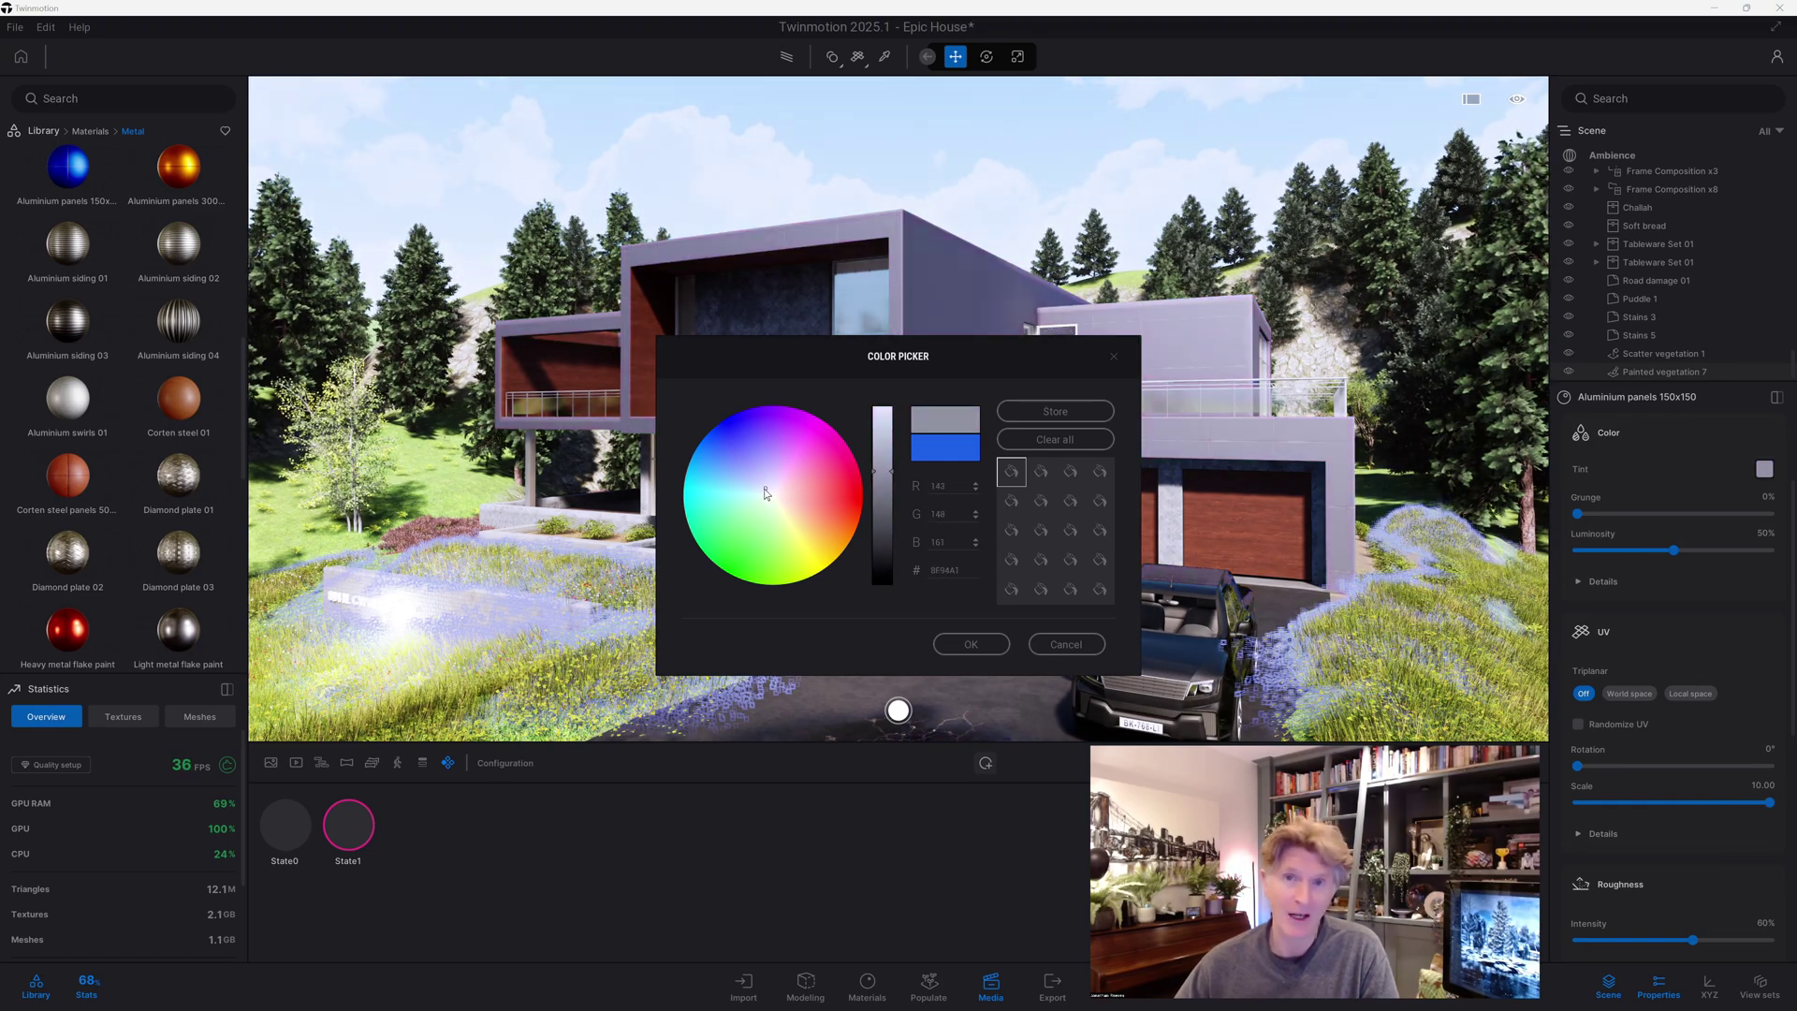
left_click(969, 644)
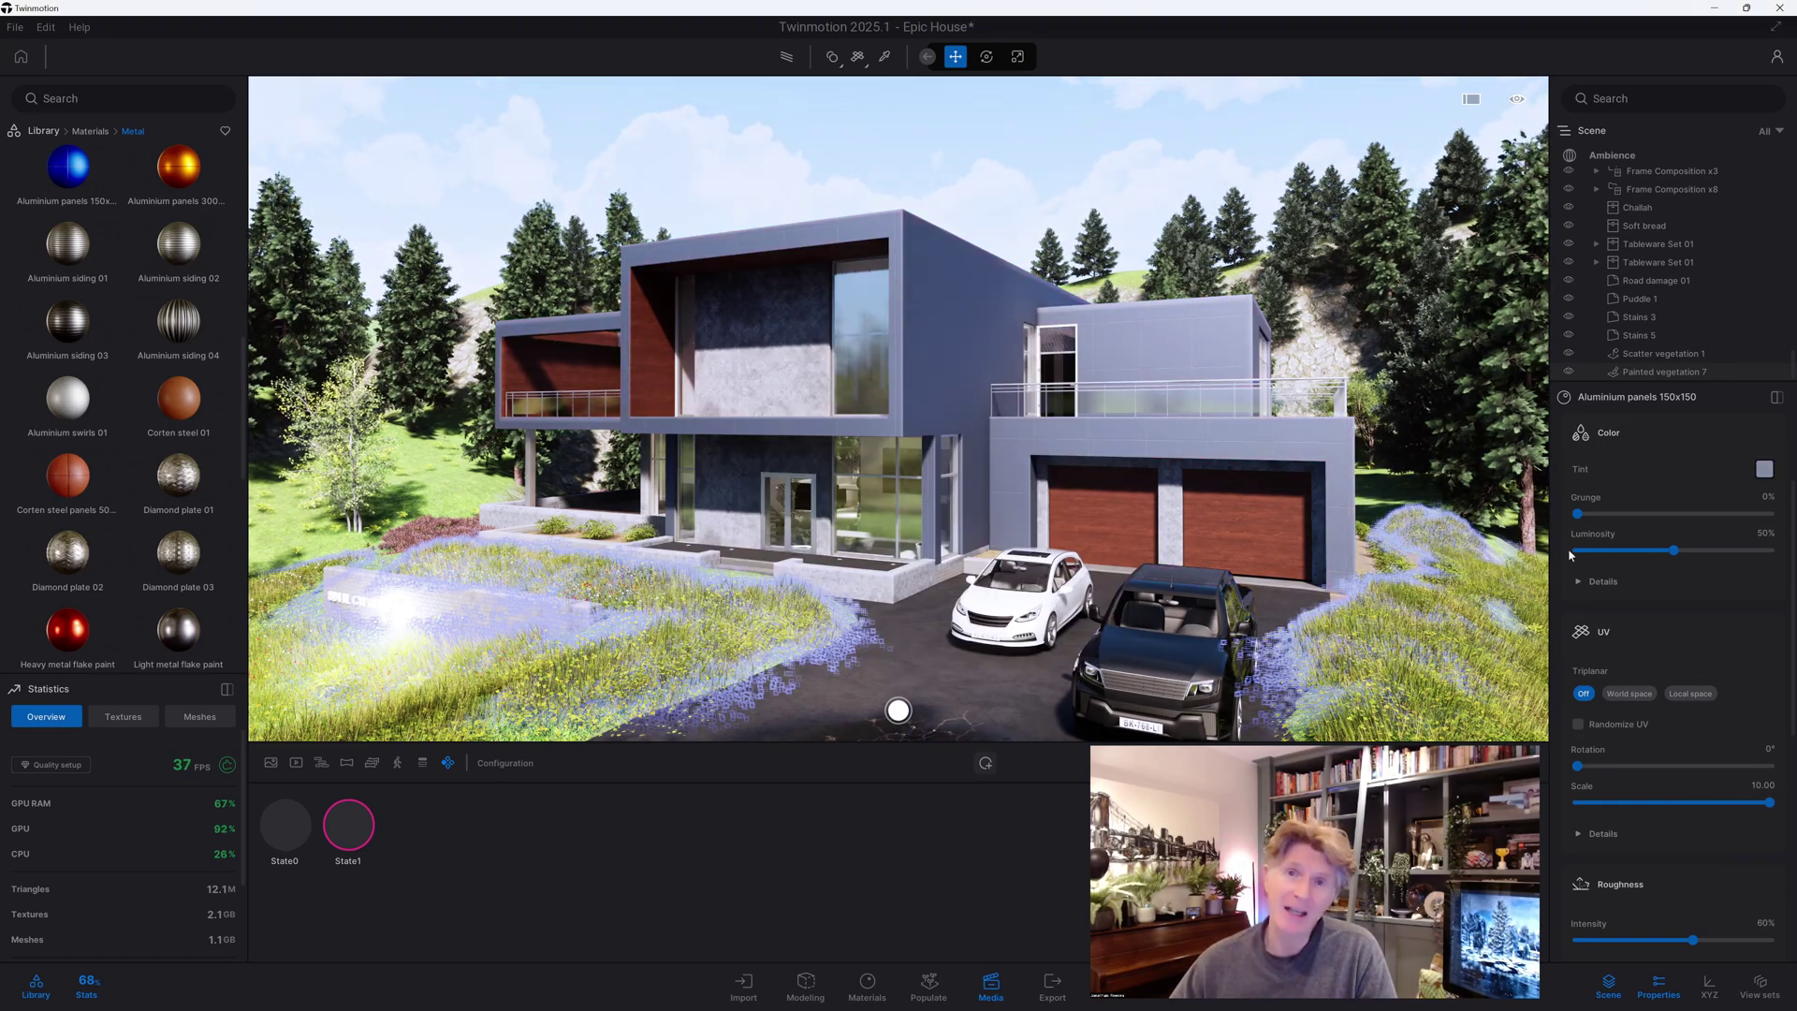
scroll(1665, 761, "down", 3)
left_click_drag(1692, 804, 1627, 805)
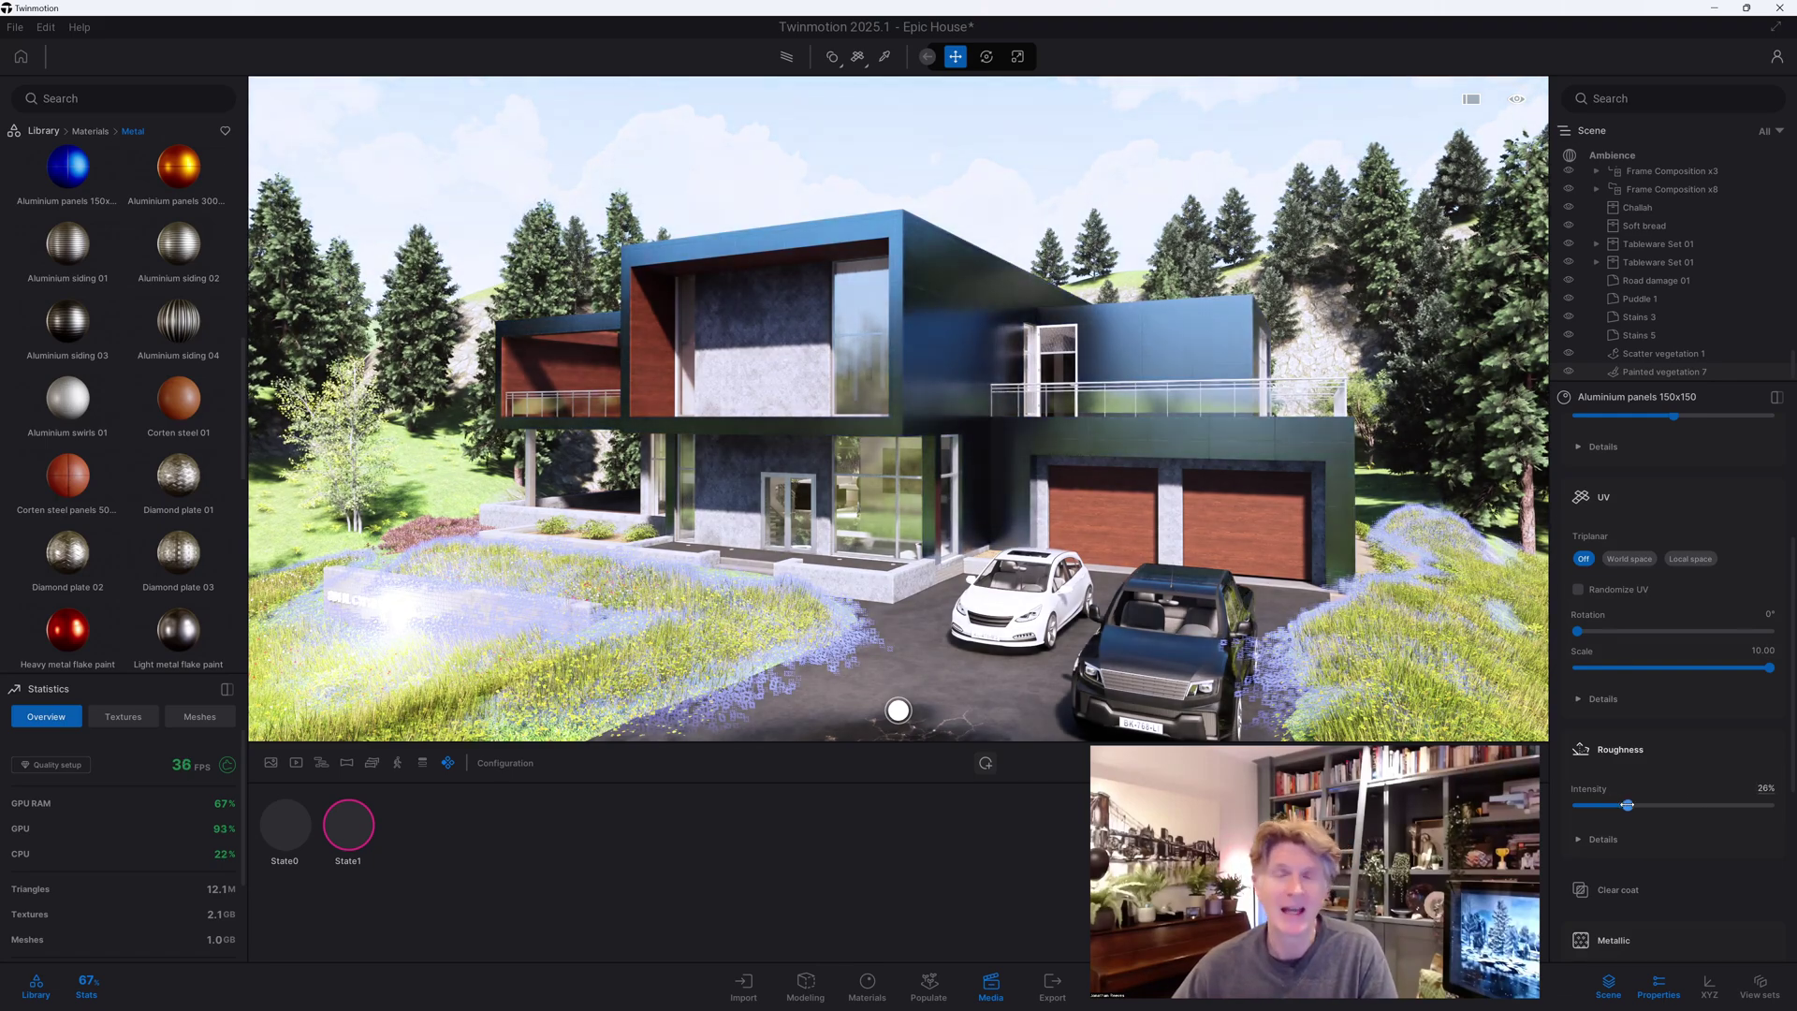
left_click(987, 763)
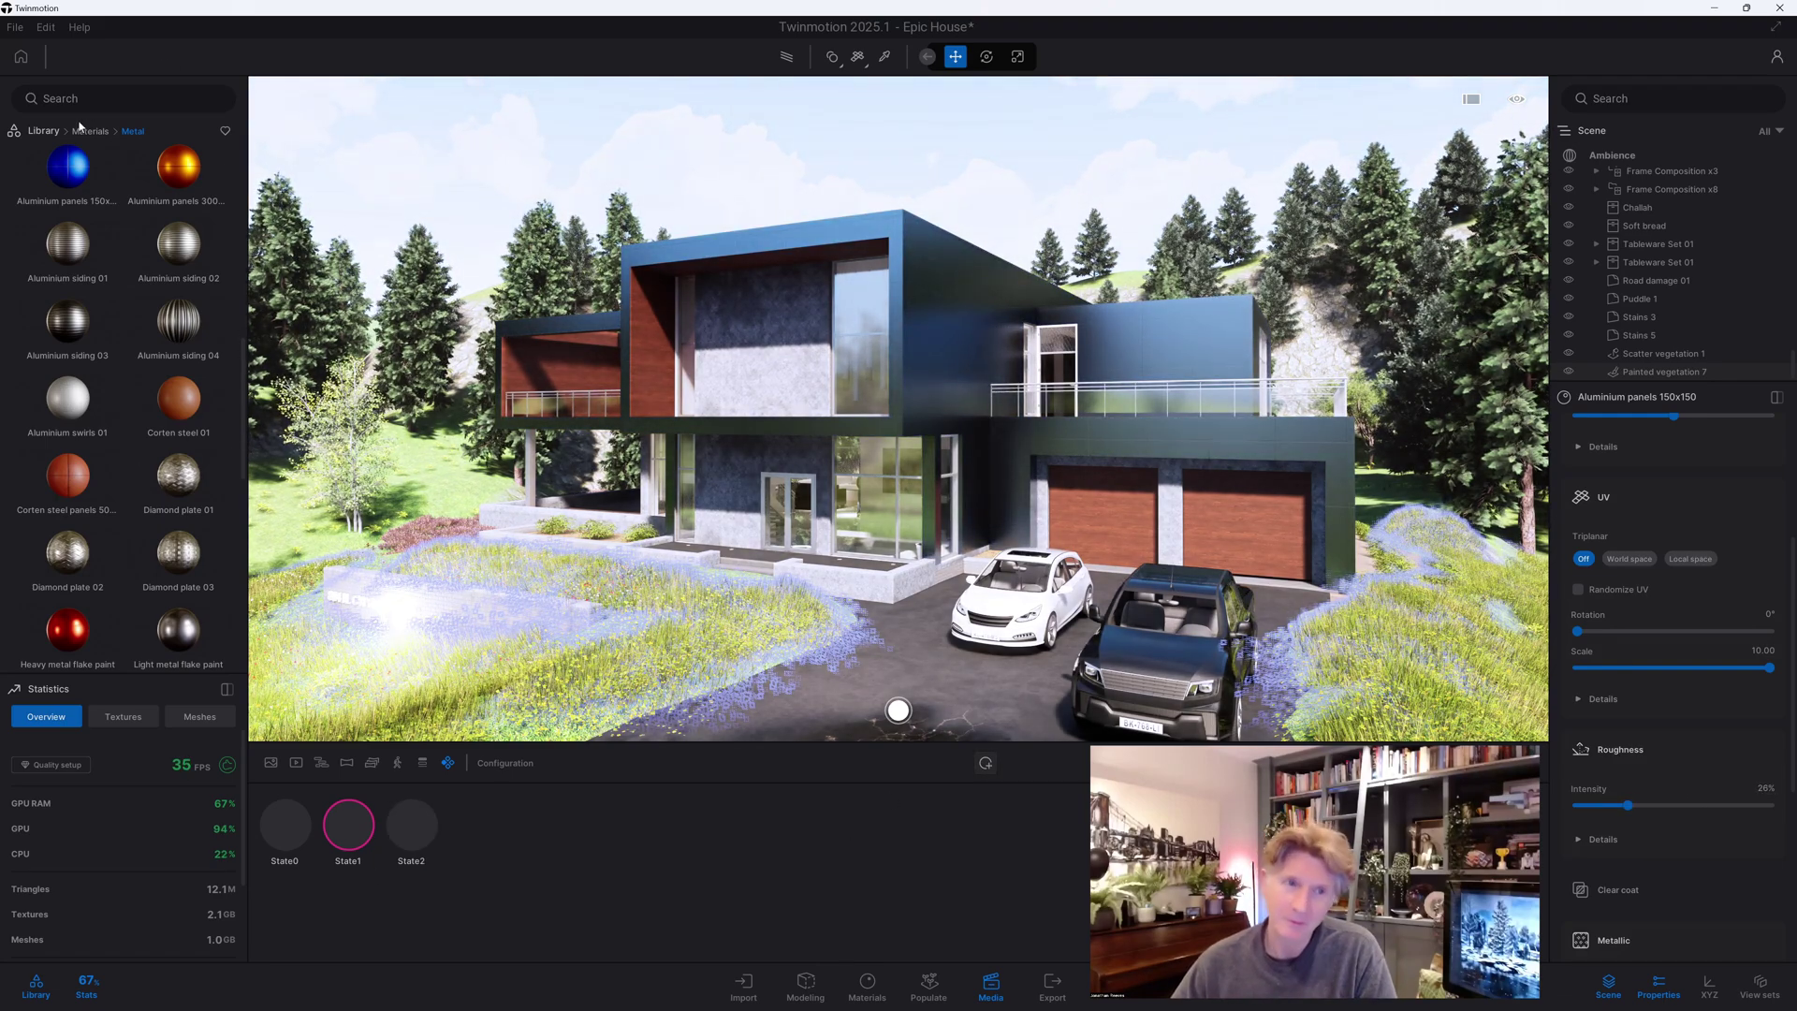
Apply Striated concrete 01 from the concrete materials to the exterior walls and set its texture scale to 10
left_click(42, 131)
left_click(68, 267)
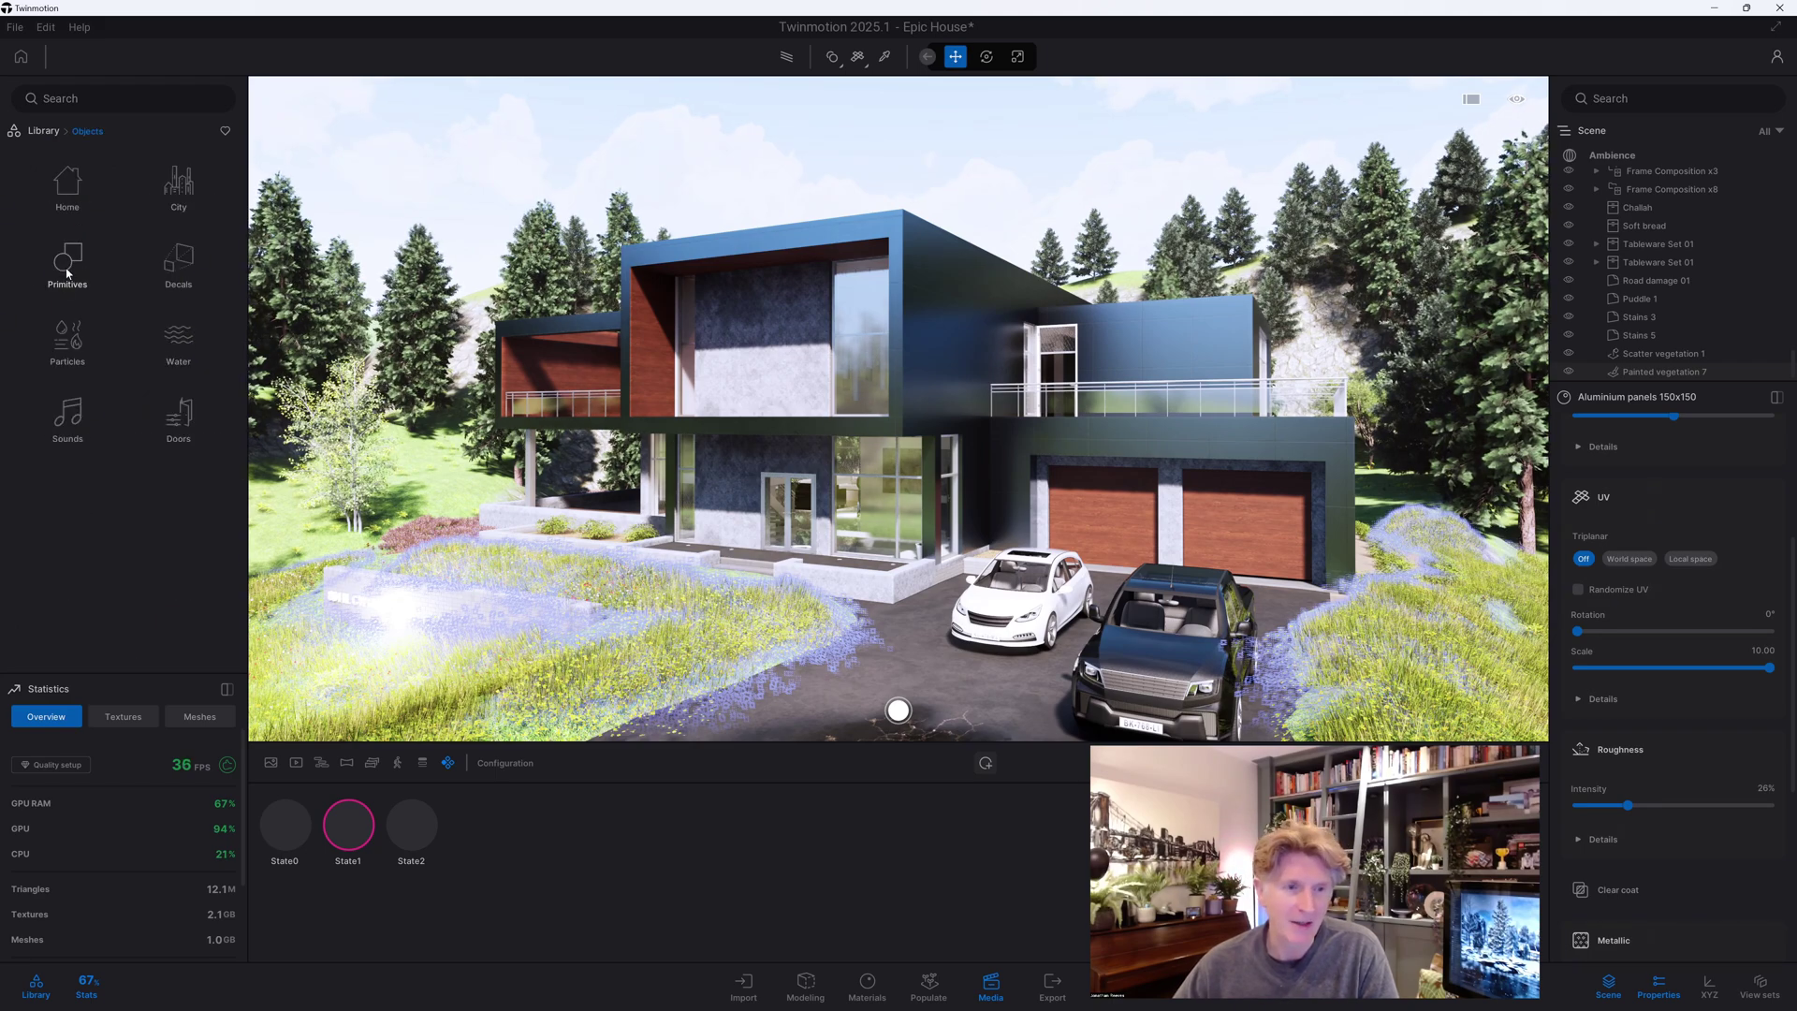
left_click(54, 133)
left_click(67, 183)
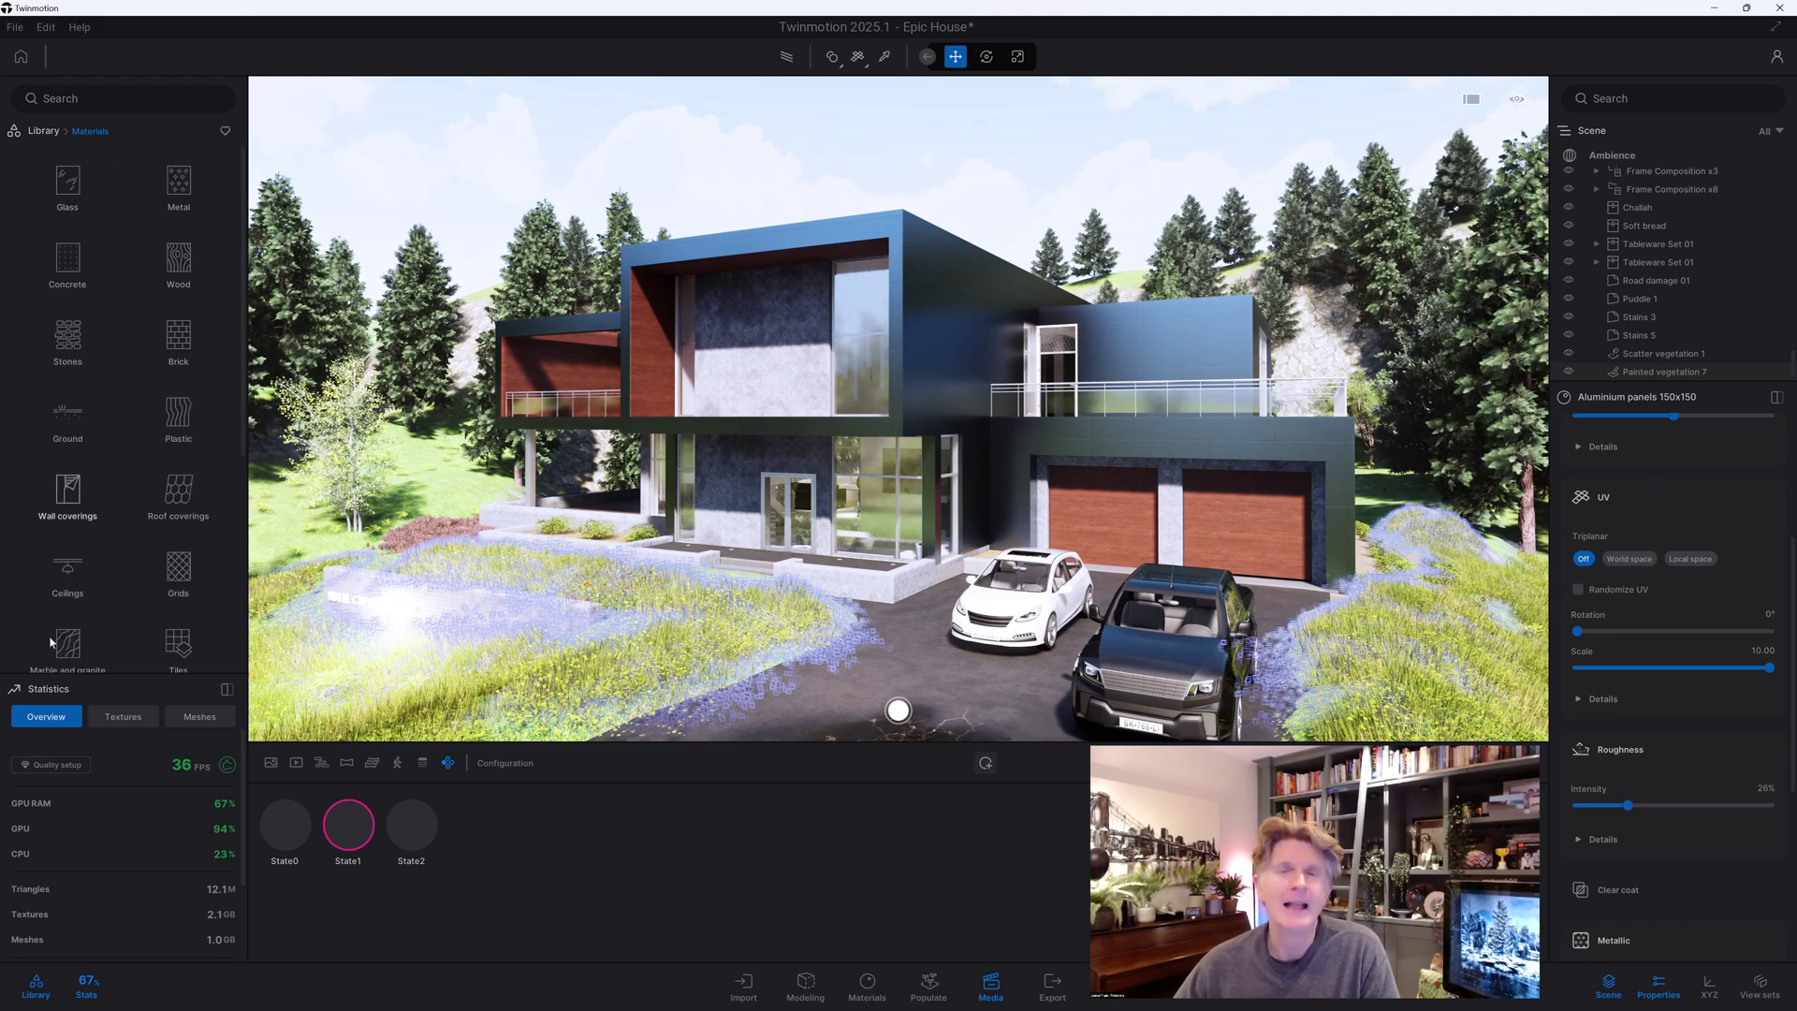
left_click(86, 987)
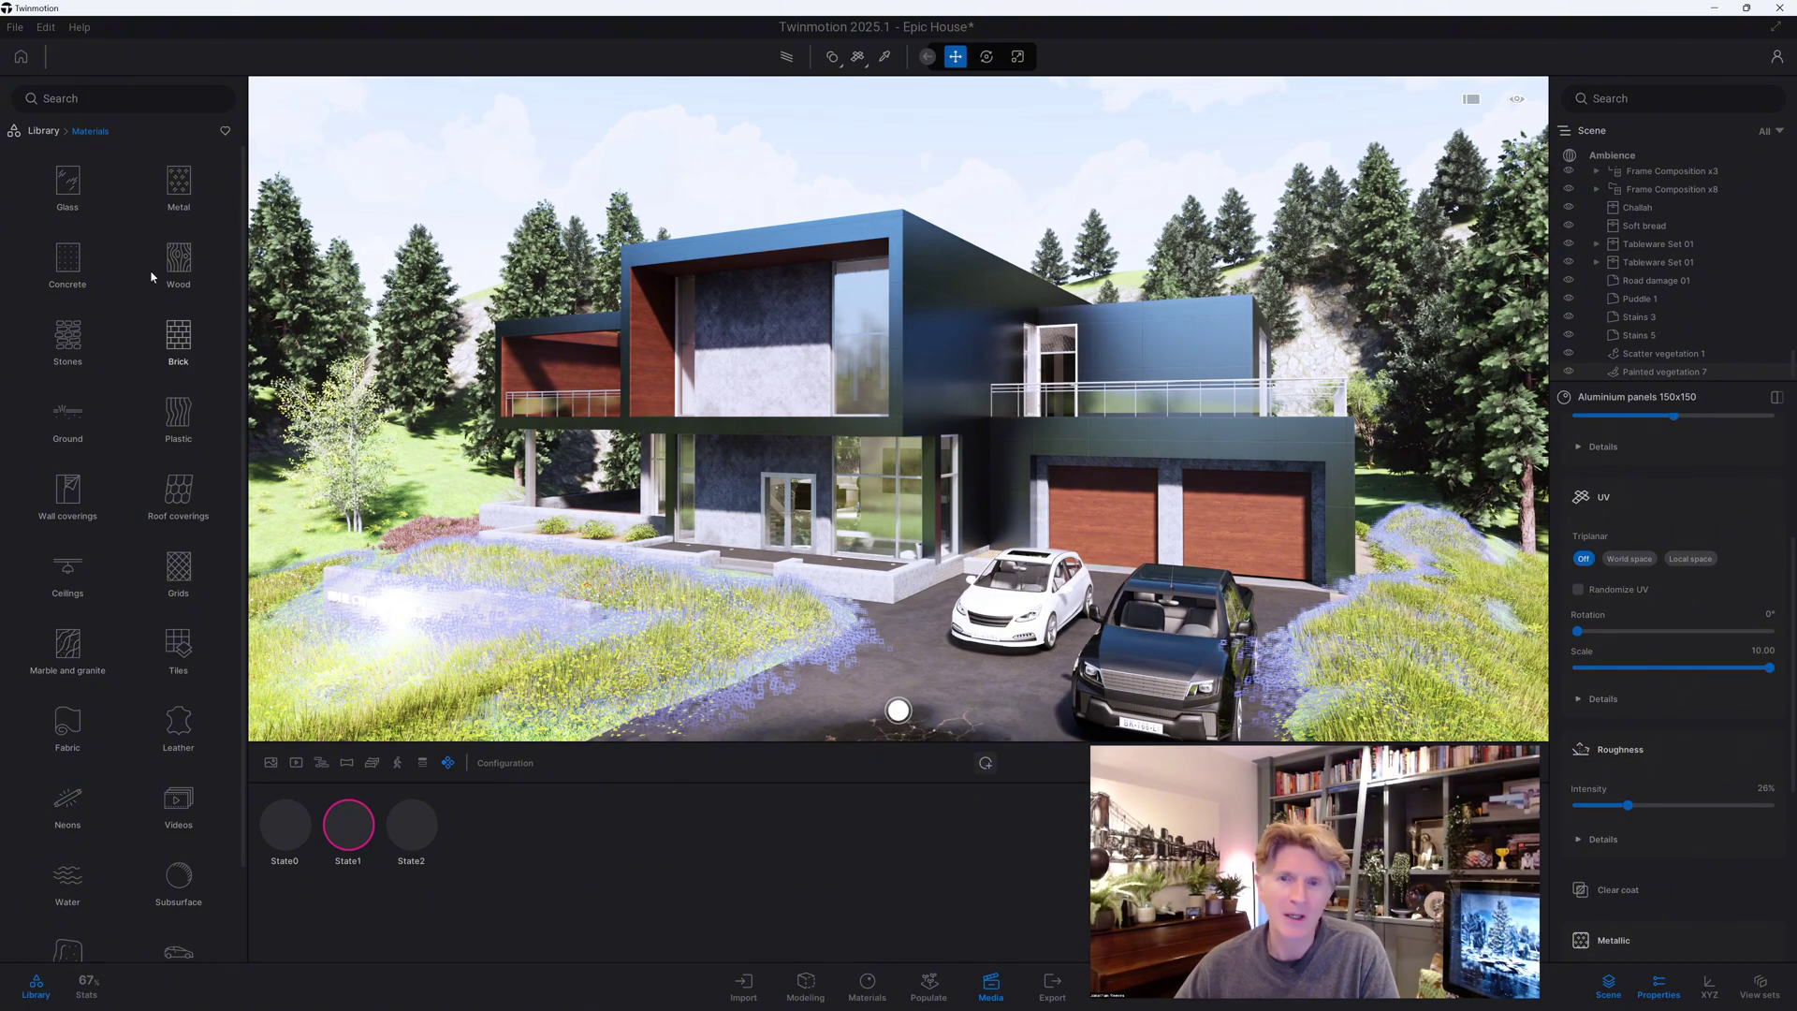
left_click(69, 262)
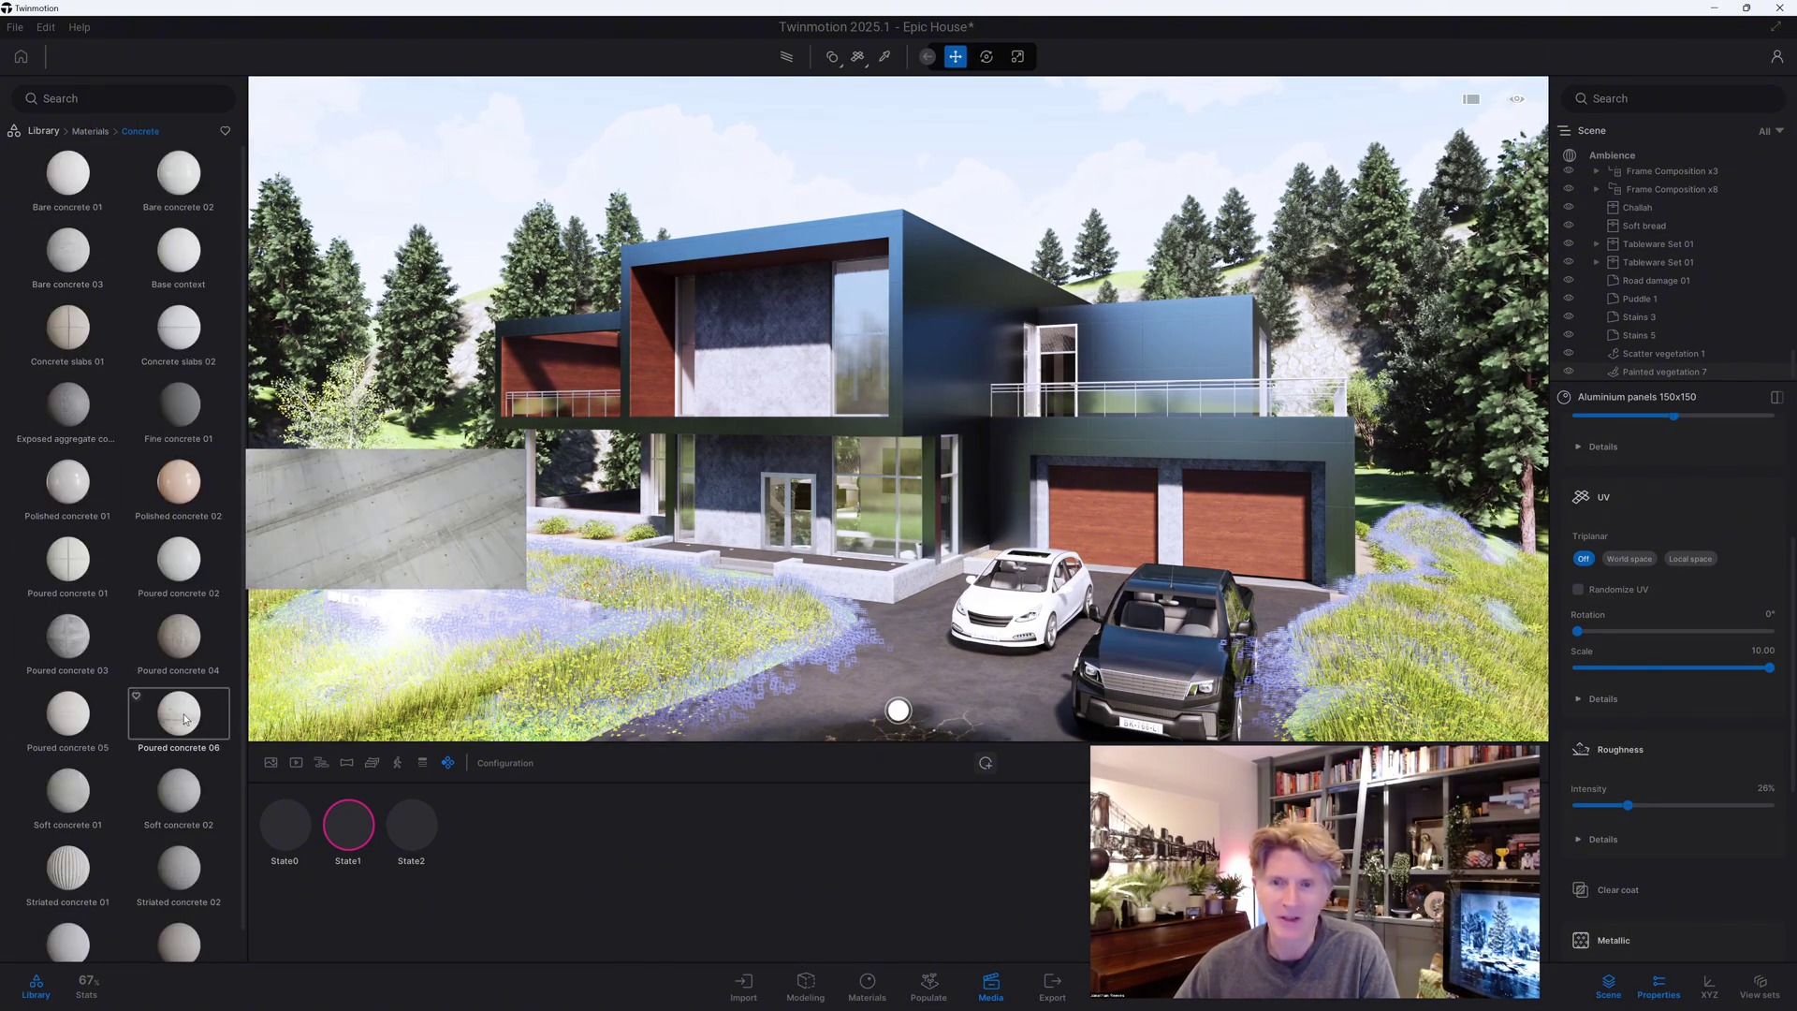
left_click_drag(82, 868, 930, 385)
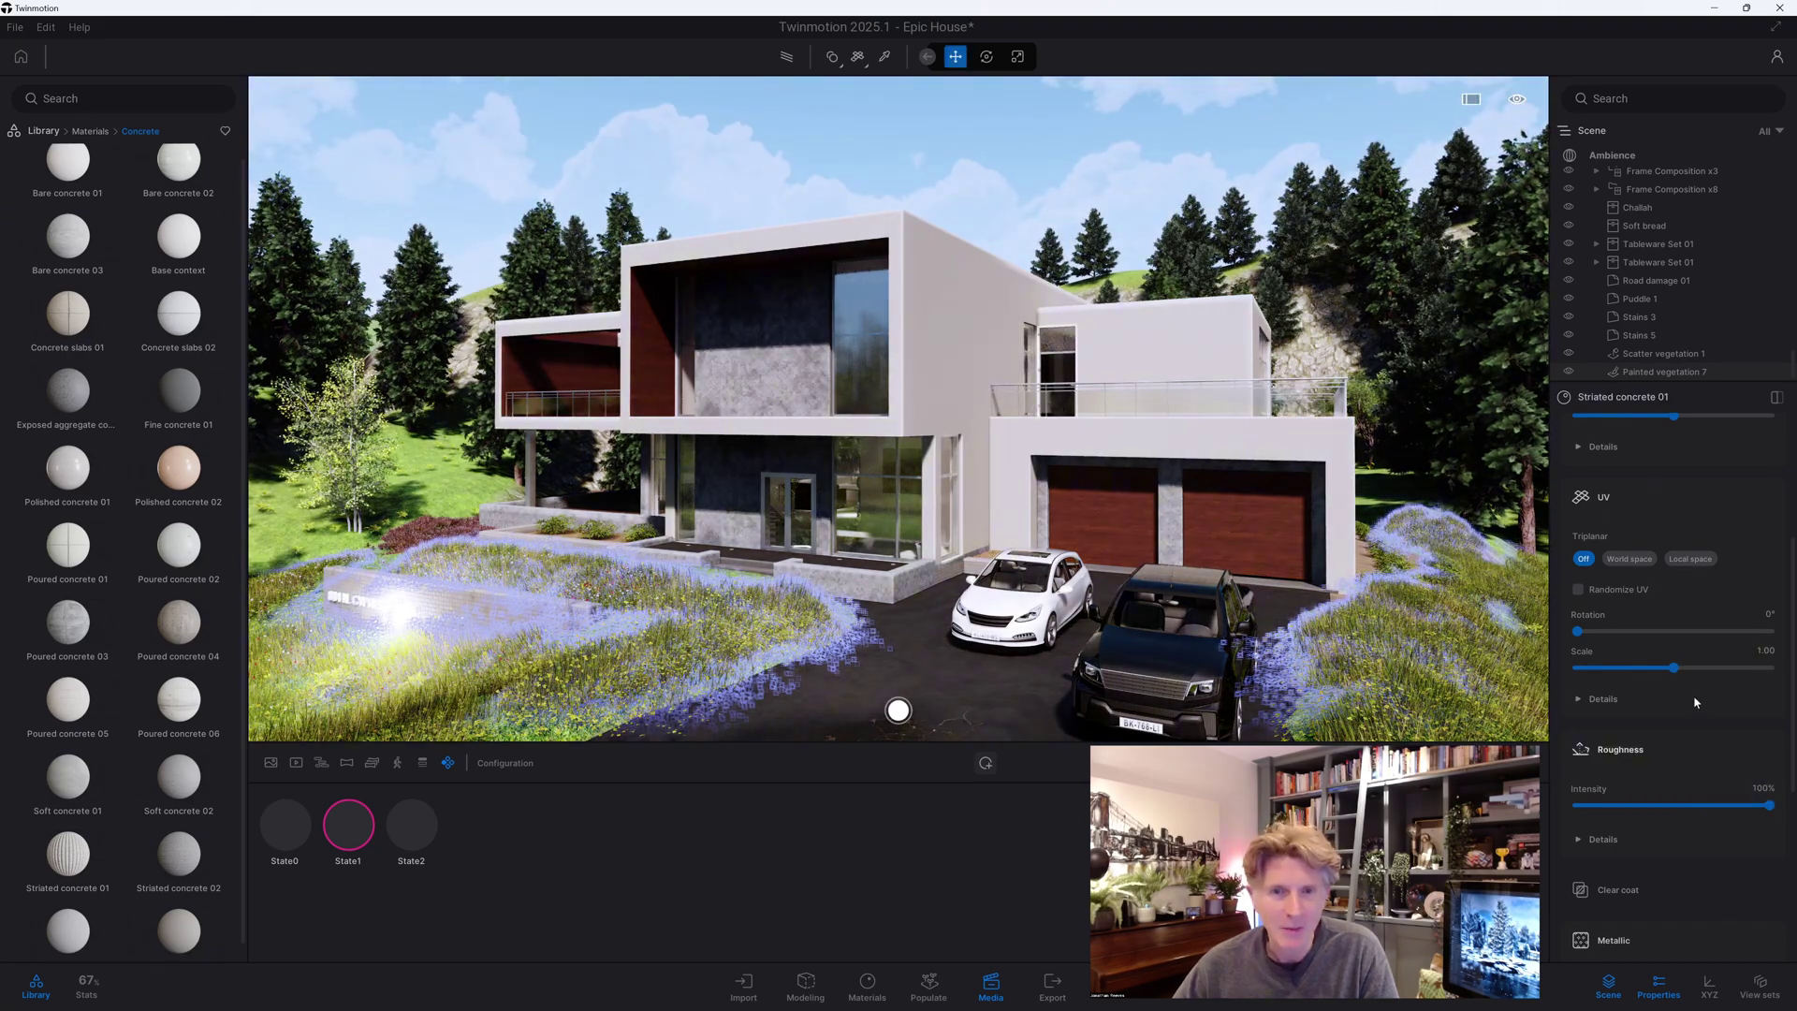
left_click_drag(1674, 668, 1769, 668)
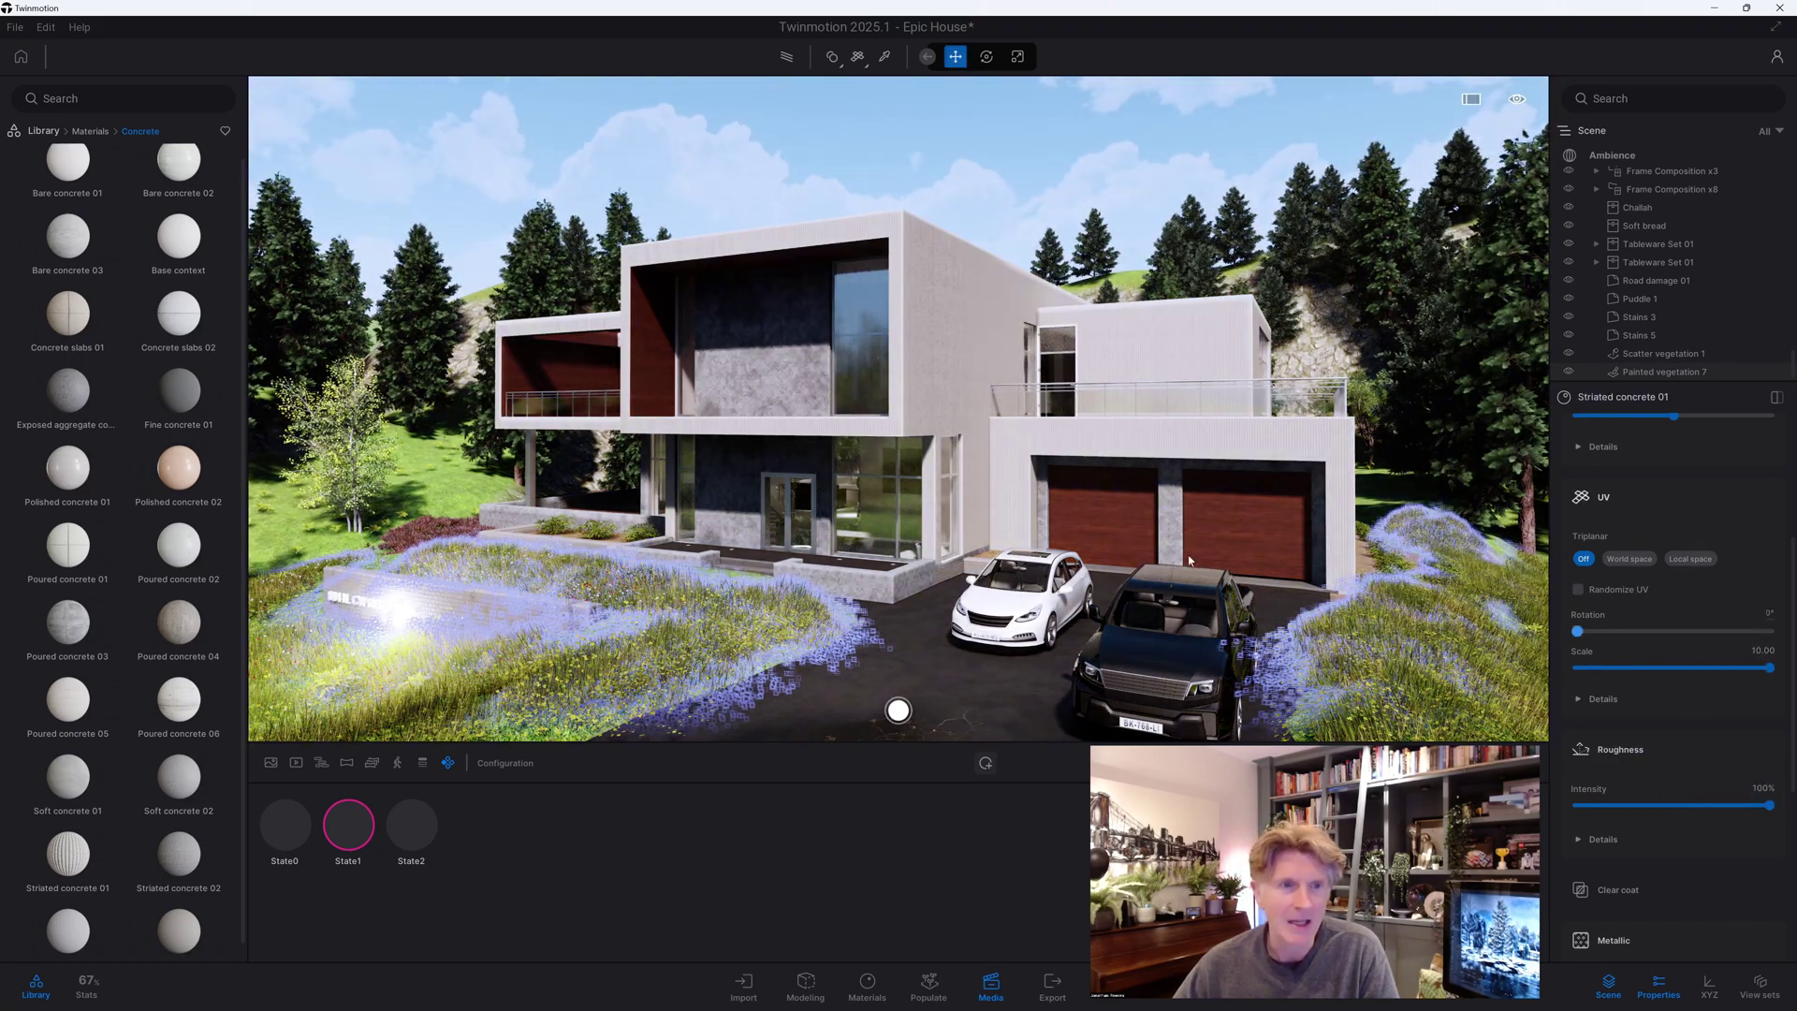
Apply the wood material Maple 04 D to the garage doors and set its texture scale to 8.45
scroll(1151, 553, "up", 5)
right_click_drag(1025, 475, 1063, 519)
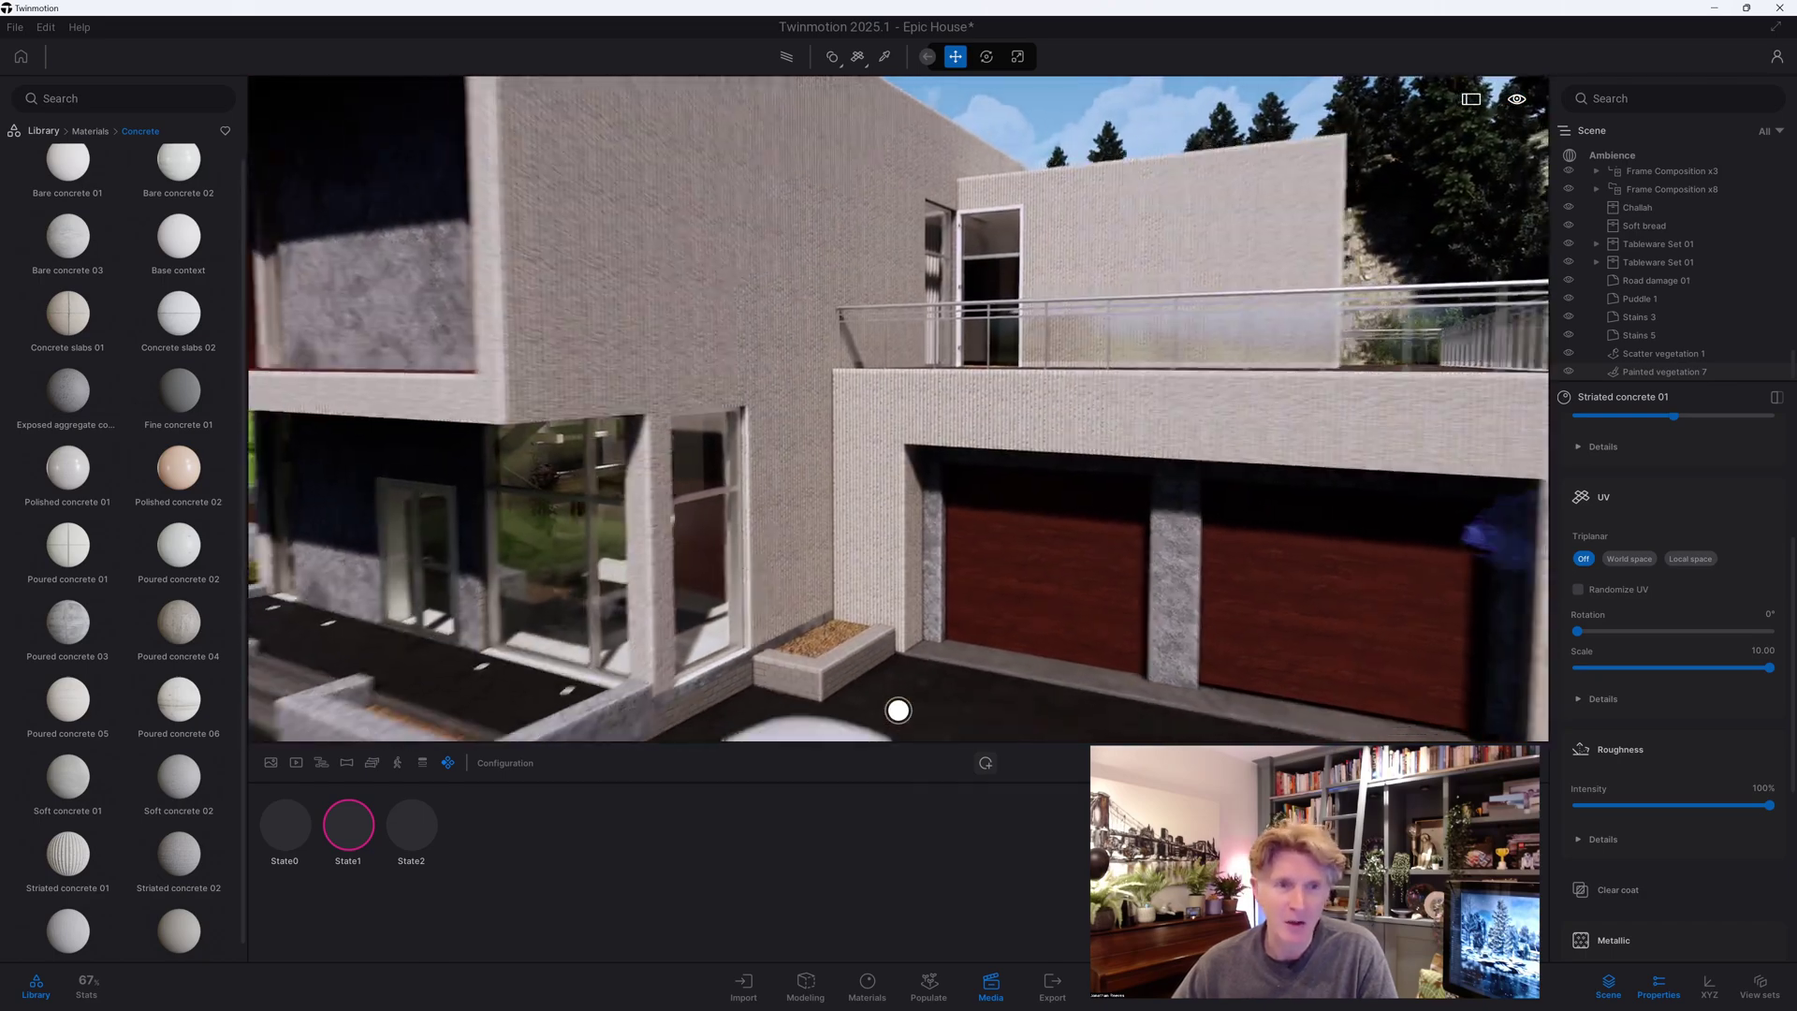
scroll(898, 409, "down", 5)
left_click(90, 131)
left_click(178, 262)
left_click_drag(177, 767, 1136, 587)
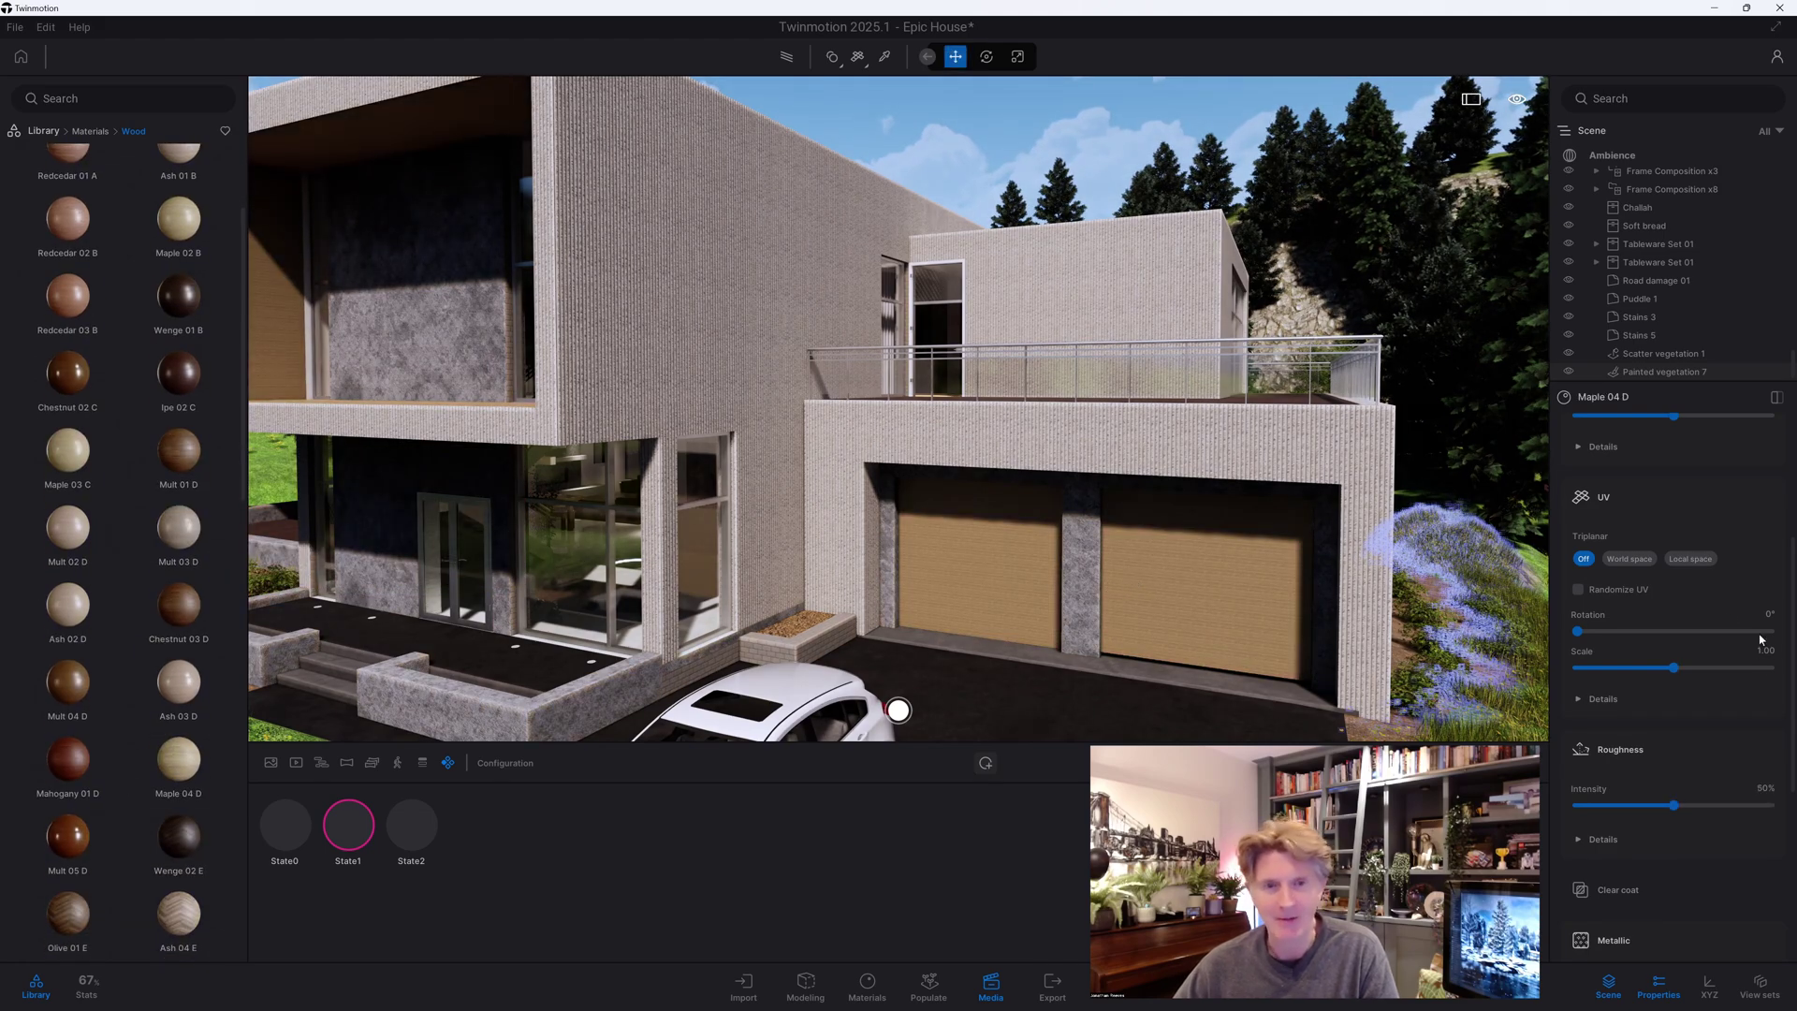
left_click_drag(1723, 666, 1753, 666)
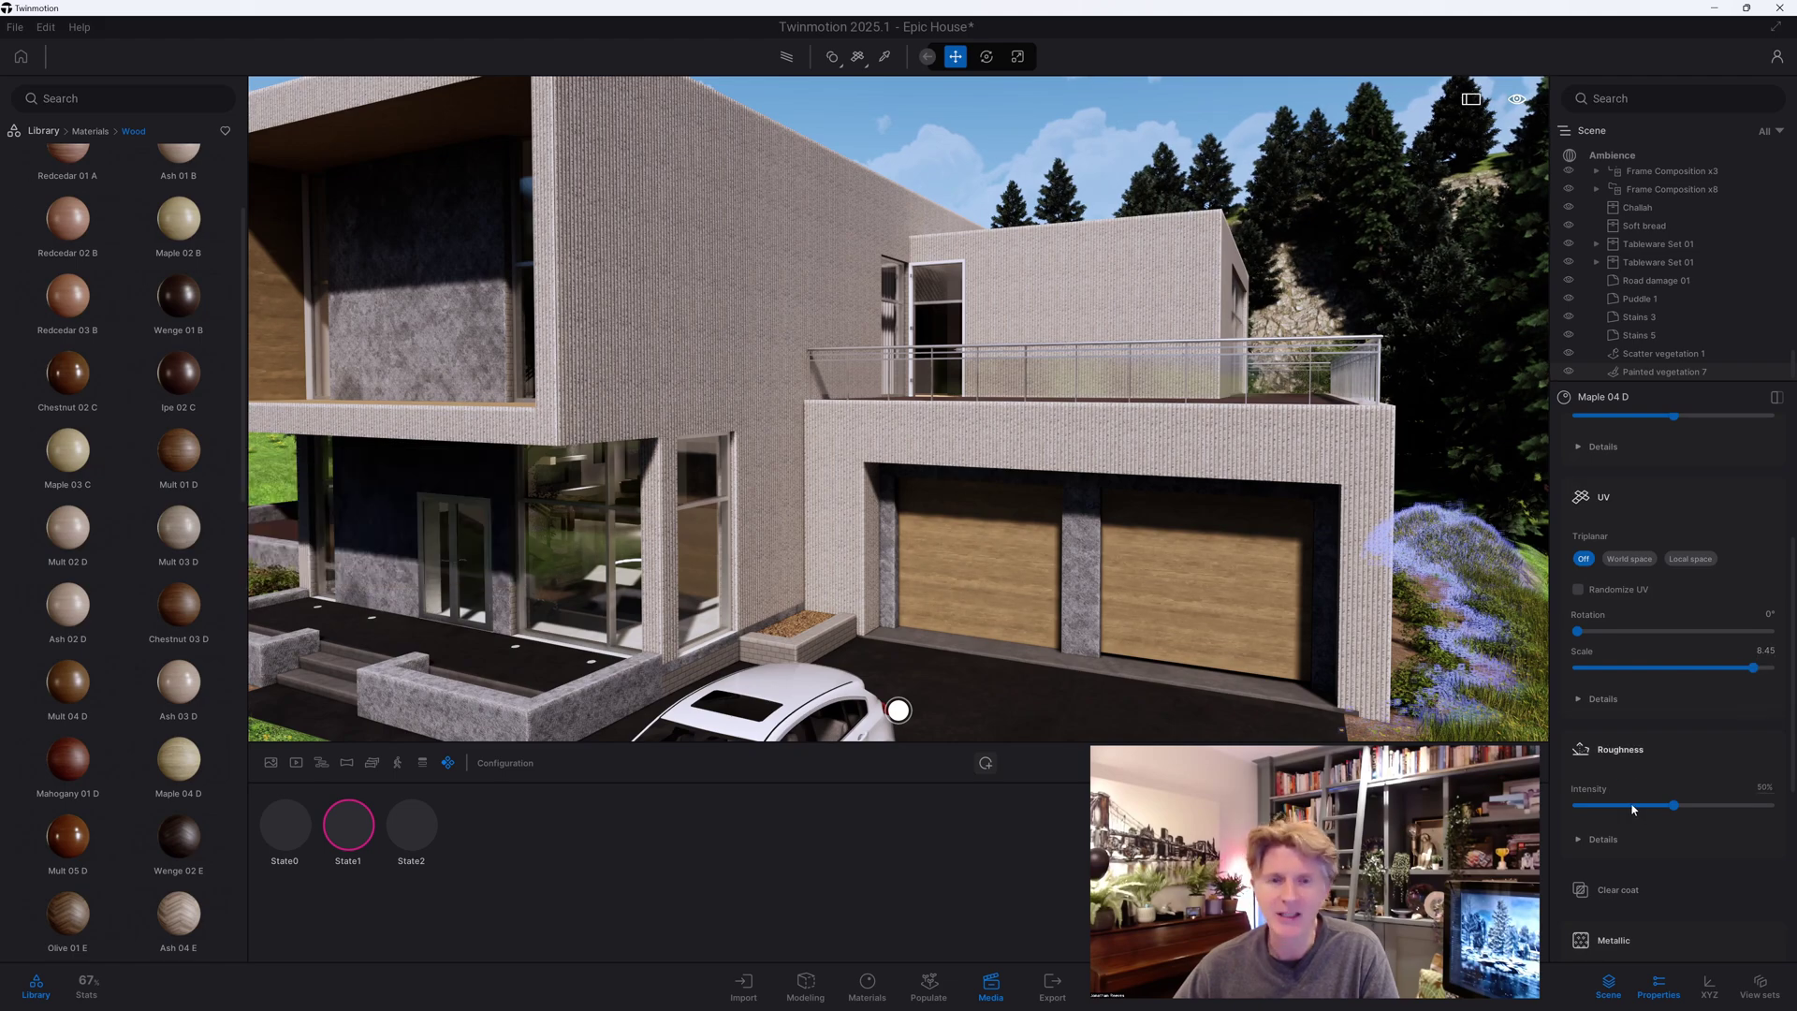
Set the garage door wood's texture rotation to 90° and add the look as a new state
left_click(1769, 613)
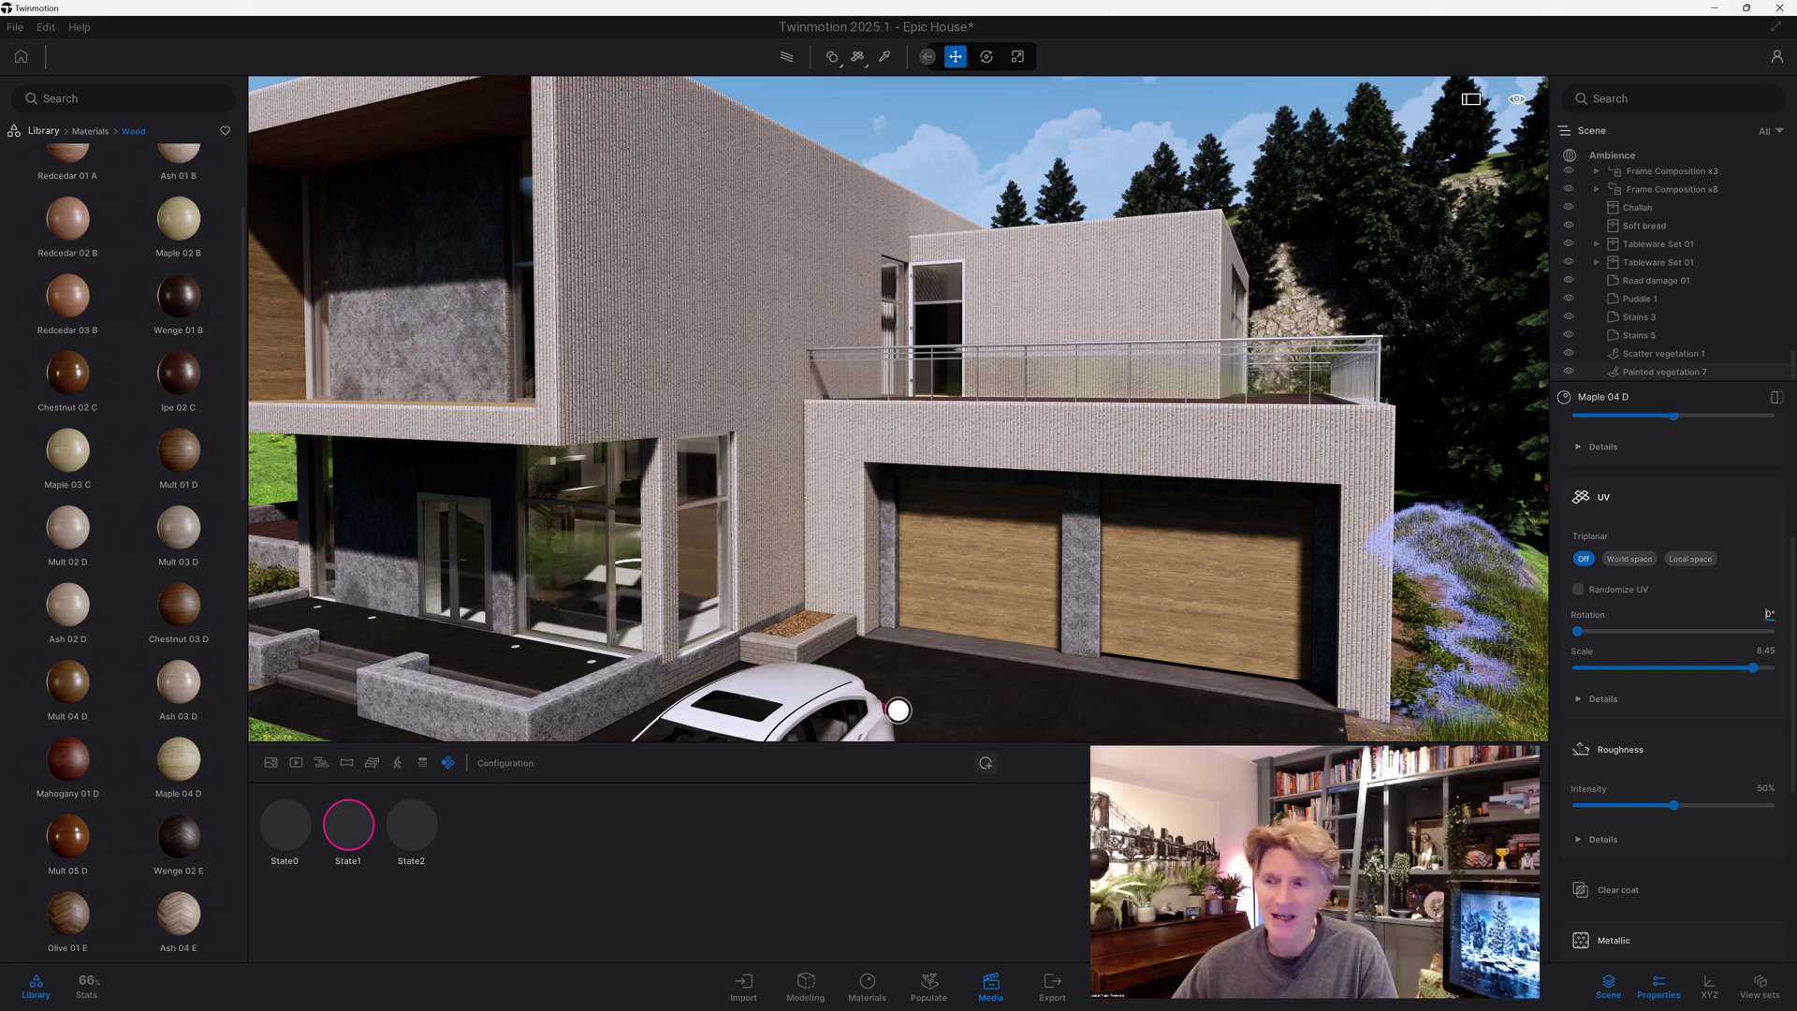
type("90")
key("Return")
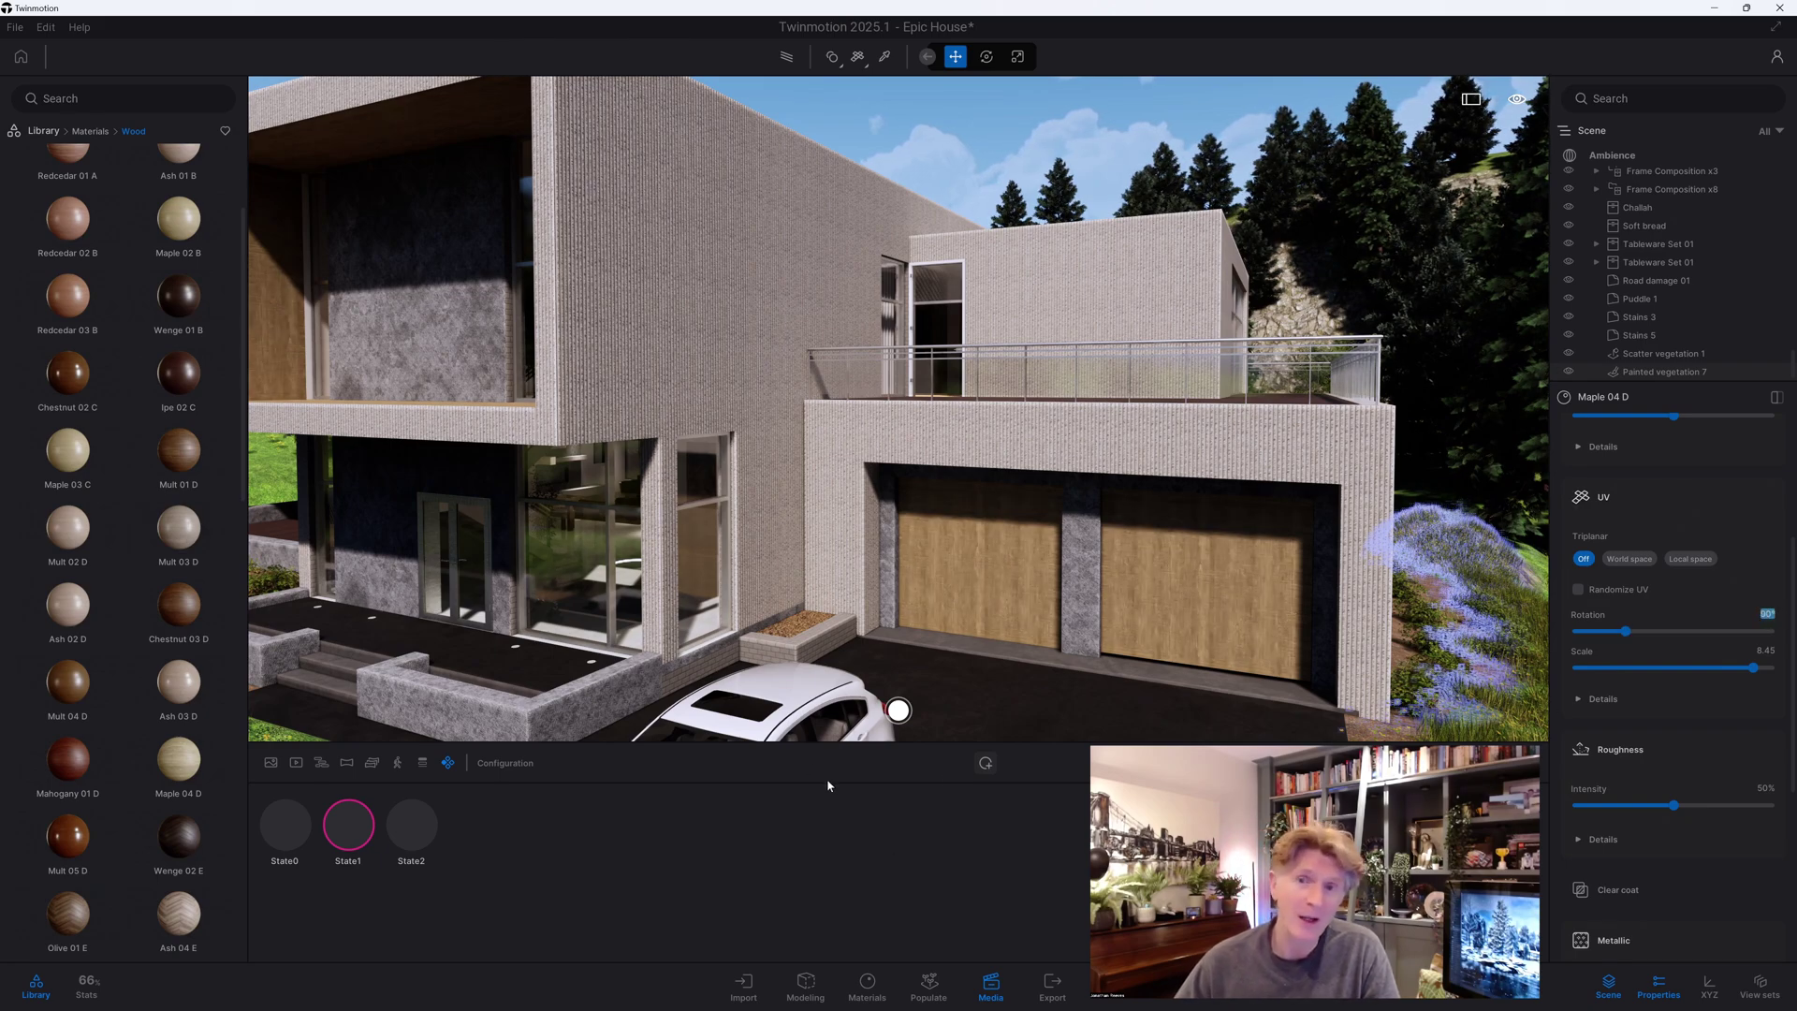
left_click(985, 763)
Switch to State0 and apply Stacked stone 05 from the stone materials to the exterior walls
left_click(285, 825)
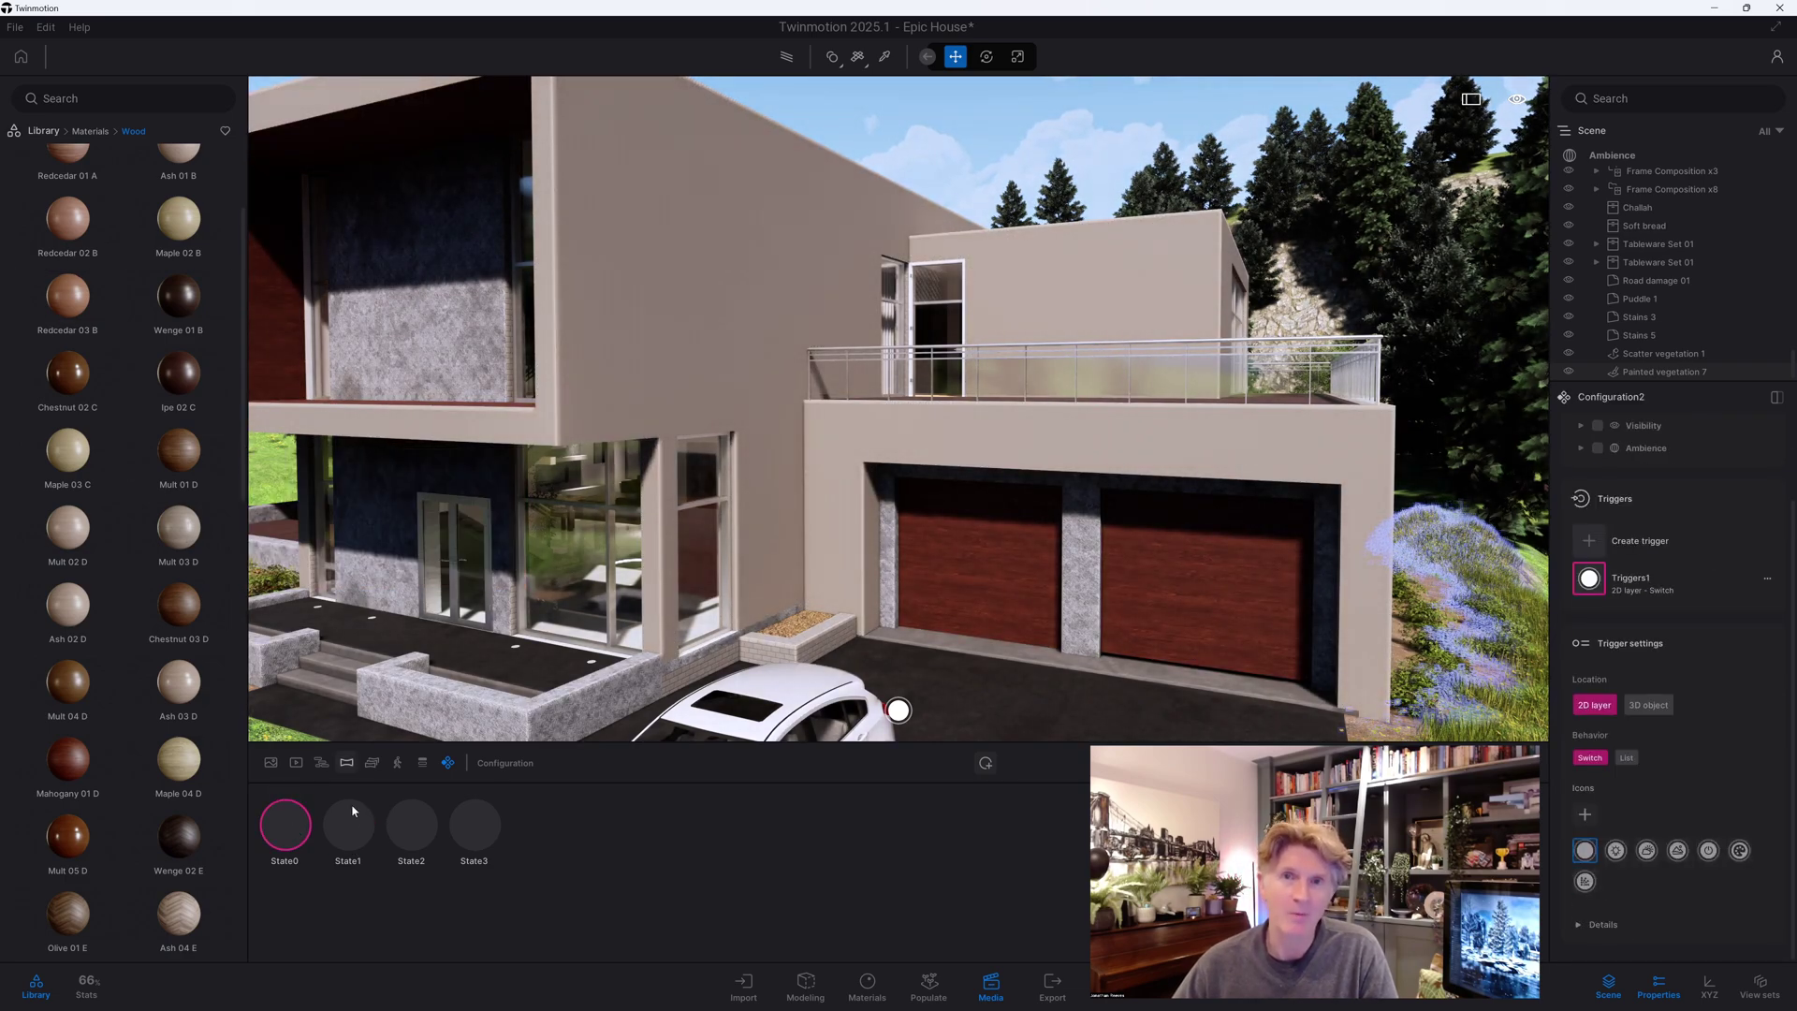
left_click(43, 131)
left_click(67, 183)
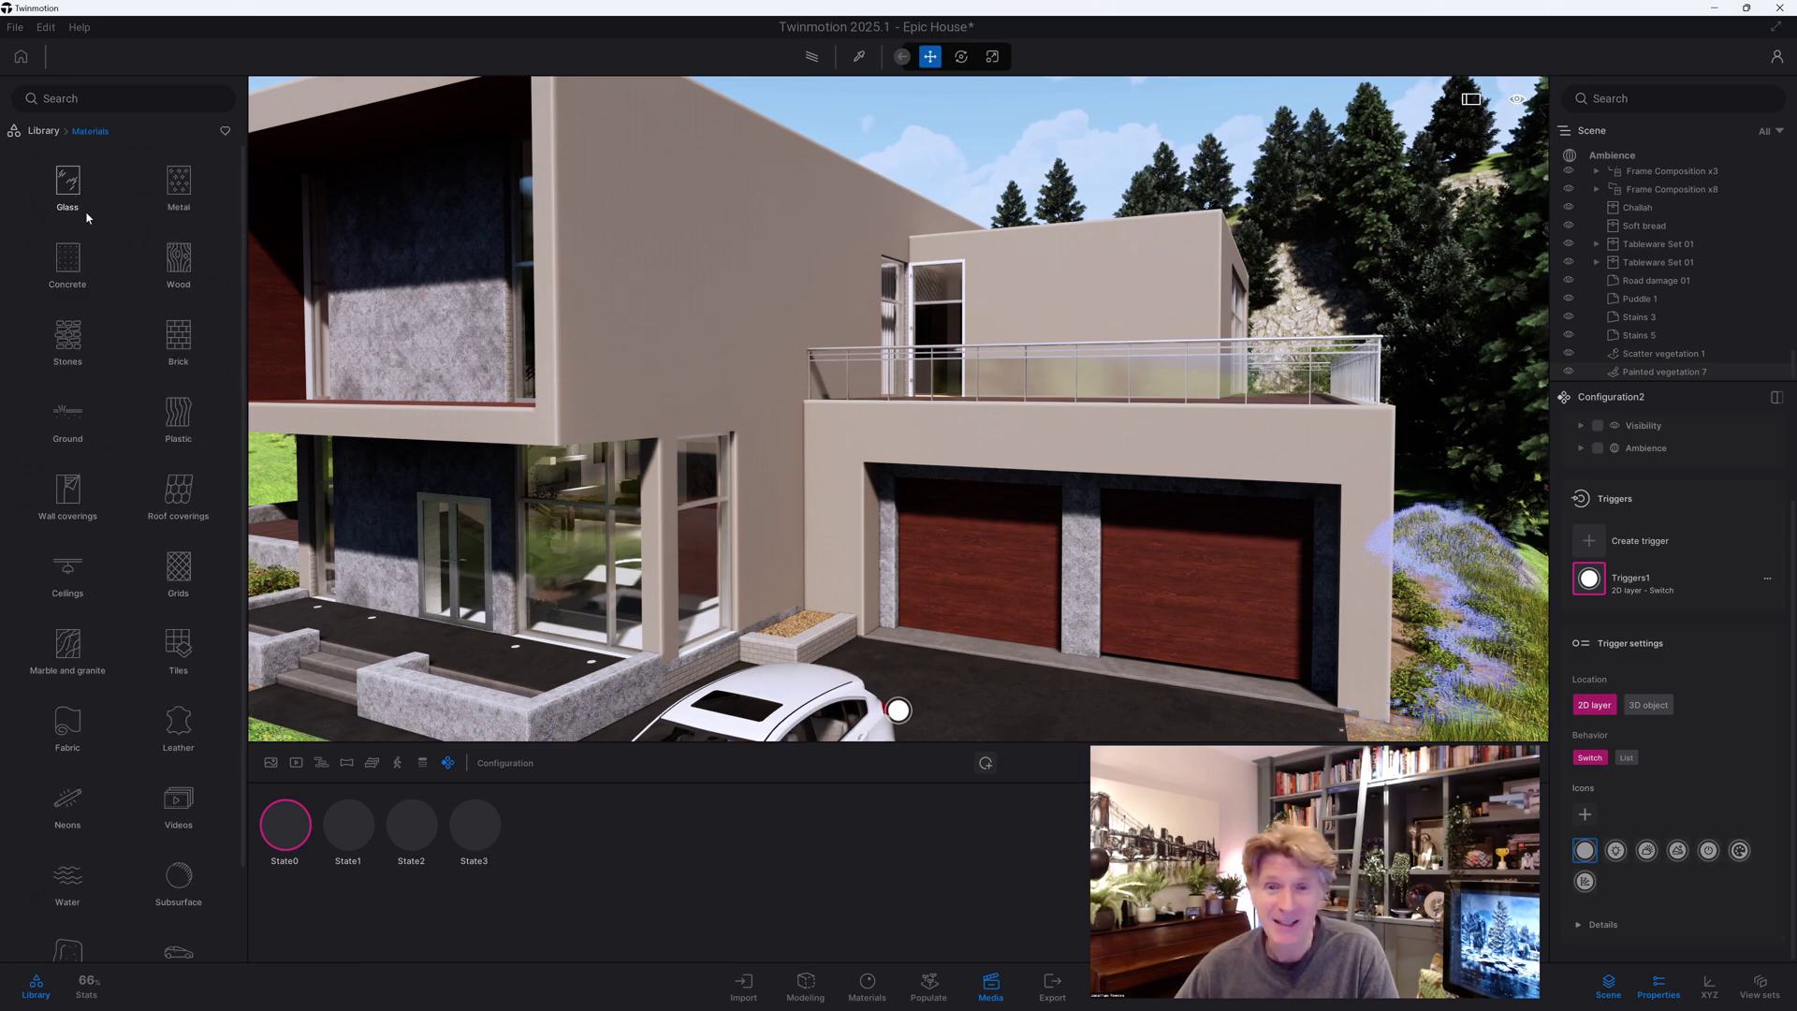
left_click(68, 342)
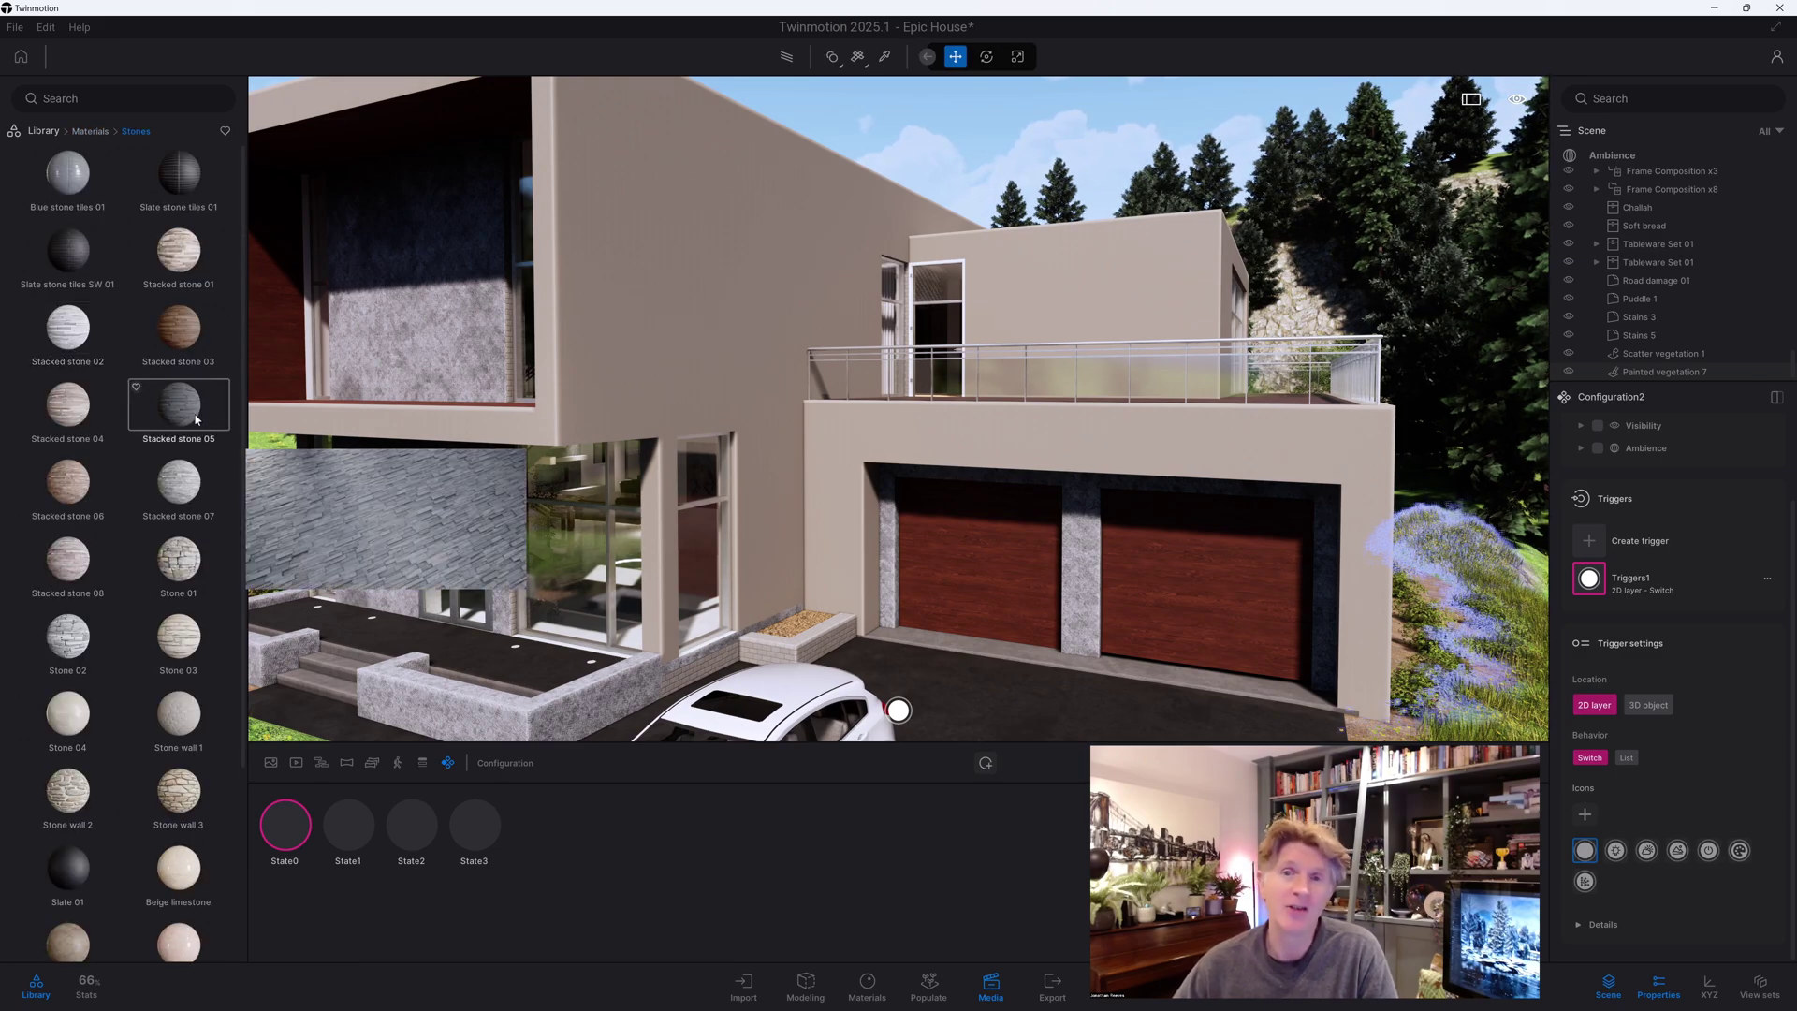
left_click_drag(200, 418, 694, 353)
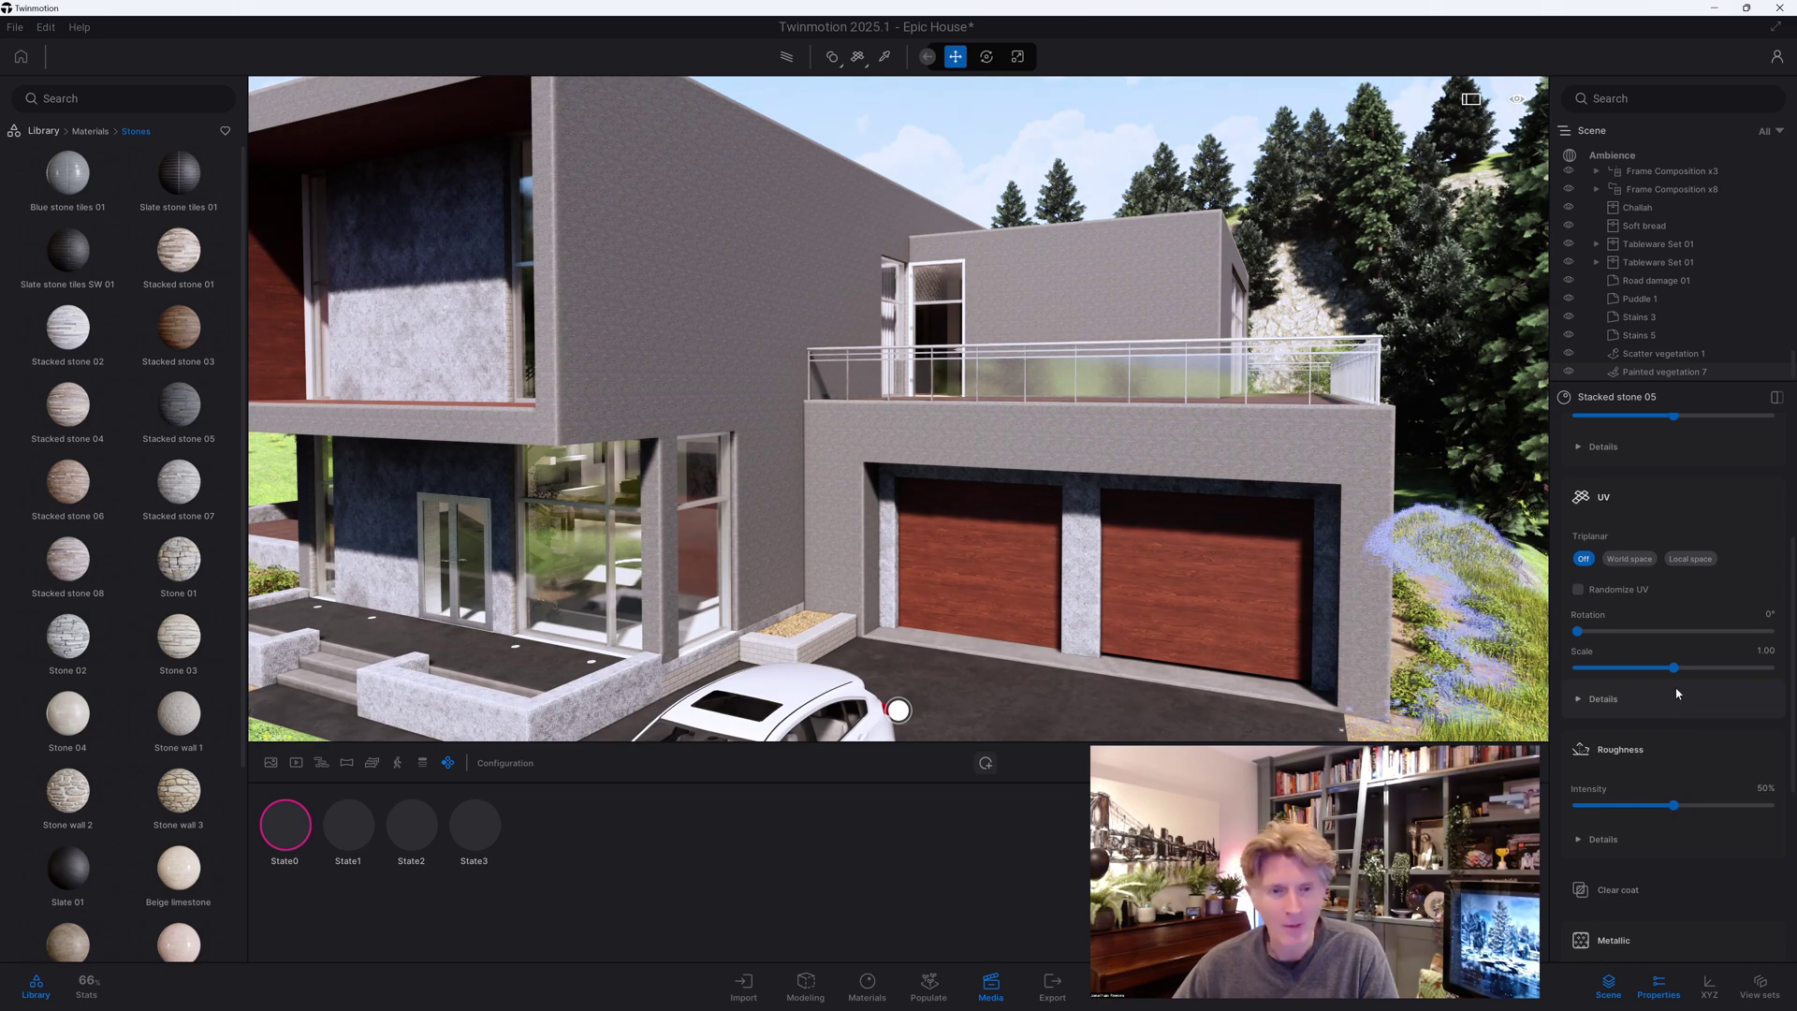
Set the stacked stone's texture scale to 20 and add the look as a new state
left_click_drag(1674, 667, 1784, 670)
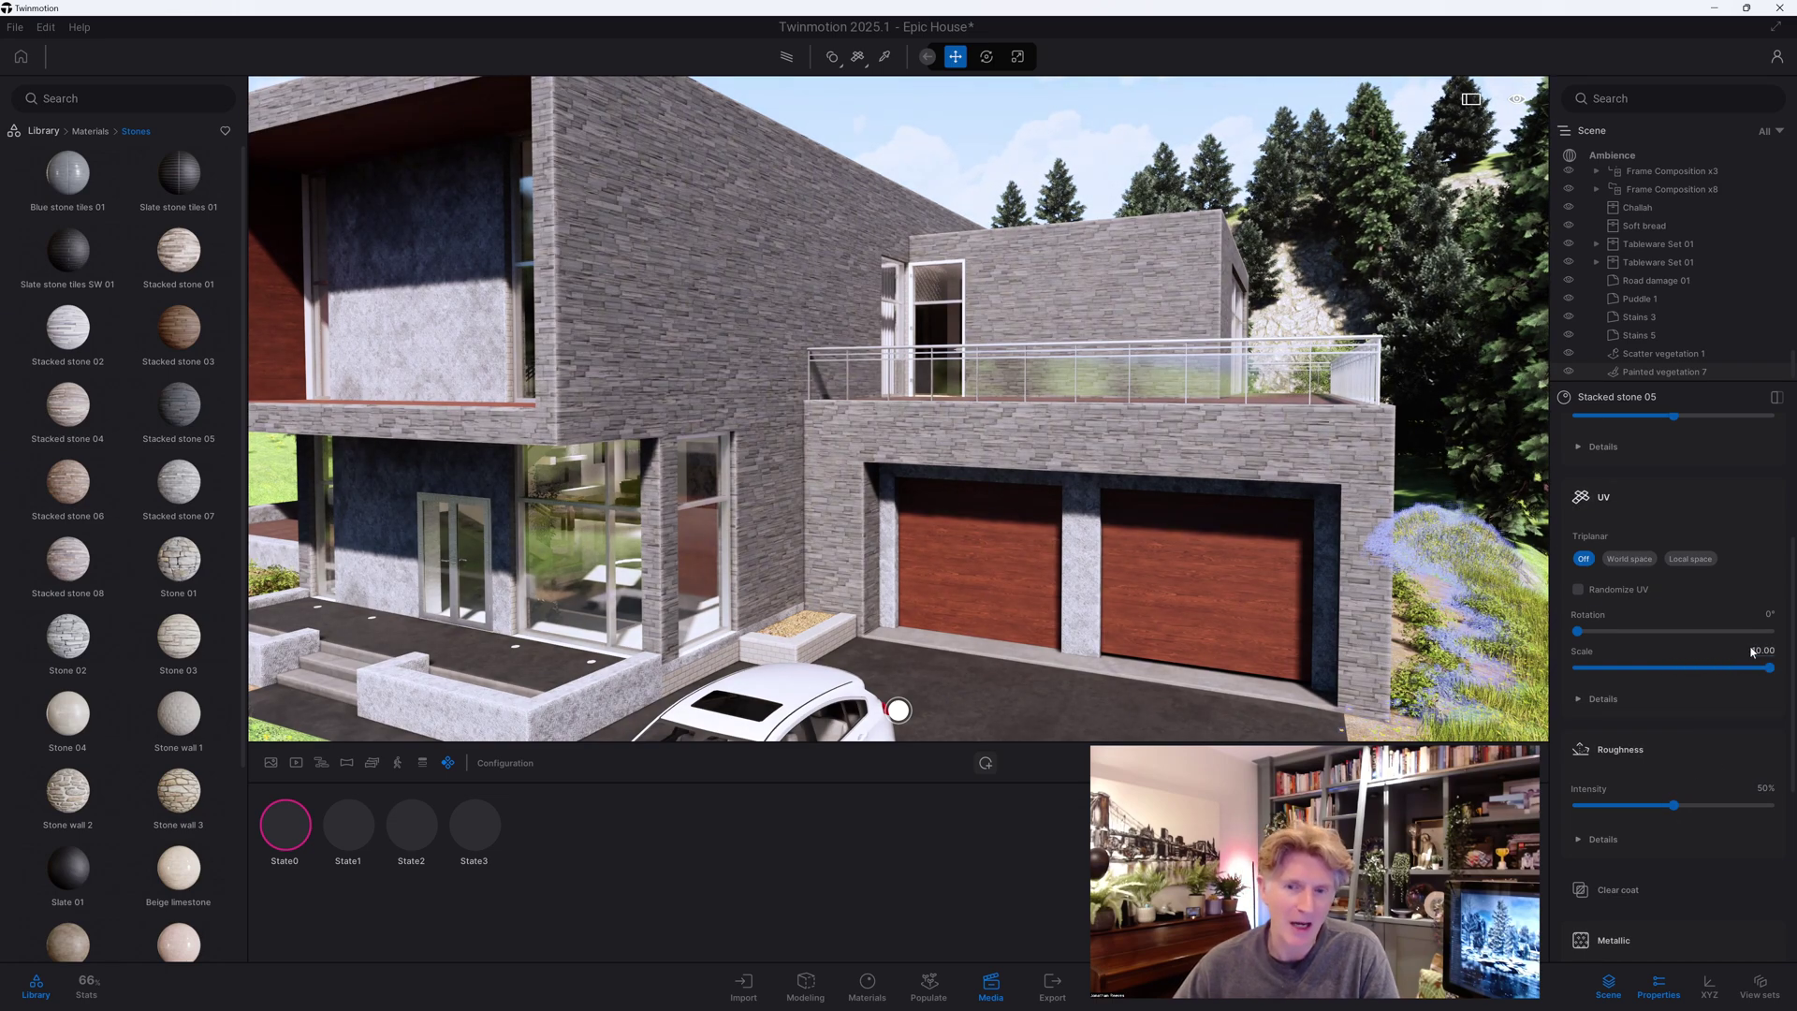
type("0")
key("Return")
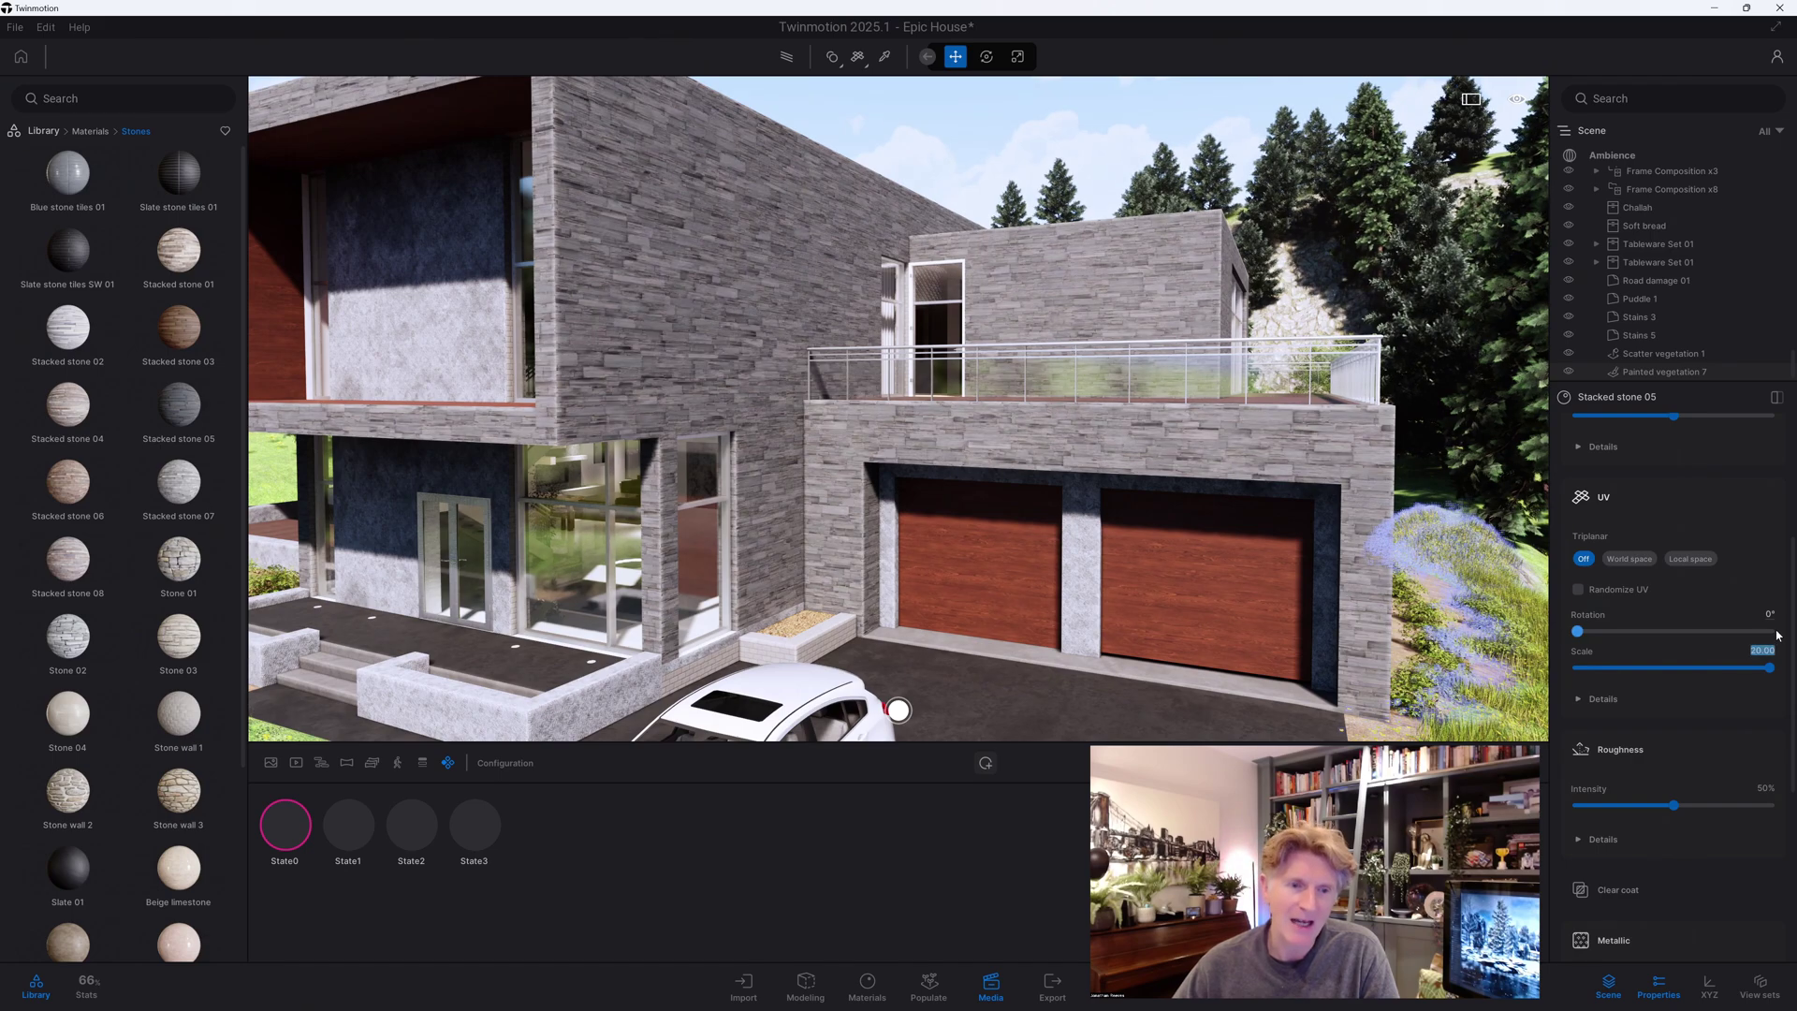
left_click(987, 765)
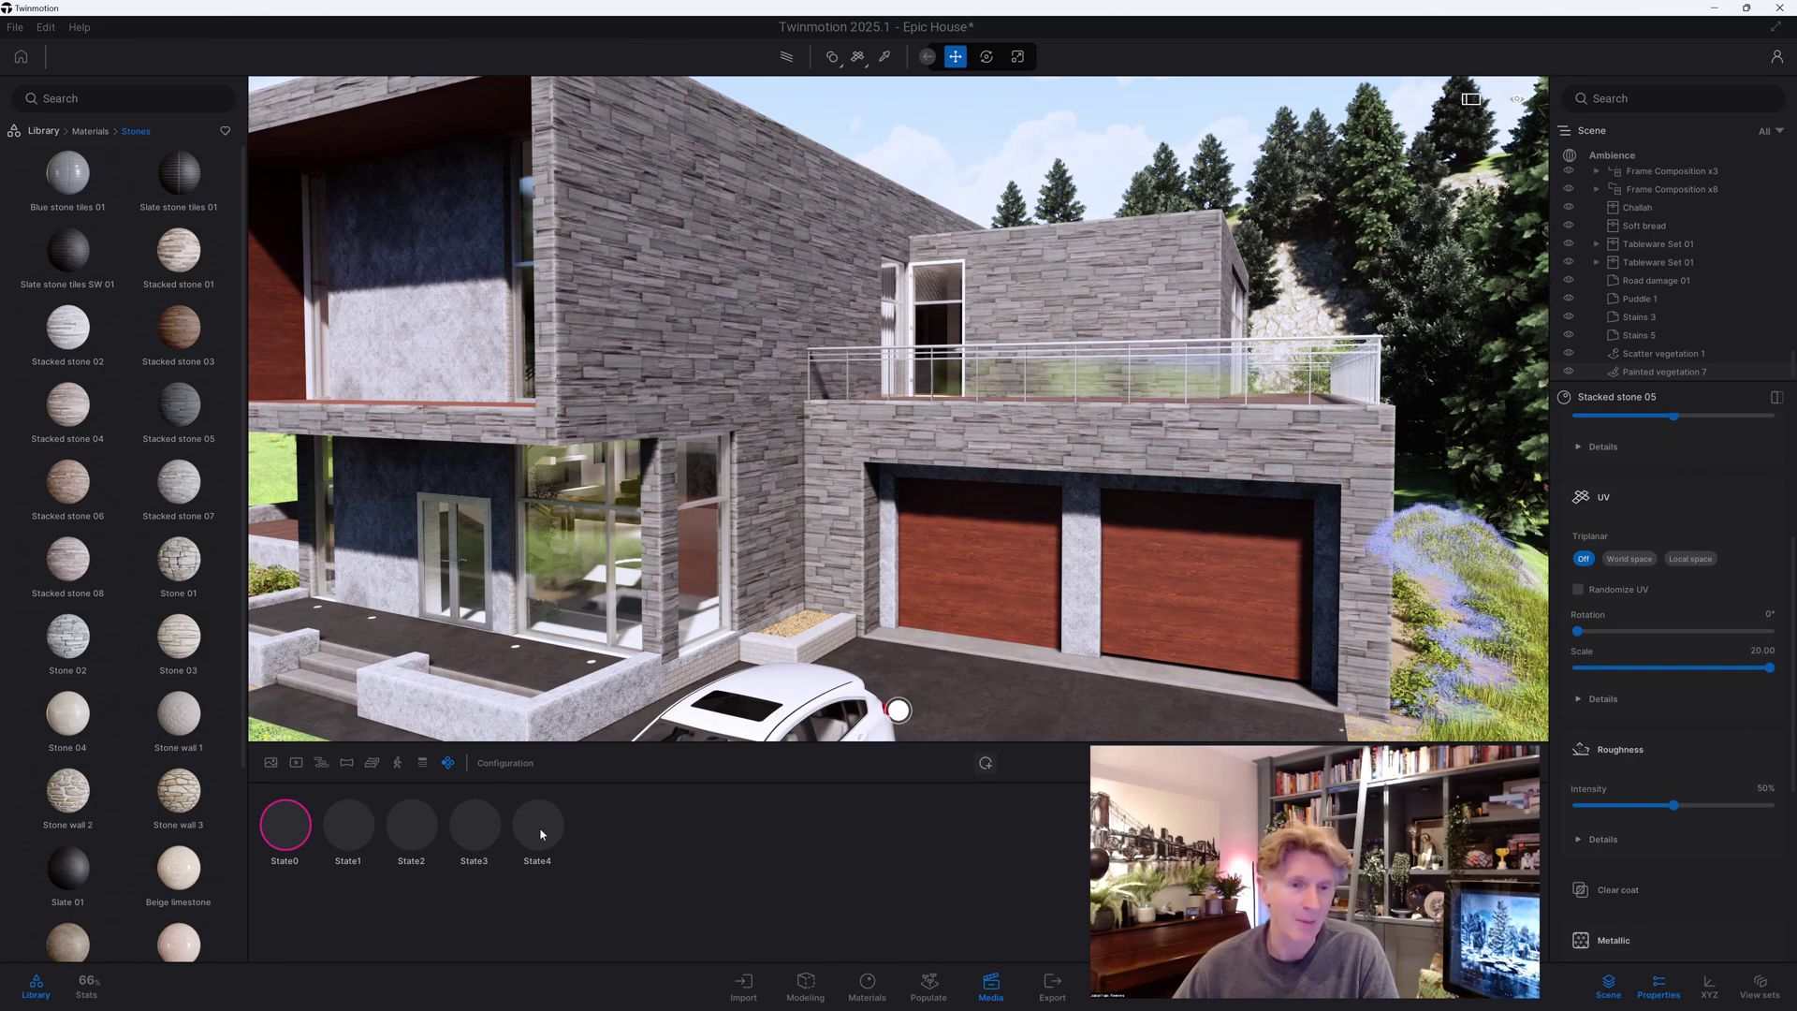
Delete State0 from the exterior configuration and activate State1
left_click(277, 795)
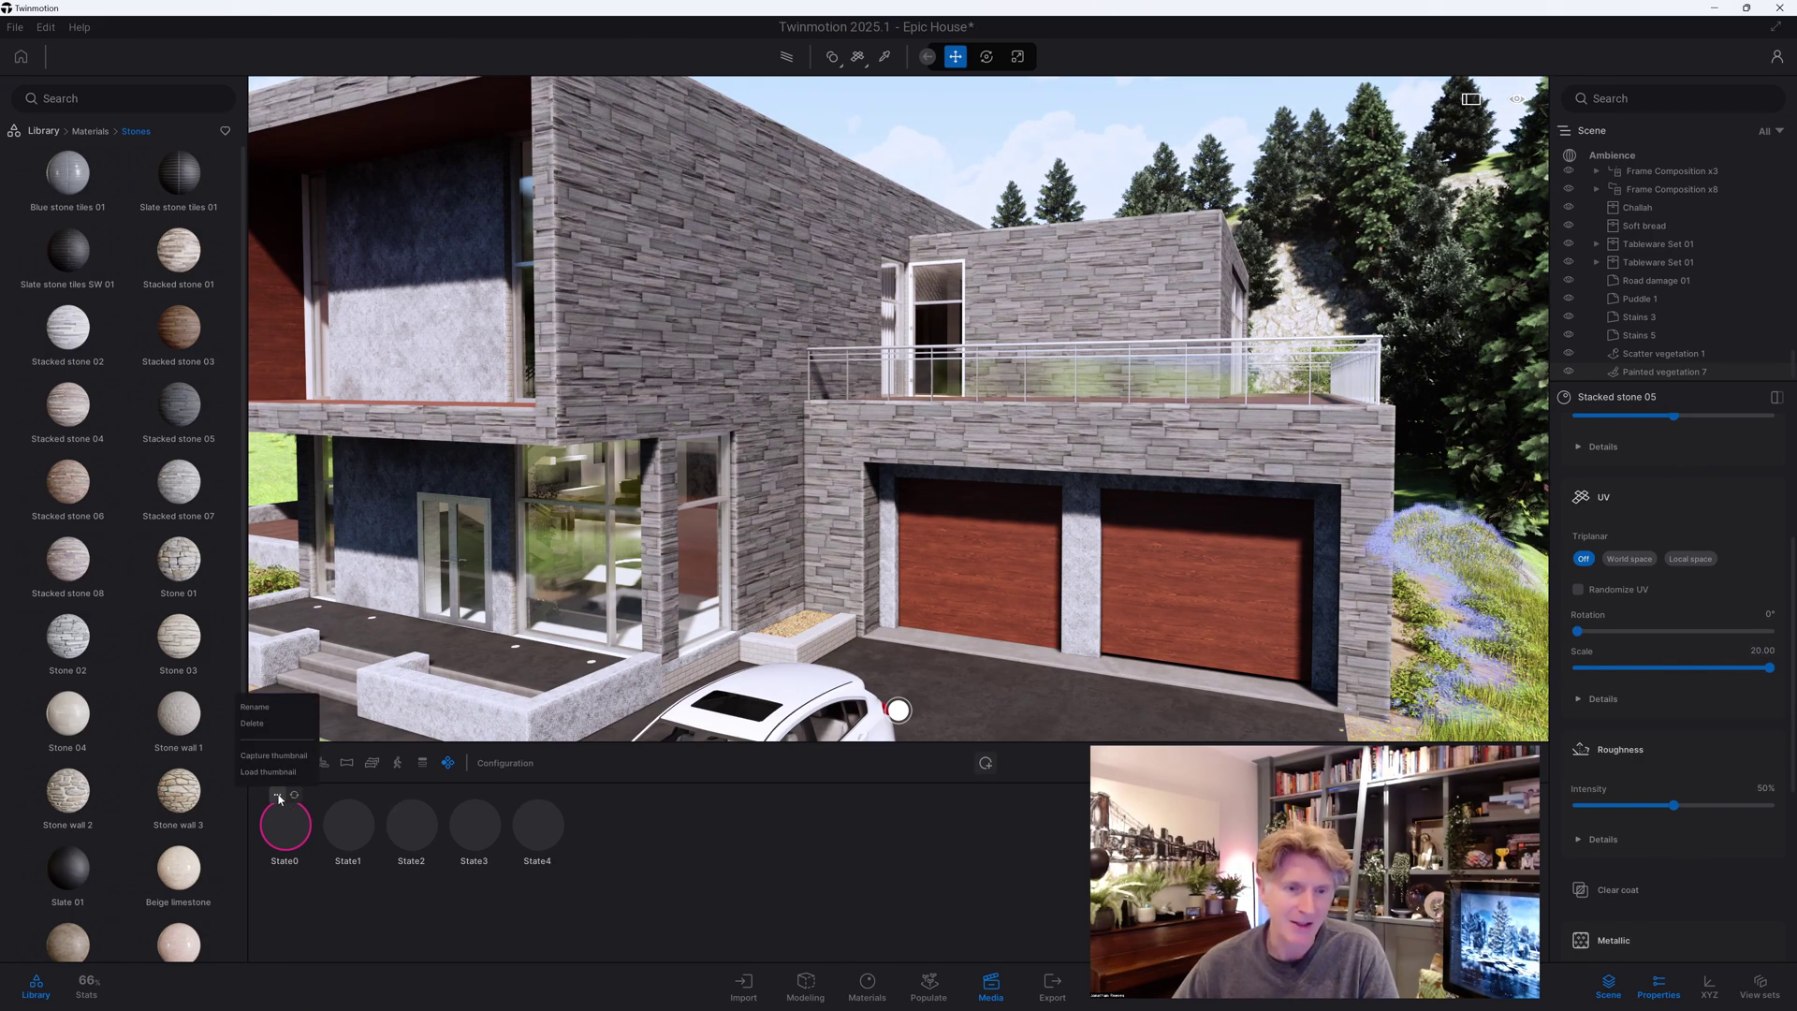
left_click(260, 730)
left_click(296, 828)
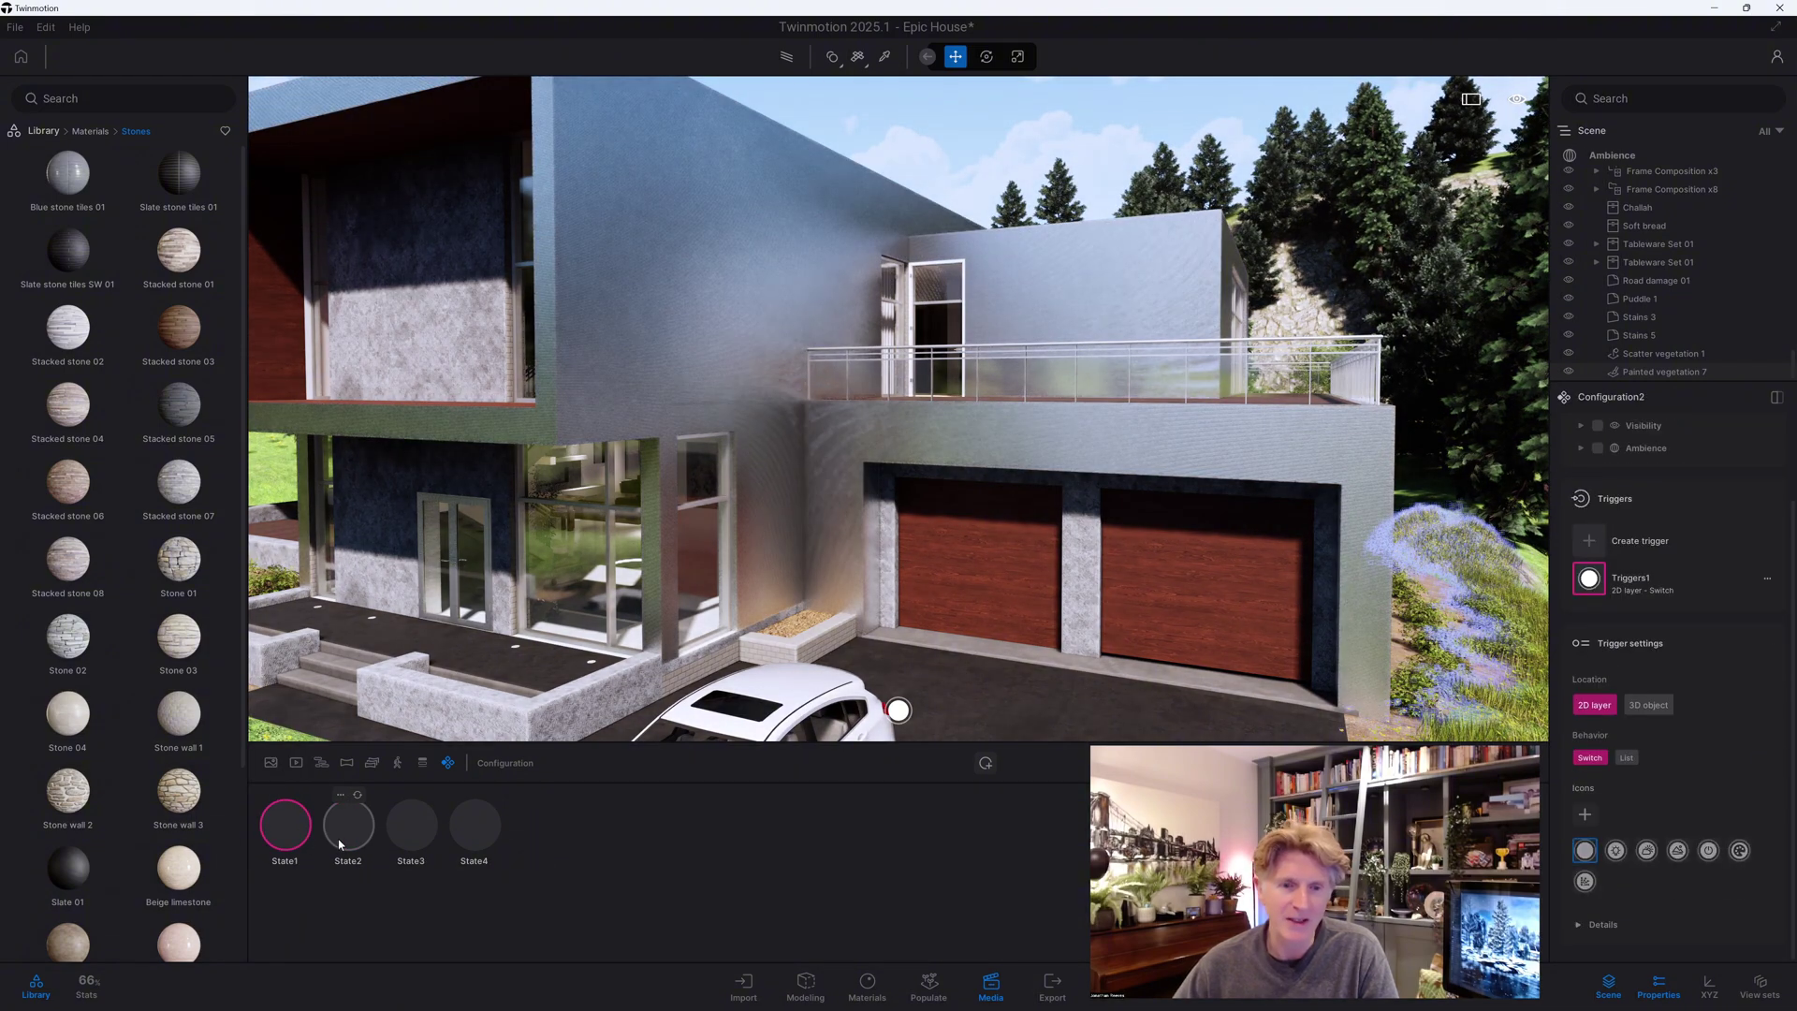
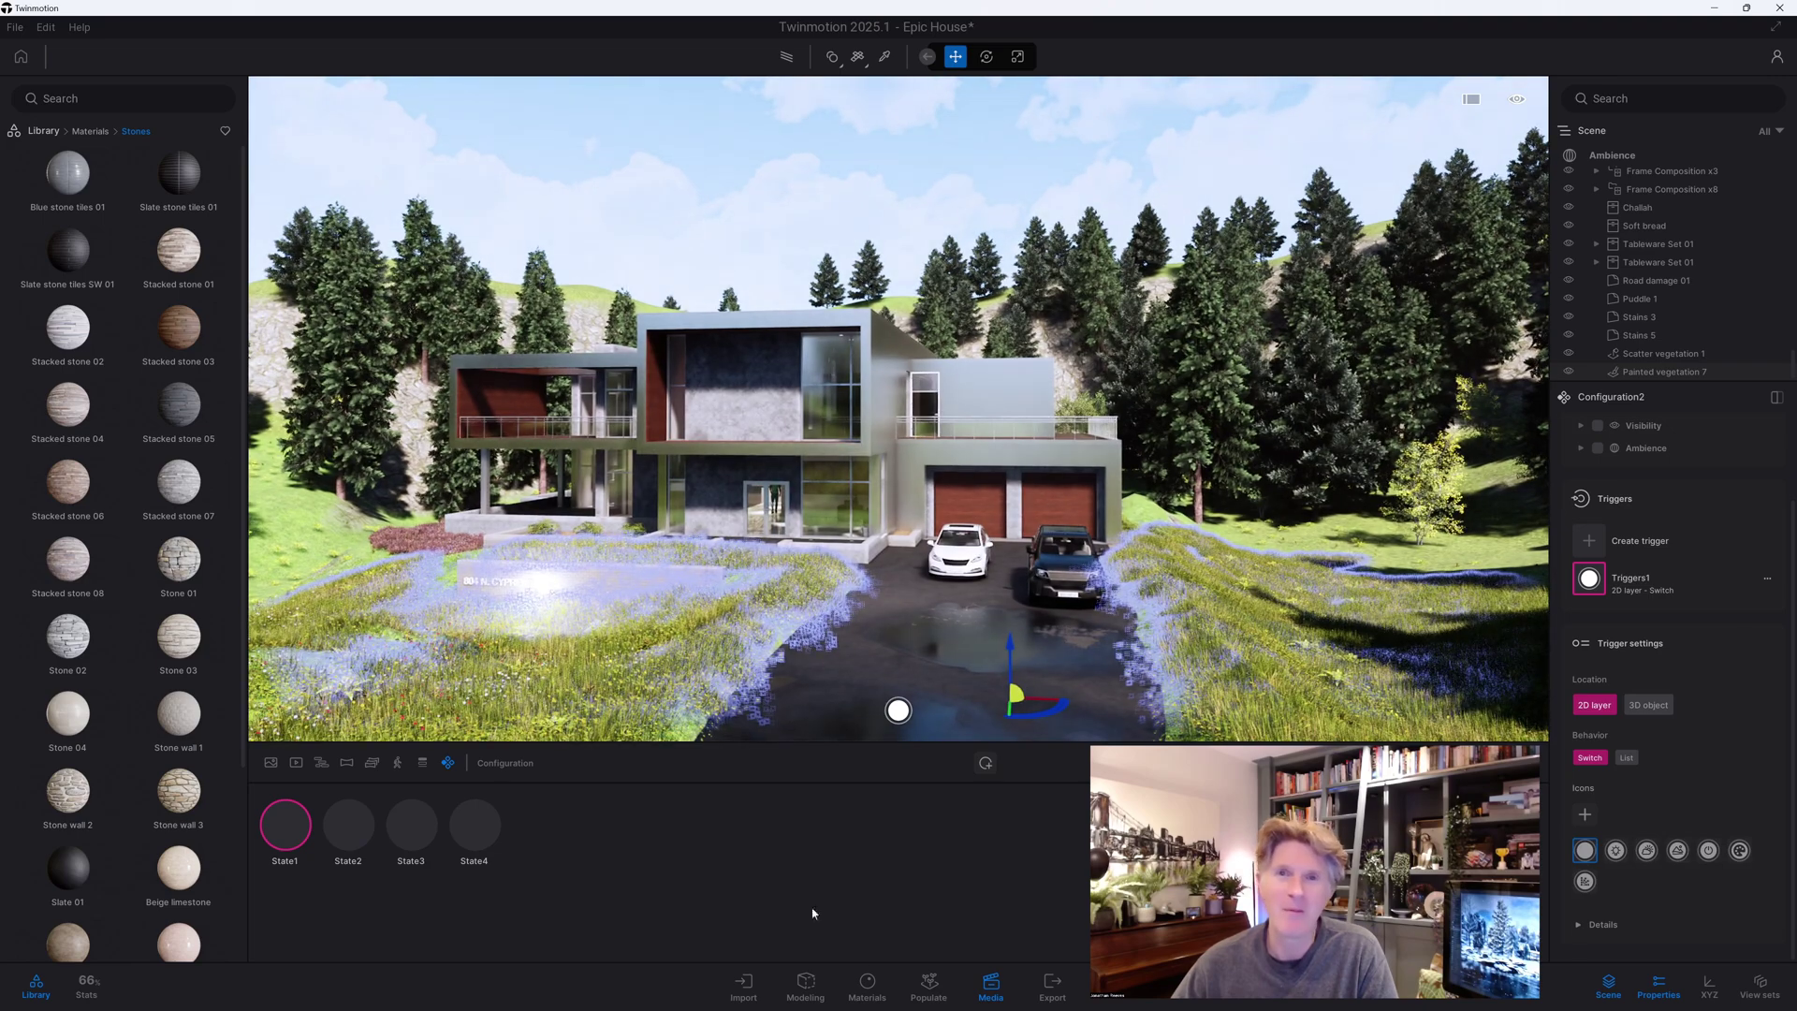
Bring back the media dock and load the saved Image19 view of the house
left_click(990, 985)
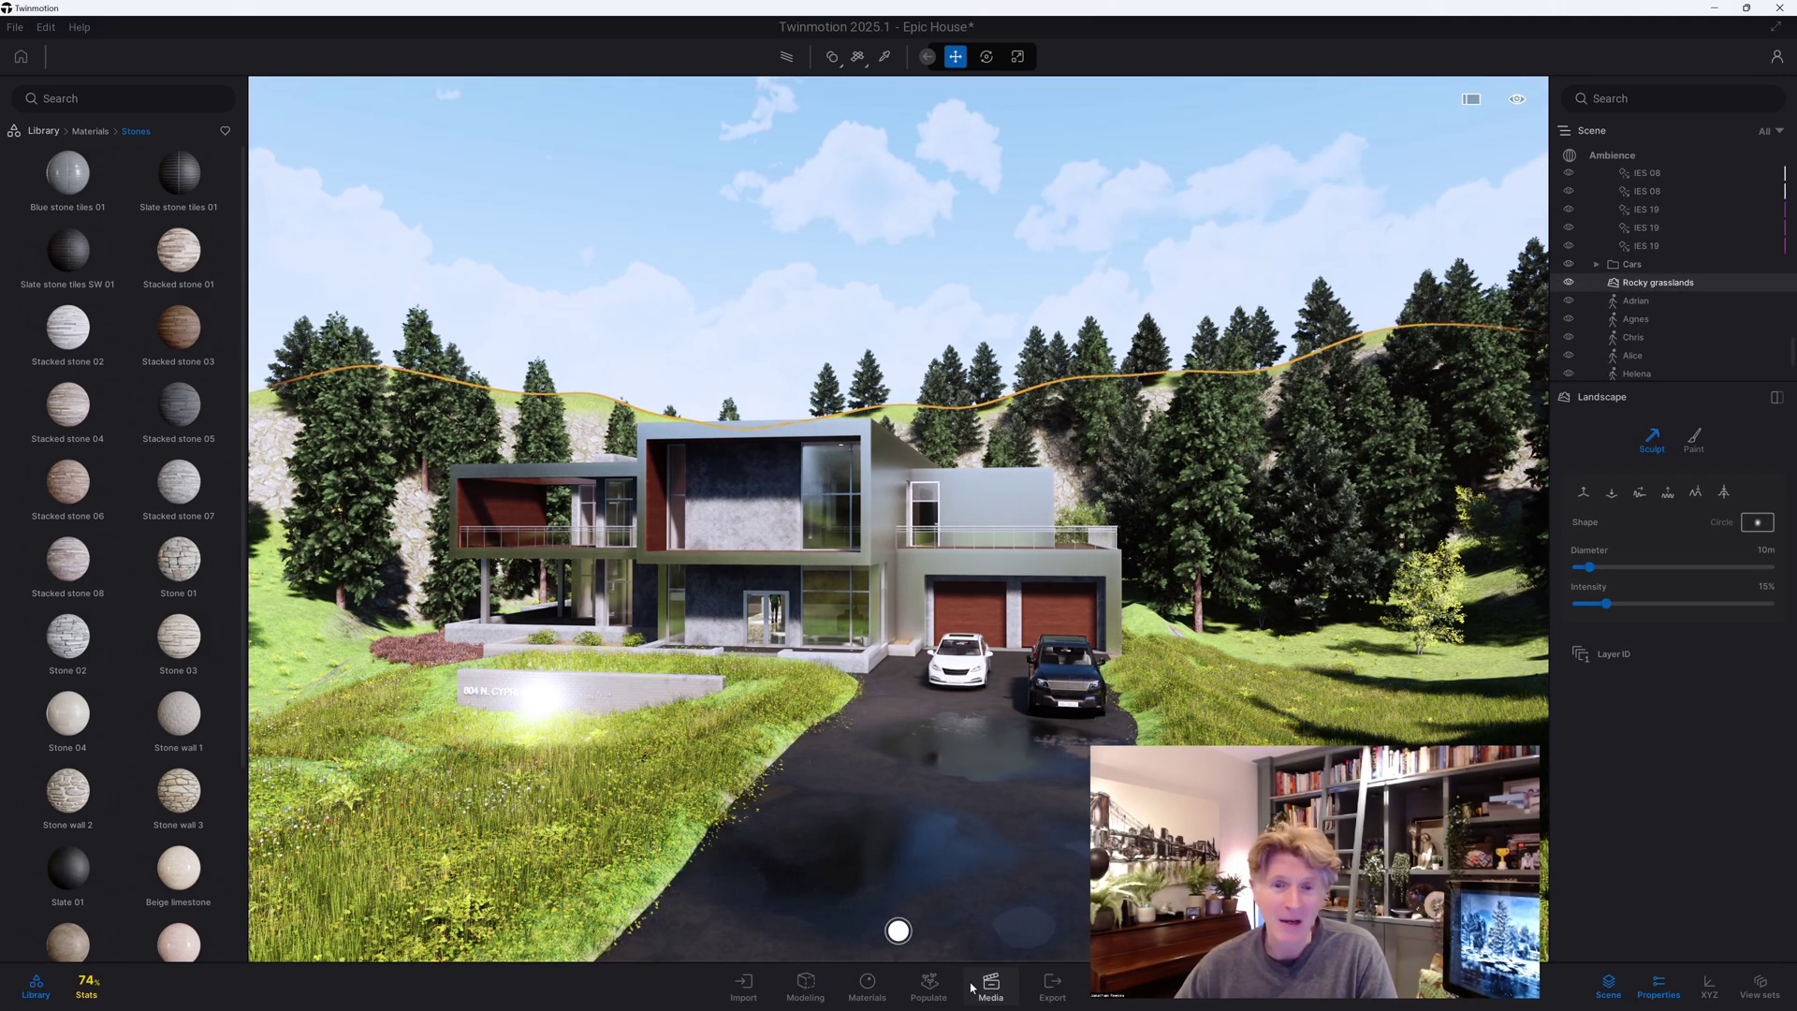
left_click(993, 982)
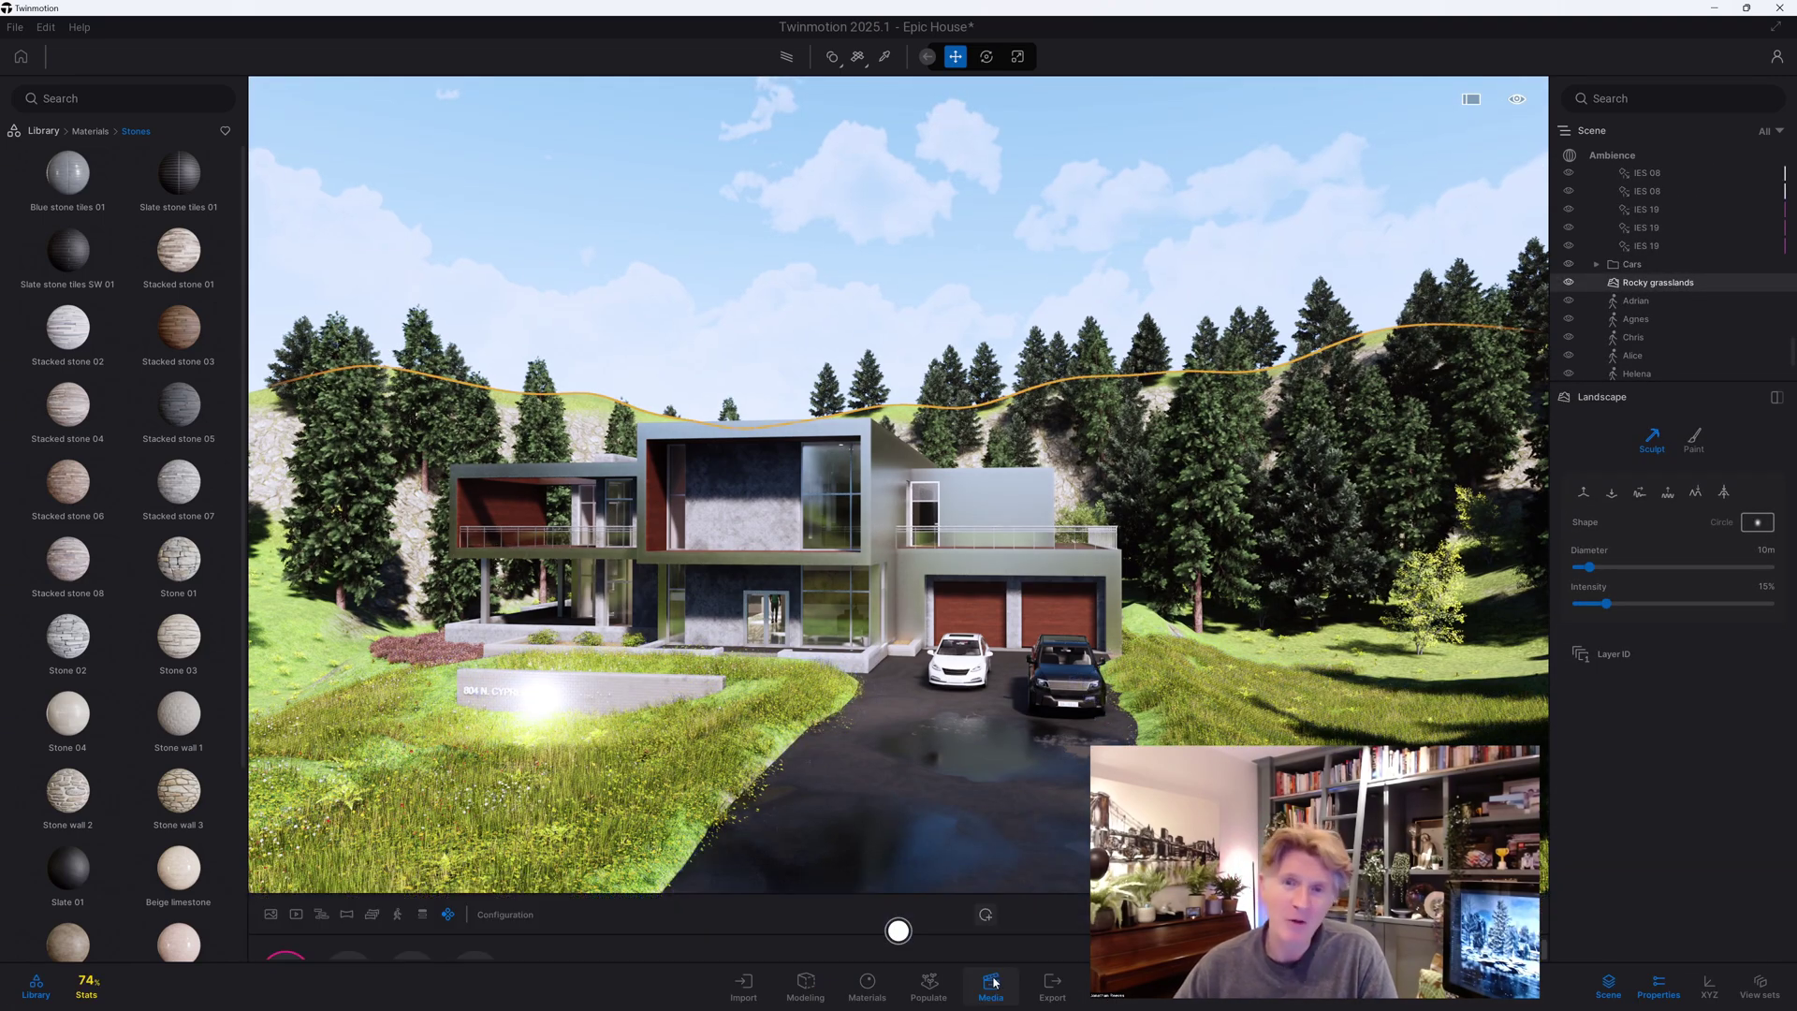
left_click(270, 764)
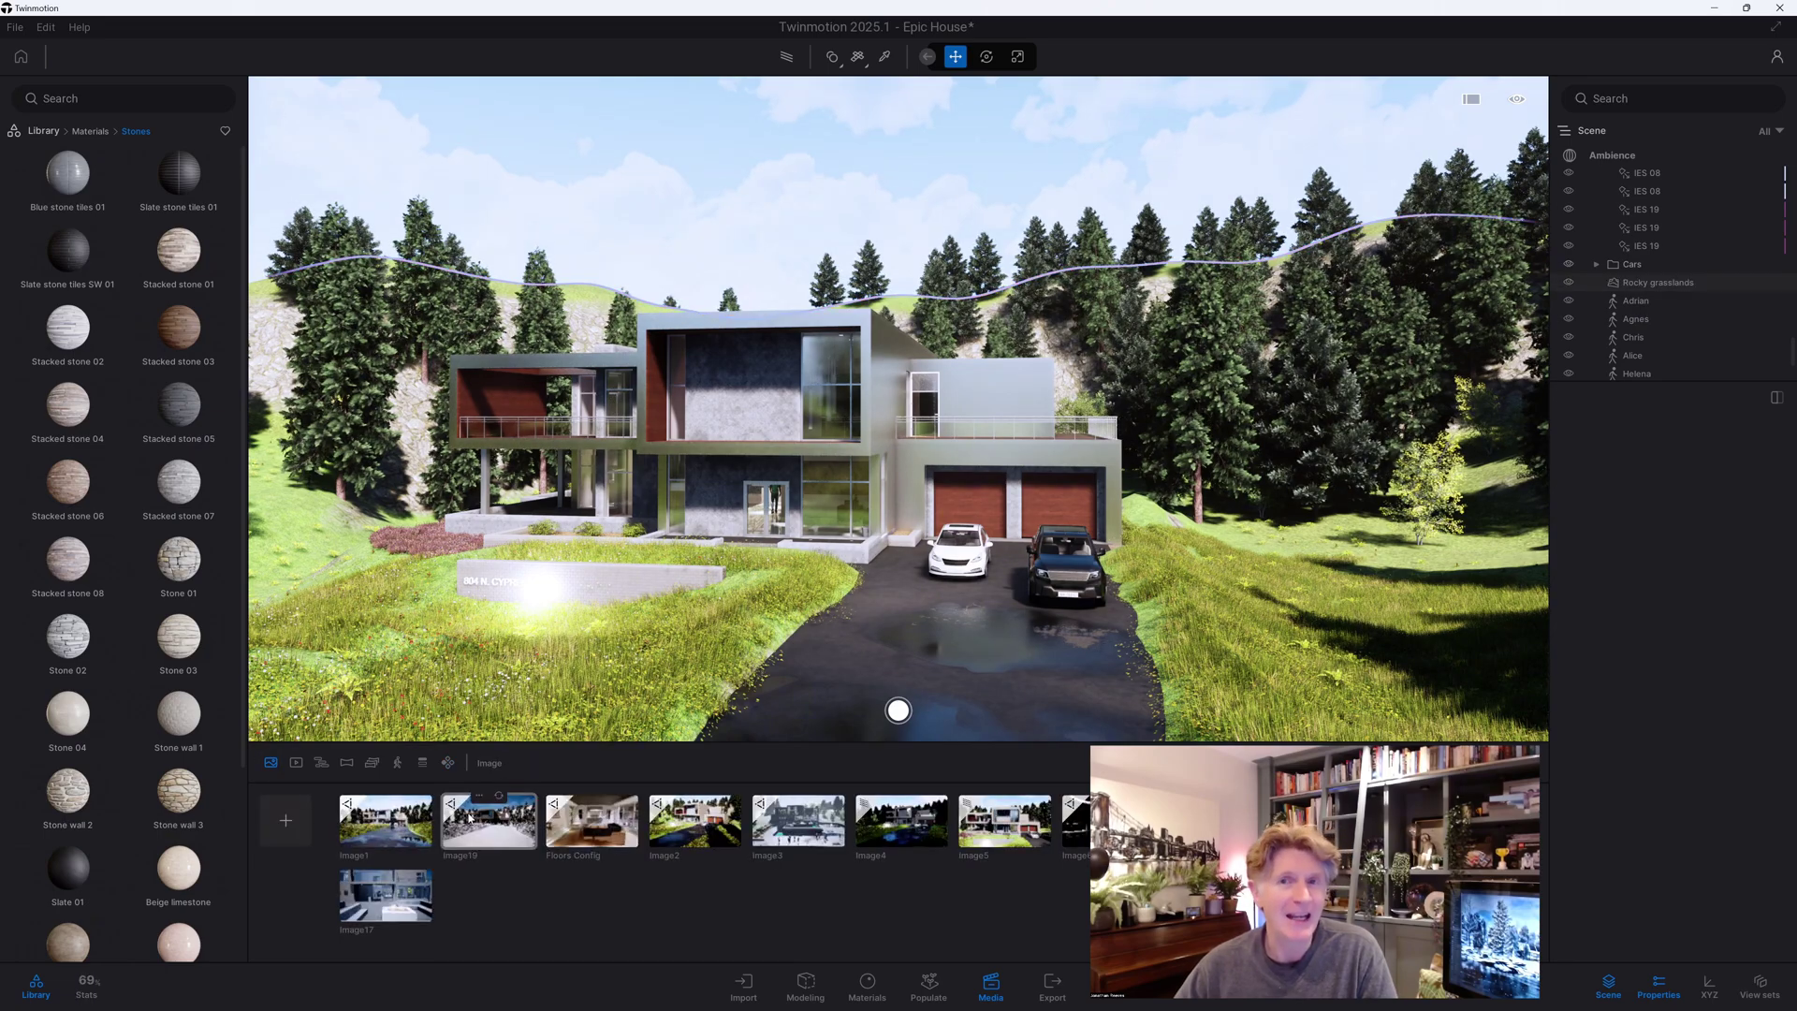
left_click(488, 820)
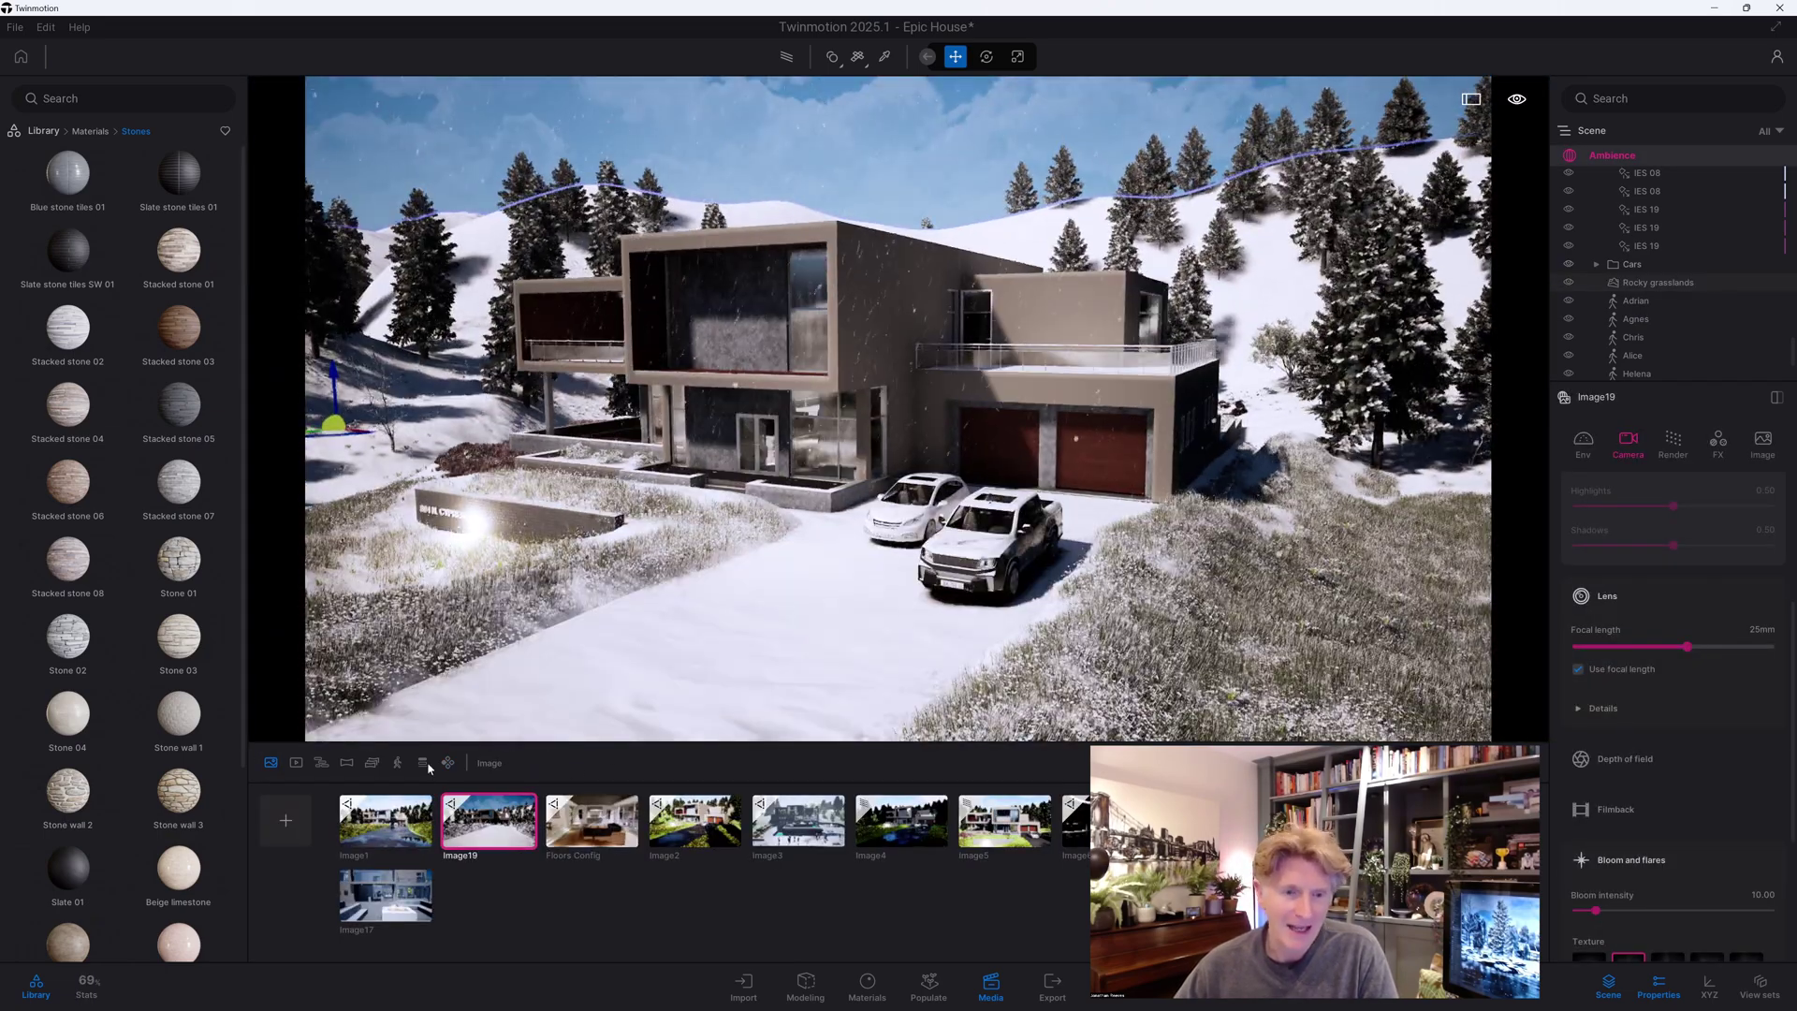
Open Configuration2 and preview its State2, State3 and State4 on the house exterior
left_click(448, 764)
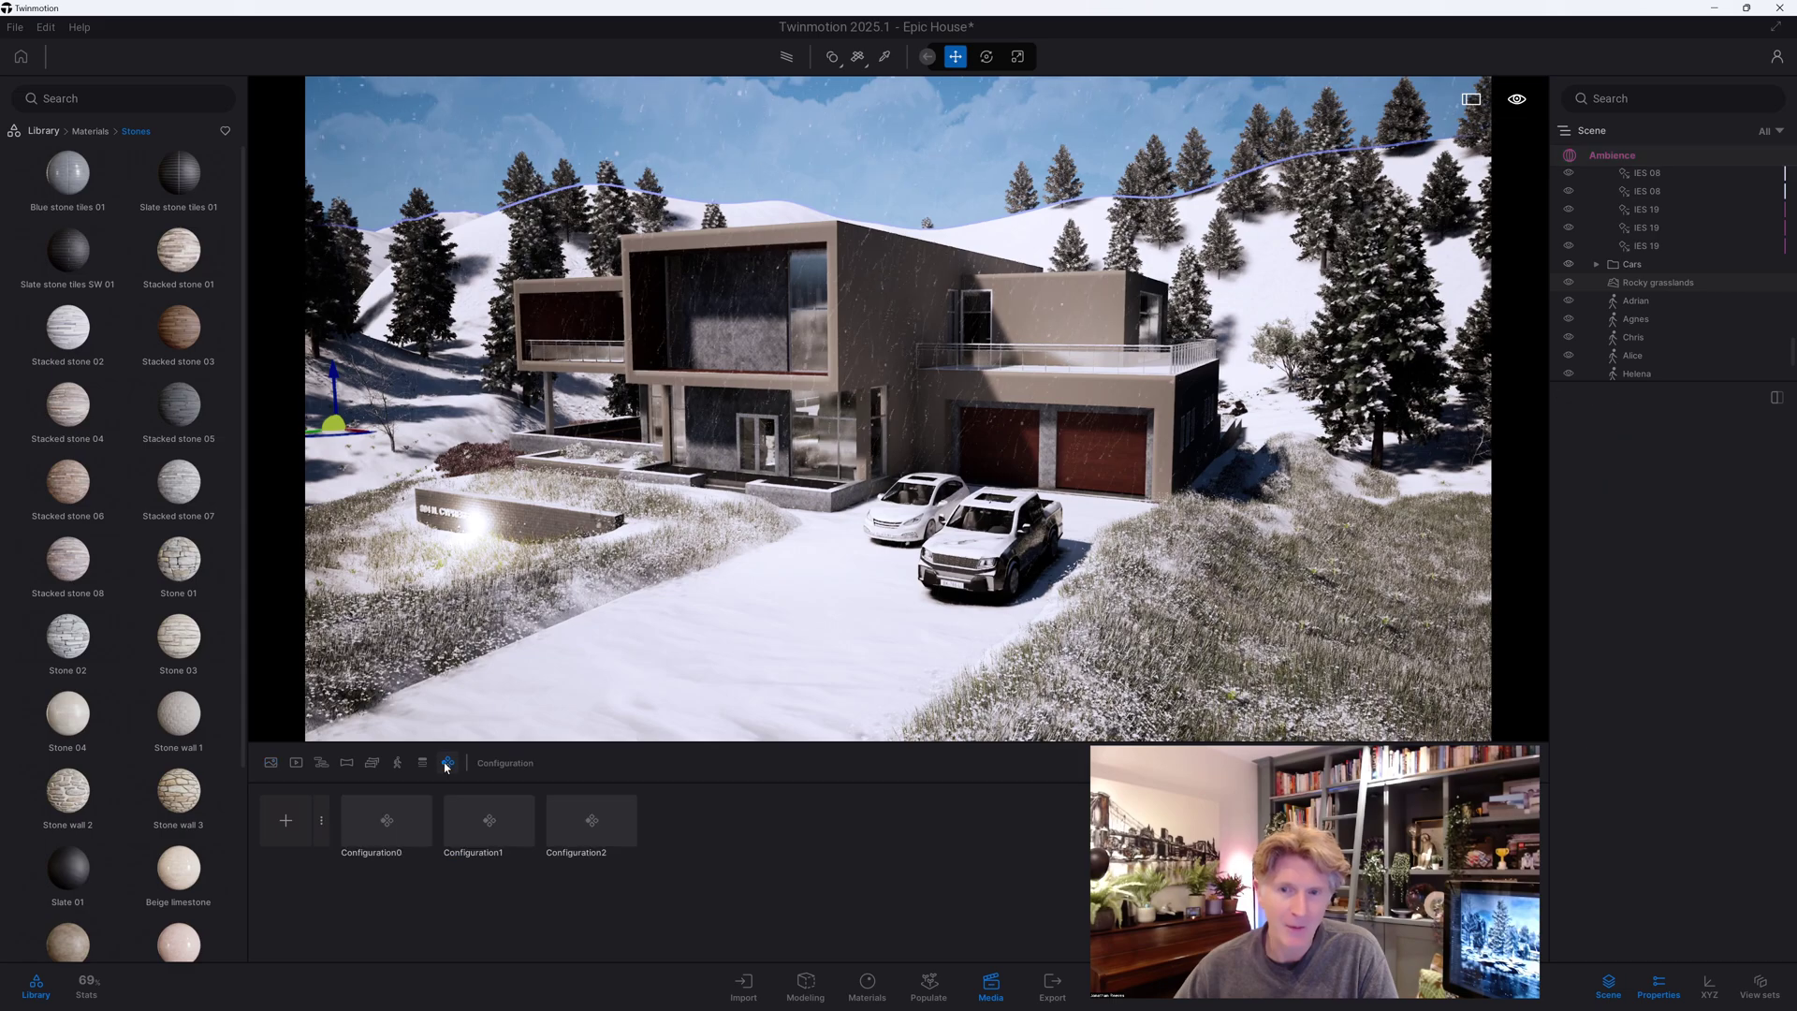
left_click(591, 820)
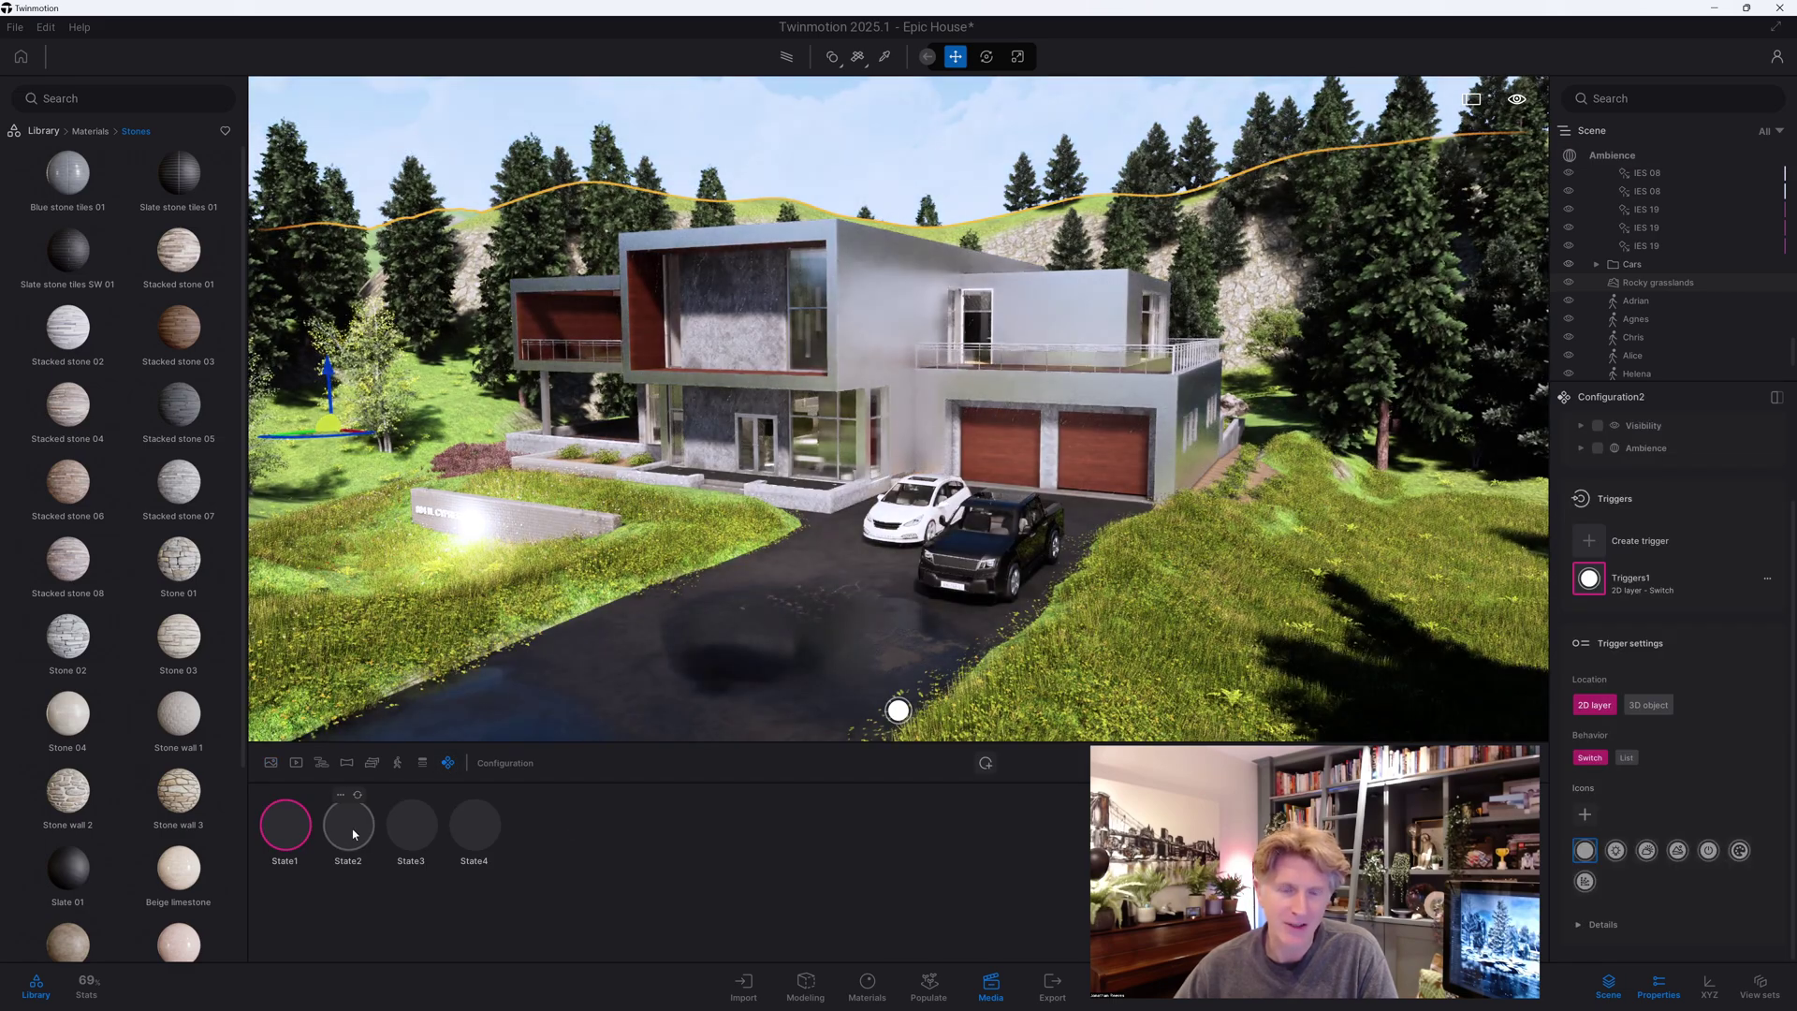
left_click(353, 830)
left_click(411, 827)
left_click(475, 829)
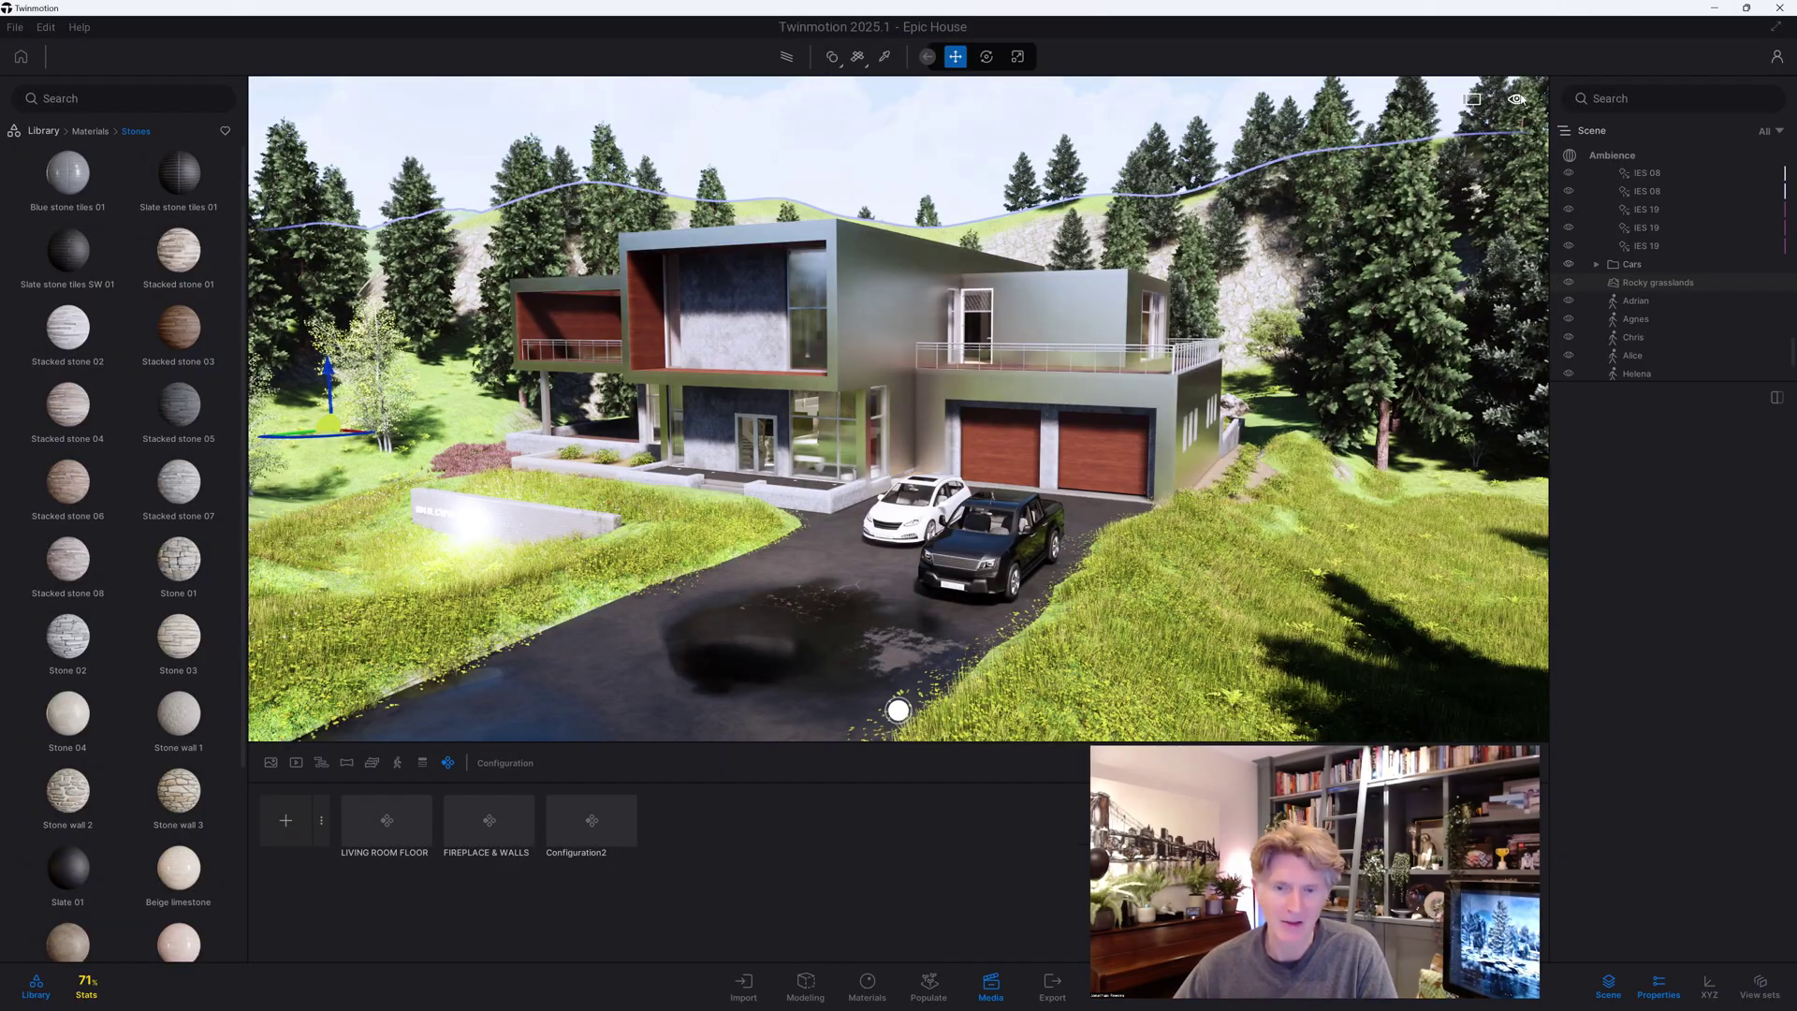
Preview the scene full screen, reveal the floor options and cycle the exterior configuration through its states
left_click(1517, 99)
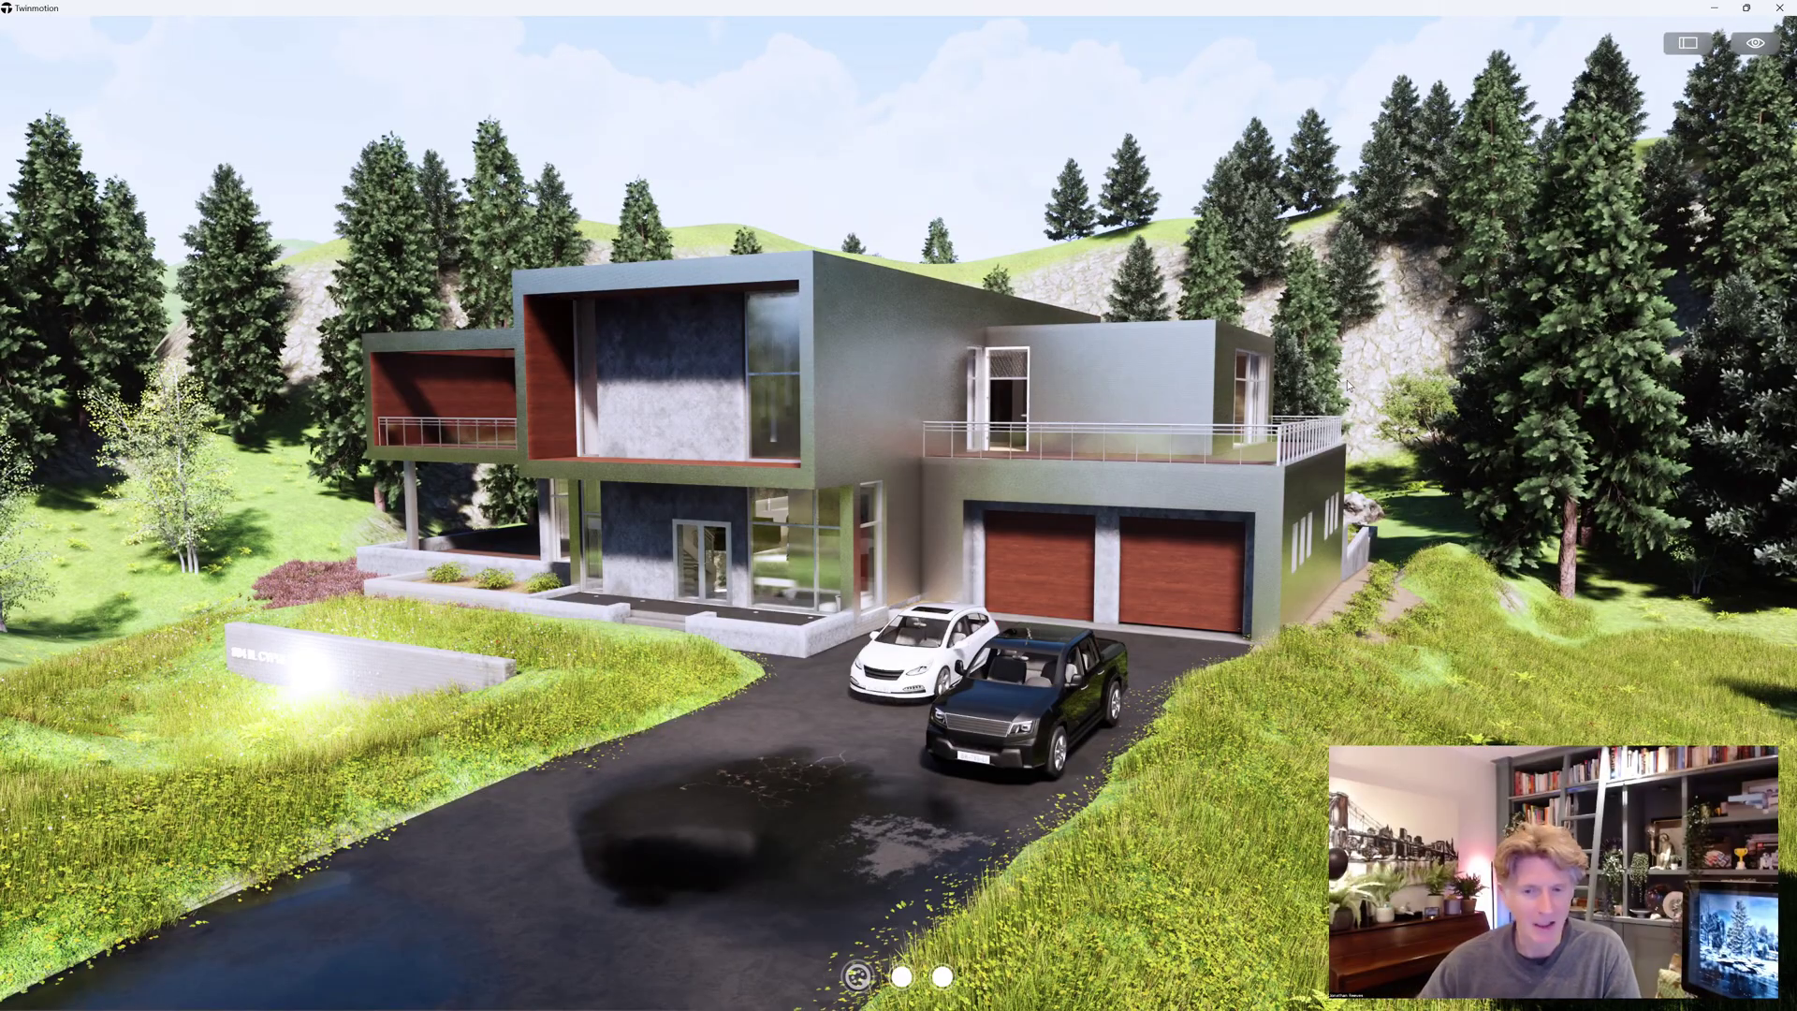
left_click(855, 977)
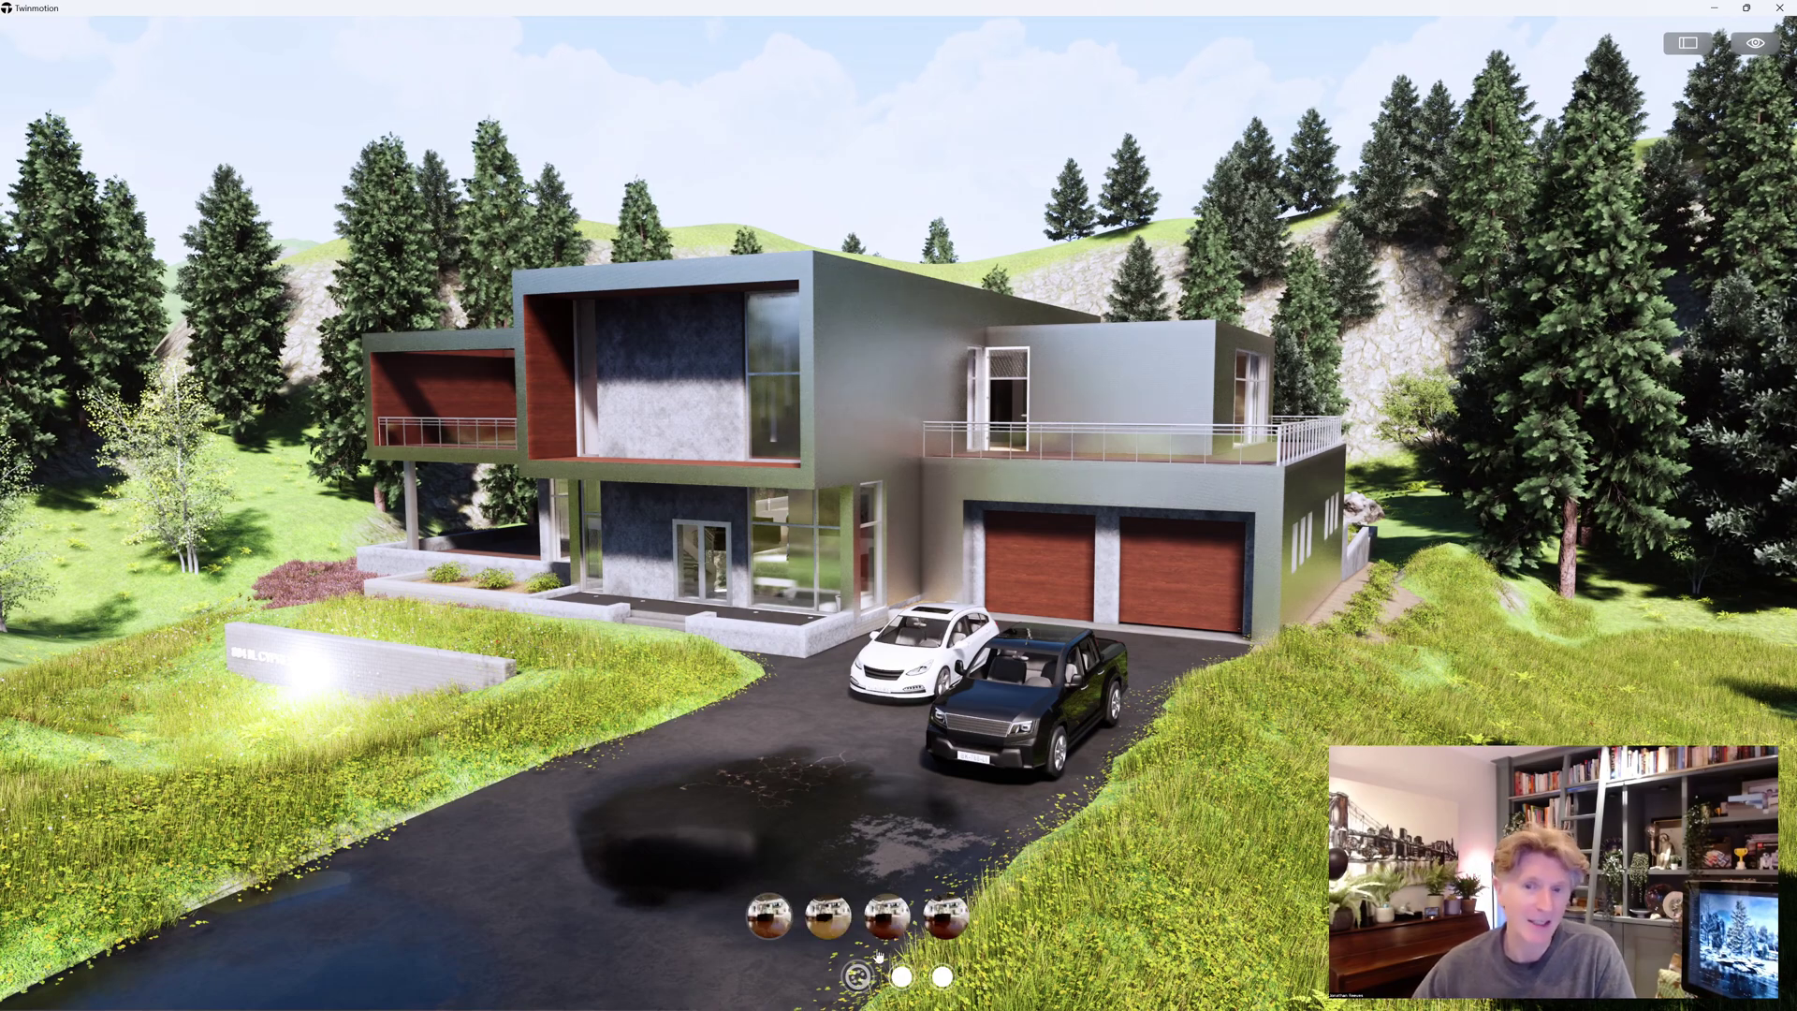
left_click(941, 977)
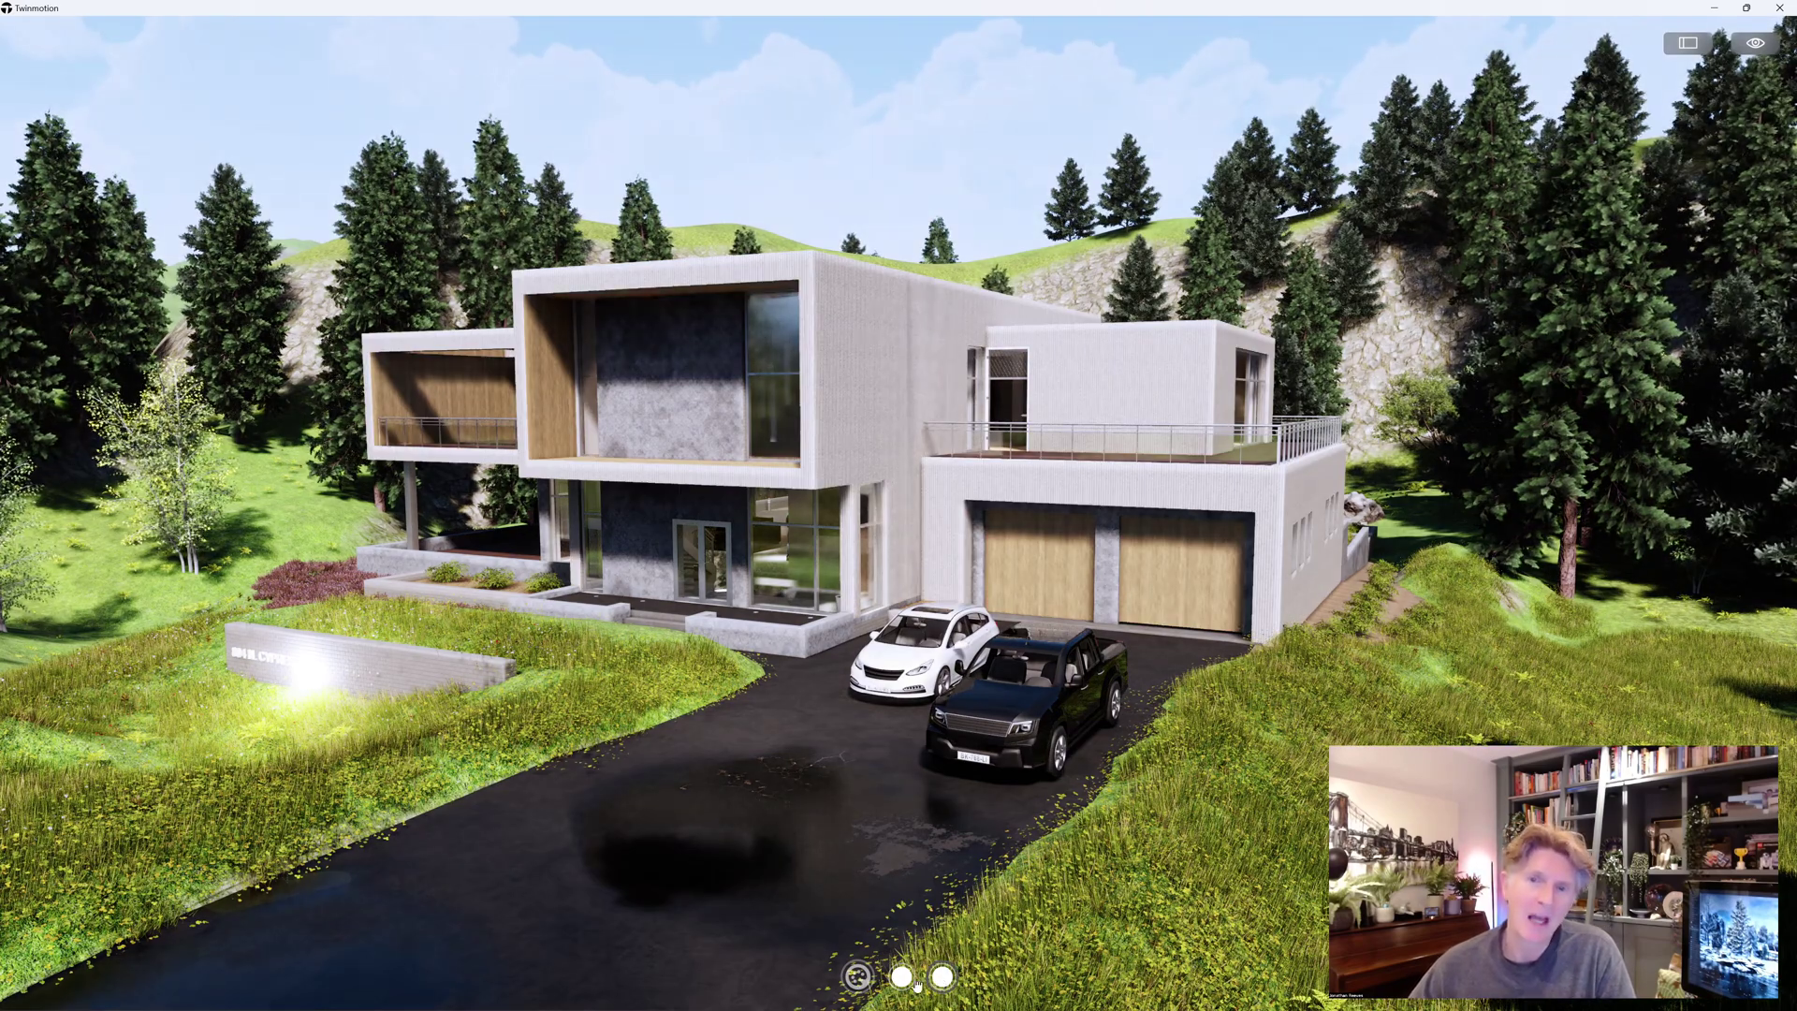
left_click(941, 977)
left_click(941, 977)
Cycle the exterior finishes while viewing the garage side of the house, and set the time of day to 09:37
middle_click_drag(1170, 726, 889, 749, "shift")
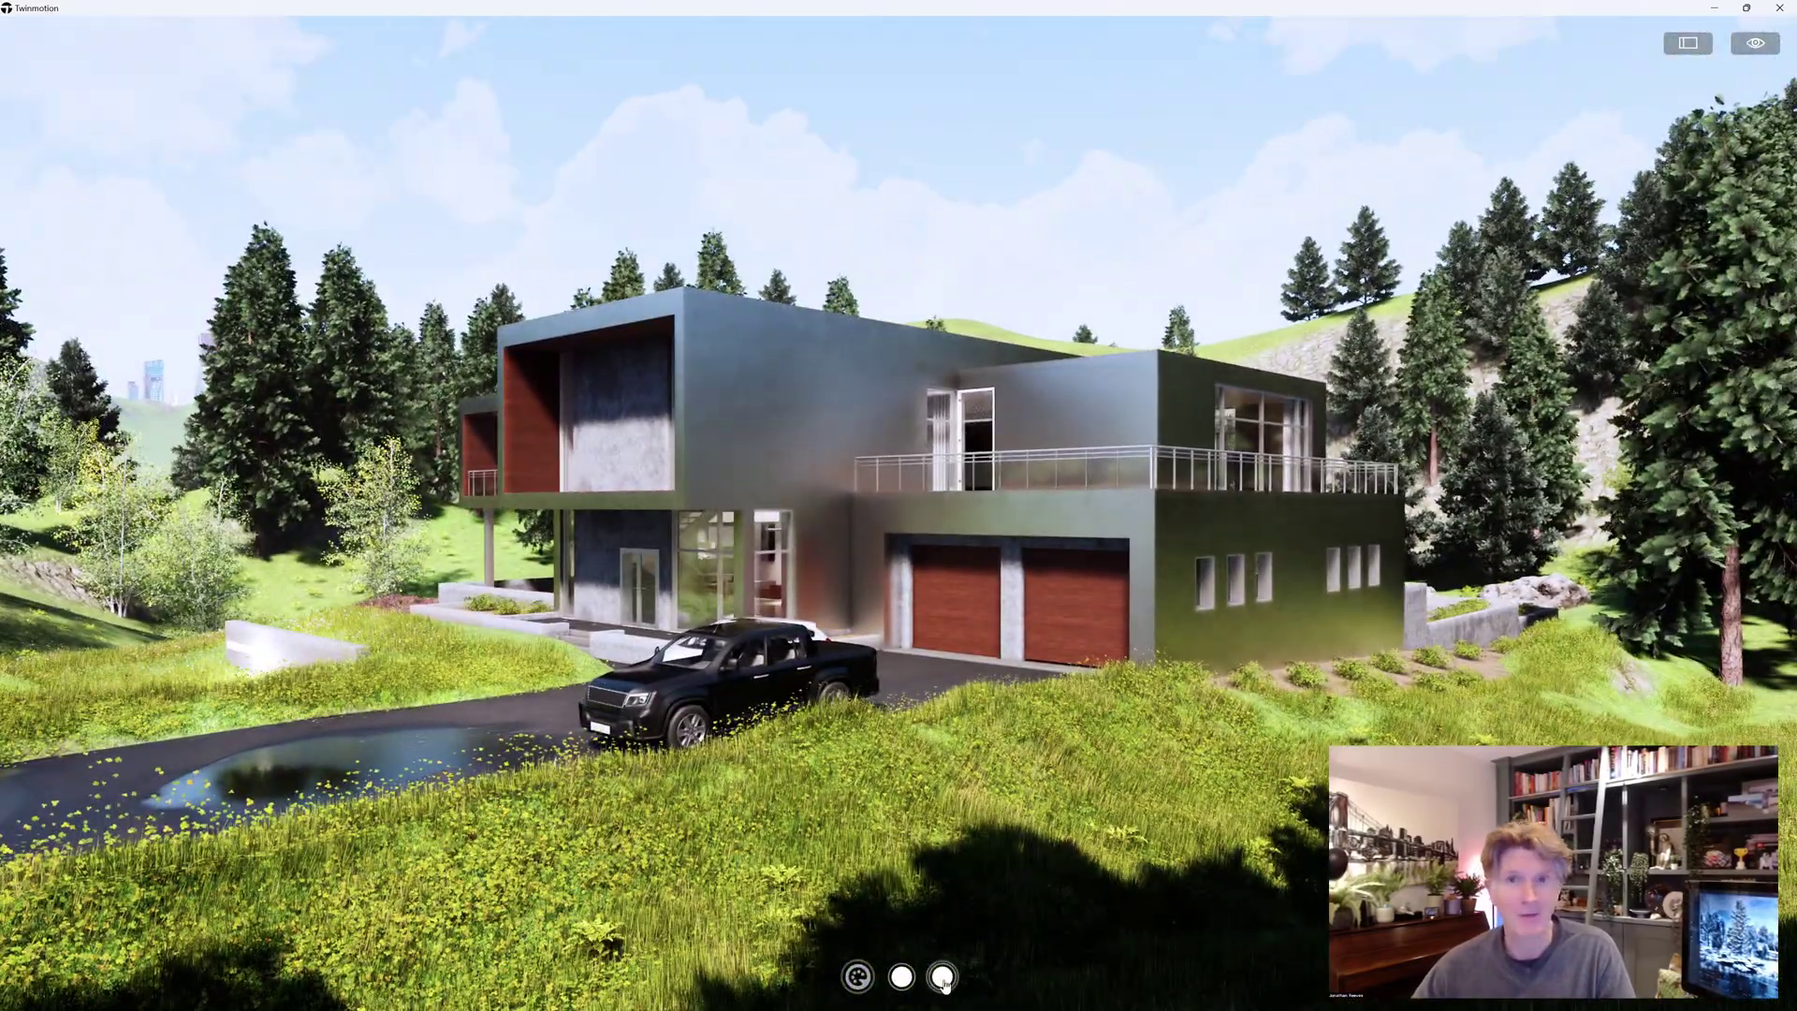
left_click(942, 977)
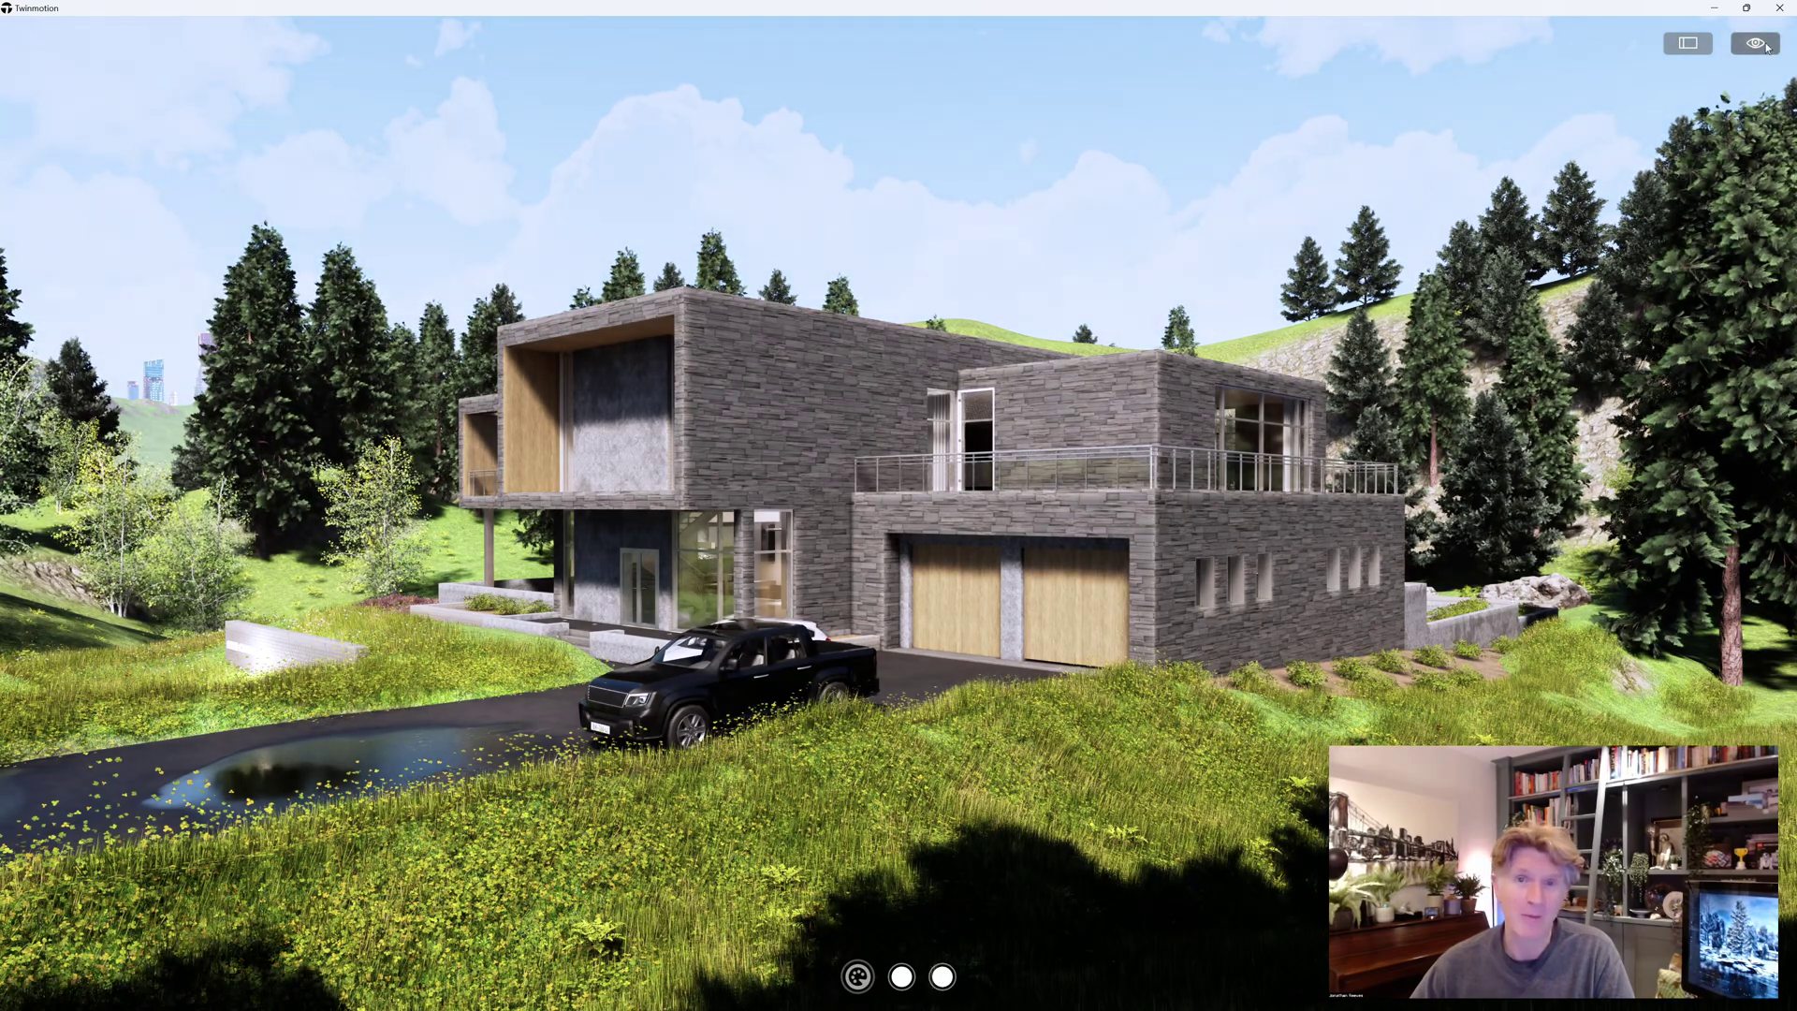
left_click_drag(1672, 139, 1671, 141)
left_click(943, 976)
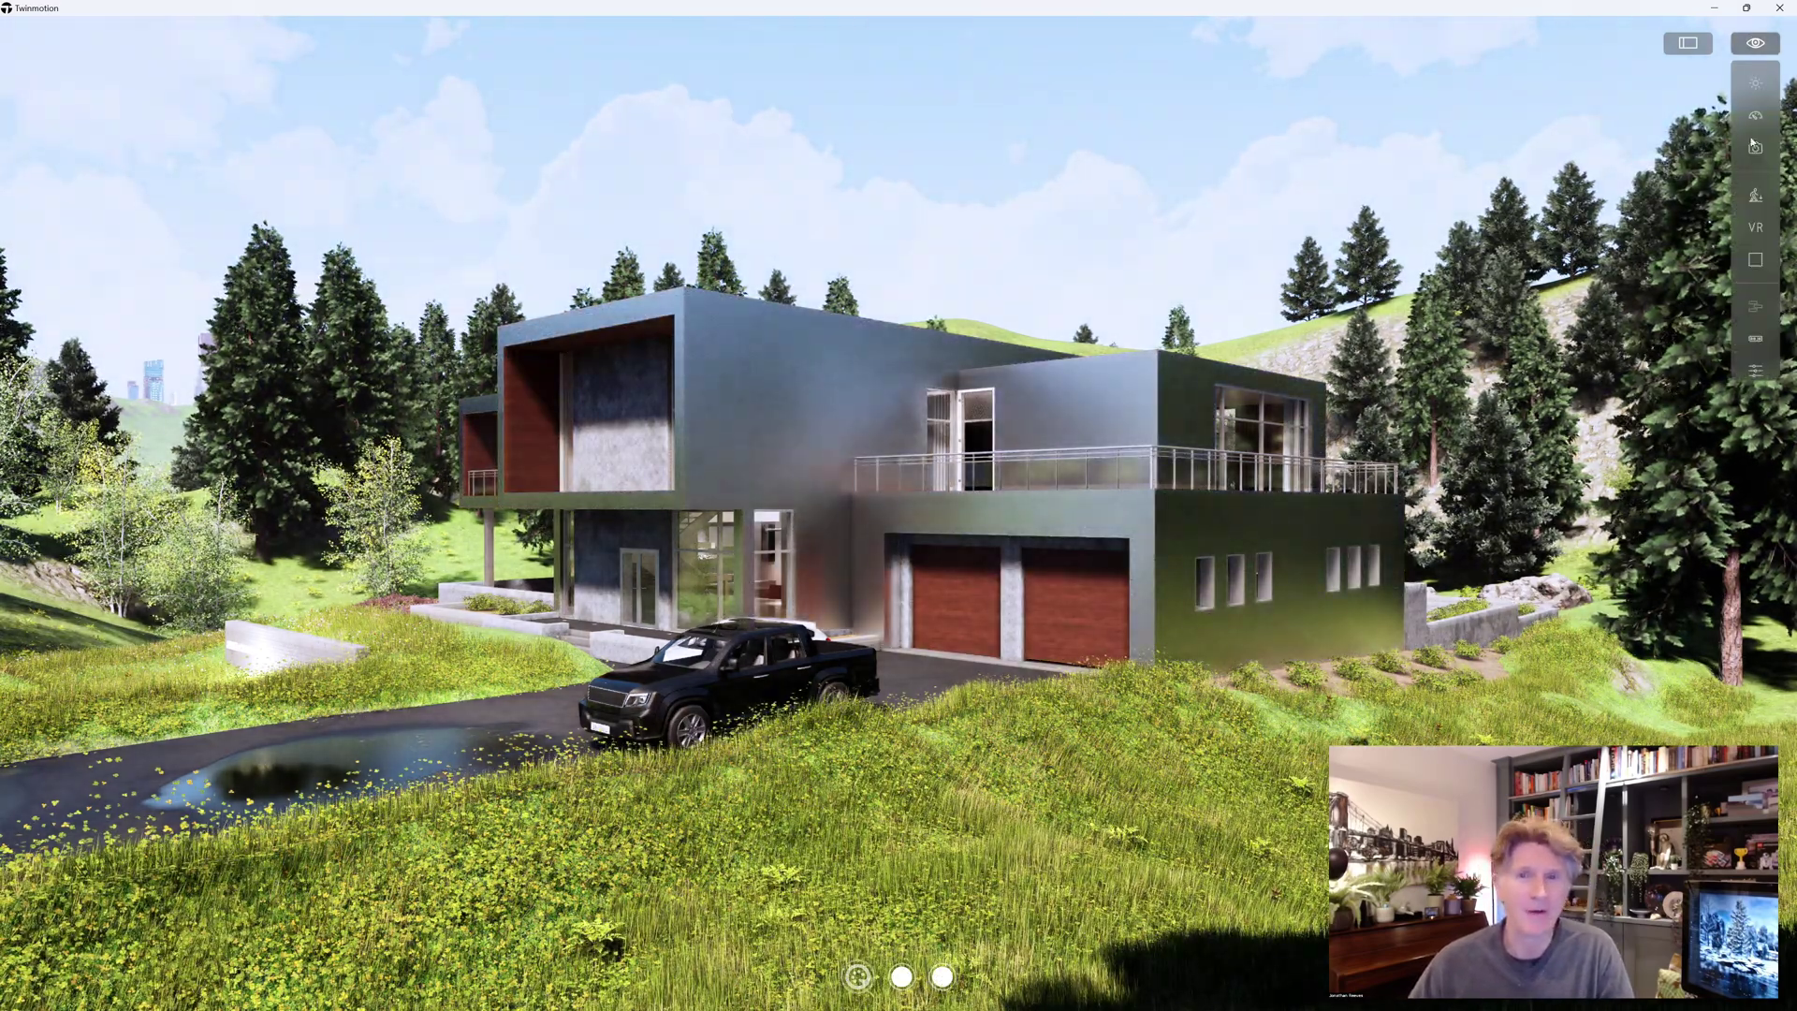
left_click_drag(1685, 140, 1684, 131)
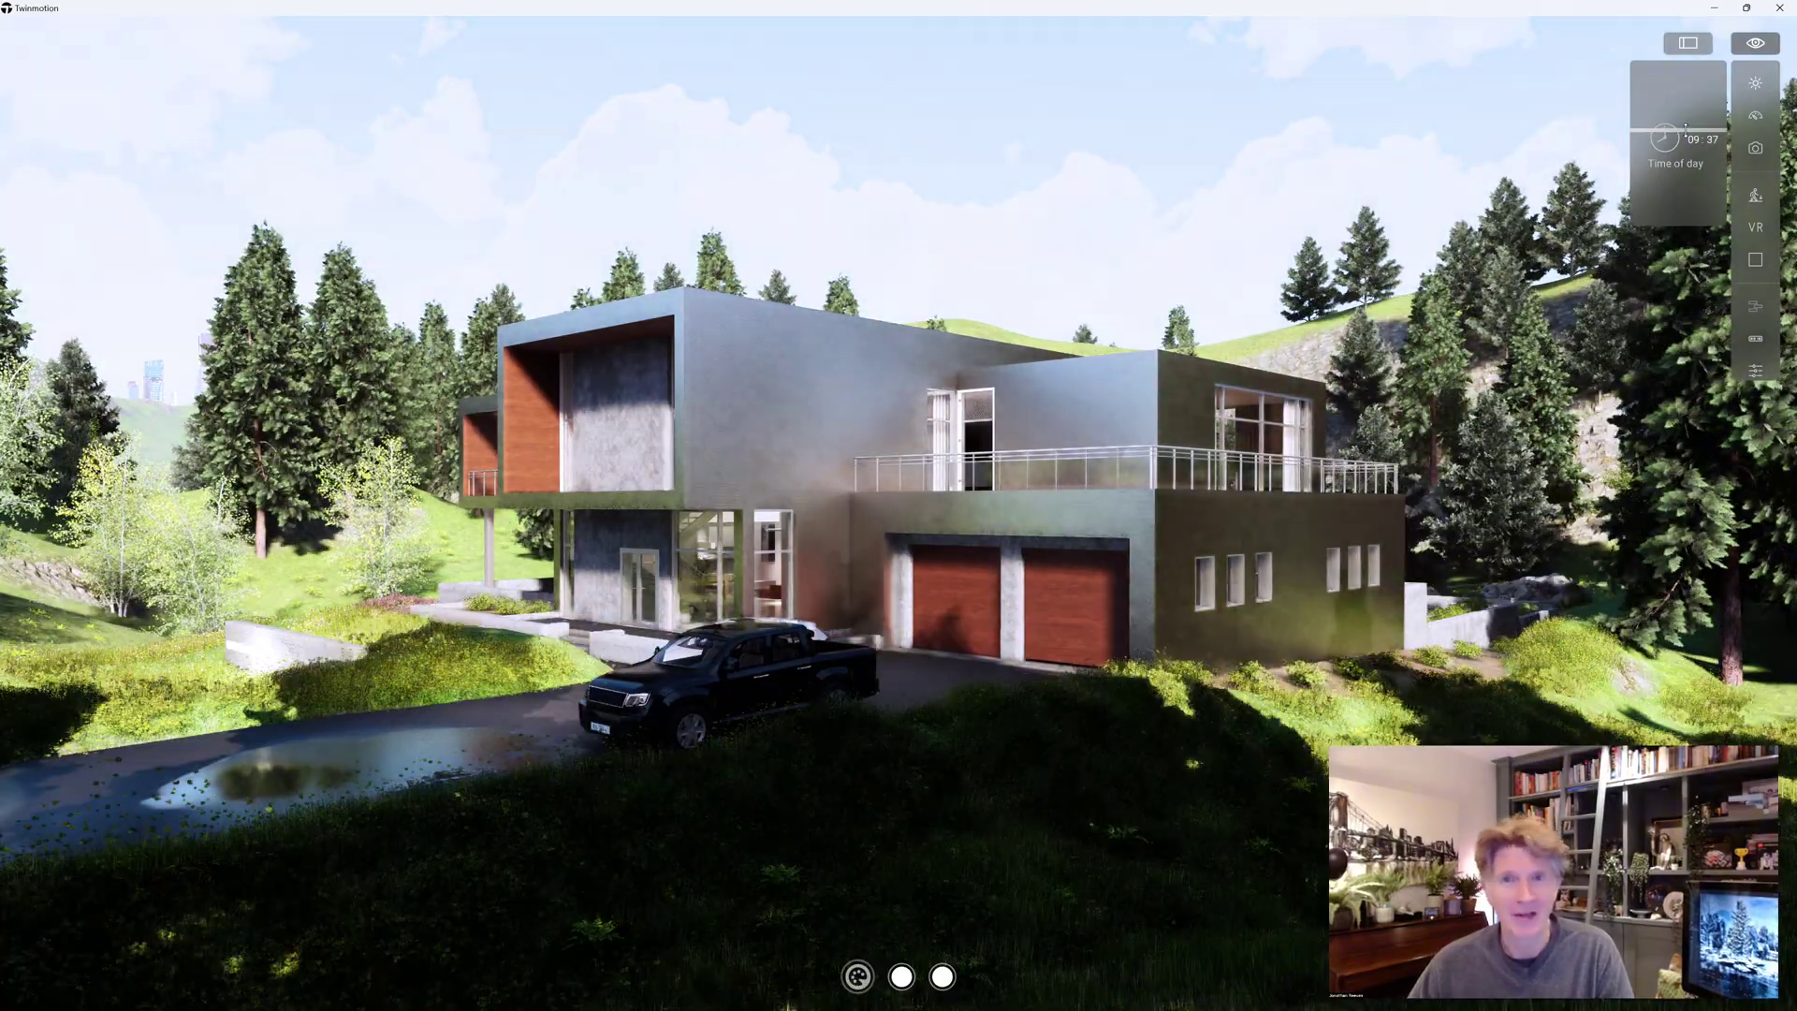
Walk inside to the living room and cycle through the fireplace and wall material states
key("a")
key("a")
right_click_drag(1164, 401, 1091, 435)
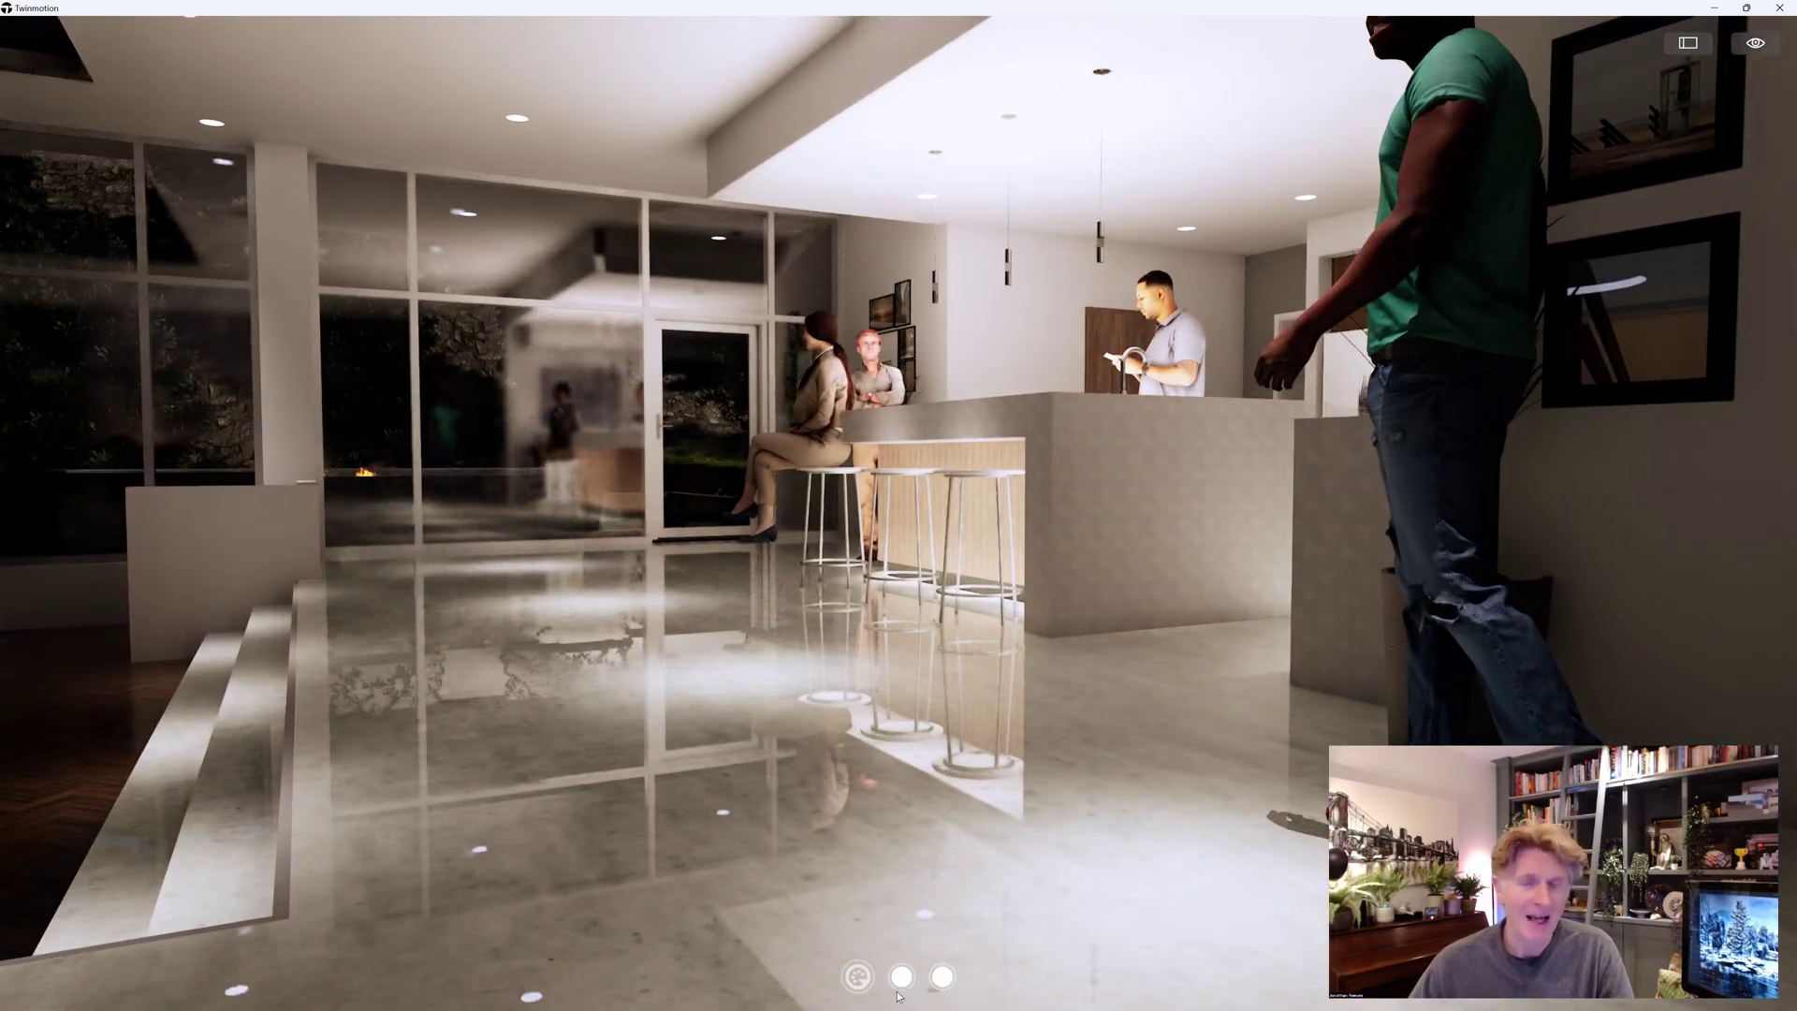
left_click(900, 979)
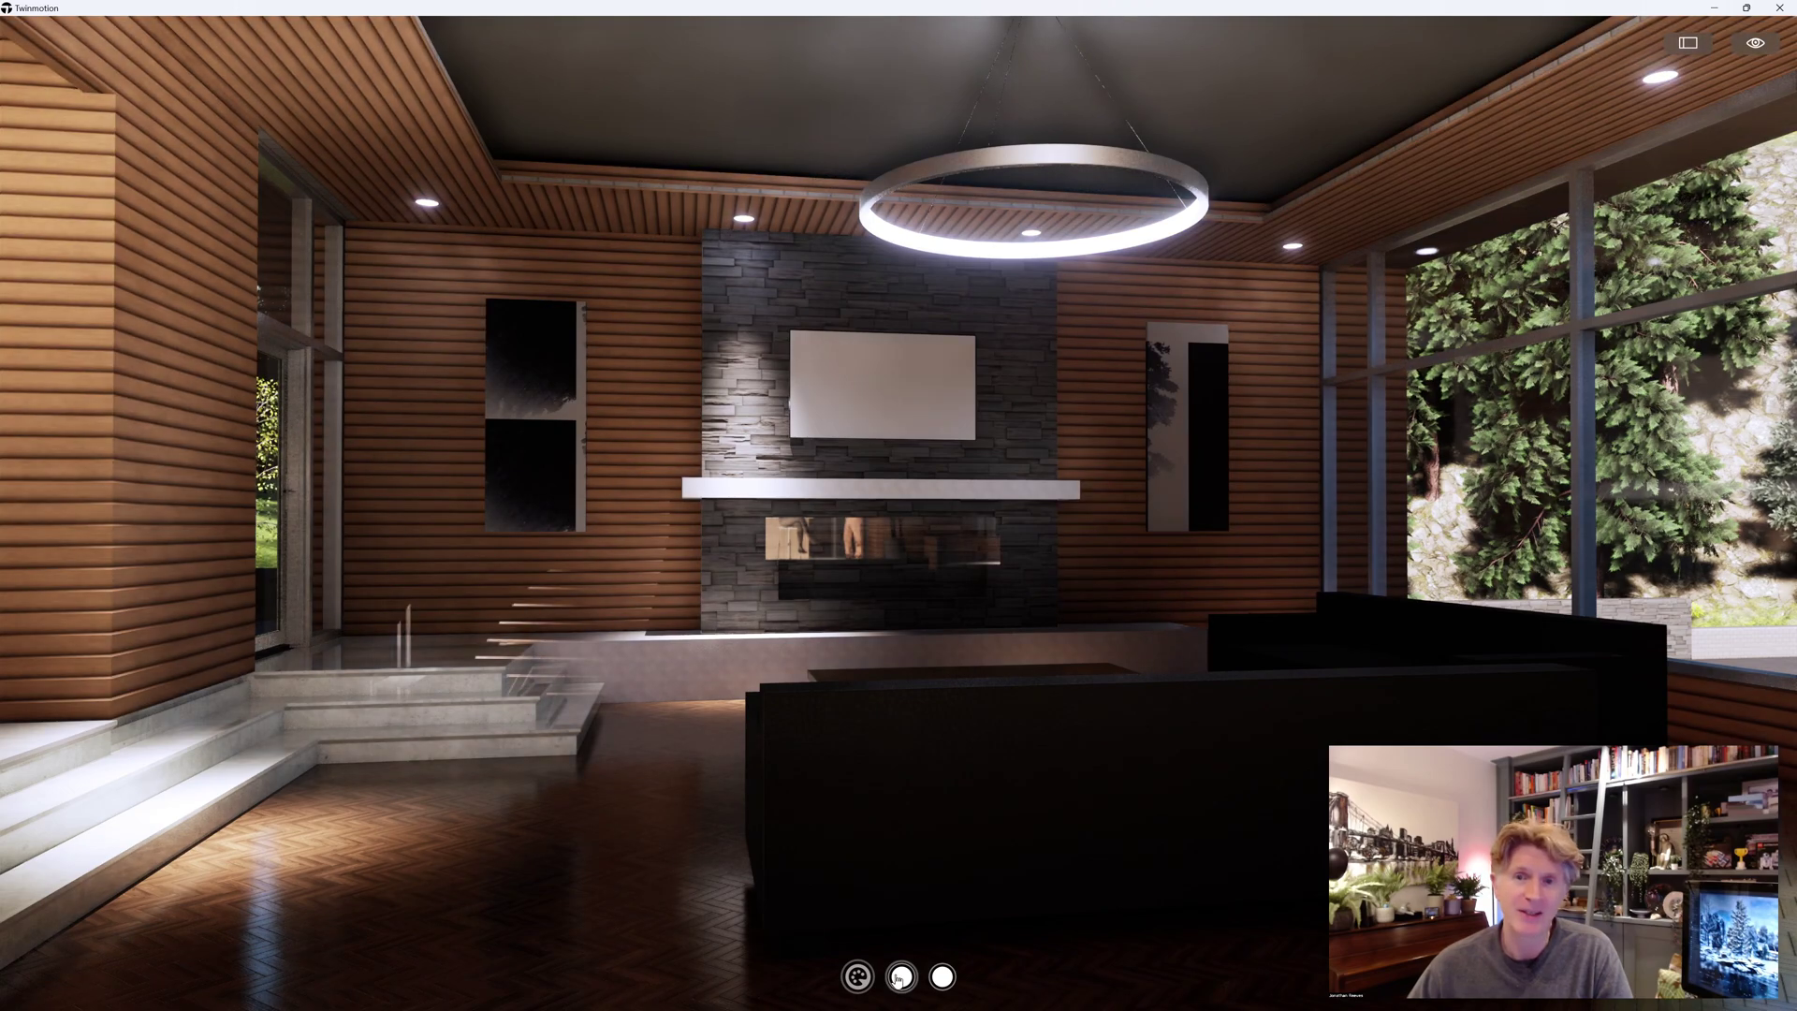
left_click(898, 978)
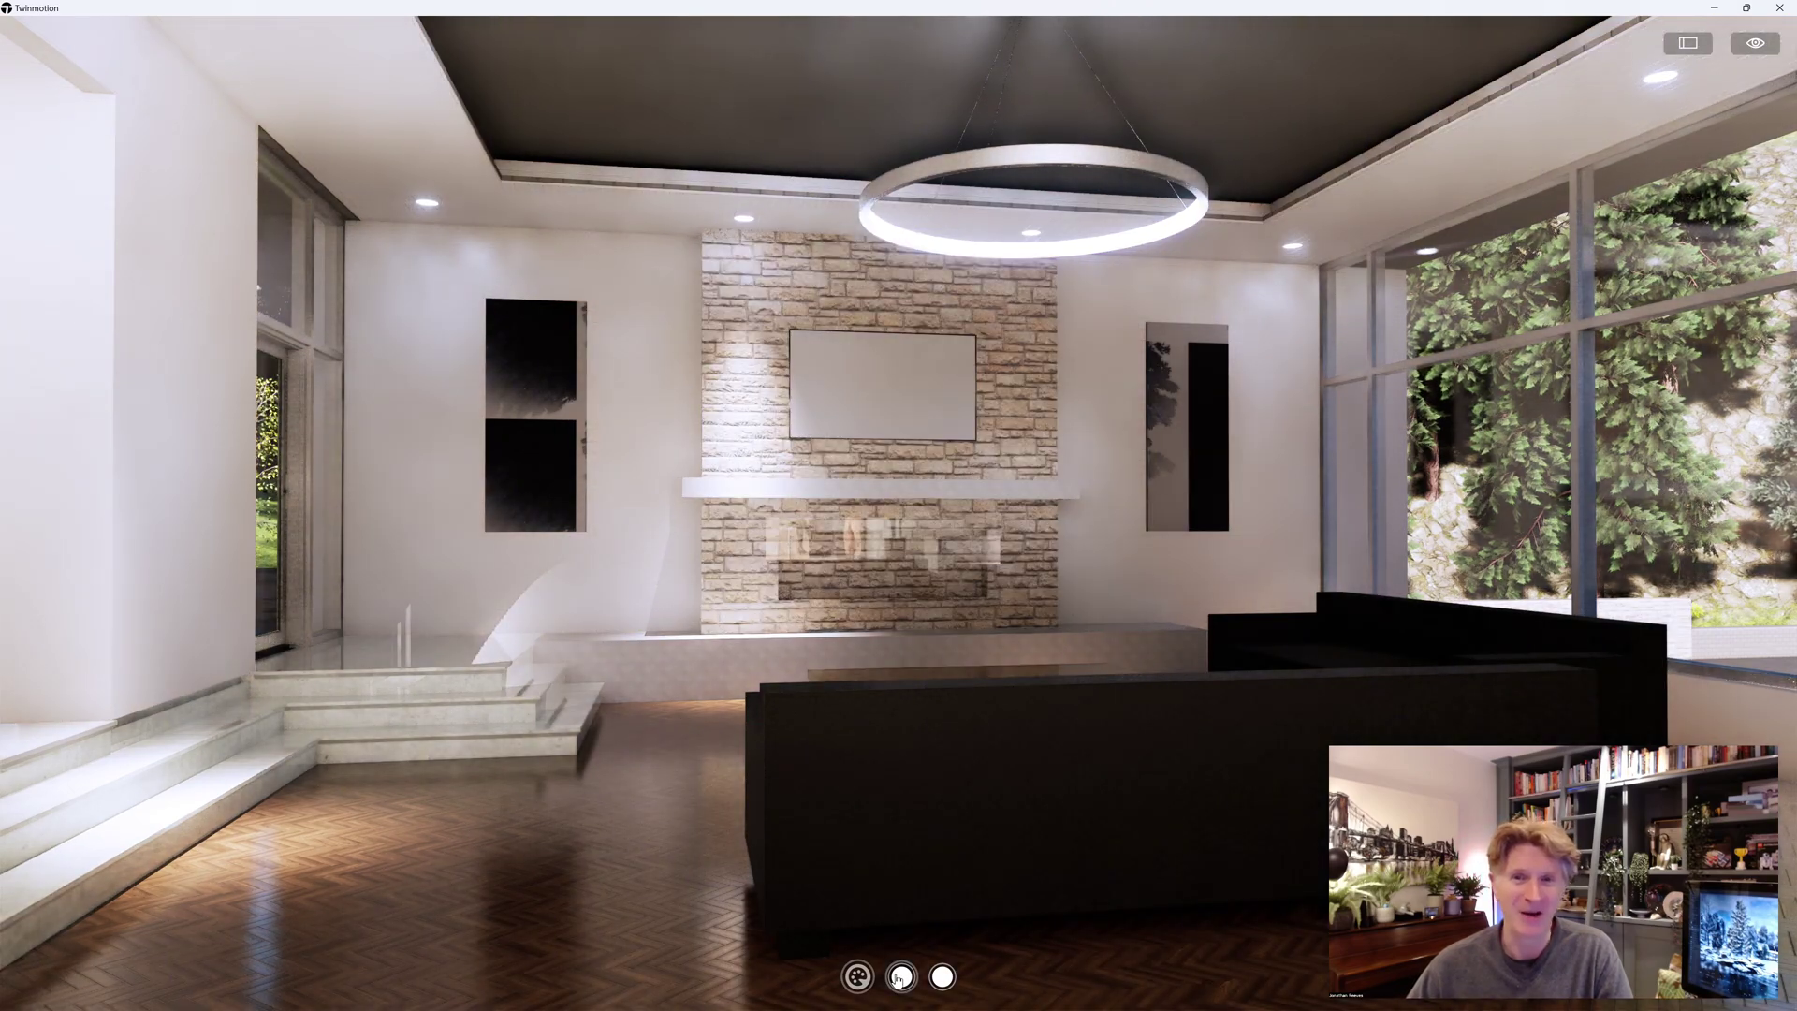
left_click(899, 978)
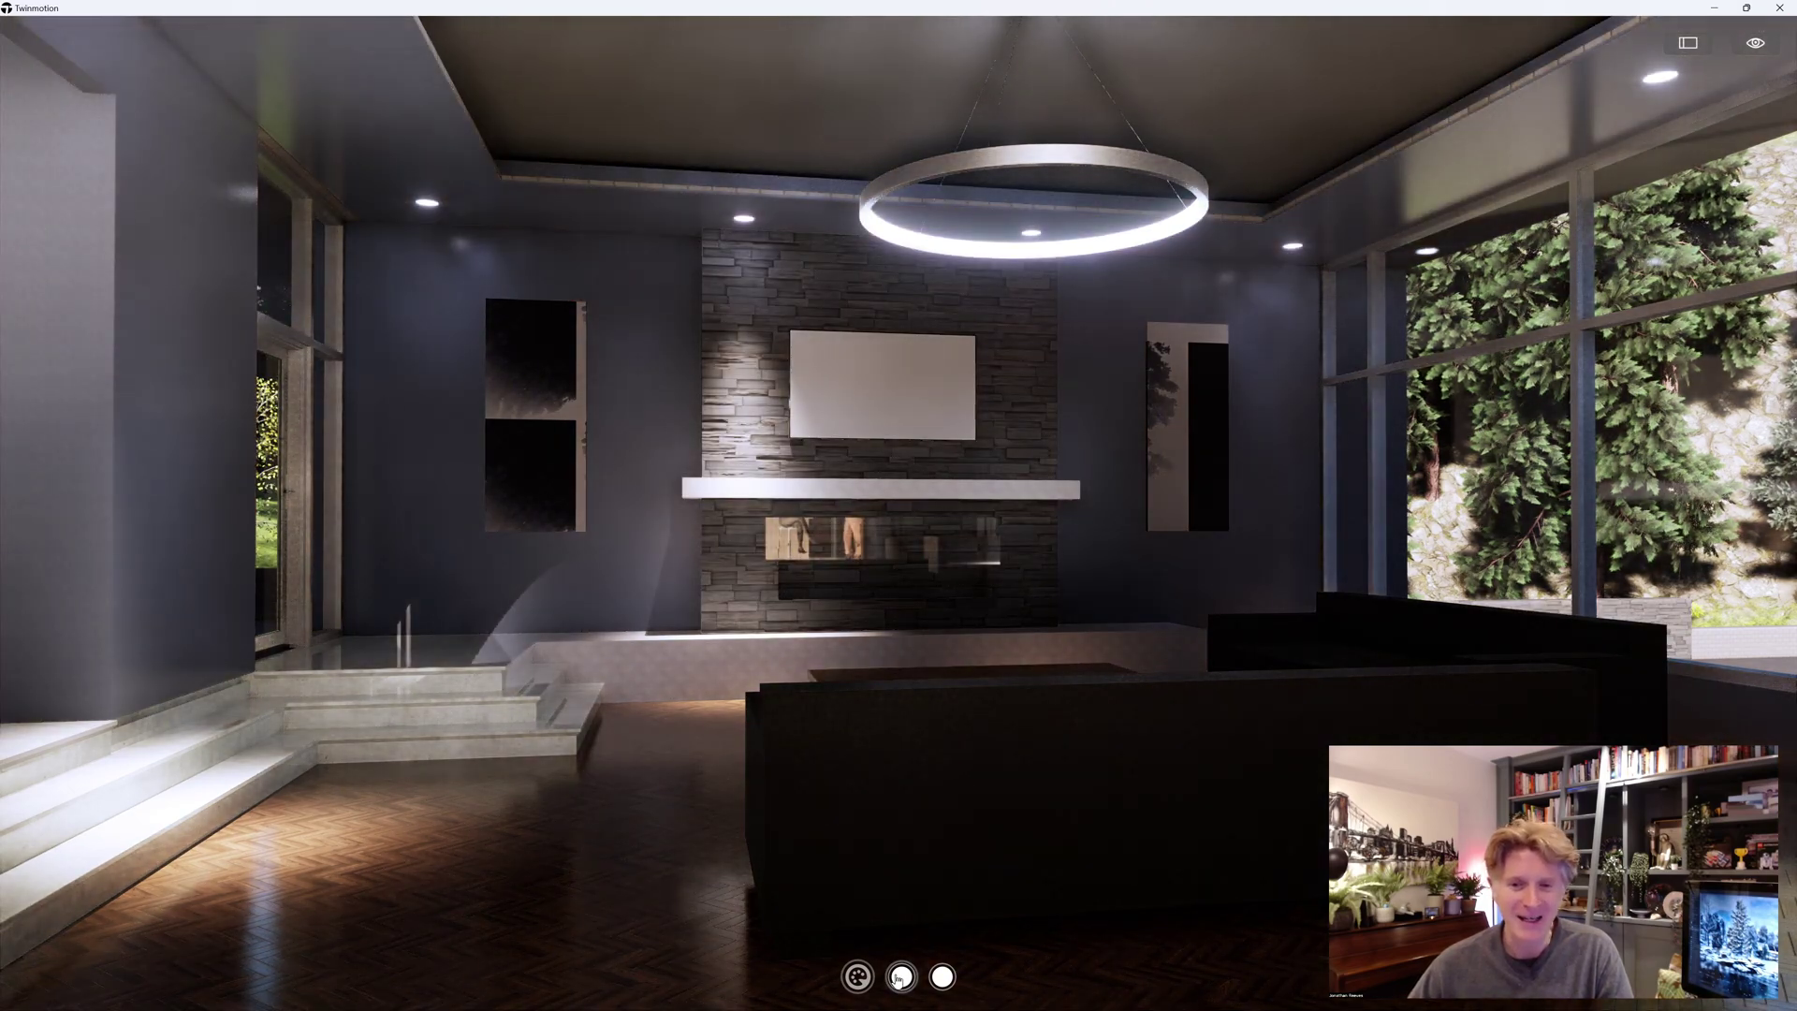
Preview the four living room floor finishes, including from a closer view of the floor
left_click(853, 979)
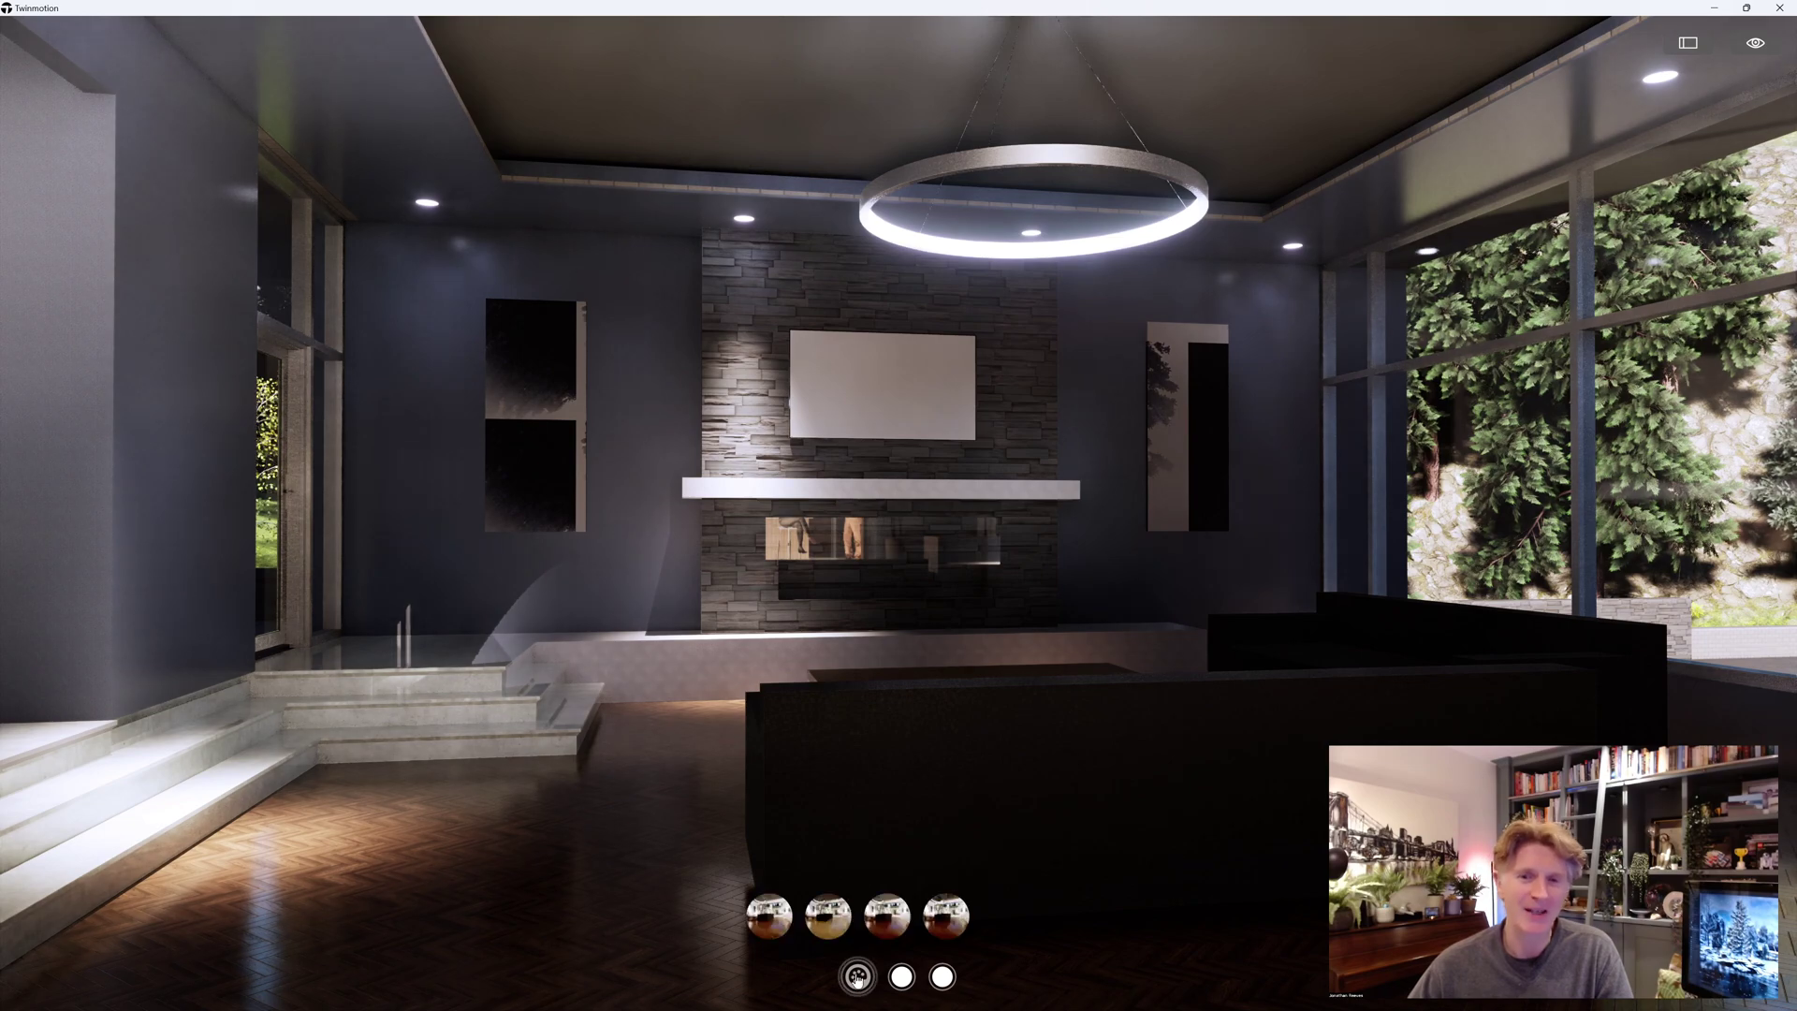
left_click(810, 917)
left_click(886, 917)
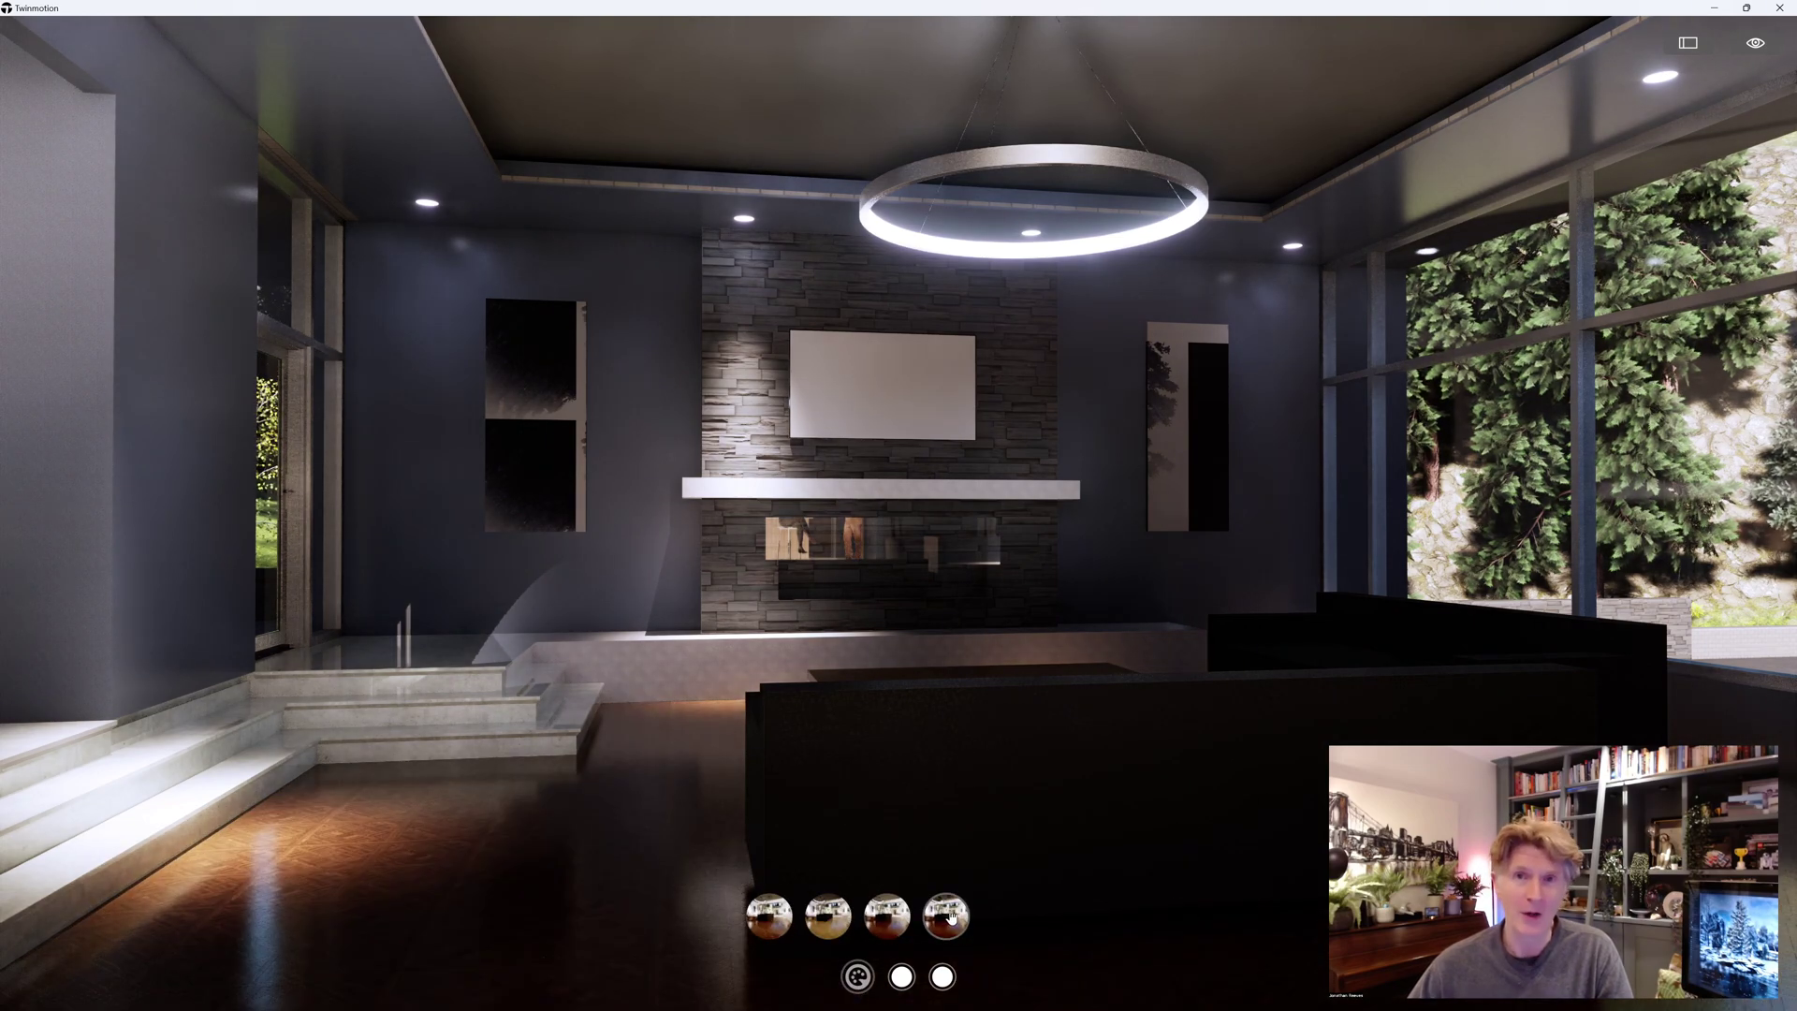
left_click(947, 917)
right_click_drag(899, 506, 1228, 824)
left_click(768, 917)
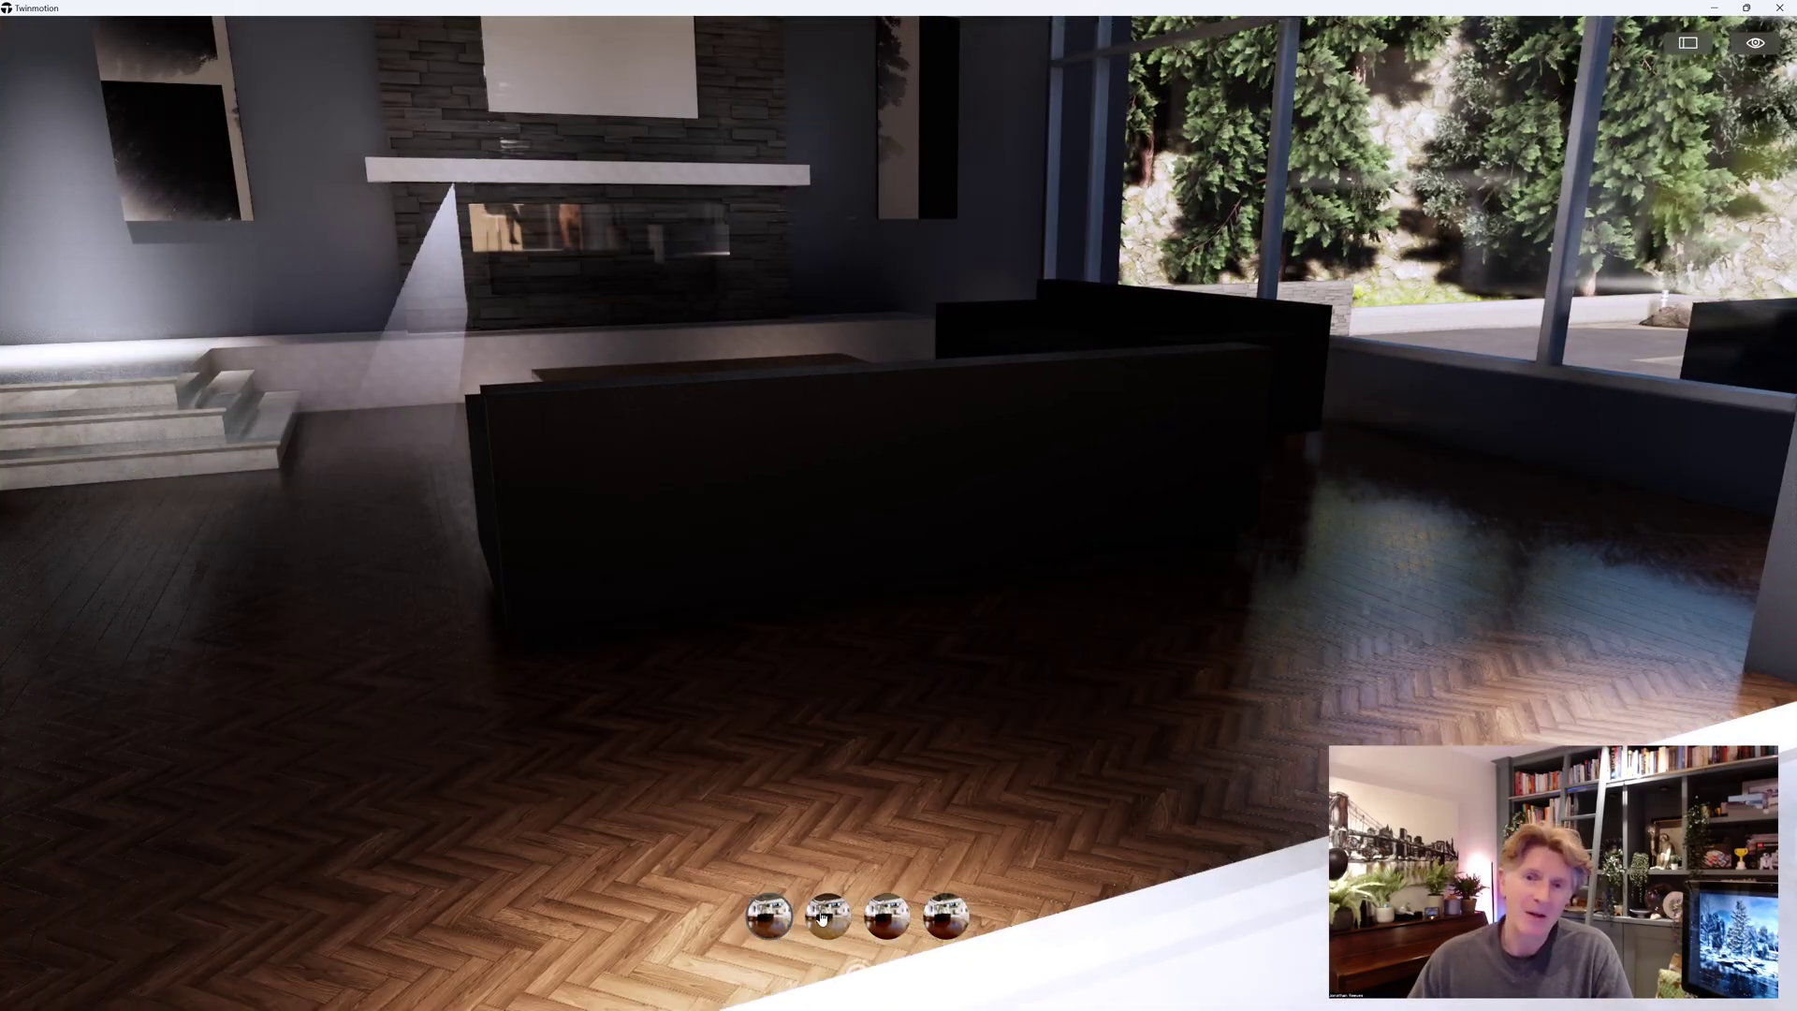
left_click(827, 917)
left_click(887, 917)
left_click(947, 917)
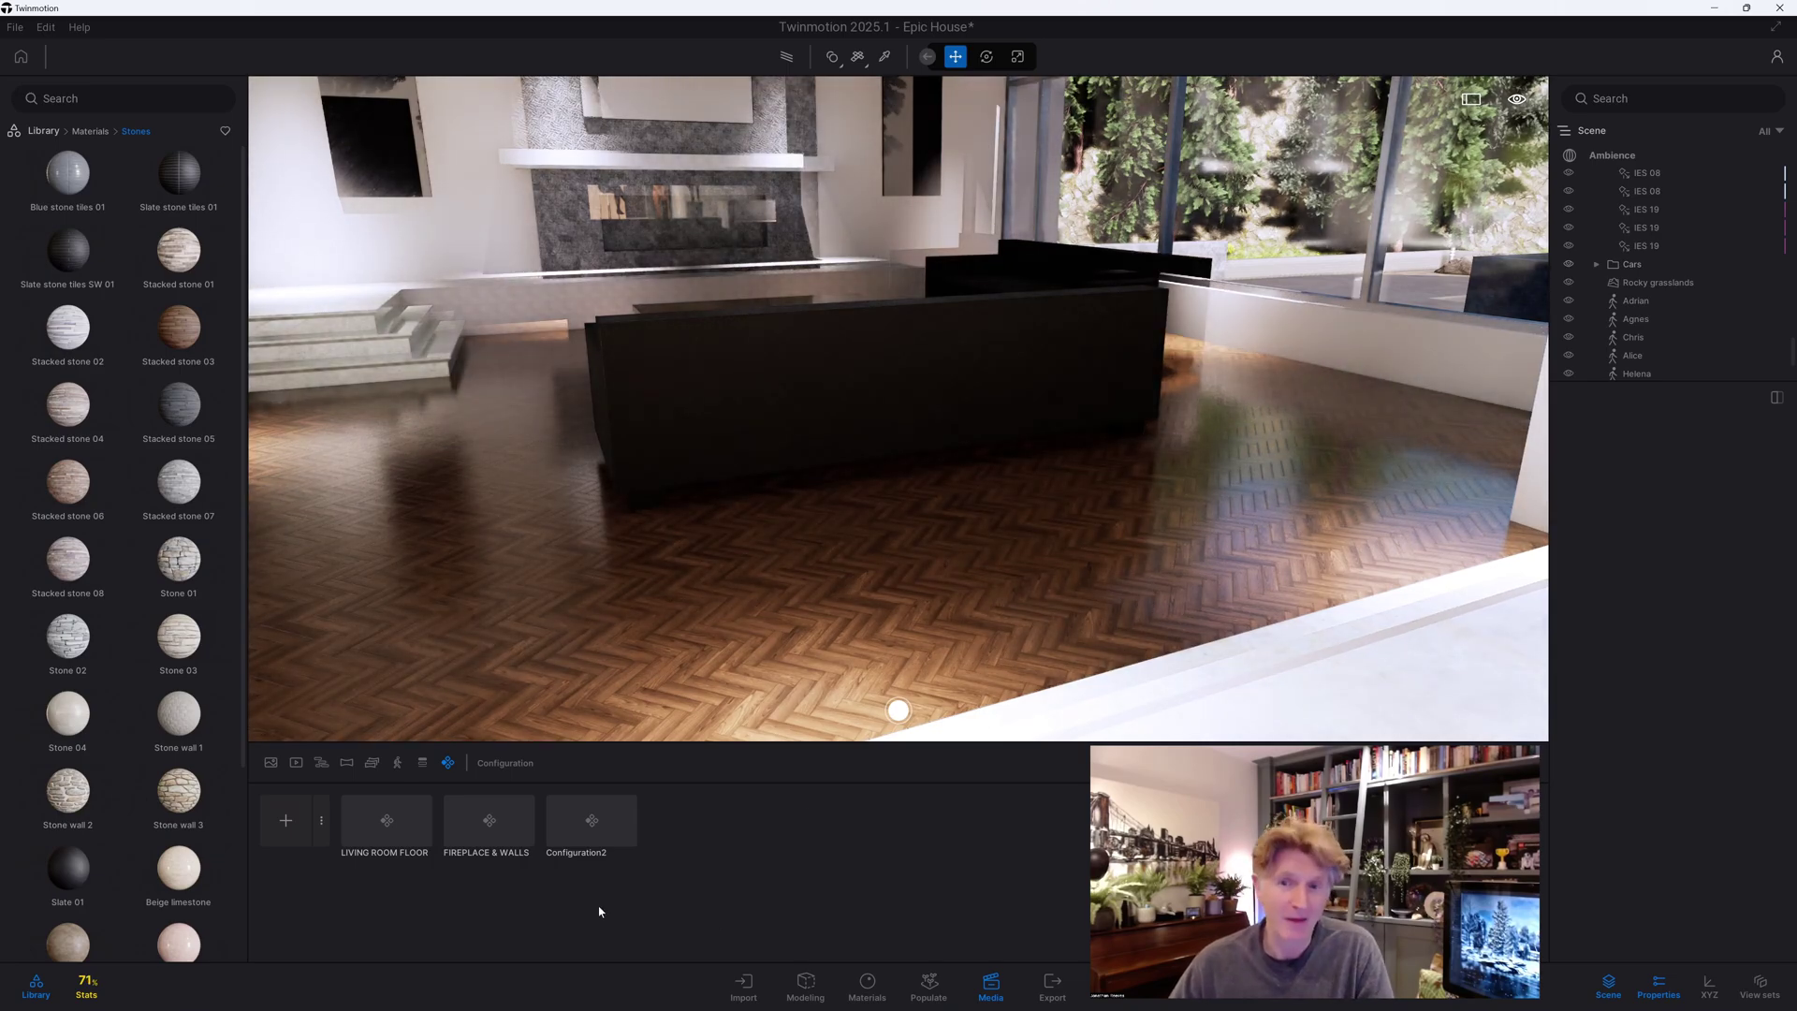
Return to the house exterior from the saved images using Image19 and approach the building
left_click(272, 763)
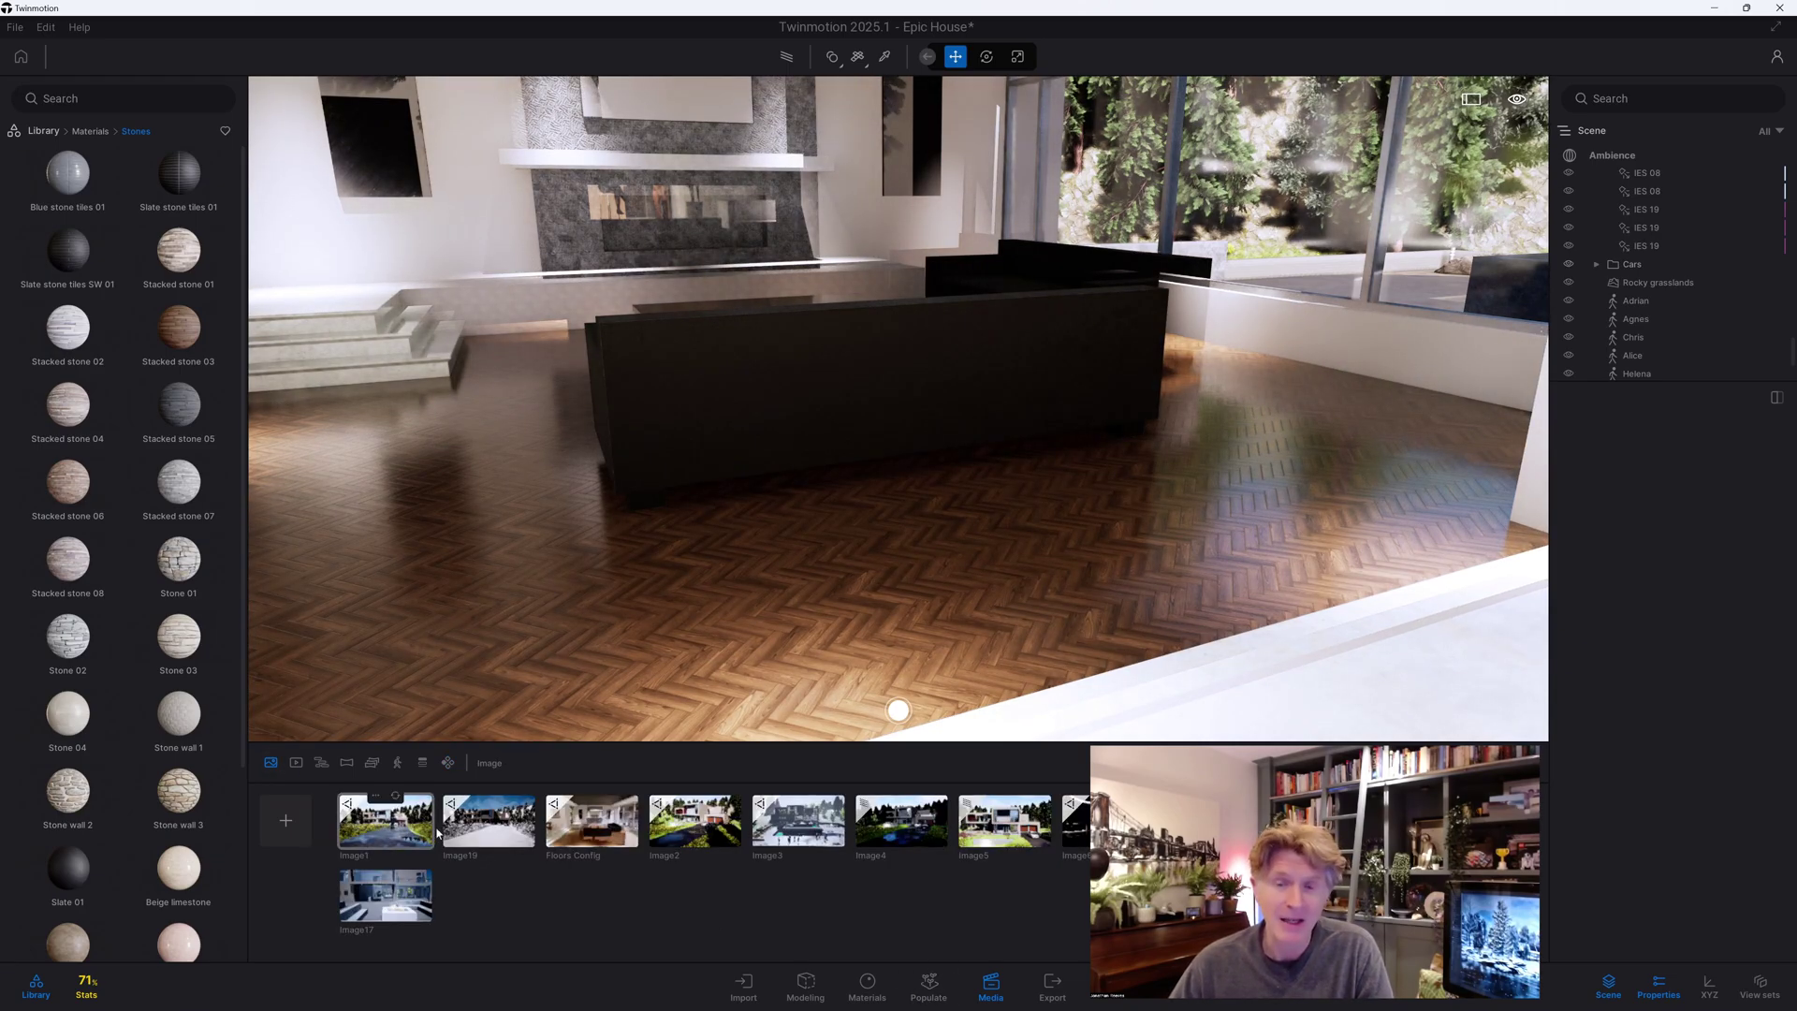
left_click(488, 821)
key("w")
key("e")
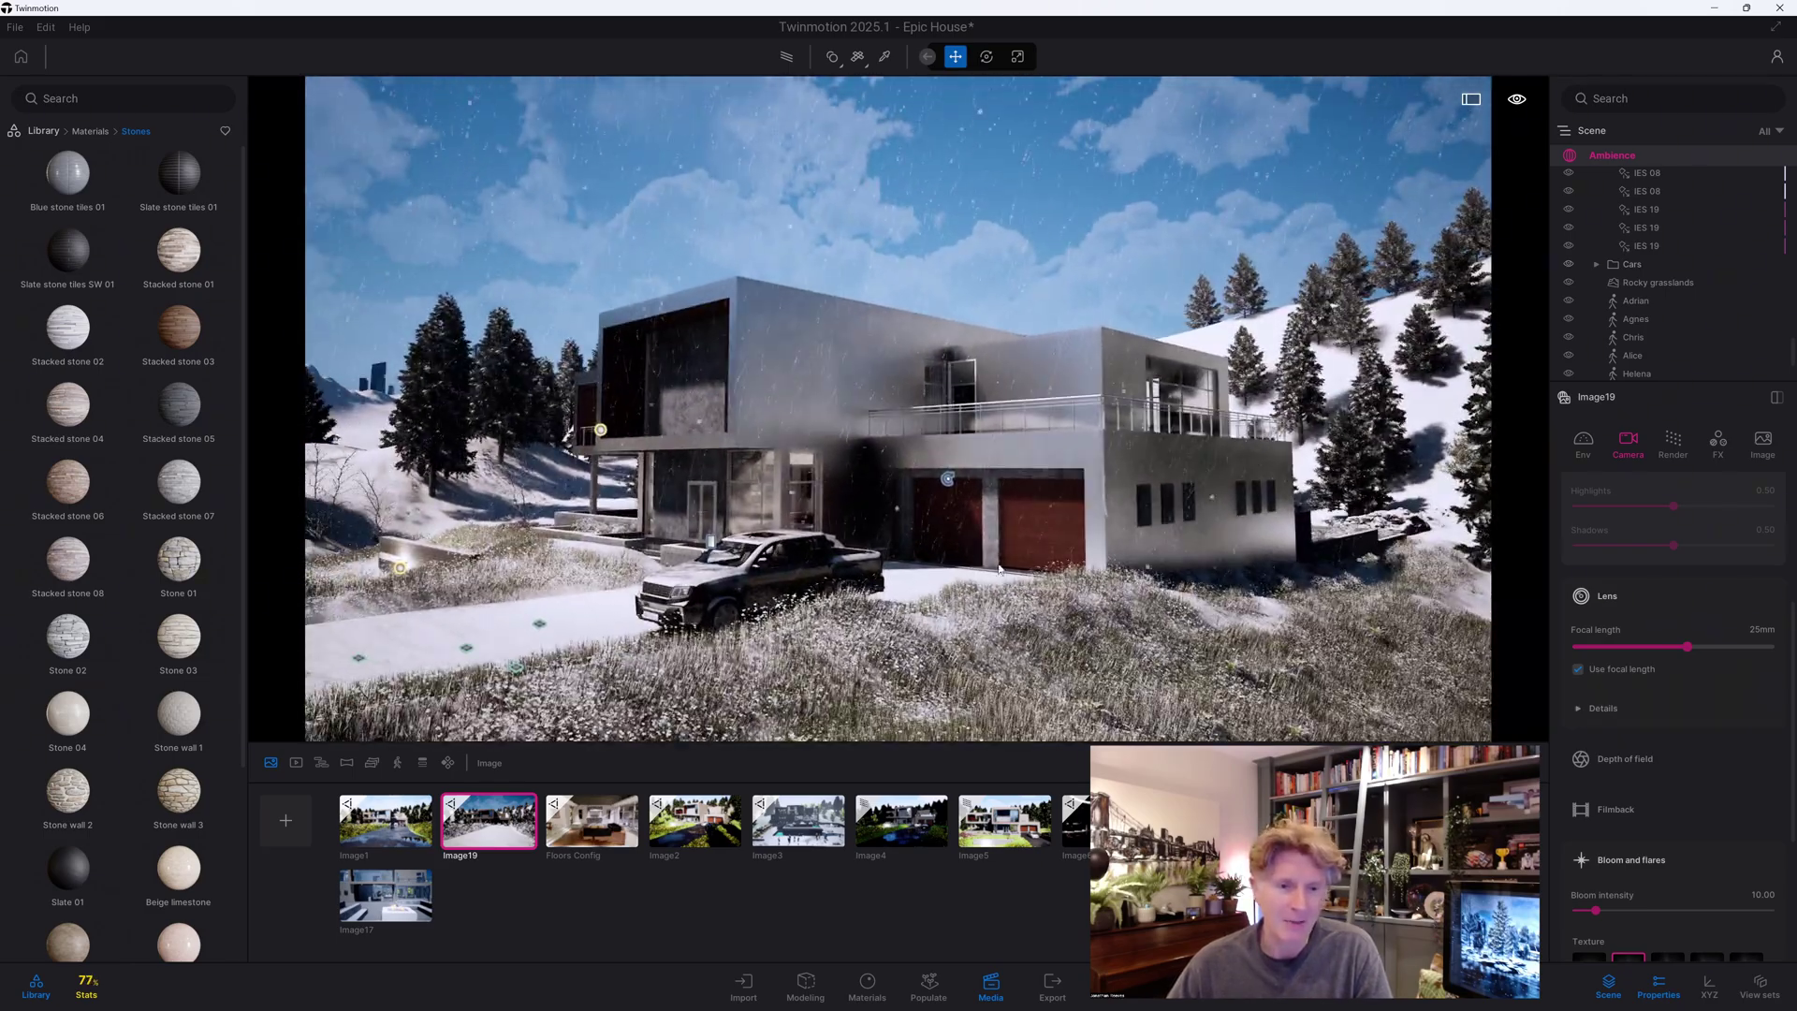
Reopen Configuration2 and switch from State4 through State3 and State2 back to State1
left_click(448, 763)
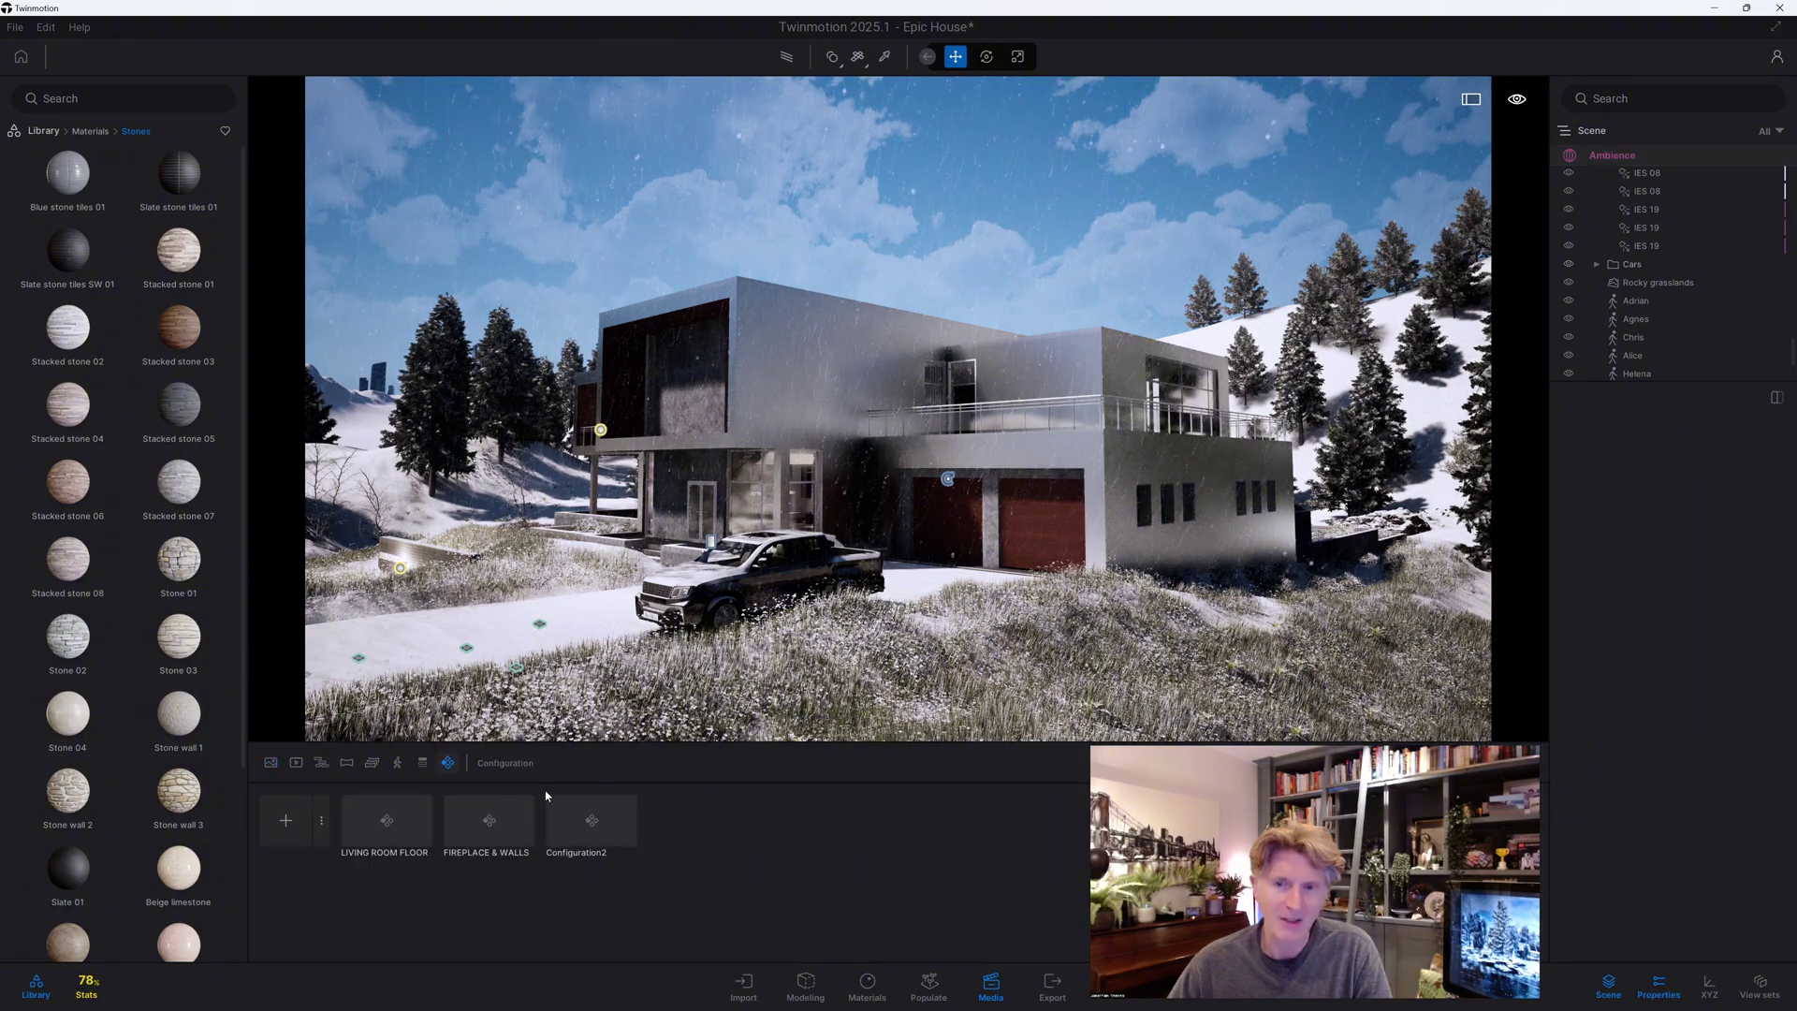
left_click(578, 819)
left_click(473, 825)
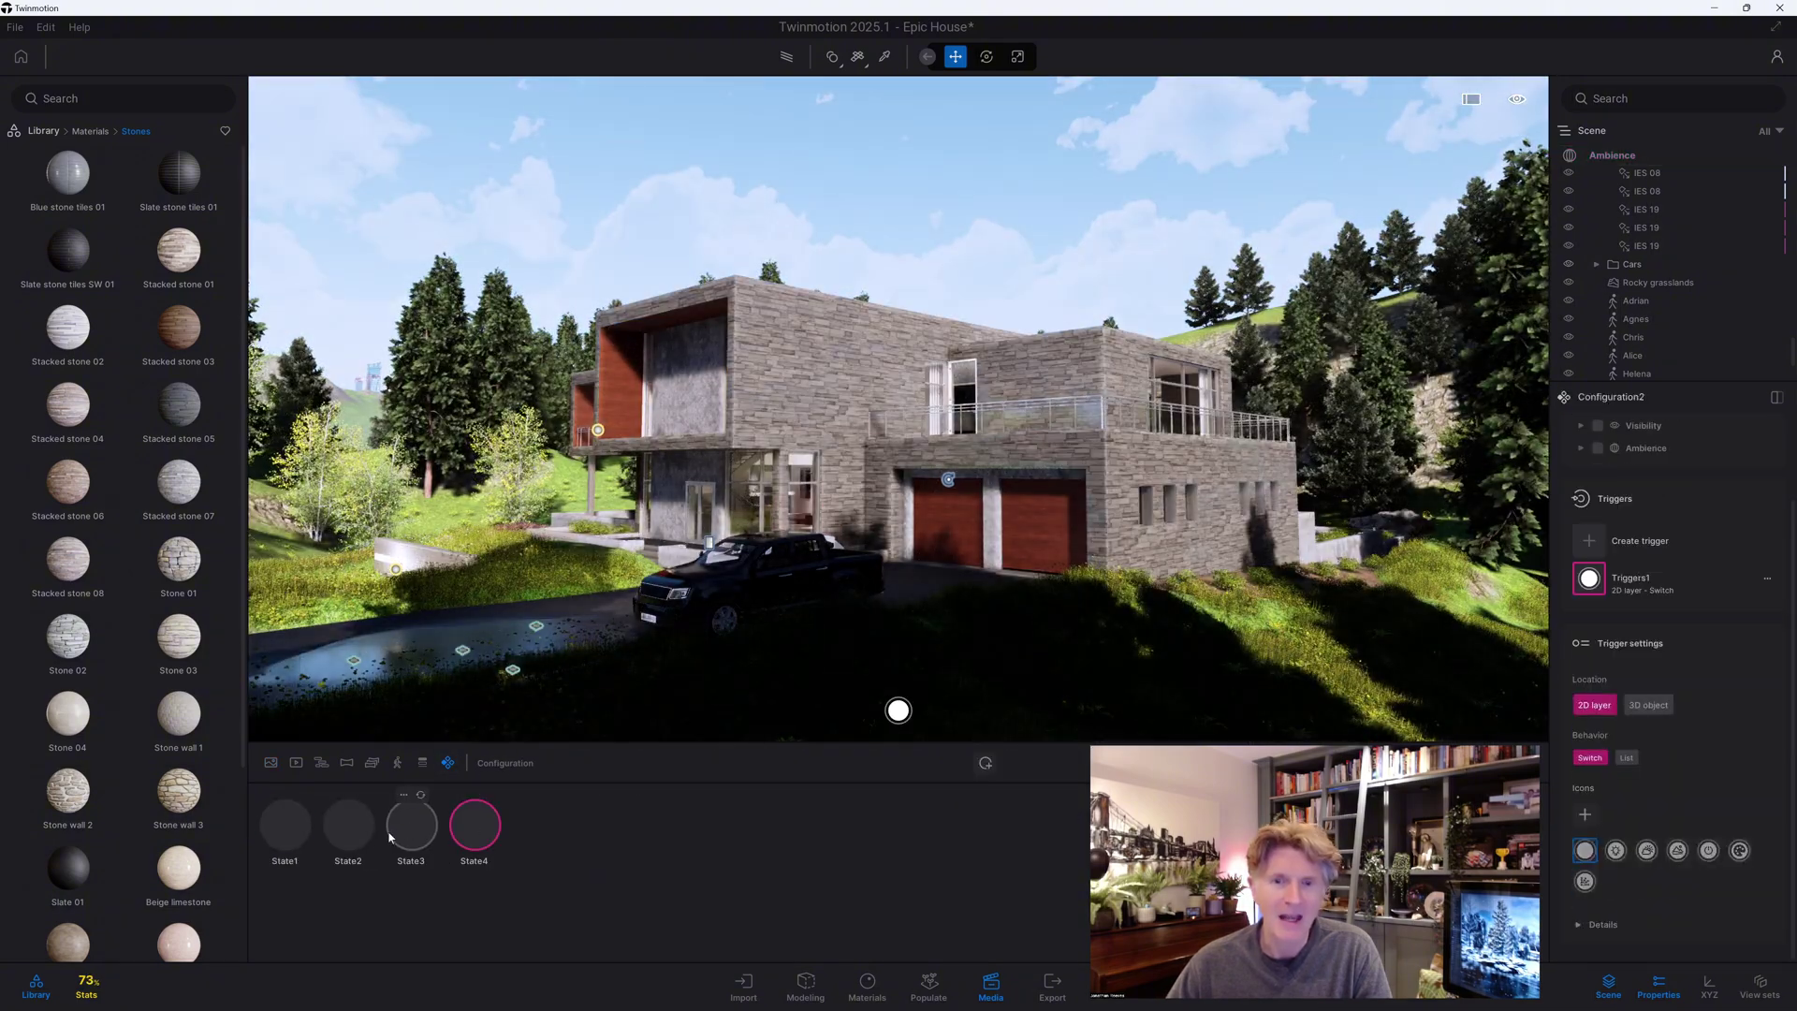
left_click(411, 824)
left_click(347, 822)
left_click(285, 823)
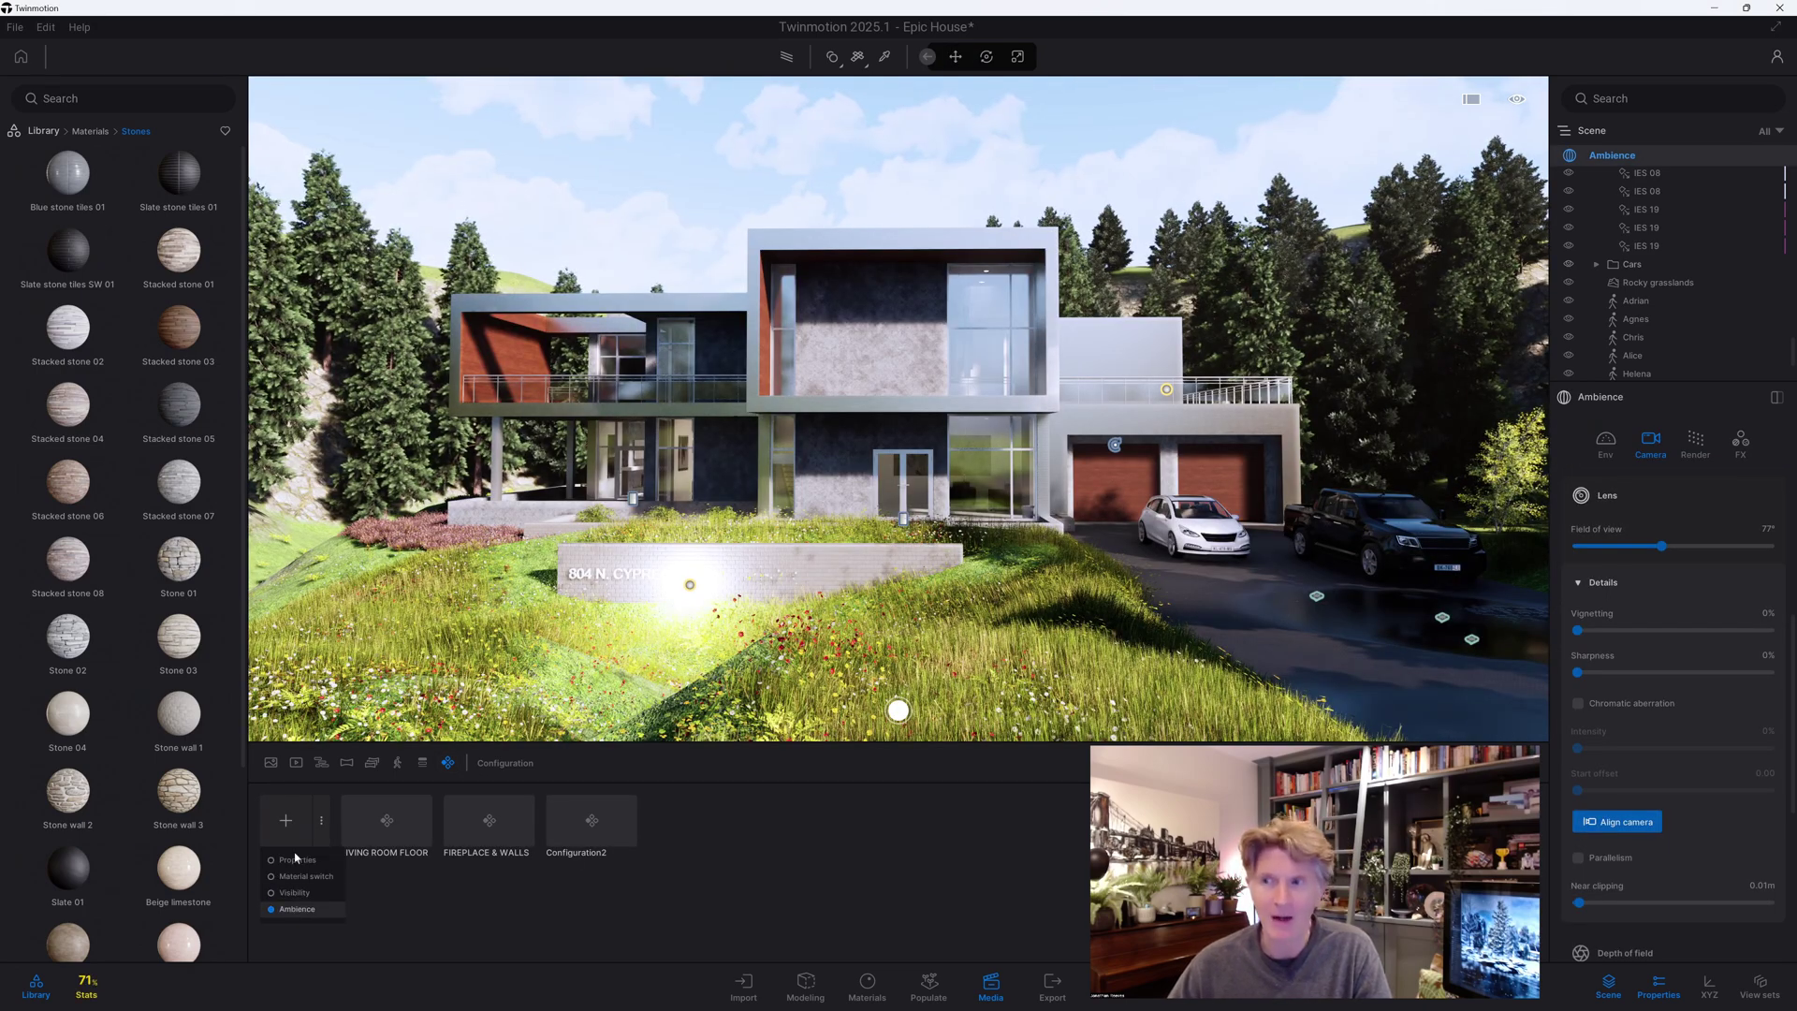
Create a new configuration that records only Ambience changes
left_click(294, 892)
left_click(285, 820)
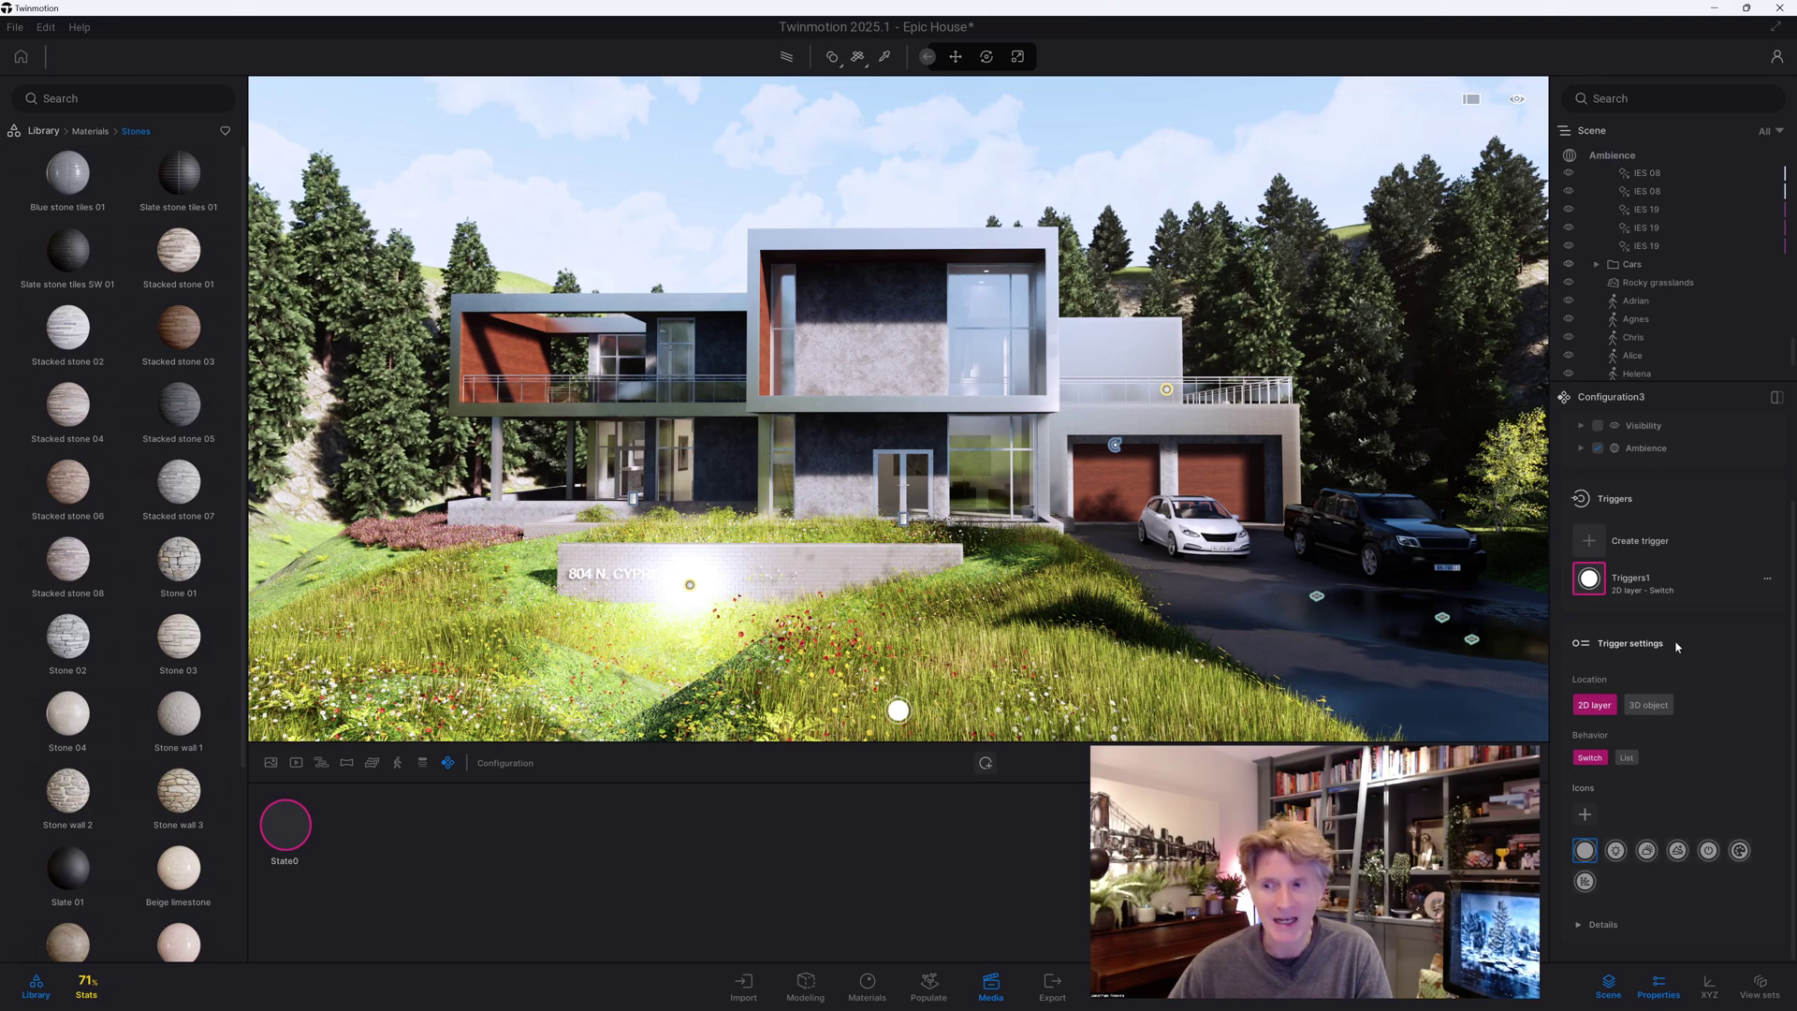
In the Ambience environment settings, increase the 2D cloud cover and adjust the season to a snowy winter
left_click(1610, 157)
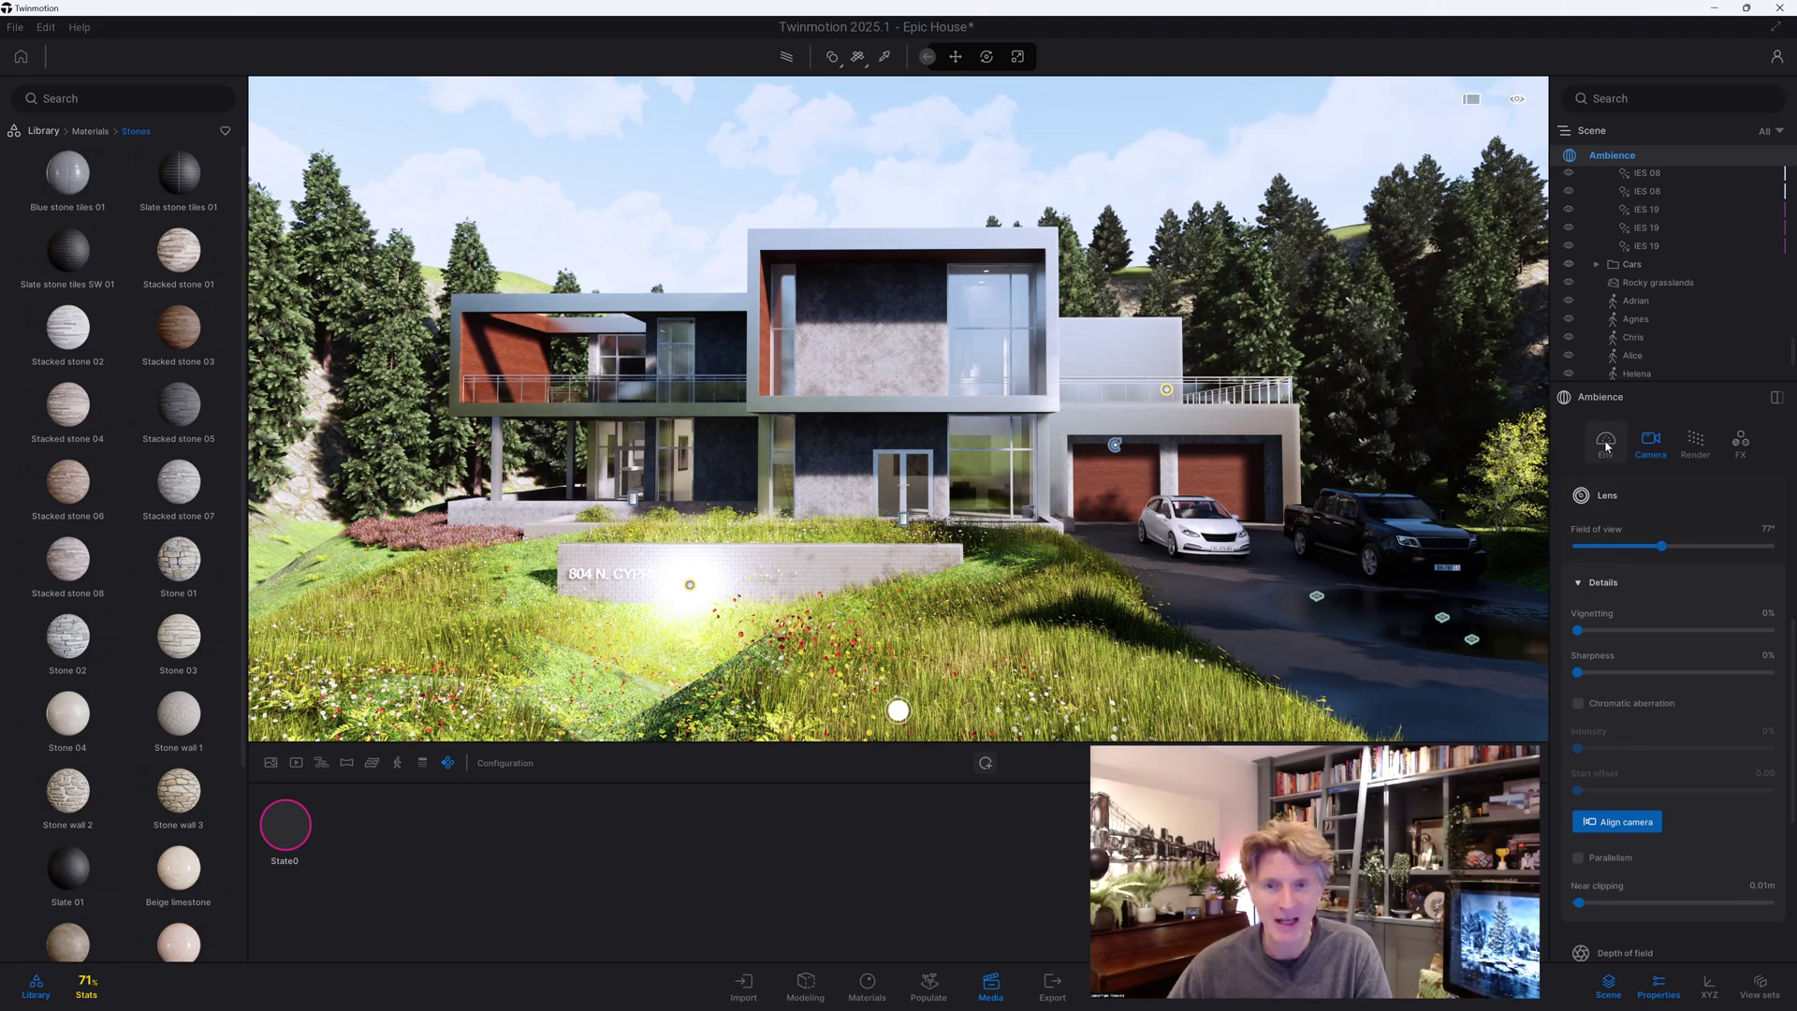
left_click(1606, 442)
left_click_drag(1624, 722, 1710, 720)
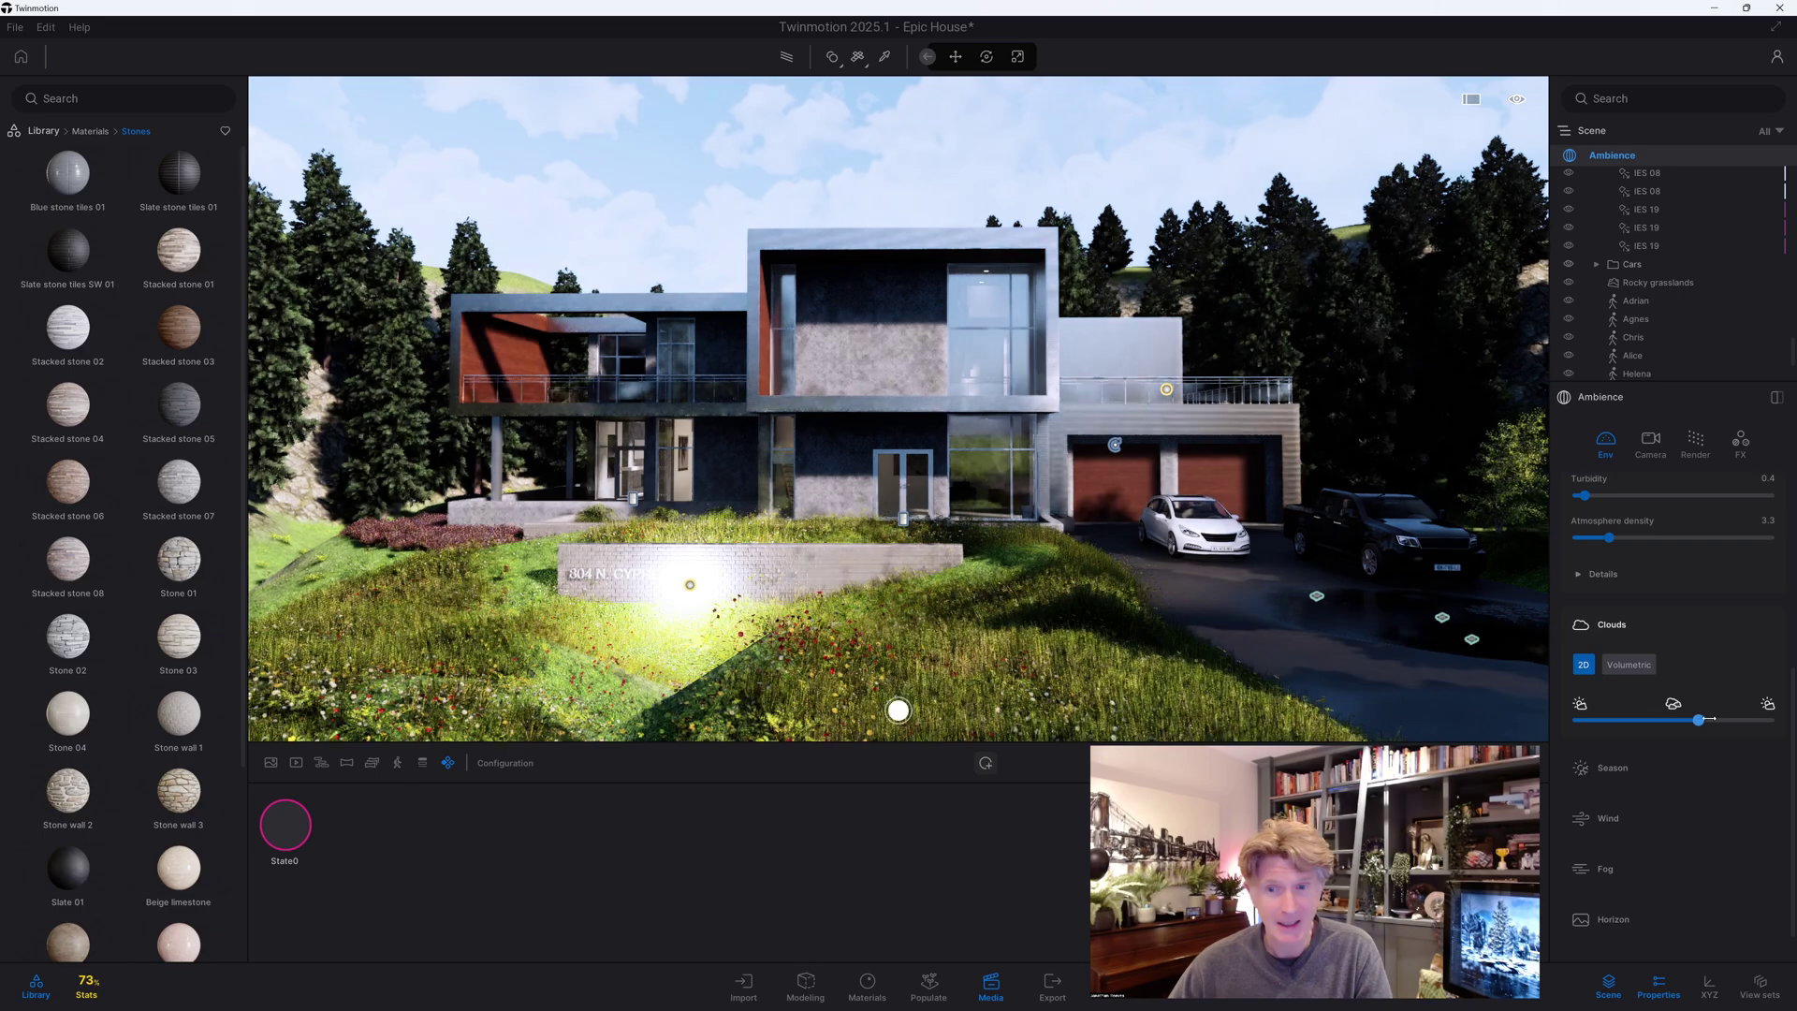
left_click(1613, 769)
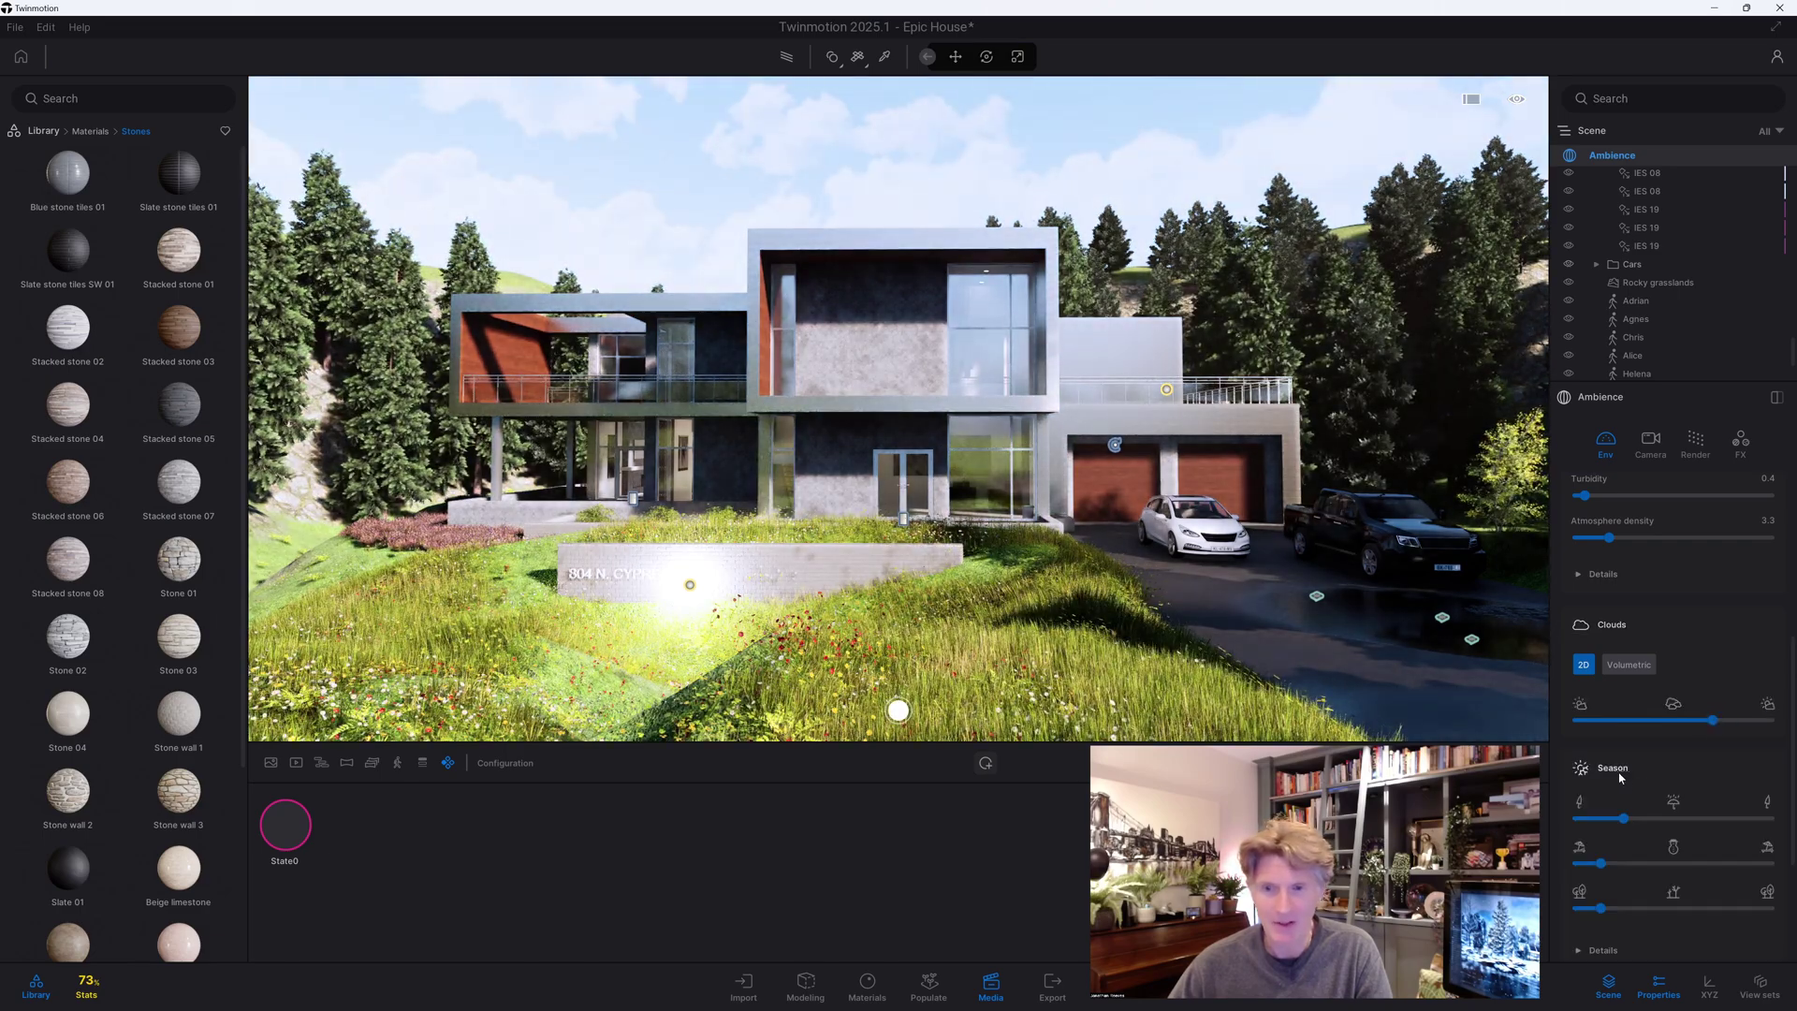
left_click_drag(1632, 819, 1673, 863)
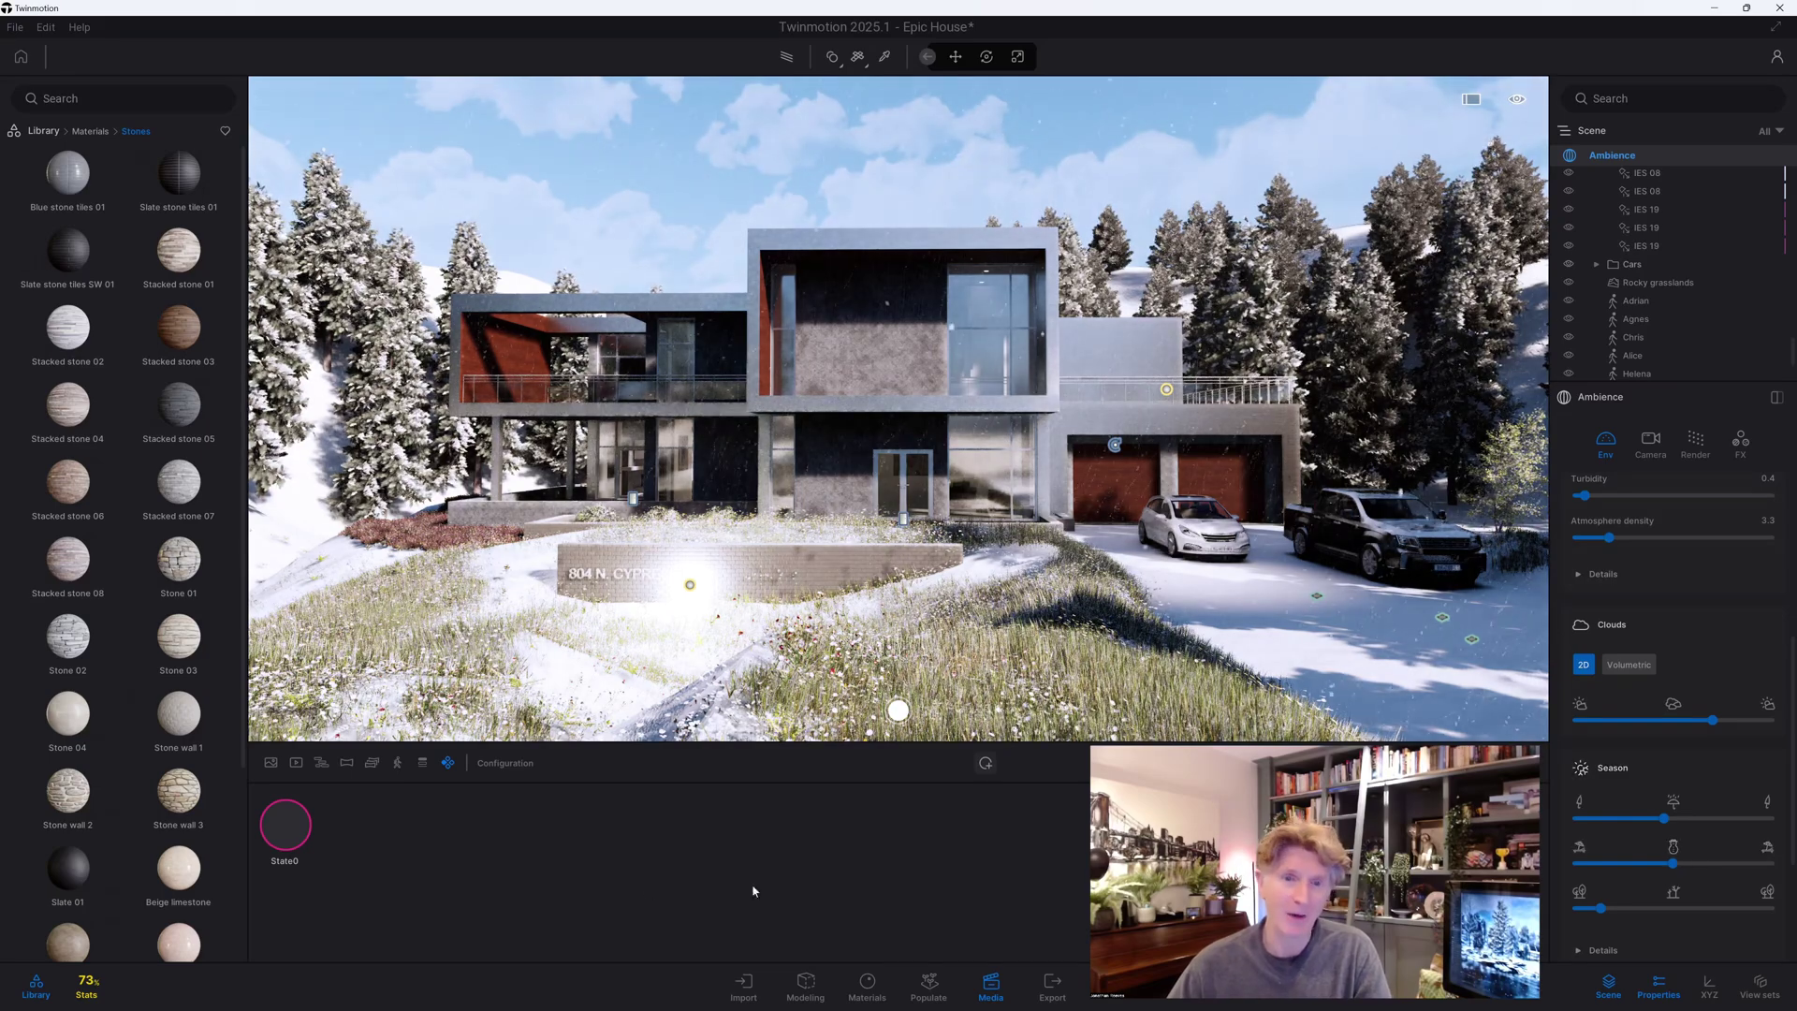
Add the snowy ambience as a new state and toggle between State0 and State1, ending on State1
left_click(984, 764)
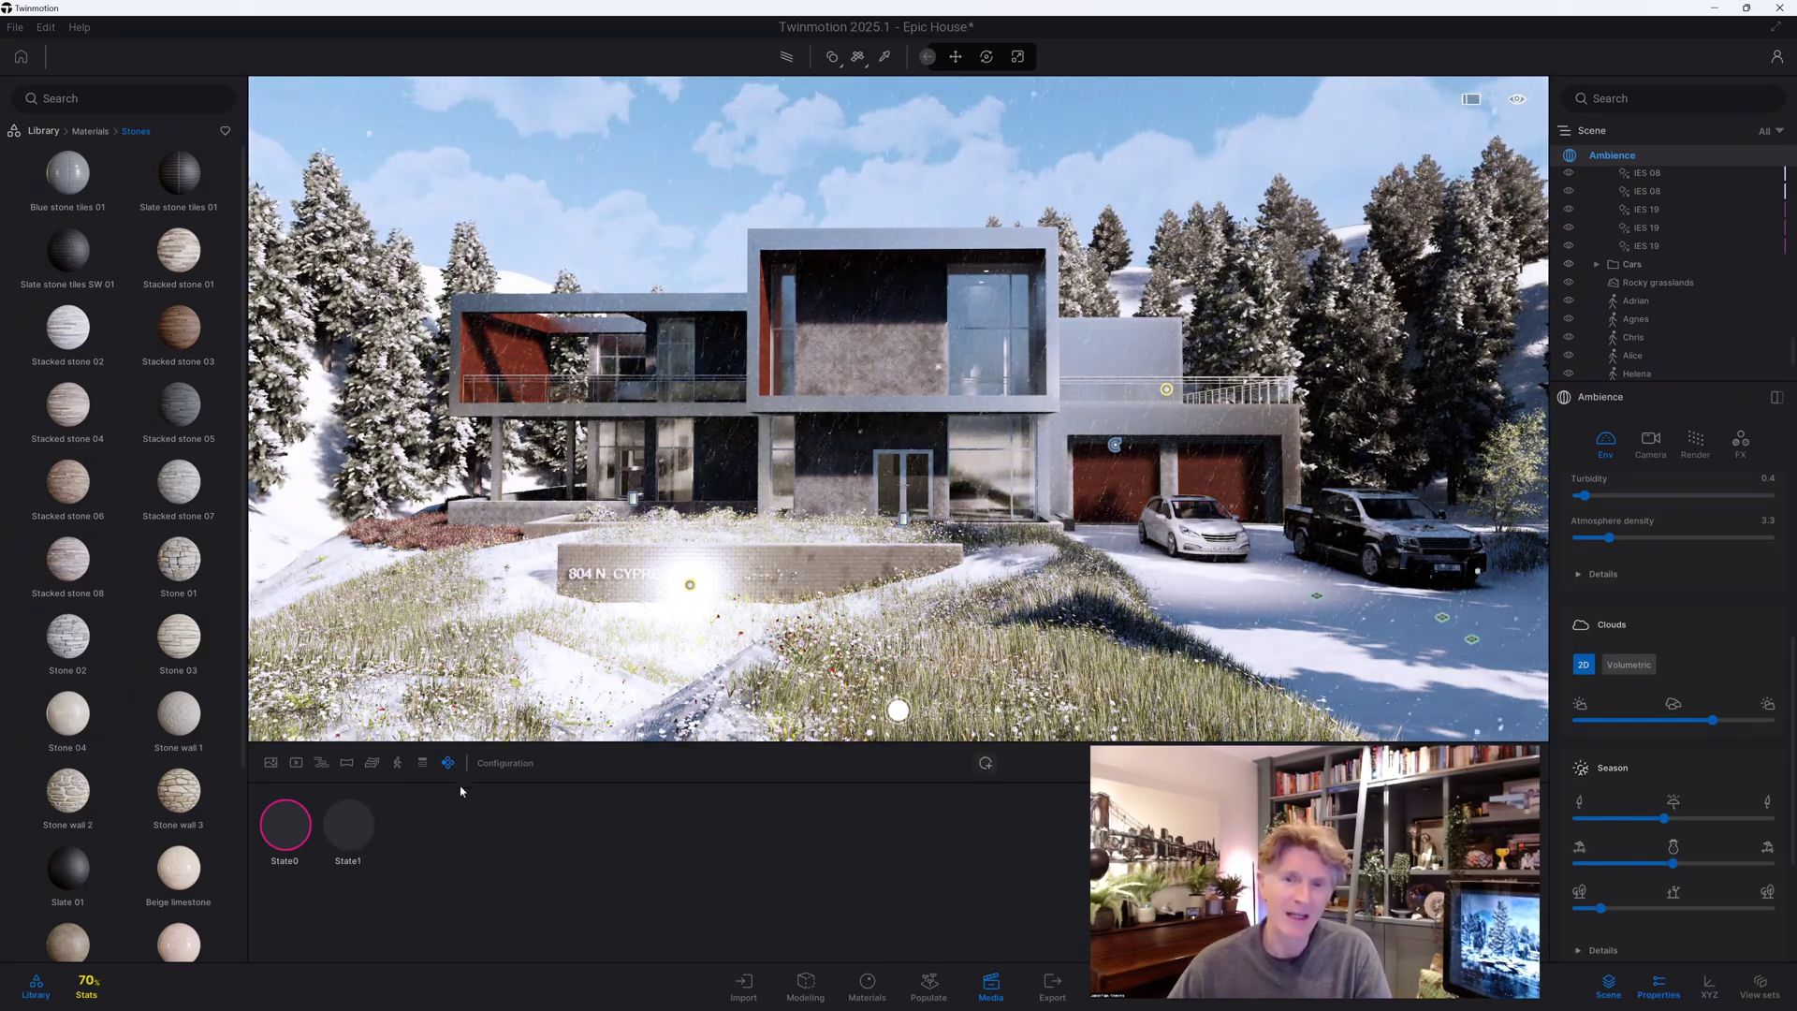
left_click(354, 827)
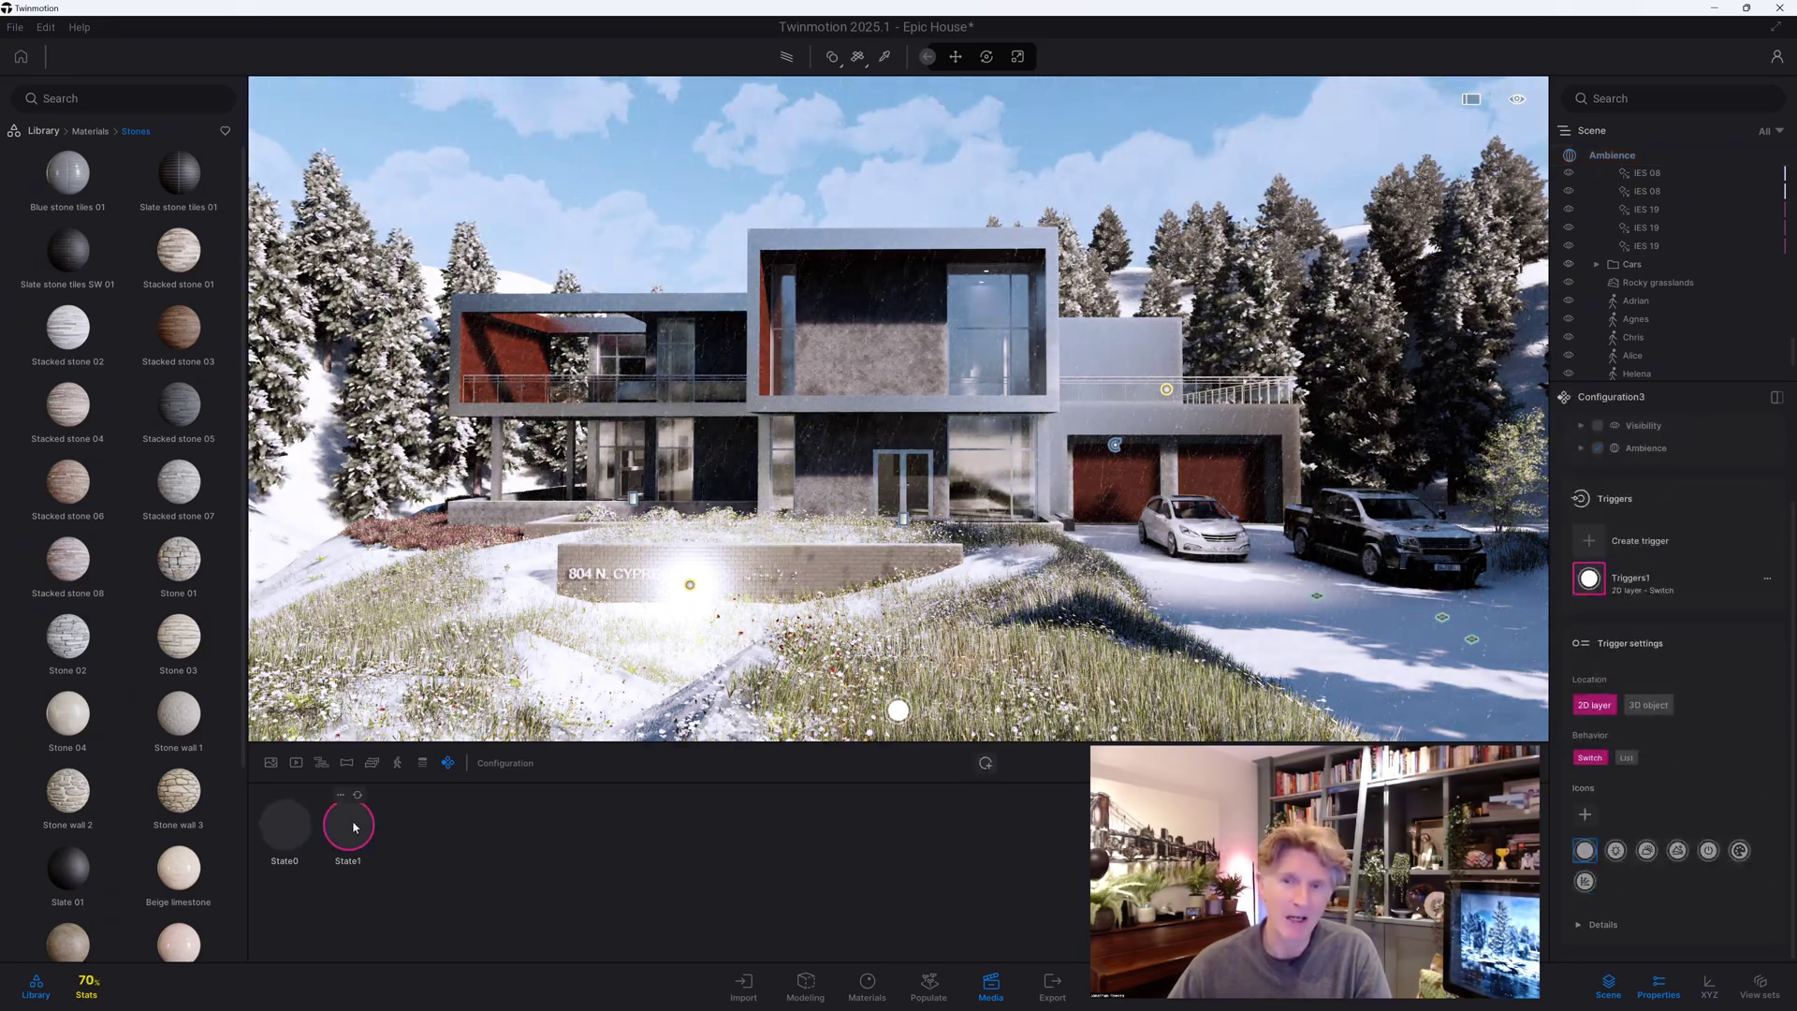
left_click(292, 831)
left_click(355, 830)
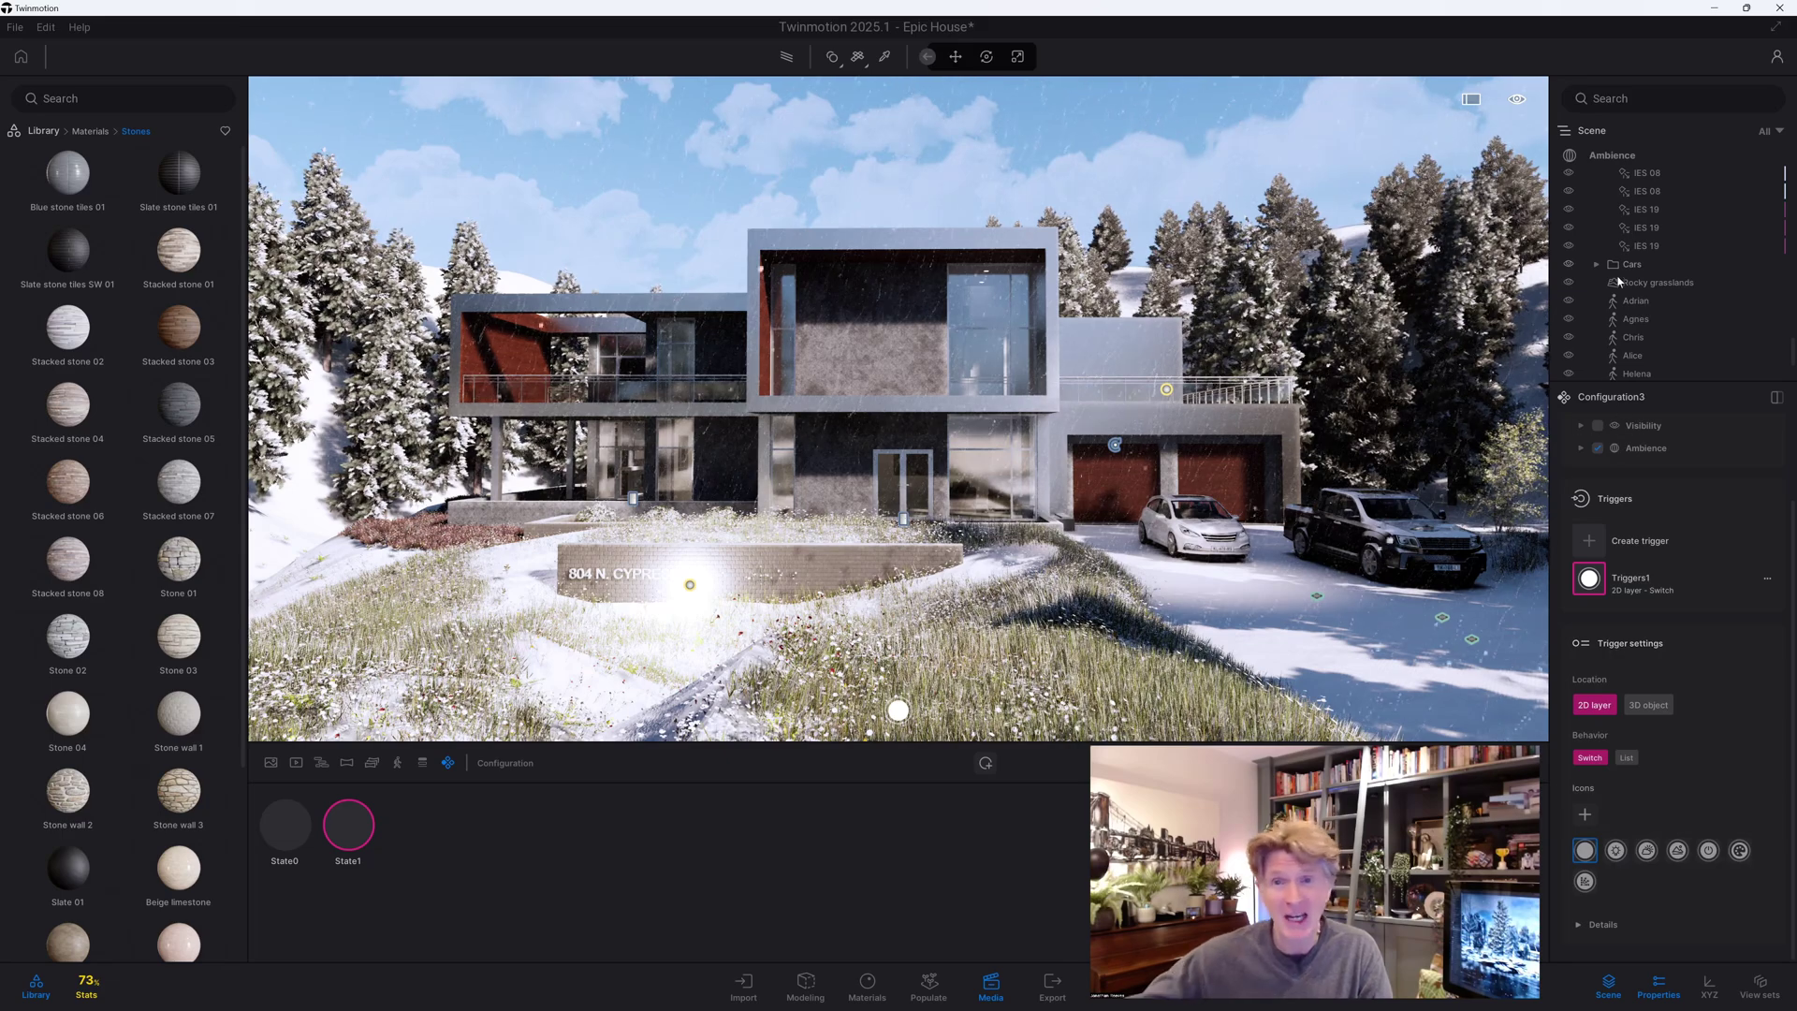
In the Ambience season settings, replace the snowy winter with green, rainy conditions and raise the vegetation setting past its midpoint
left_click(1614, 155)
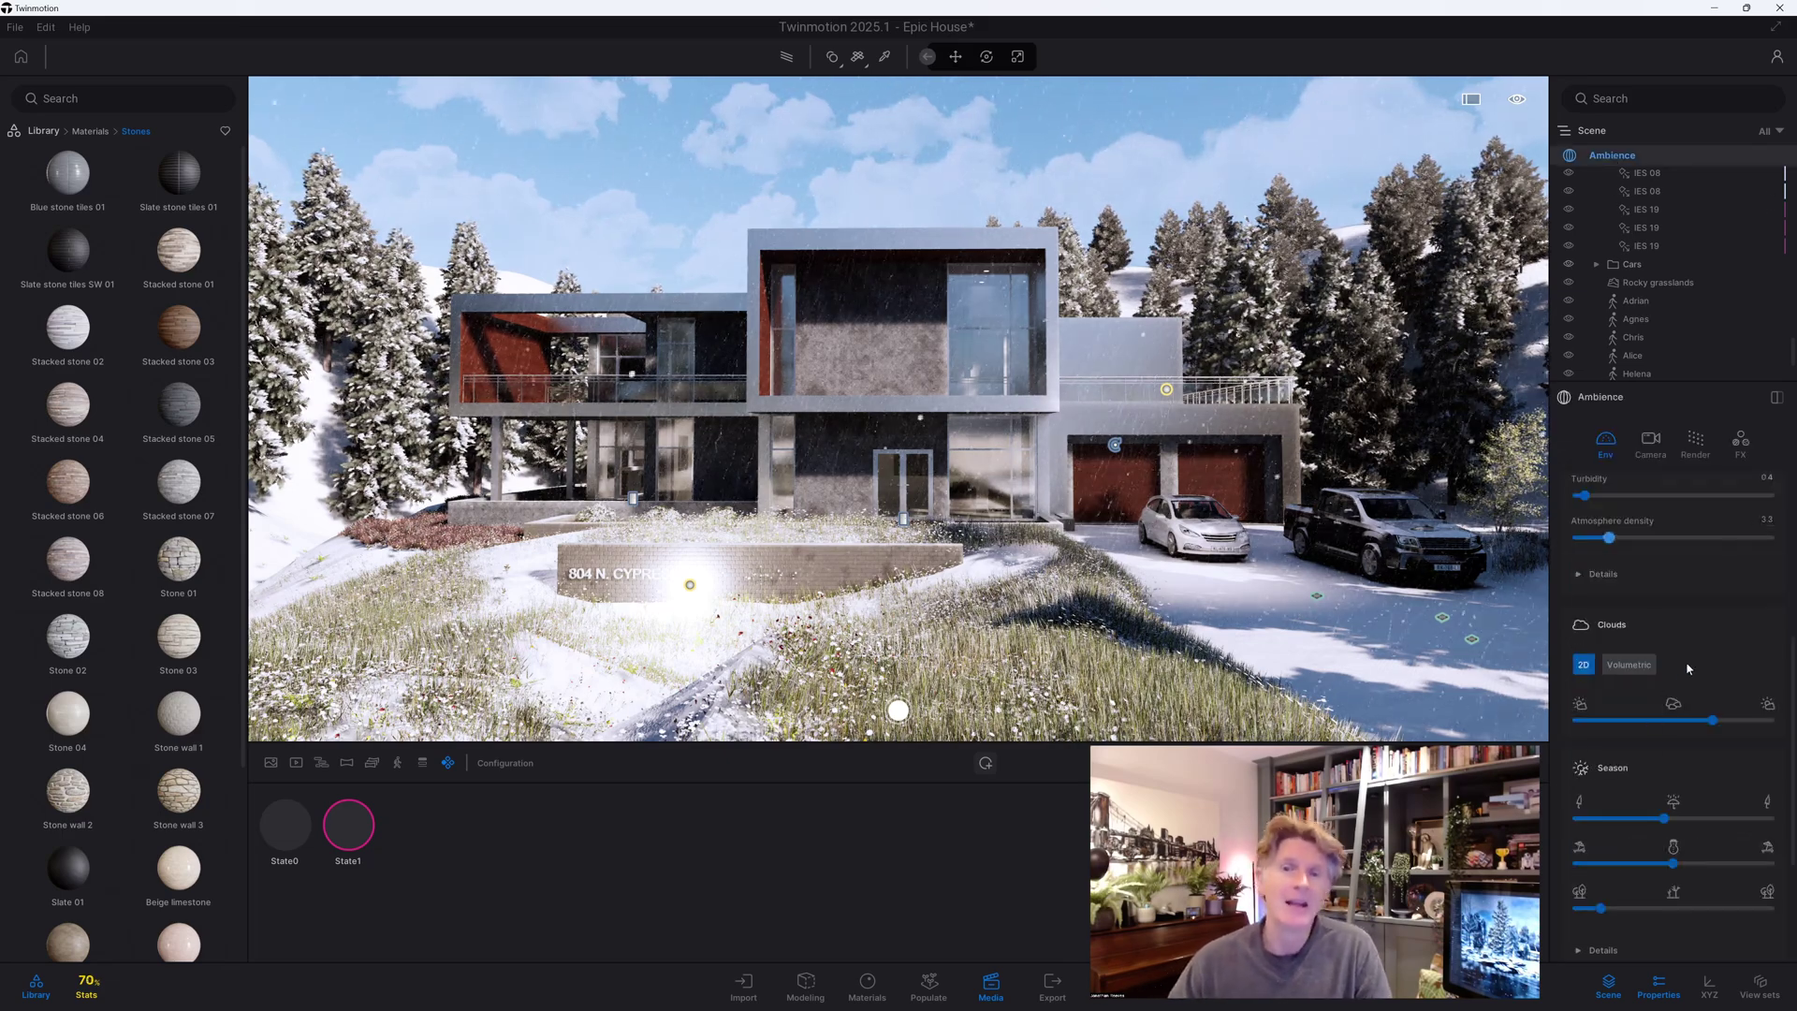
scroll(1631, 854, "down", 3)
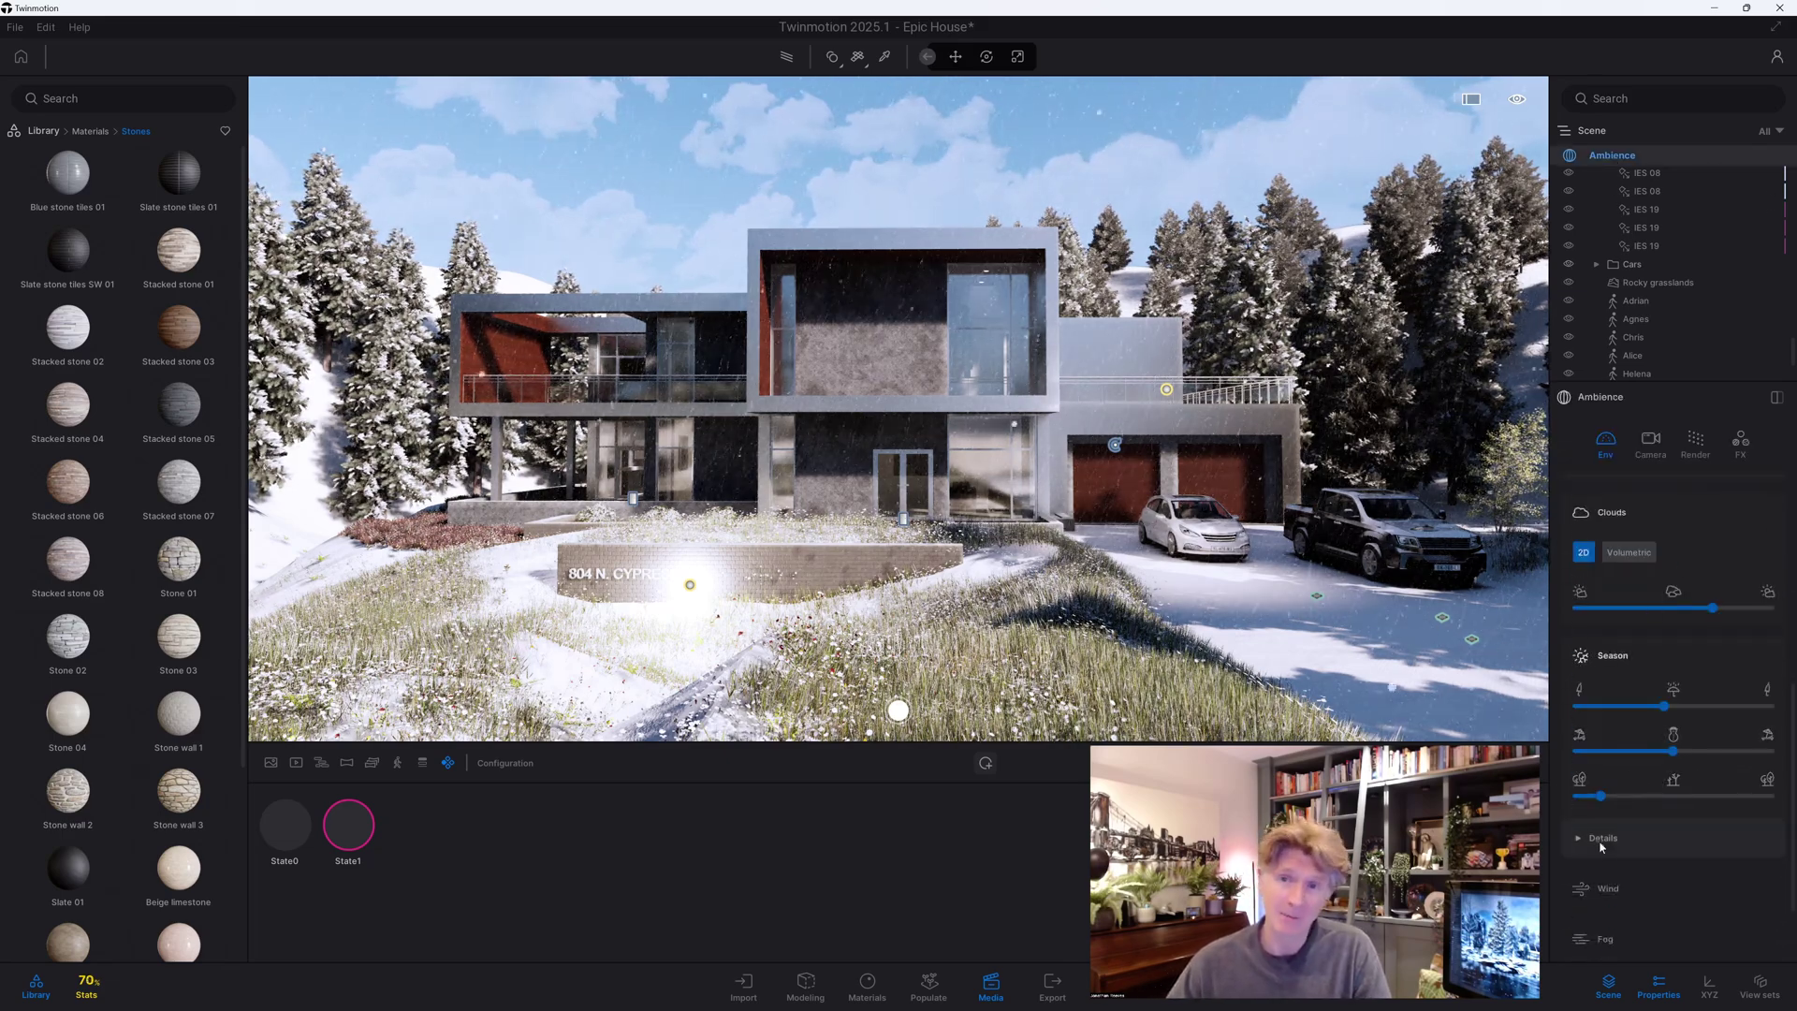
scroll(1600, 847, "down", 2)
left_click(1605, 800)
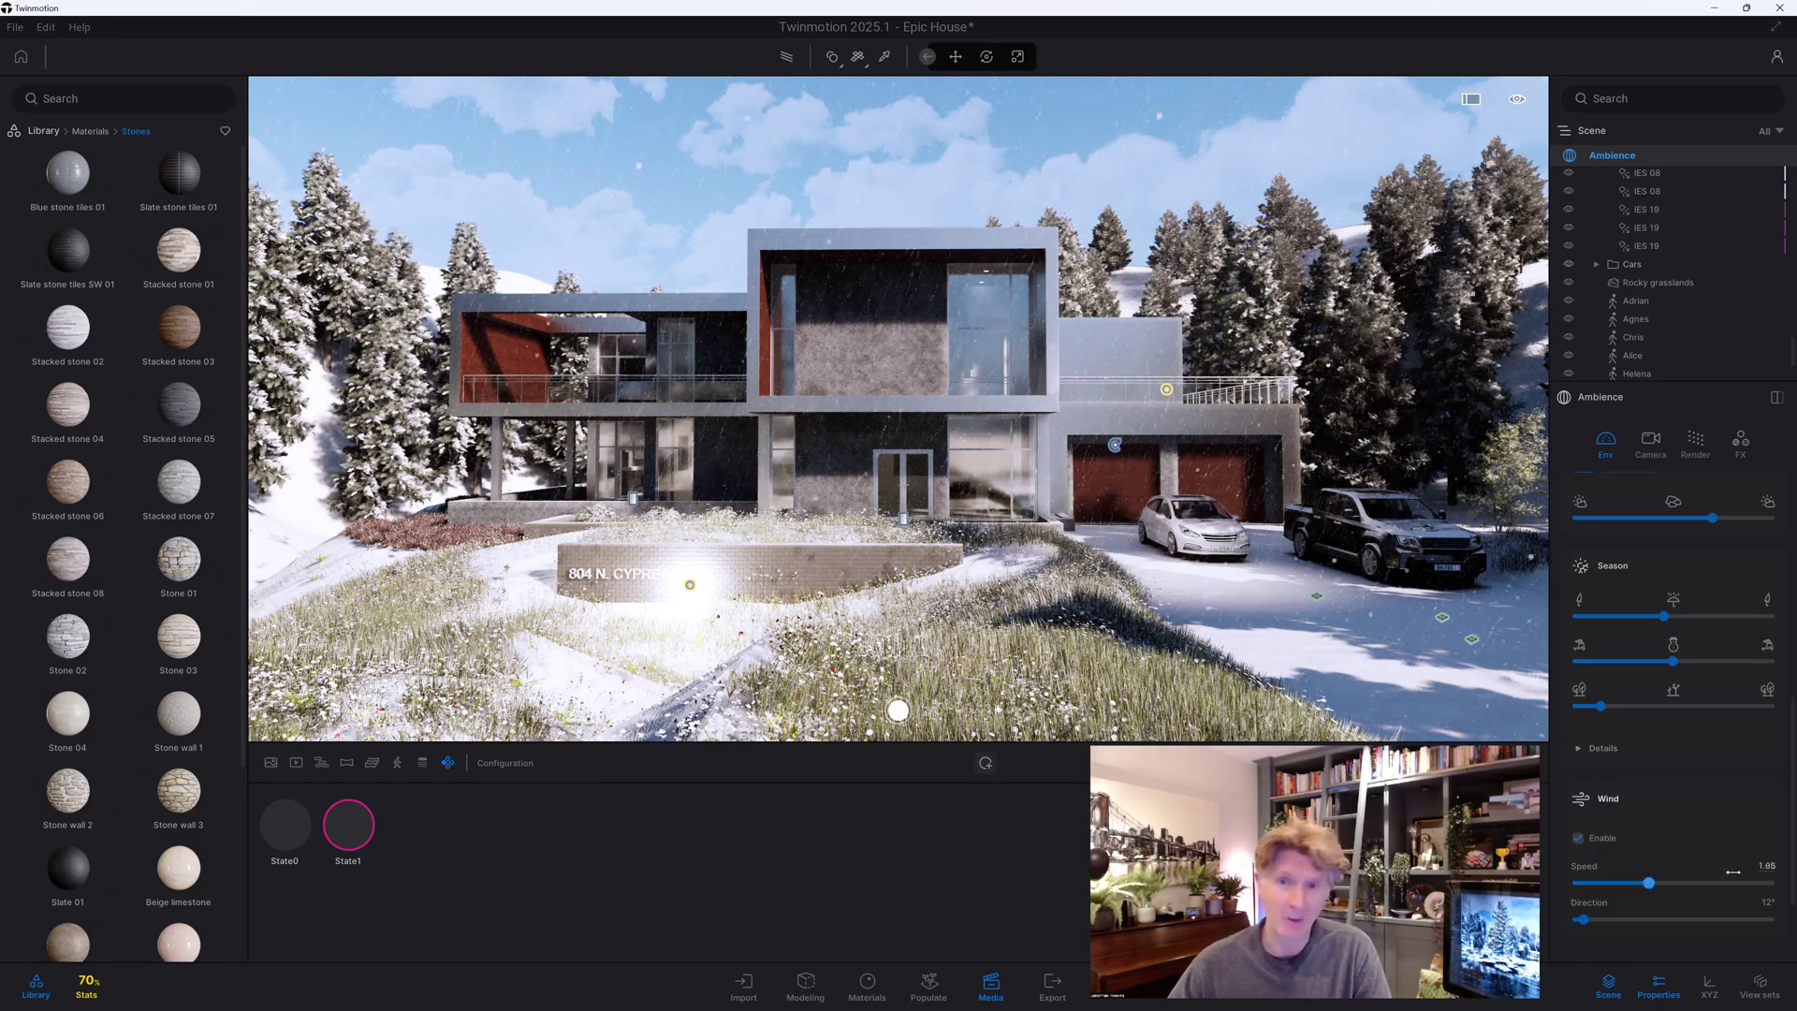
scroll(1677, 761, "up", 3)
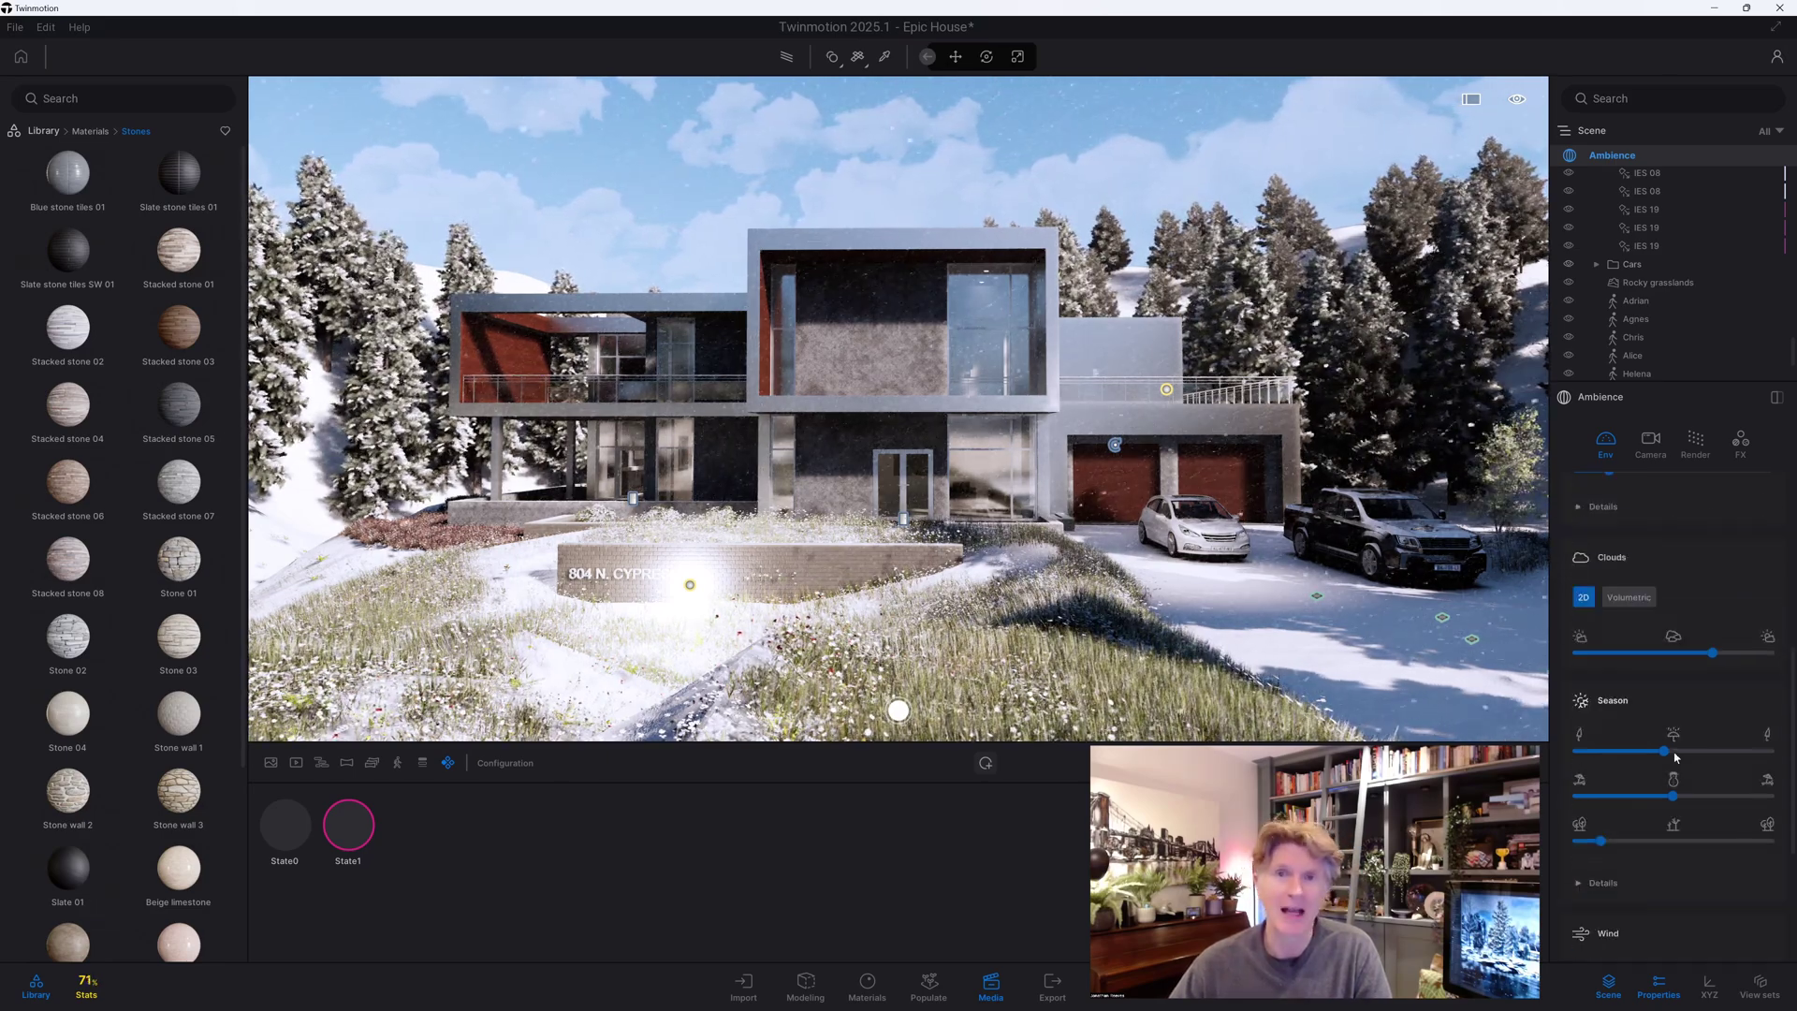
left_click_drag(1673, 795, 1733, 795)
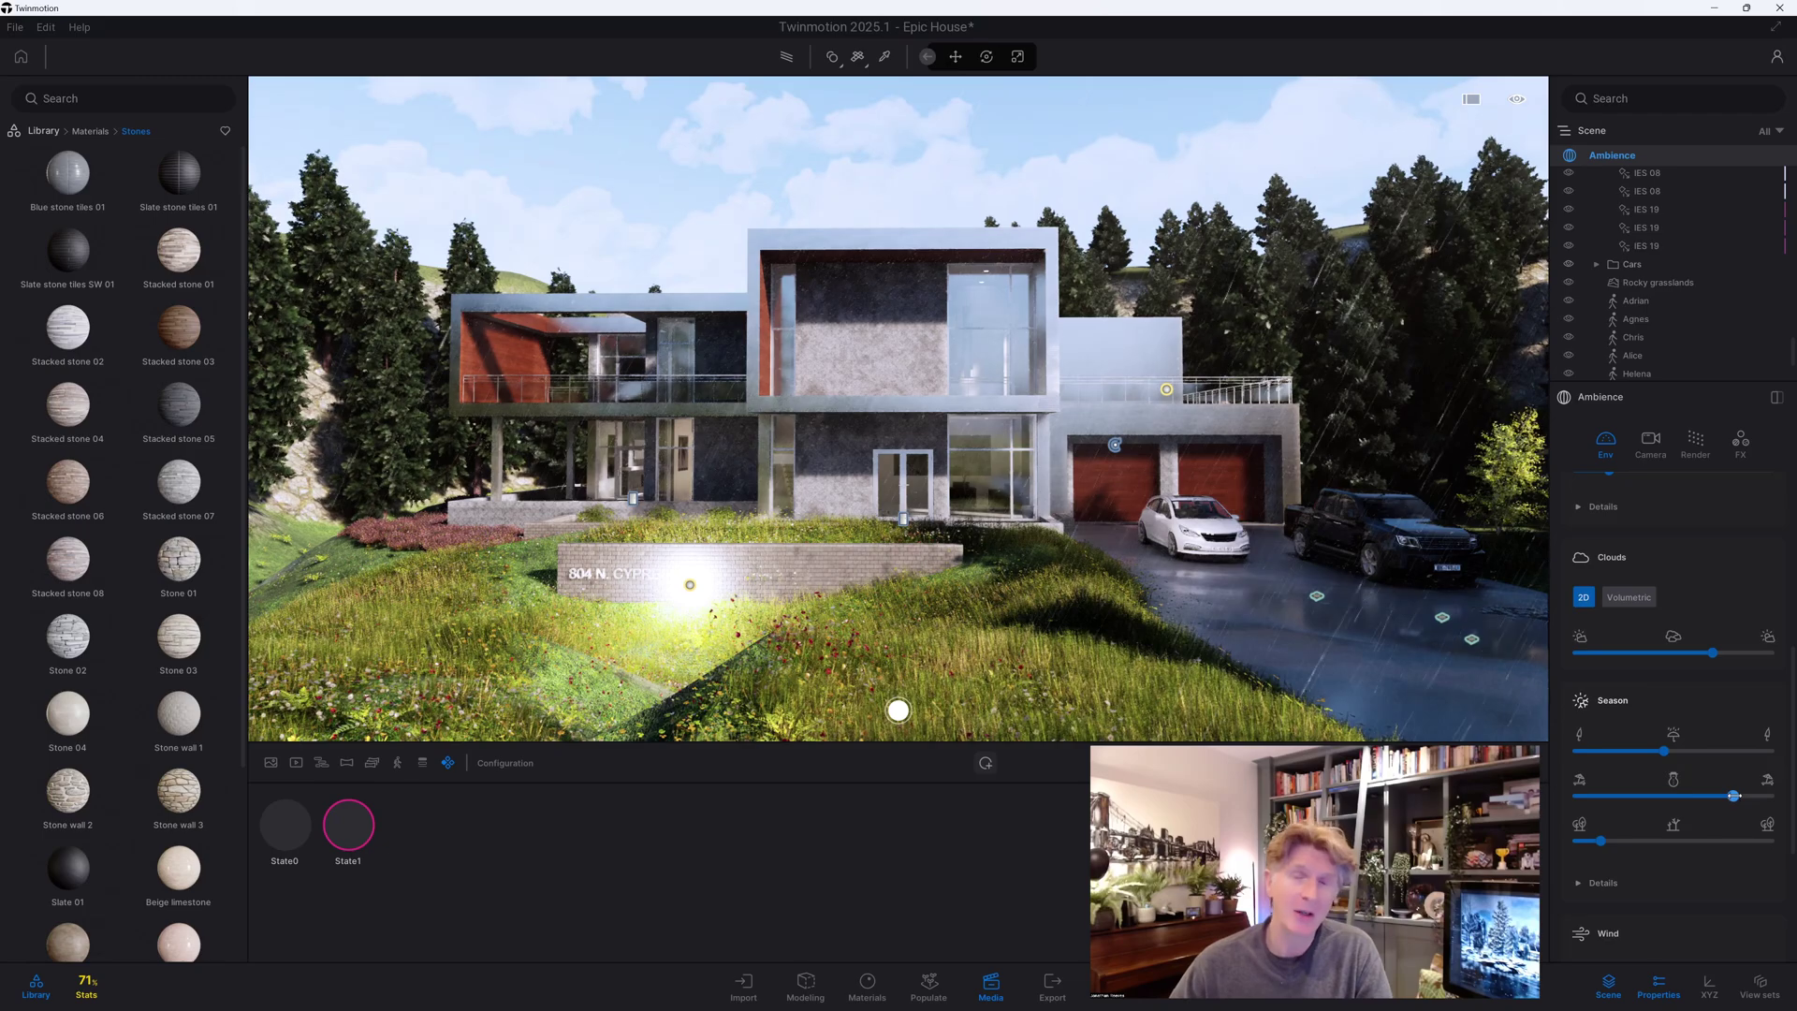
left_click_drag(1601, 840, 1701, 841)
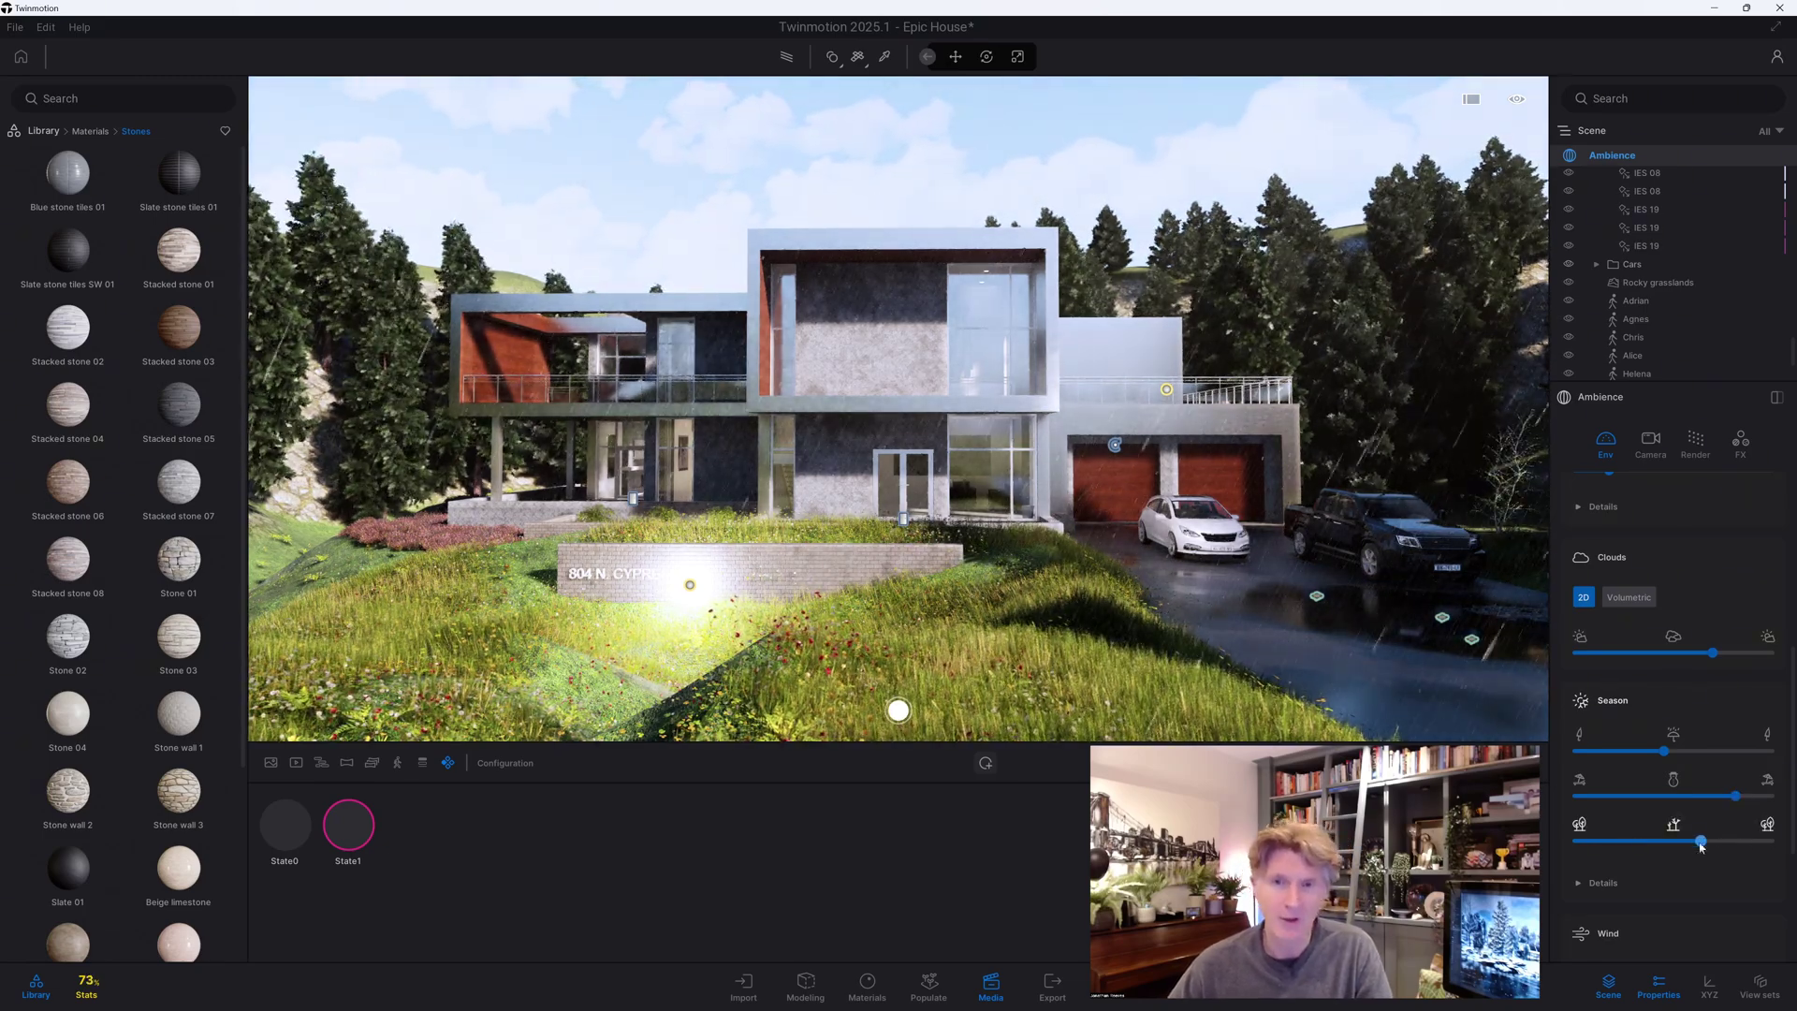
Add the rainy ambience as a new state and switch through State0 and State1, ending on State2
left_click(985, 763)
left_click(410, 824)
left_click(276, 832)
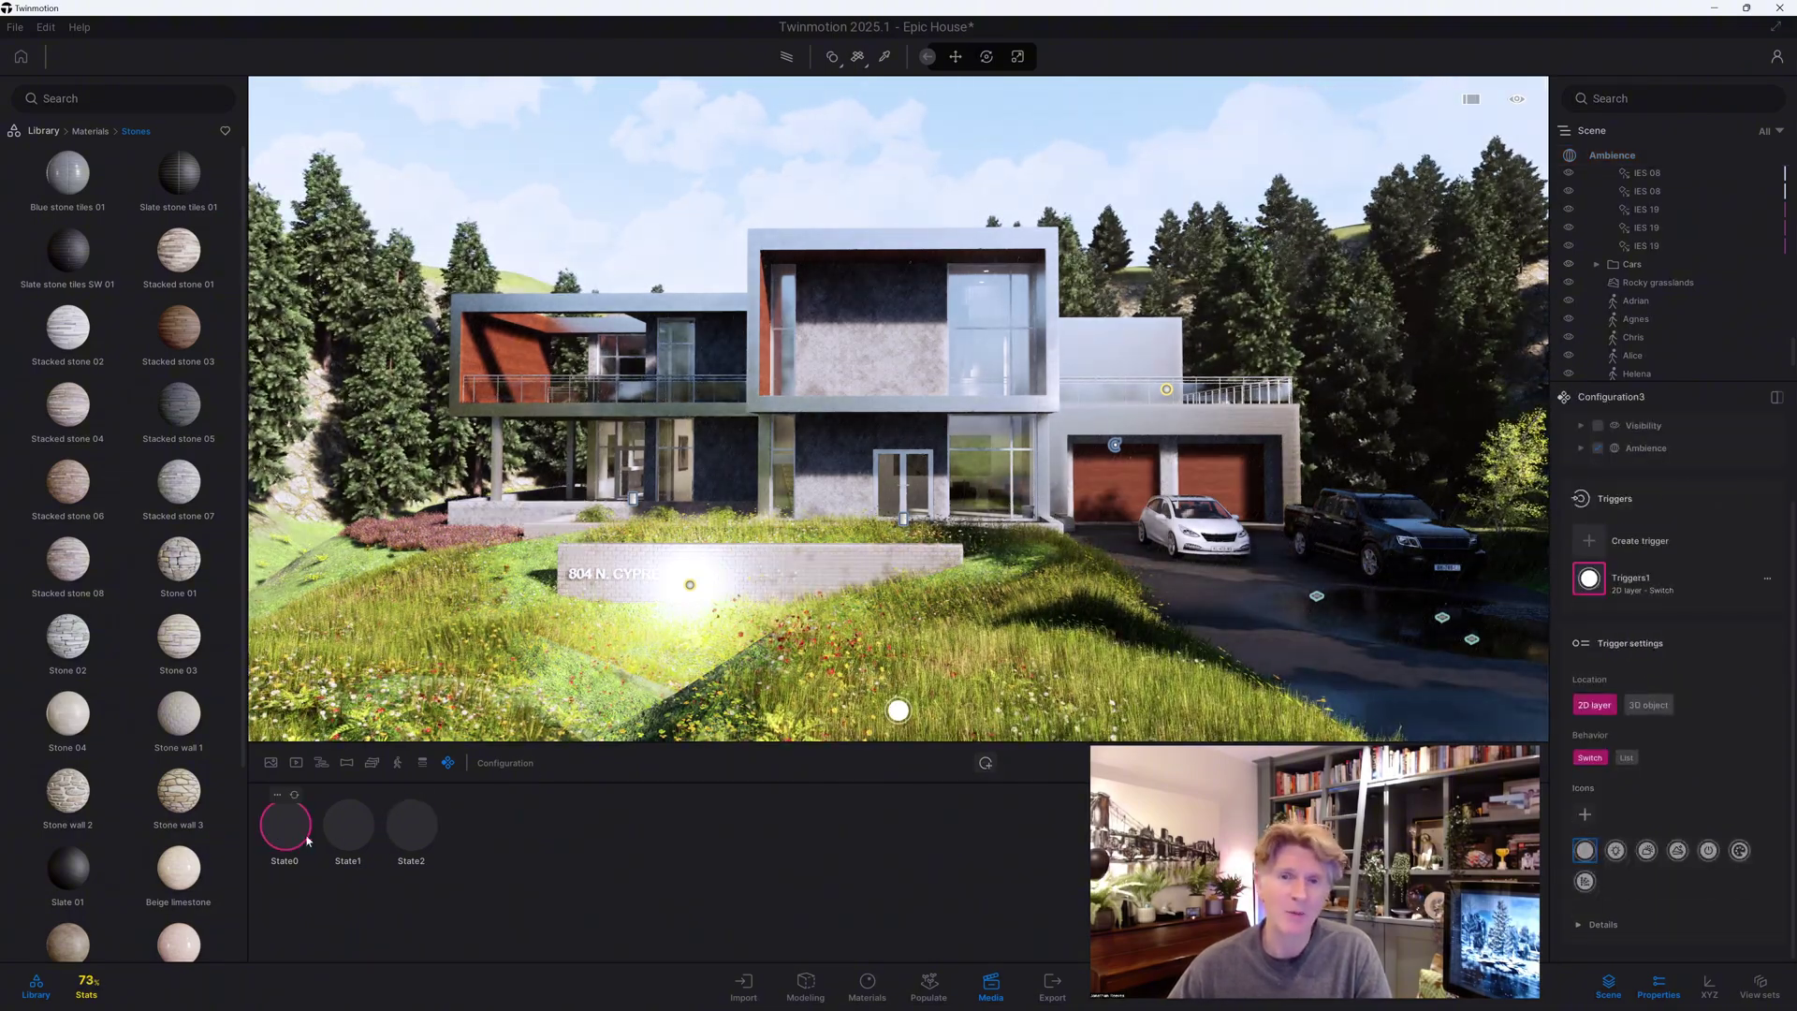
left_click(349, 828)
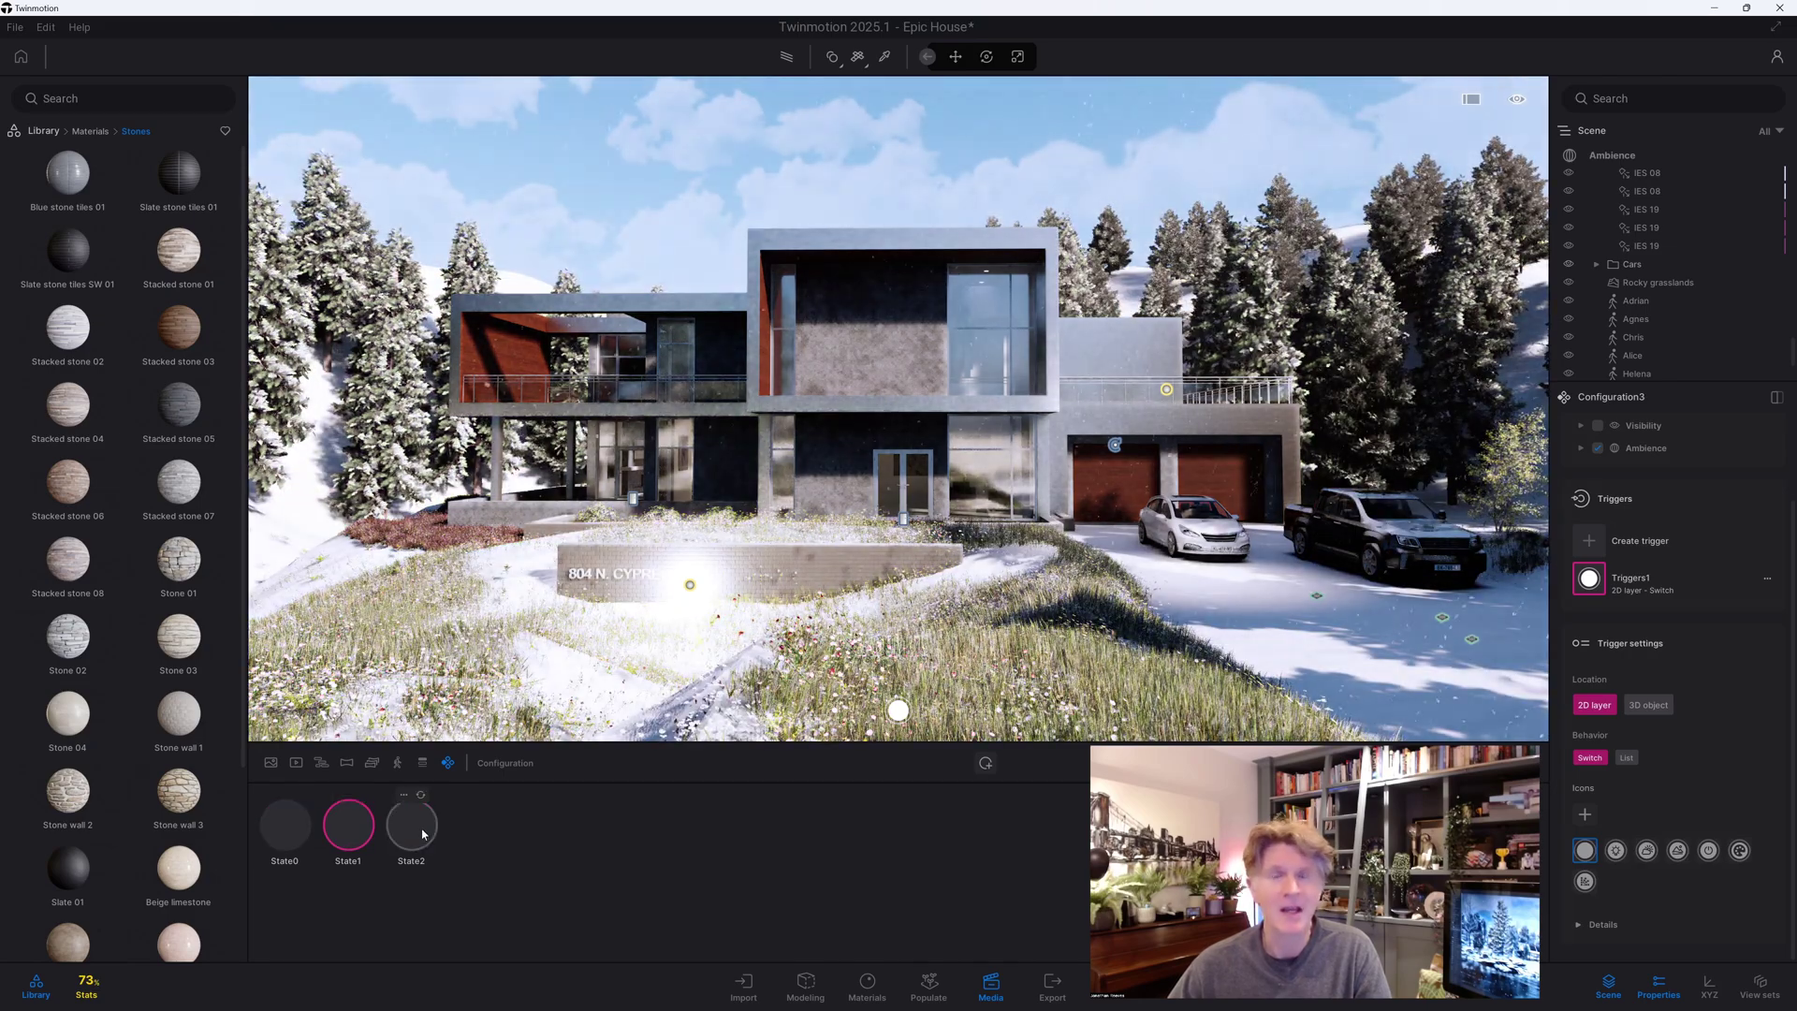
left_click(421, 832)
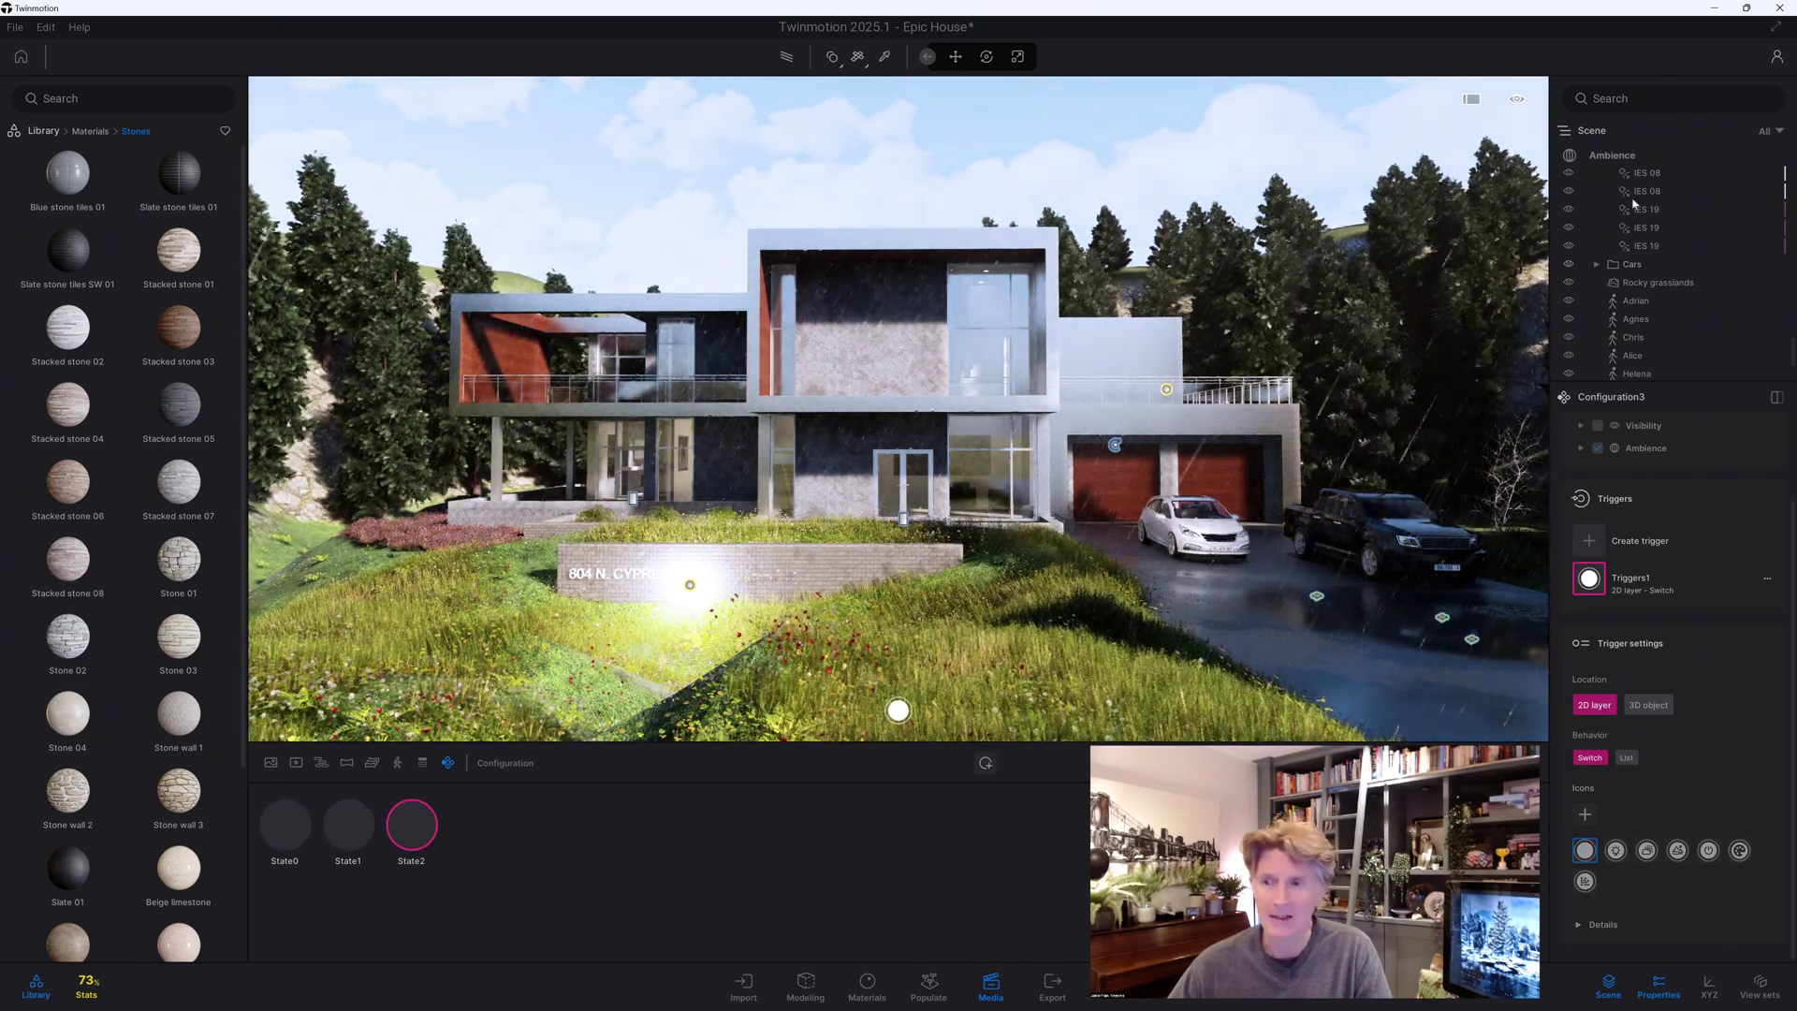
In the Ambience environment settings, reduce the 2D cloud cover and the first season setting to nearly their minimum
left_click(1612, 156)
left_click_drag(1638, 652, 1578, 655)
left_click_drag(1663, 751, 1579, 760)
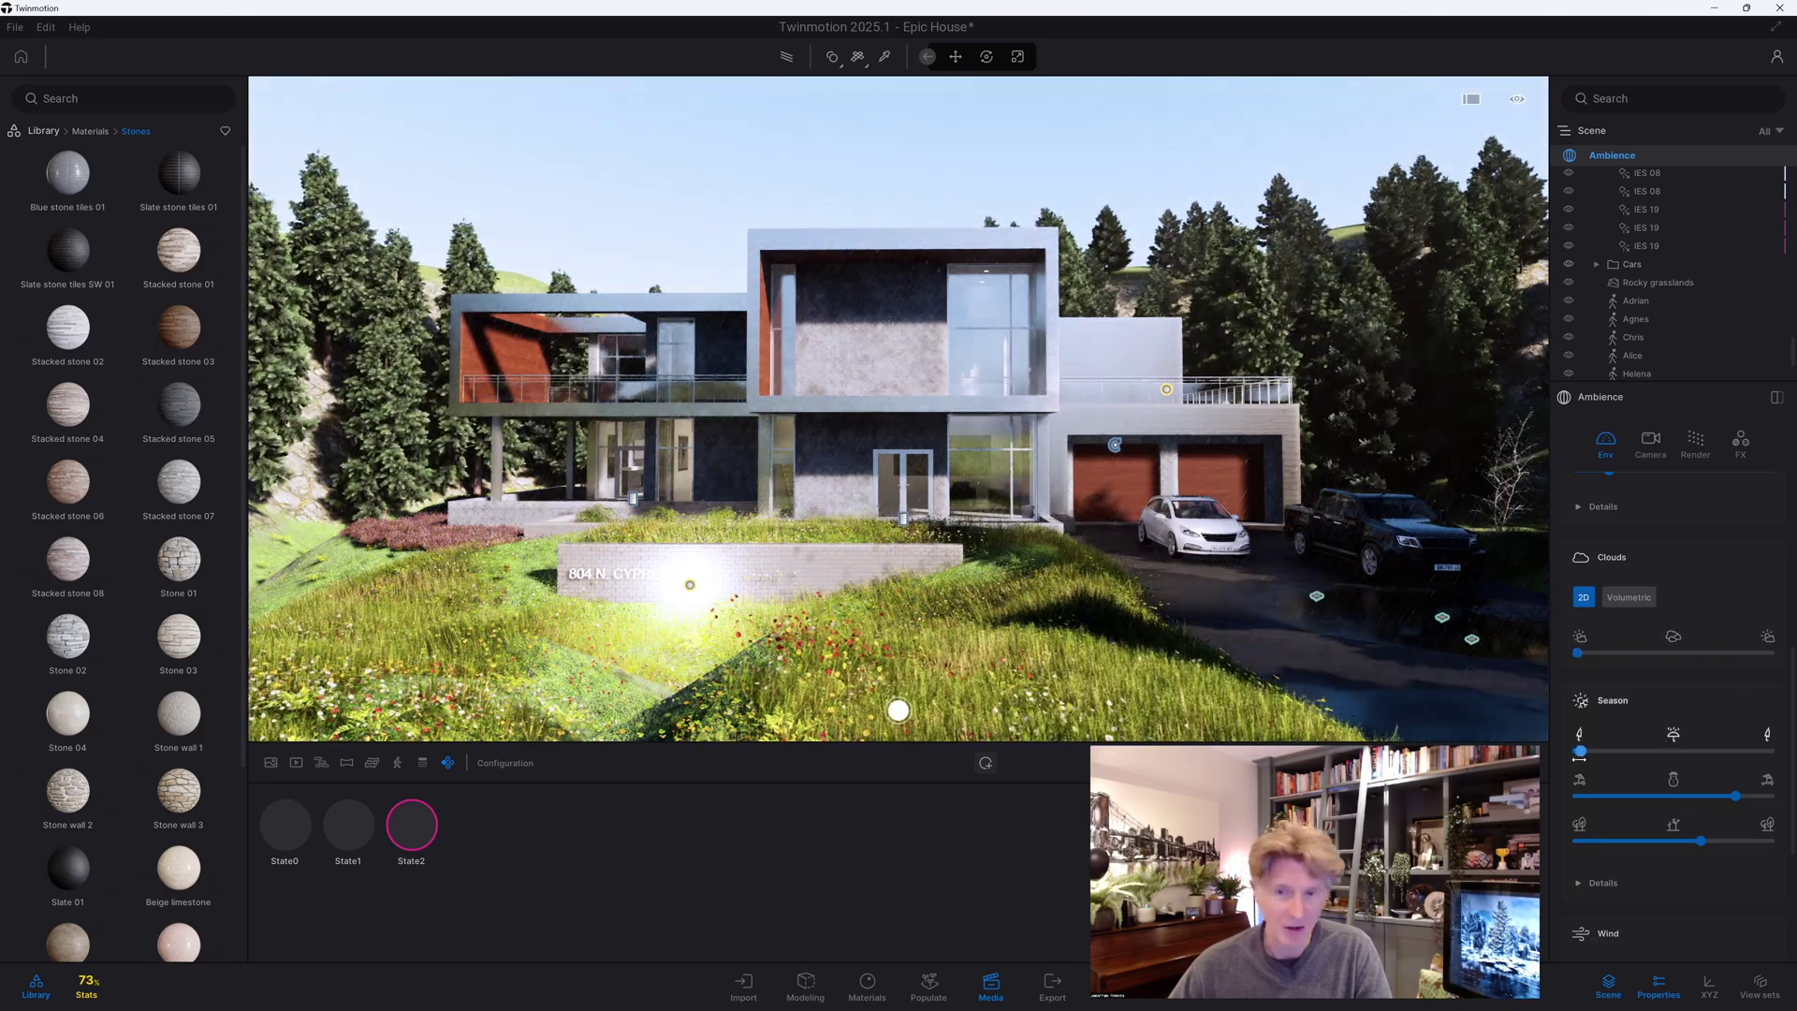
Switch the environment from Dynamic sky to an HDRI skydome and pick Noon Clear 01 in the skies library
scroll(1692, 632, "up", 5)
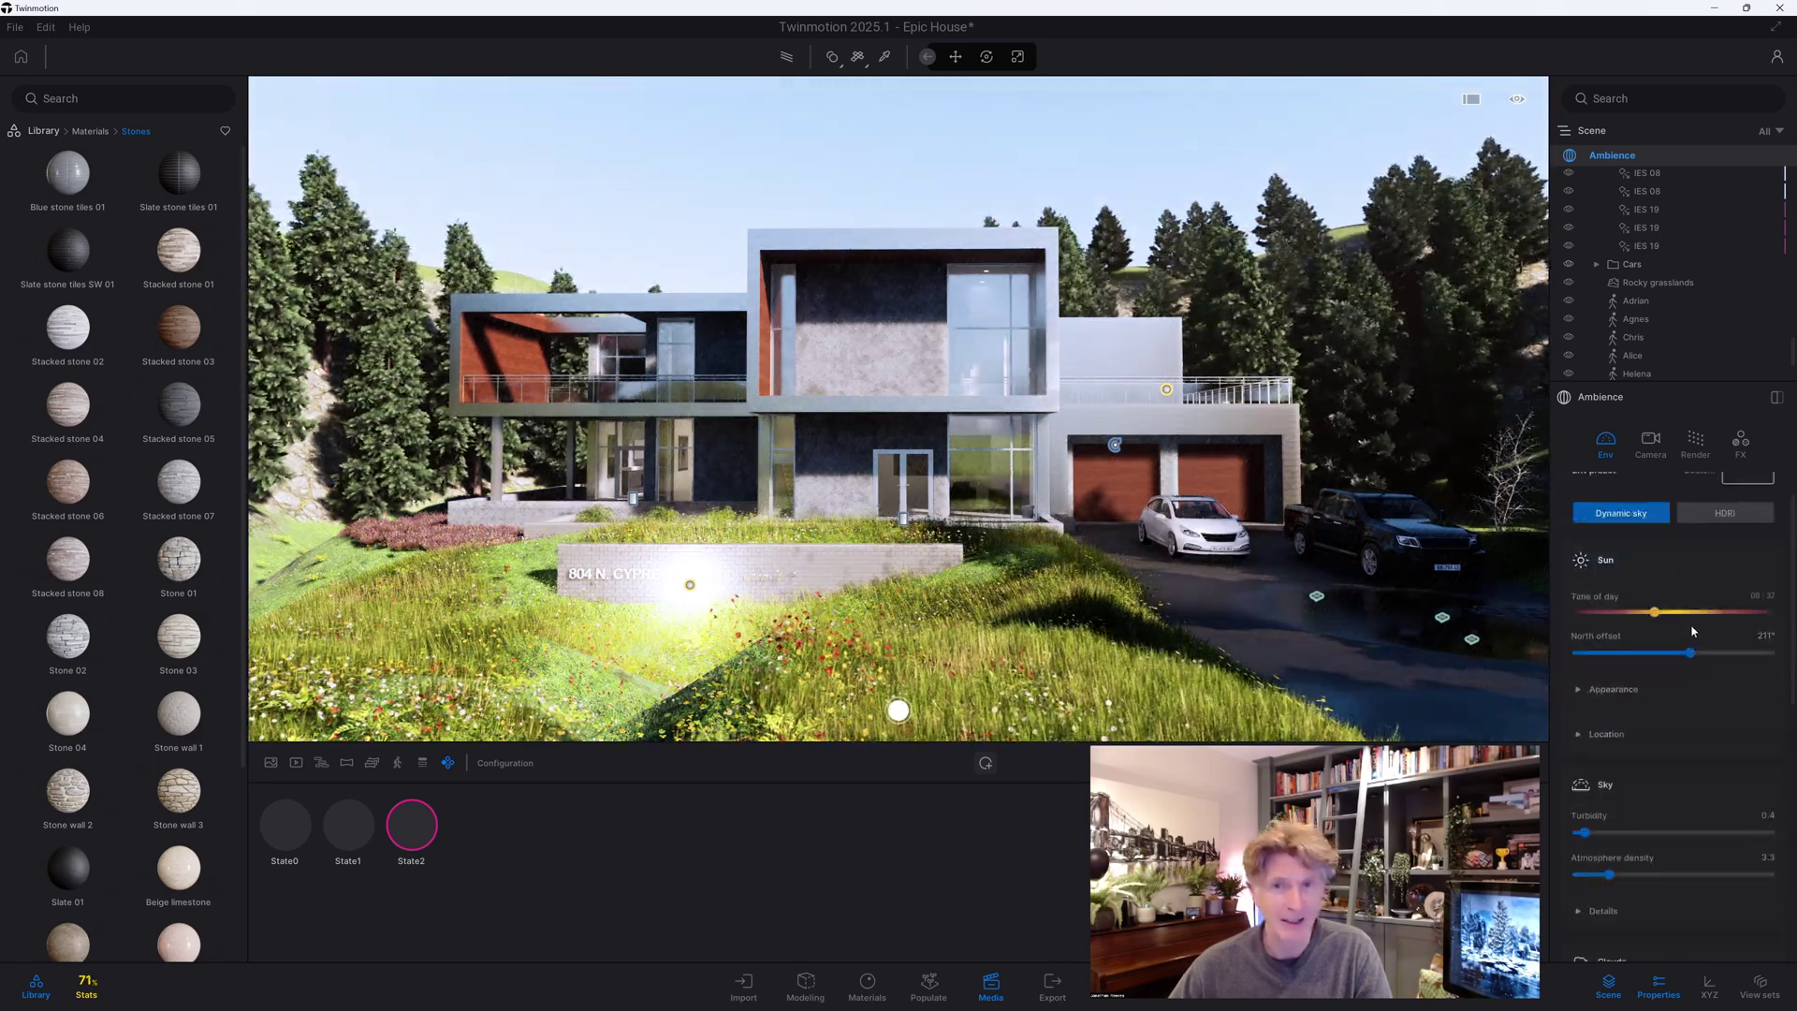
left_click(1719, 549)
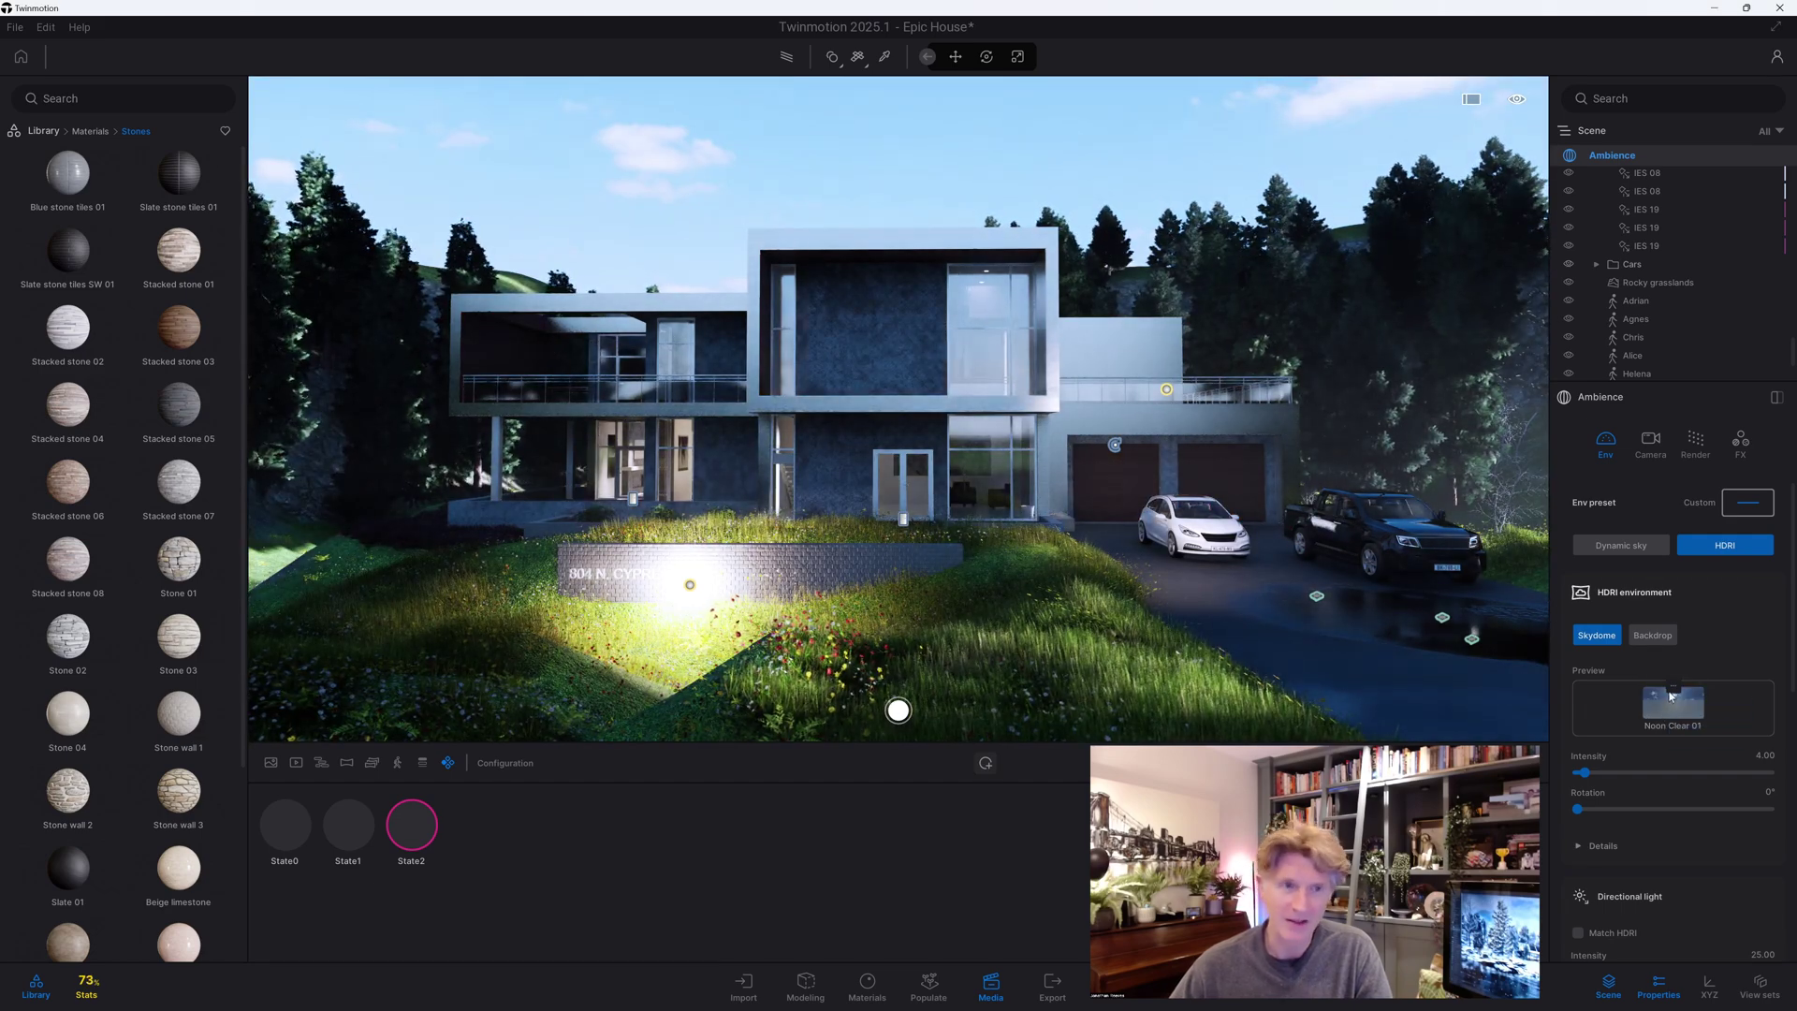
left_click(1675, 690)
left_click(1623, 645)
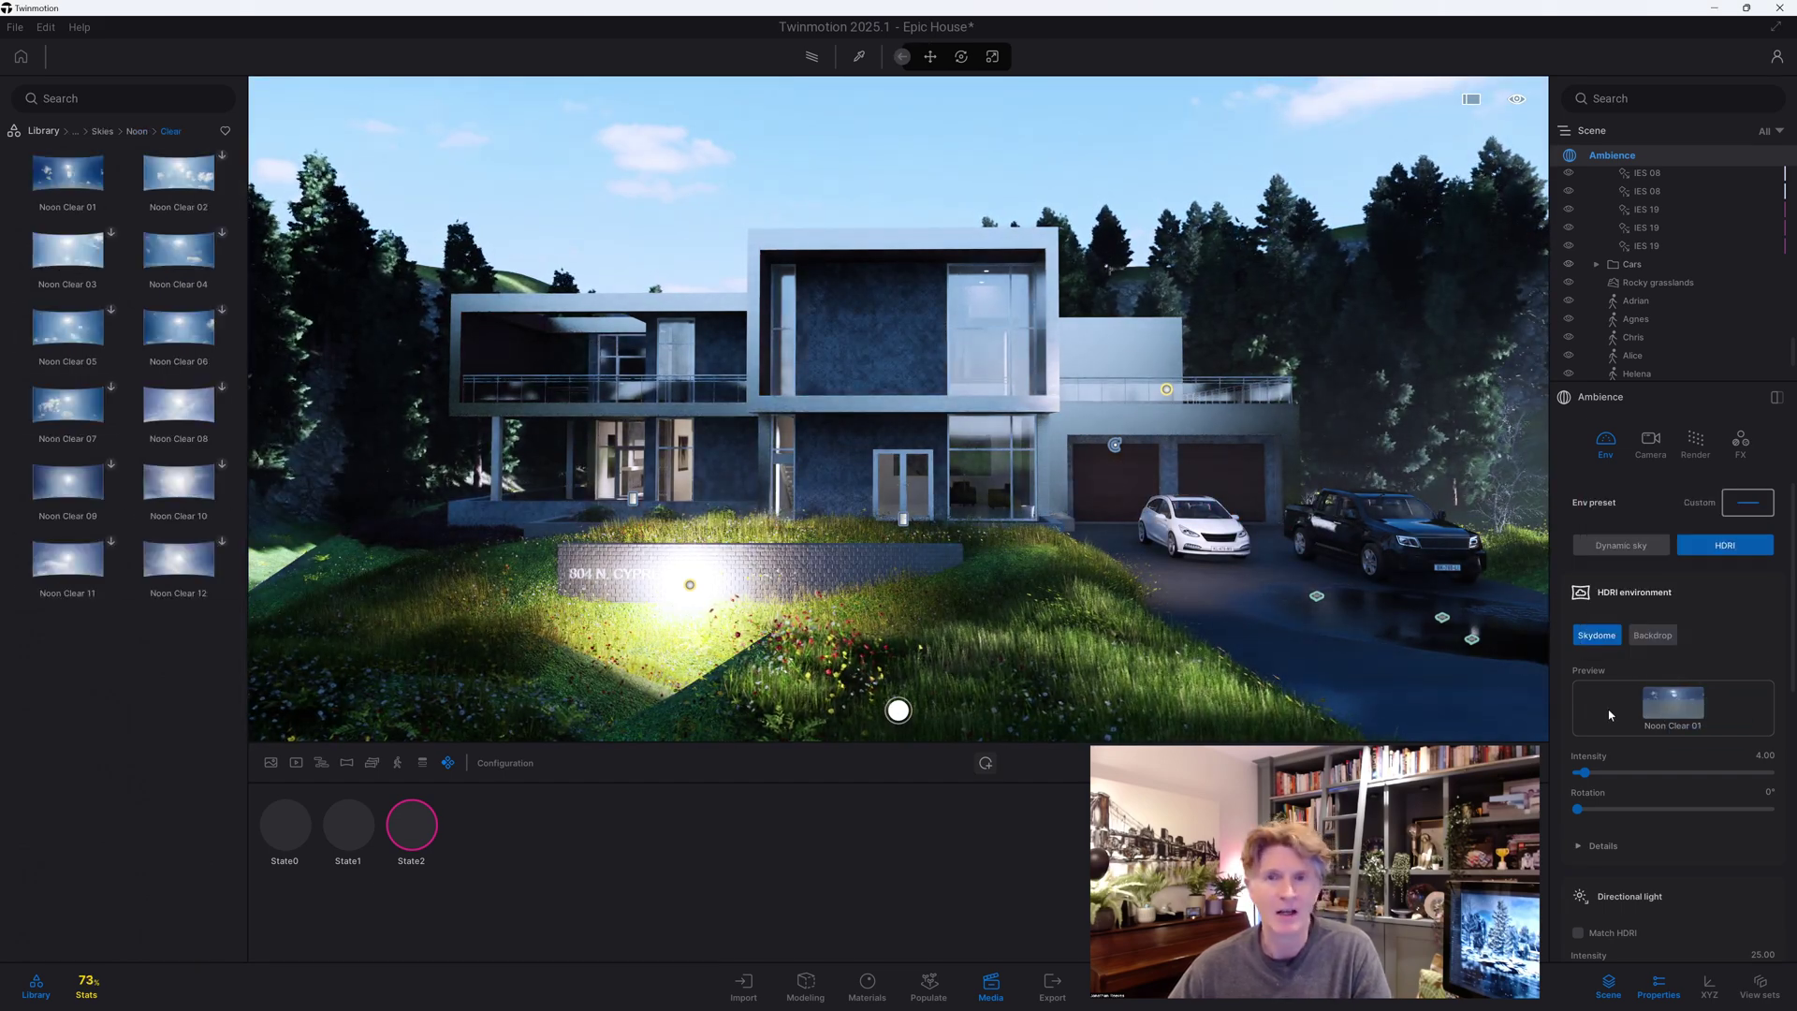
left_click(90, 182)
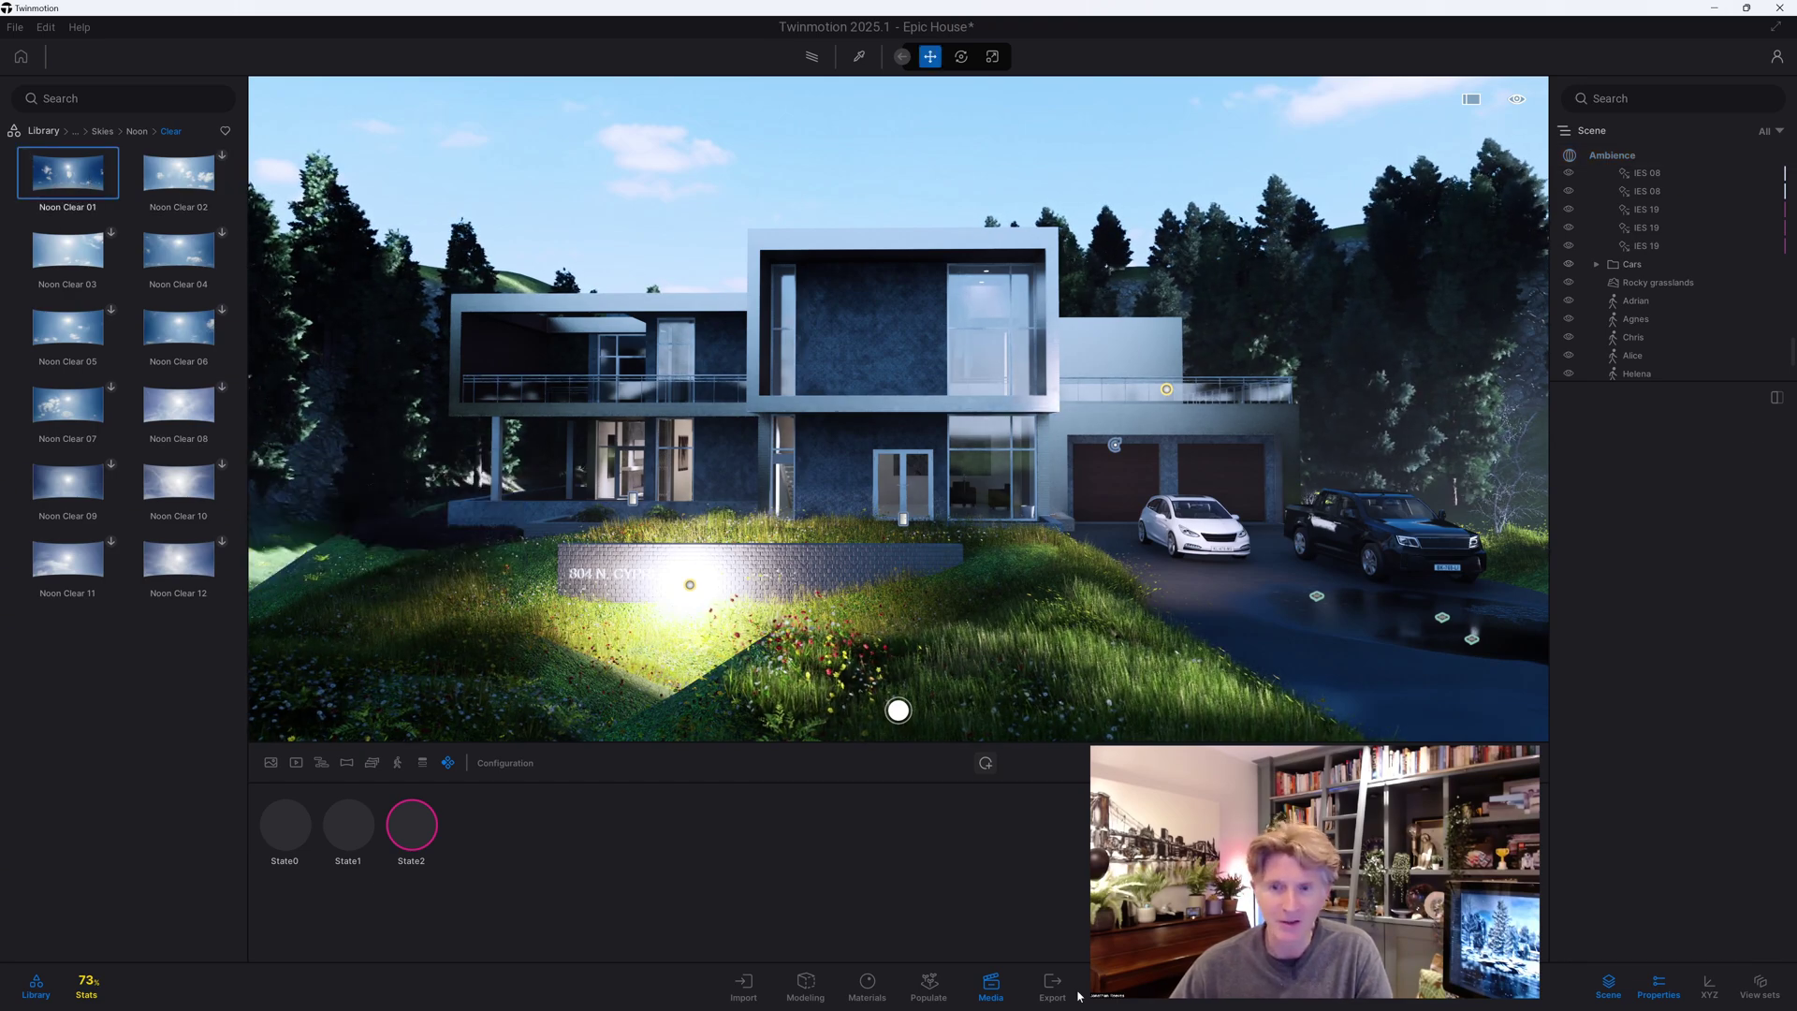
Set the HDRI skydome's rotation to 226° and its intensity to 32.97
left_click(1622, 158)
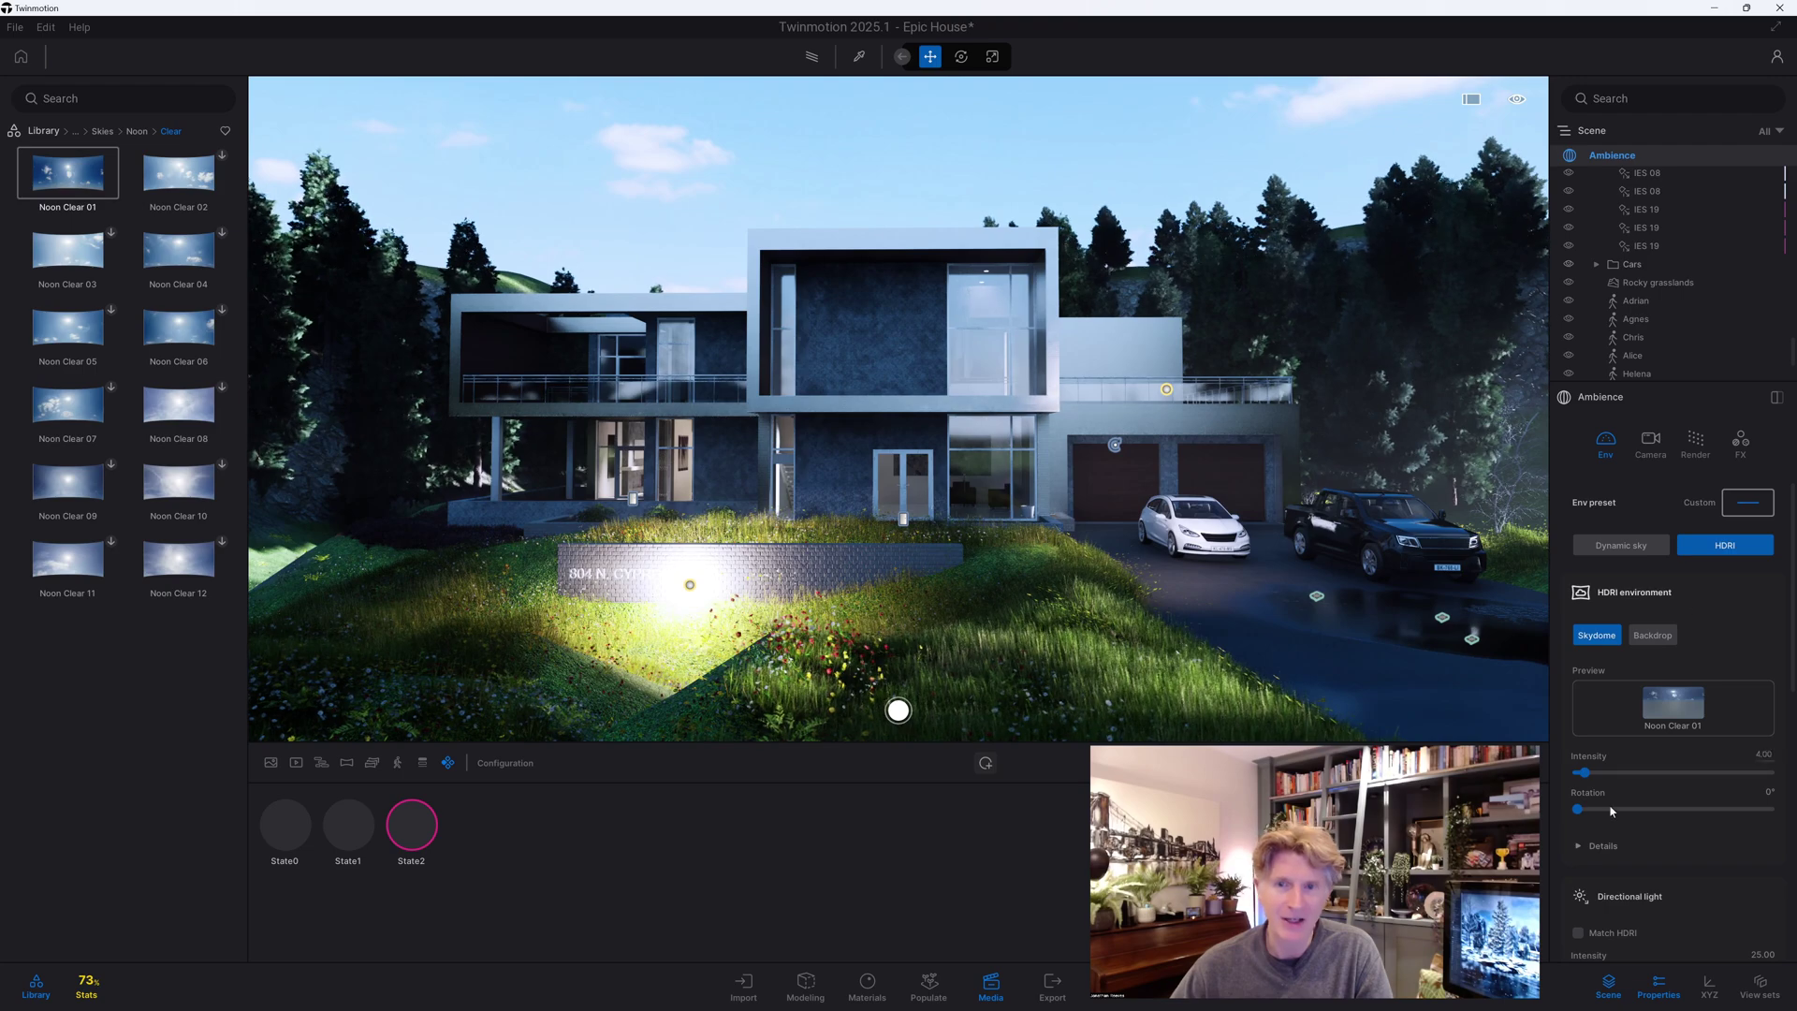
left_click_drag(1579, 809, 1697, 809)
left_click_drag(1591, 773, 1634, 773)
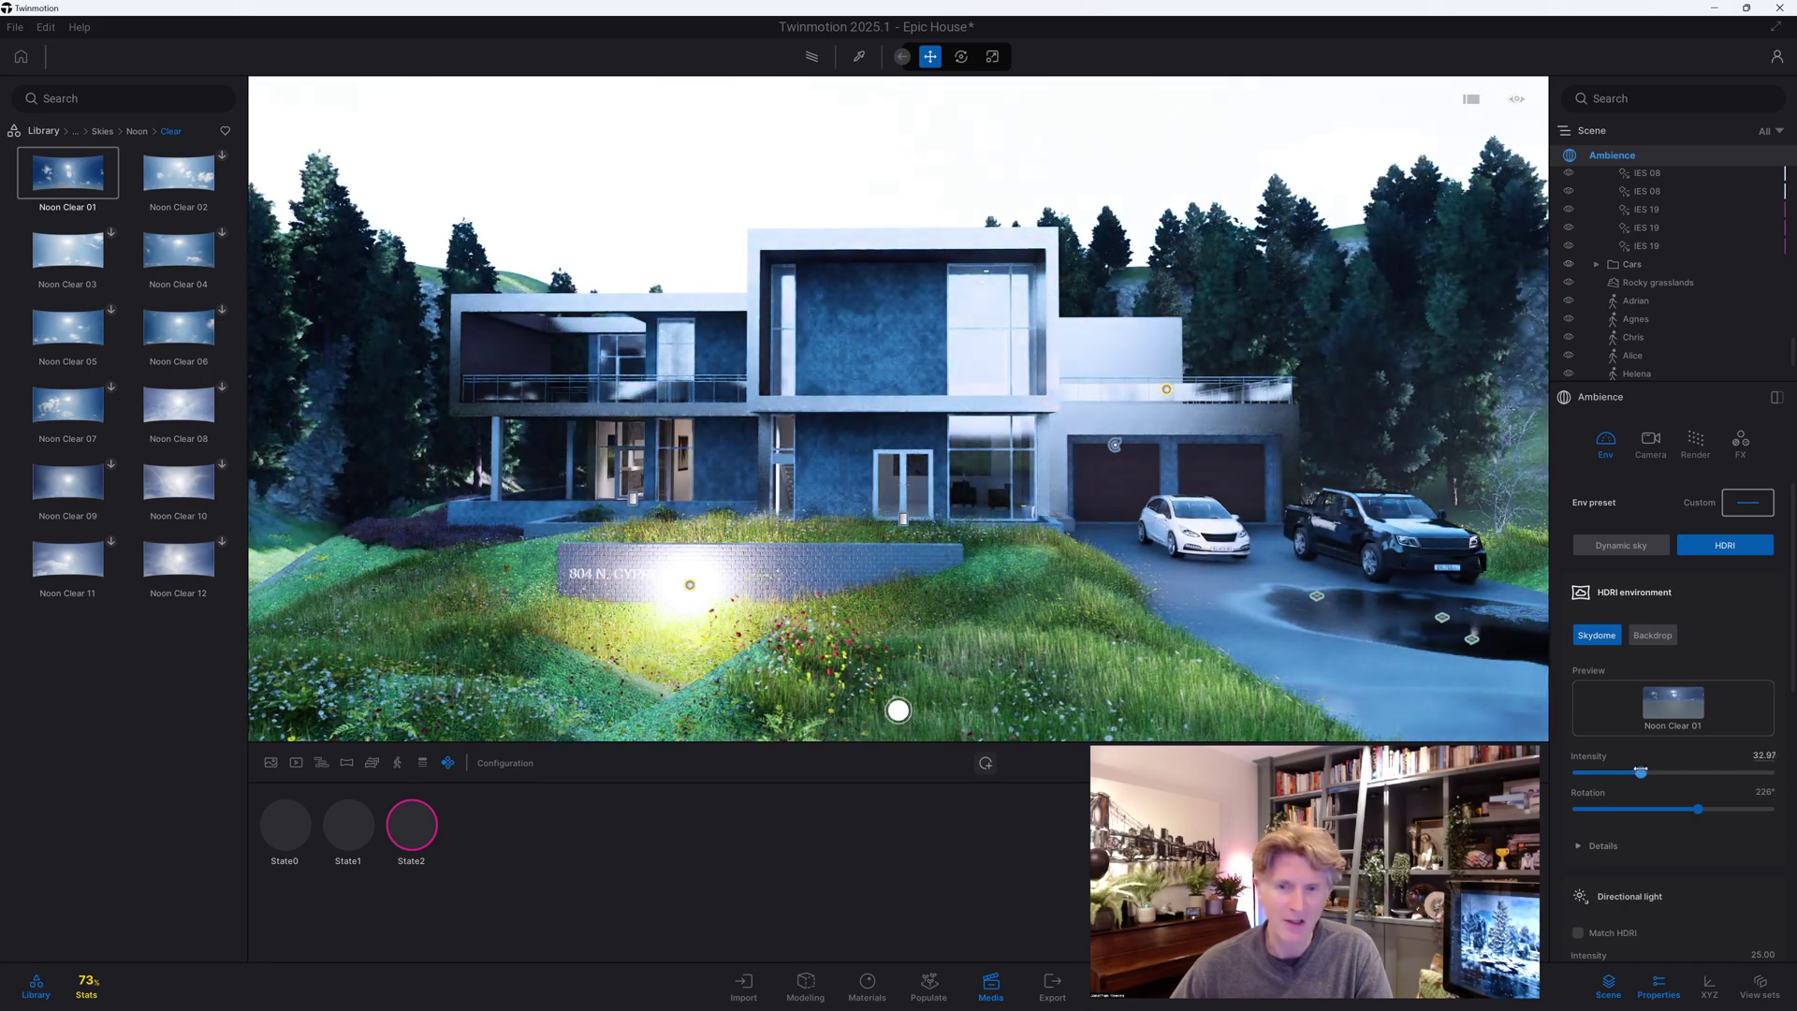
right_click_drag(1159, 528, 864, 573)
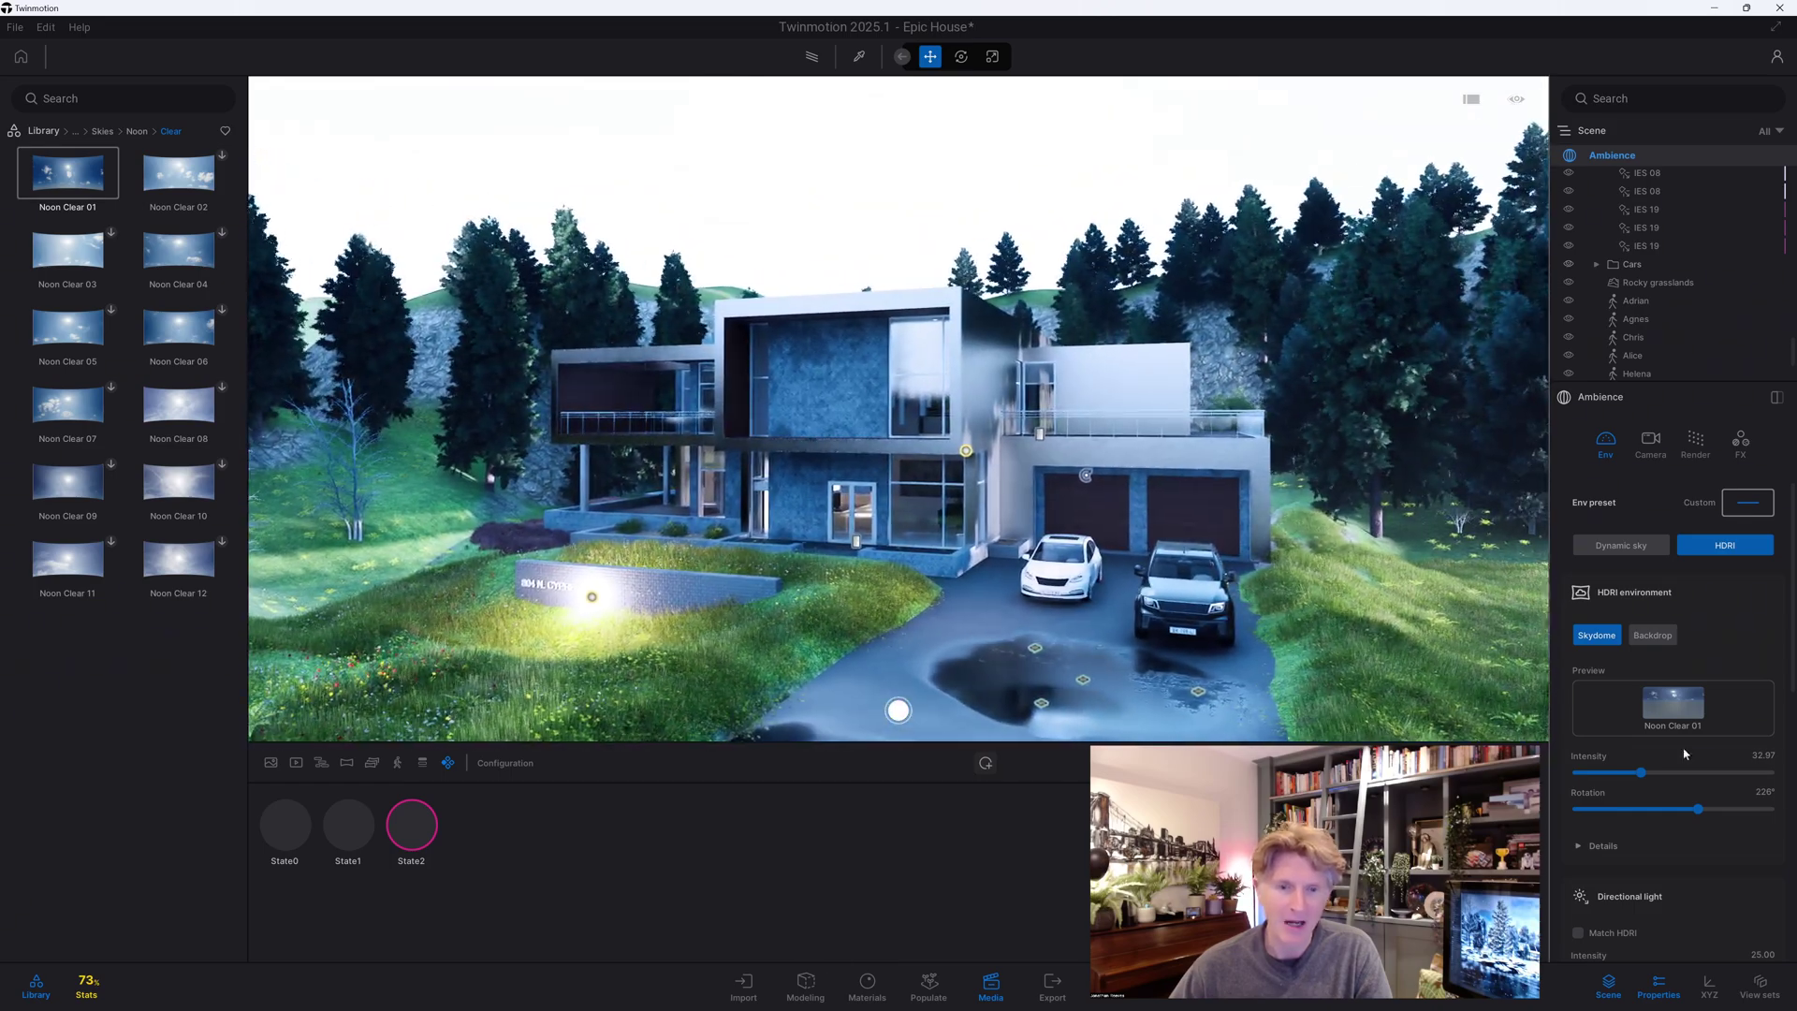
scroll(1656, 826, "down", 1)
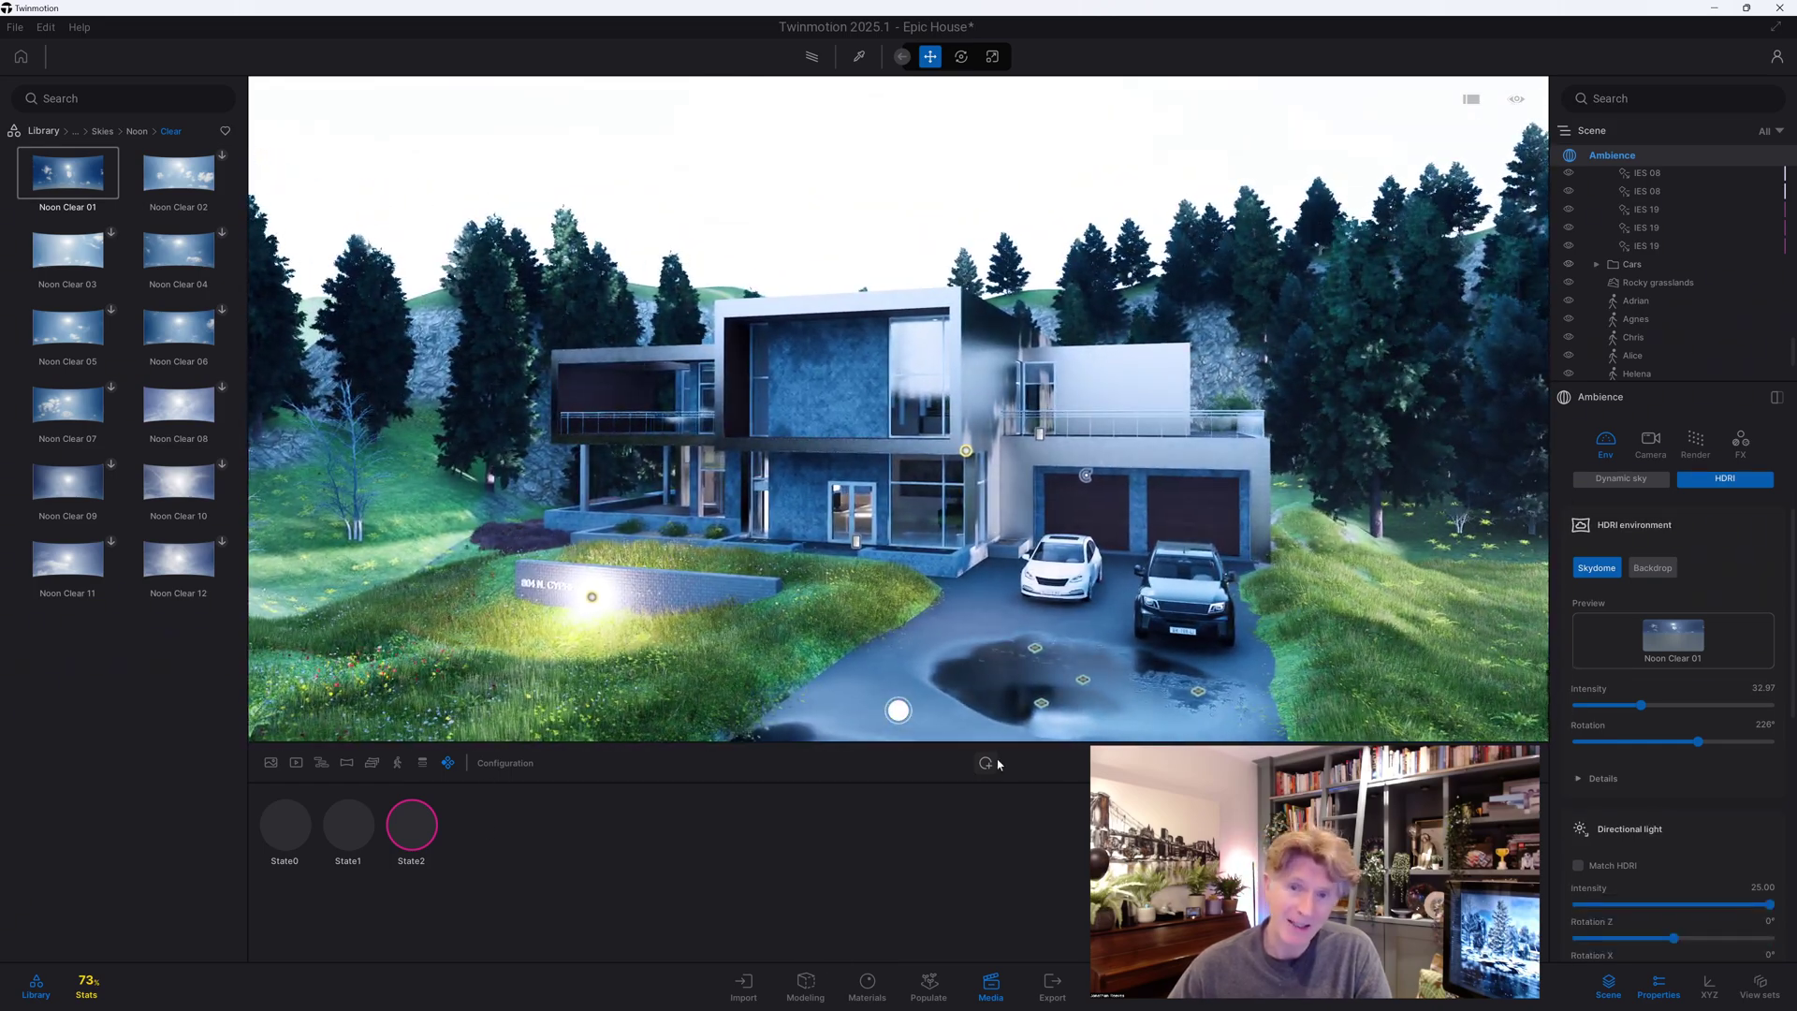
Add the HDRI ambience as a new state and switch through State0, State1 and State2, ending on State3
left_click(487, 833)
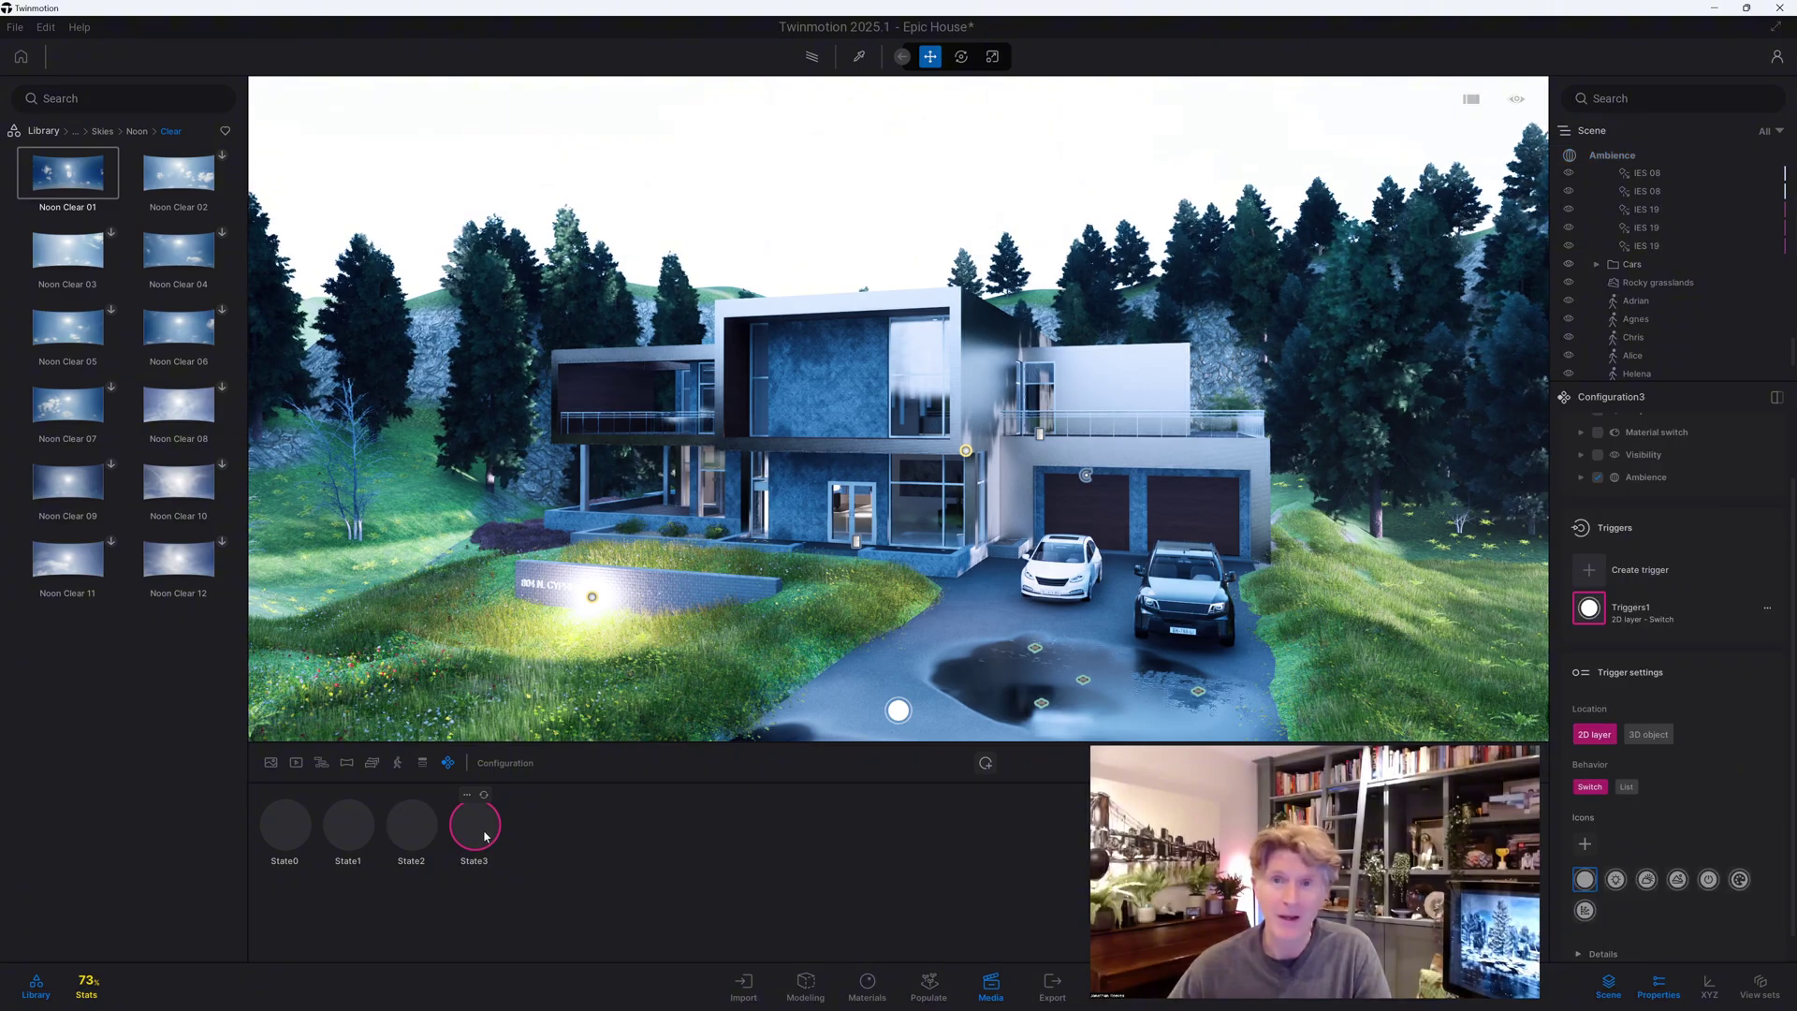
left_click(263, 827)
left_click(364, 830)
left_click(413, 826)
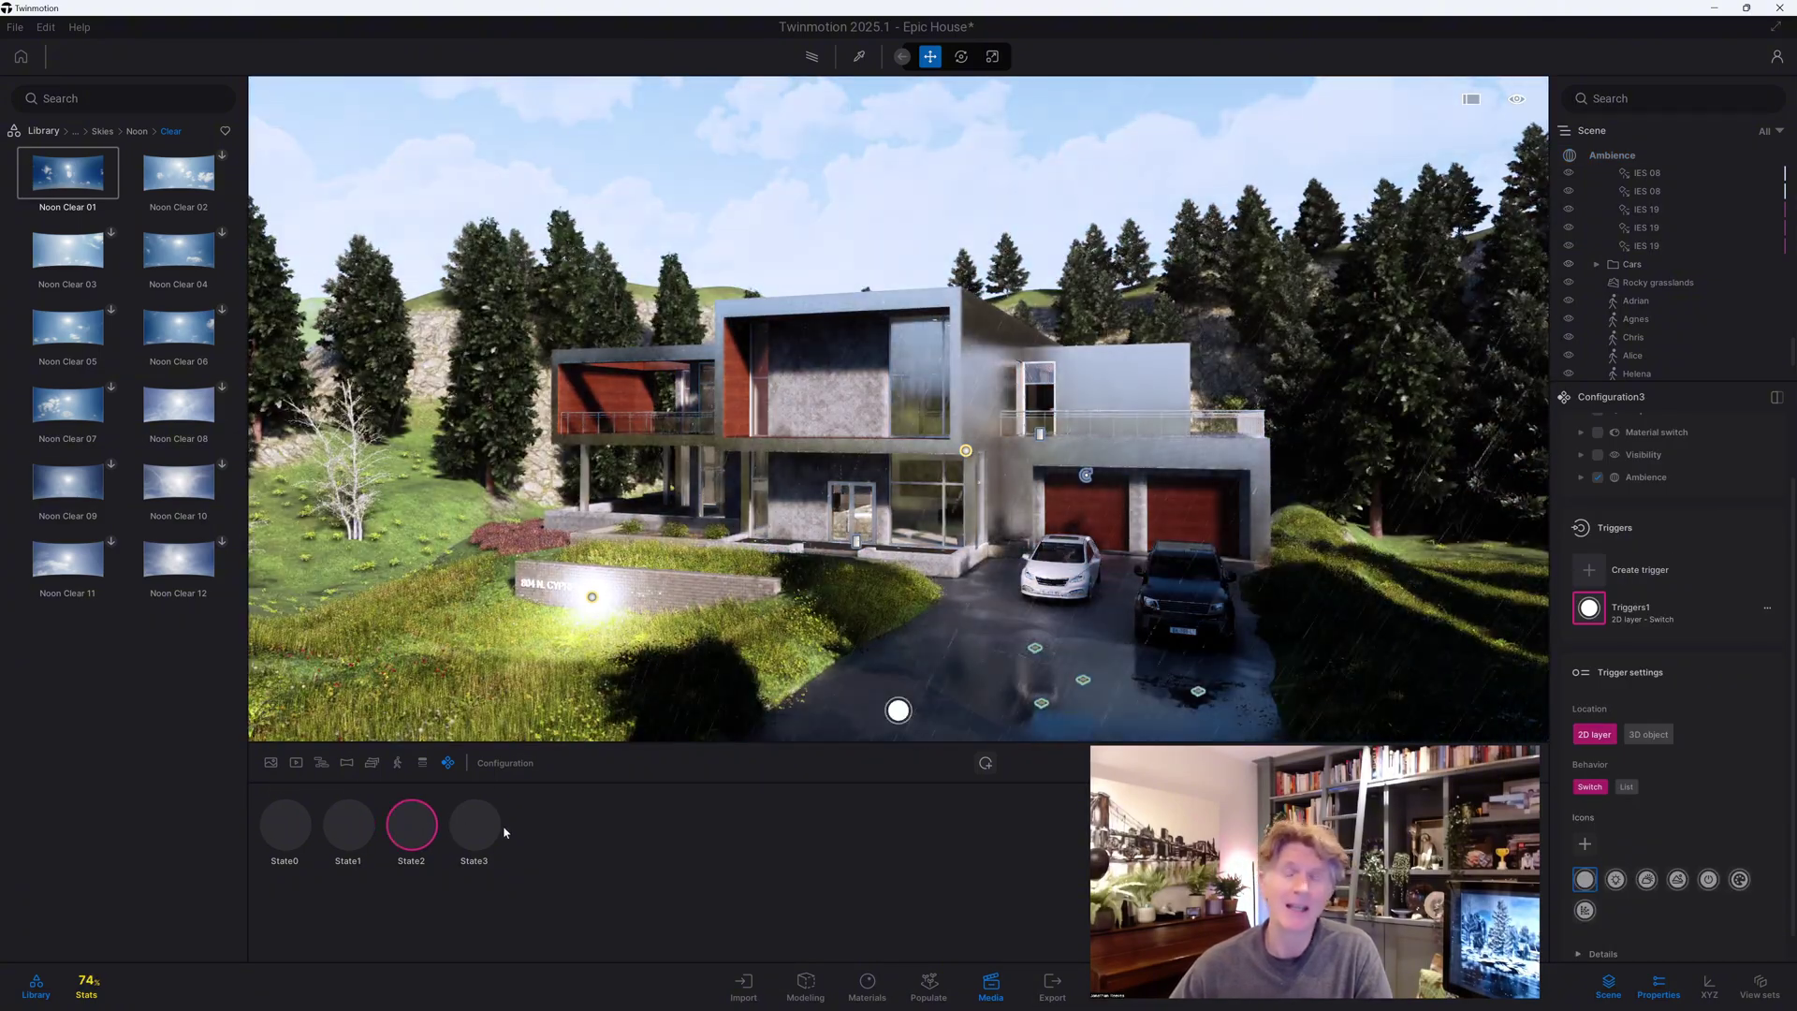
left_click(477, 826)
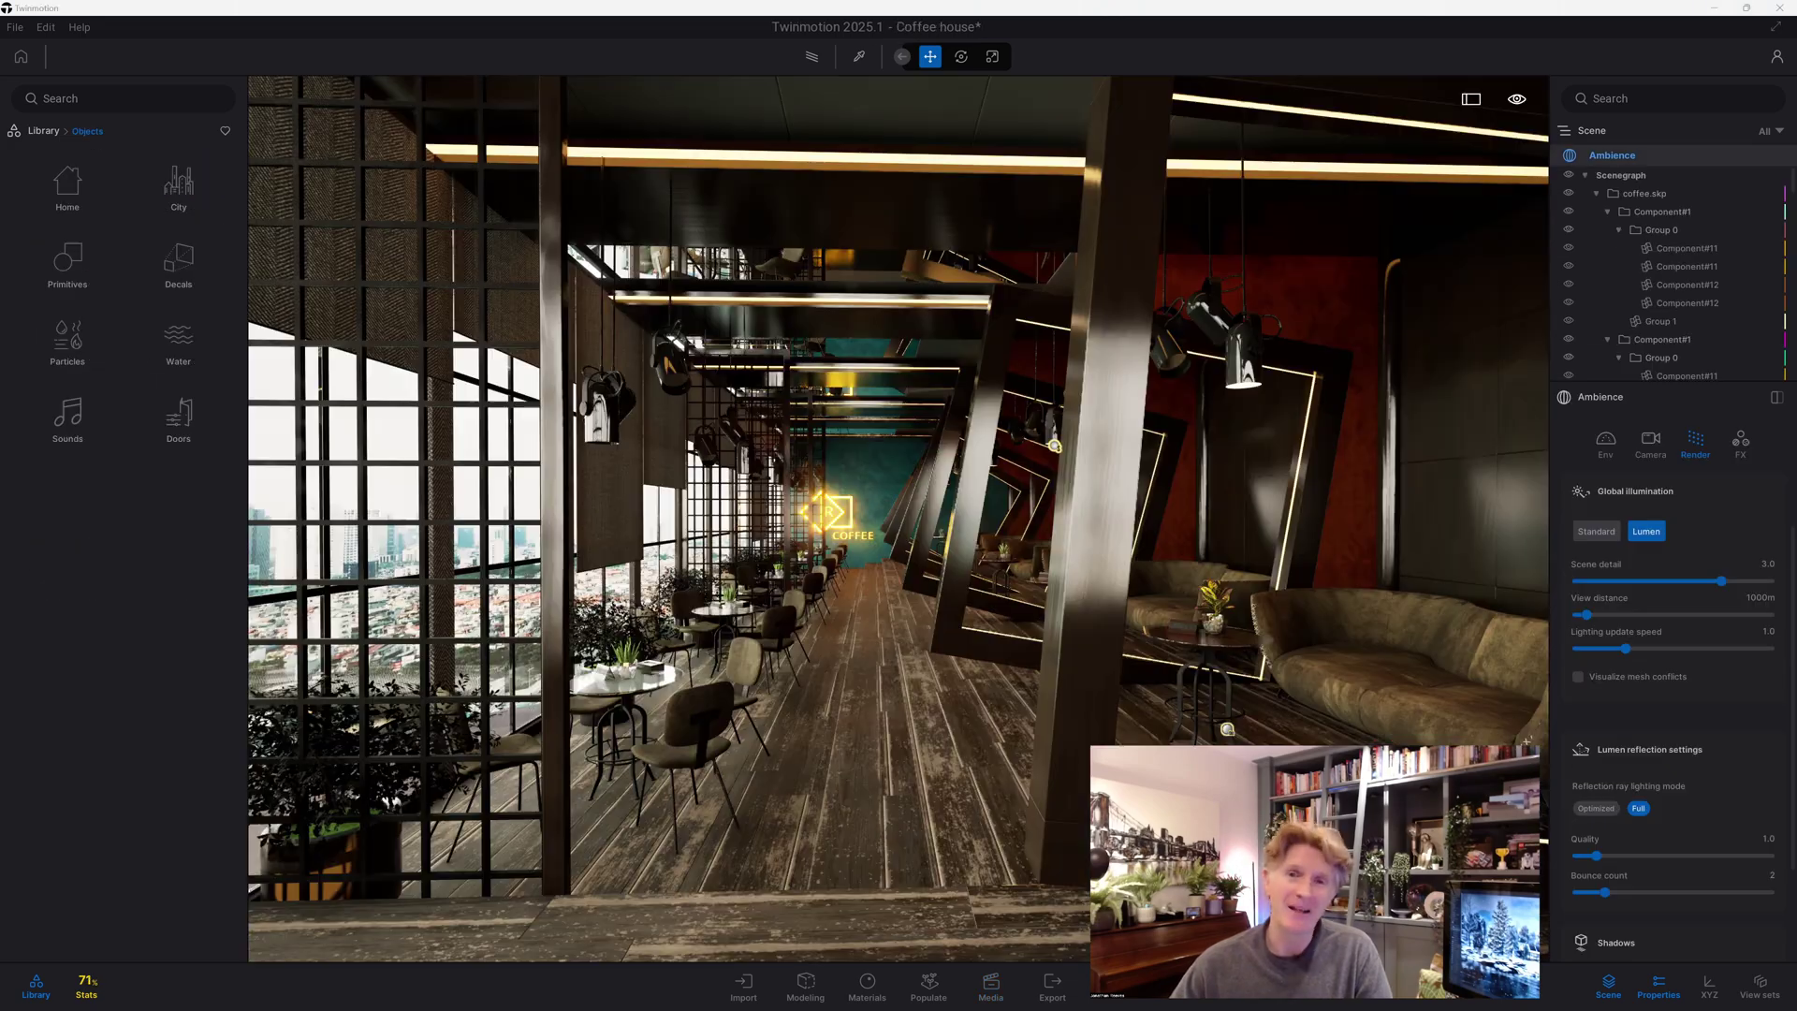
Look through the Coffee house interior, ending on the round table and chairs beside the windows
left_click(1161, 372)
key("w")
key("d")
right_click_drag(1078, 575, 669, 674)
key("w")
key("d")
key("w")
key("s")
key("w")
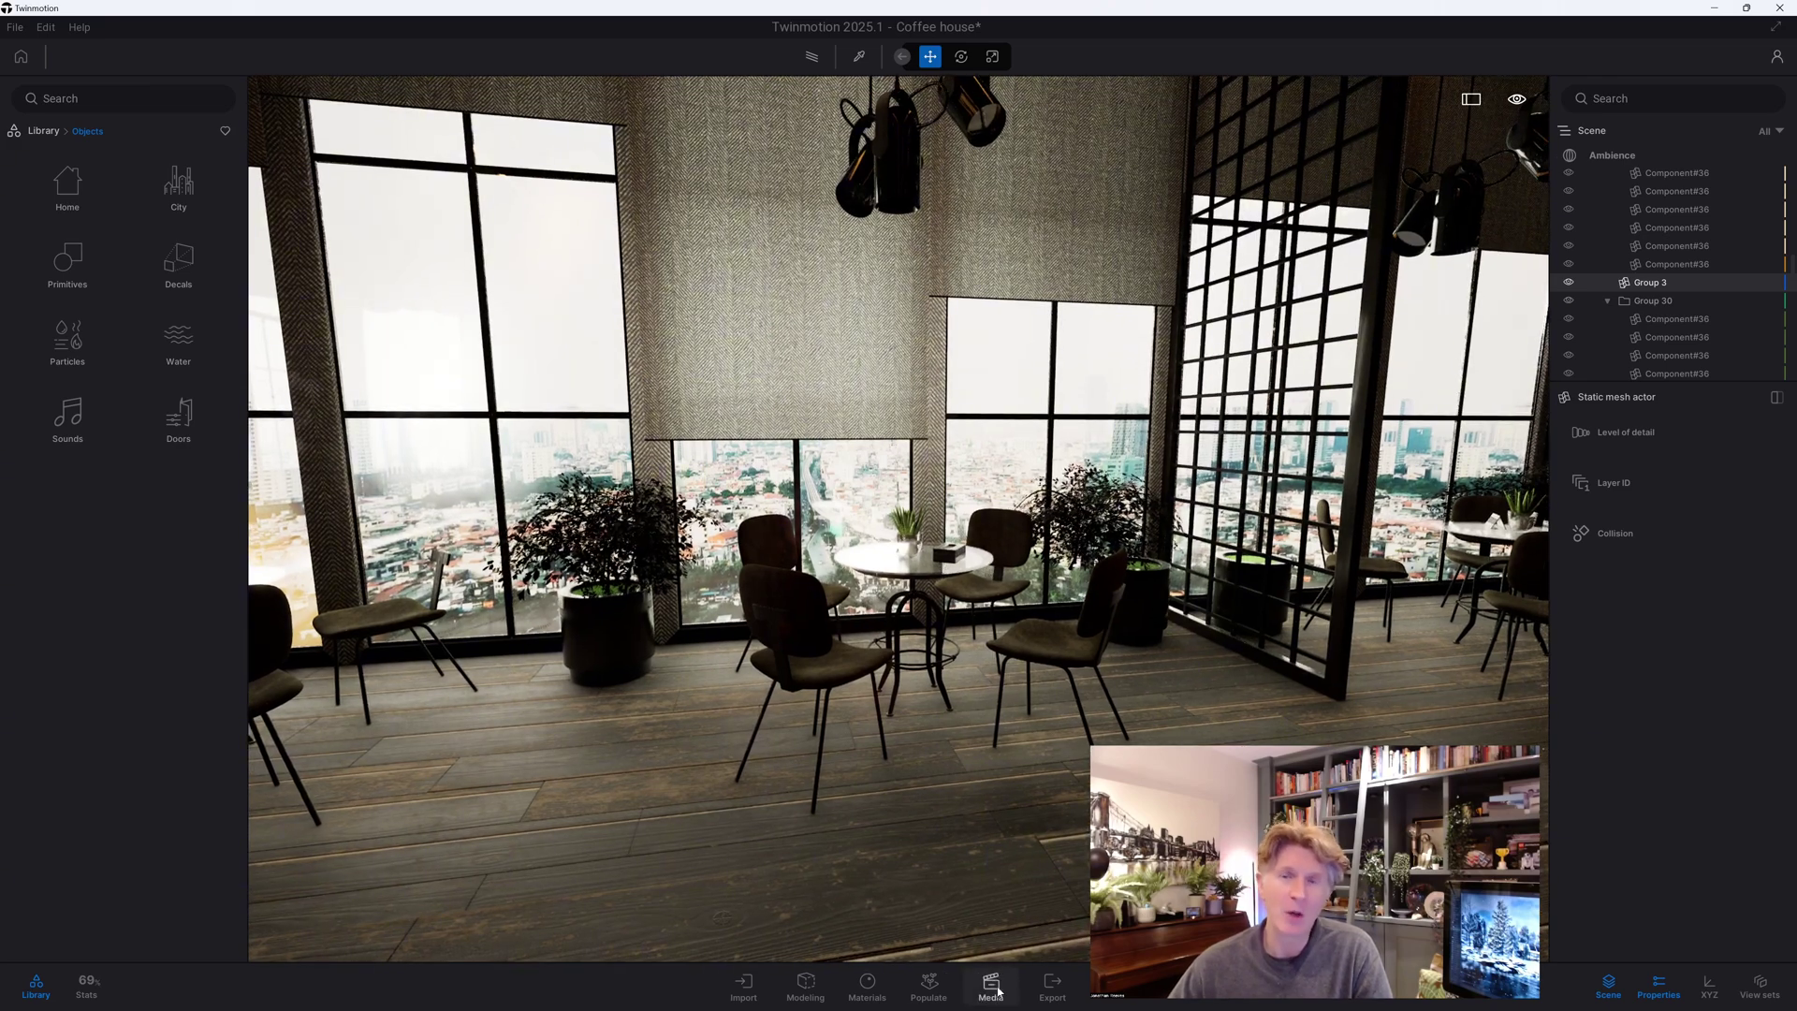
Create a new configuration that records only Visibility changes
left_click(1007, 988)
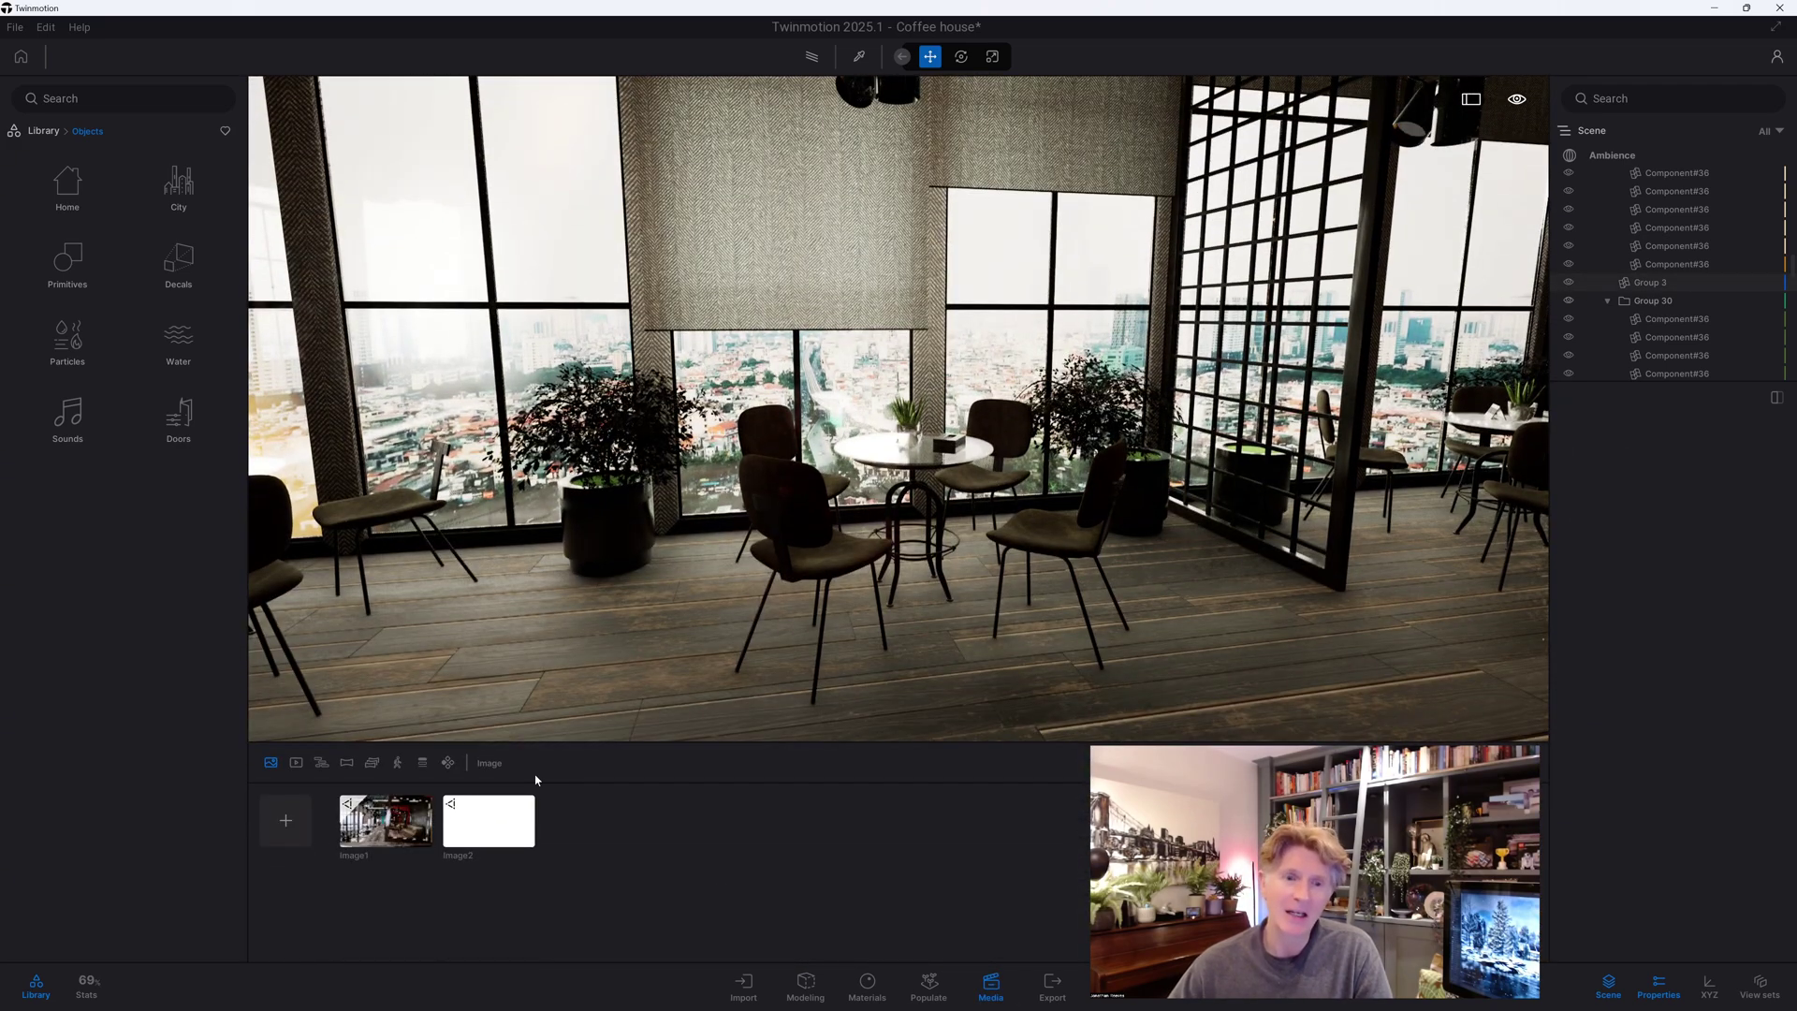
left_click(447, 764)
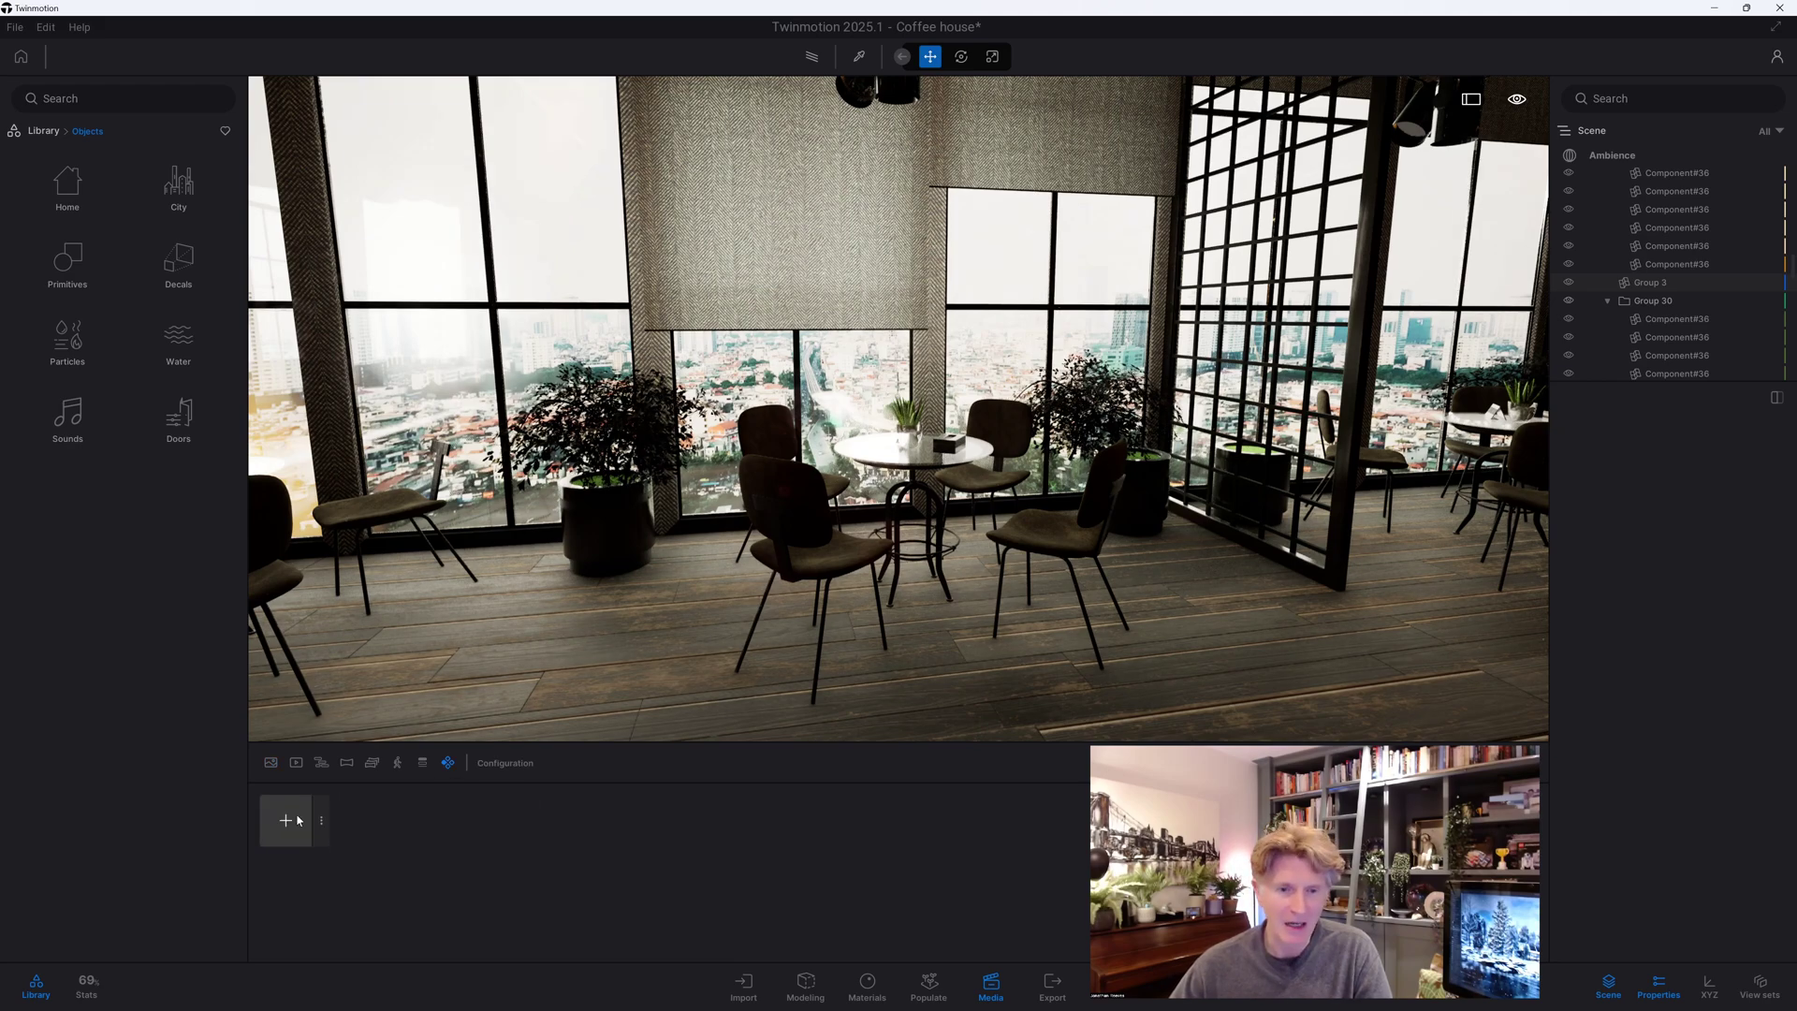
left_click(322, 823)
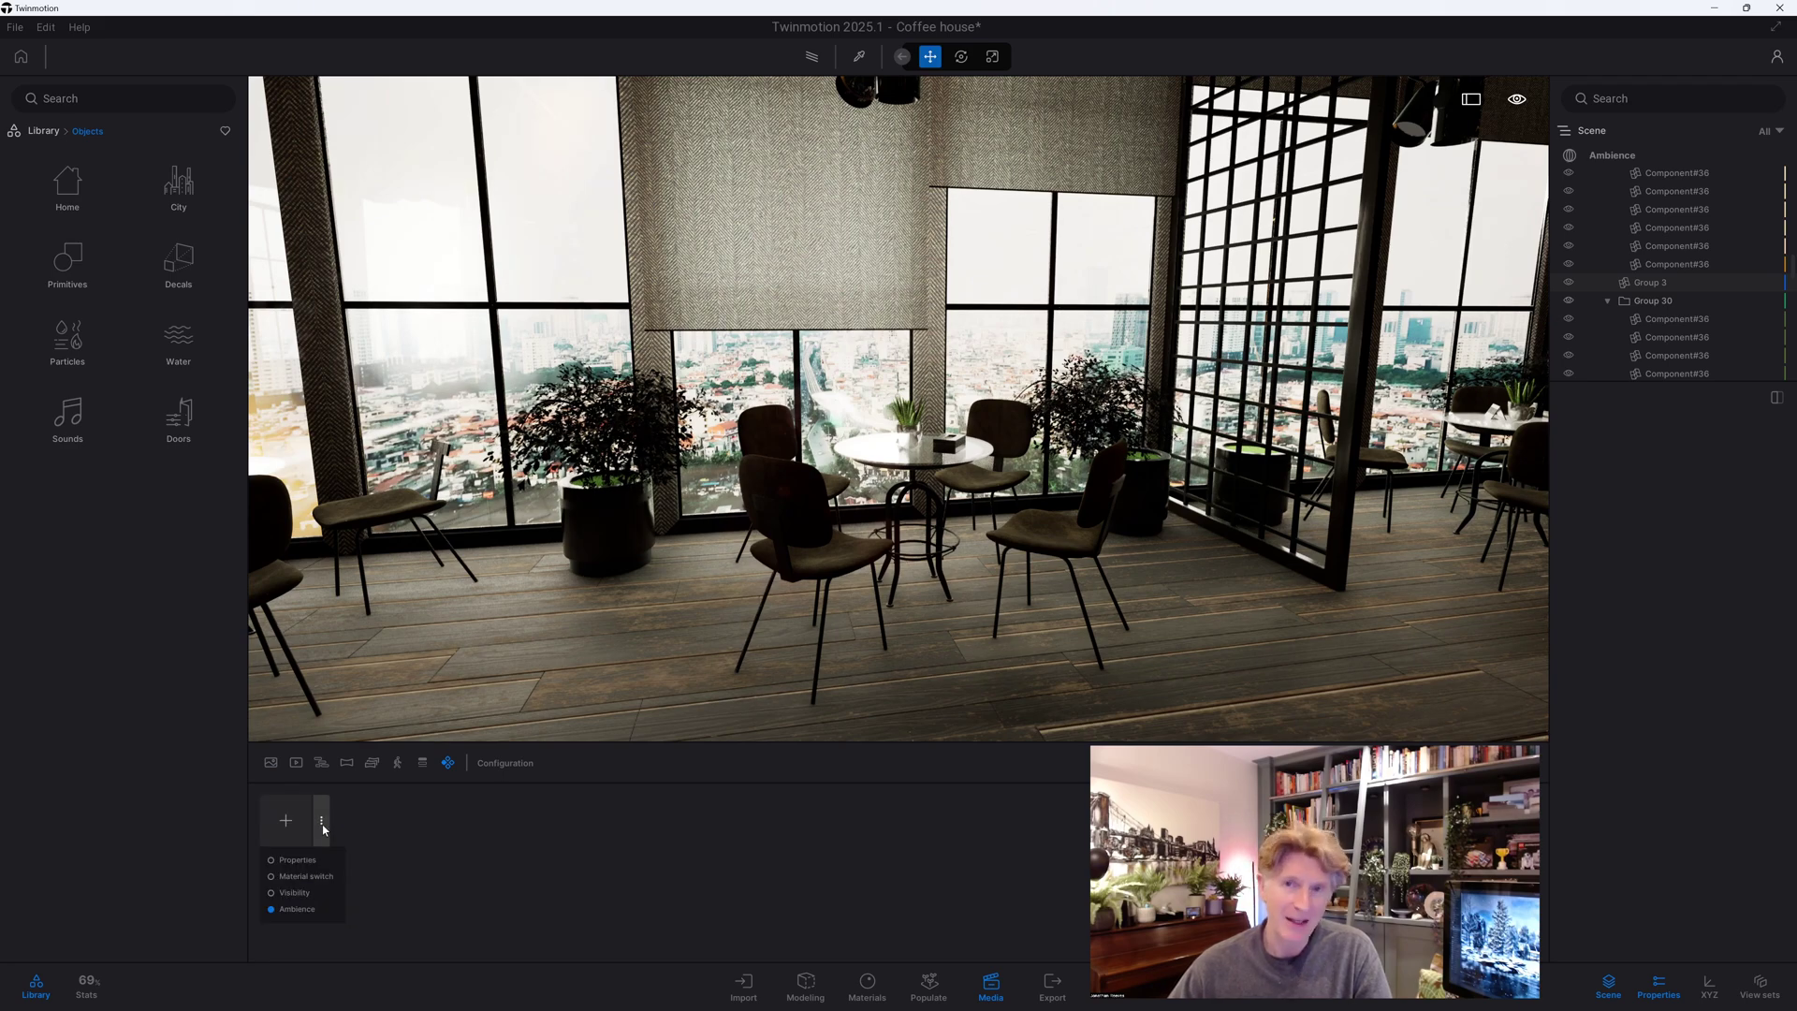
left_click(272, 895)
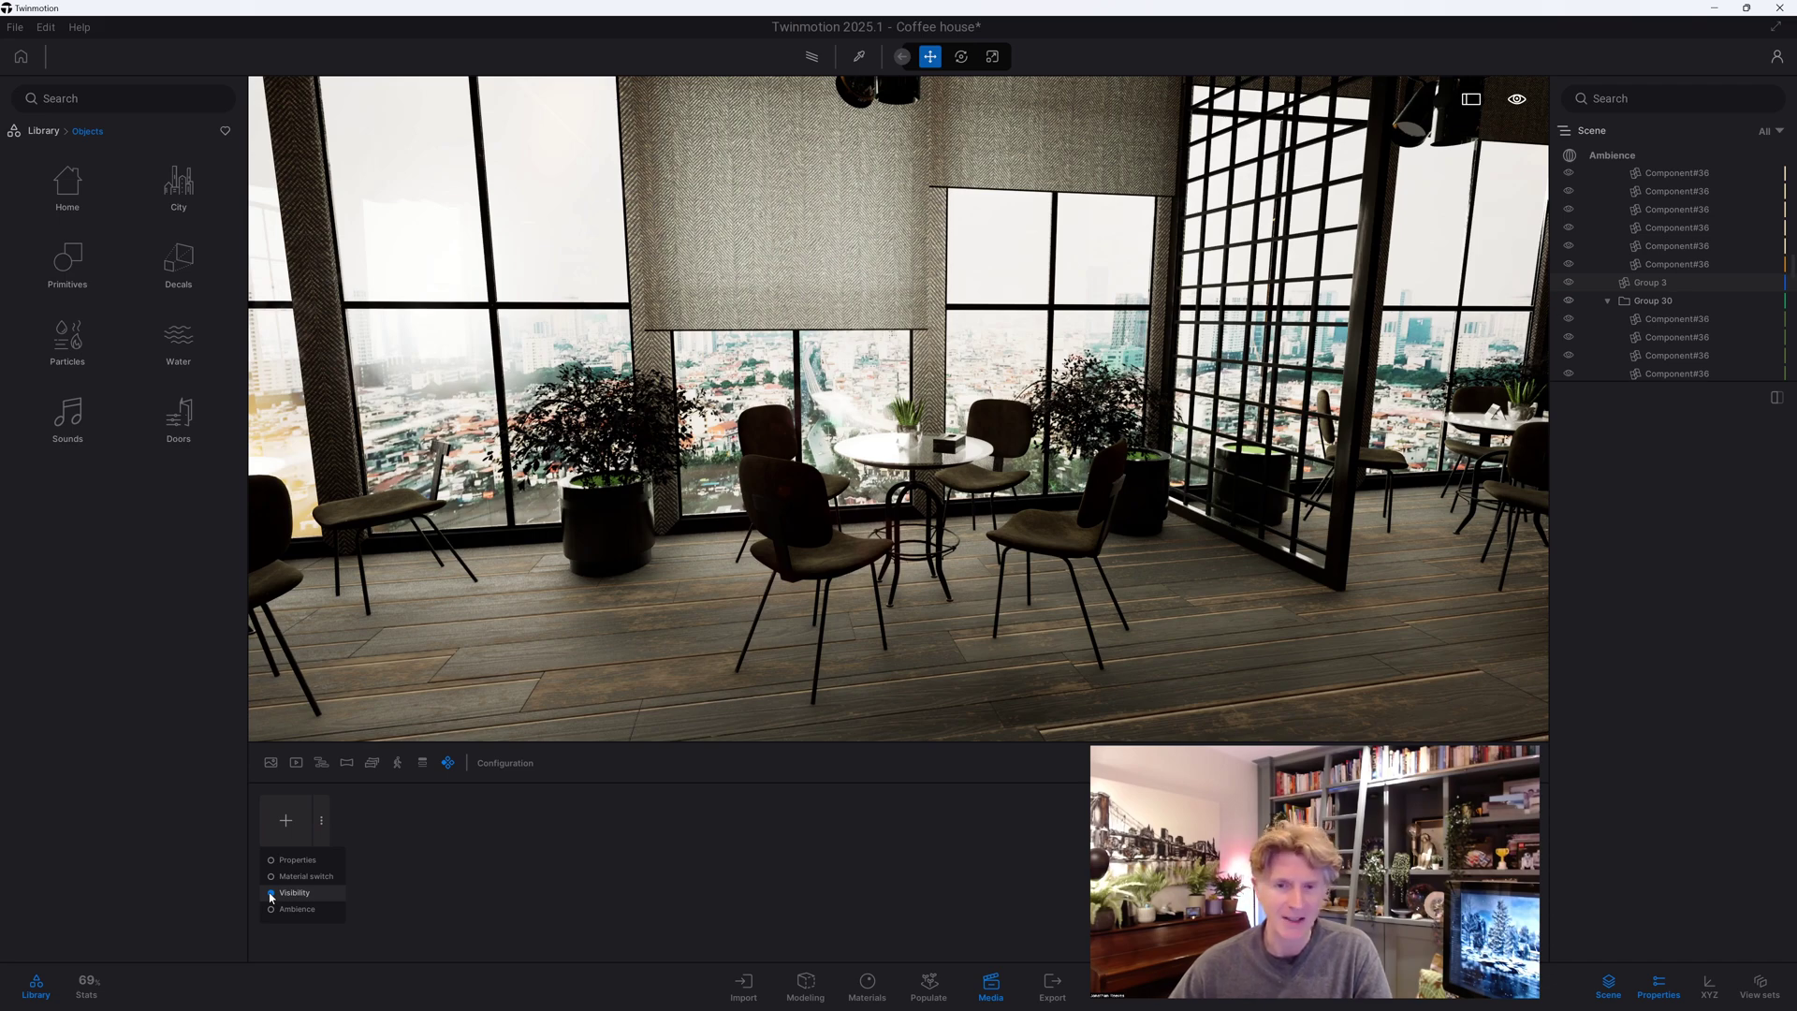
left_click(287, 822)
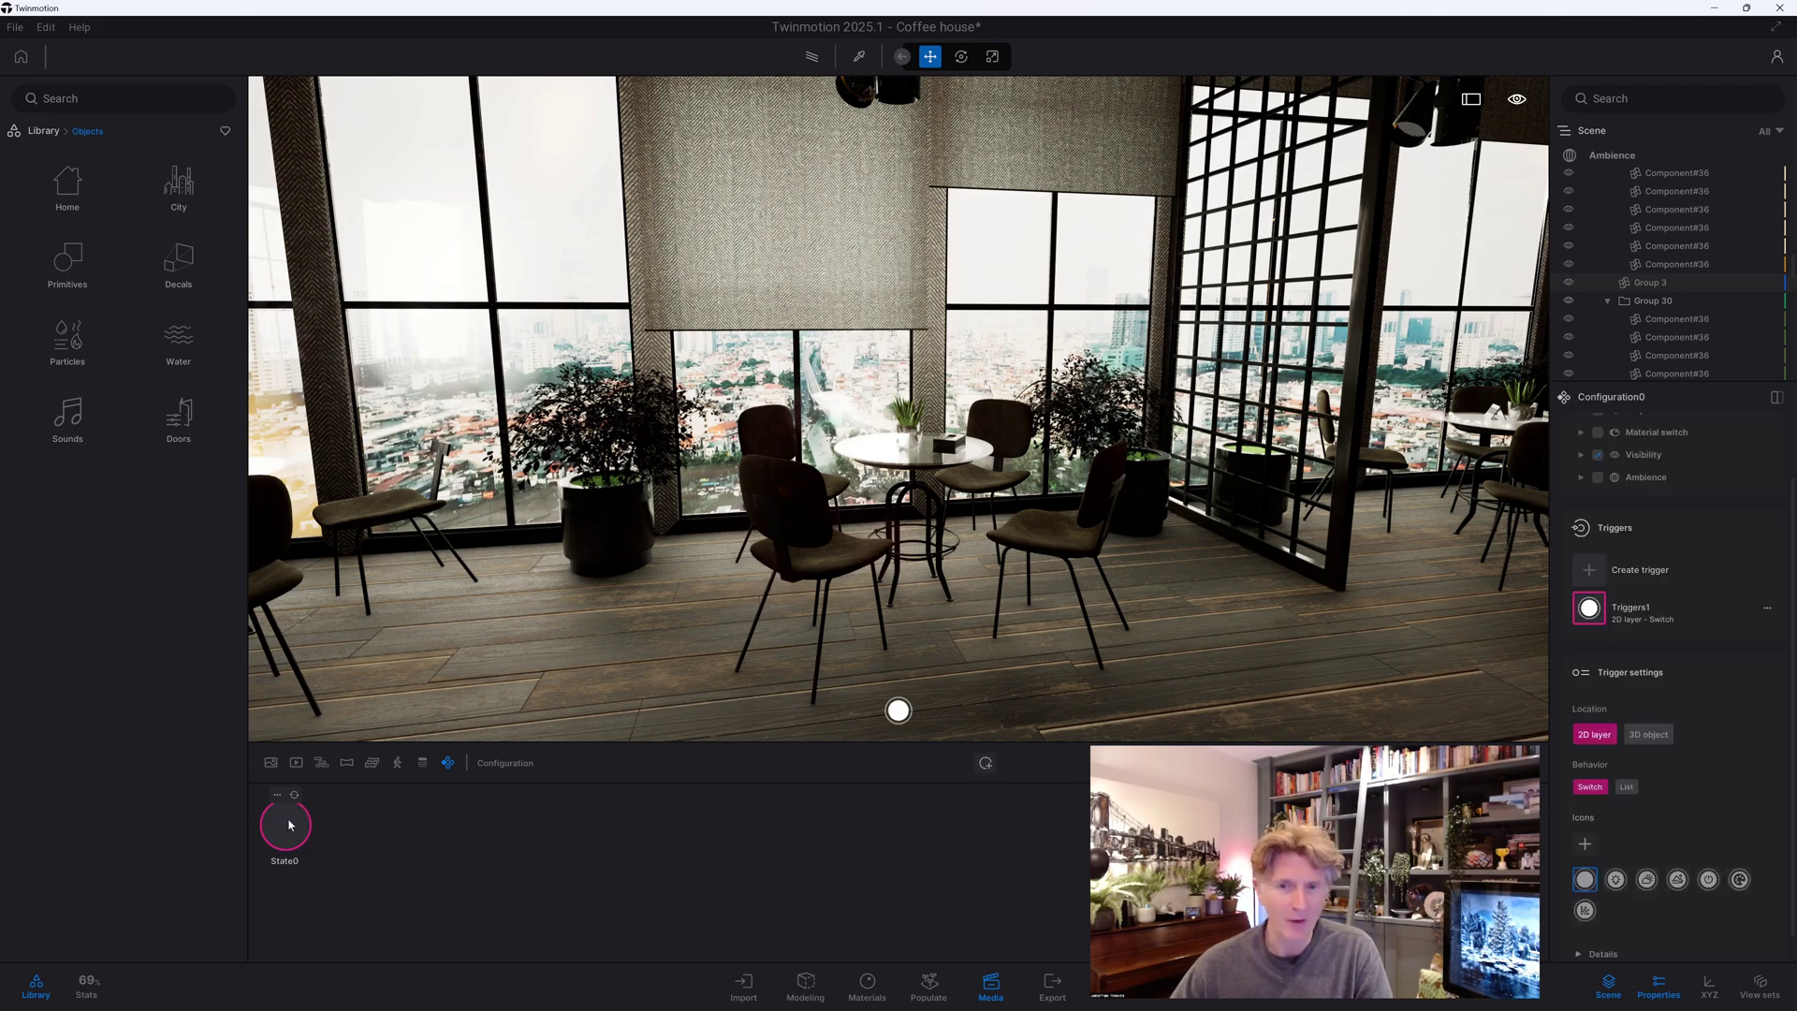
Hide the four chairs around the round table by the windows
left_click(822, 571)
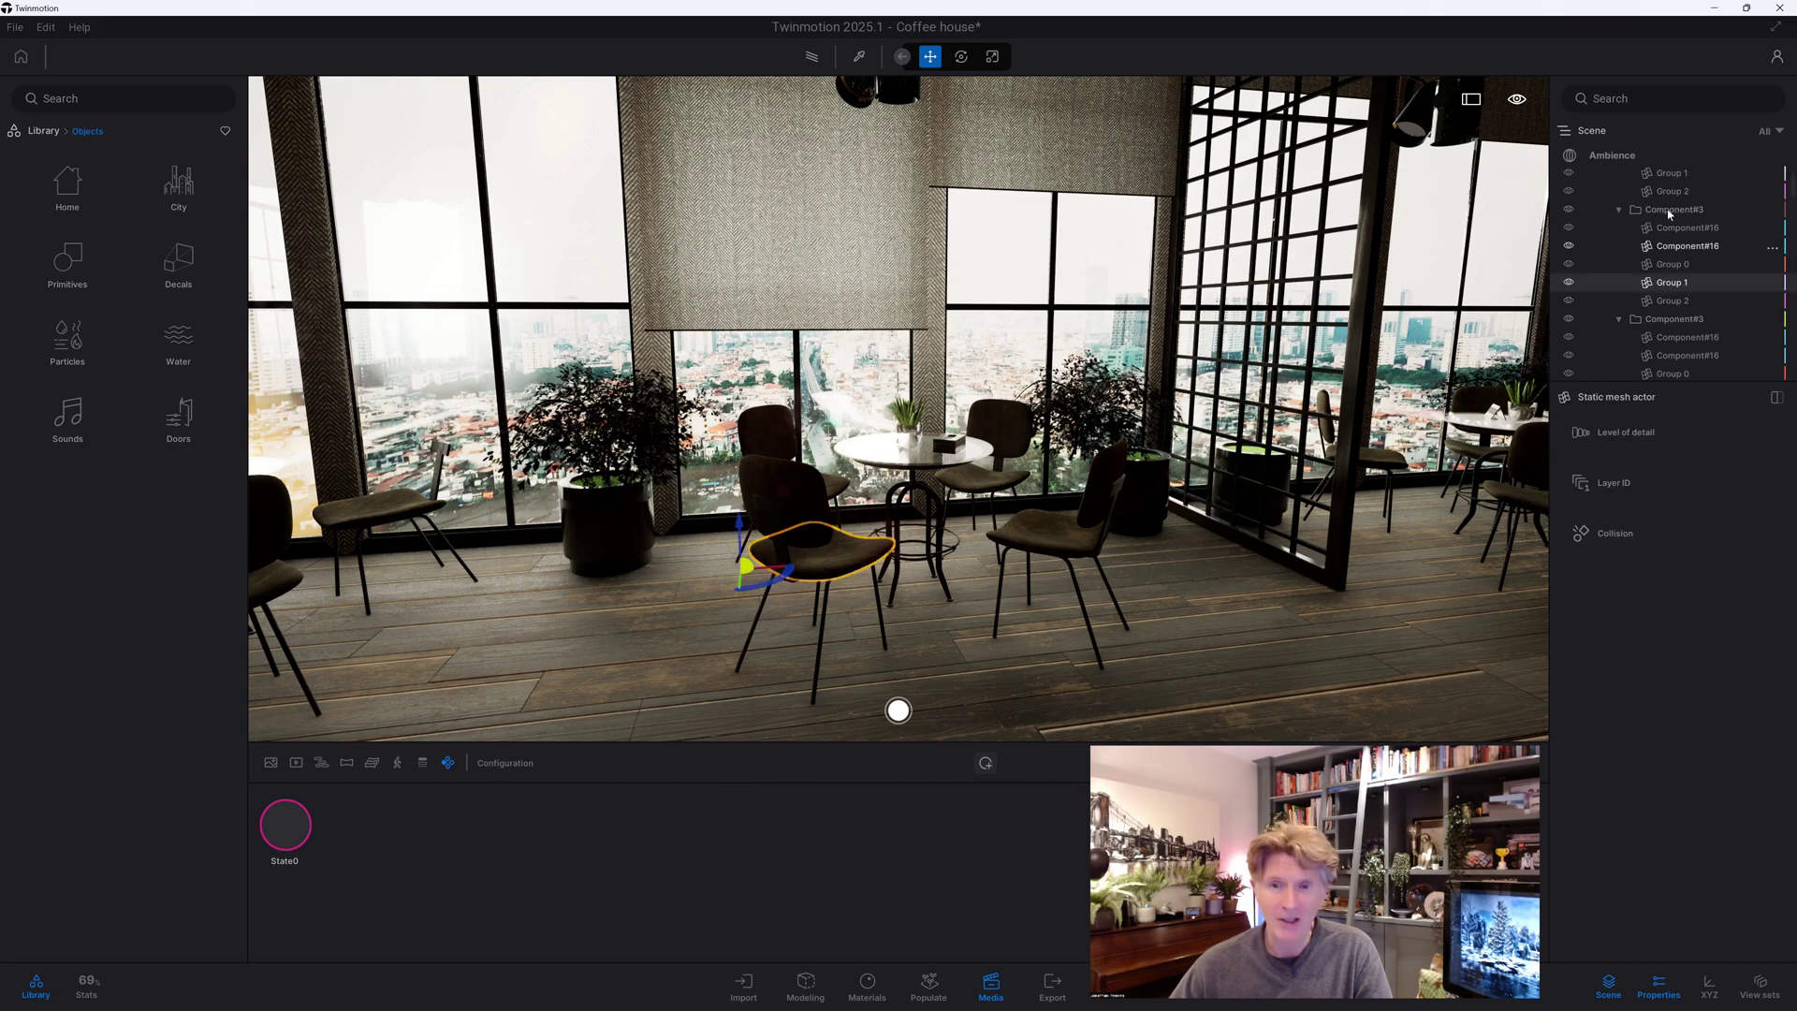
left_click(1668, 211)
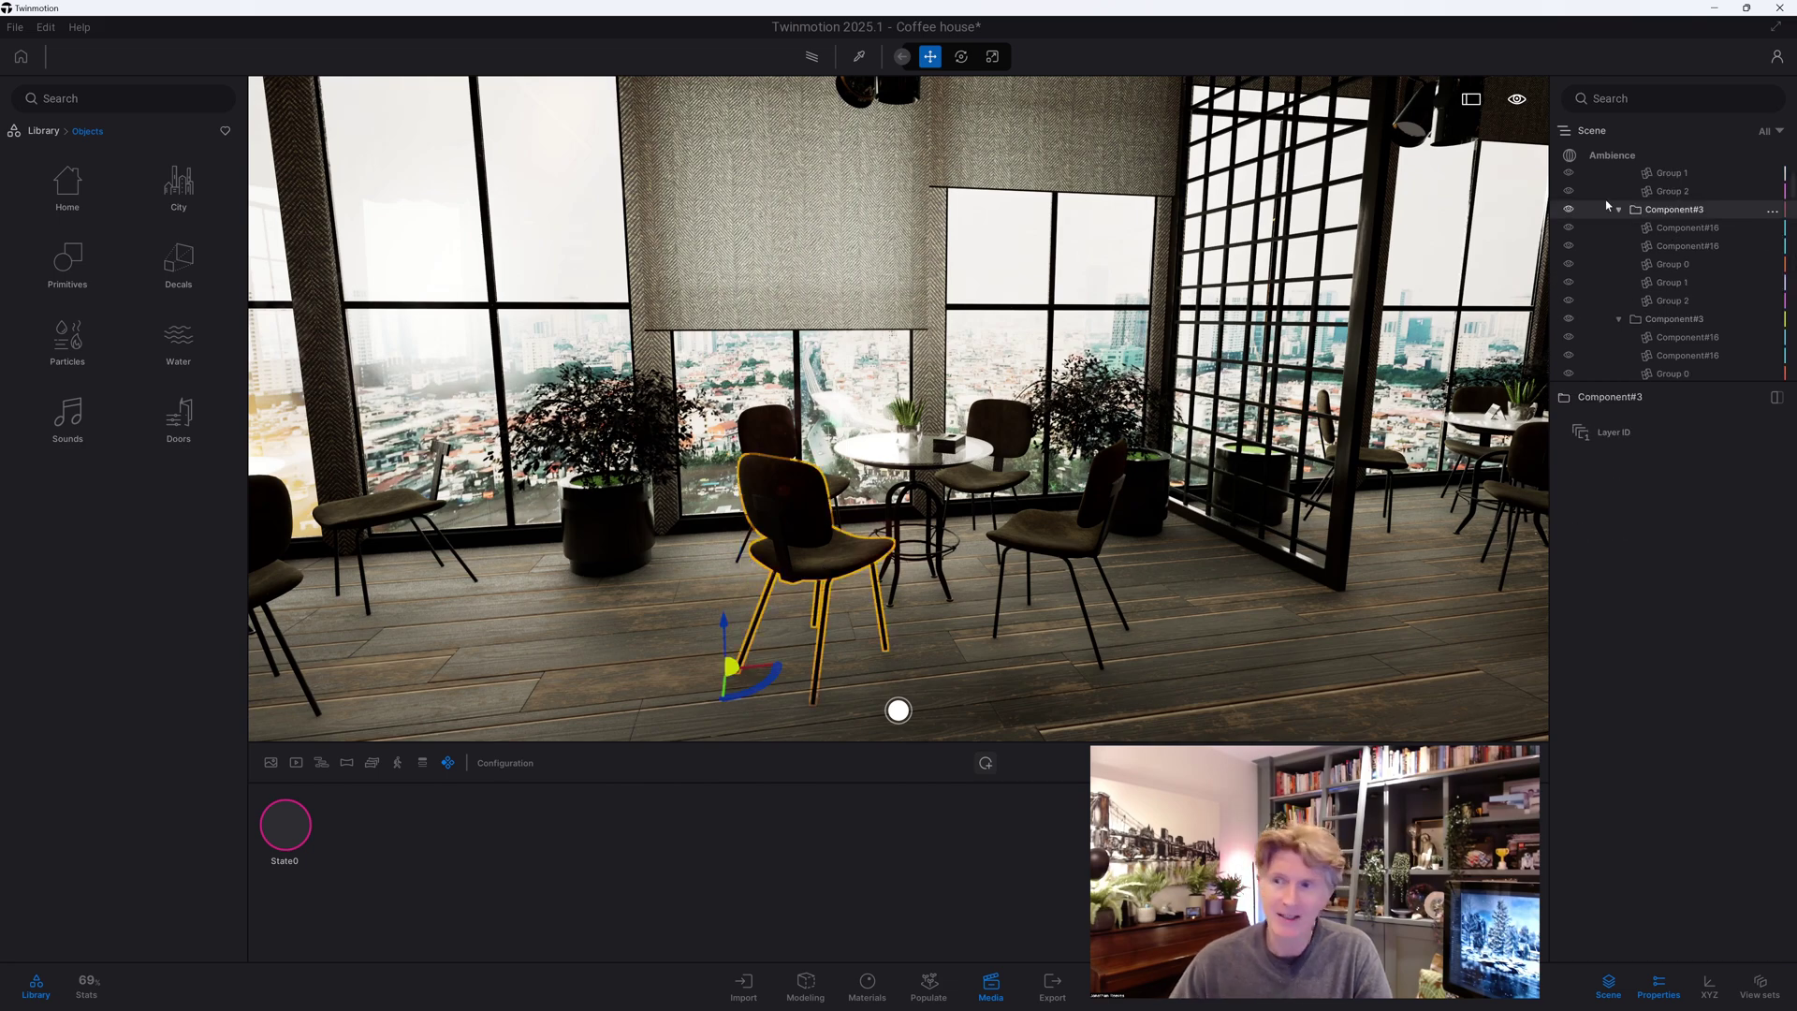
left_click(1085, 544)
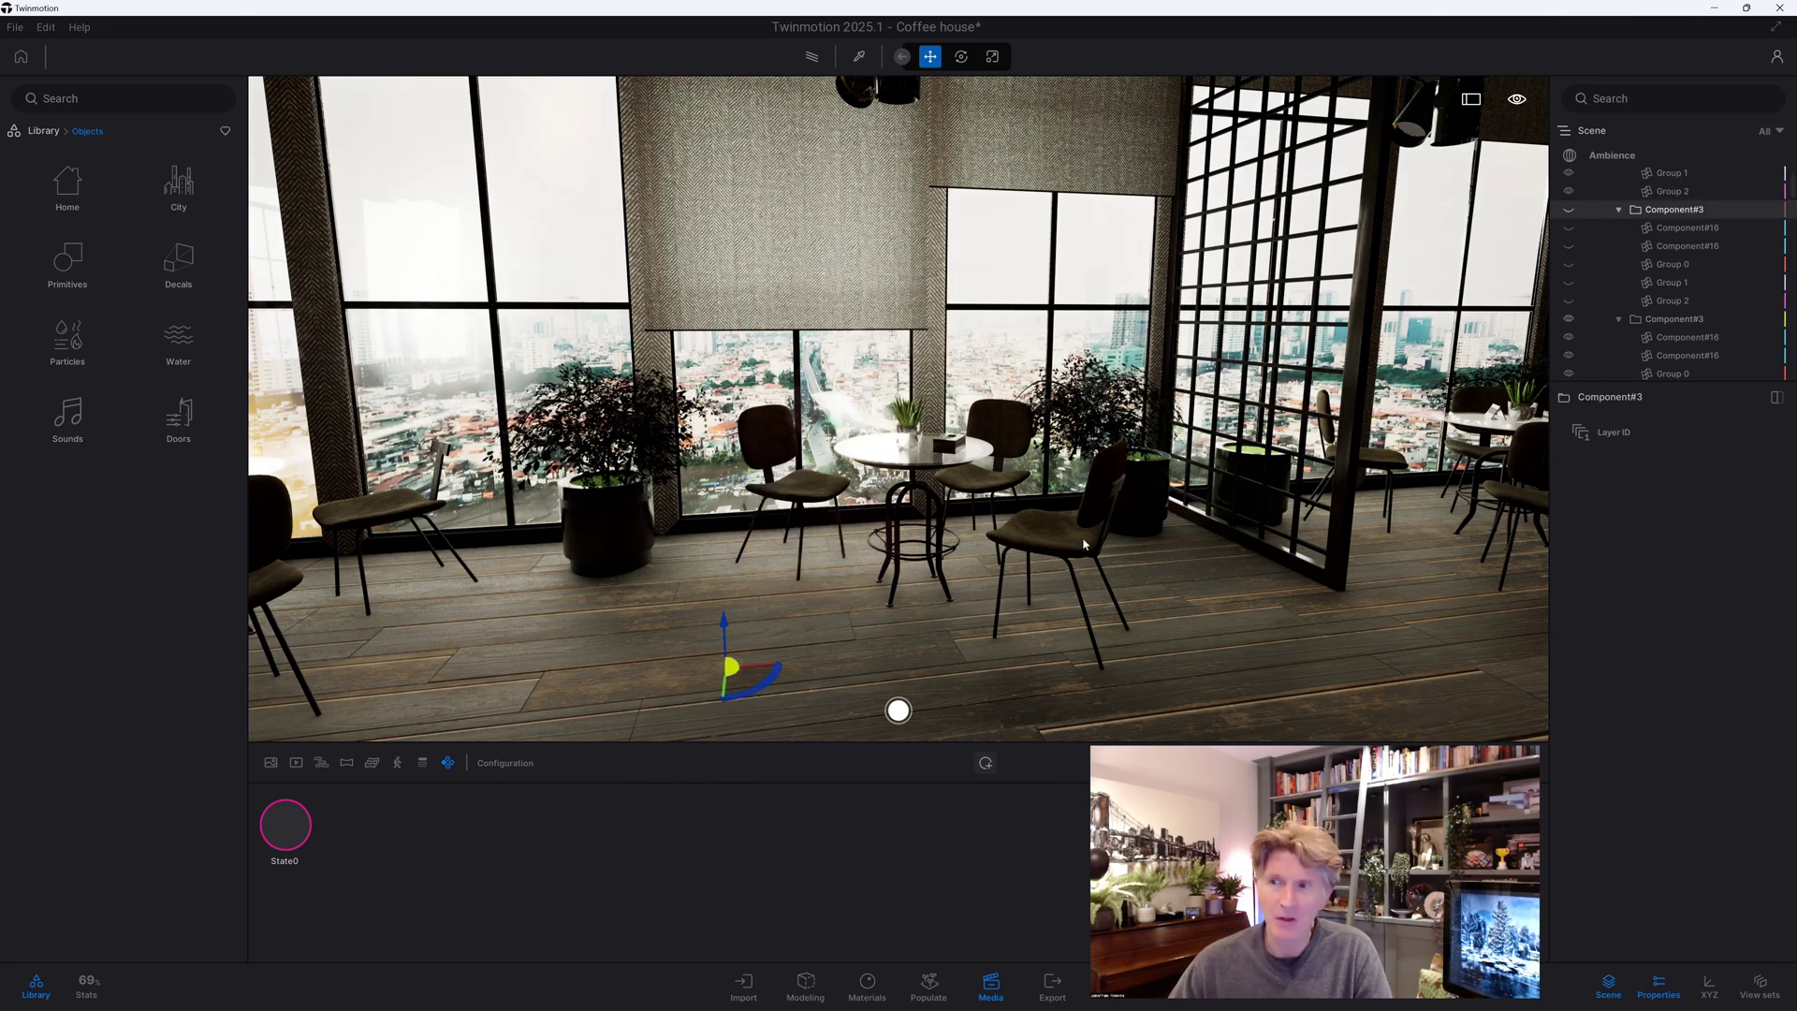
left_click_drag(1085, 544, 1004, 423)
left_click(1569, 193)
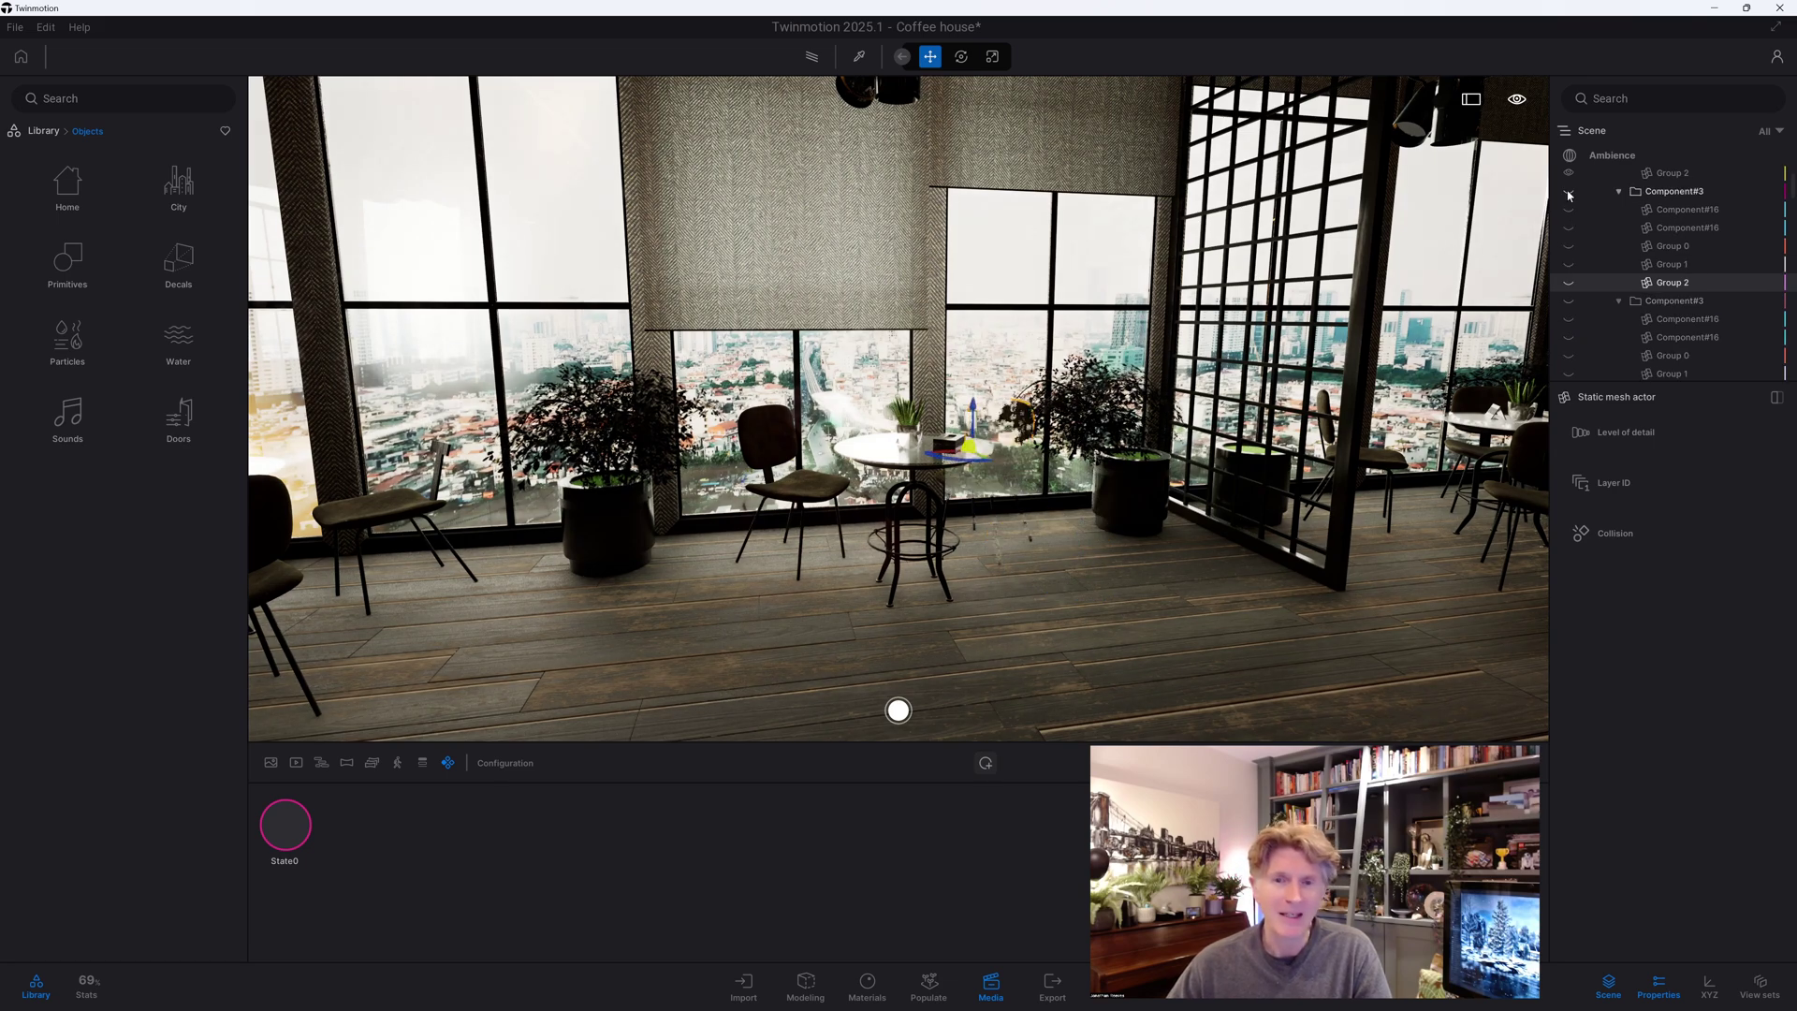
left_click(779, 424)
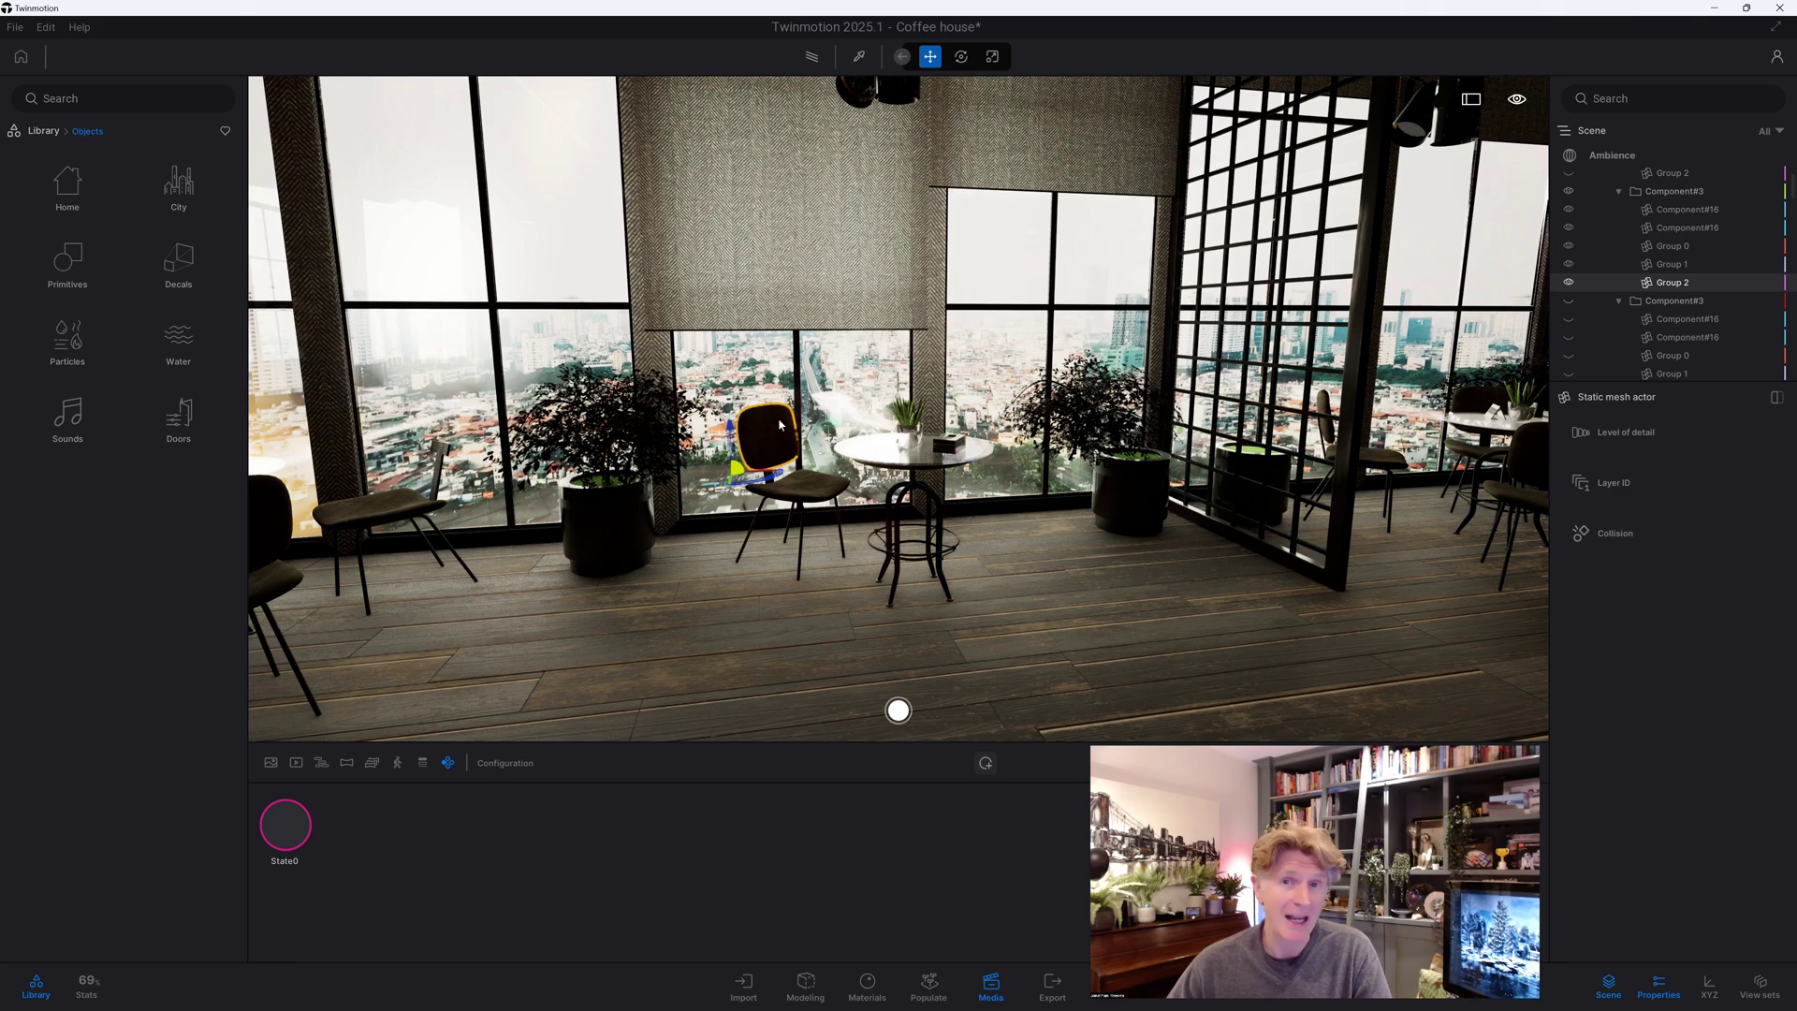
left_click(1569, 192)
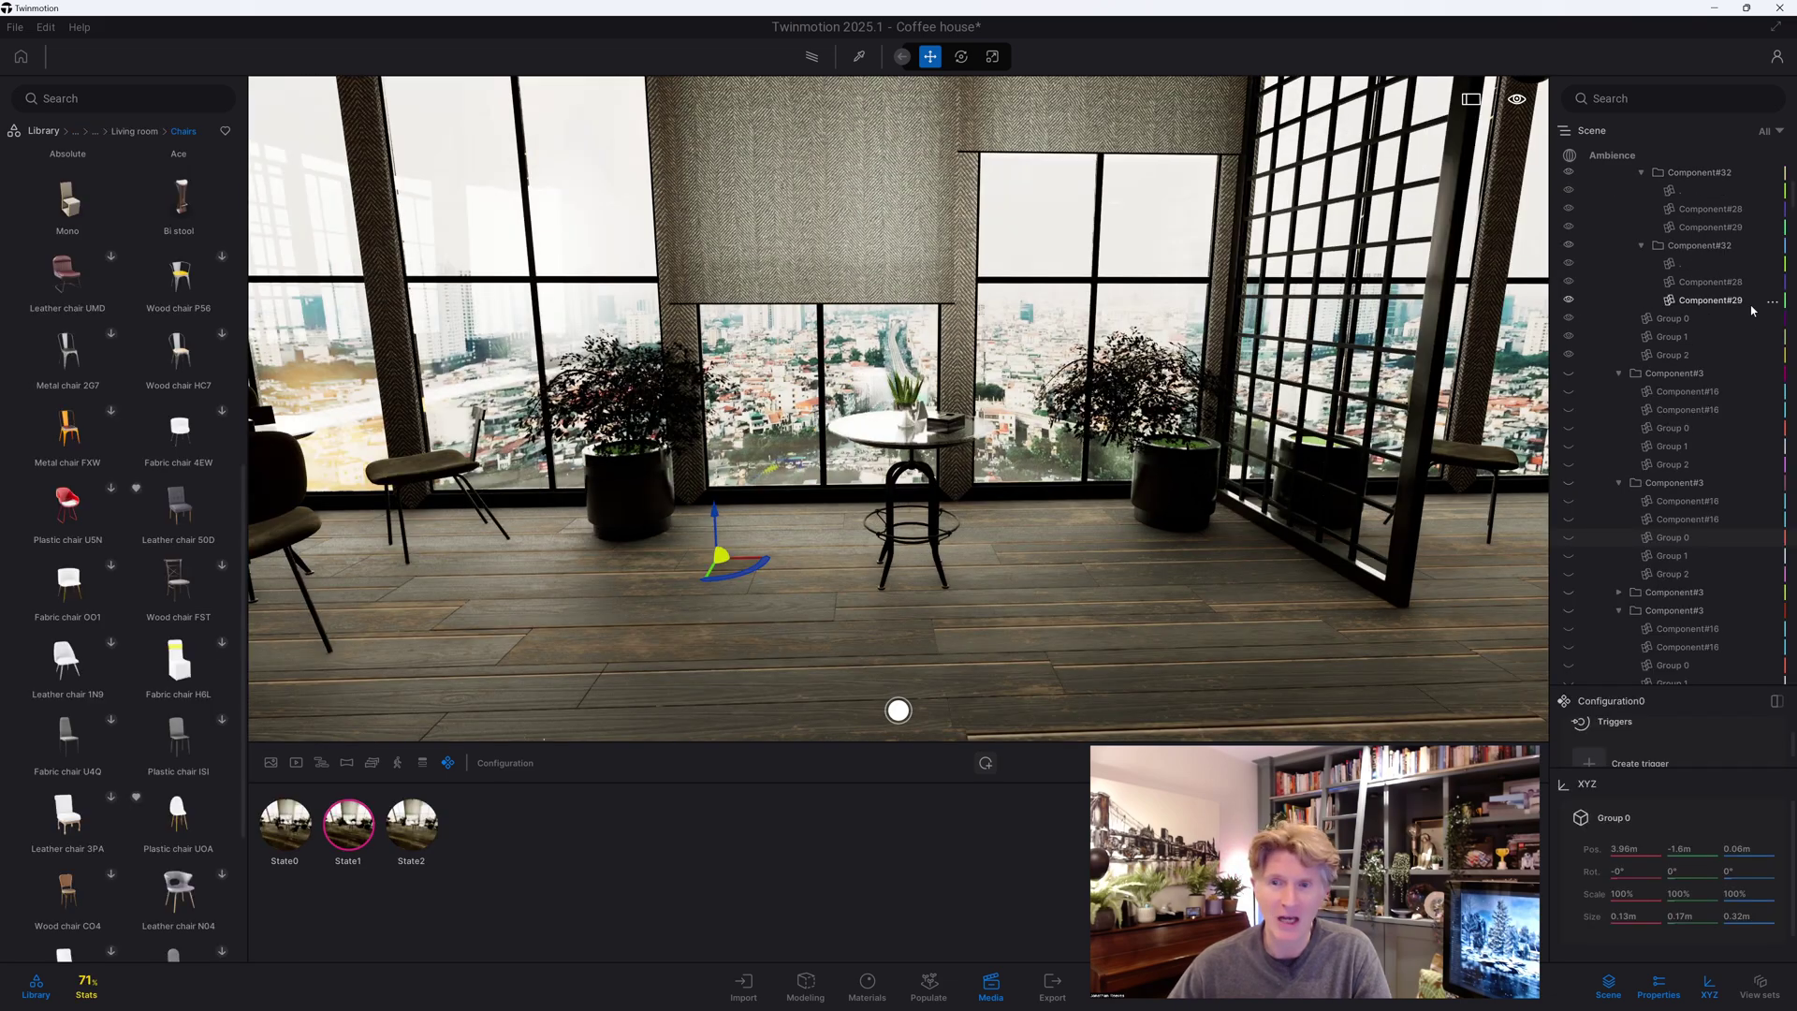
In State1, make the three Absolute chairs around the round table visible
left_click_drag(1790, 198, 1788, 711)
left_click(1569, 602)
left_click(1568, 620)
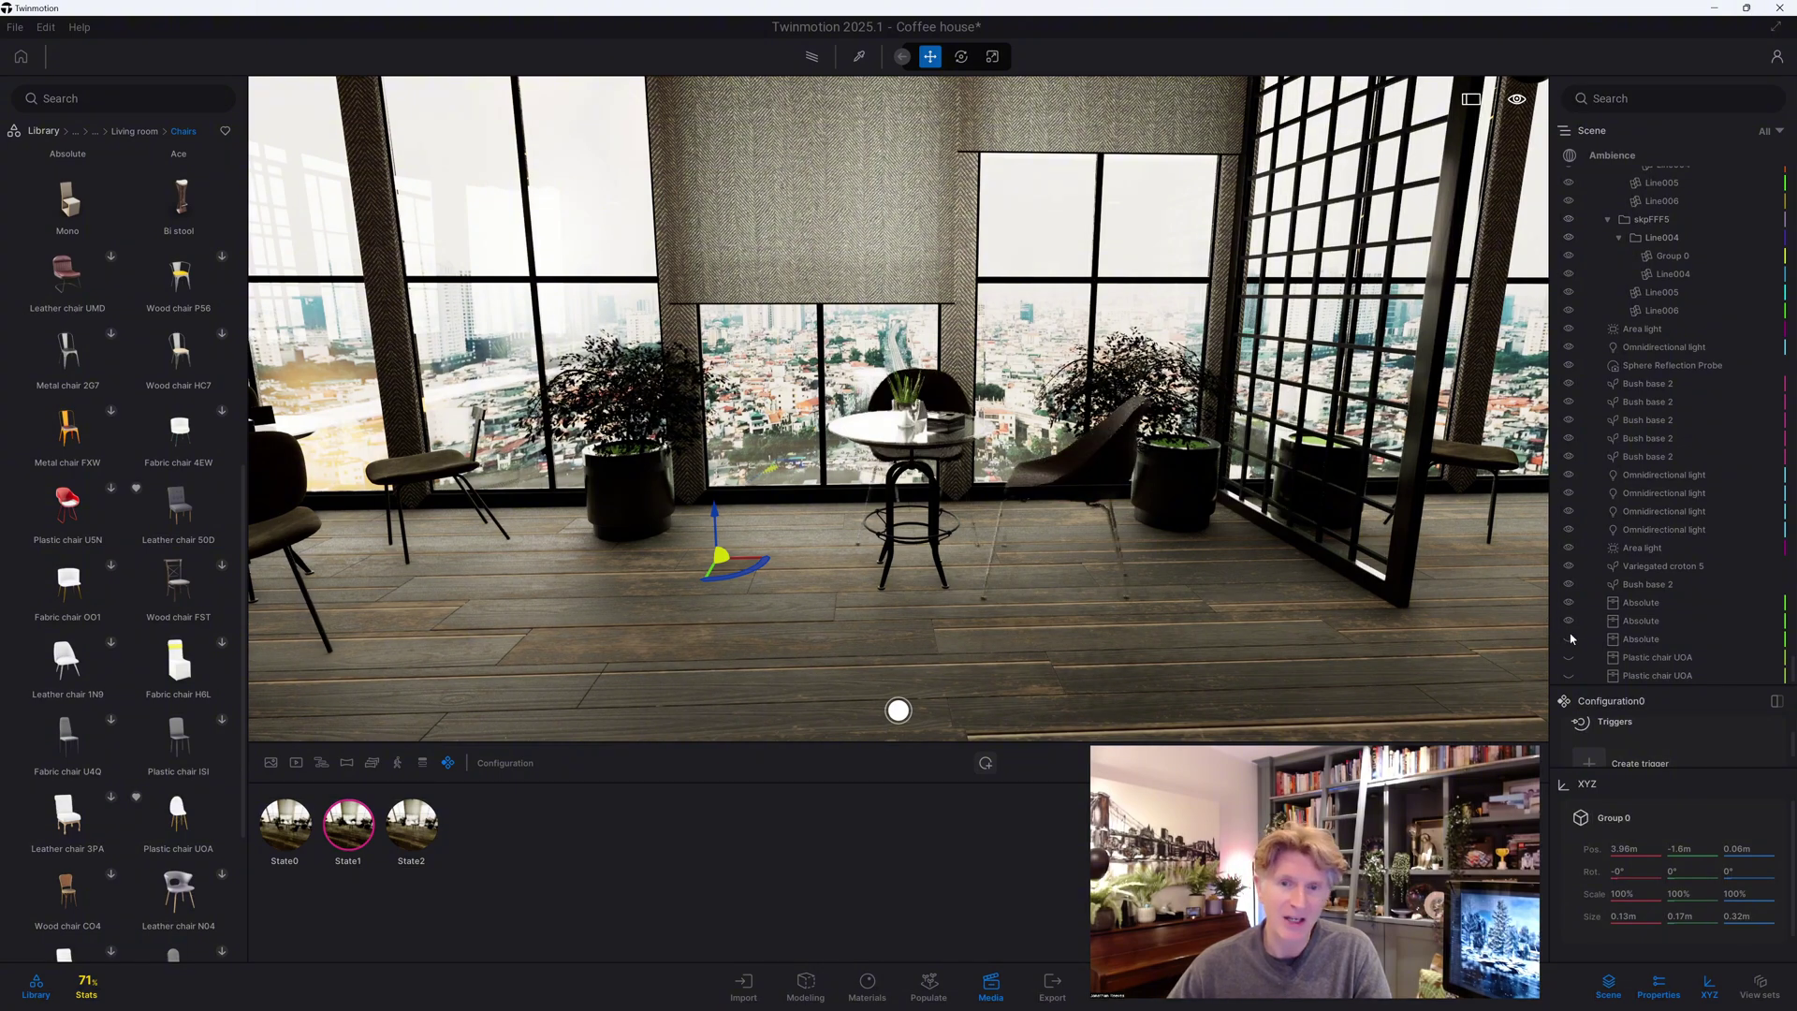
left_click(1569, 639)
mouse_move(357, 797)
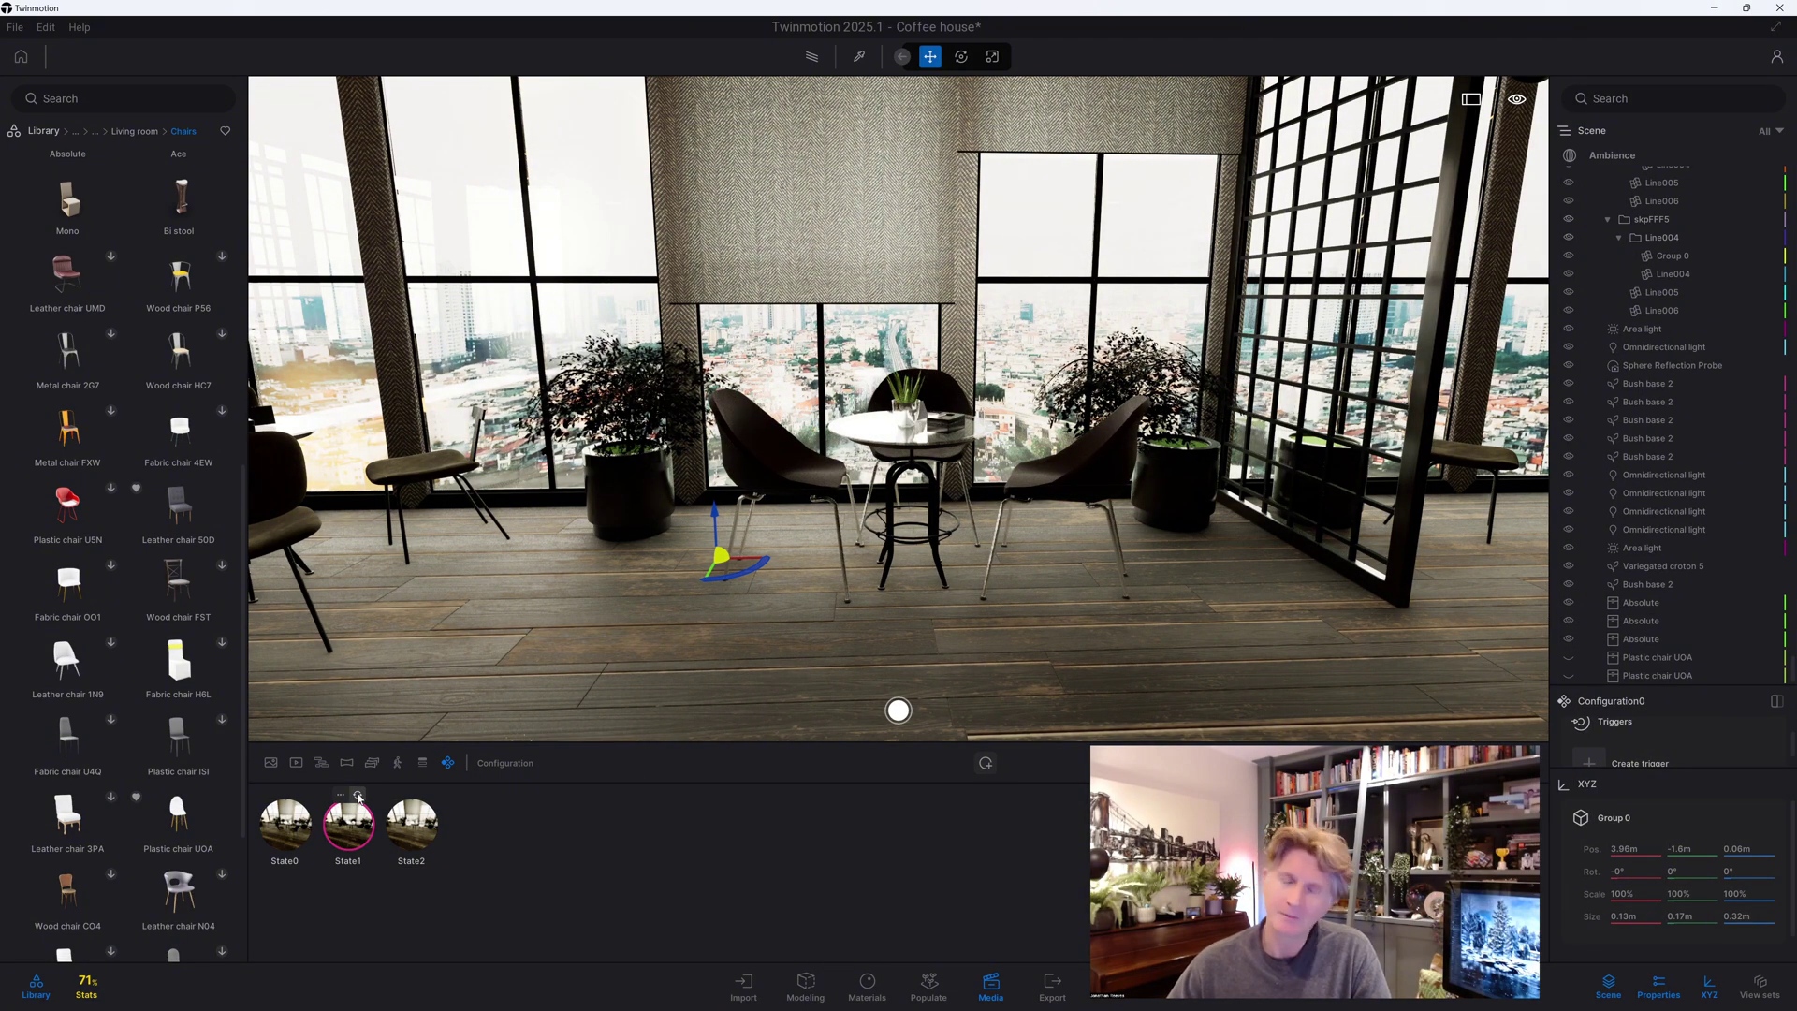
Switch through State0, State1 and State2 in turn to compare their chair sets around the round table
left_click(286, 822)
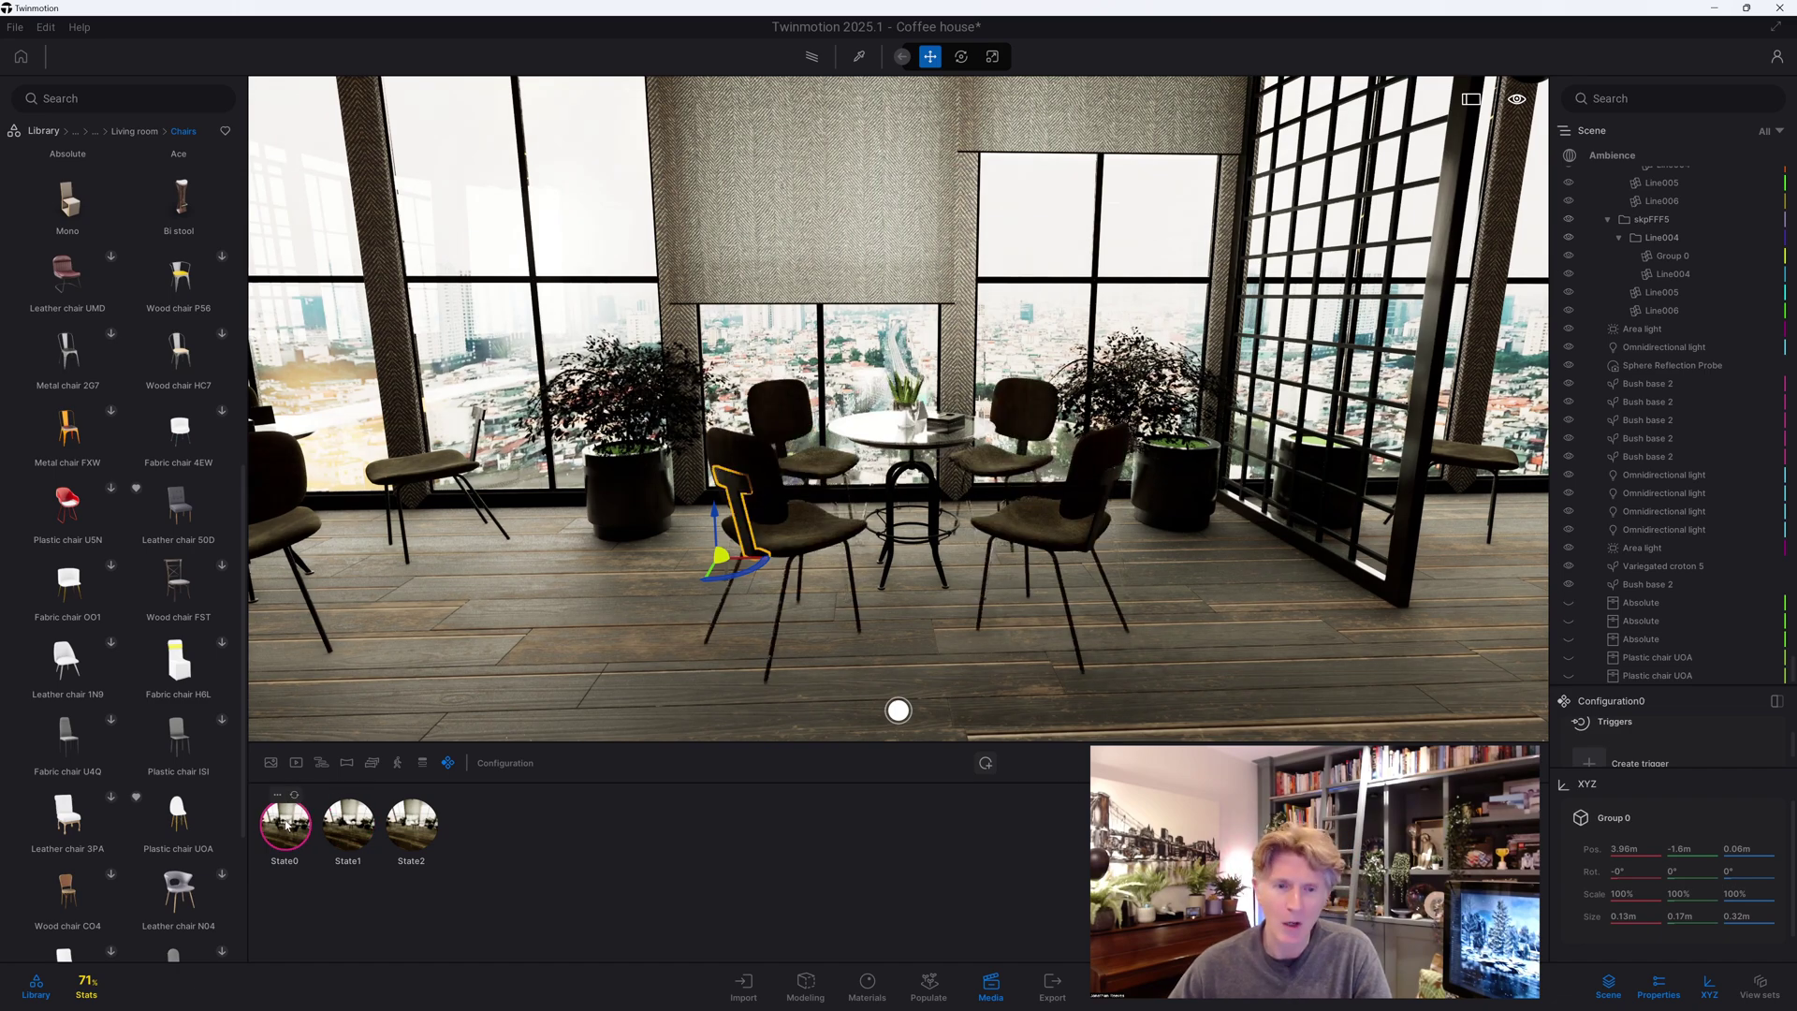
left_click(345, 820)
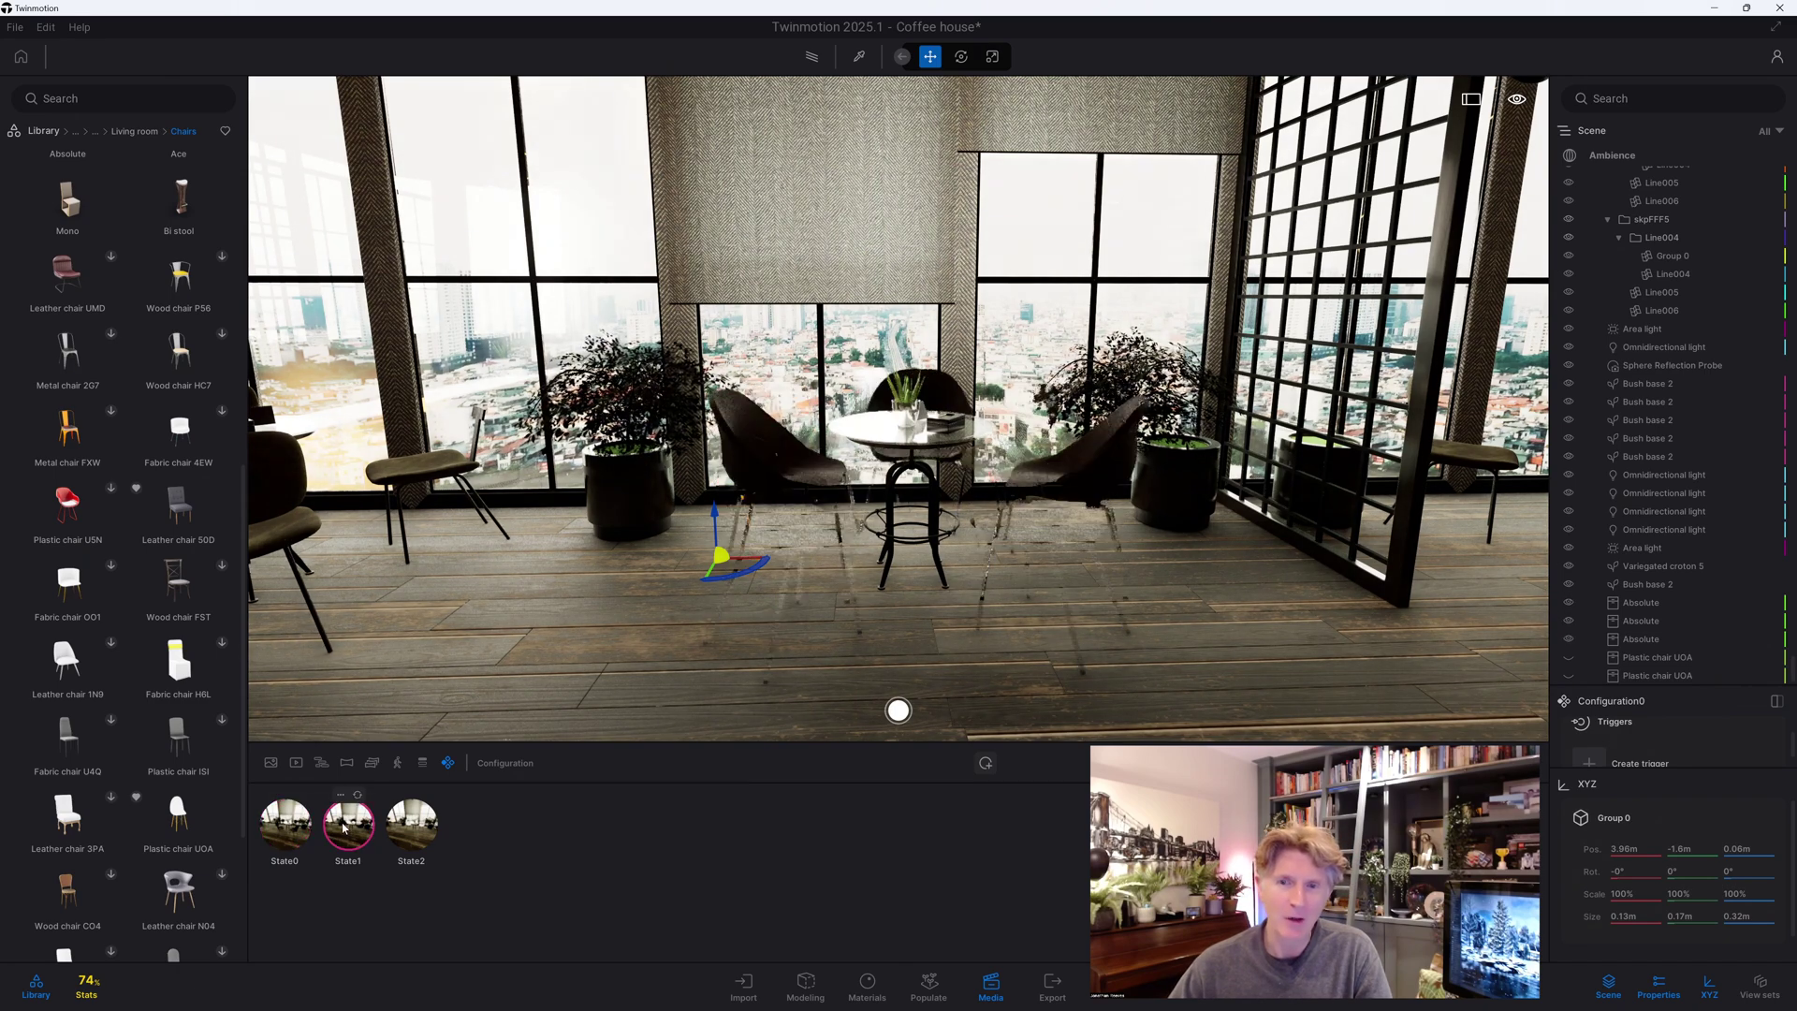
left_click(412, 824)
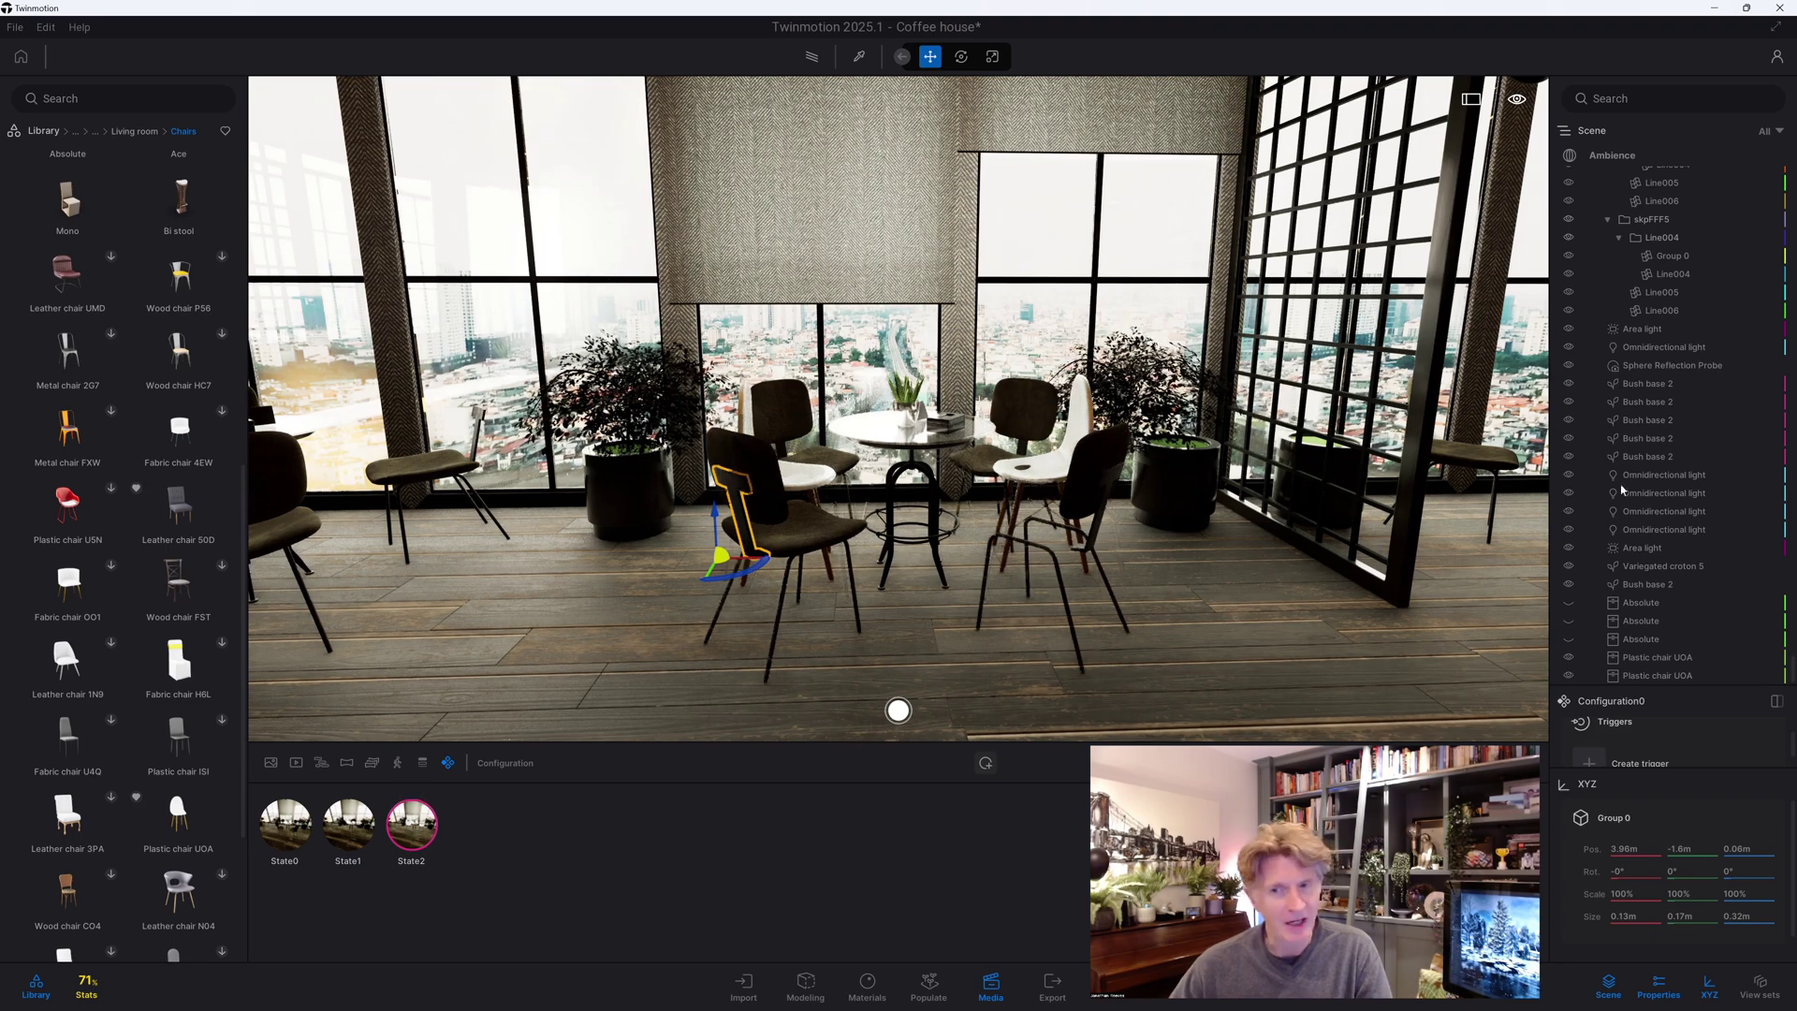
Hide the four dark chairs around the round table in State2 and update the state with this visibility
left_click(1100, 457)
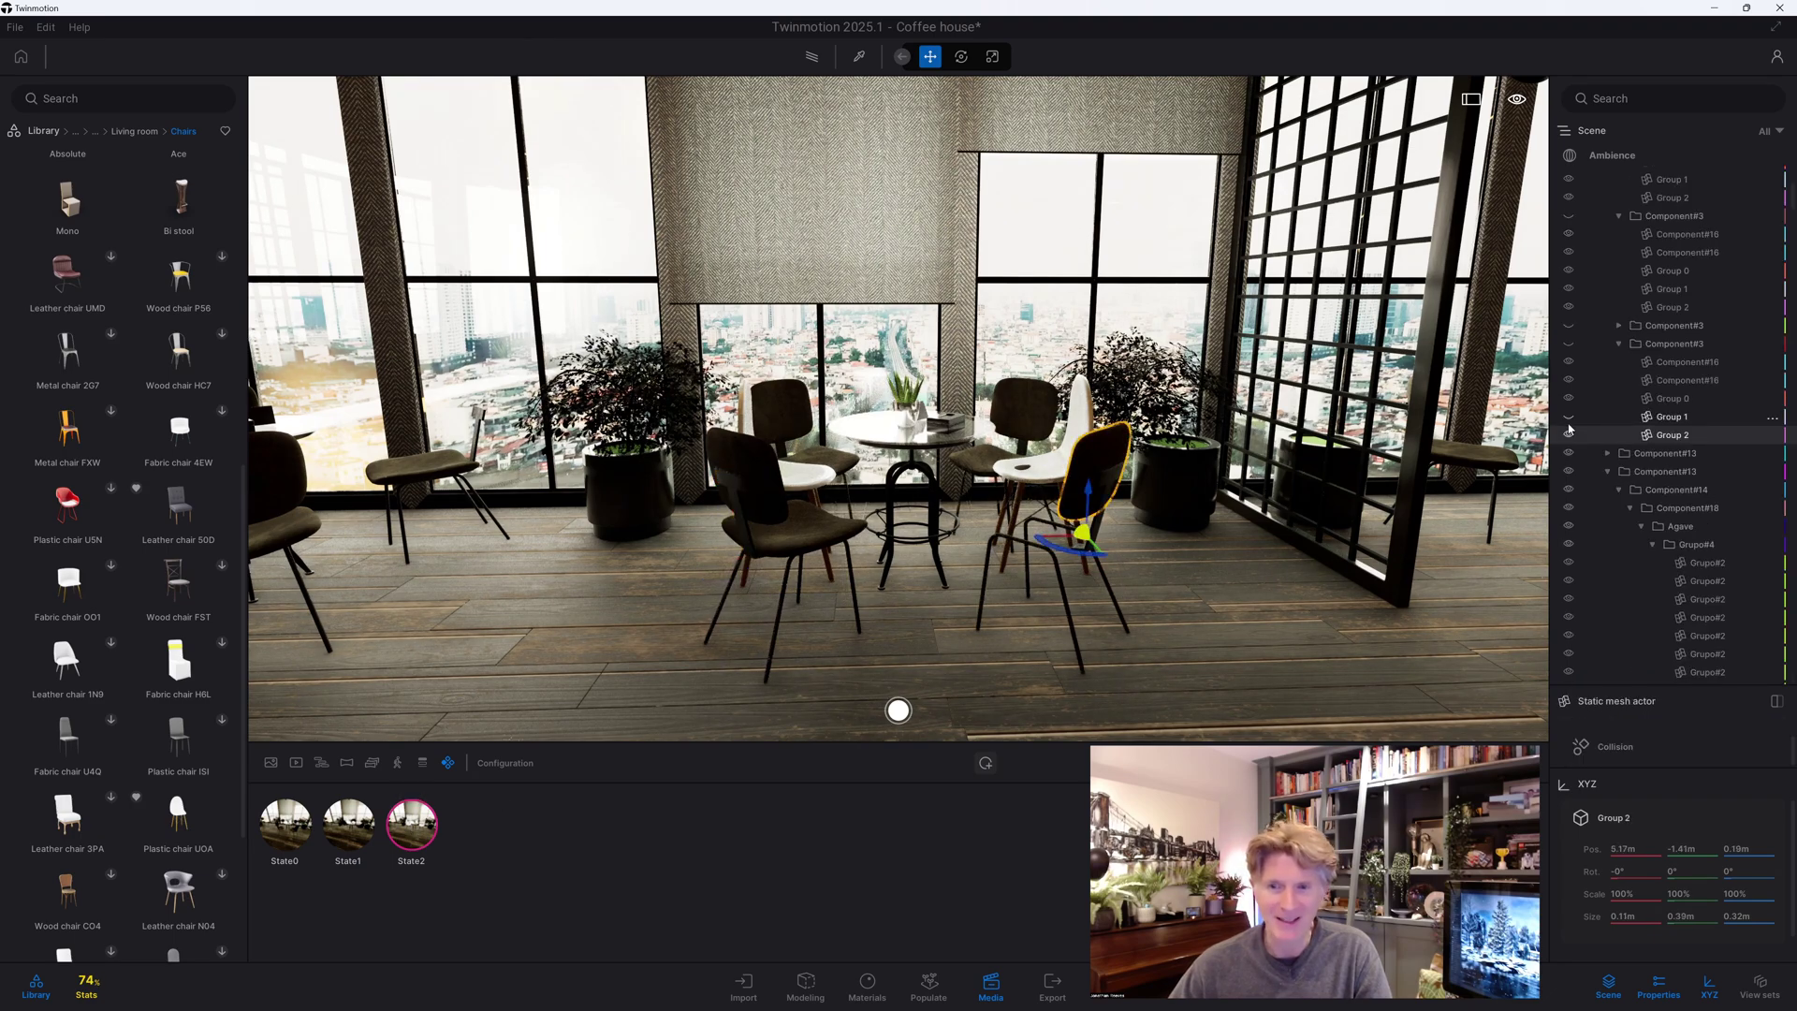
left_click(1569, 347)
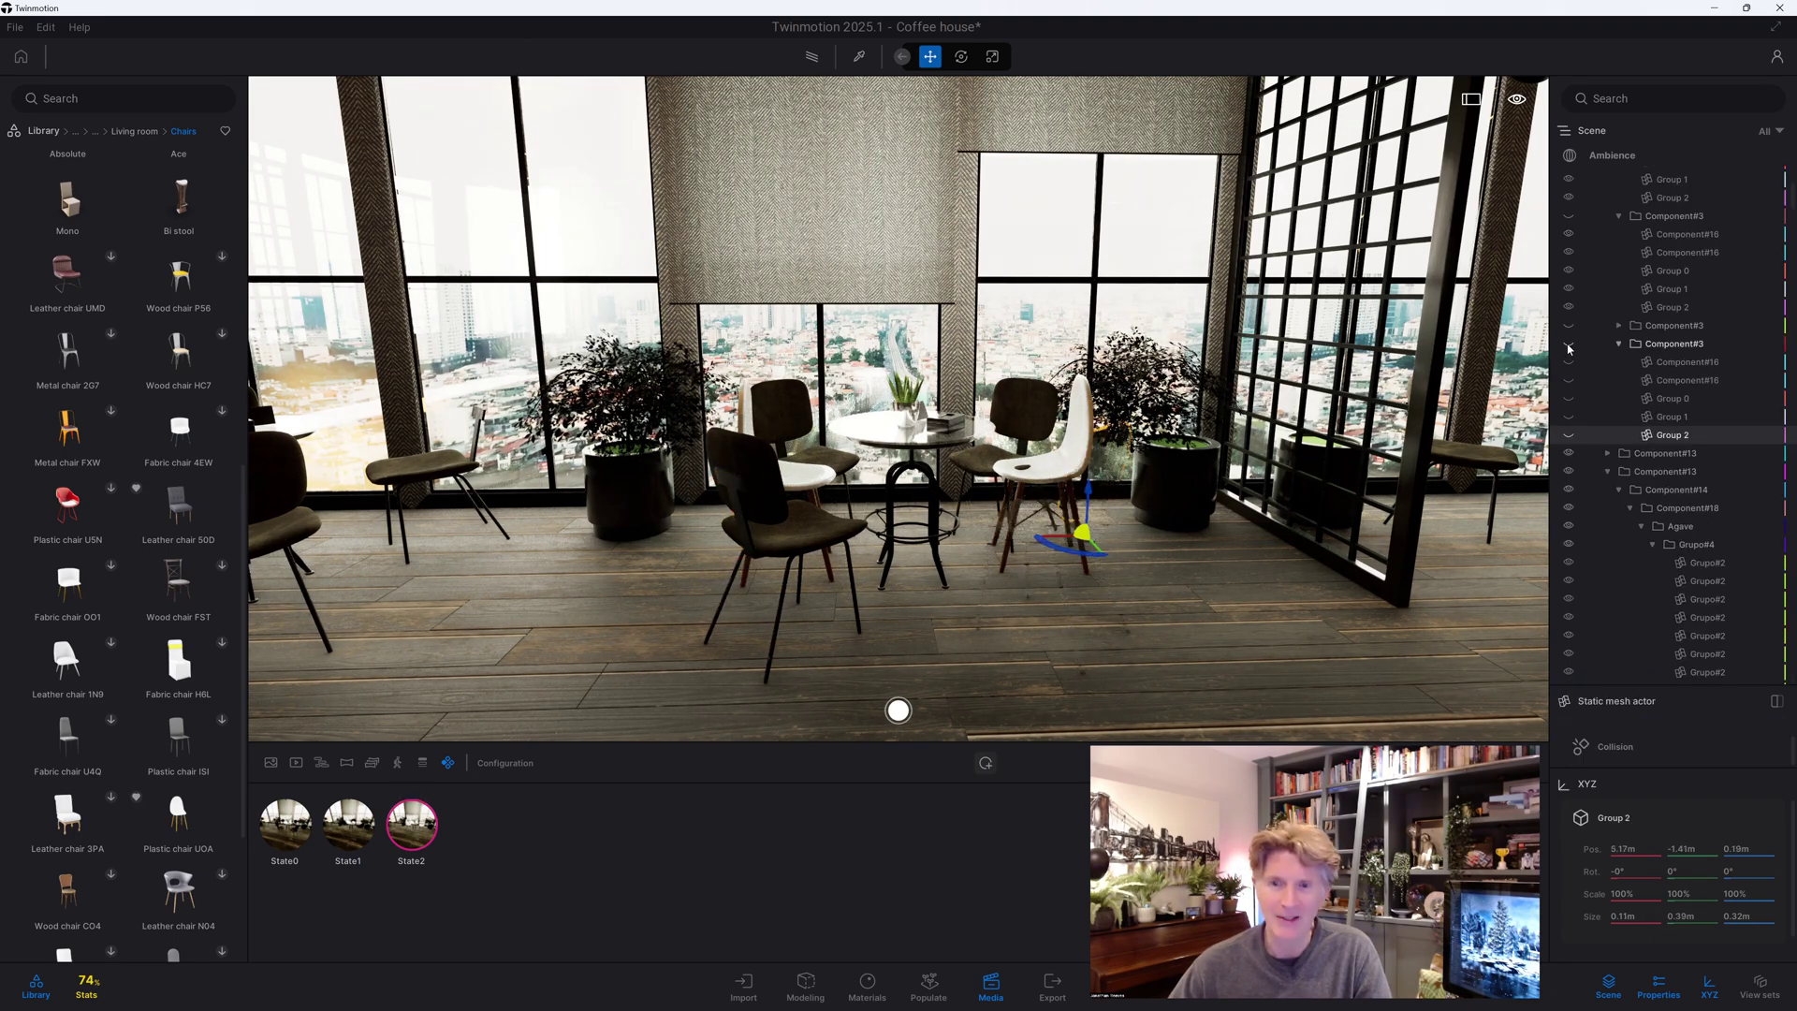
left_click(1569, 217)
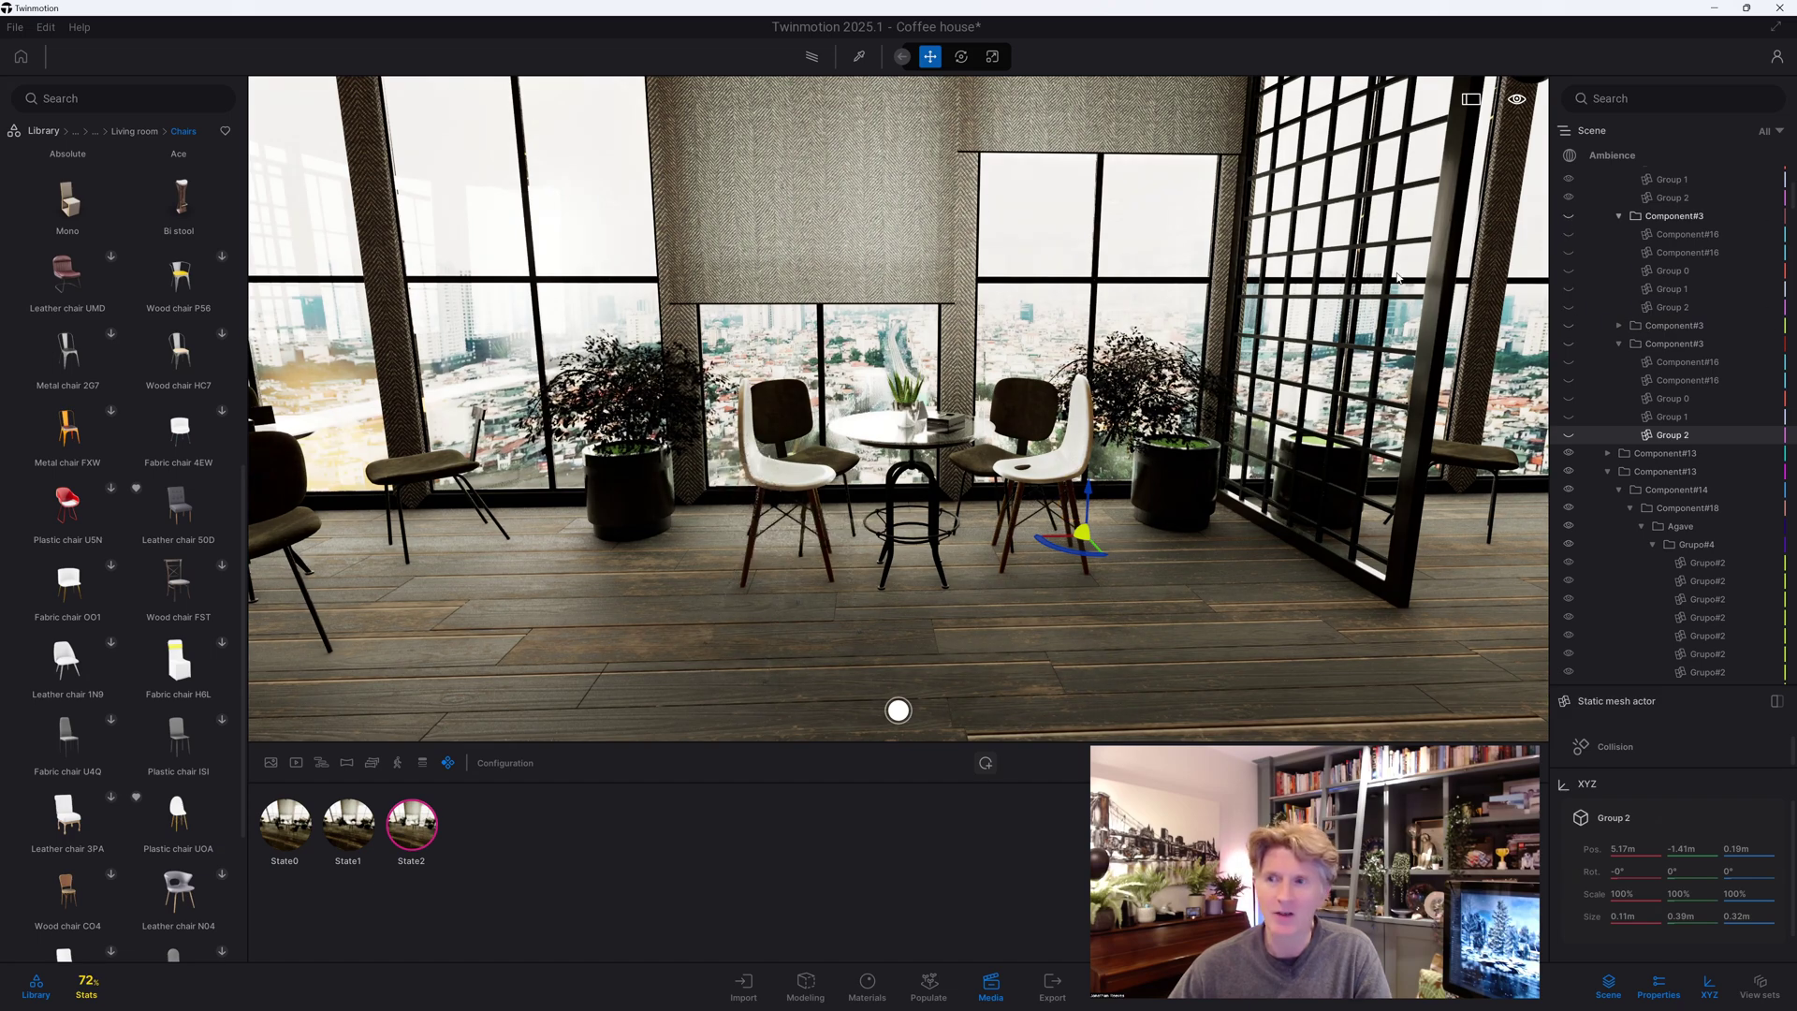
left_click(1037, 405)
scroll(1570, 225, "up", 3)
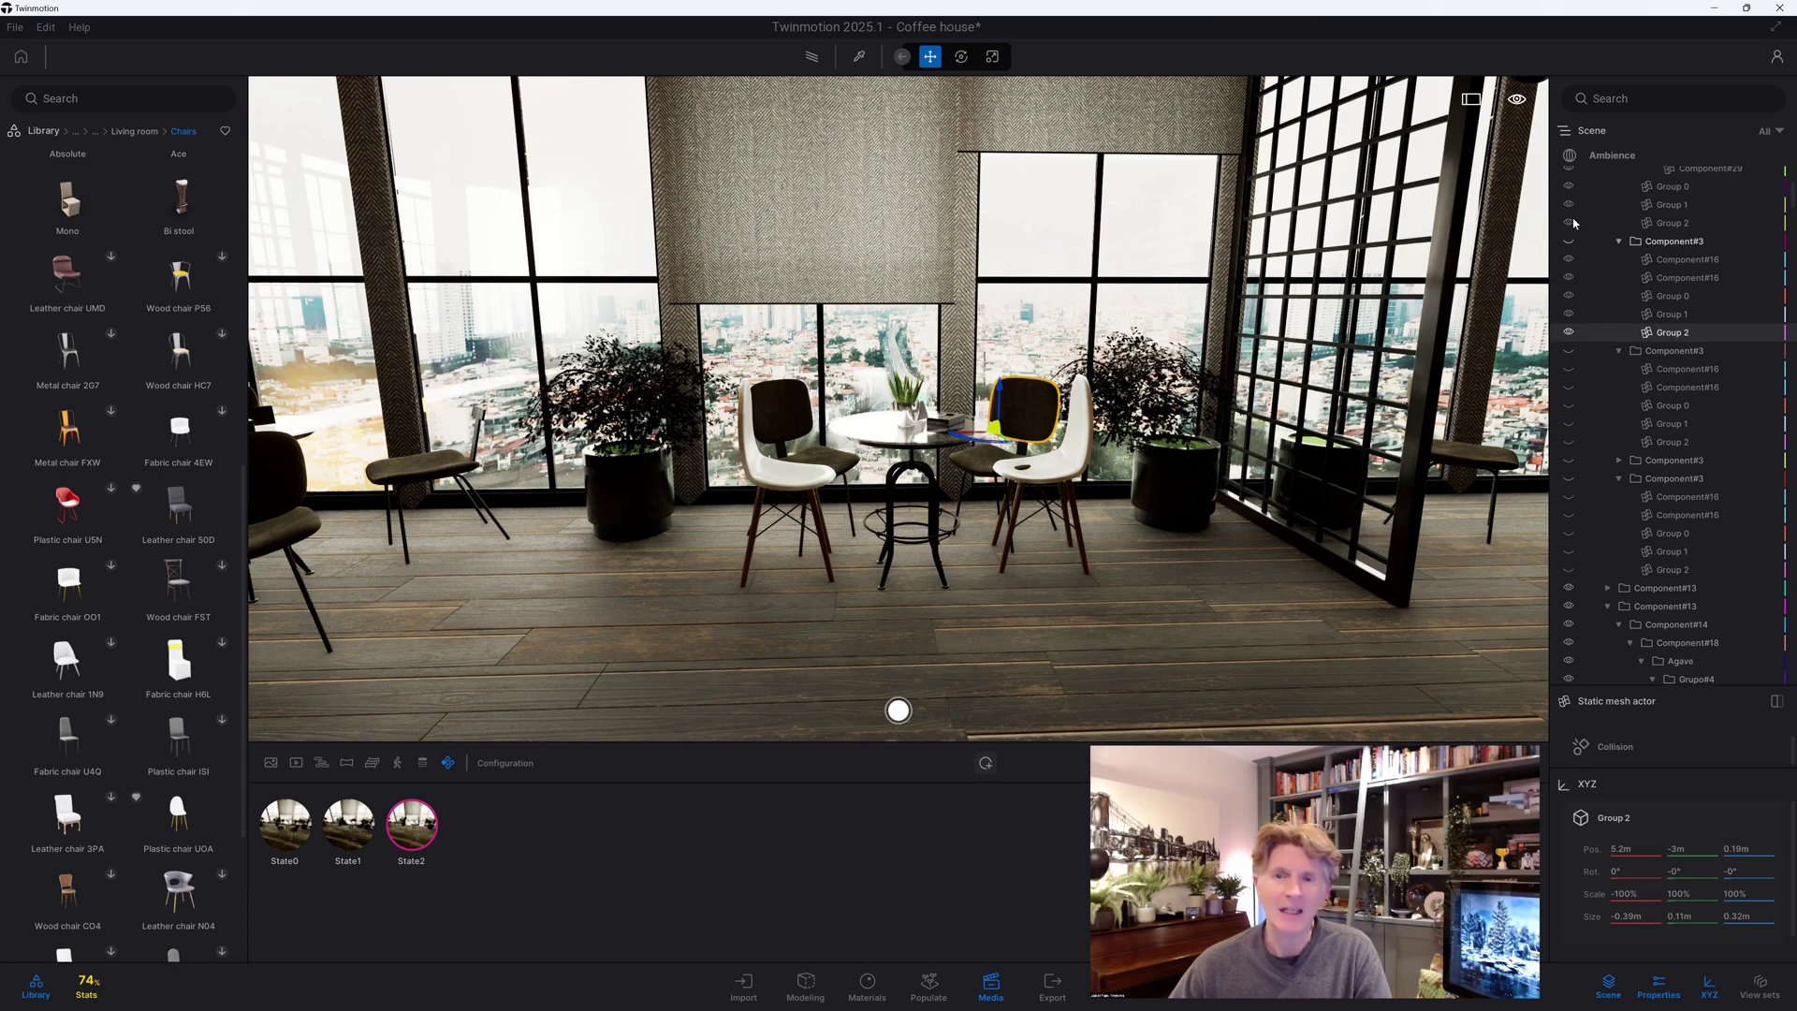
left_click(1569, 242)
scroll(1568, 309, "up", 3)
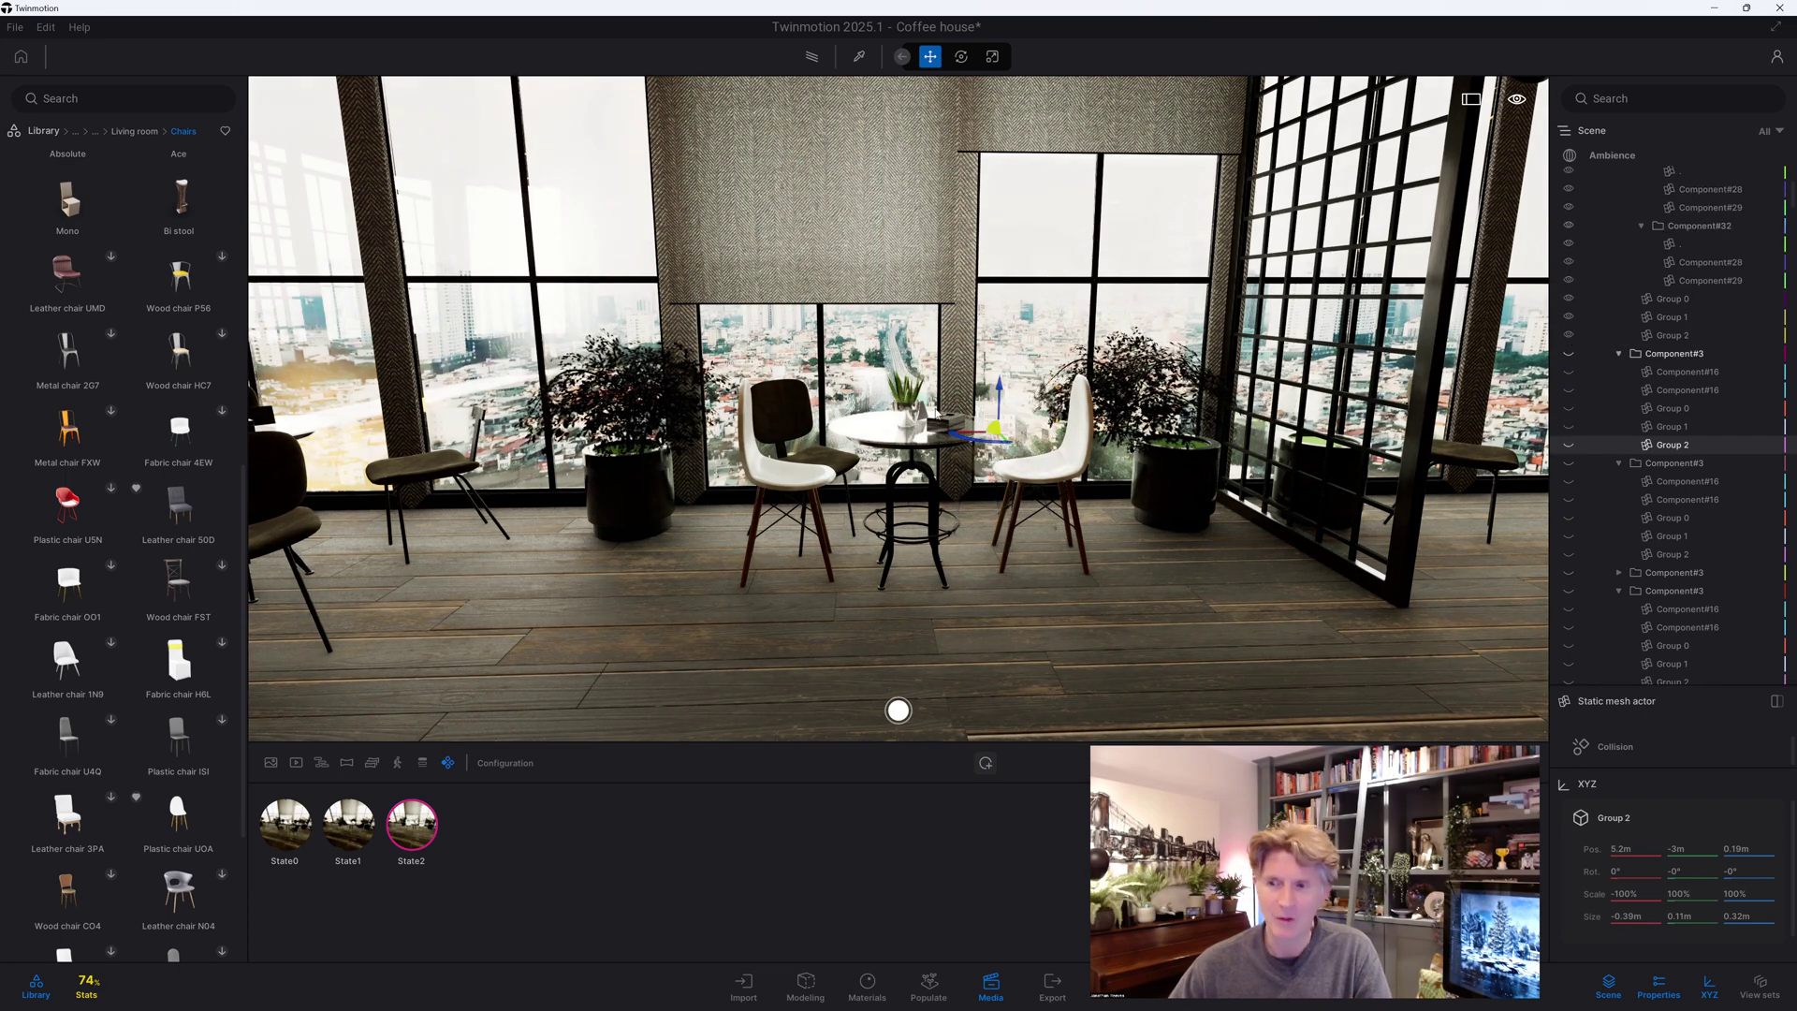
left_click(781, 410)
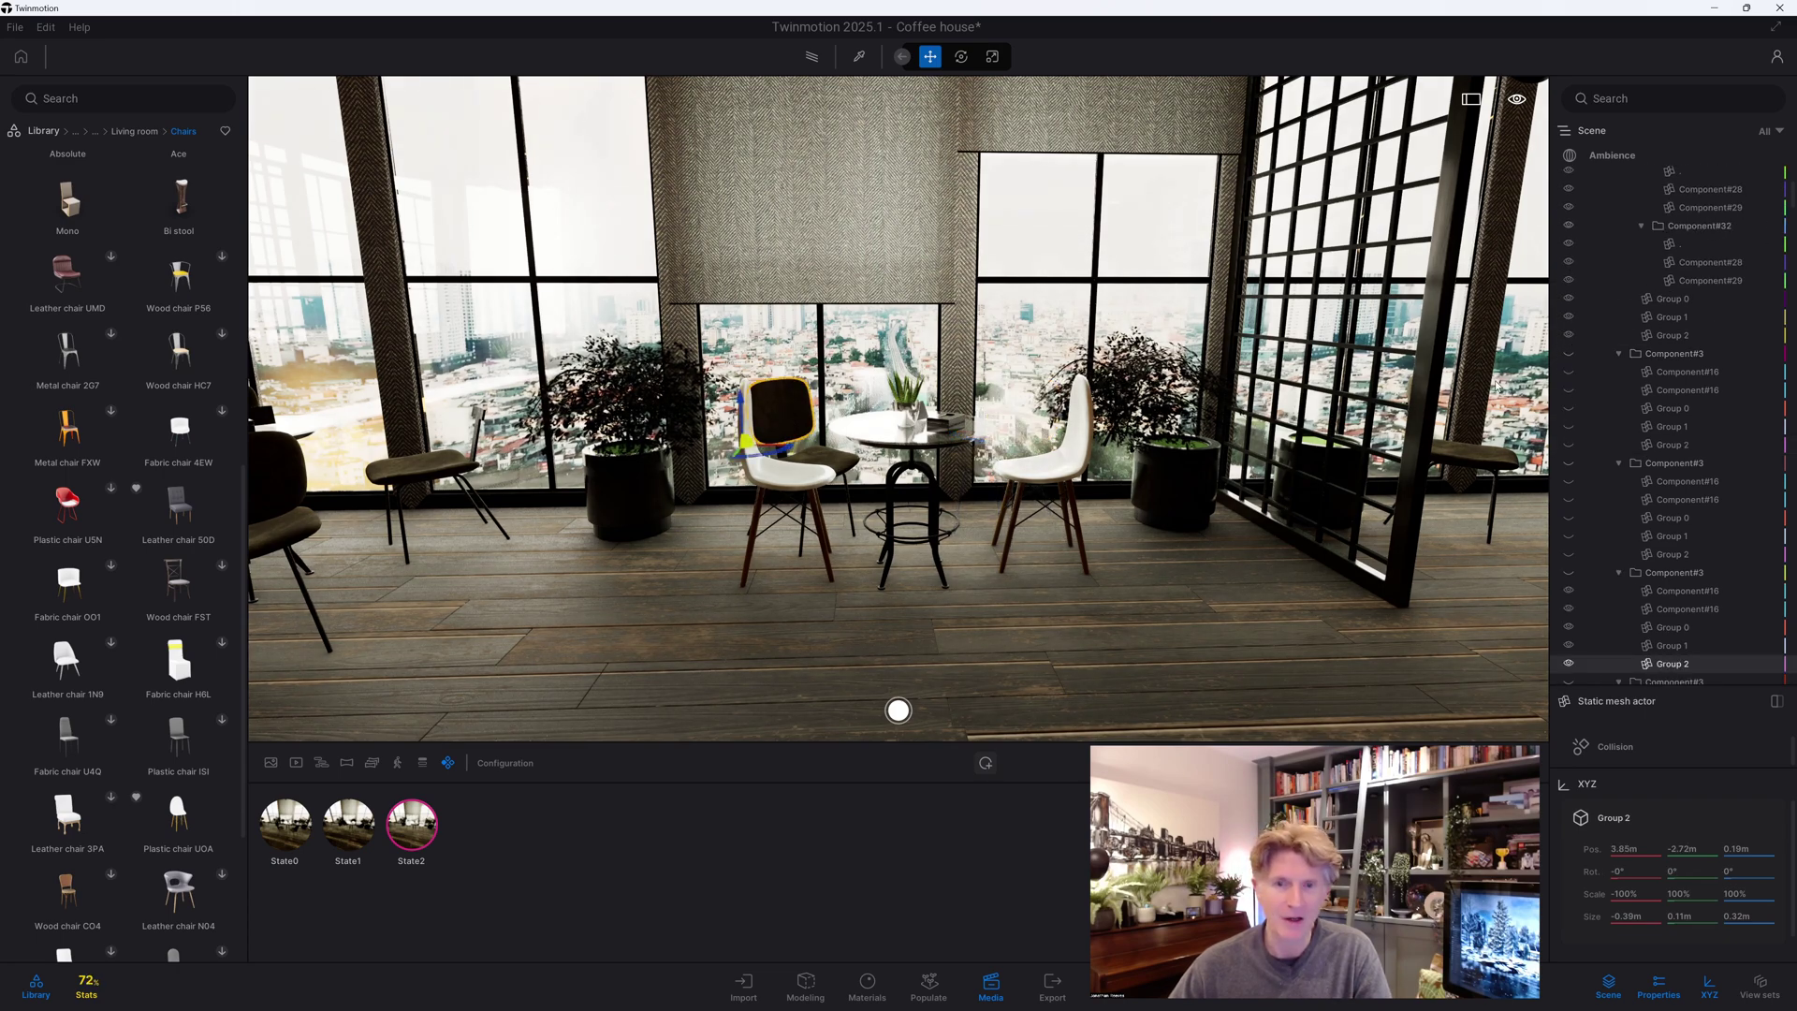
left_click(1570, 664)
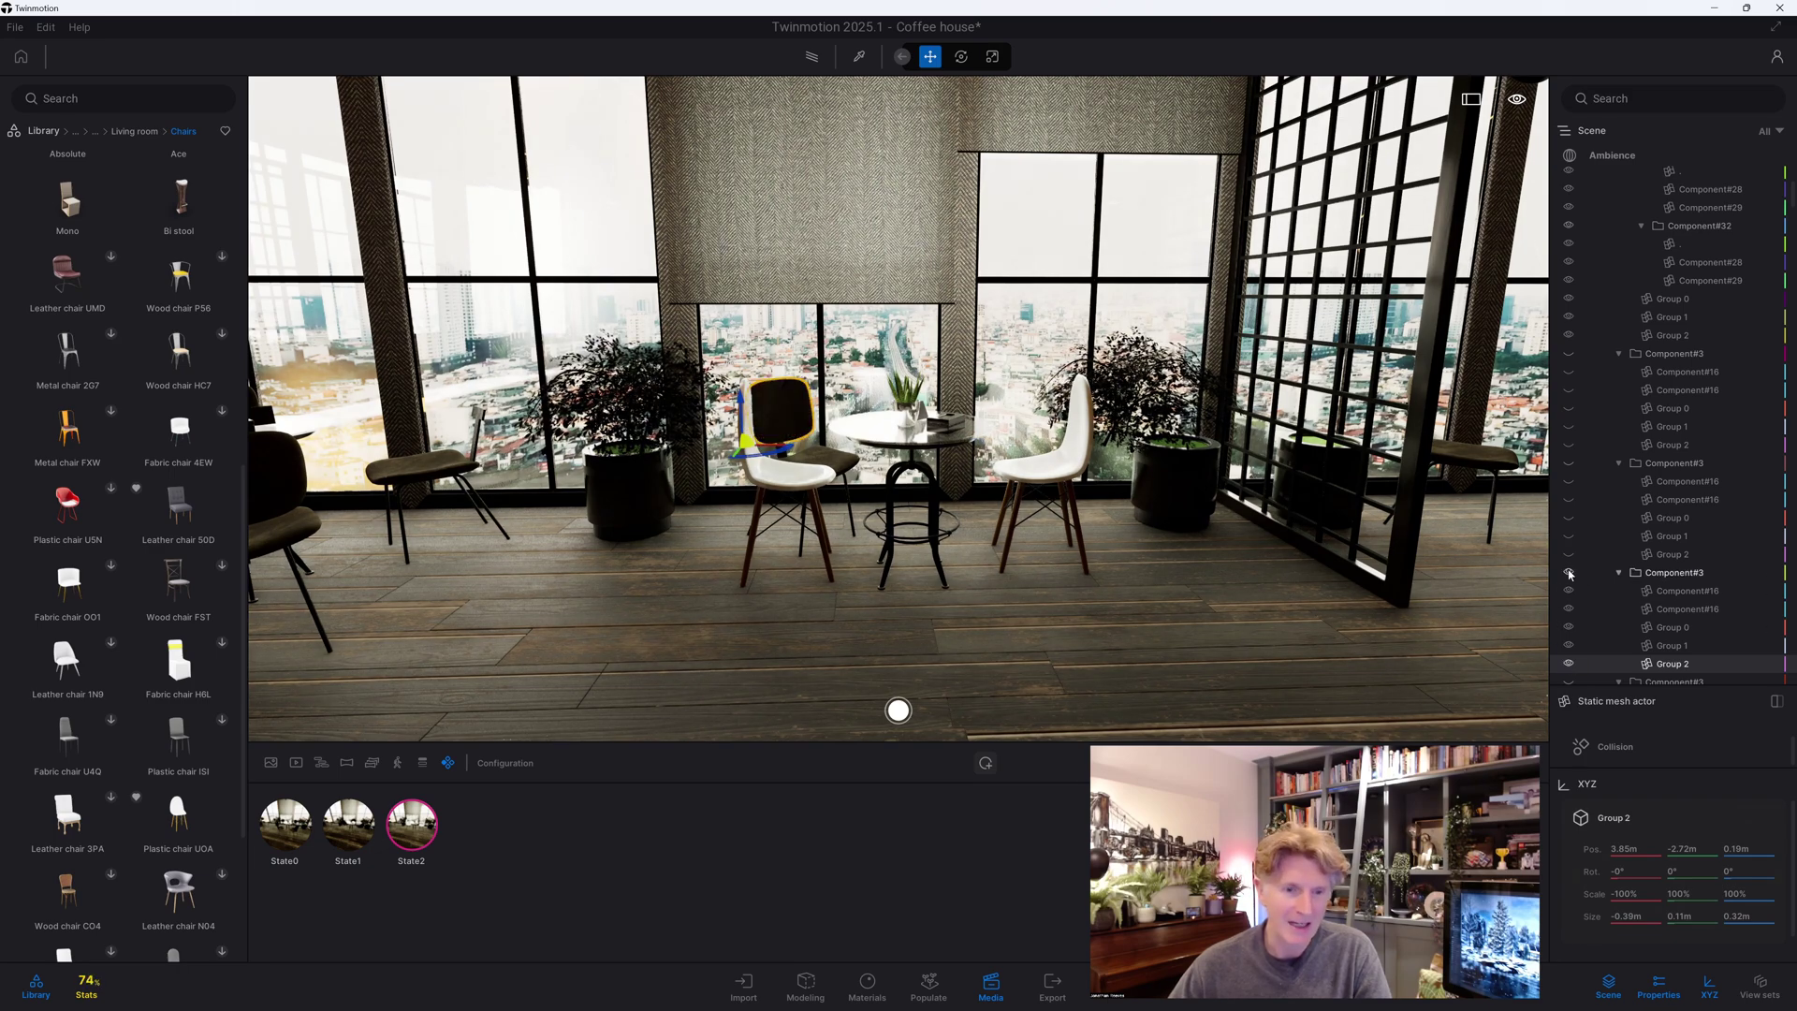
mouse_move(421, 797)
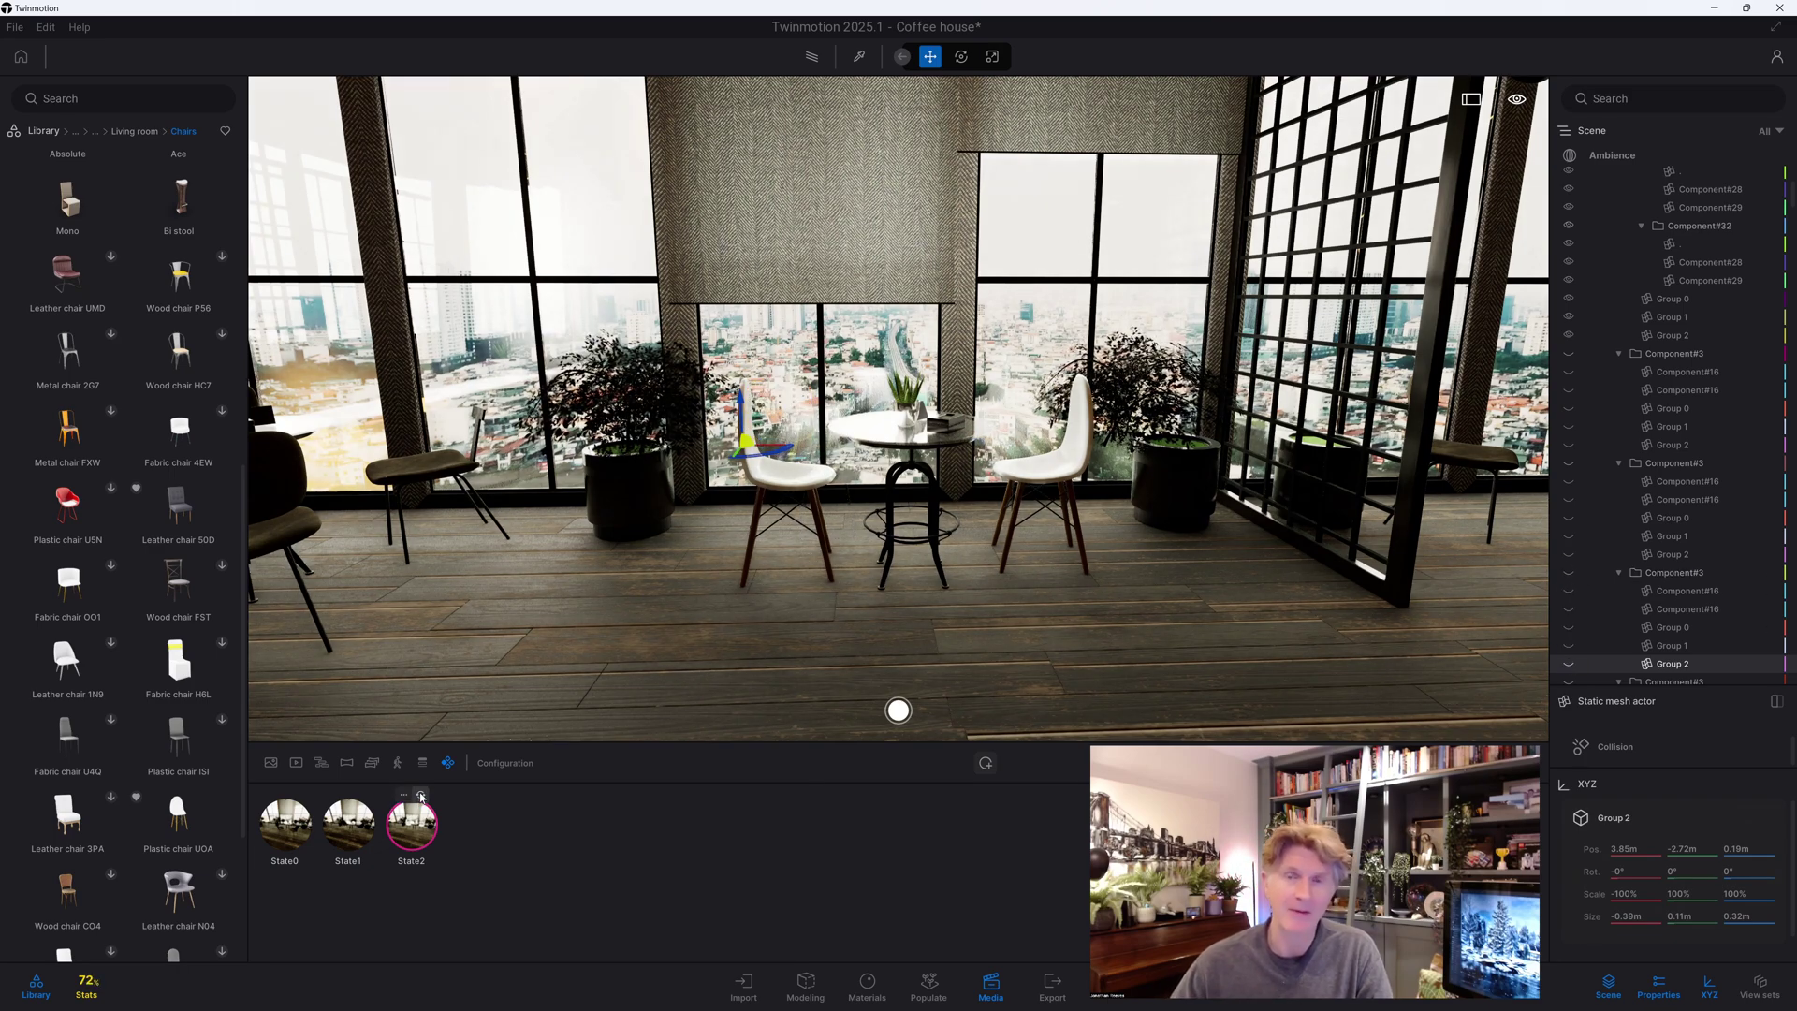
Alternate between State0 and State2 to check the swap from dark chairs to white plastic chairs
left_click(285, 822)
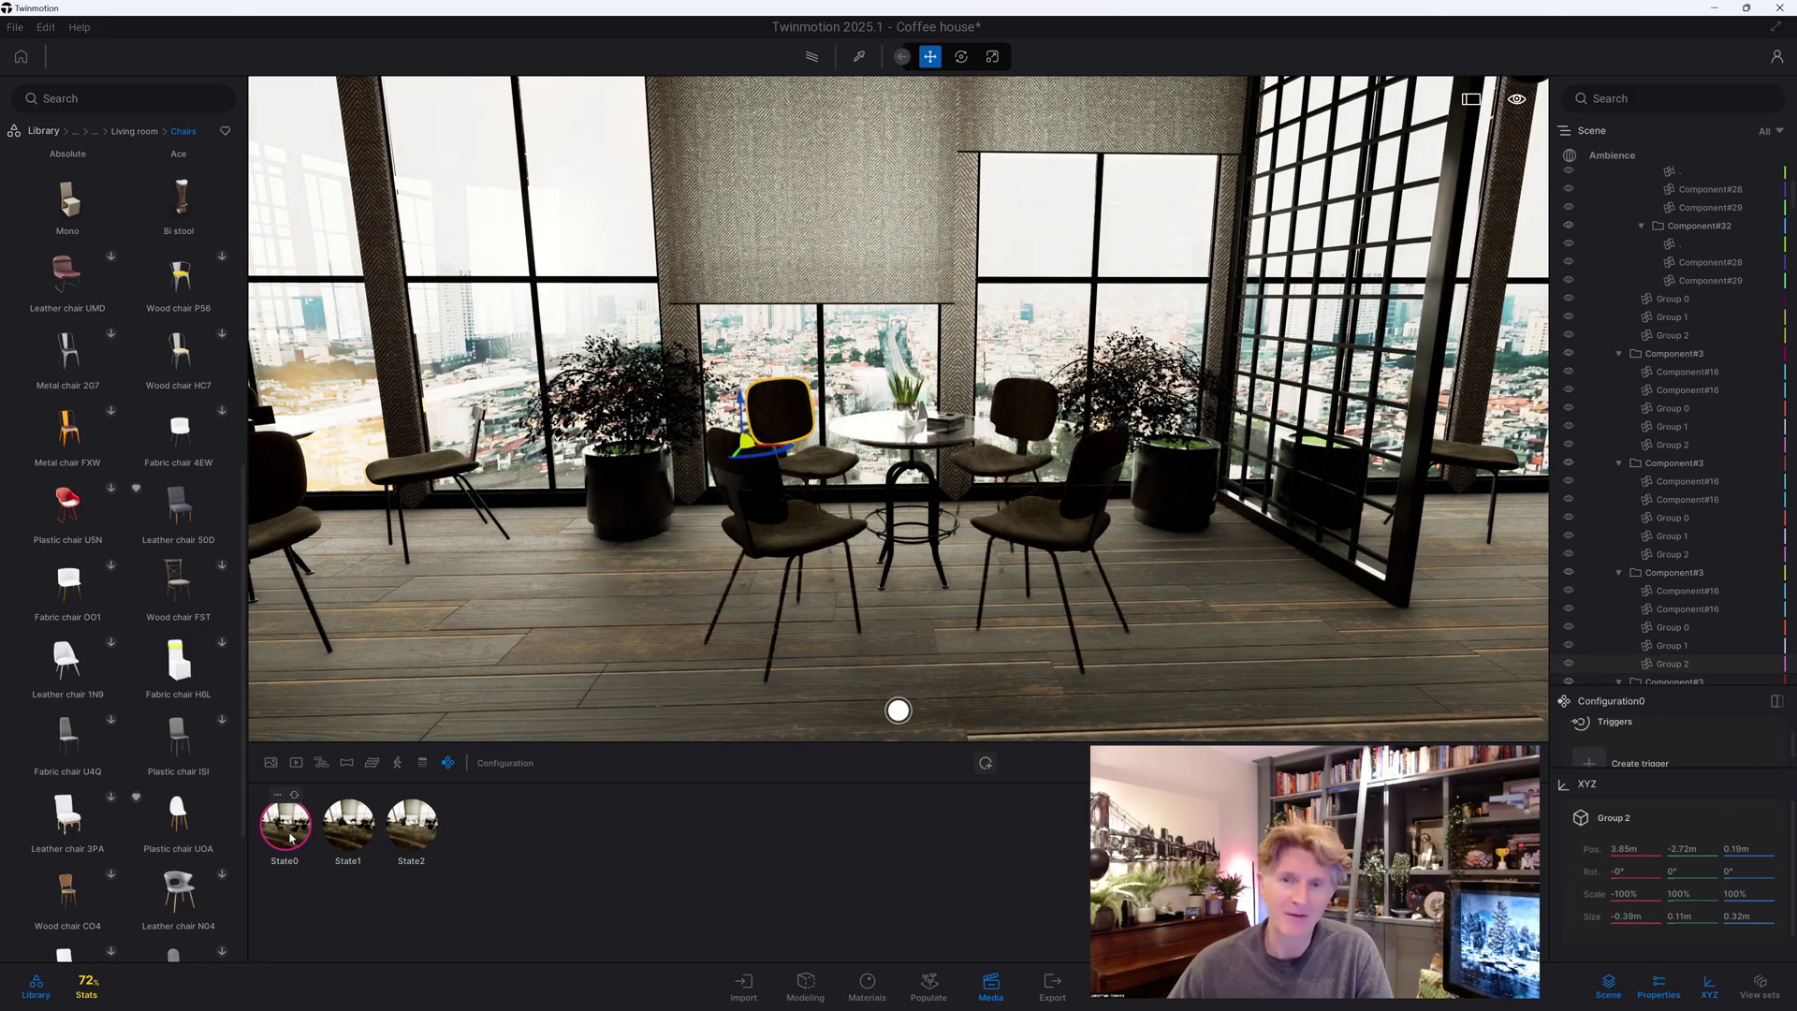
left_click(417, 826)
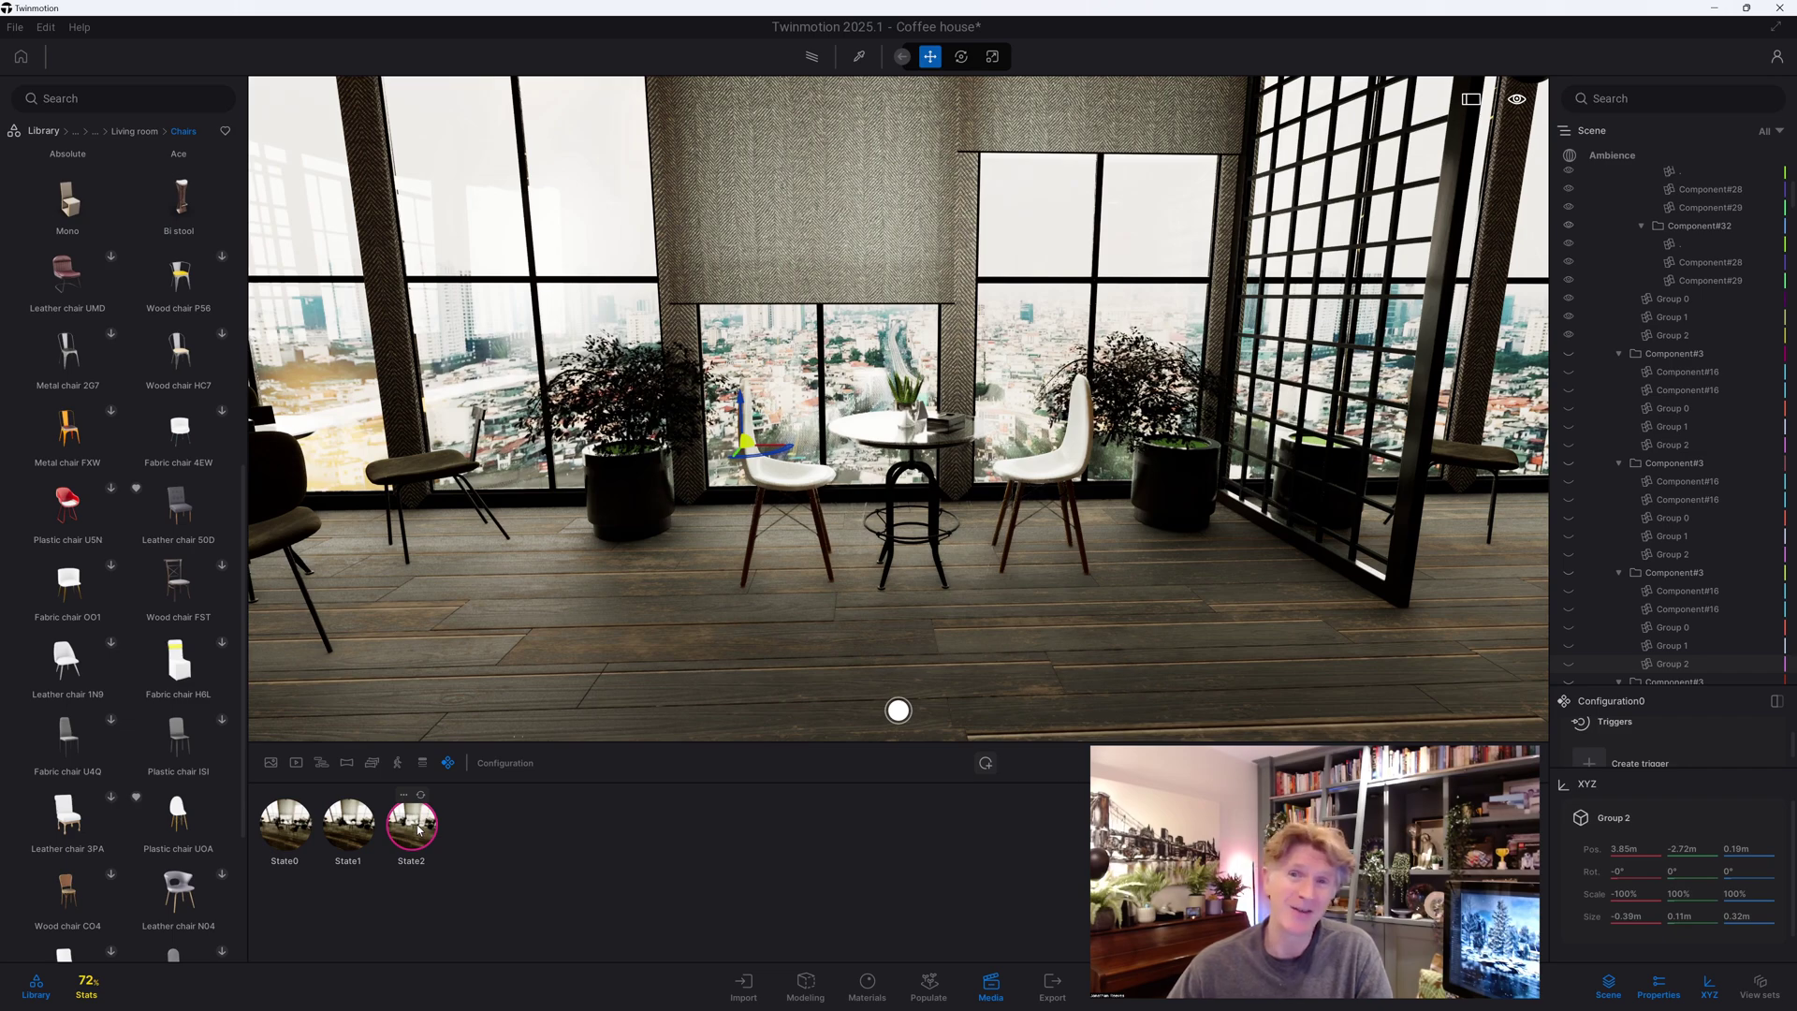
left_click(286, 824)
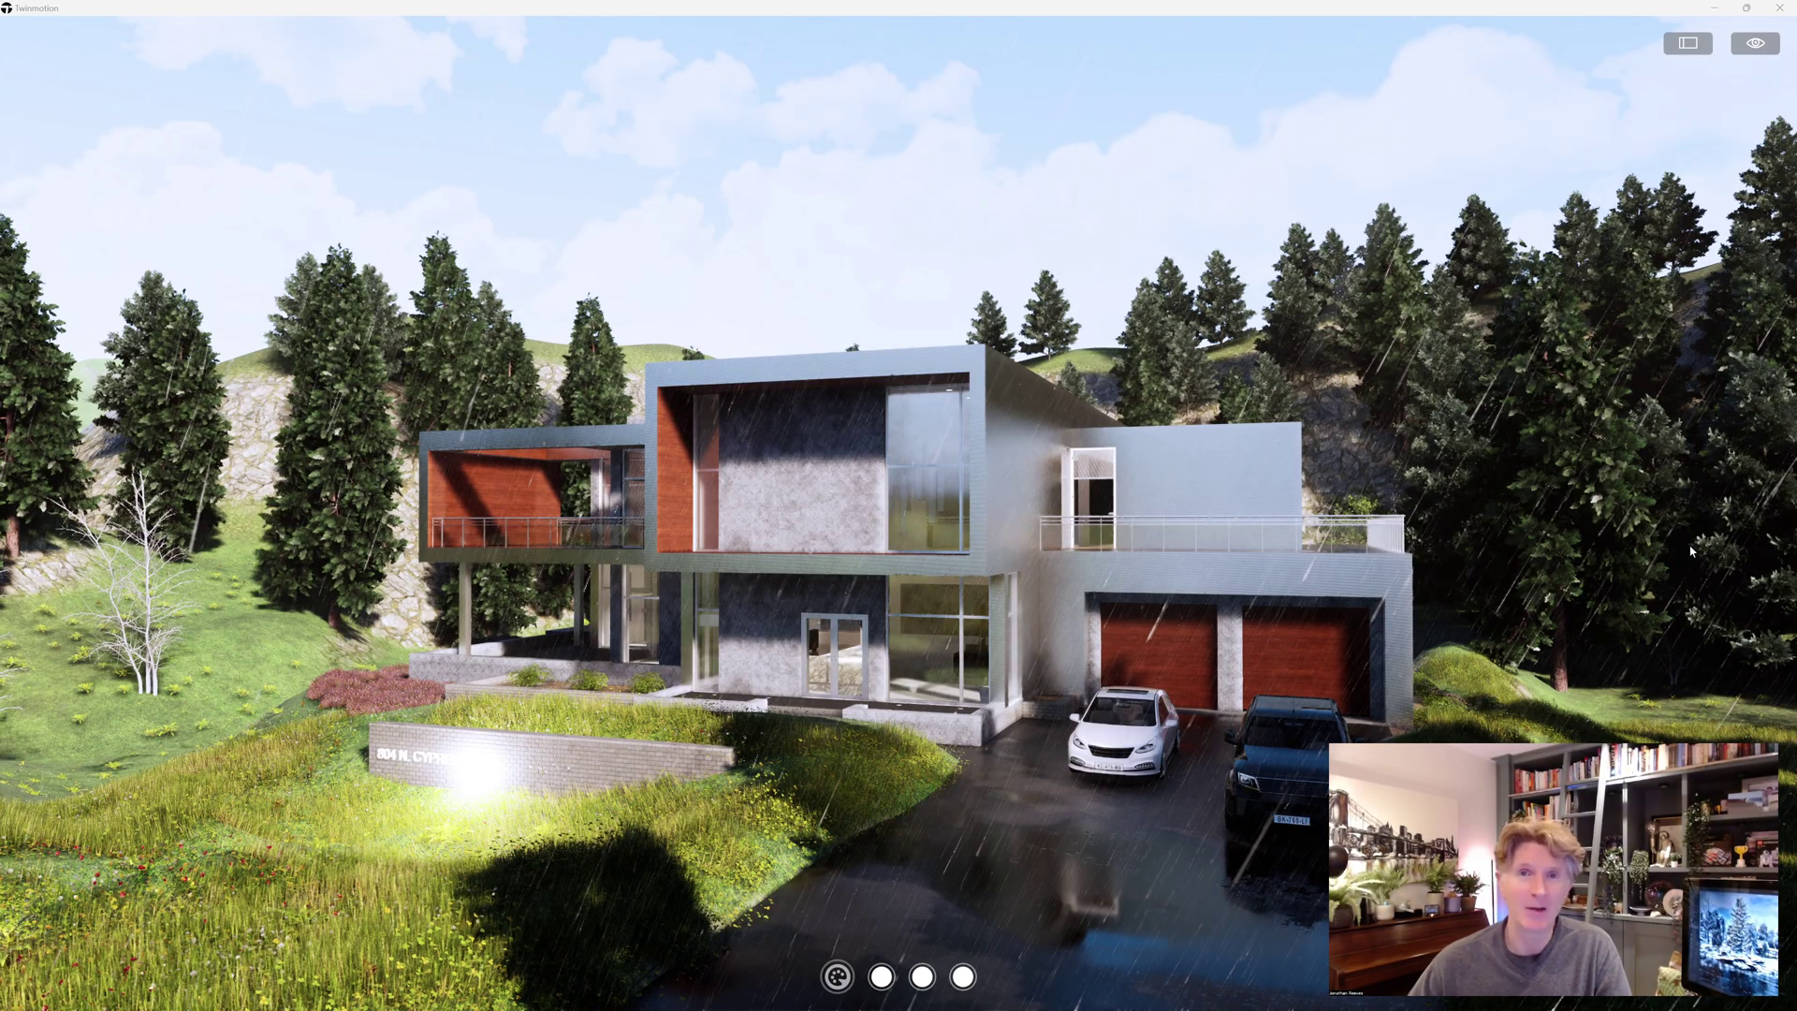
Cycle the exterior house view through the ambience states of its third on-screen configuration
left_click(964, 977)
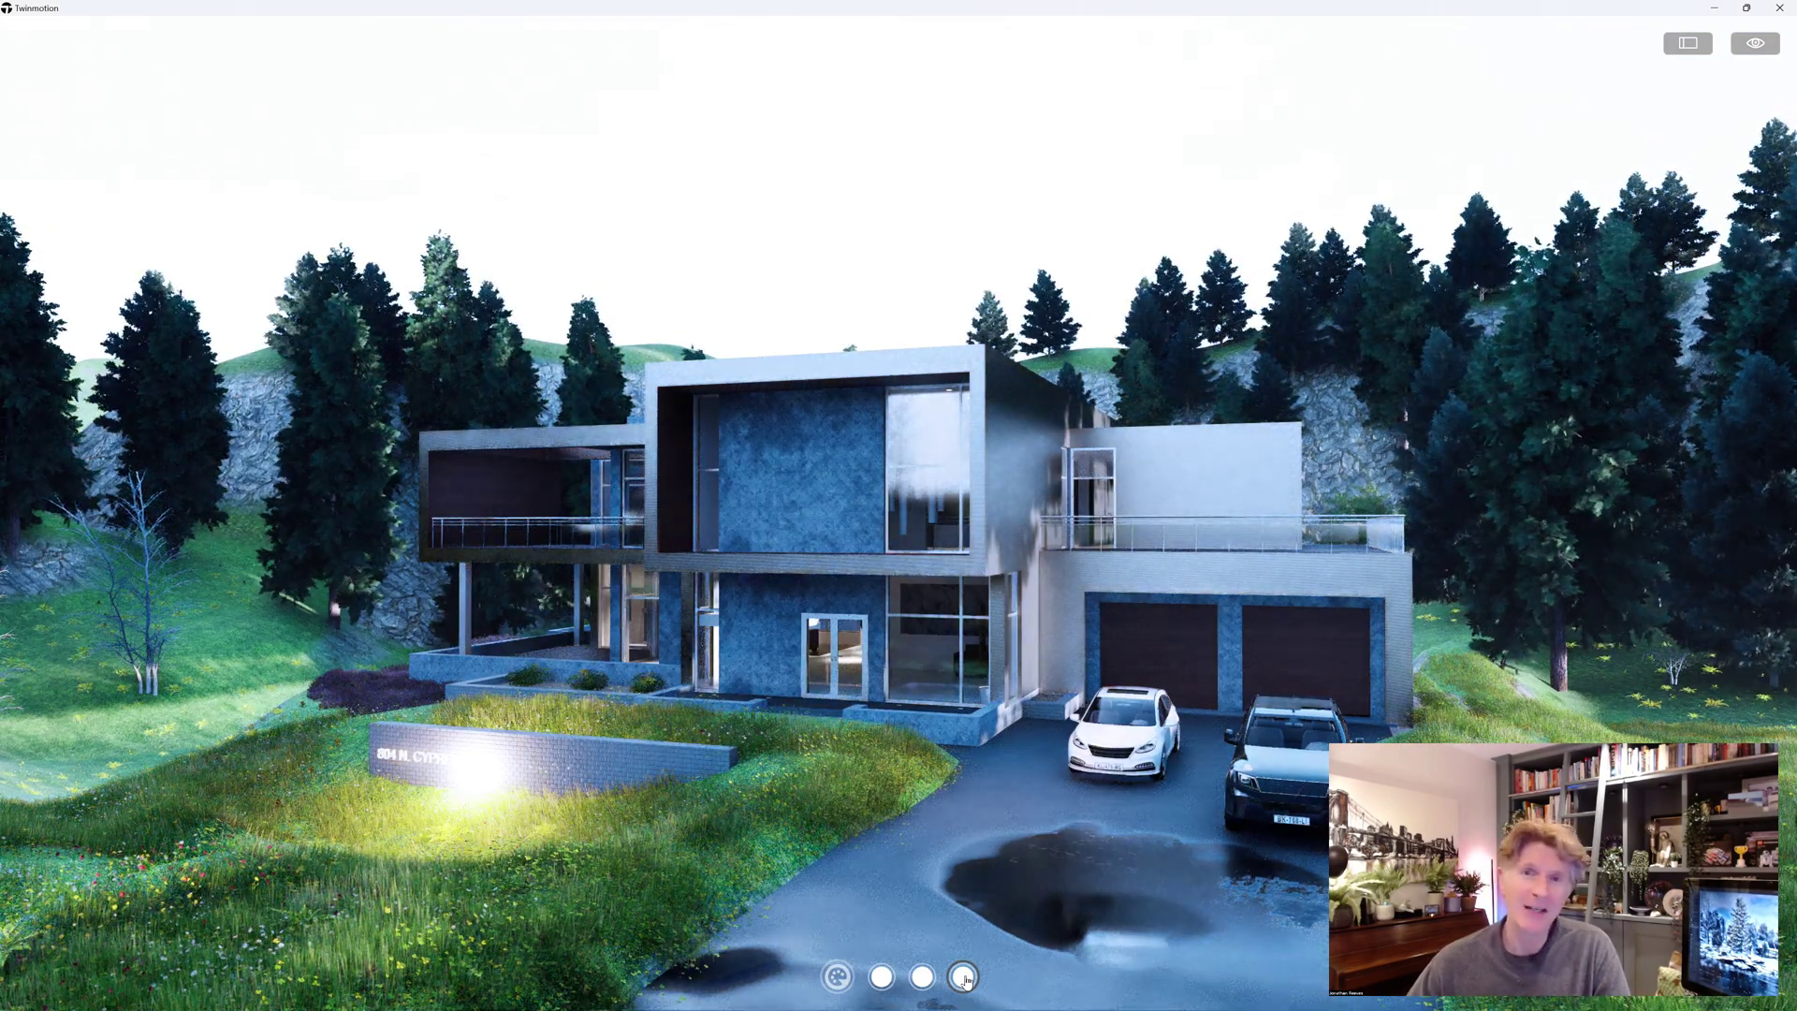
left_click(965, 980)
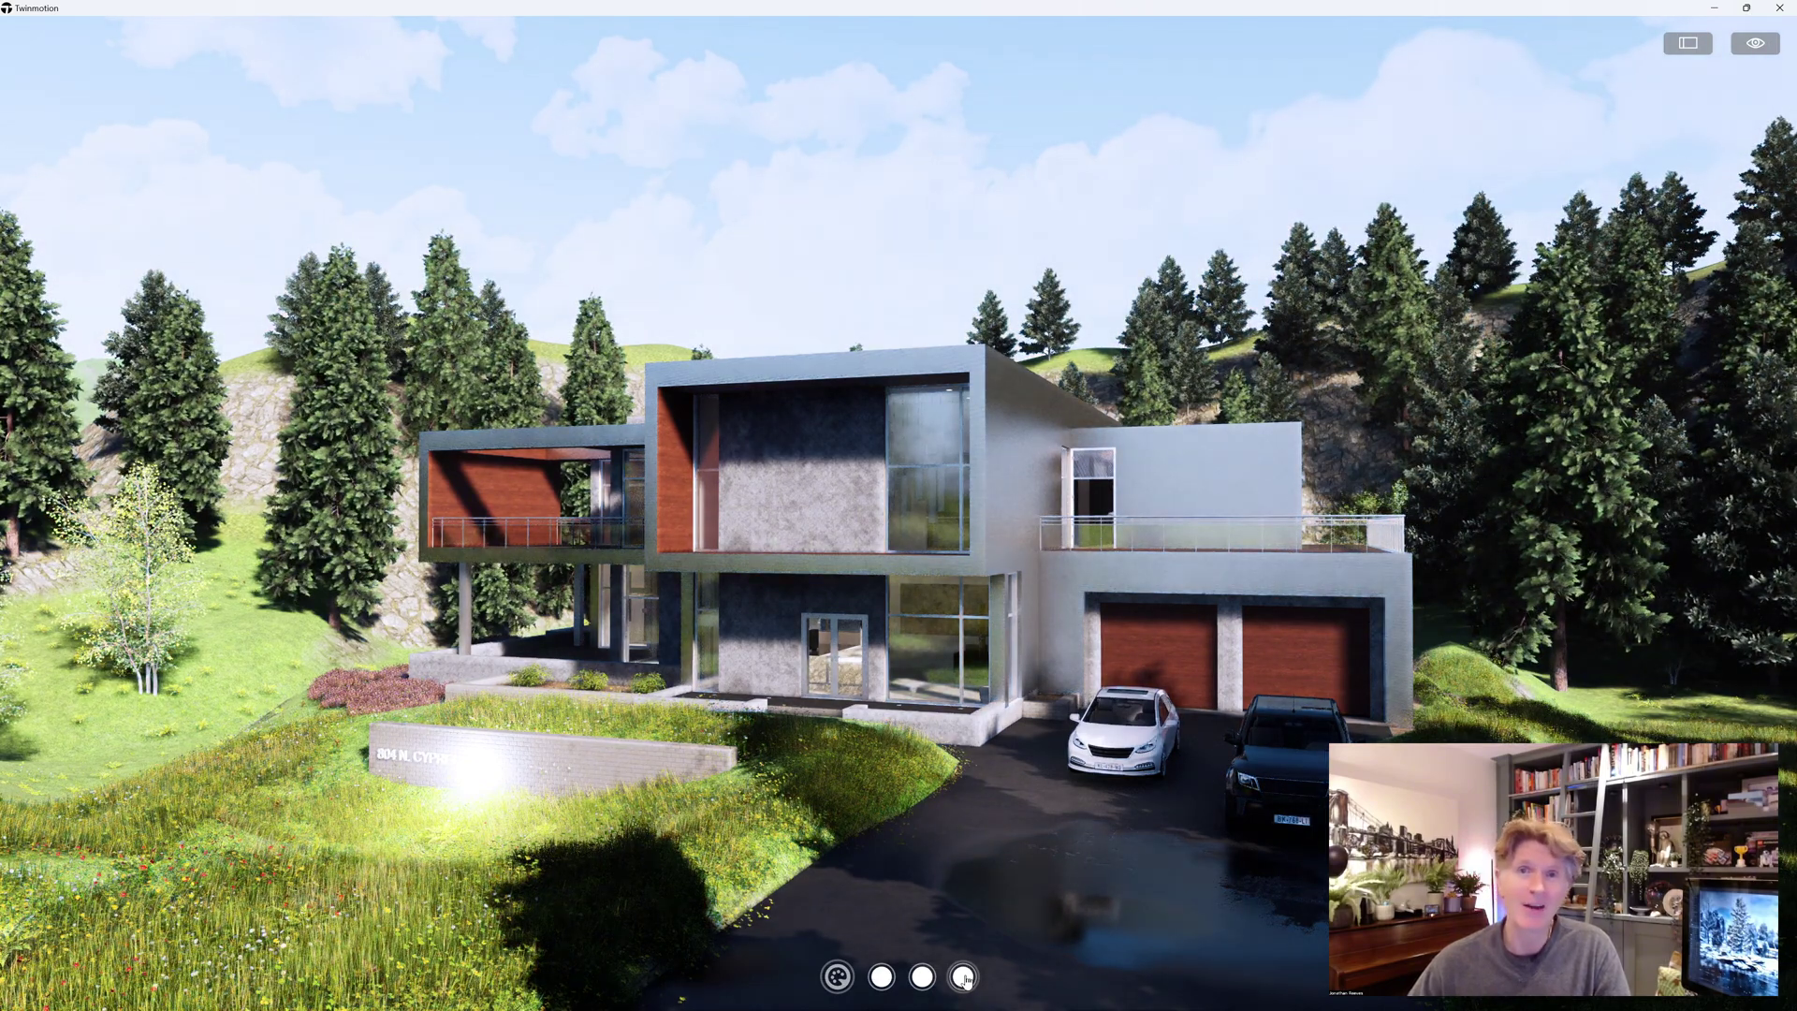
left_click(964, 977)
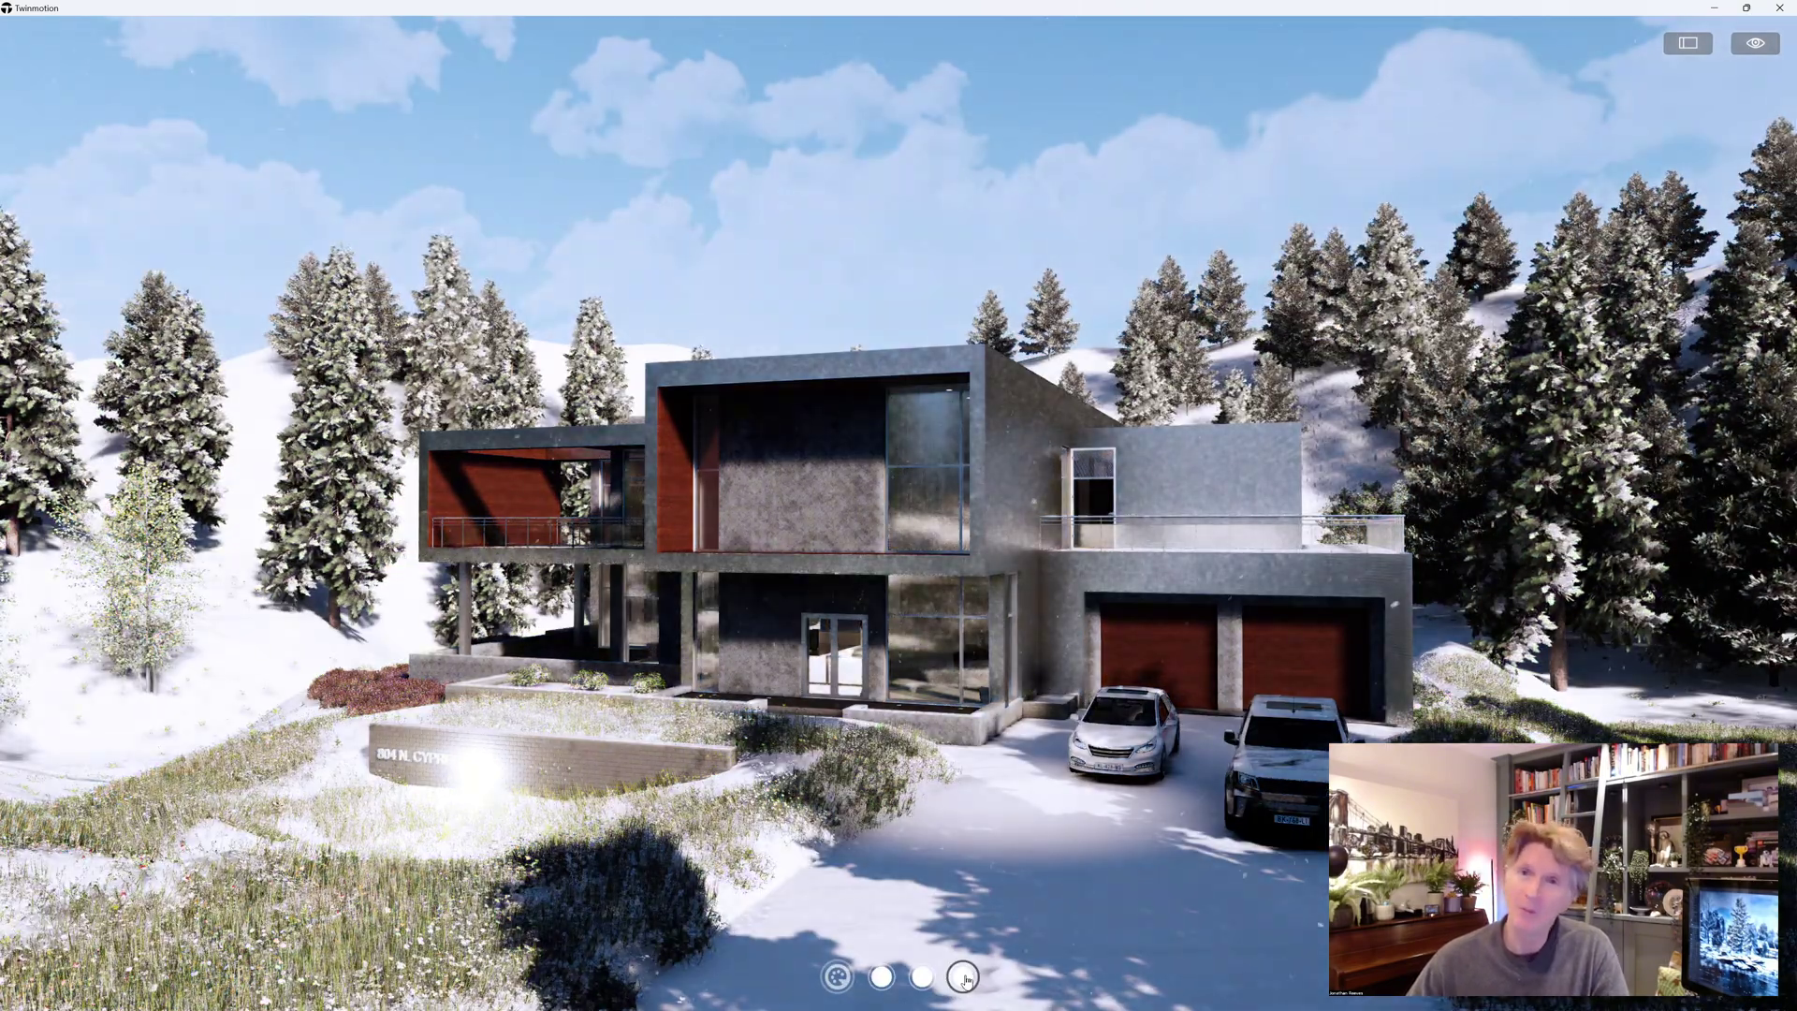